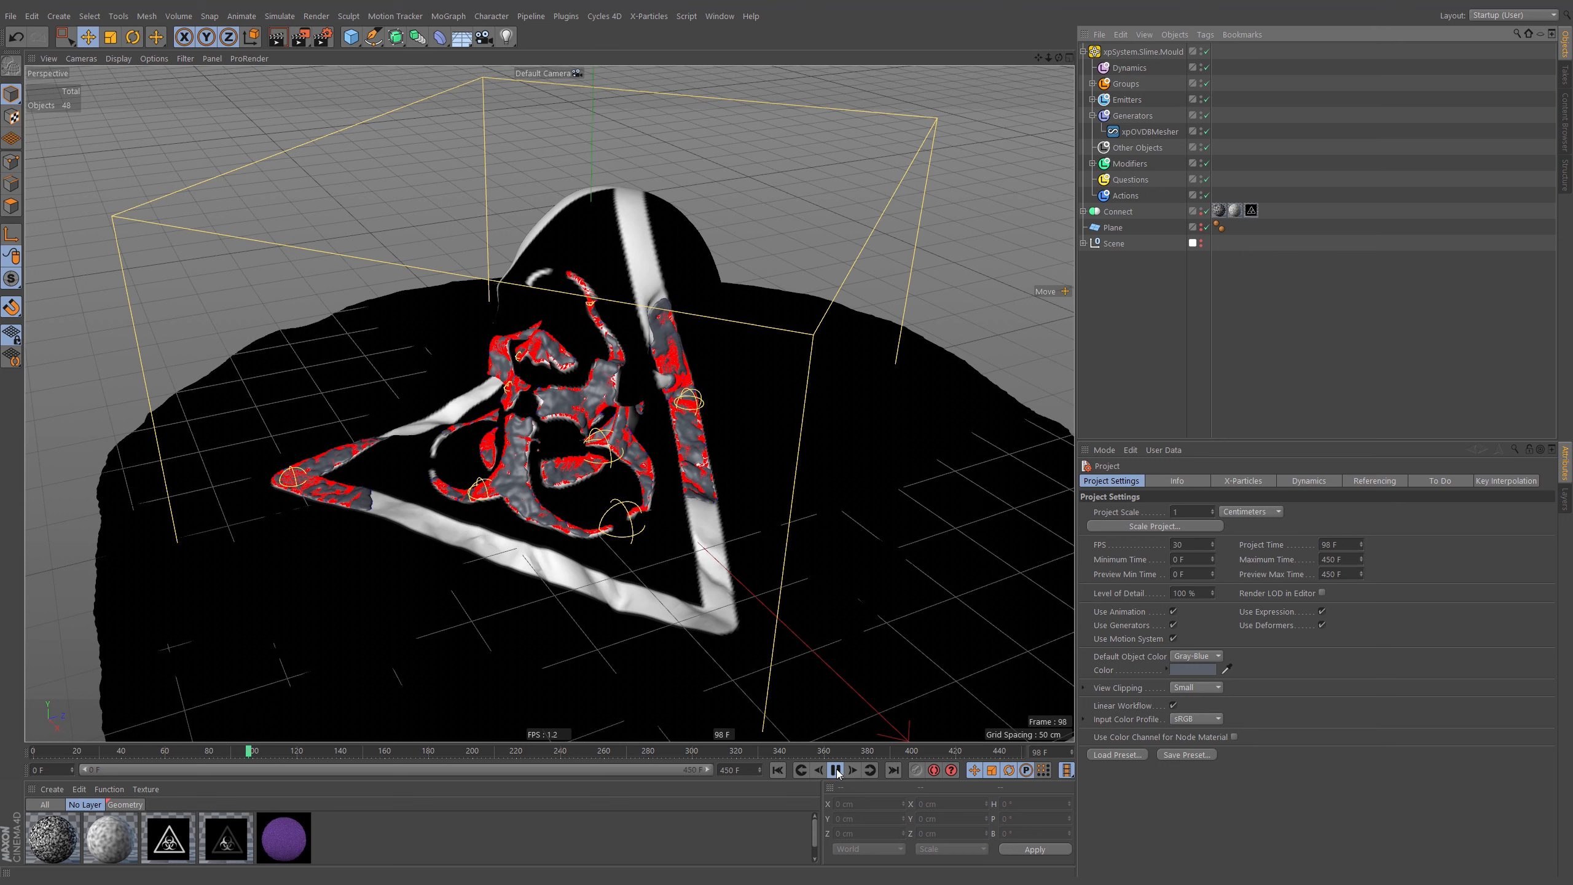
Stop playback, rename the OpenVDB mesher as xpOVDBMesher.Mould.Surface, and disable it so the raw particles show
{"action": "key", "text": "F7"}
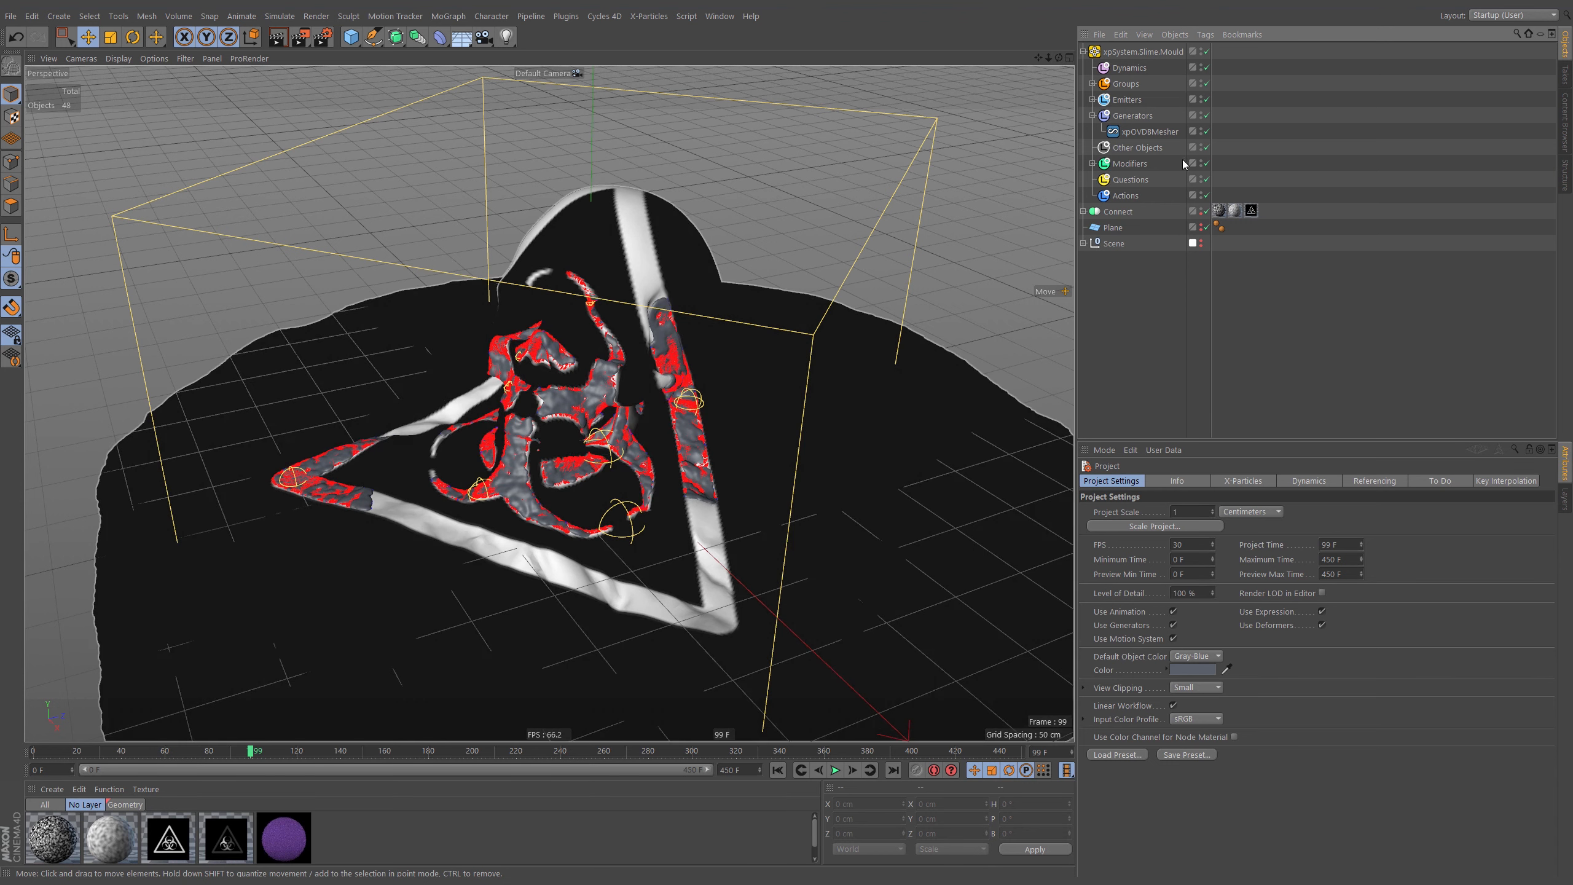
{"action": "left_click", "coordinate": [1177, 132]}
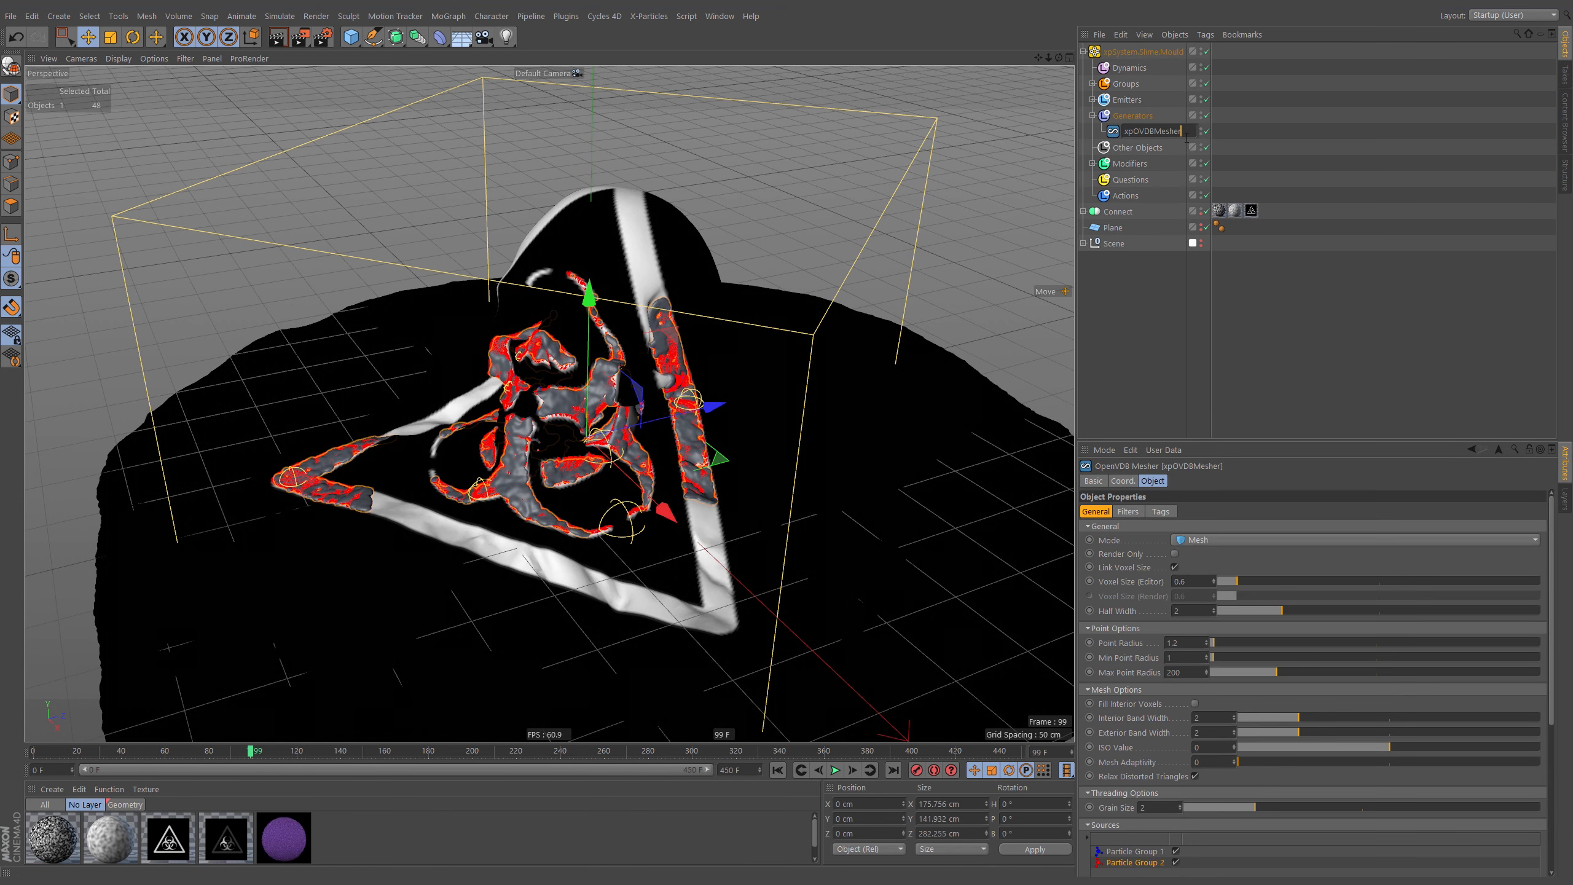
{"action": "type", "text": ".Mould.Surface"}
{"action": "key", "text": "Return"}
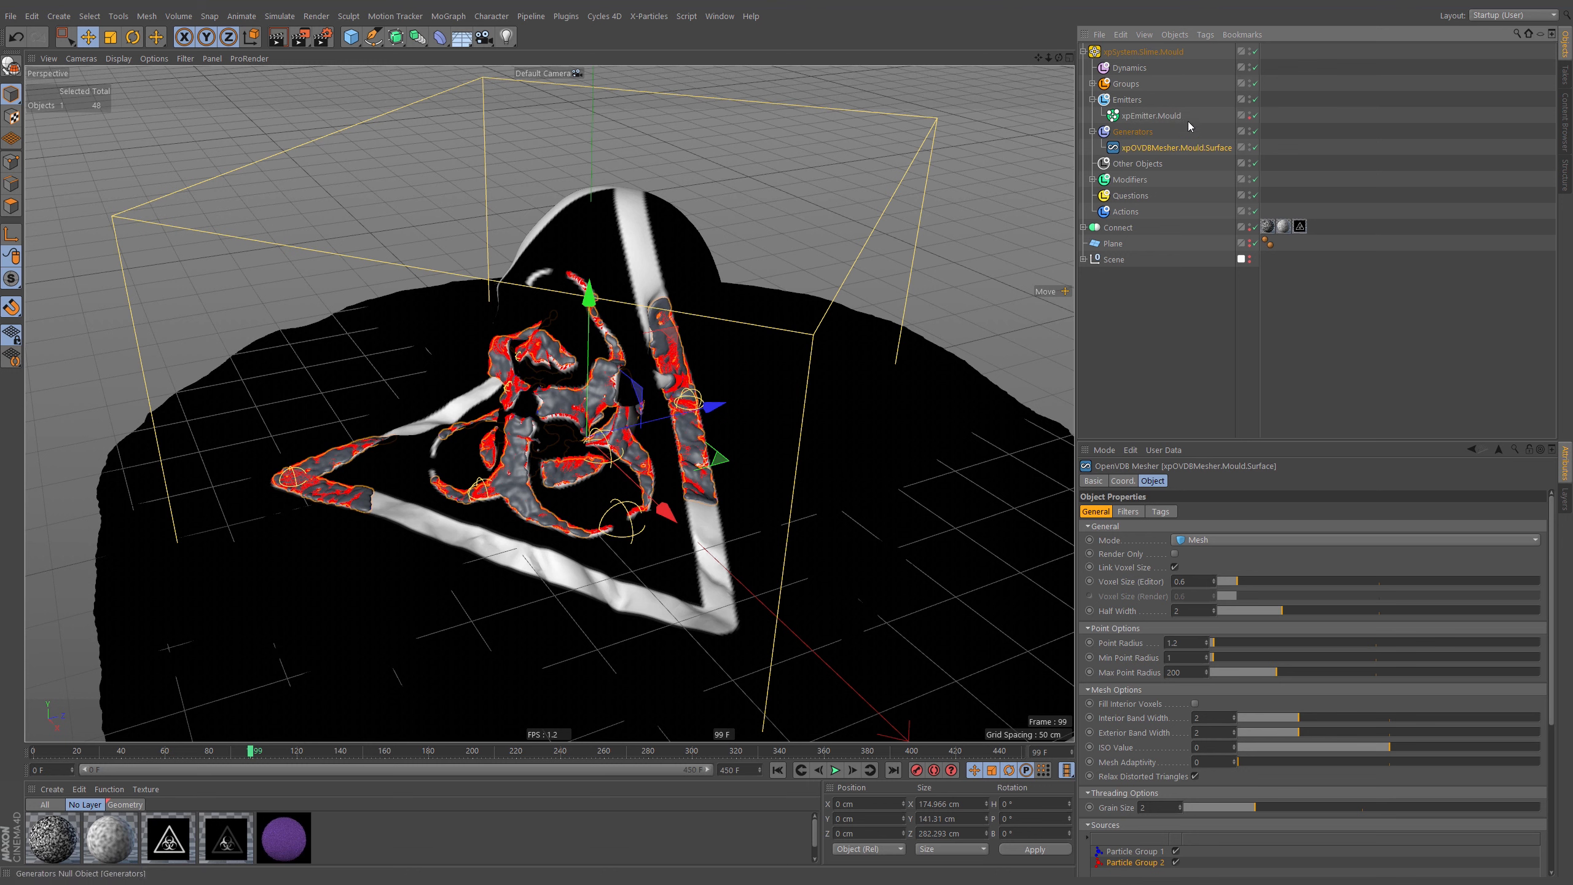
{"action": "left_click", "coordinate": [1255, 148]}
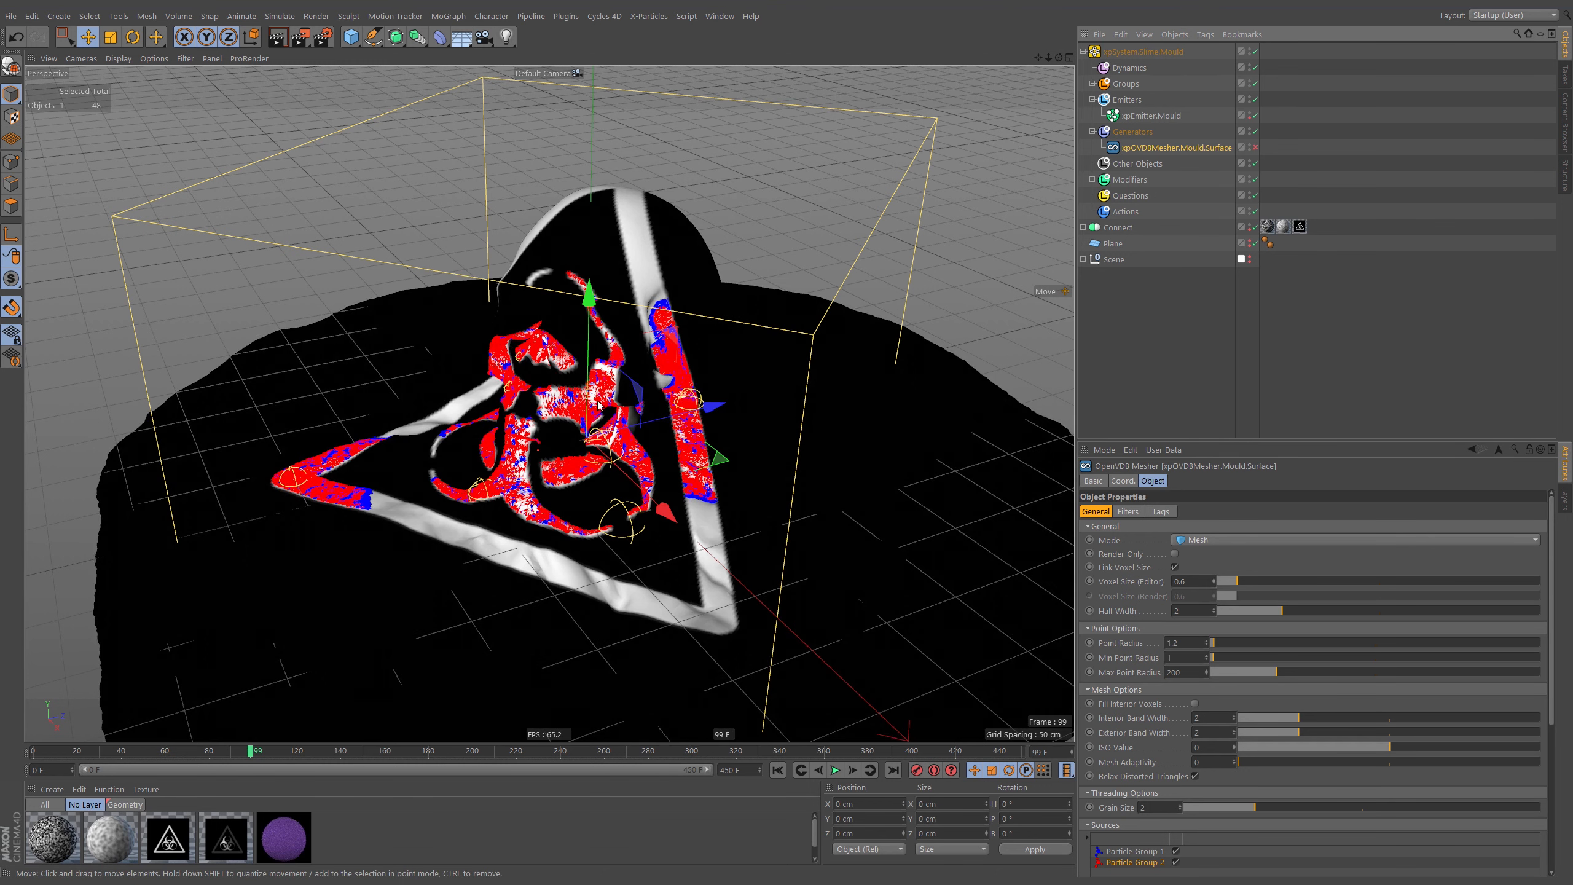
Set the project's view clipping to Large
{"action": "right_click_drag", "start_coordinate": [653, 357], "coordinate": [632, 370], "text": "alt"}
{"action": "mouse_move", "coordinate": [632, 370]}
{"action": "left_mouse_down", "text": "alt"}
{"action": "mouse_move", "coordinate": [638, 395]}
{"action": "mouse_move", "coordinate": [615, 372]}
{"action": "left_mouse_up", "text": "alt"}
{"action": "middle_click_drag", "start_coordinate": [642, 353], "coordinate": [622, 372], "text": "alt"}
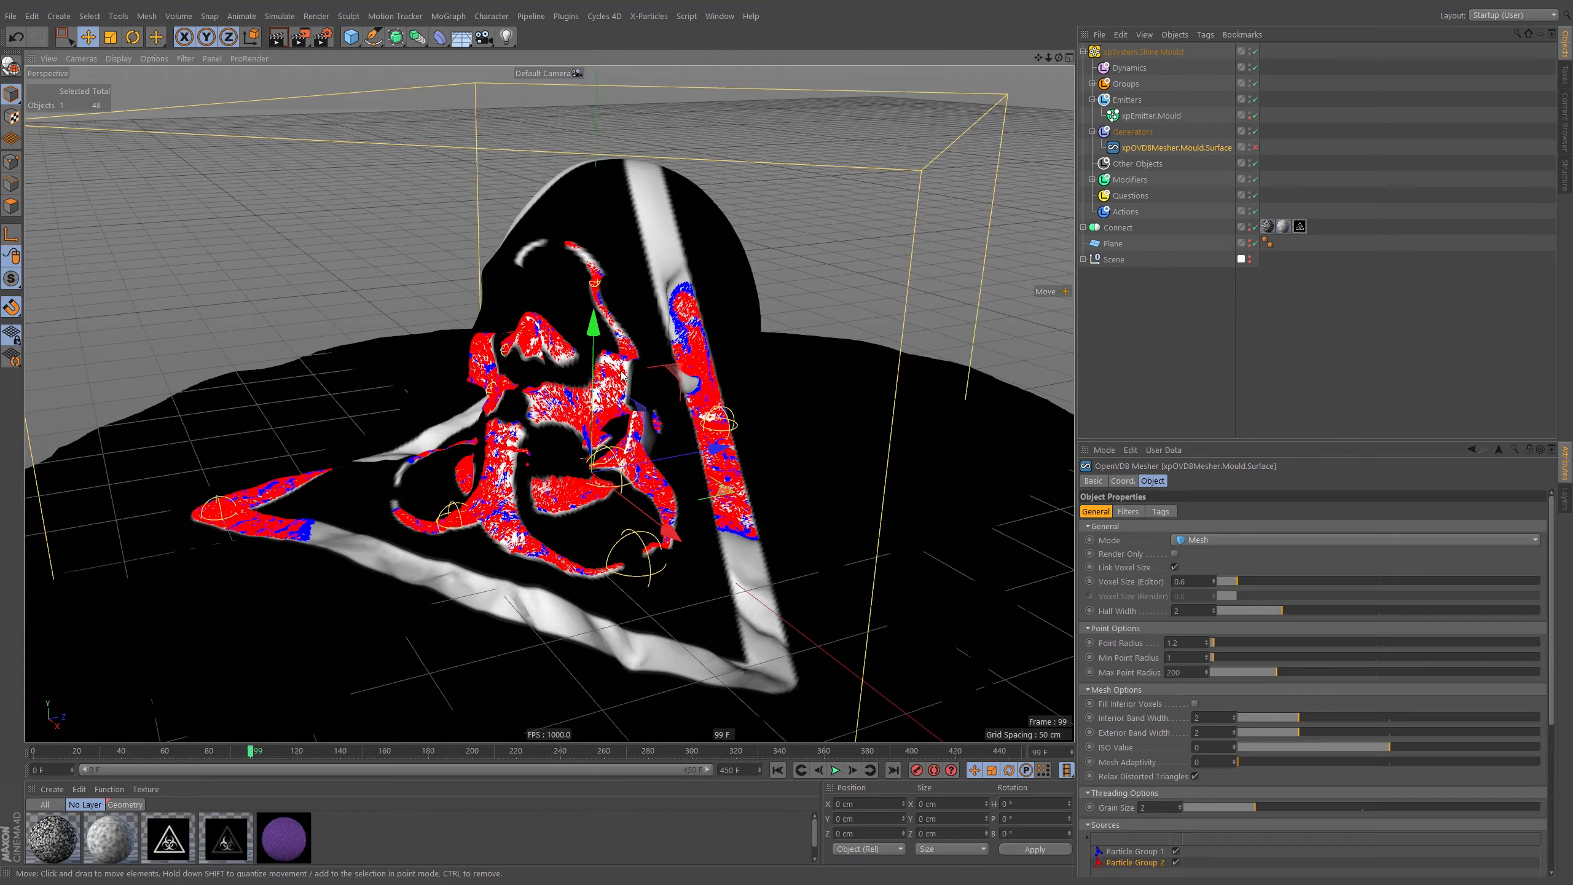
{"action": "left_click_drag", "start_coordinate": [615, 372], "coordinate": [606, 365], "text": "alt"}
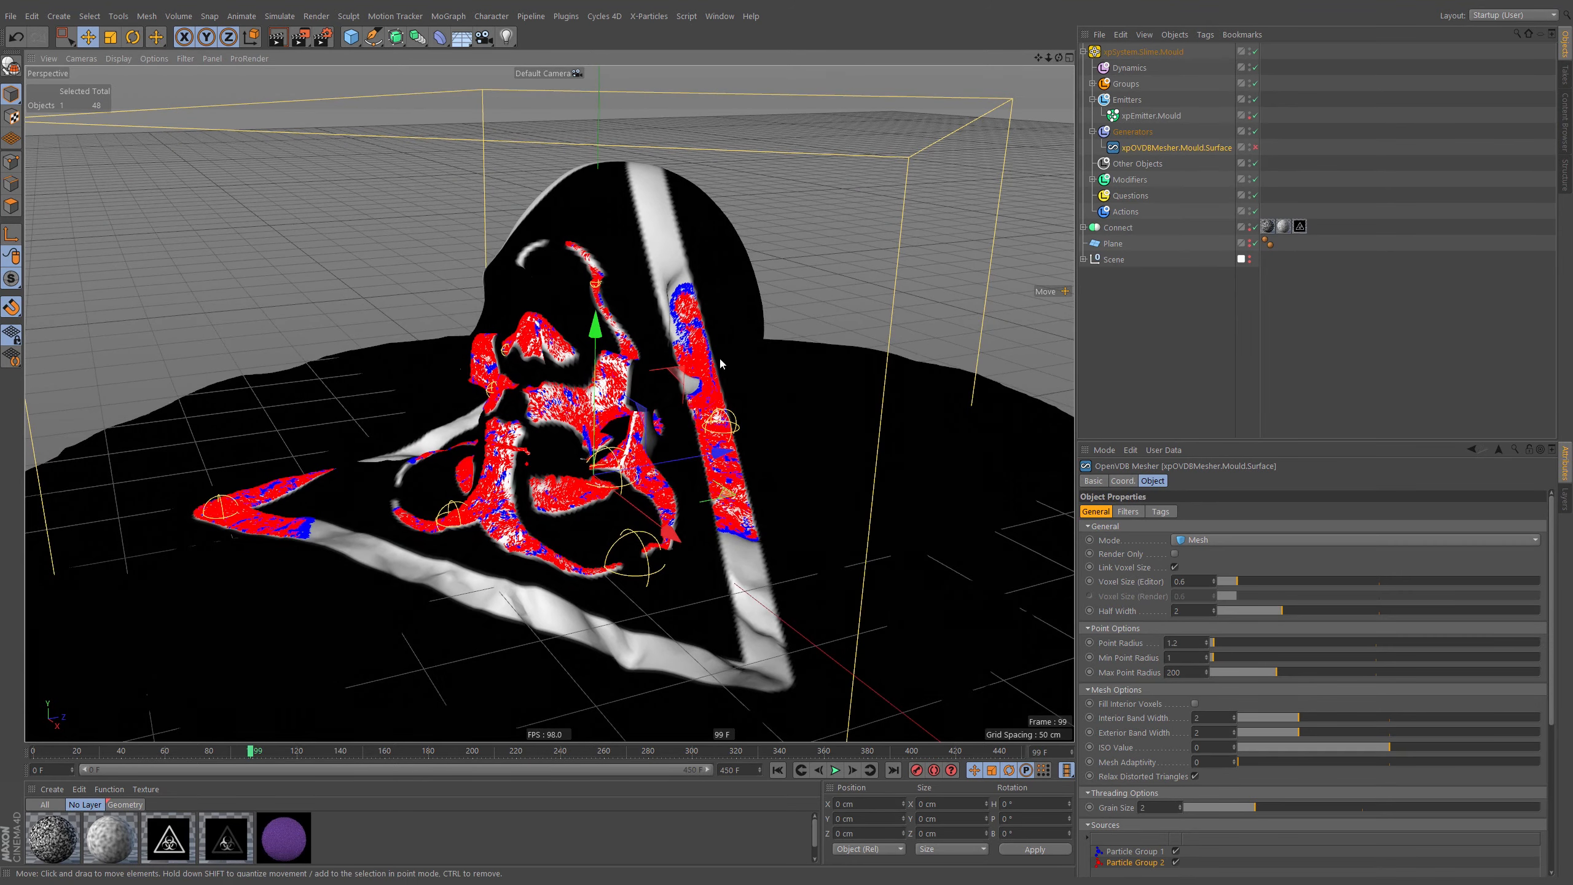
{"action": "left_click_drag", "start_coordinate": [610, 373], "coordinate": [749, 435], "text": "alt"}
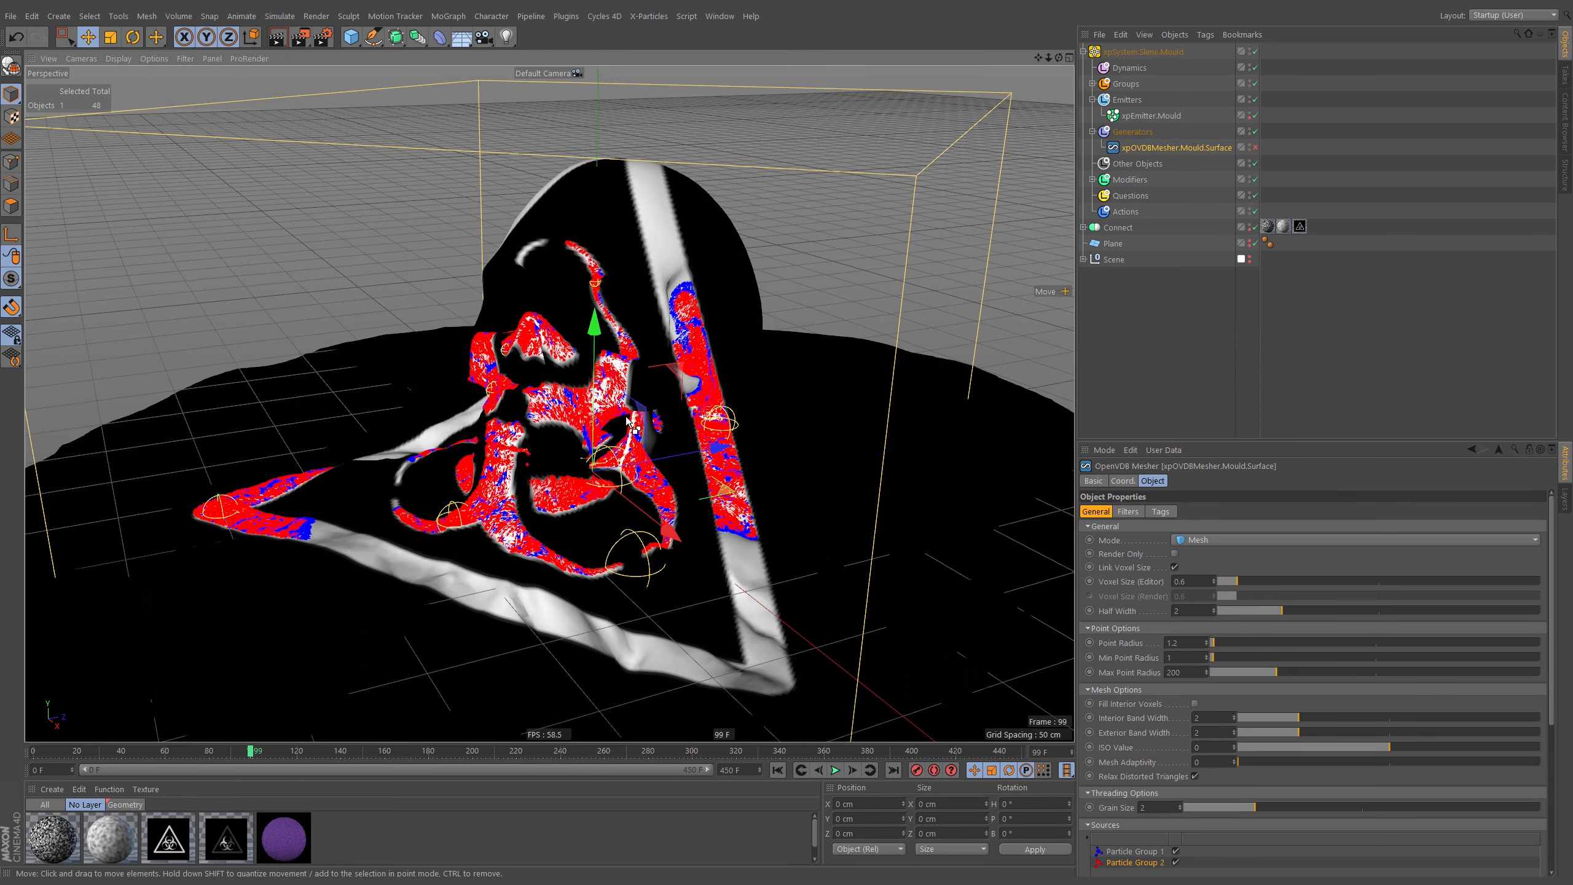
{"action": "key", "text": "ctrl+d"}
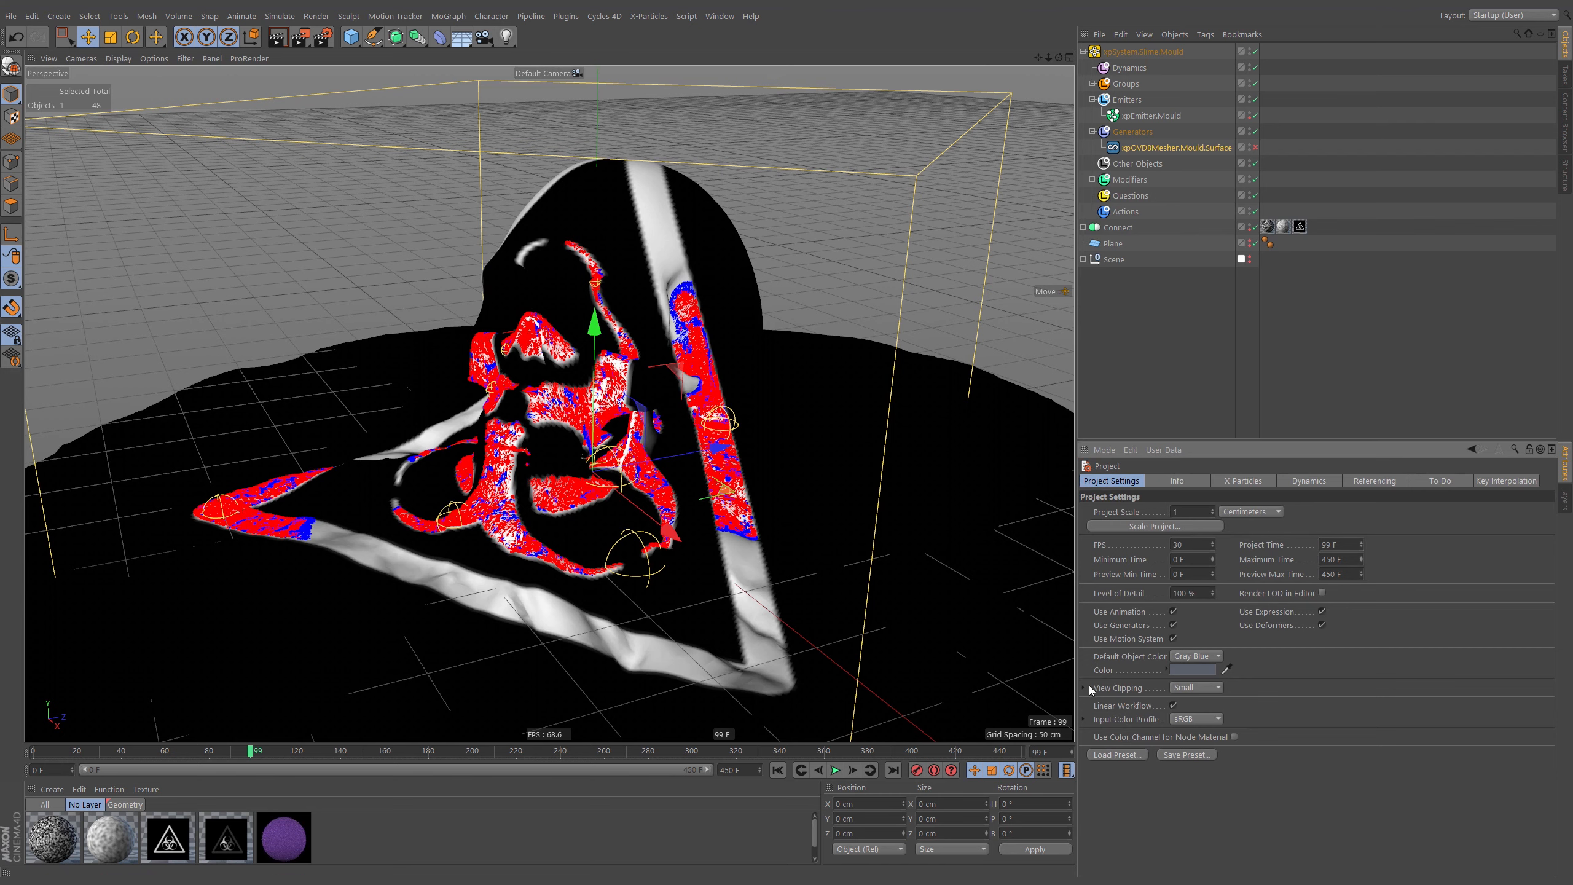
{"action": "left_click", "coordinate": [1196, 687]}
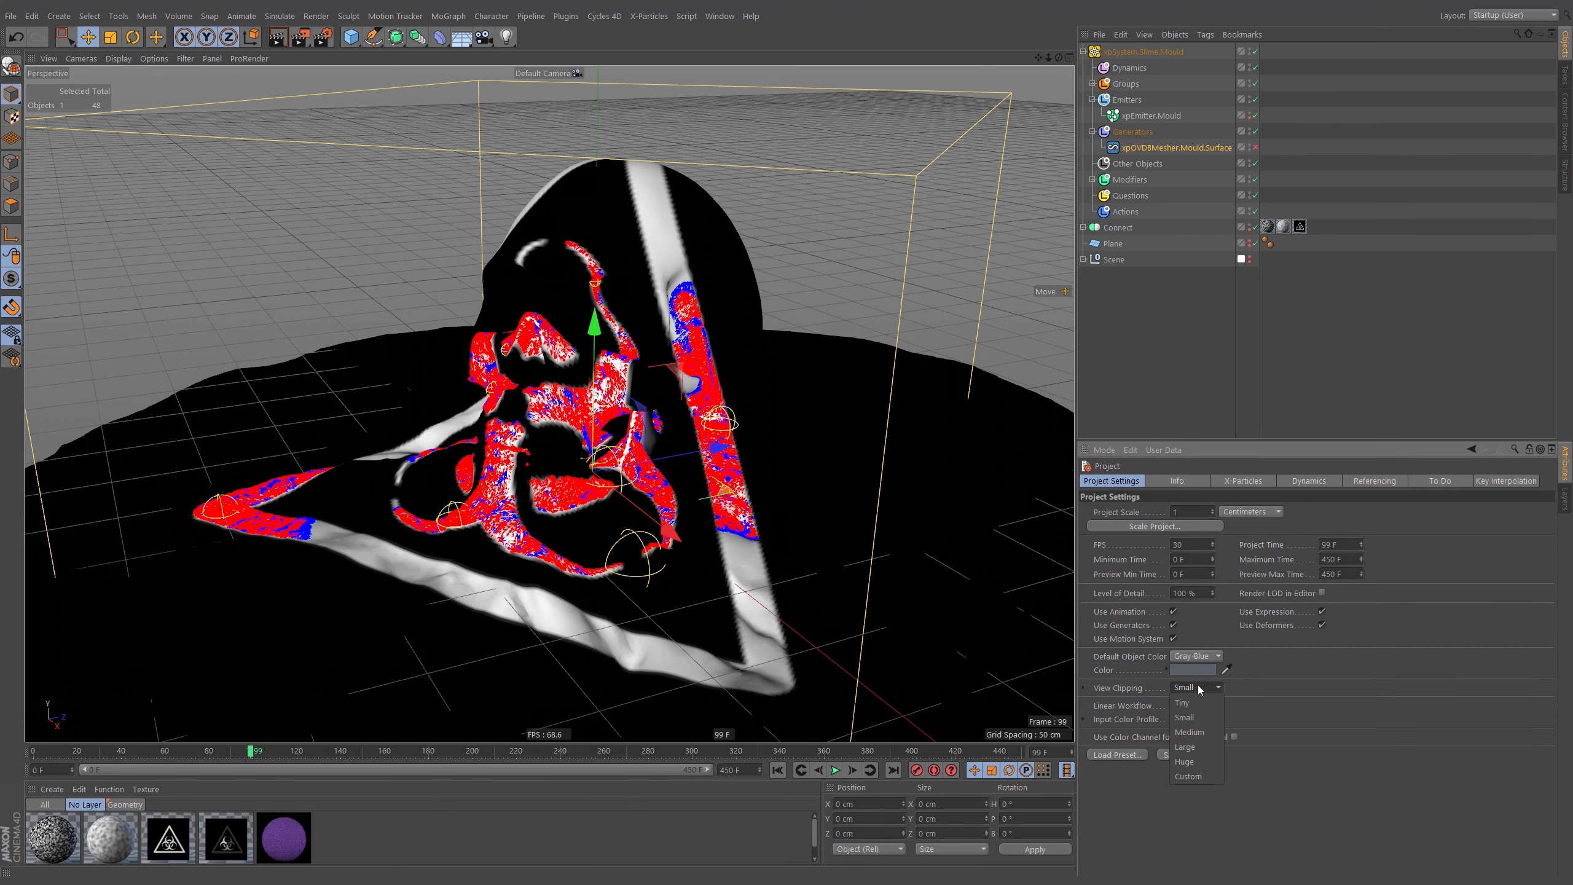
{"action": "left_click", "coordinate": [1202, 744]}
{"action": "left_click_drag", "start_coordinate": [598, 389], "coordinate": [555, 402], "text": "alt"}
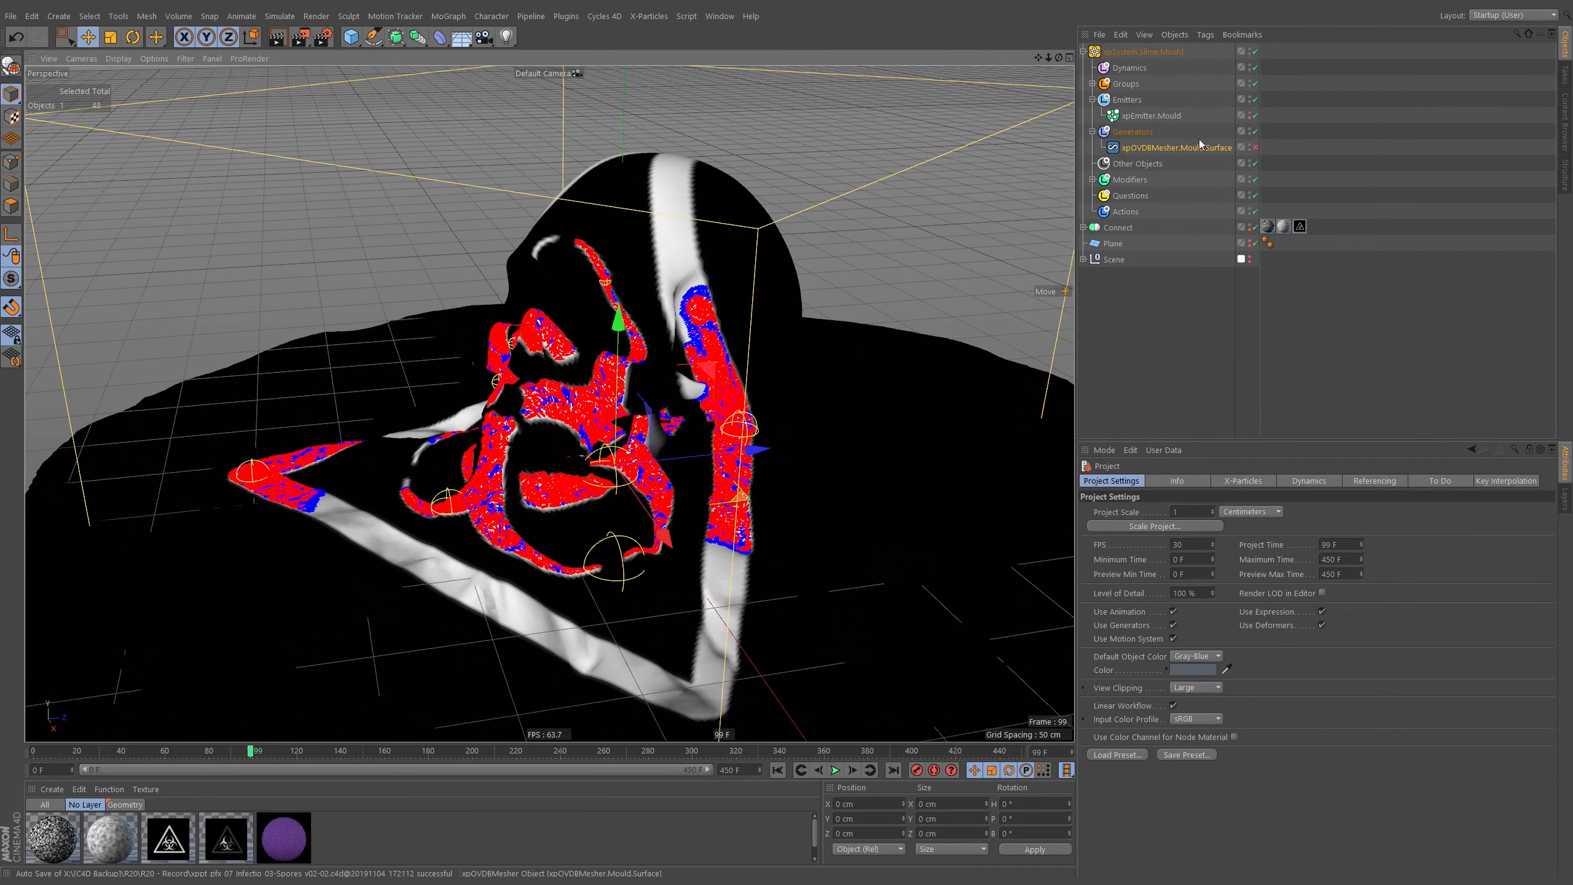
Set the particle display size factor of xpEmitter.Mould to 100%
{"action": "left_click", "coordinate": [1164, 116]}
{"action": "left_click_drag", "start_coordinate": [1448, 596], "coordinate": [1412, 599]}
{"action": "type", "text": "100"}
{"action": "key", "text": "Return"}
Play the simulation on to frame 137 and examine how the two particle groups spread across the surface from several angles
{"action": "left_click_drag", "start_coordinate": [692, 386], "coordinate": [713, 381], "text": "alt"}
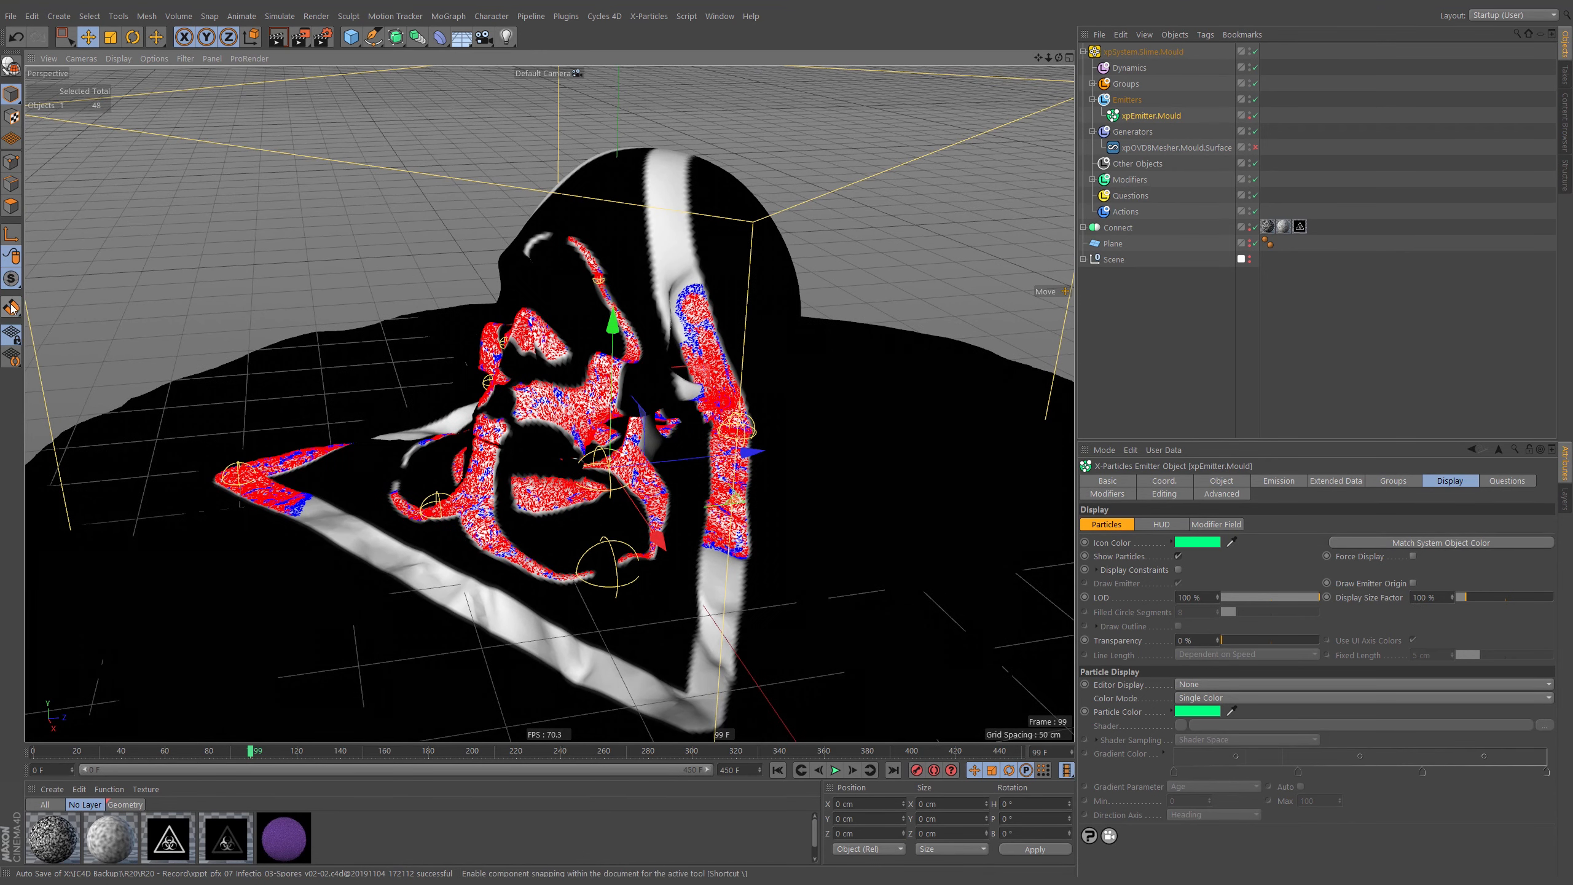
{"action": "scroll", "coordinate": [762, 366], "scroll_direction": "up", "scroll_amount": 6}
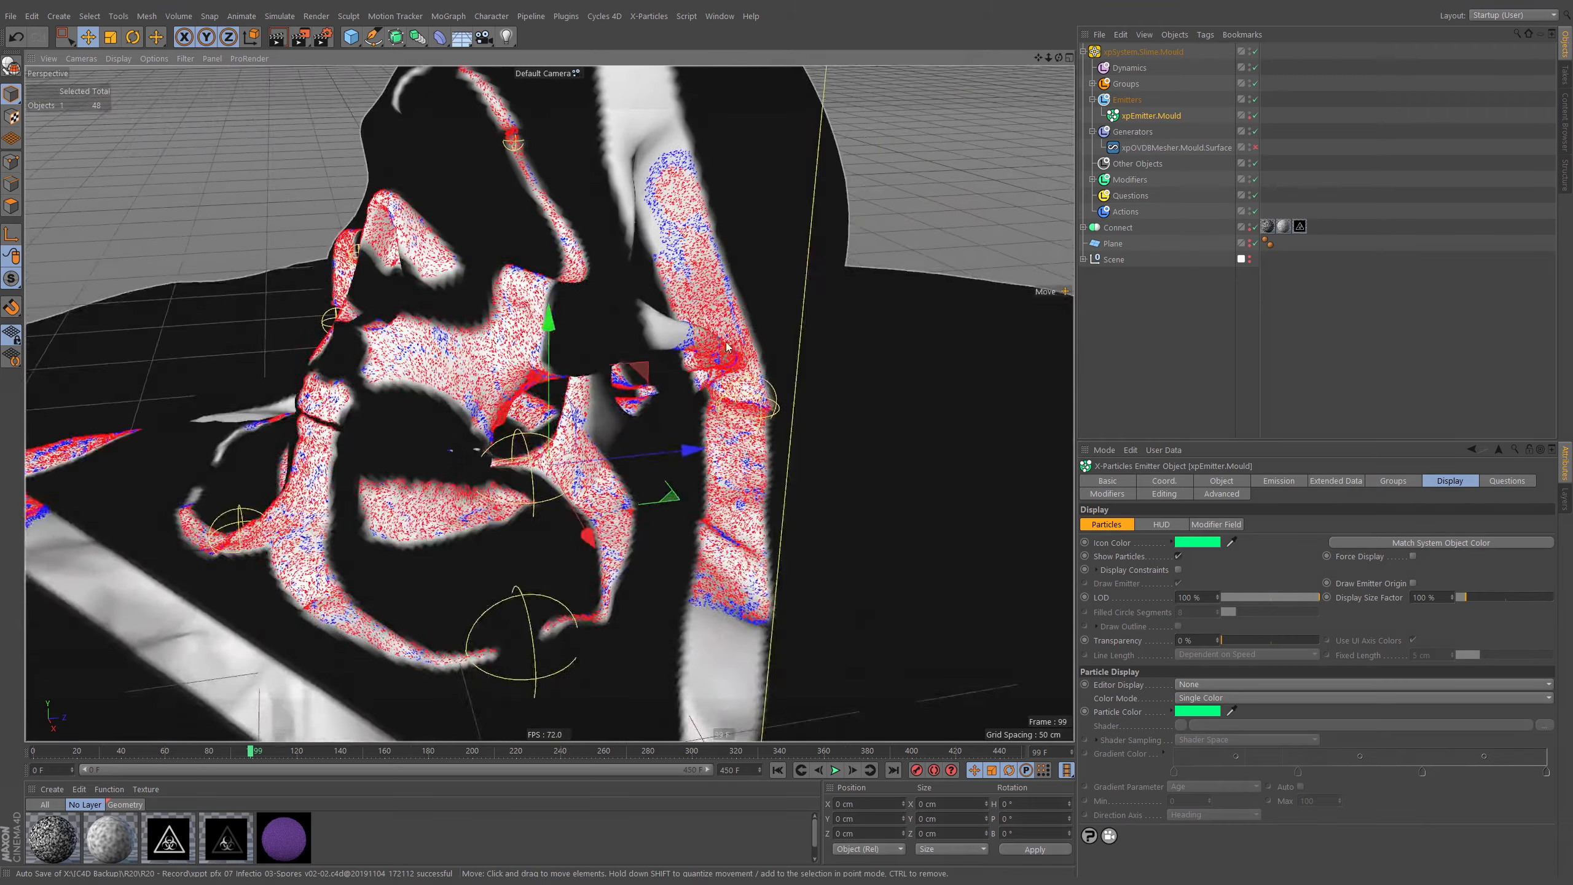
{"action": "left_click_drag", "start_coordinate": [727, 348], "coordinate": [723, 477], "text": "alt"}
{"action": "left_click", "coordinate": [835, 770]}
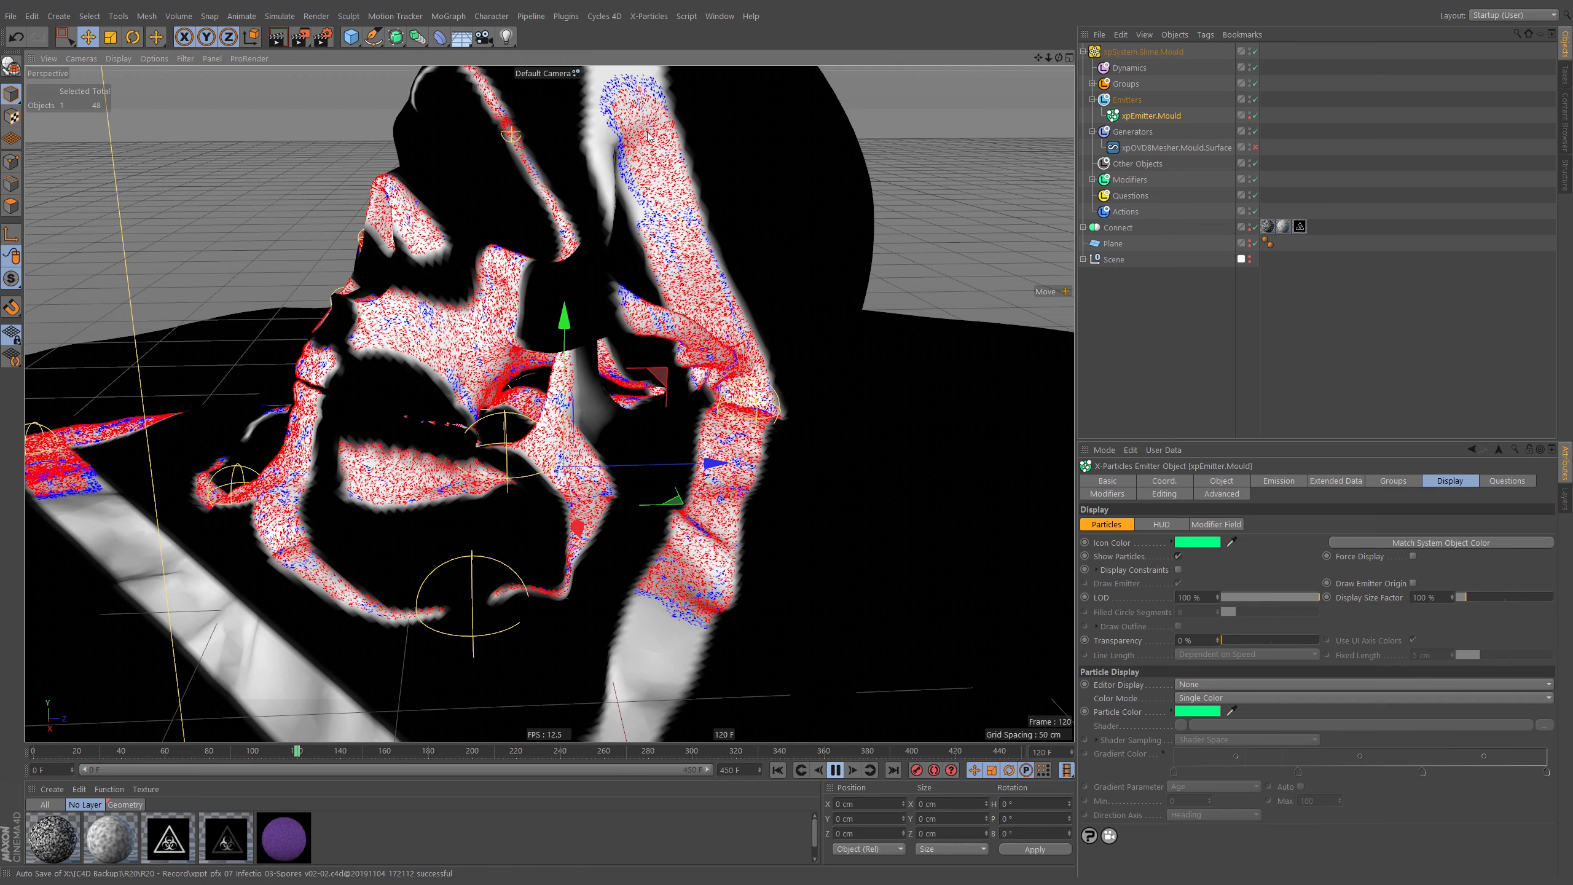
{"action": "left_click", "coordinate": [835, 772]}
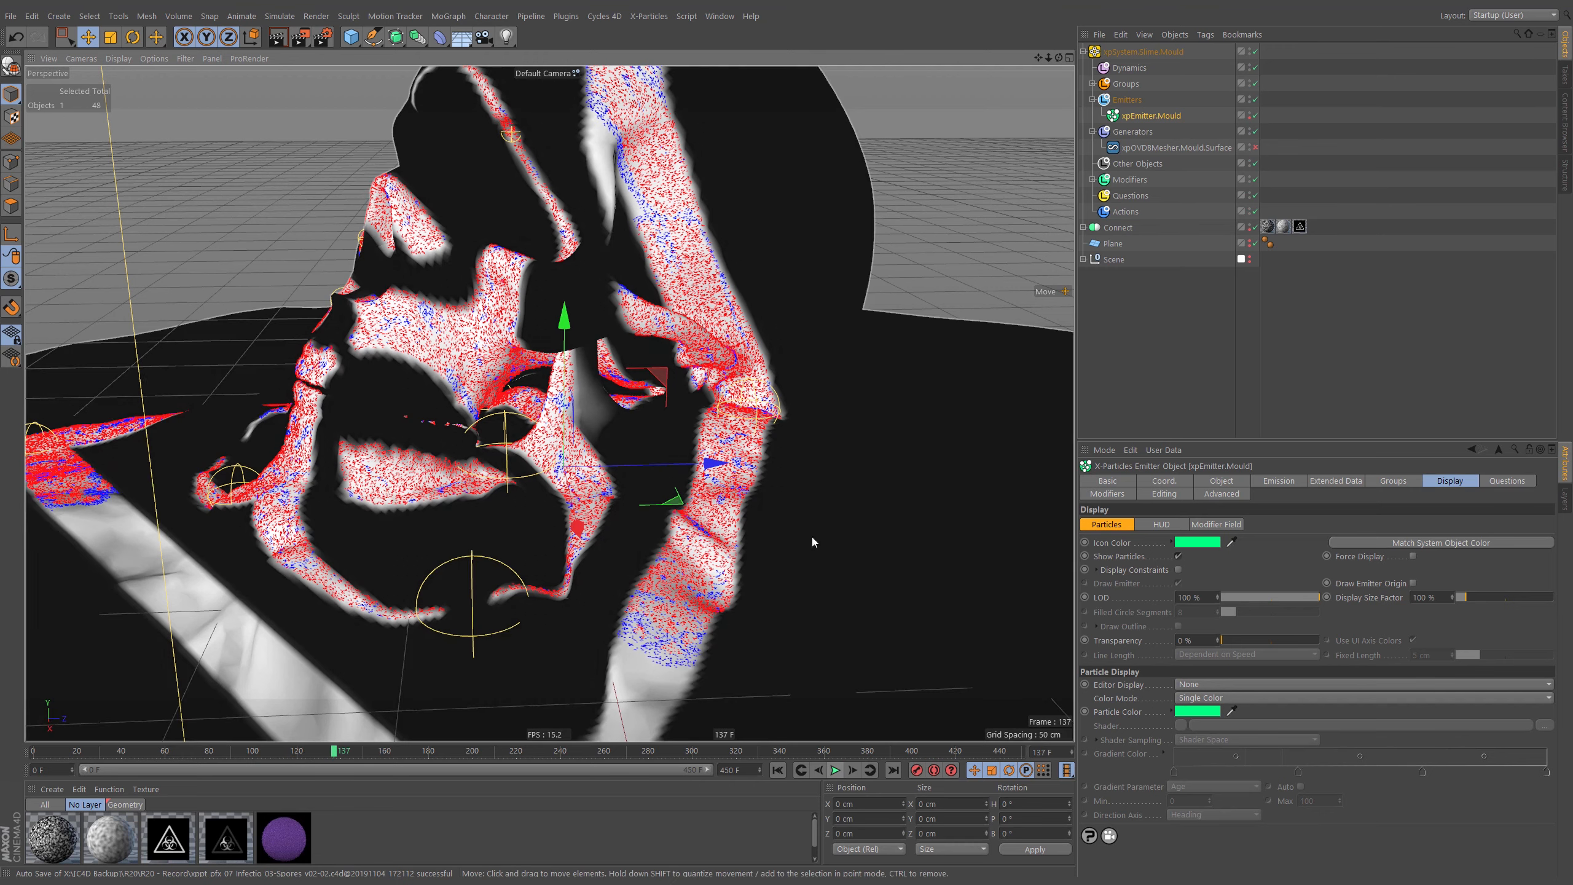
{"action": "left_click_drag", "start_coordinate": [712, 304], "coordinate": [684, 183], "text": "alt"}
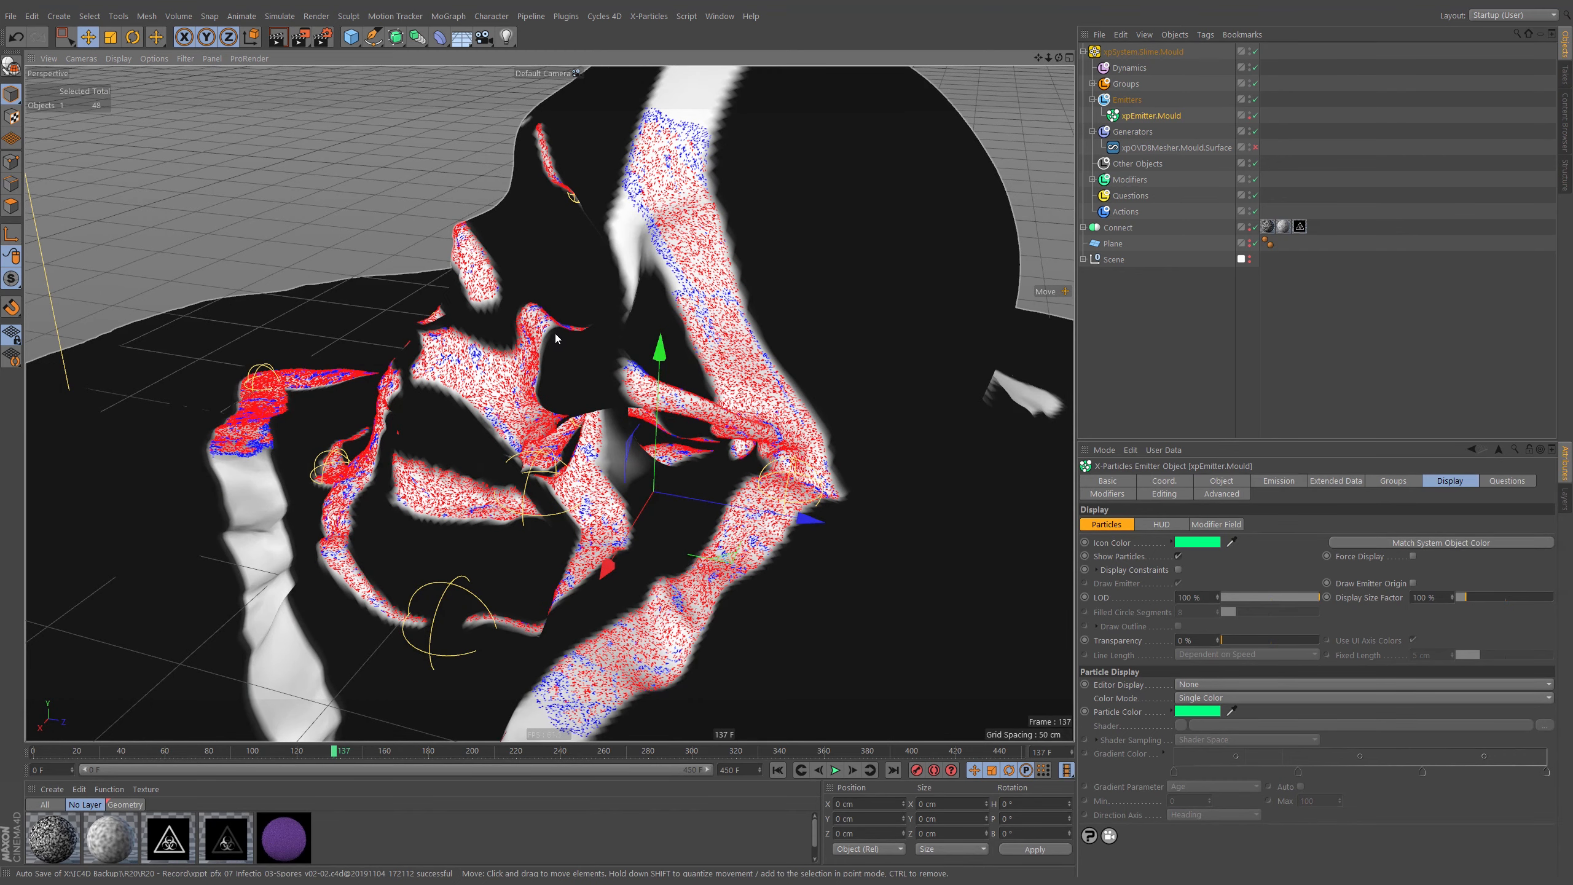
{"action": "left_click_drag", "start_coordinate": [556, 338], "coordinate": [540, 649], "text": "alt"}
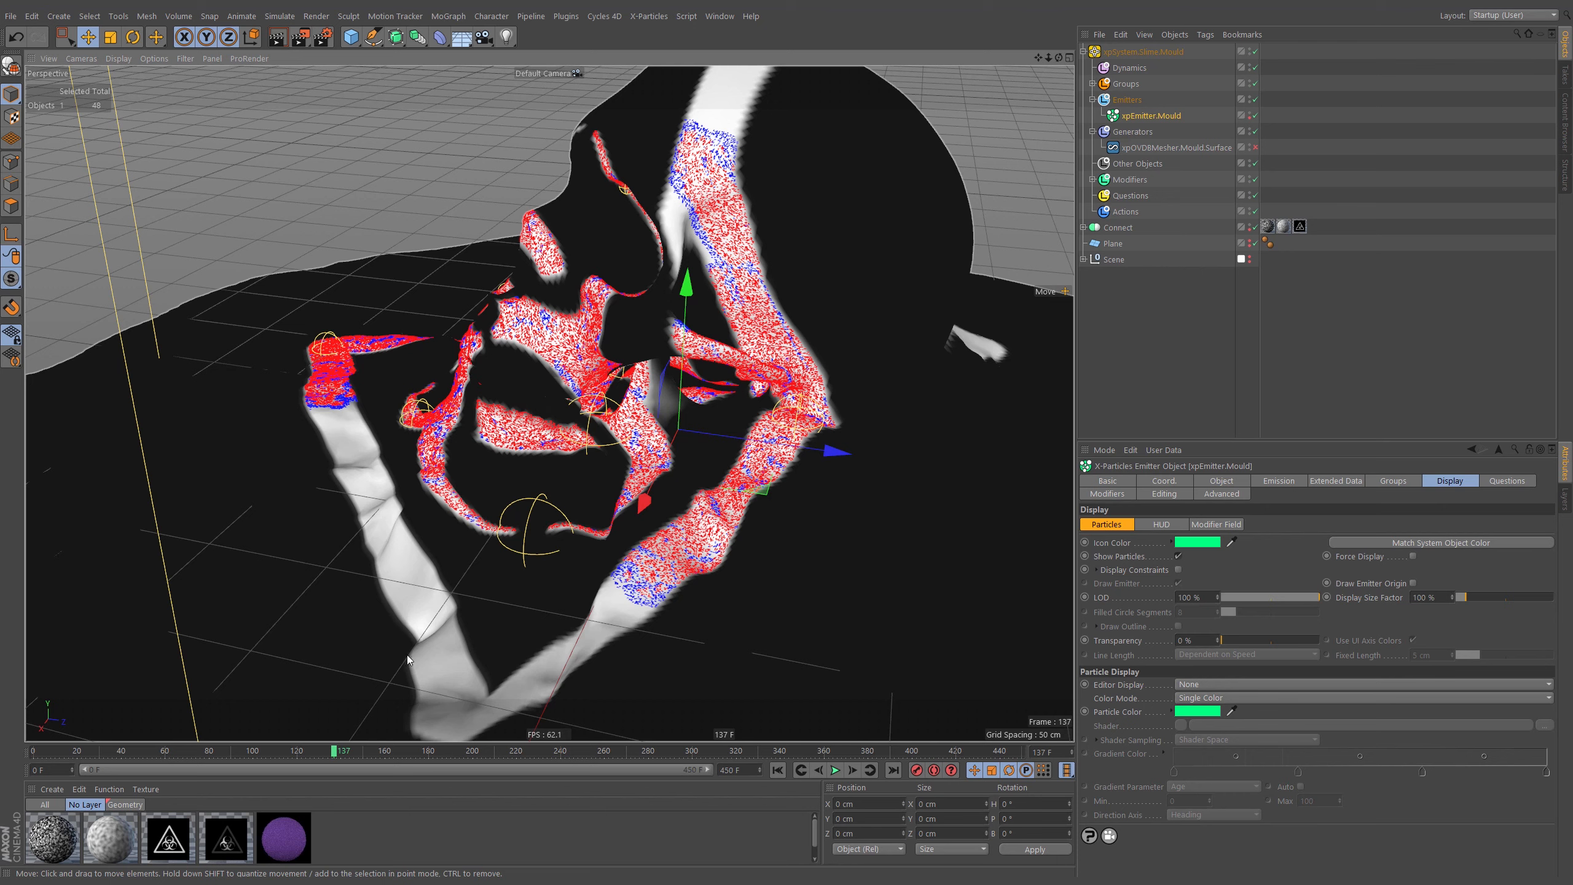
{"action": "left_click_drag", "start_coordinate": [731, 264], "coordinate": [701, 211], "text": "alt"}
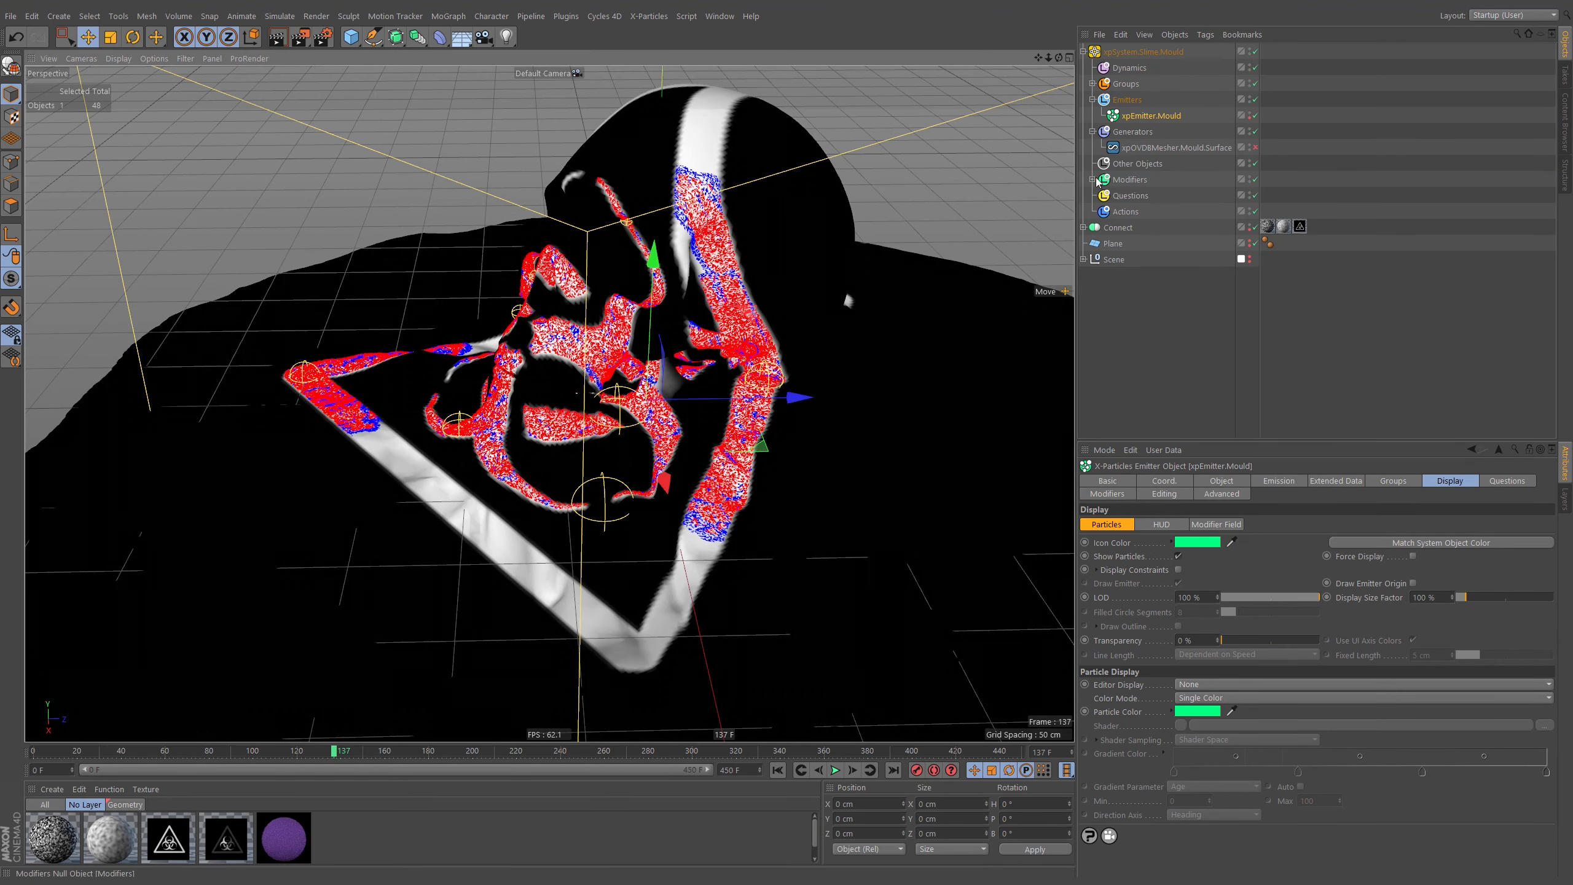
Add an xpSpawn generate modifier to the Modifiers folder and place it after xpInfectio
{"action": "left_click", "coordinate": [1093, 178]}
{"action": "left_click", "coordinate": [1132, 179]}
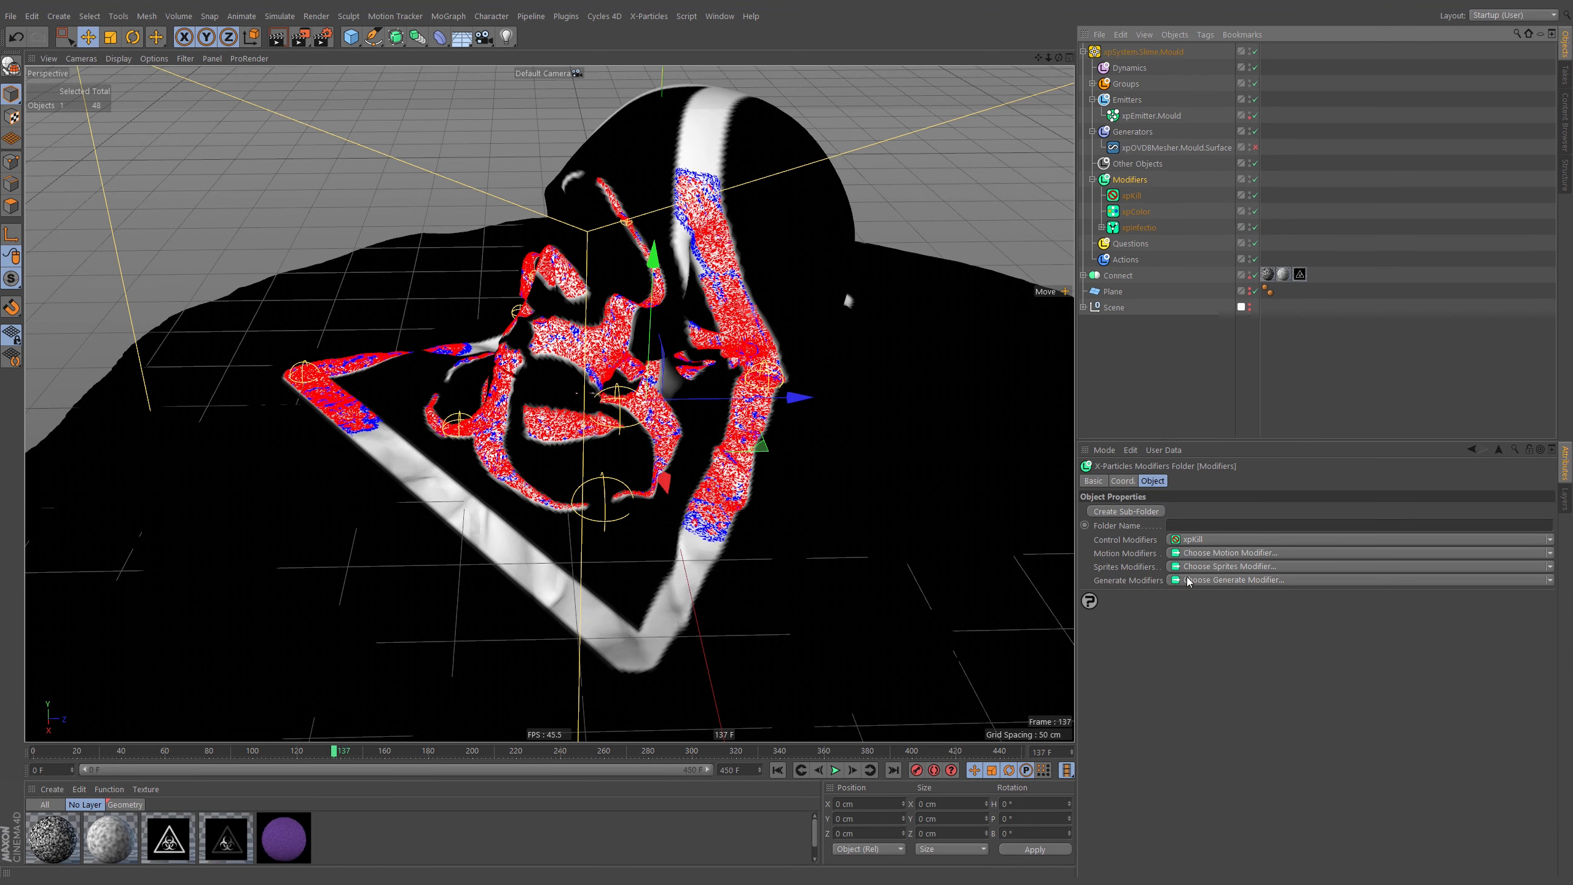
{"action": "left_click", "coordinate": [1210, 581]}
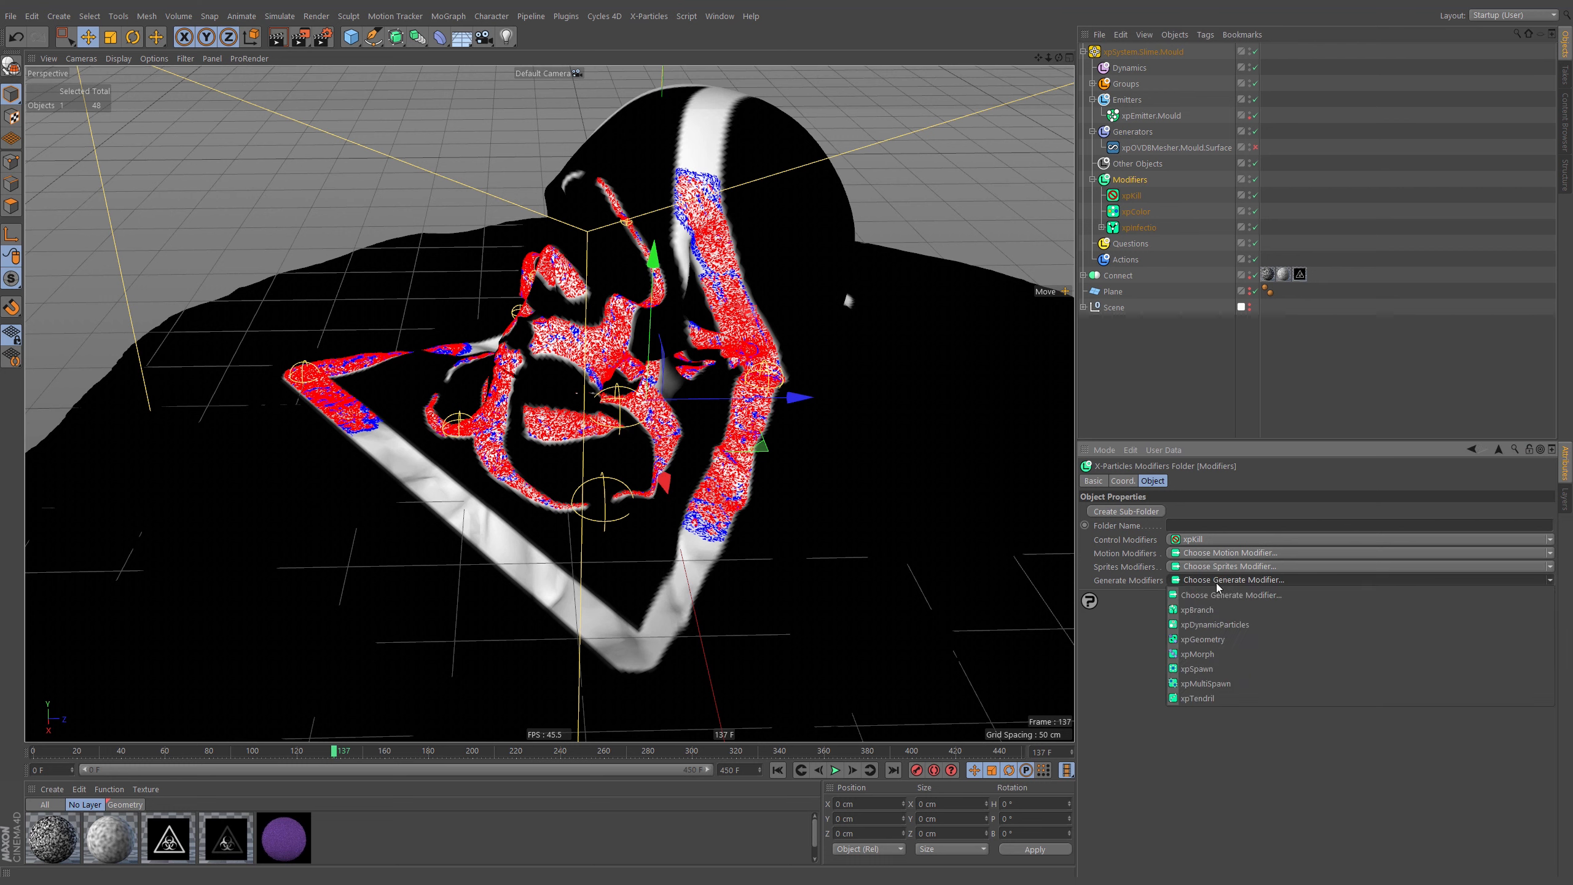
{"action": "left_click", "coordinate": [1217, 670]}
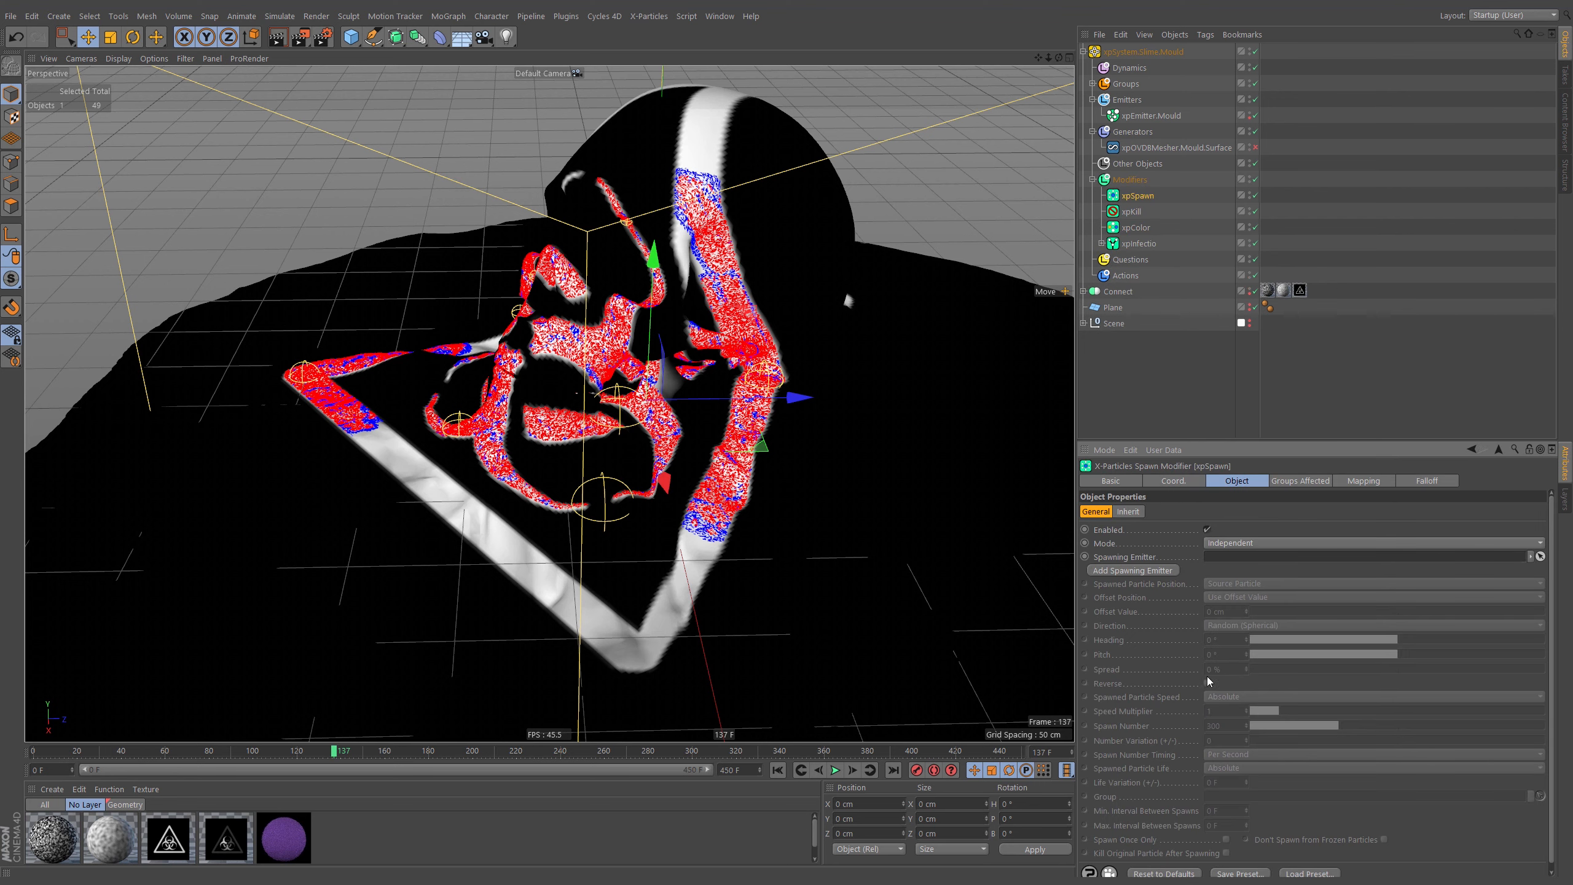
{"action": "left_click_drag", "start_coordinate": [1137, 195], "coordinate": [1128, 259]}
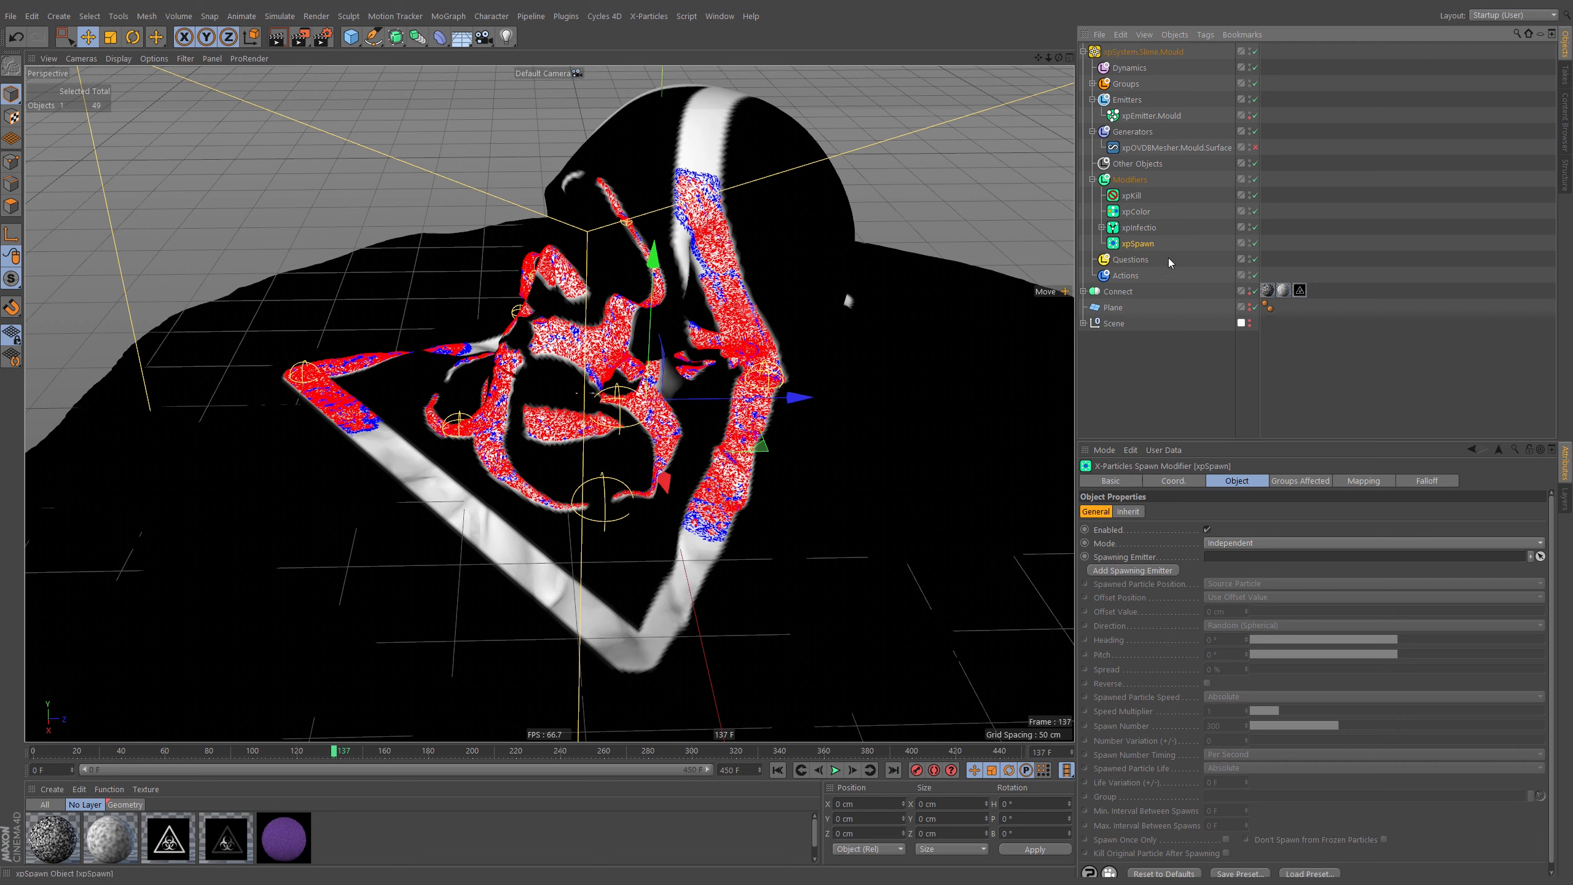
Add a spawning emitter to xpSpawn, set its spawn number to 1, and enable Spawn Once Only
{"action": "left_click", "coordinate": [1167, 572]}
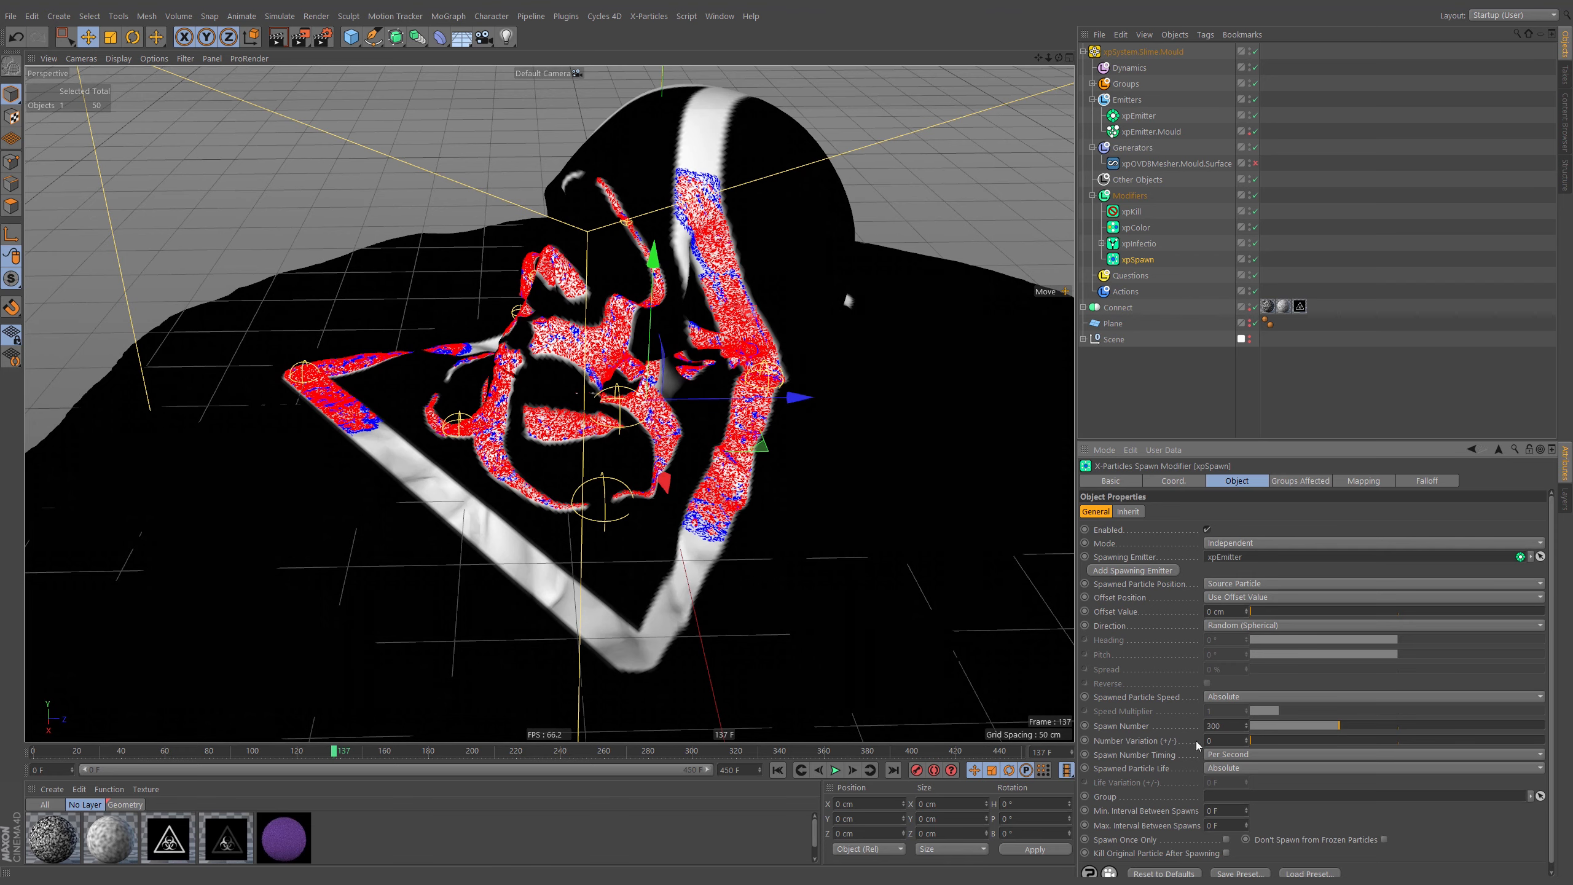
{"action": "double_click", "coordinate": [1217, 726]}
{"action": "type", "text": "1"}
{"action": "key", "text": "Return"}
{"action": "left_click", "coordinate": [1126, 839]}
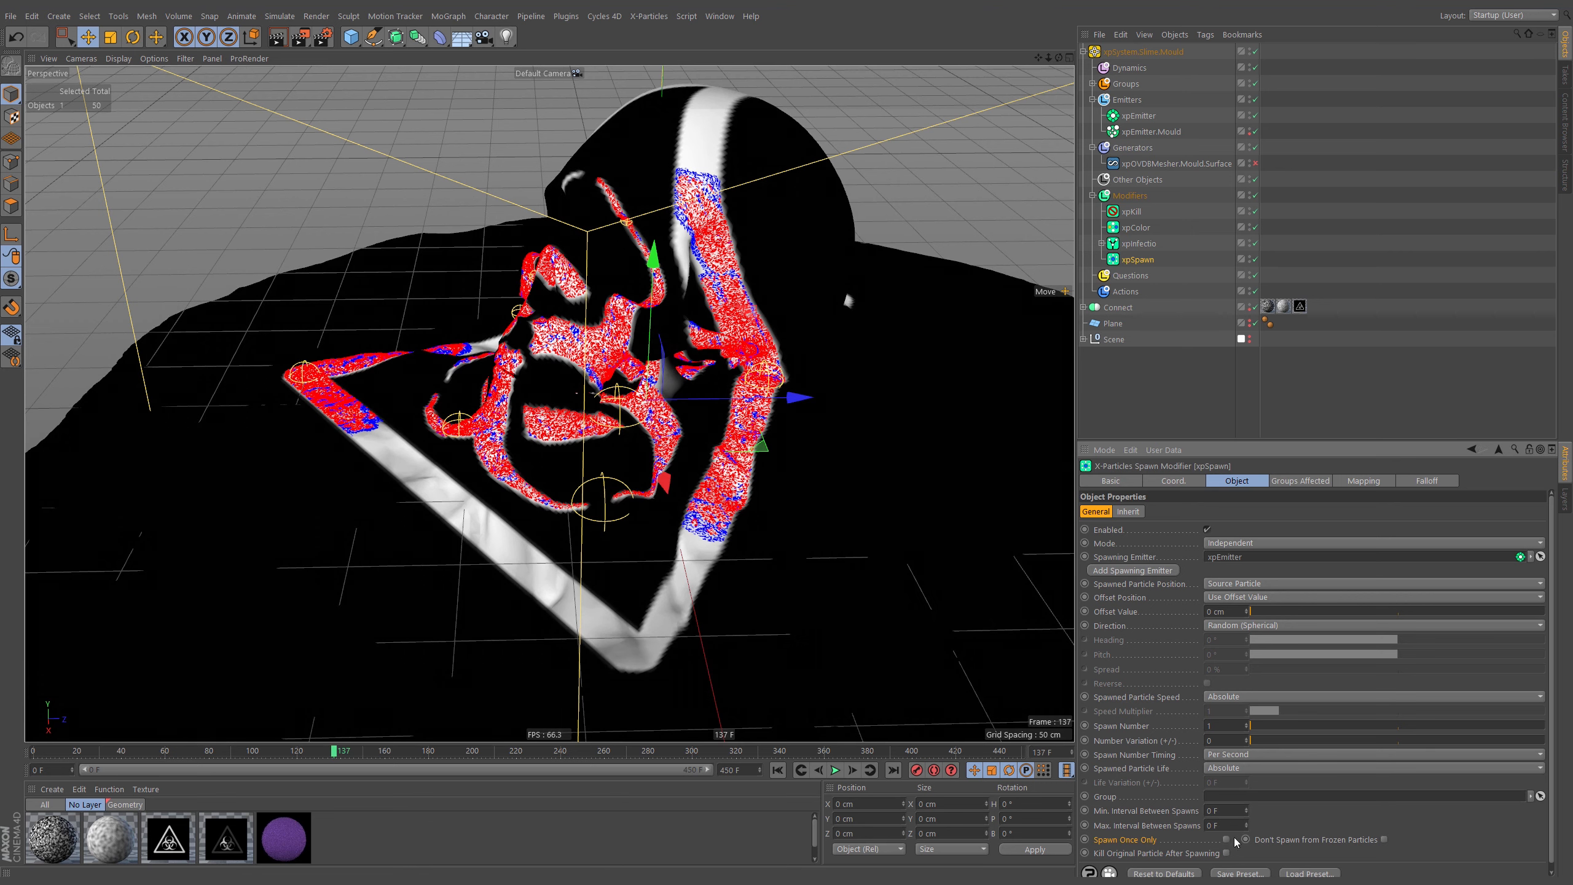
{"action": "left_click", "coordinate": [1227, 839]}
Restrict the xpSpawn modifier to affect only Particle Group 2
{"action": "left_click", "coordinate": [1303, 481]}
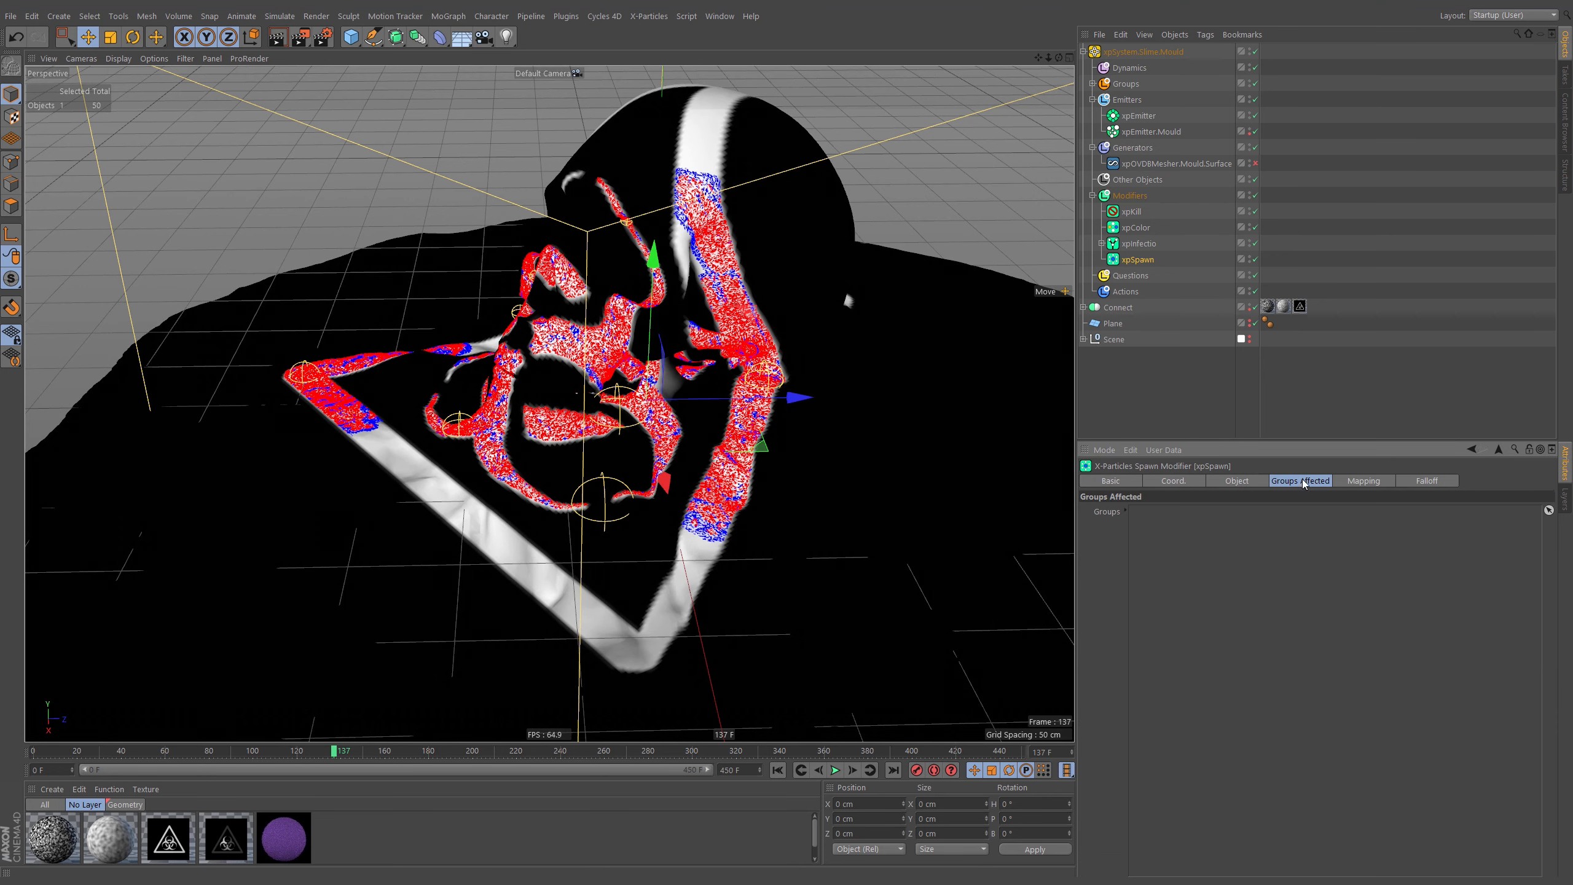
{"action": "left_click", "coordinate": [1093, 84]}
{"action": "left_click_drag", "start_coordinate": [1151, 116], "coordinate": [1212, 717]}
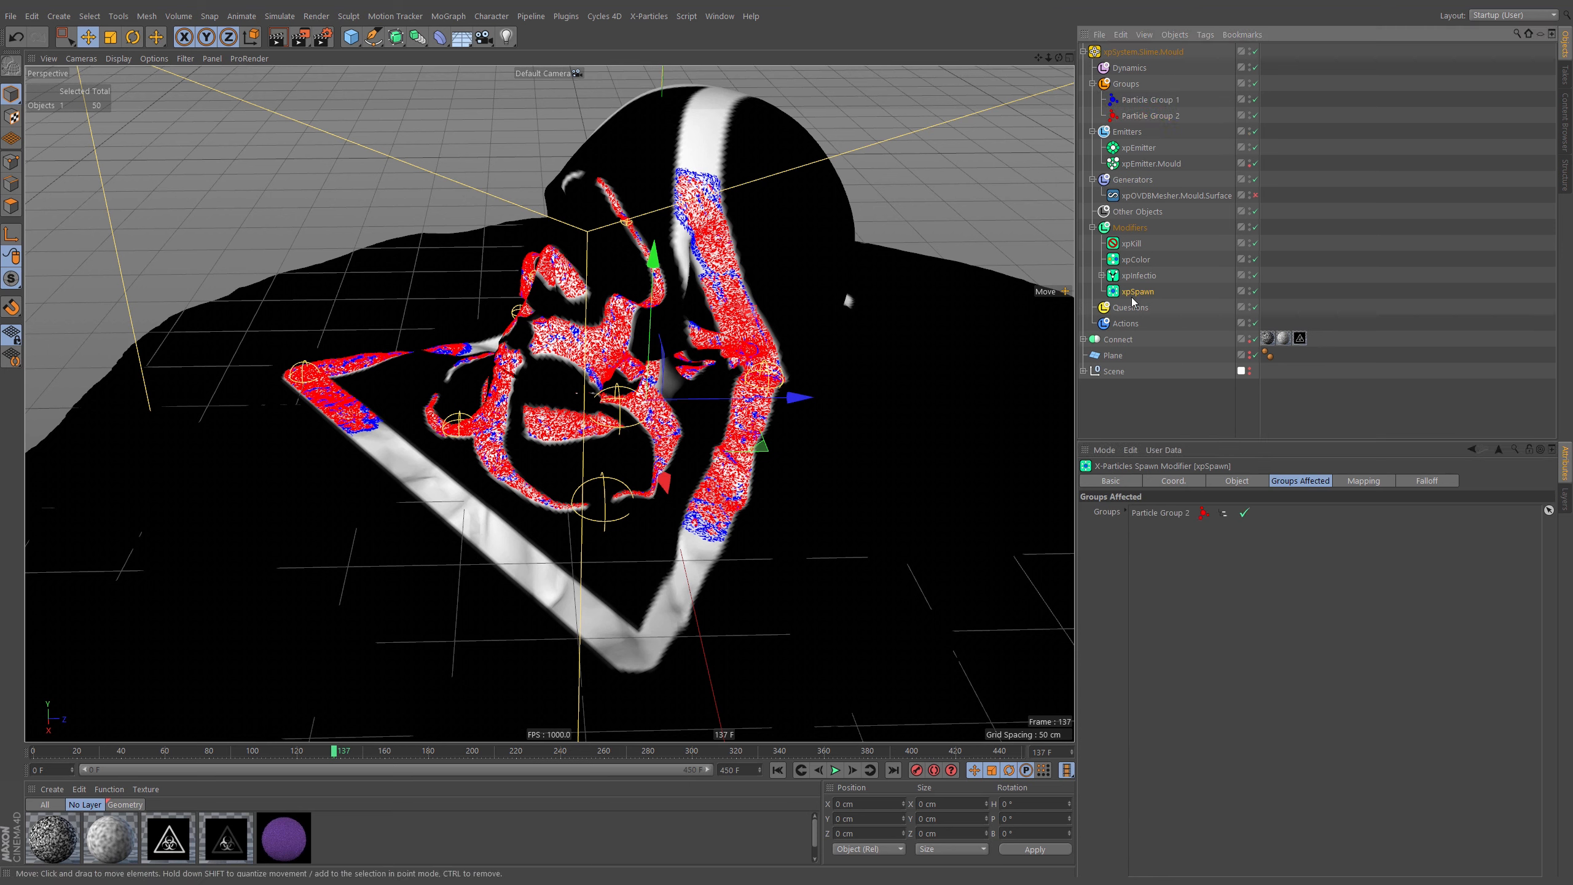
Move the new xpEmitter below xpEmitter.Mould and set its editor display to Pyramid
{"action": "left_click", "coordinate": [1145, 150]}
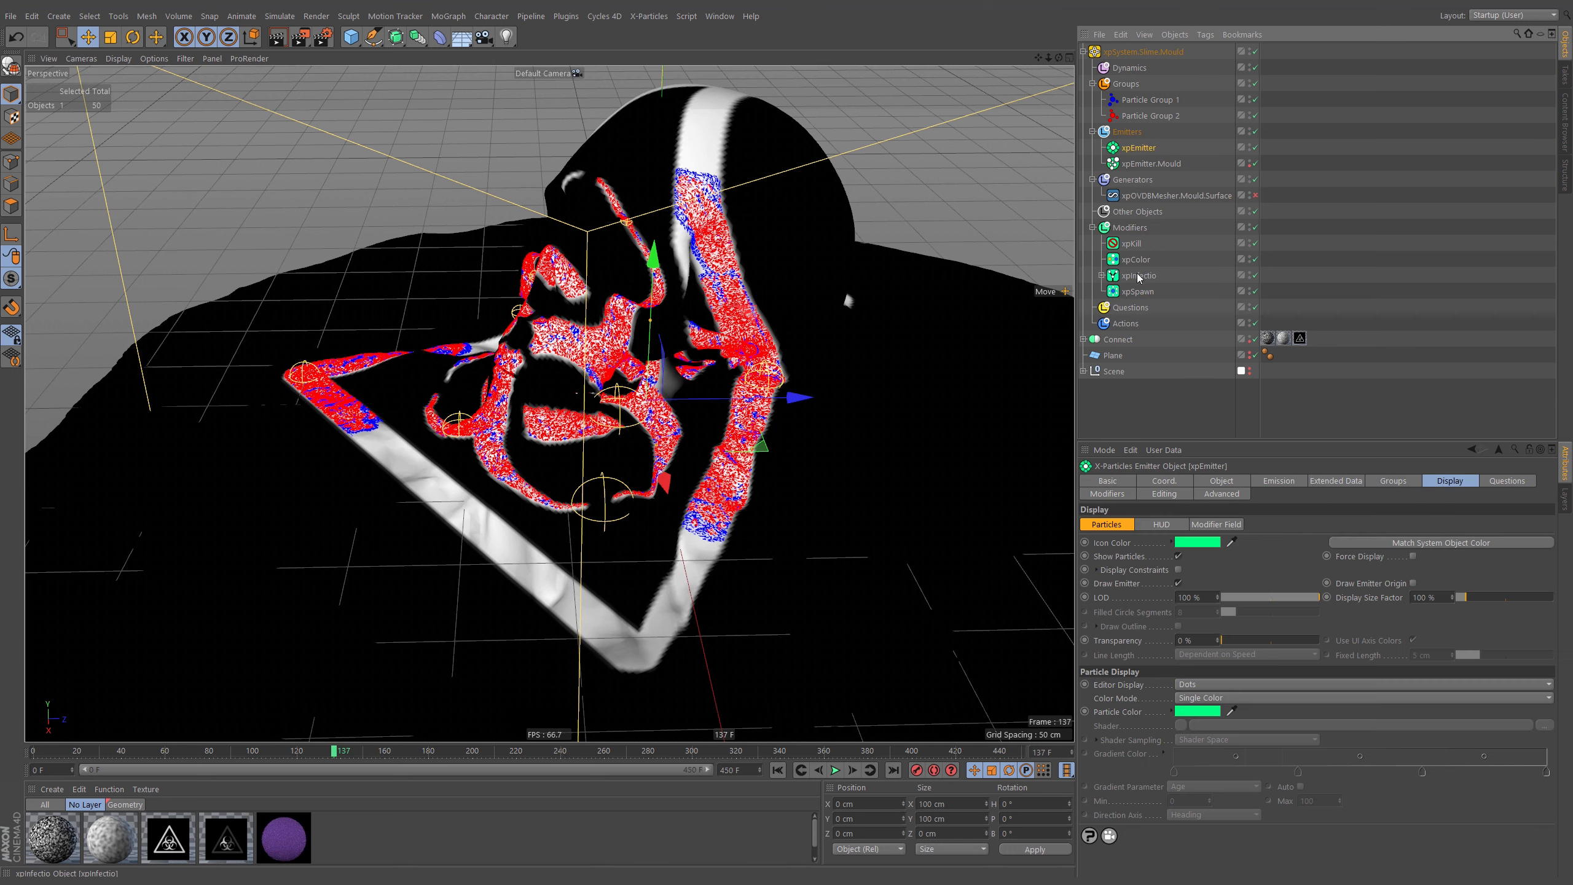
{"action": "left_click_drag", "start_coordinate": [1145, 151], "coordinate": [1149, 174]}
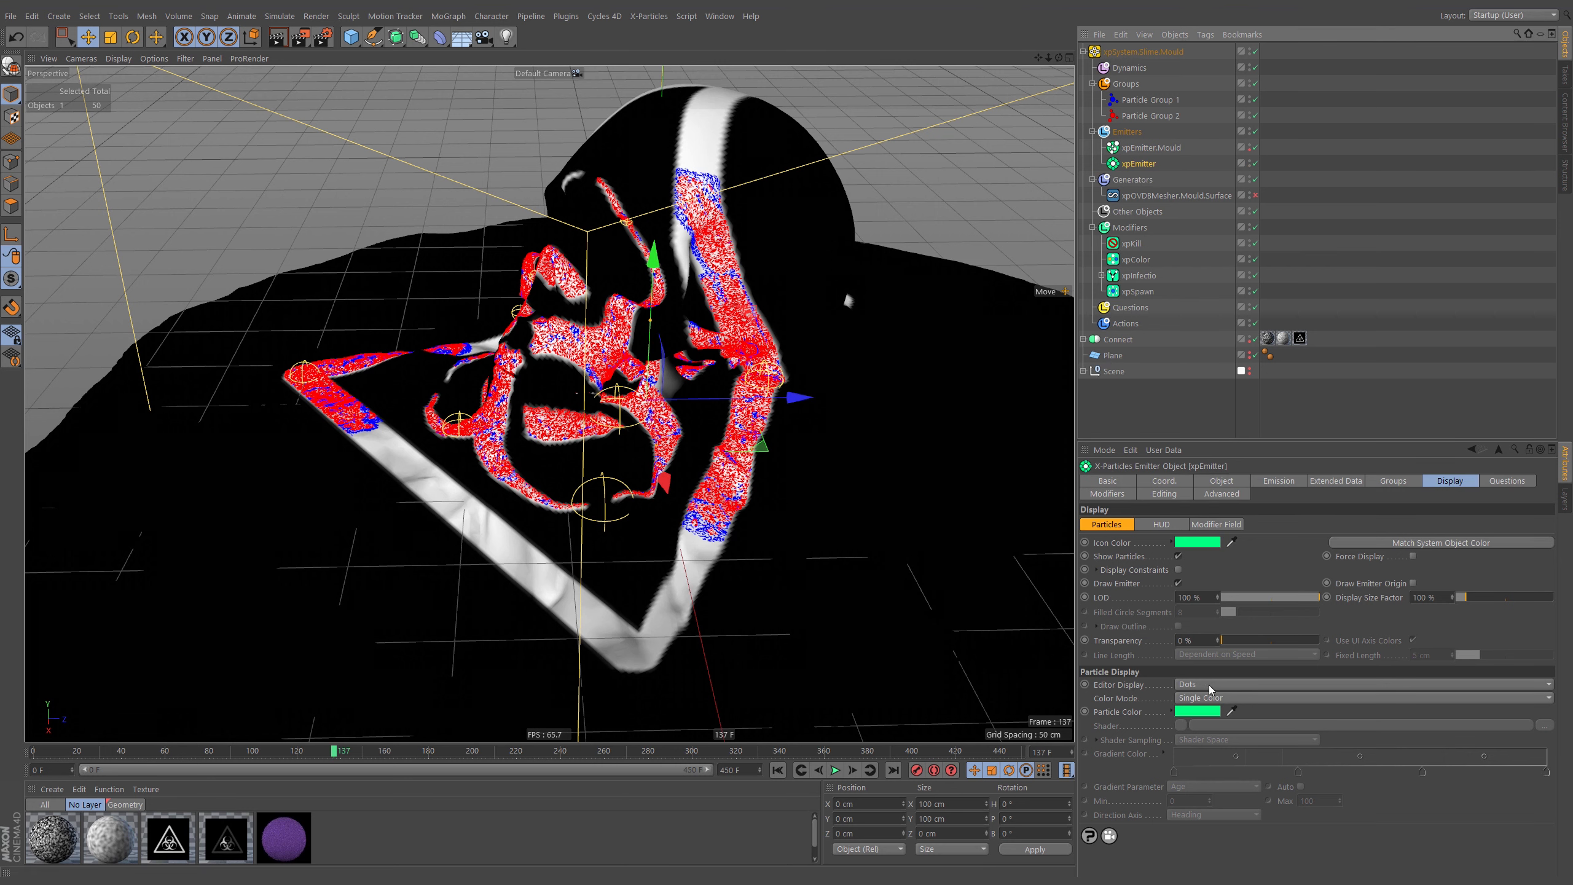
{"action": "left_click", "coordinate": [1210, 684]}
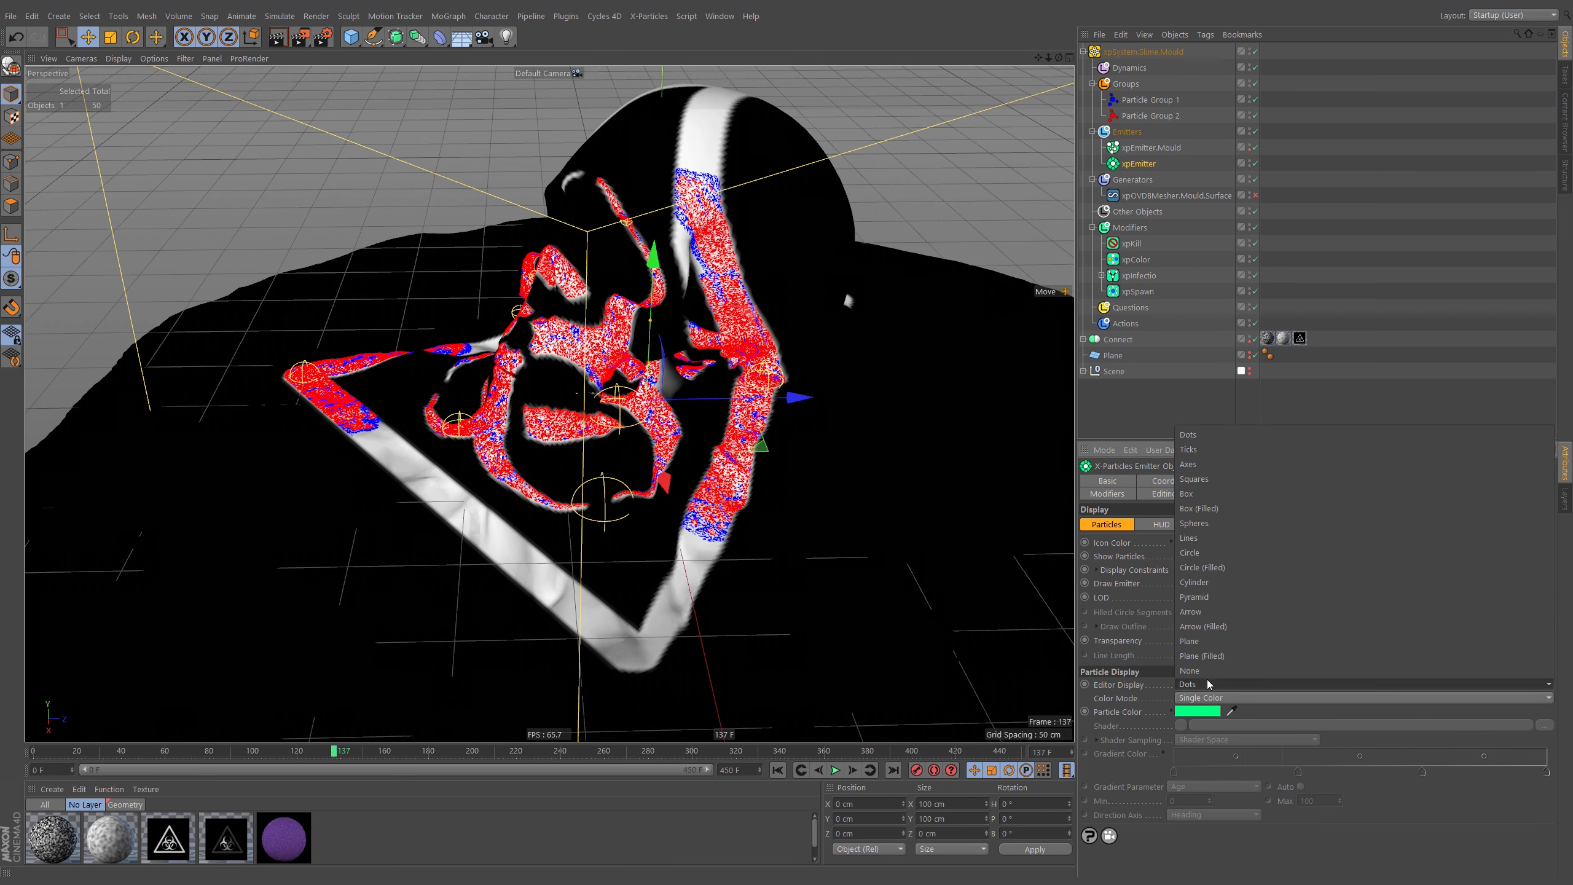
{"action": "left_click", "coordinate": [1210, 597]}
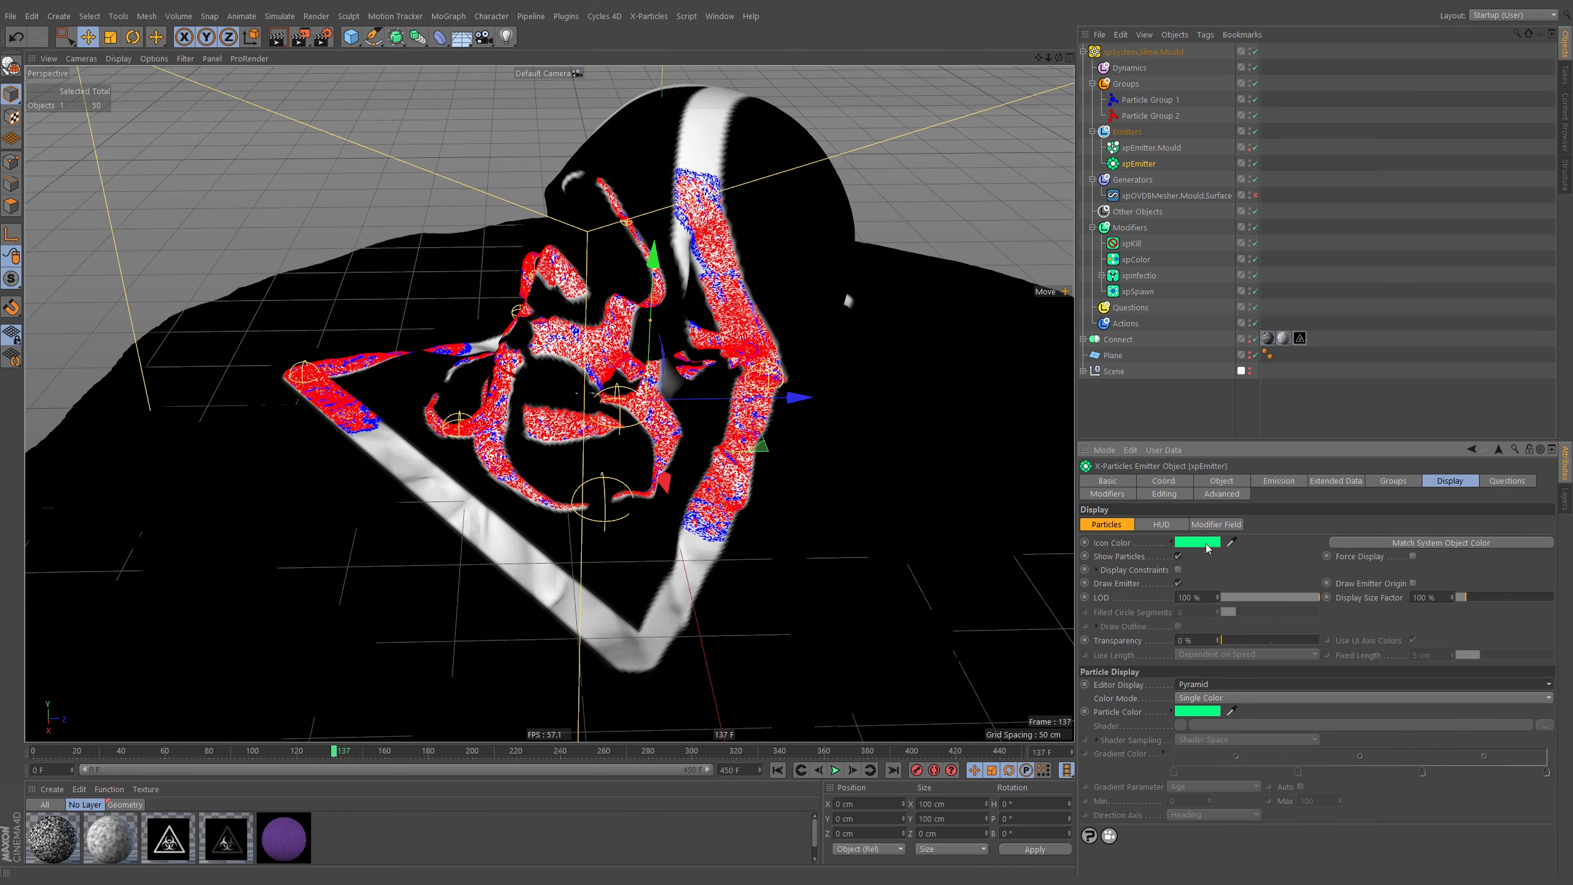
Set the new xpEmitter's particle emission speed to 10 cm
{"action": "left_click", "coordinate": [1275, 480]}
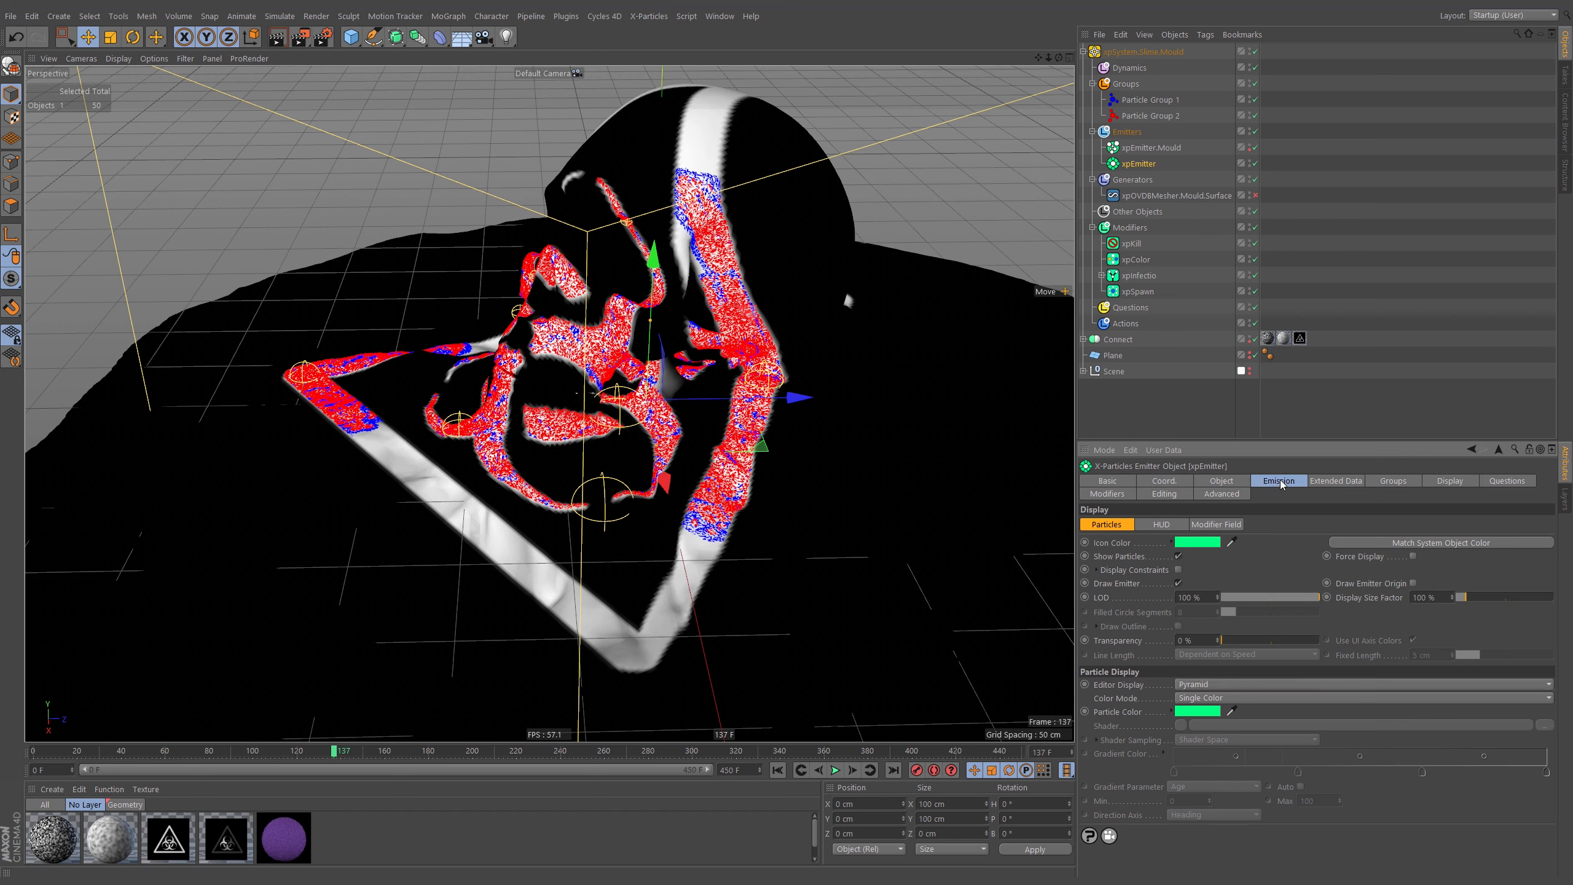
{"action": "left_click", "coordinate": [1135, 691]}
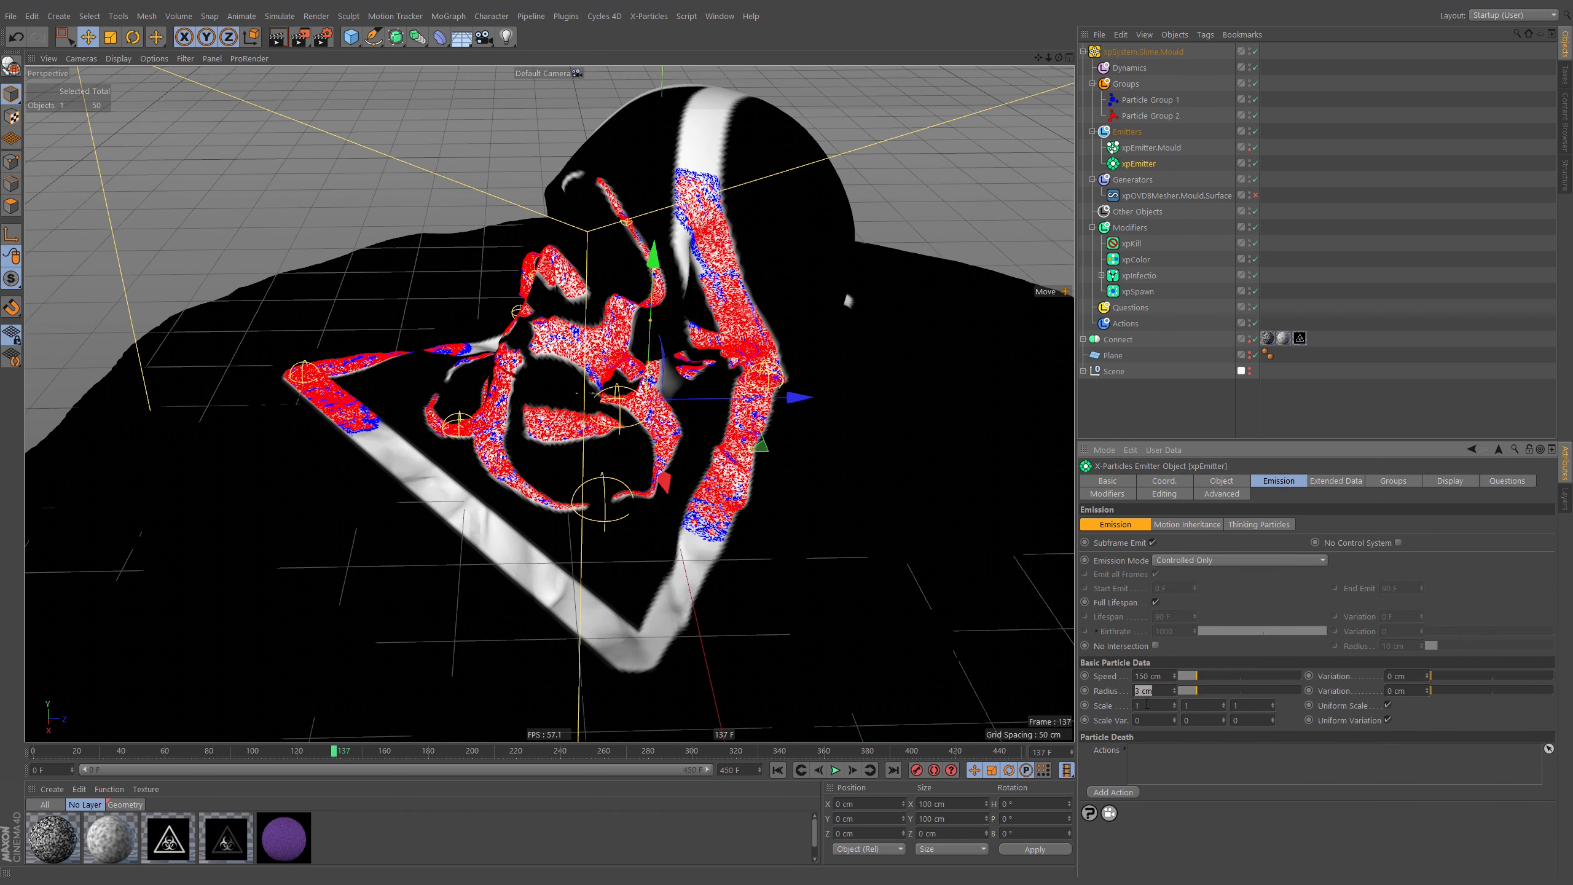
{"action": "left_click", "coordinate": [1166, 675]}
{"action": "type", "text": "10"}
{"action": "key", "text": "Return"}
{"action": "left_click", "coordinate": [1157, 676]}
{"action": "key", "text": "Return"}
Enable particle rotation on xpEmitter with the Tangential rotation mode, and rewind the timeline to frame 0
{"action": "left_click", "coordinate": [1337, 483]}
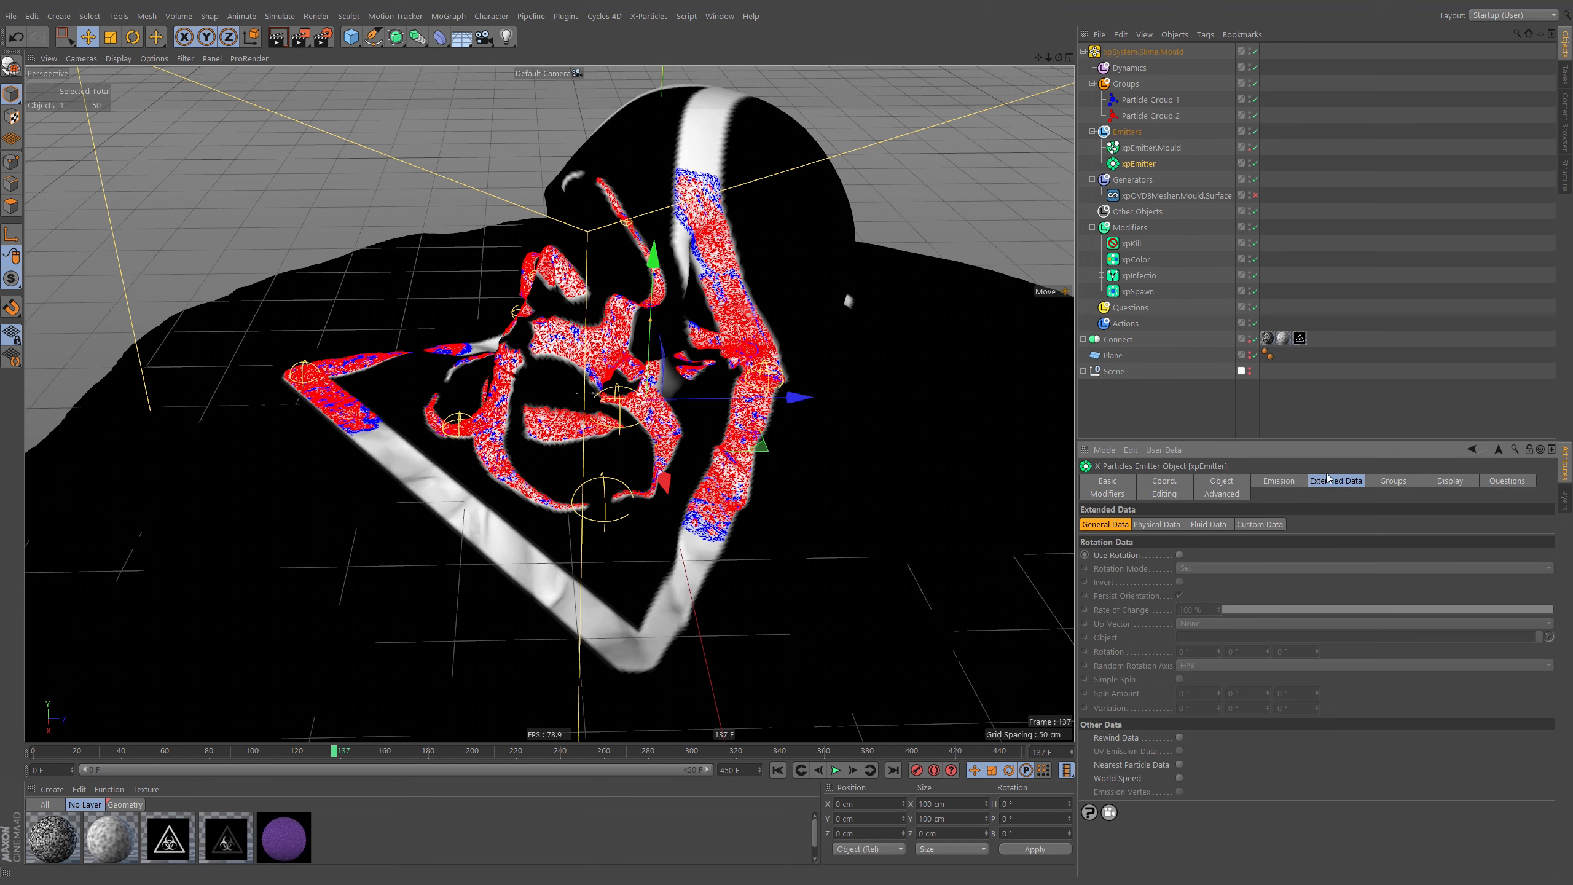
{"action": "left_click", "coordinate": [1180, 555]}
{"action": "left_click", "coordinate": [1183, 569]}
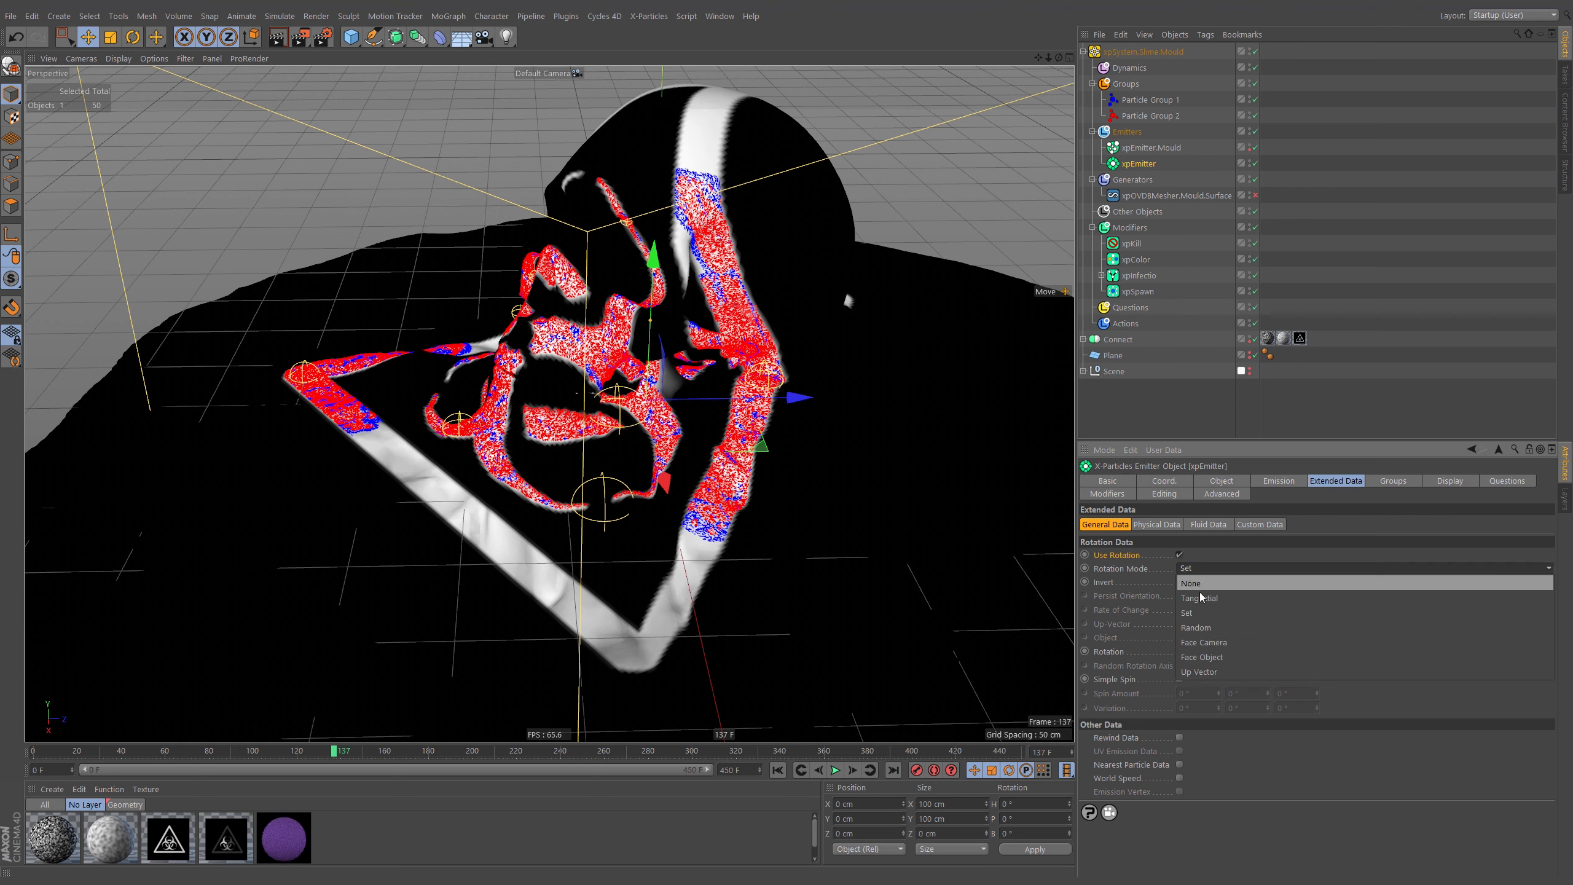
{"action": "left_click", "coordinate": [1180, 669]}
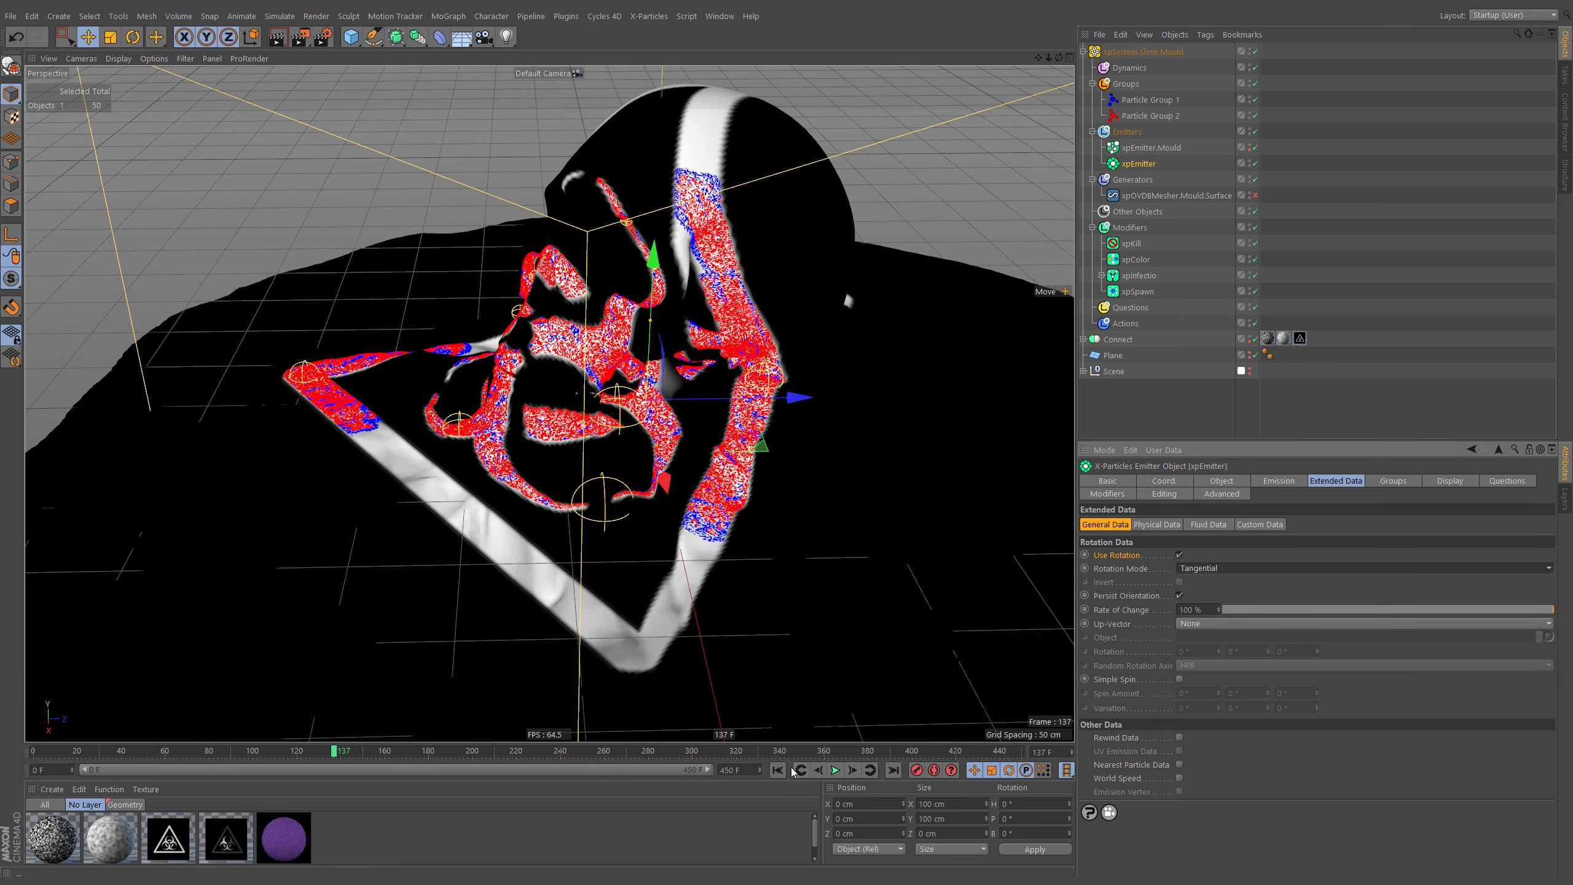
{"action": "left_click", "coordinate": [777, 769]}
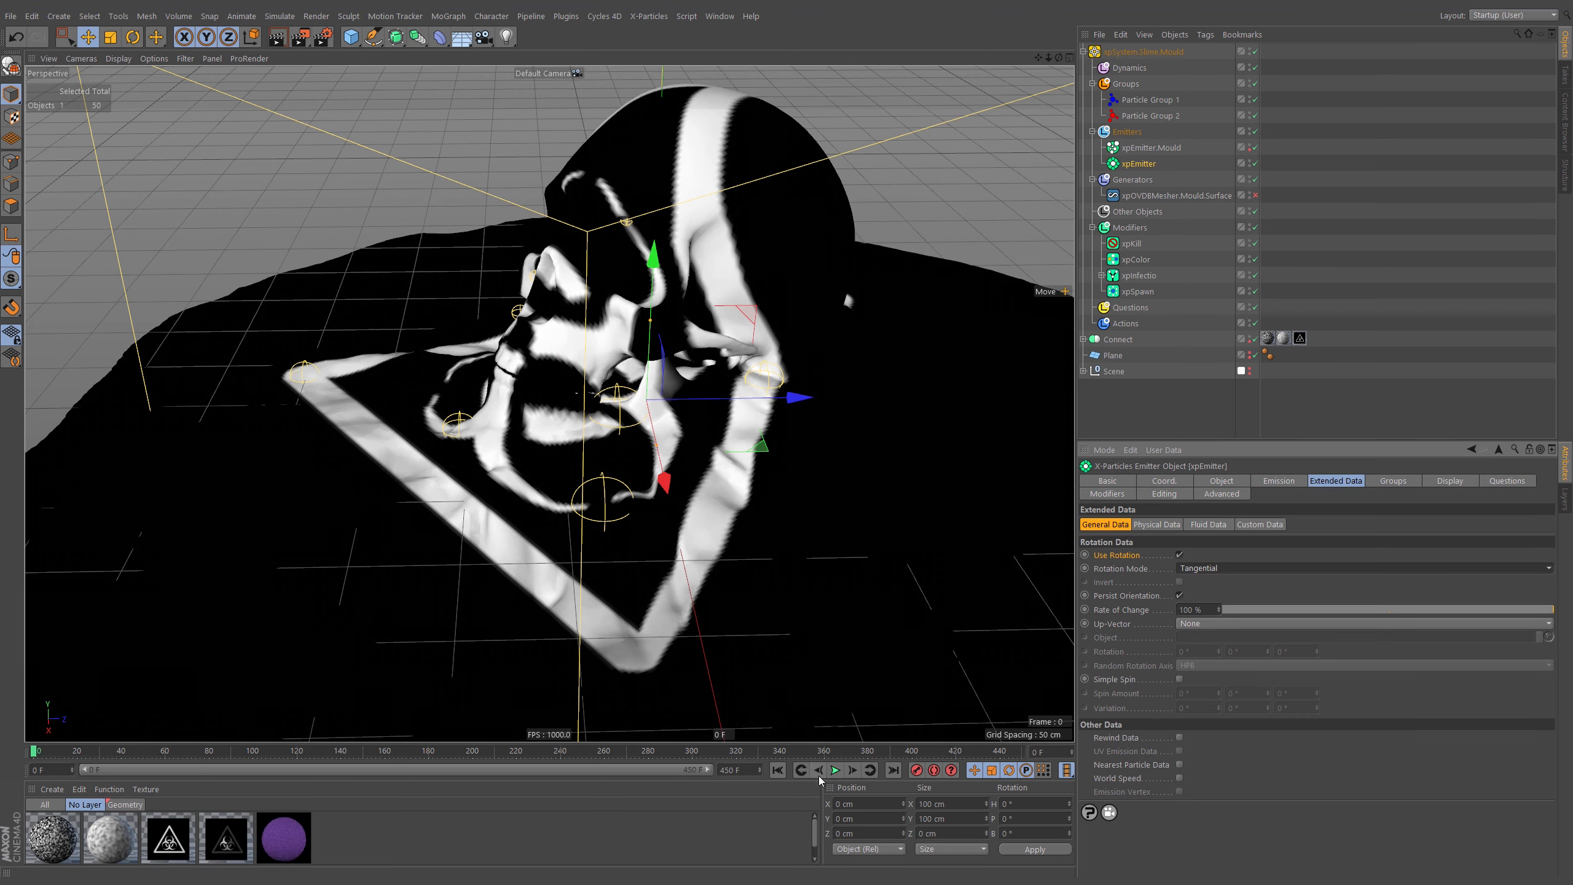
Test-play the simulation, and set xpEmitter's modifier mode to Include with xpSpawn removed from its particle modifiers list
{"action": "left_click", "coordinate": [836, 770]}
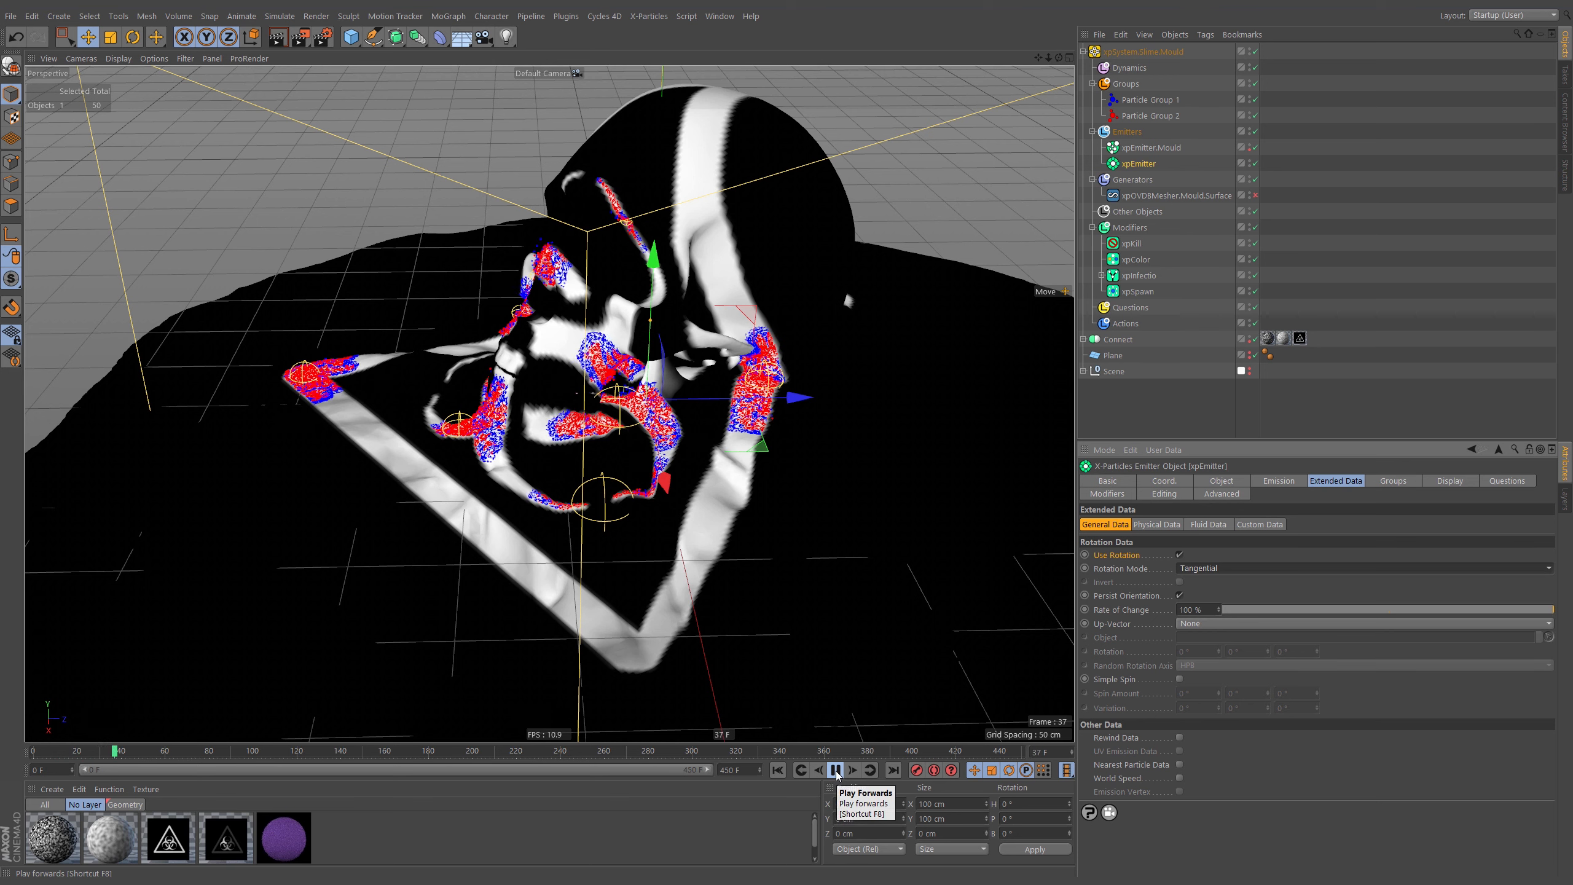
{"action": "left_click", "coordinate": [836, 770]}
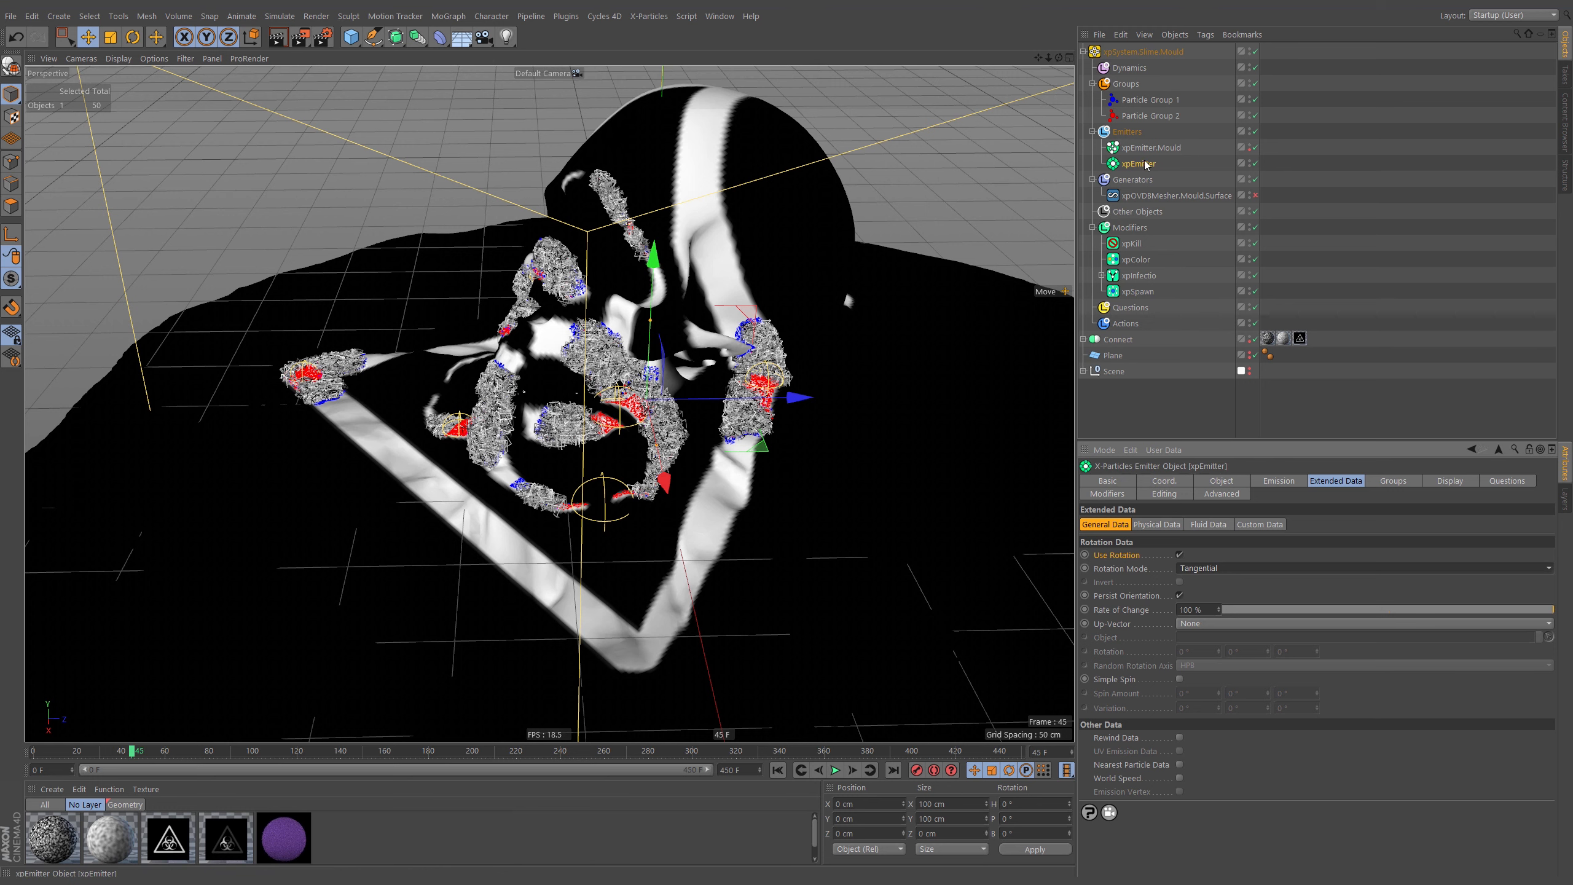
{"action": "left_click", "coordinate": [1109, 494]}
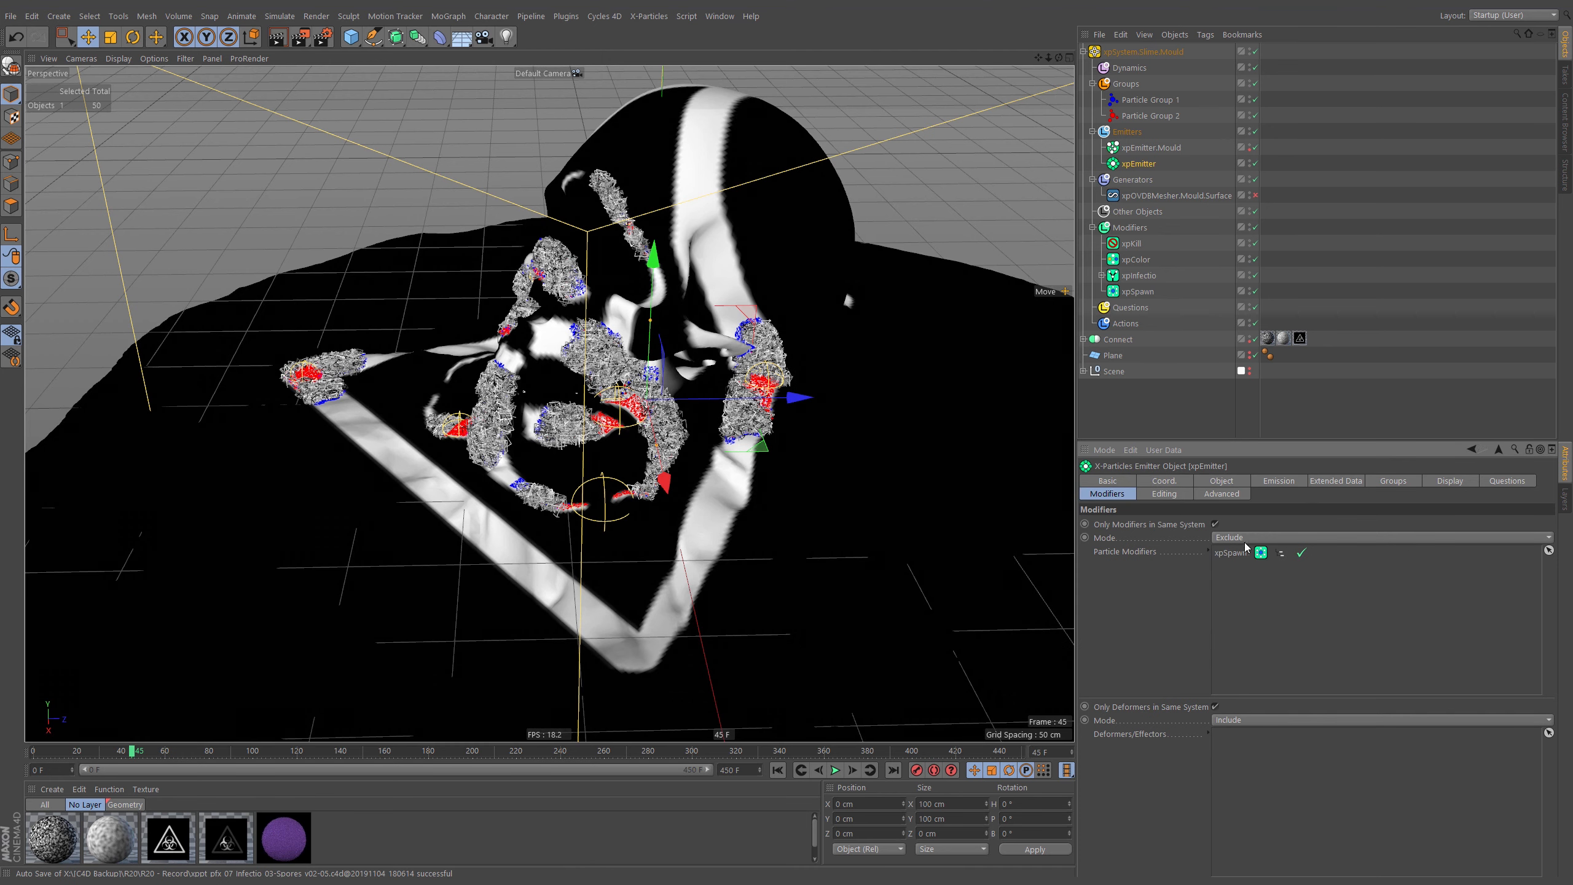
{"action": "left_click", "coordinate": [1253, 538]}
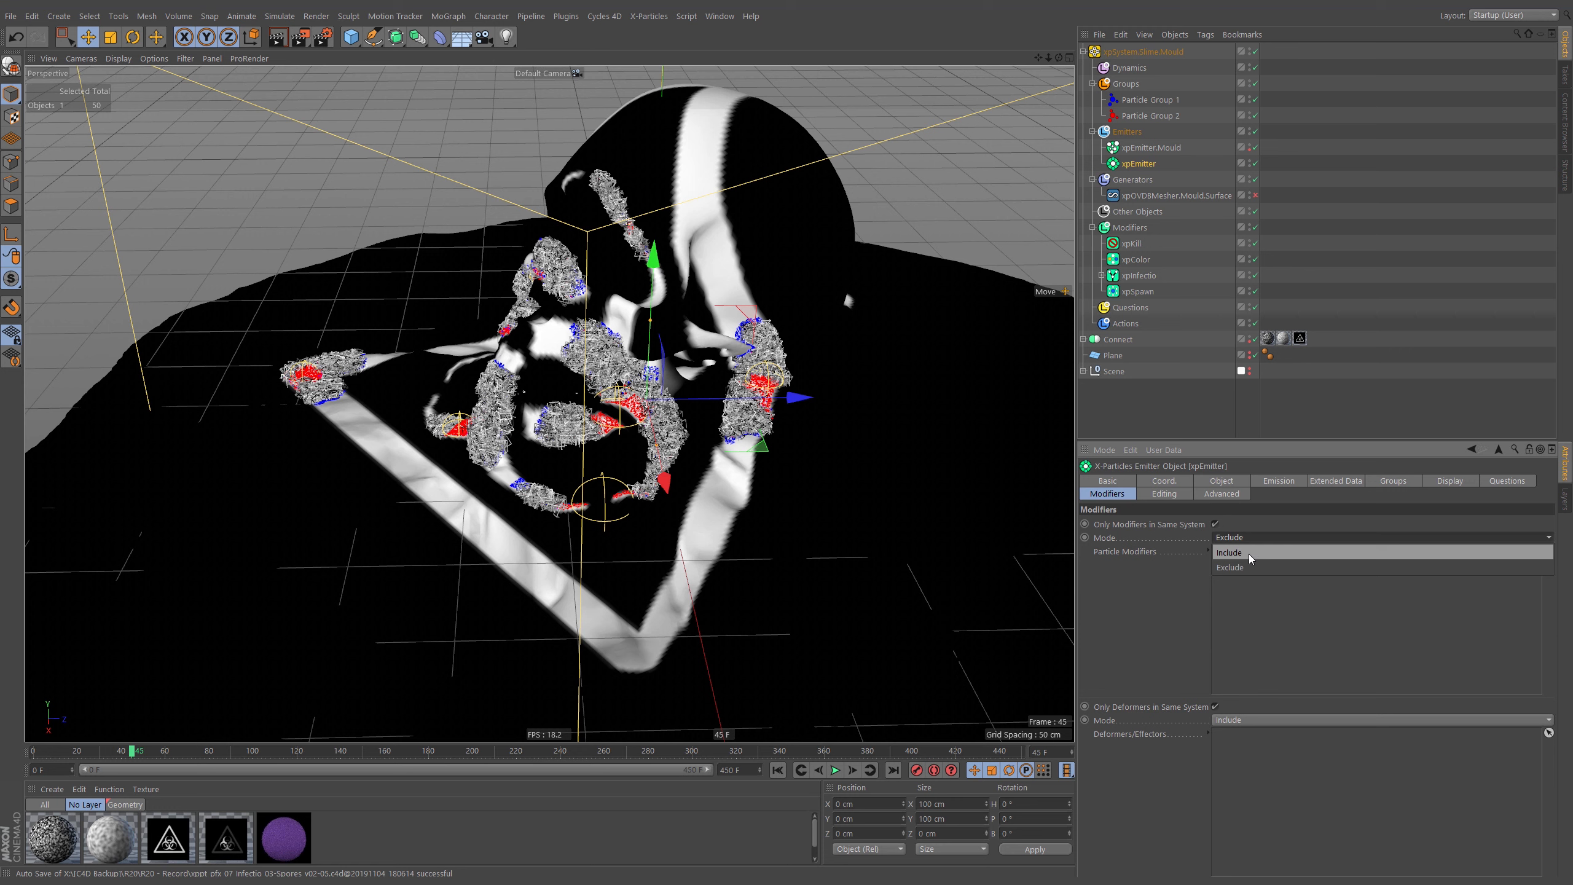
{"action": "left_click", "coordinate": [1246, 552]}
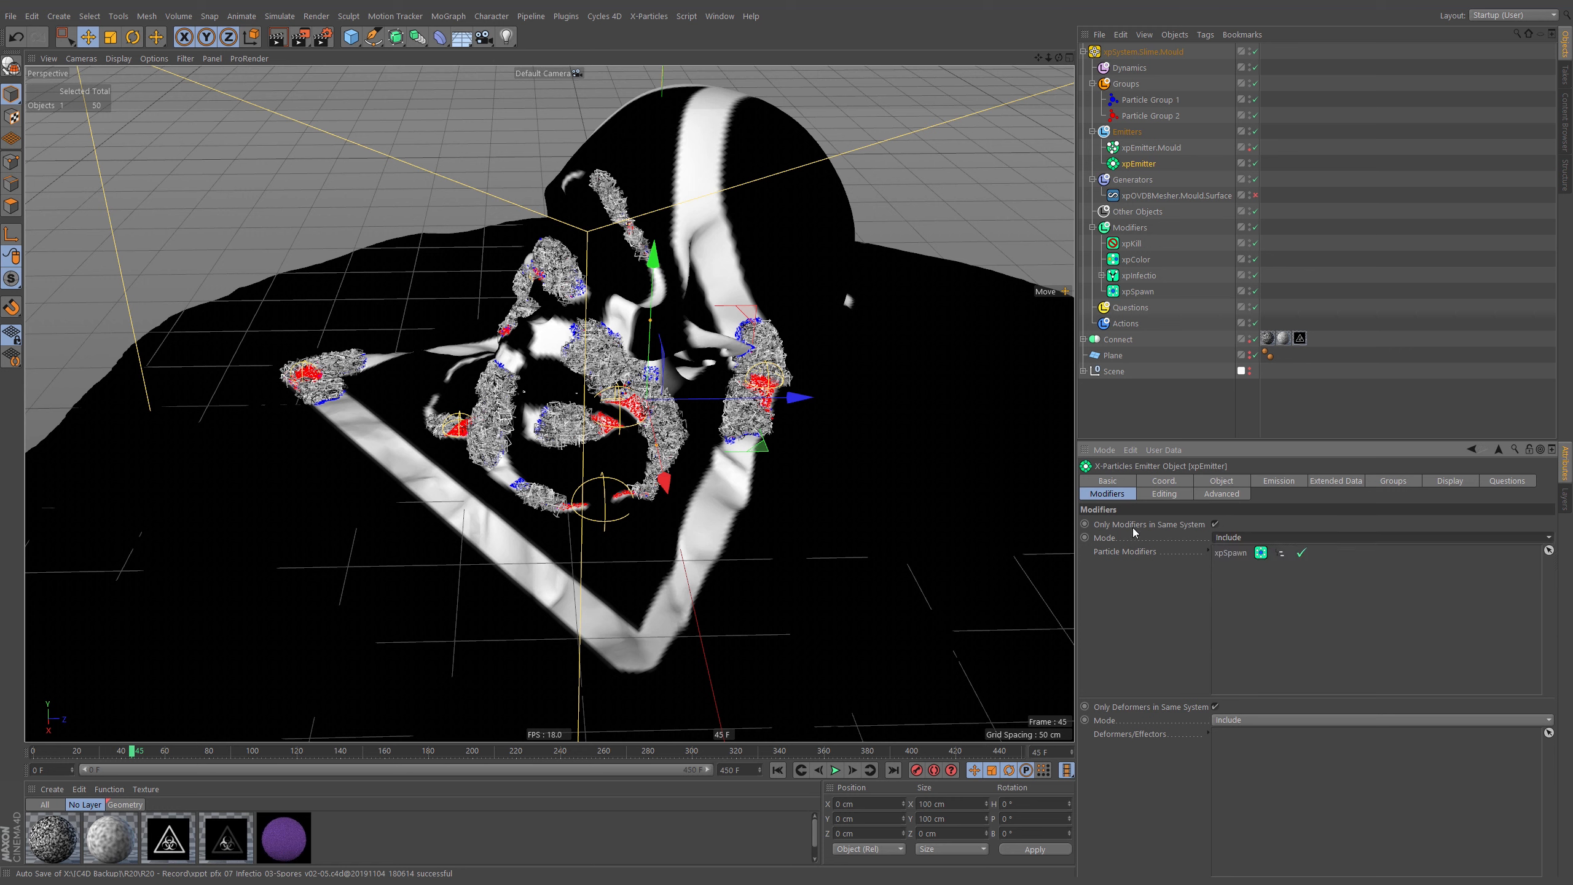
{"action": "left_click", "coordinate": [1240, 555]}
{"action": "key", "text": "Delete"}
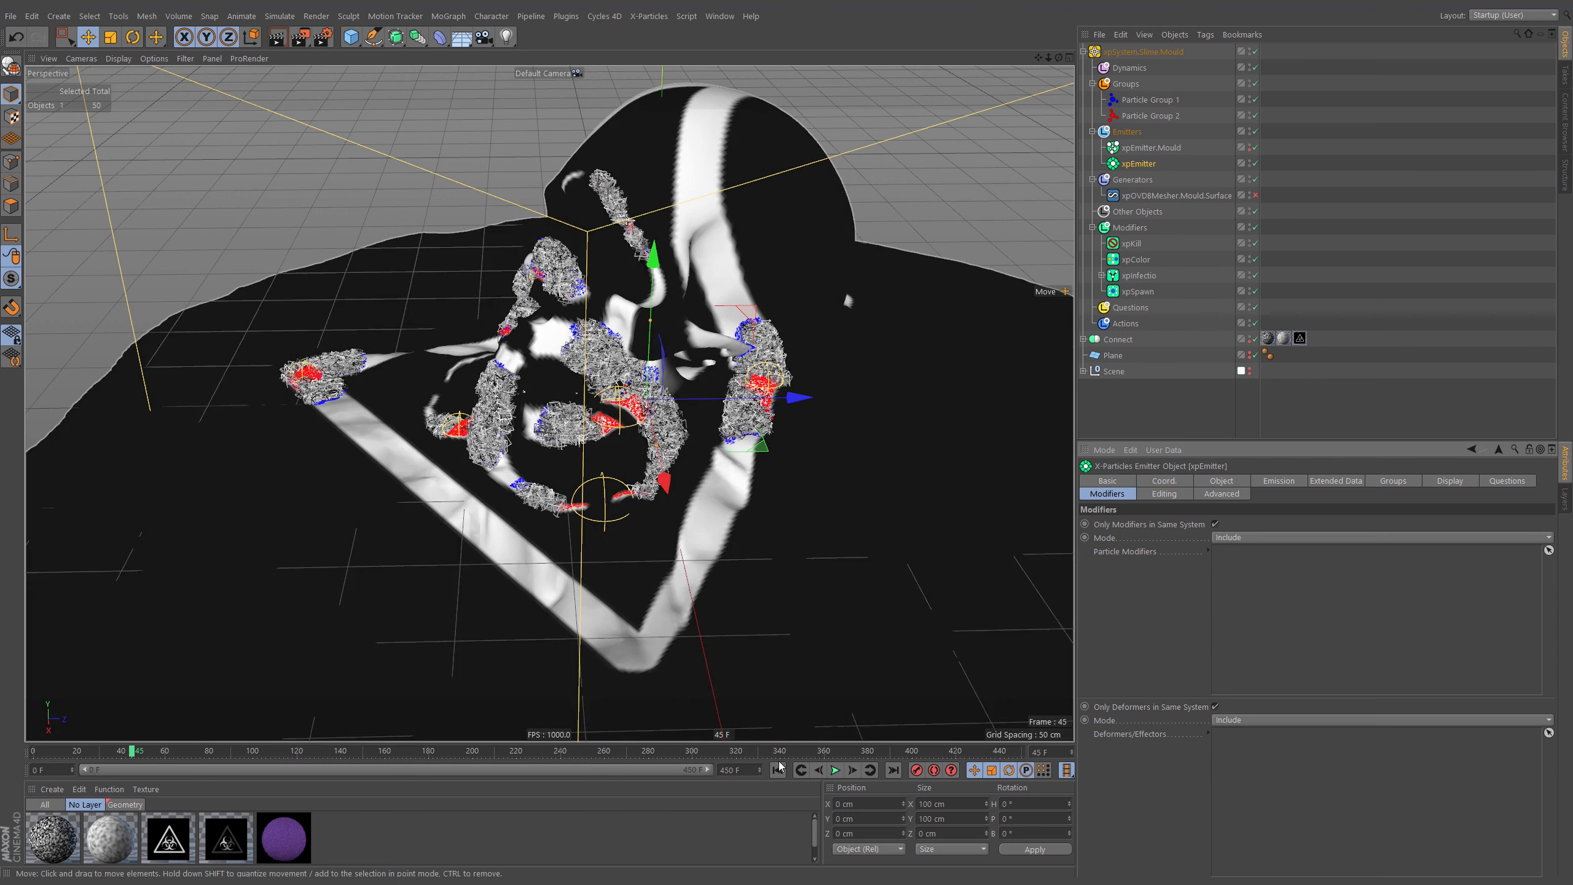
Replay the simulation from frame 0 to about frame 90 and inspect the spawned pyramid particles up close
{"action": "left_click", "coordinate": [778, 770]}
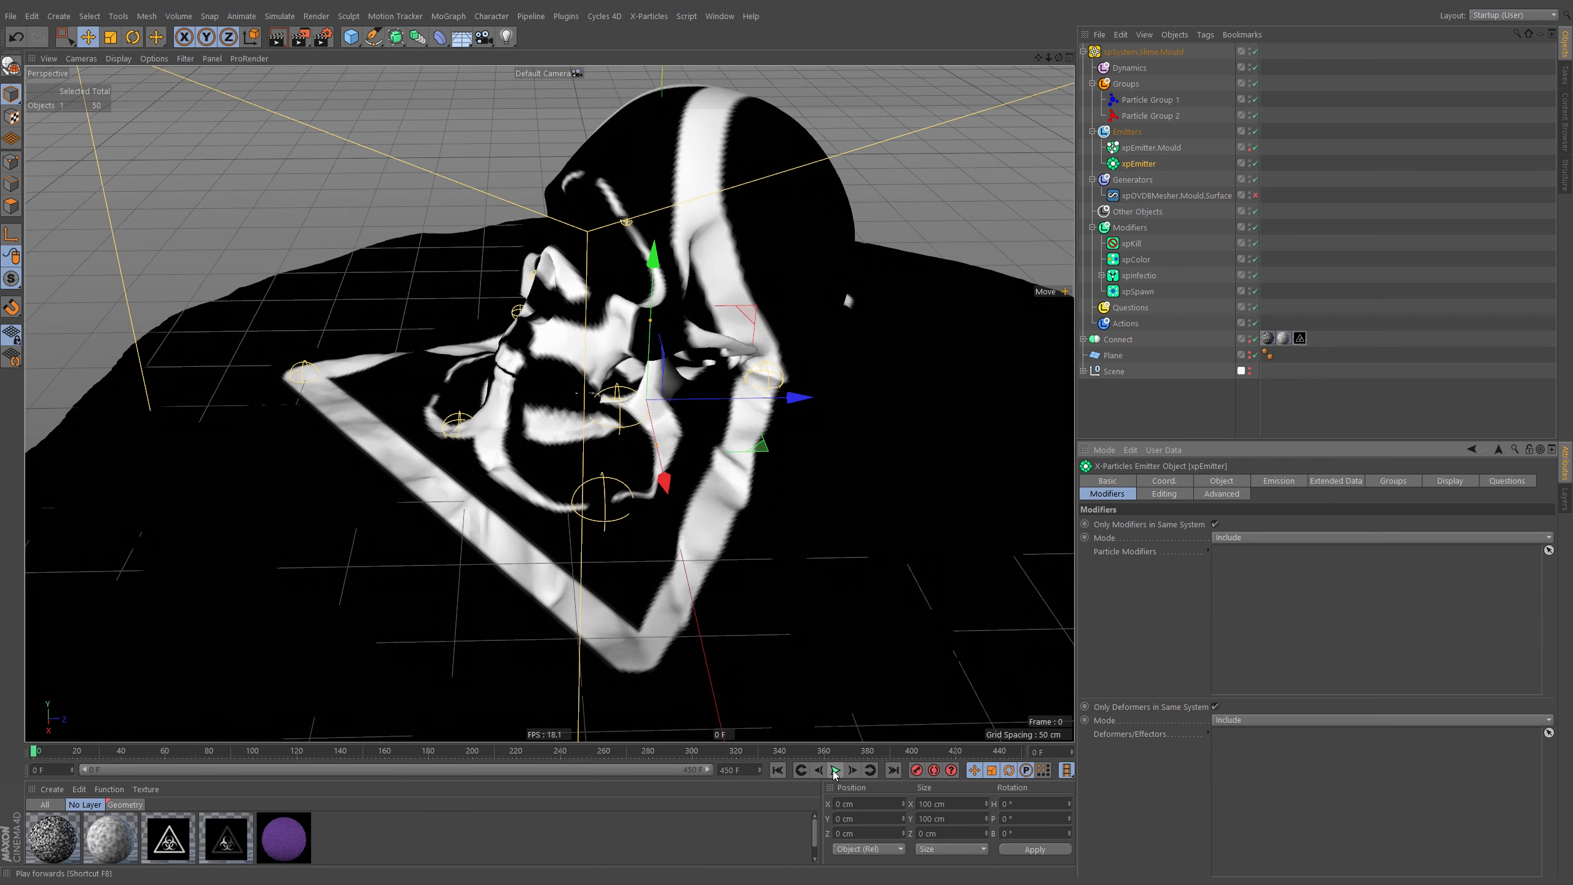
{"action": "left_click", "coordinate": [835, 770]}
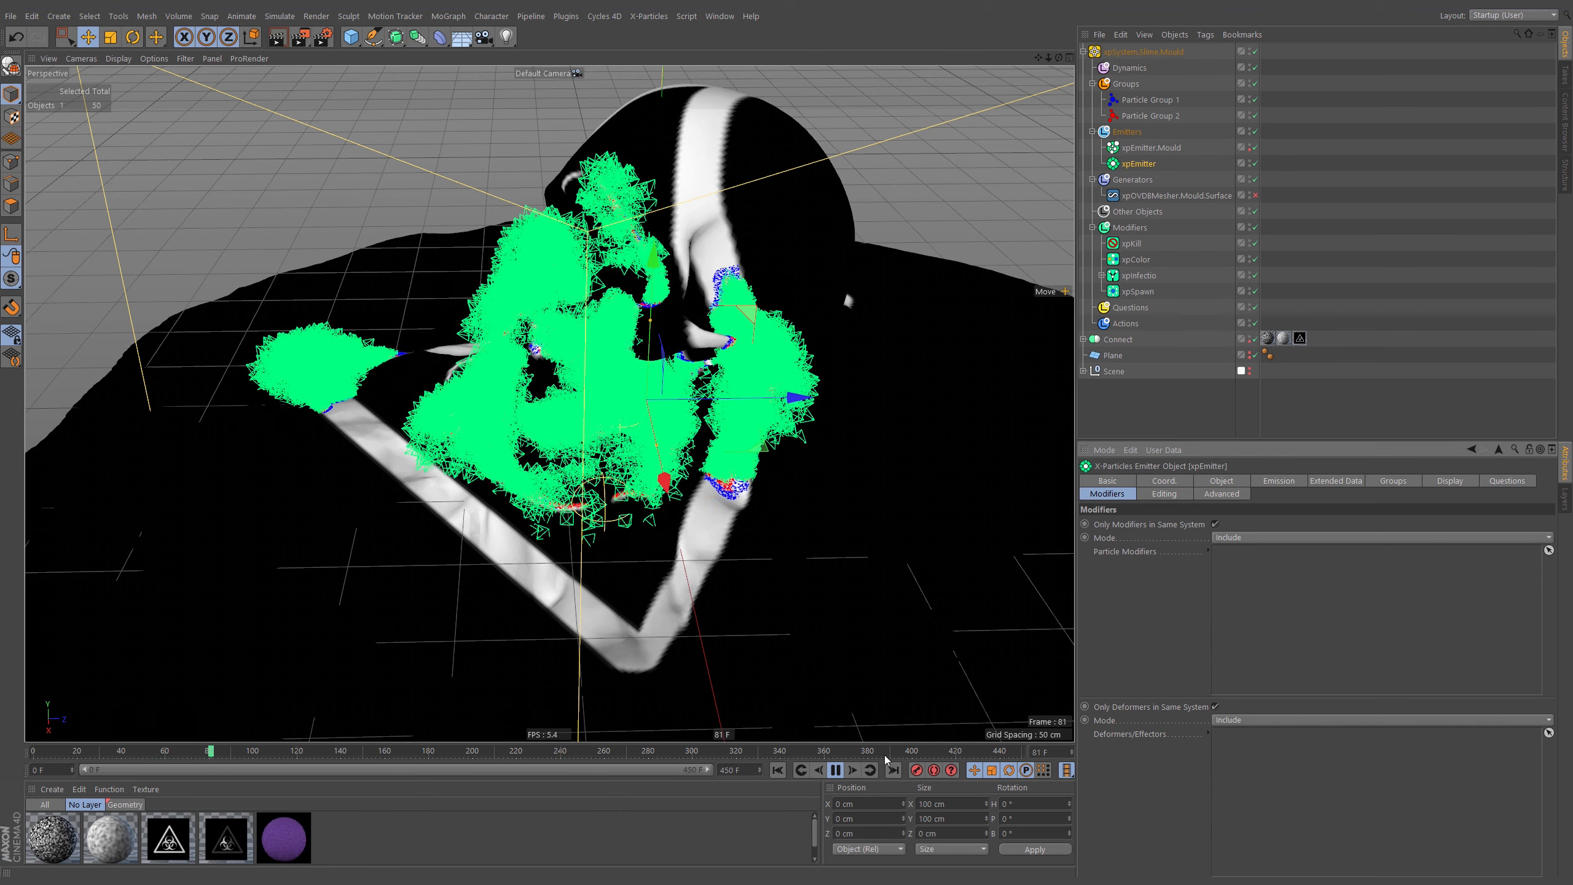
{"action": "left_click", "coordinate": [842, 772]}
{"action": "scroll", "coordinate": [823, 280], "scroll_direction": "up", "scroll_amount": 5}
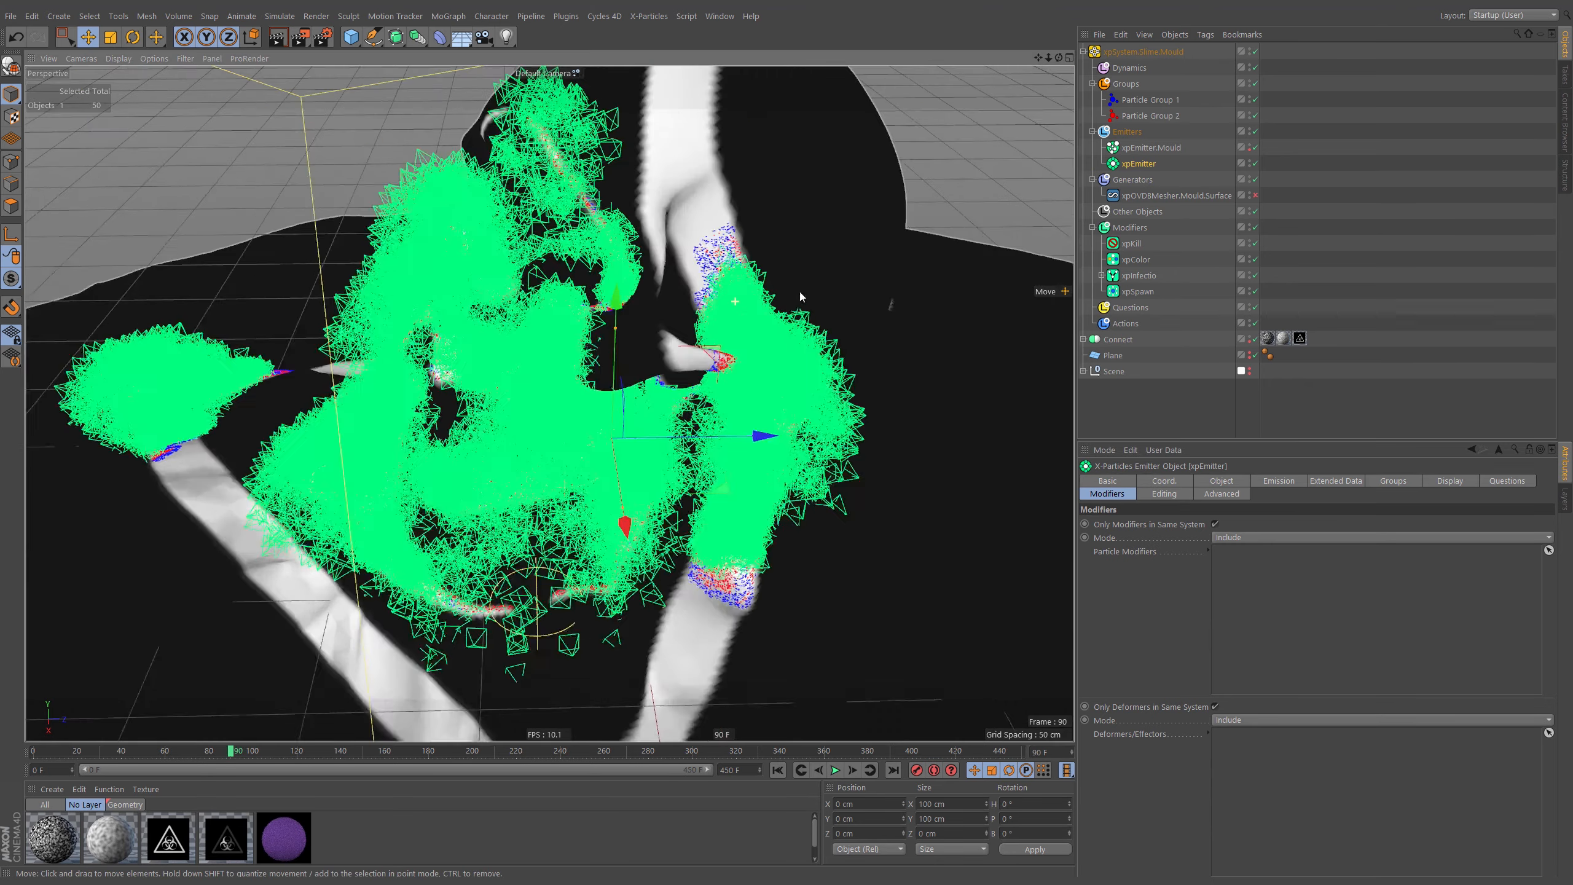
{"action": "left_click_drag", "start_coordinate": [716, 345], "coordinate": [753, 345], "text": "alt"}
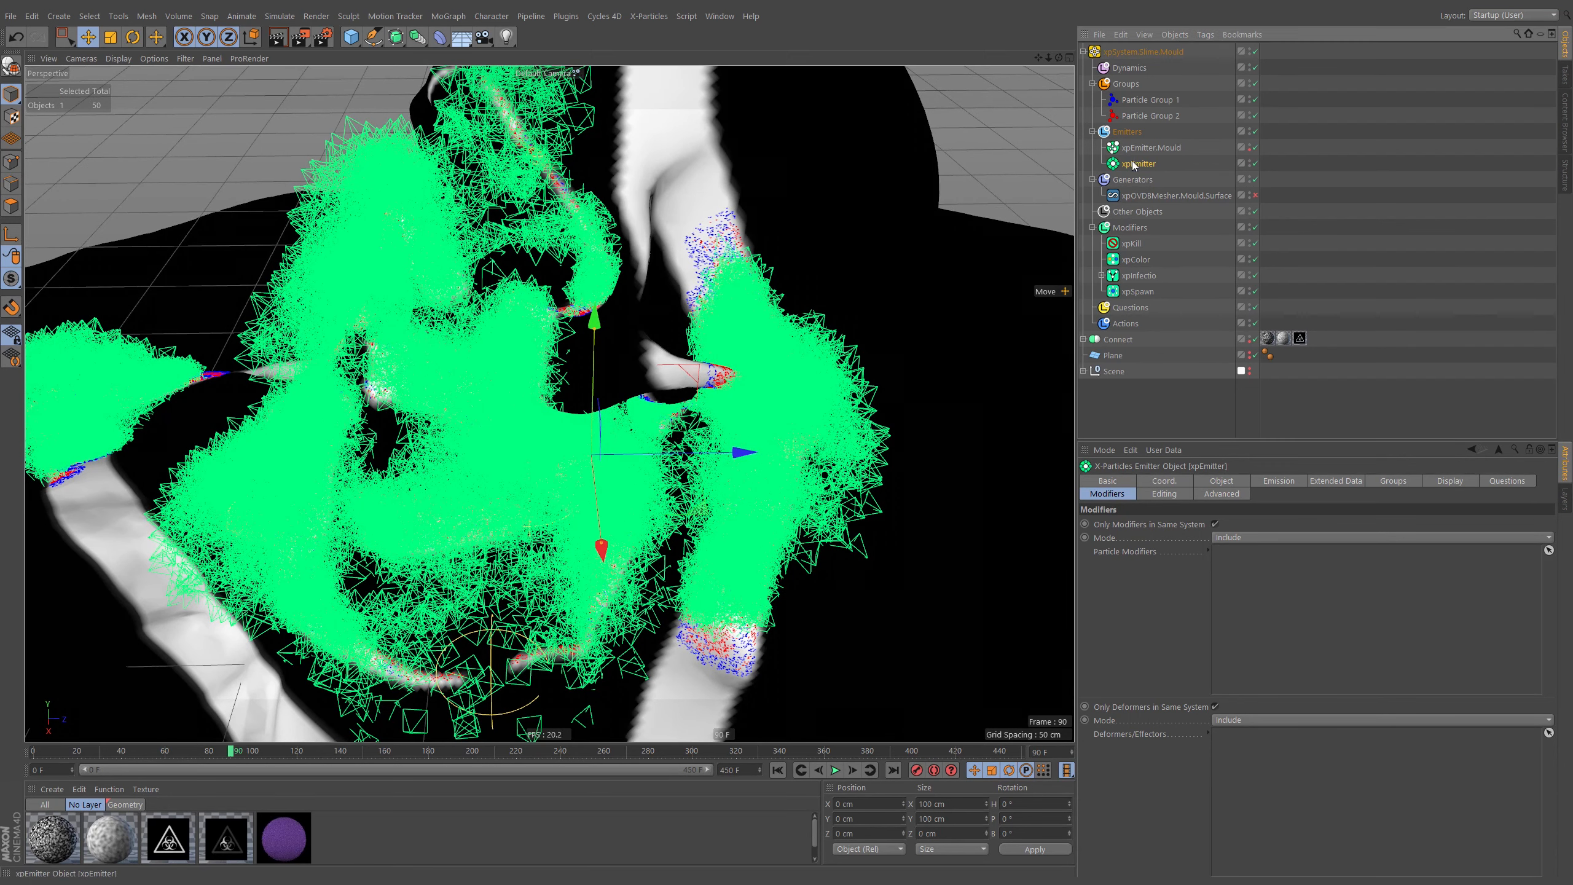
Set xpEmitter's particle radius to 0.1 cm and replay the simulation from frame 0 to about frame 75
{"action": "left_click", "coordinate": [1275, 482]}
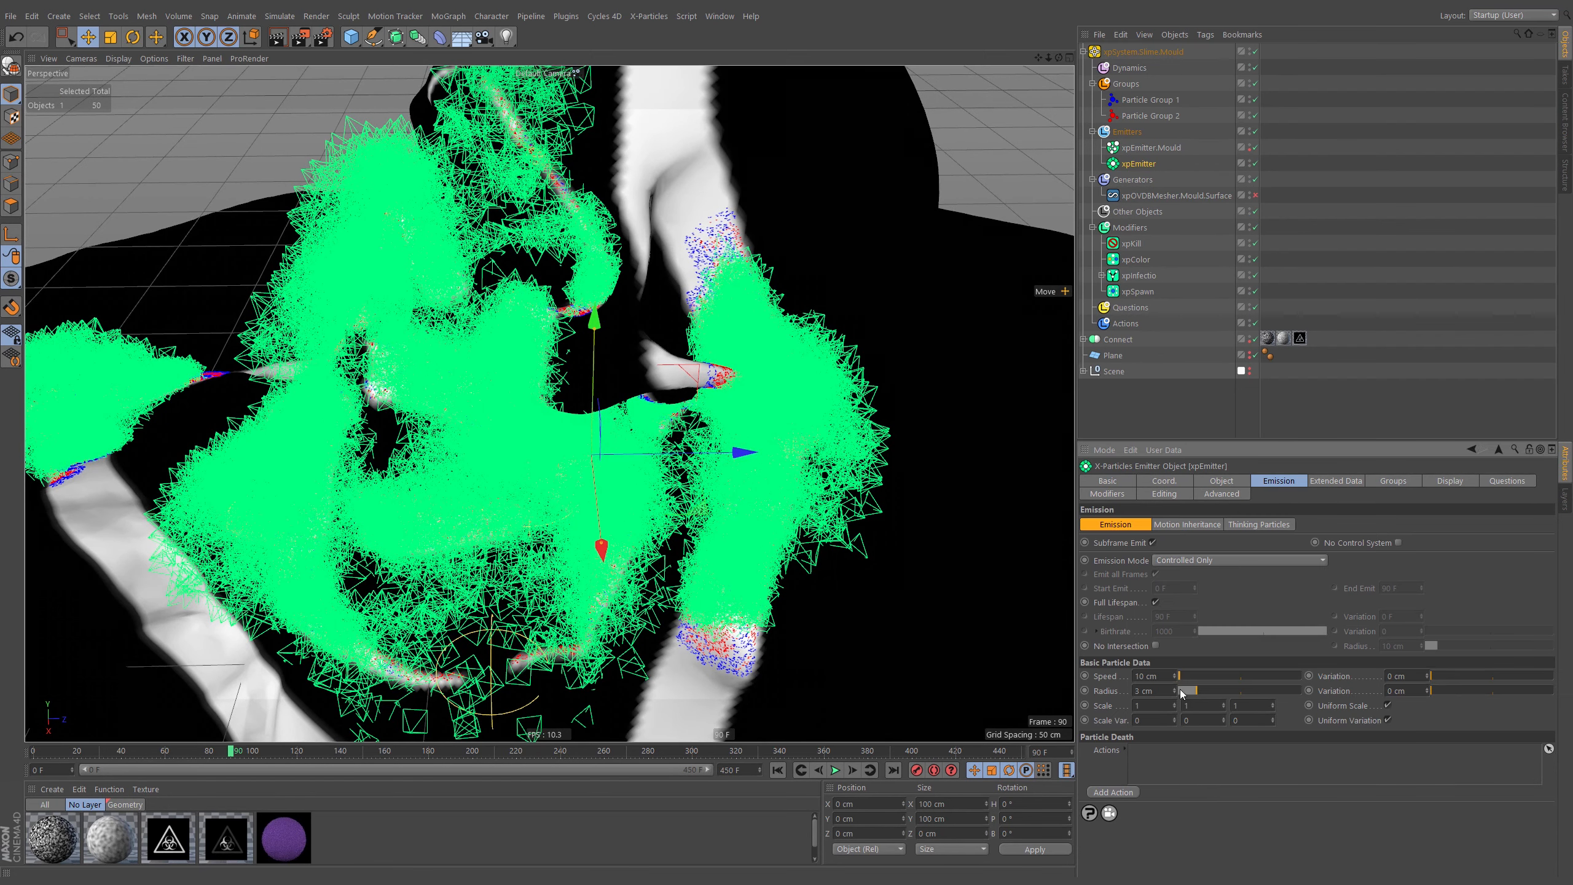
{"action": "left_click_drag", "start_coordinate": [1136, 691], "coordinate": [1129, 693]}
{"action": "type", "text": "0.1"}
{"action": "key", "text": "Return"}
{"action": "left_click", "coordinate": [778, 769]}
{"action": "left_click", "coordinate": [836, 772]}
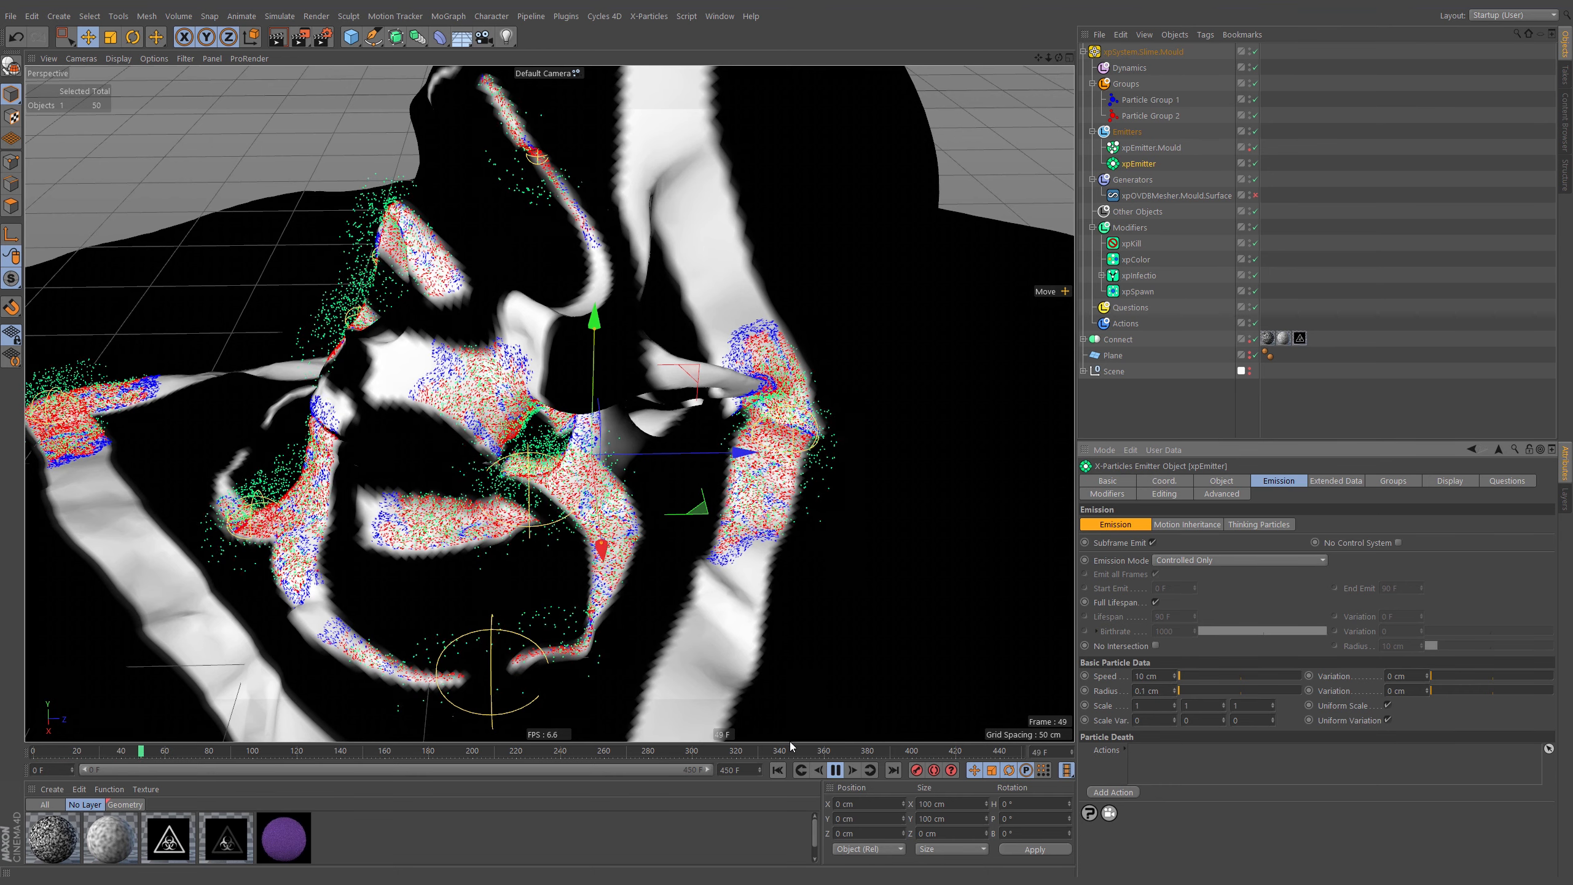
{"action": "left_click", "coordinate": [836, 770]}
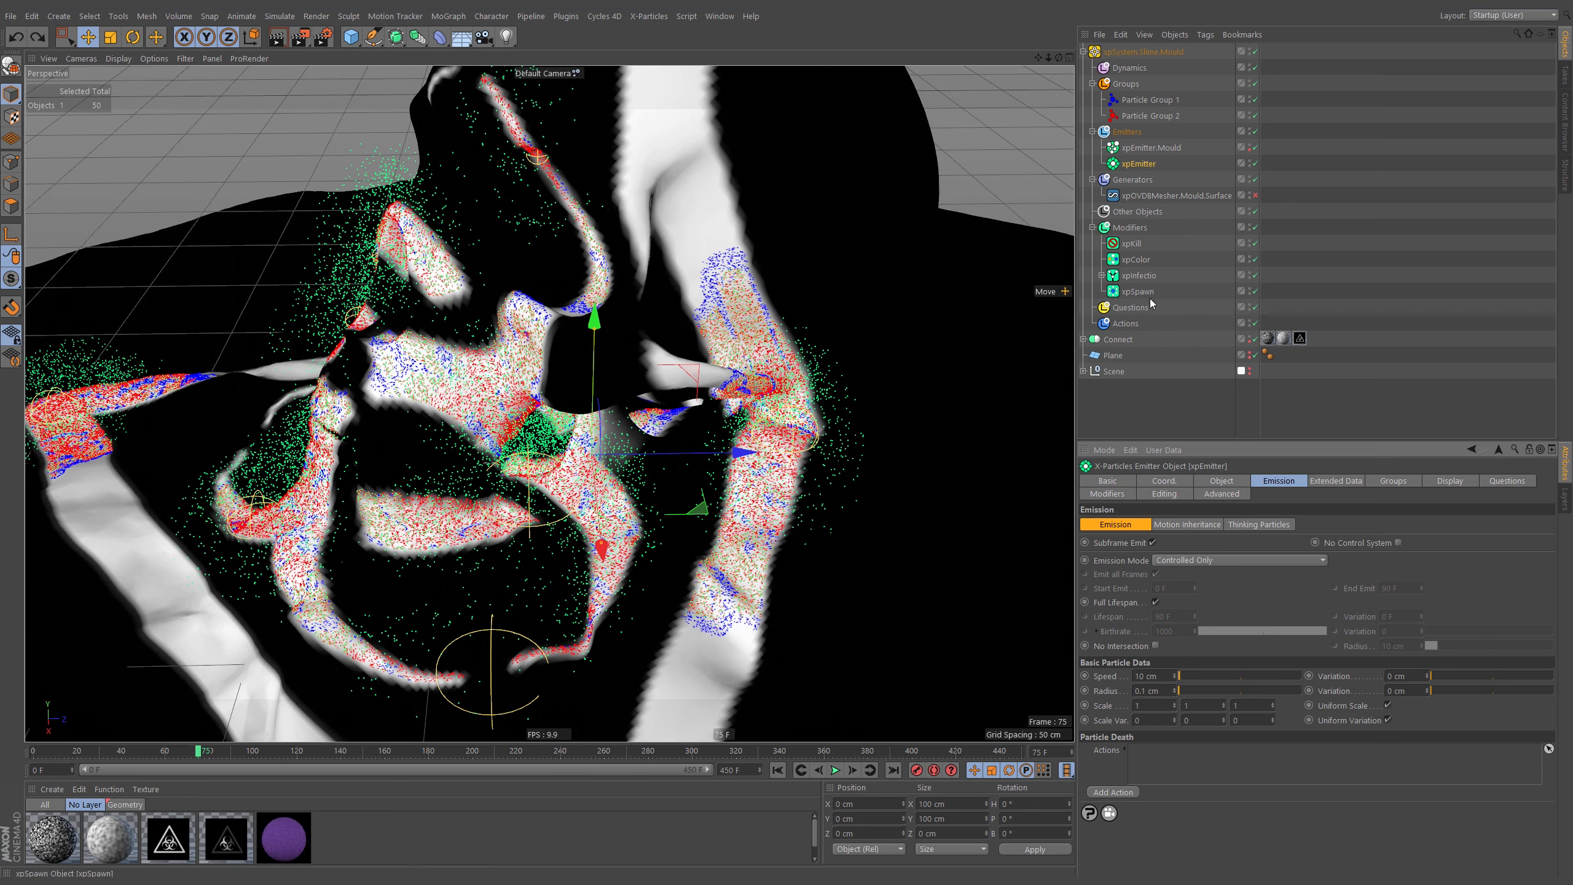
Review the xpSpawn modifier's settings and examine the spread of the spawned particles from several angles
{"action": "left_click", "coordinate": [1139, 292]}
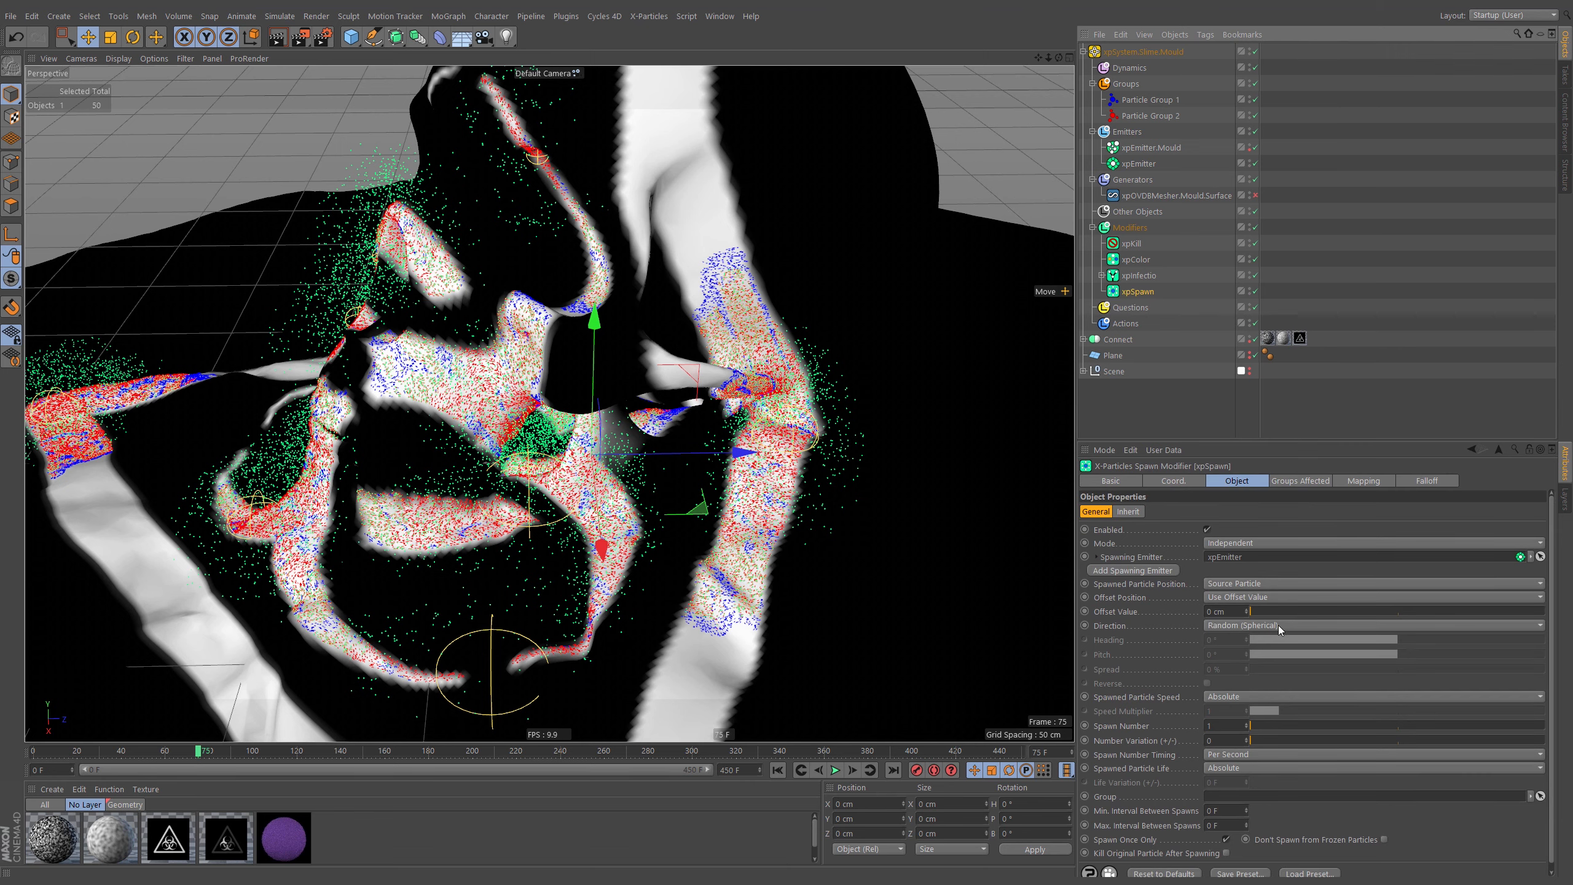
{"action": "left_click_drag", "start_coordinate": [927, 383], "coordinate": [695, 329], "text": "alt"}
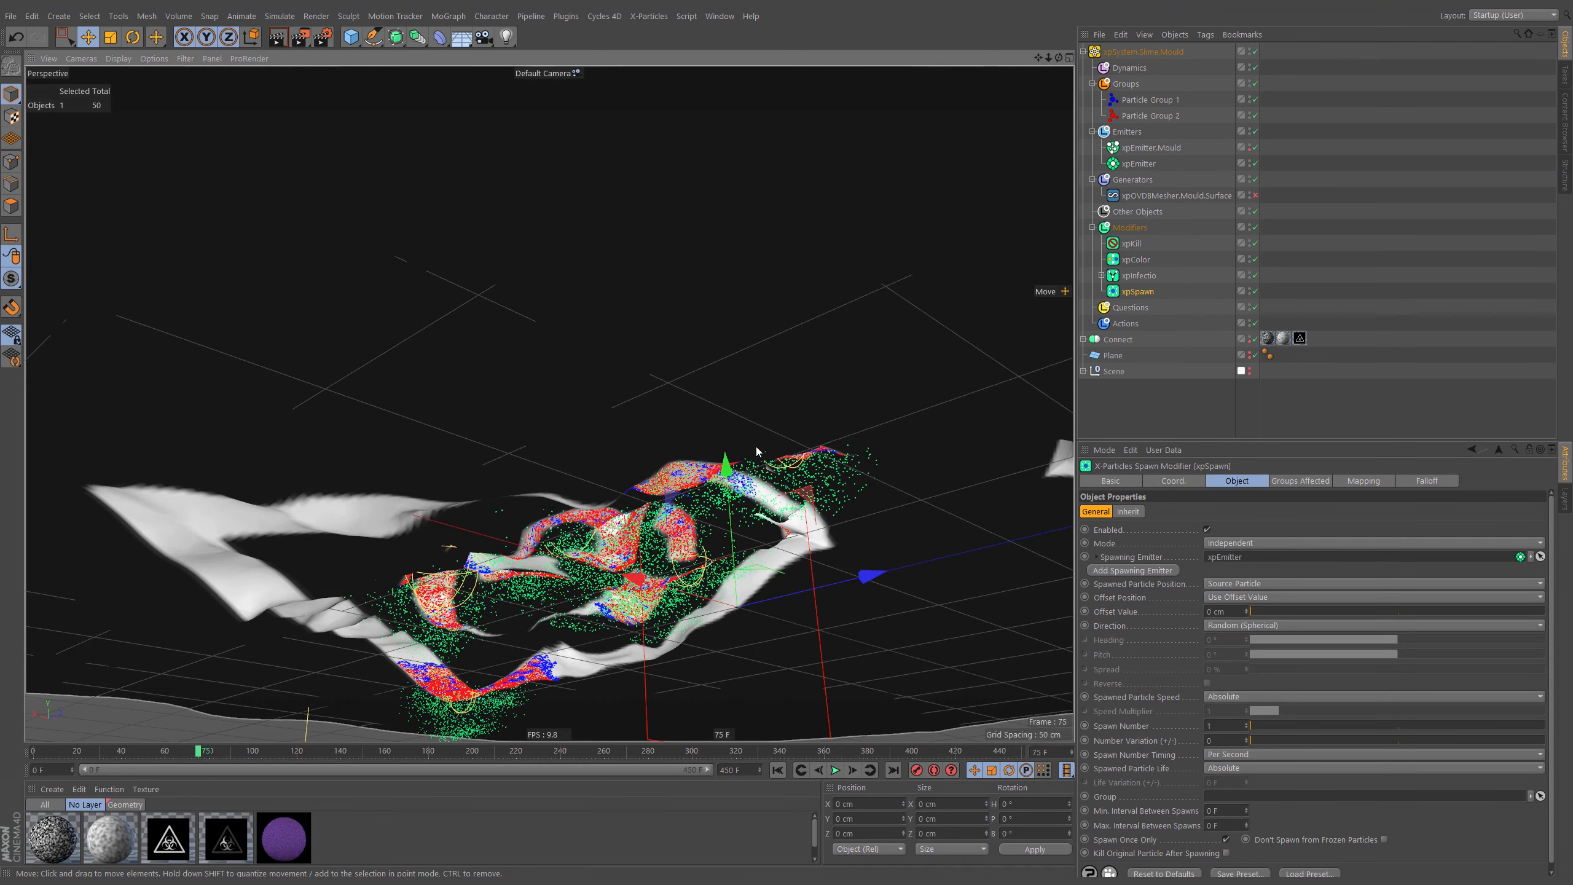
{"action": "scroll", "coordinate": [756, 446], "scroll_direction": "up", "scroll_amount": 10}
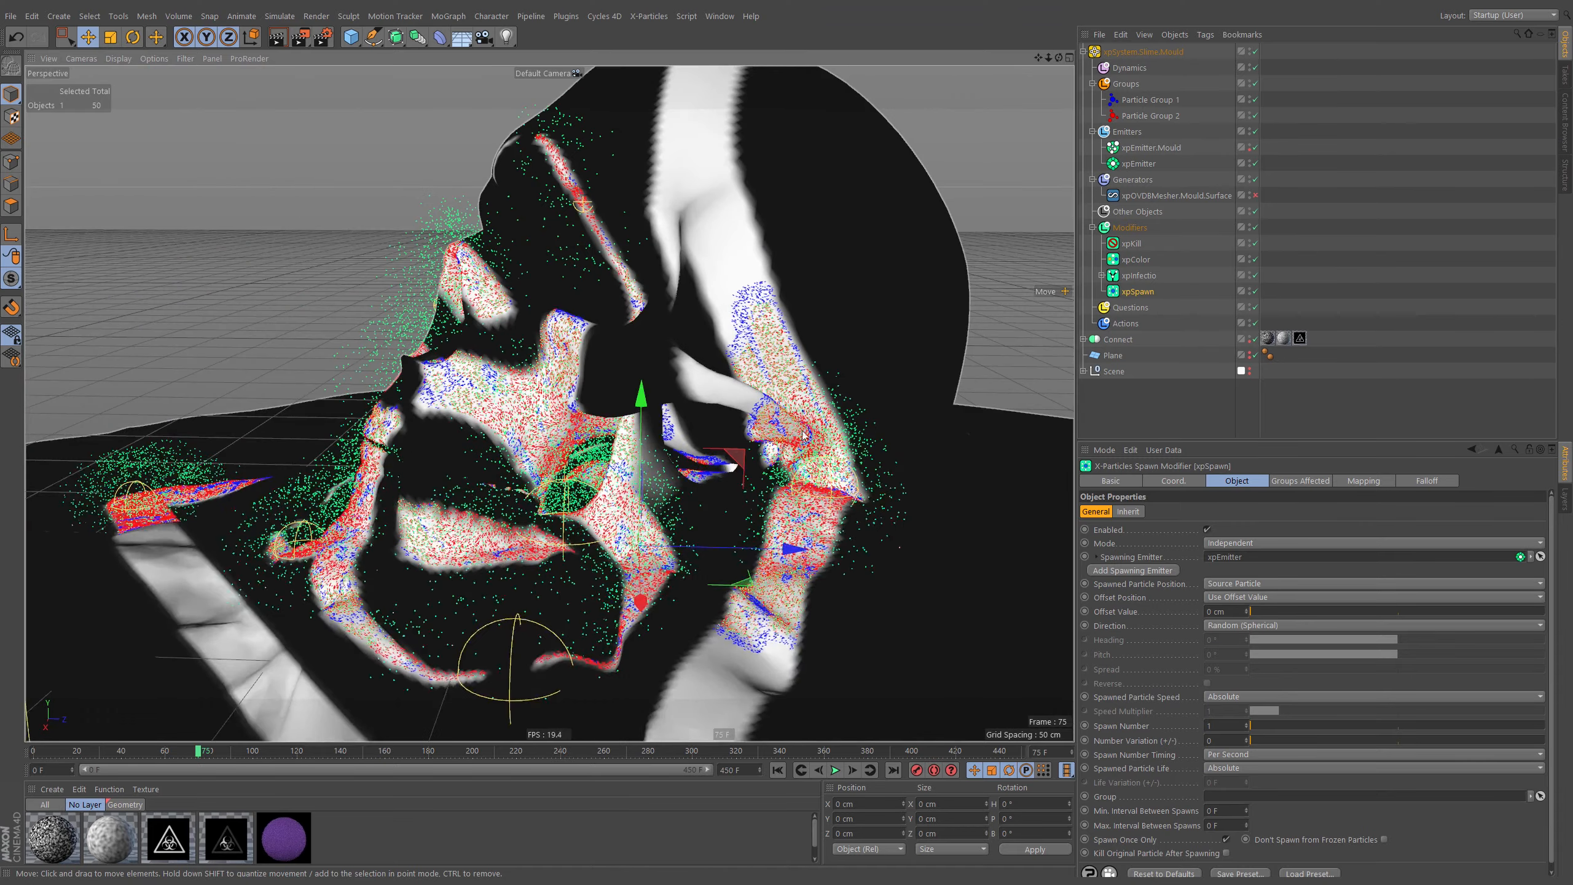
{"action": "scroll", "coordinate": [803, 434], "scroll_direction": "down", "scroll_amount": 8}
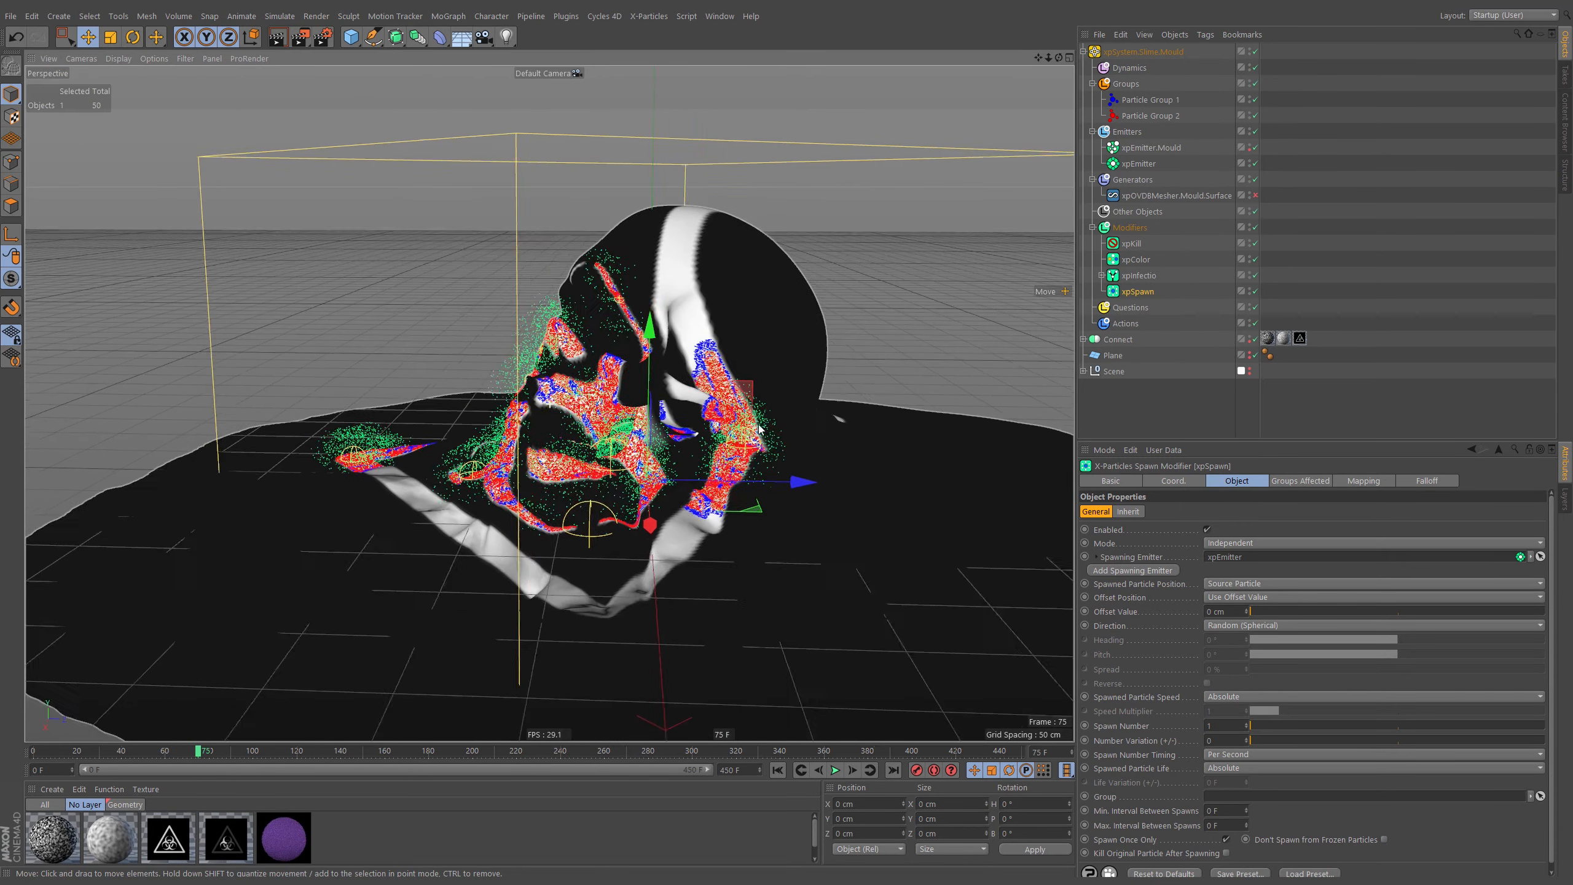
{"action": "left_click_drag", "start_coordinate": [760, 428], "coordinate": [791, 463], "text": "alt"}
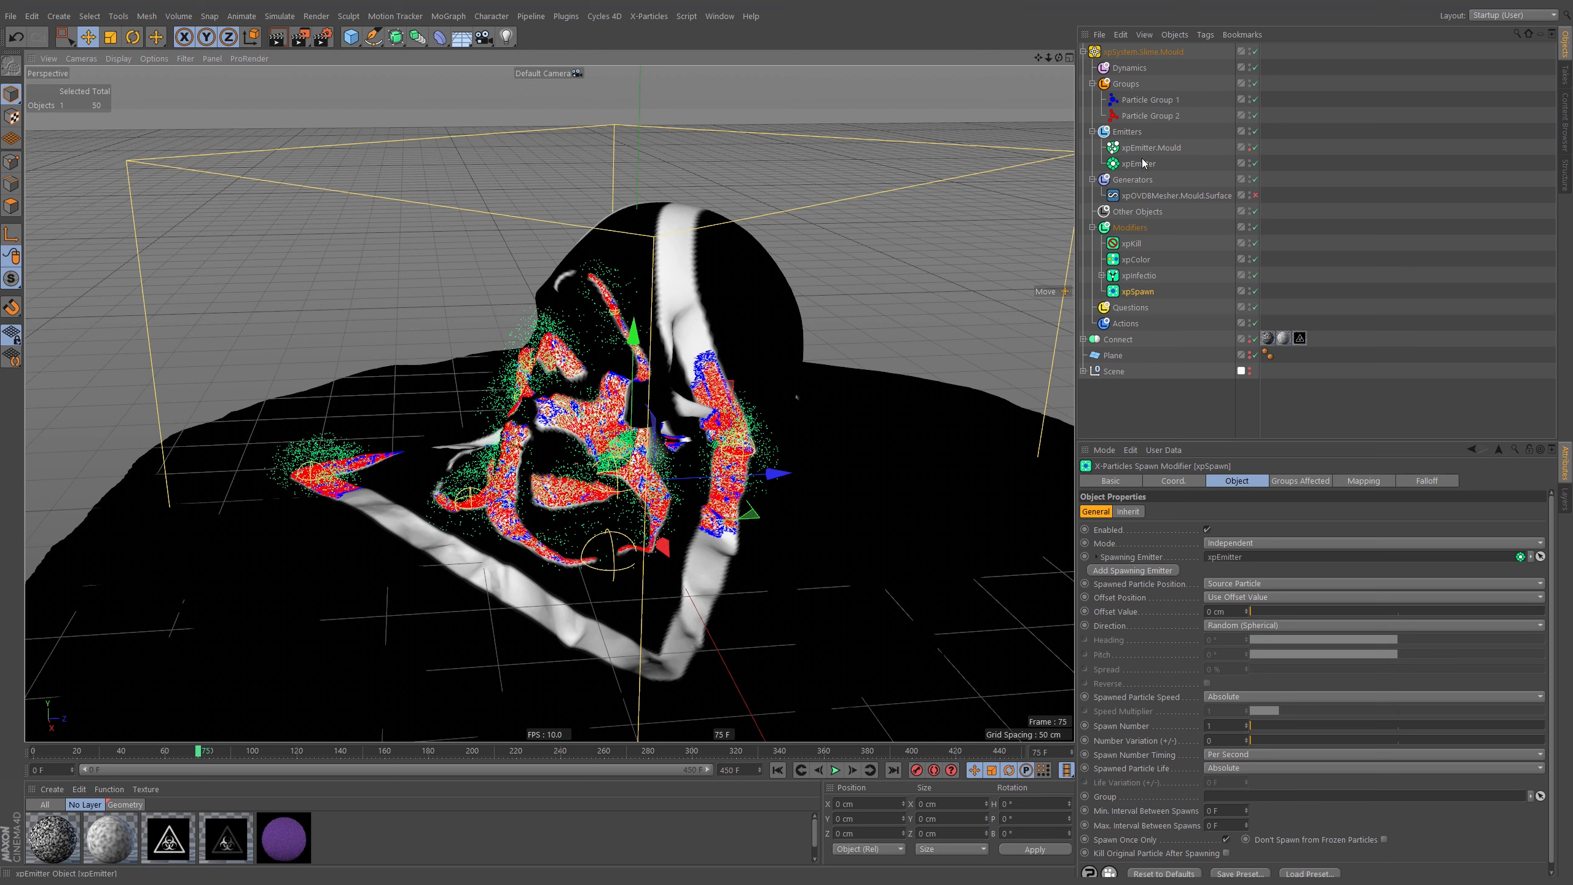
Add a new xpSystem to the scene and delete its default xpEmitter
{"action": "left_click", "coordinate": [646, 15]}
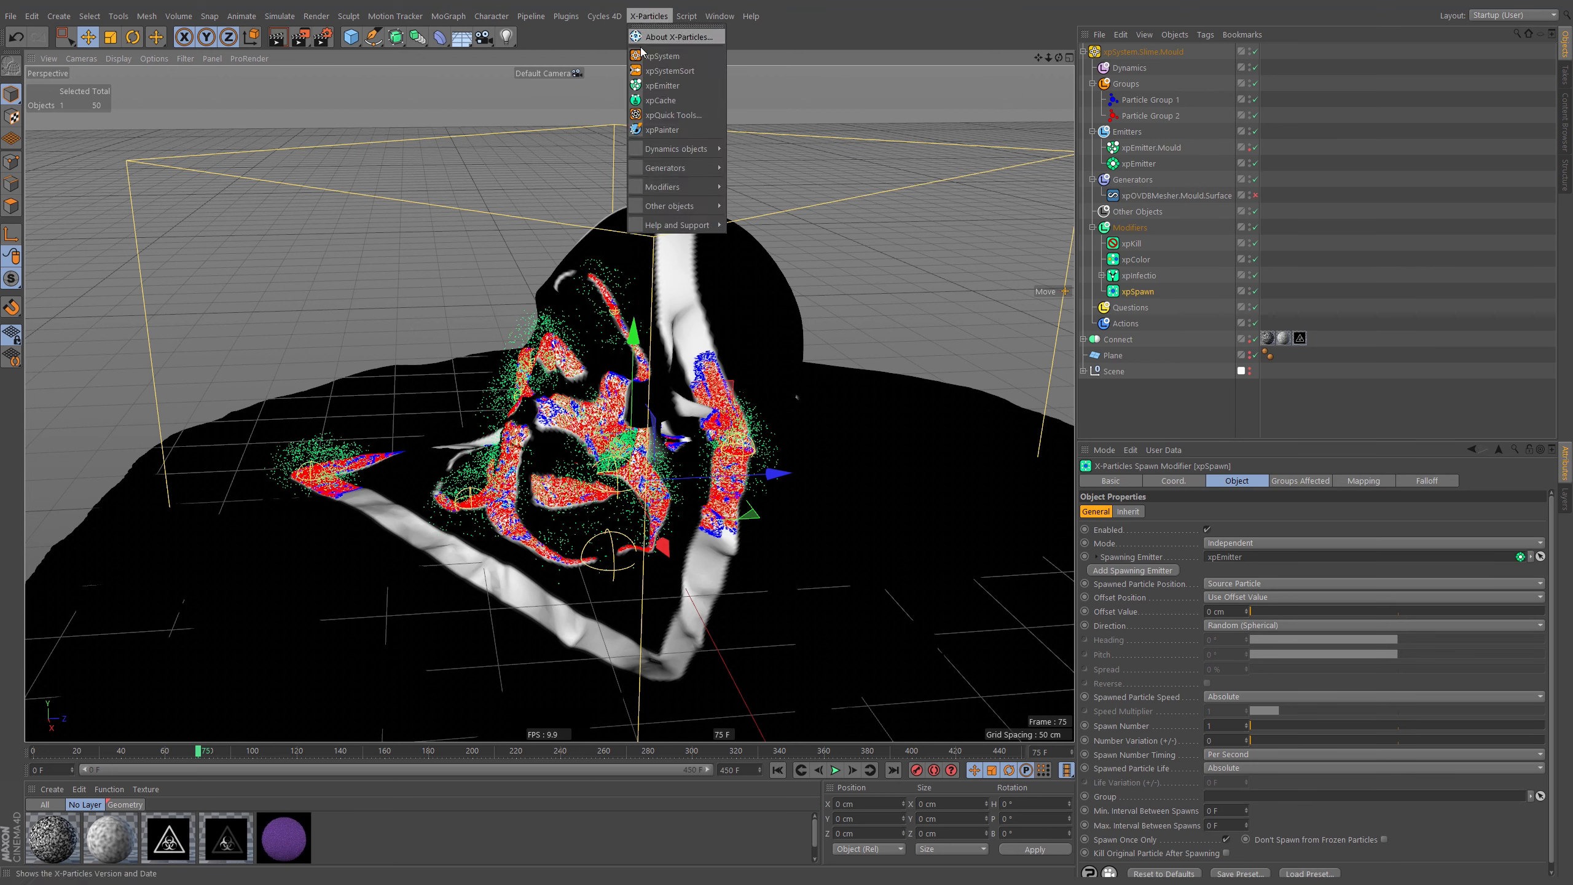
{"action": "left_click", "coordinate": [655, 62]}
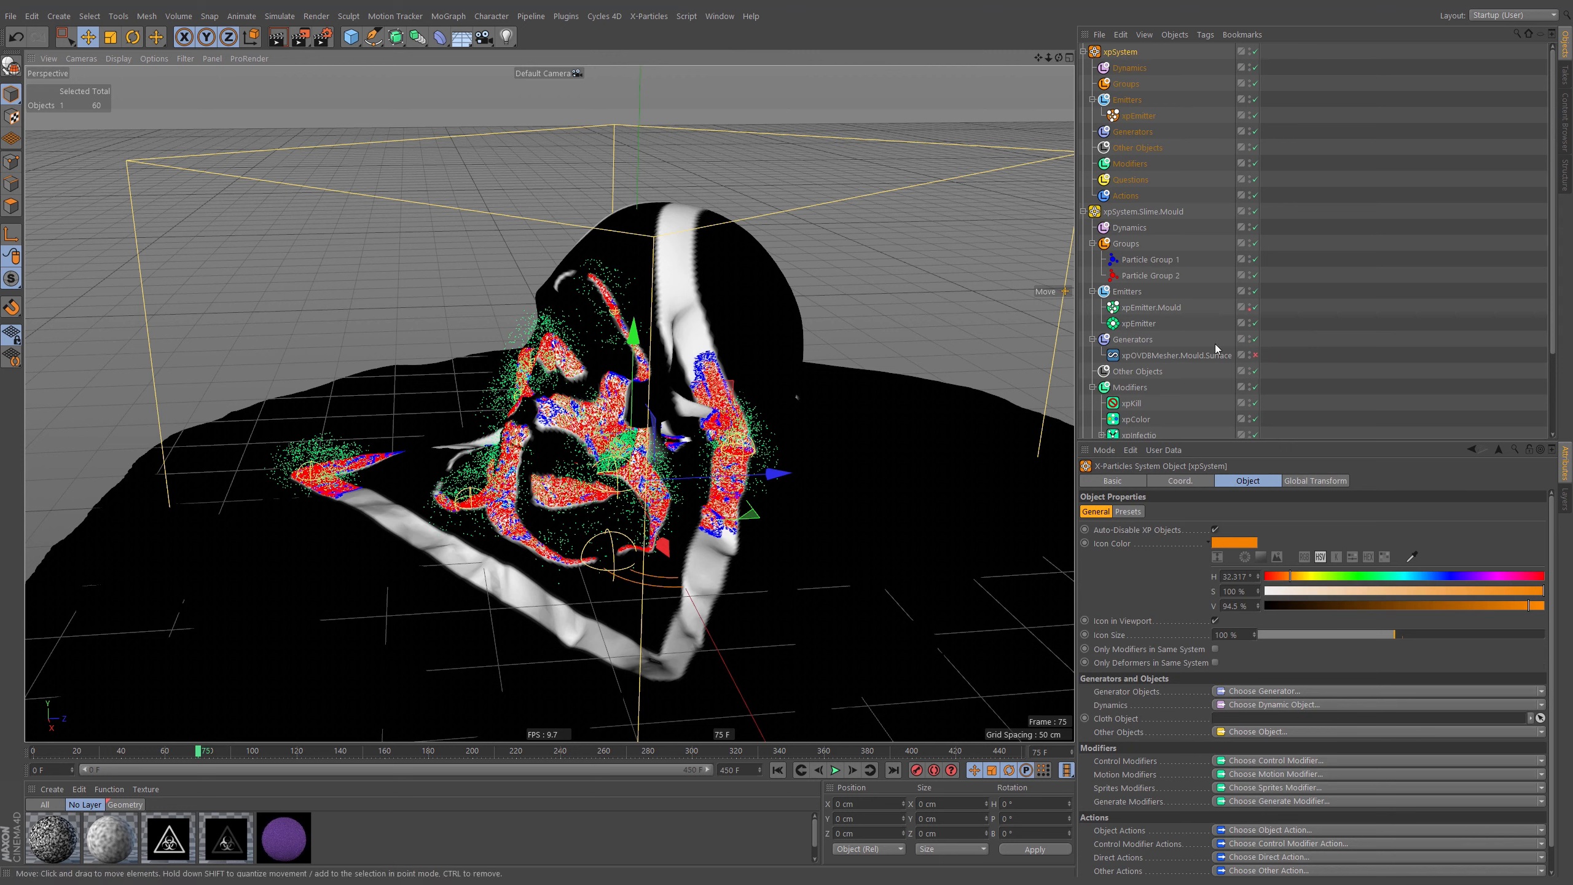
{"action": "left_click", "coordinate": [1137, 118]}
{"action": "key", "text": "Delete"}
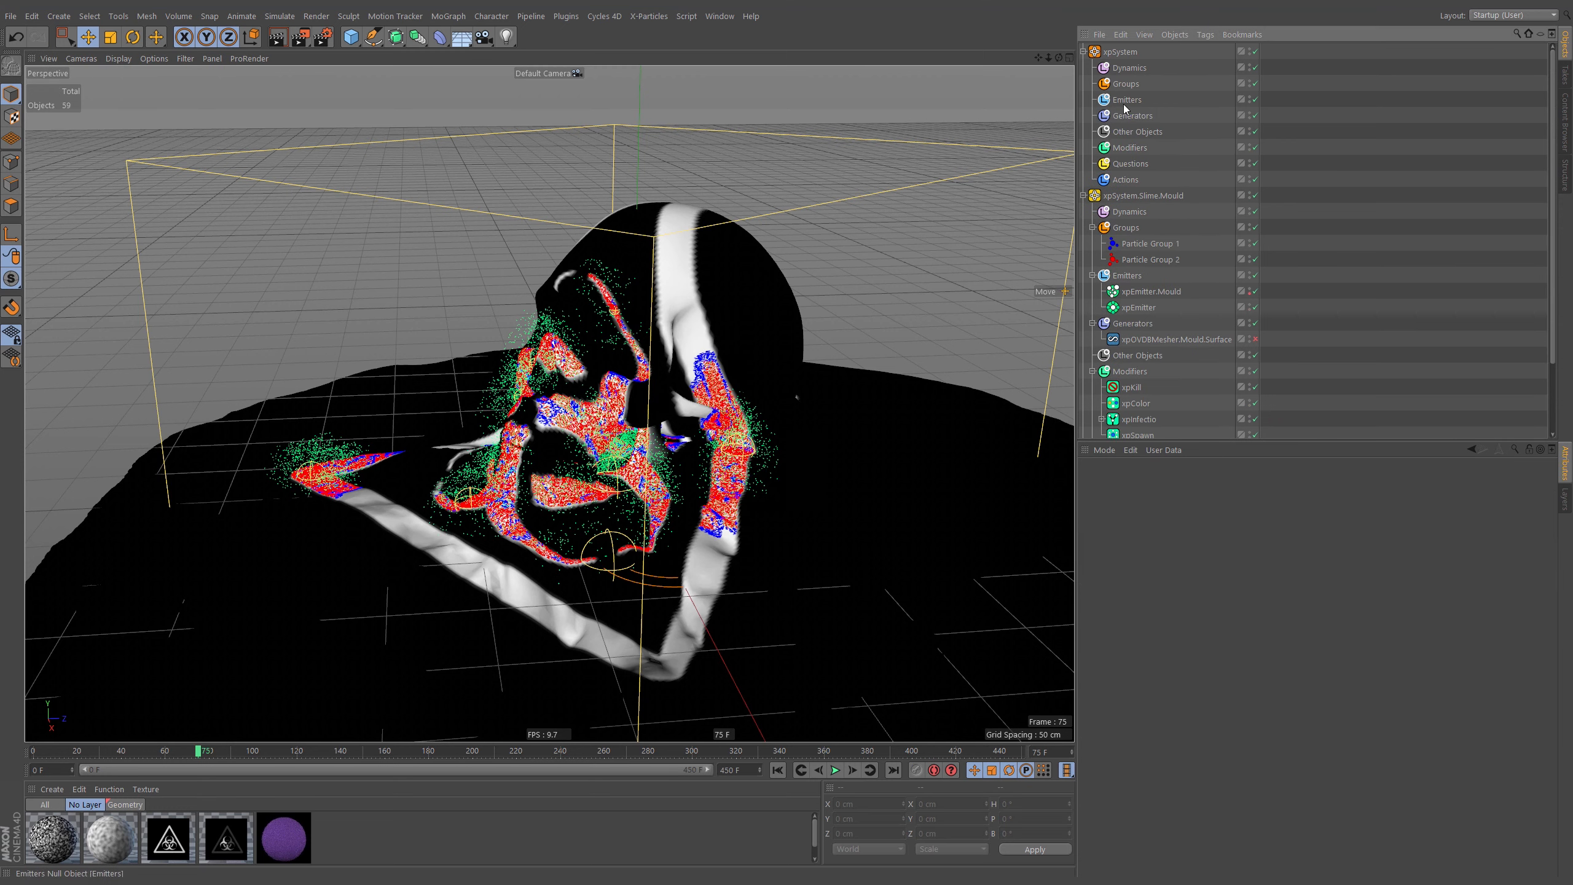
Rename the new xpSystem as xpSystem.Spores and set its icon colour to green with a hue of 155°
{"action": "left_click", "coordinate": [1122, 52]}
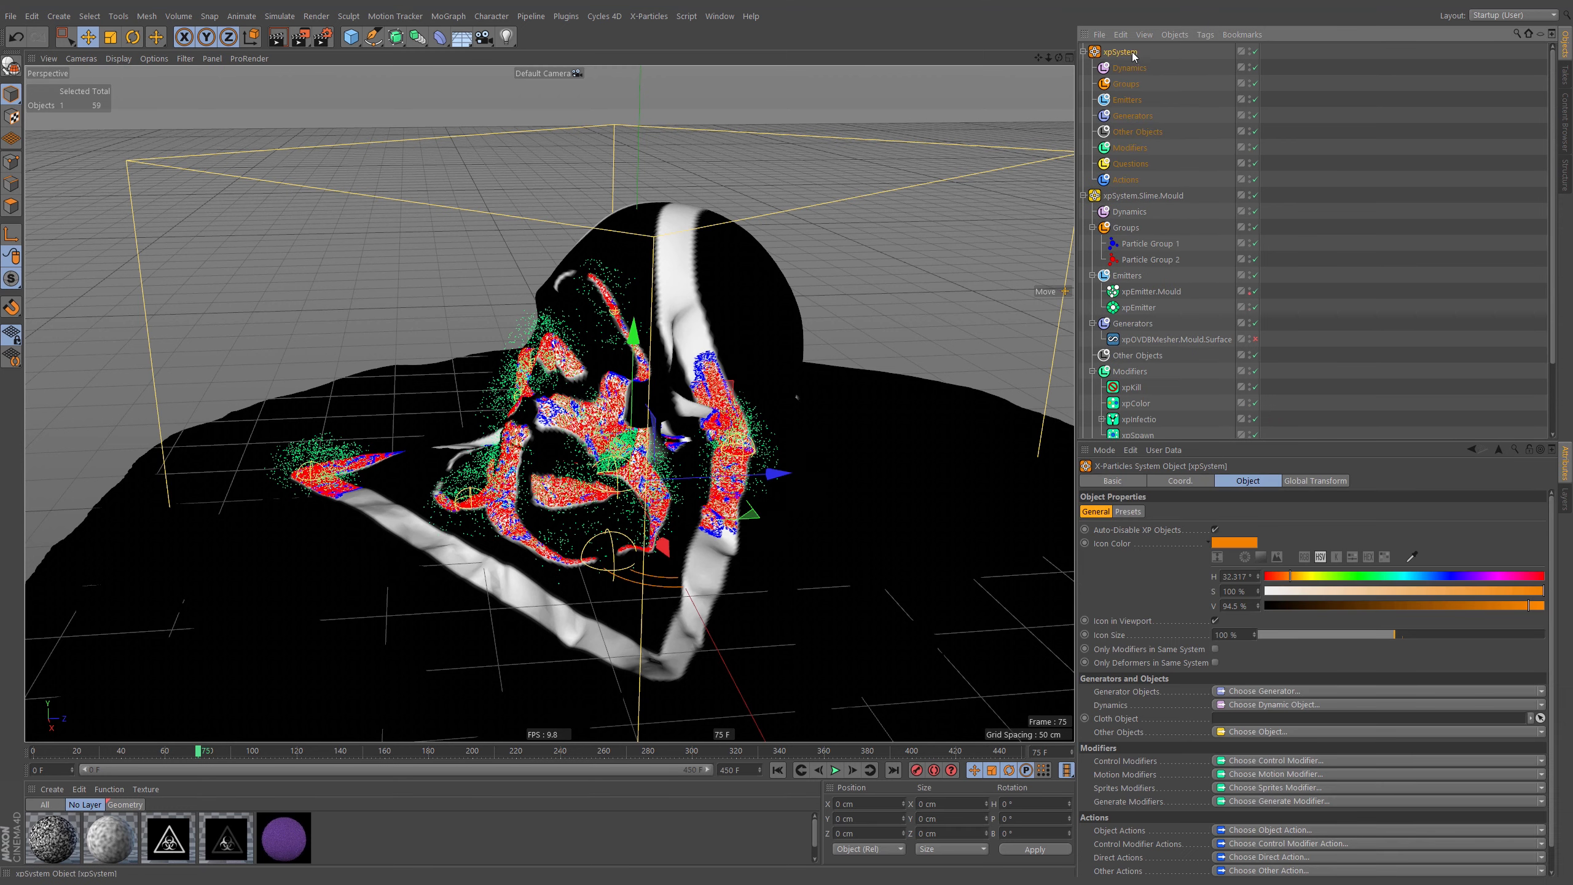
{"action": "double_click", "coordinate": [1131, 54]}
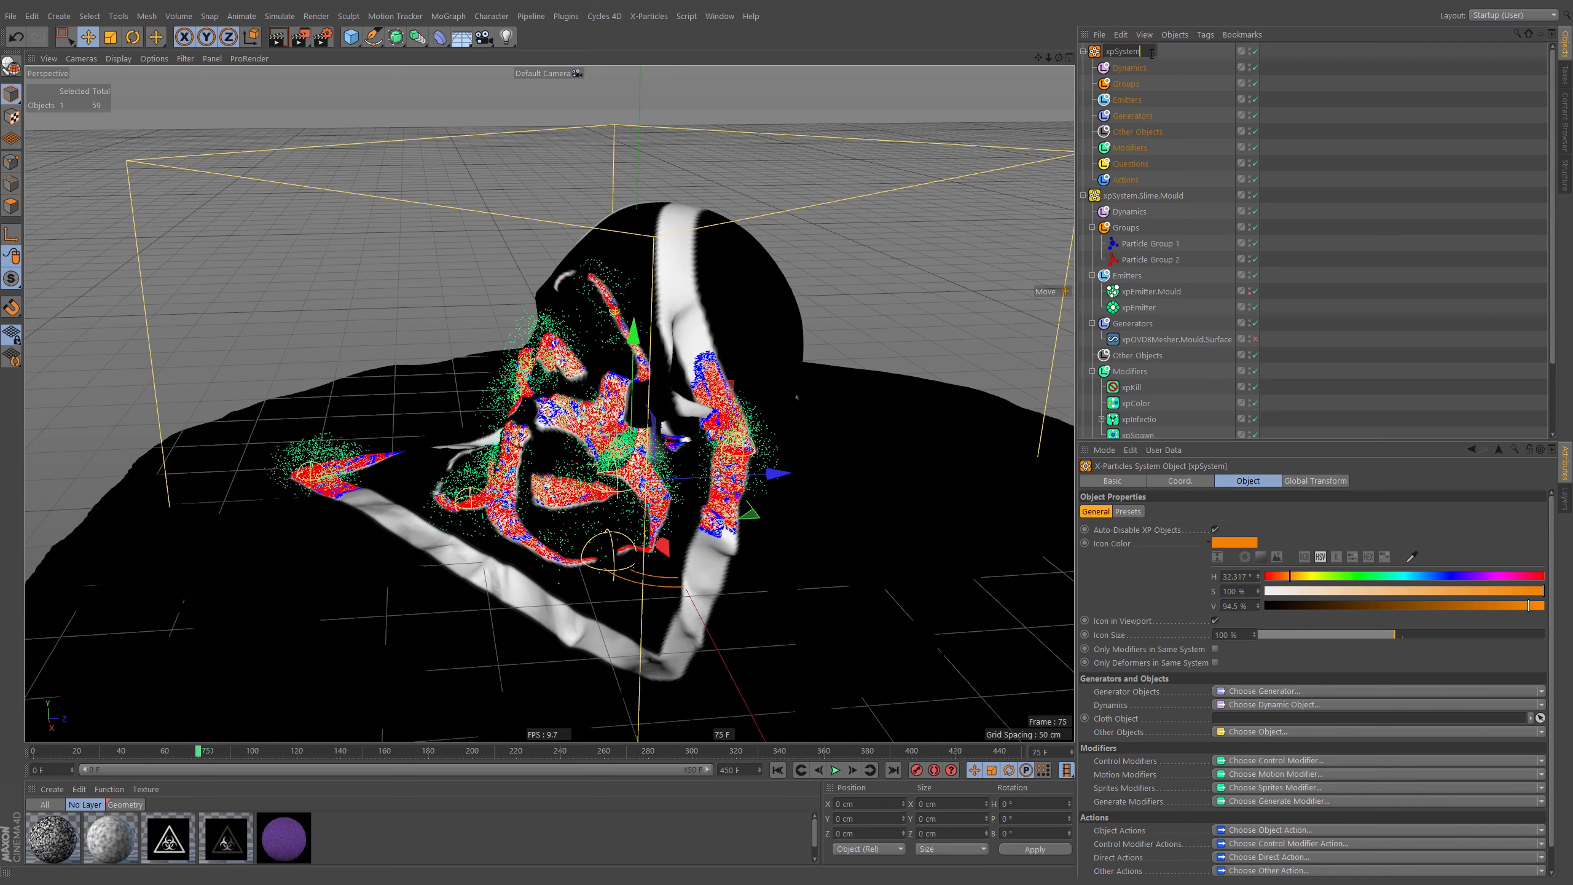
{"action": "type", "text": ".Spores"}
{"action": "key", "text": "Return"}
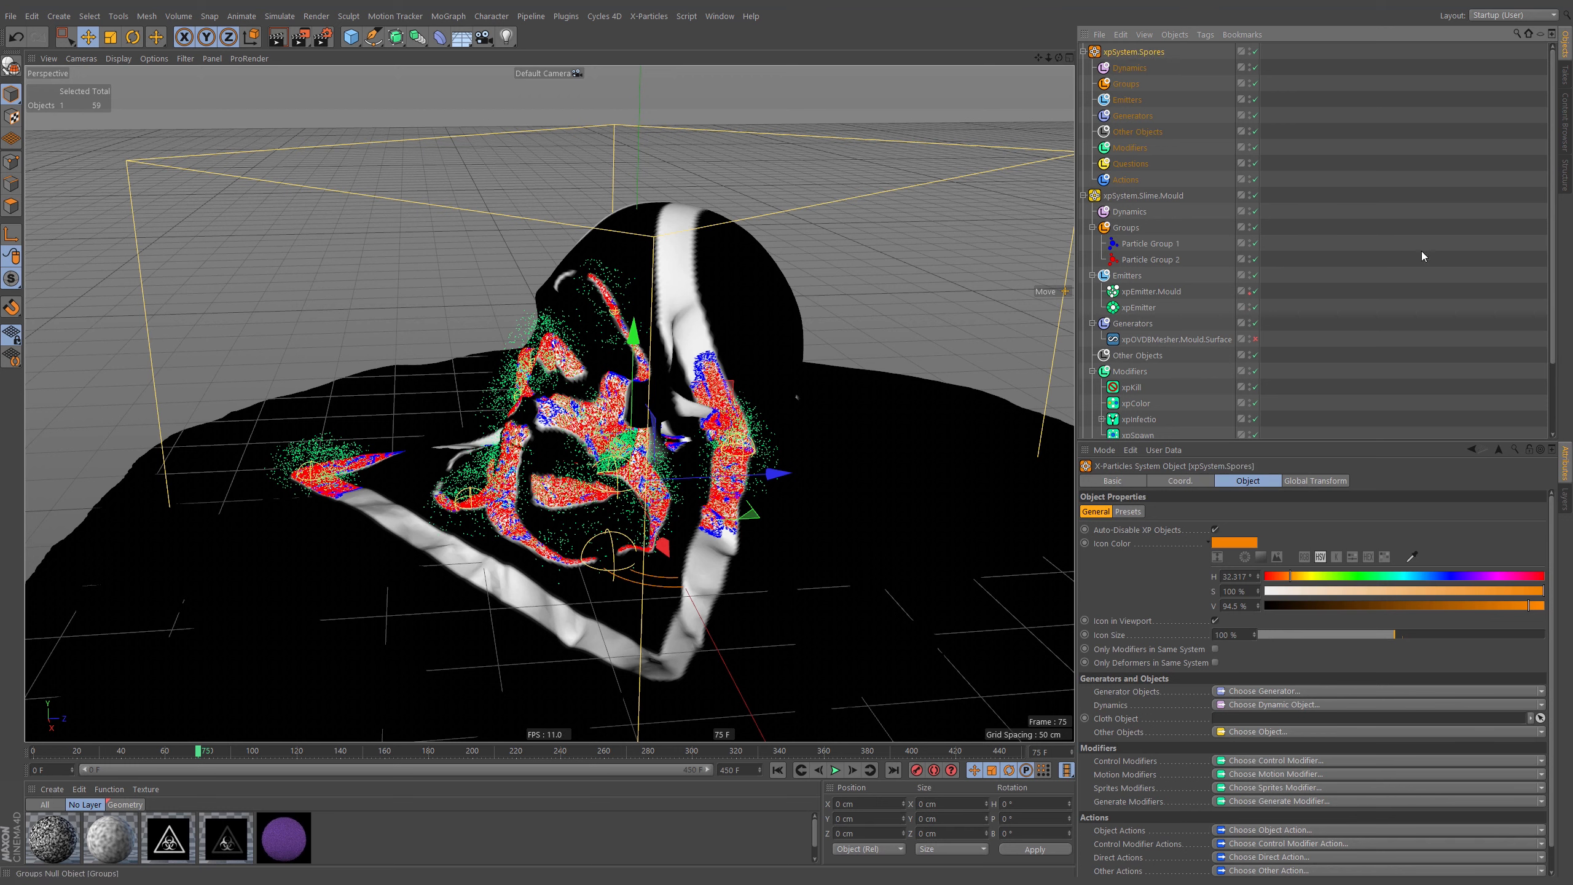
{"action": "left_click_drag", "start_coordinate": [1386, 582], "coordinate": [1384, 583]}
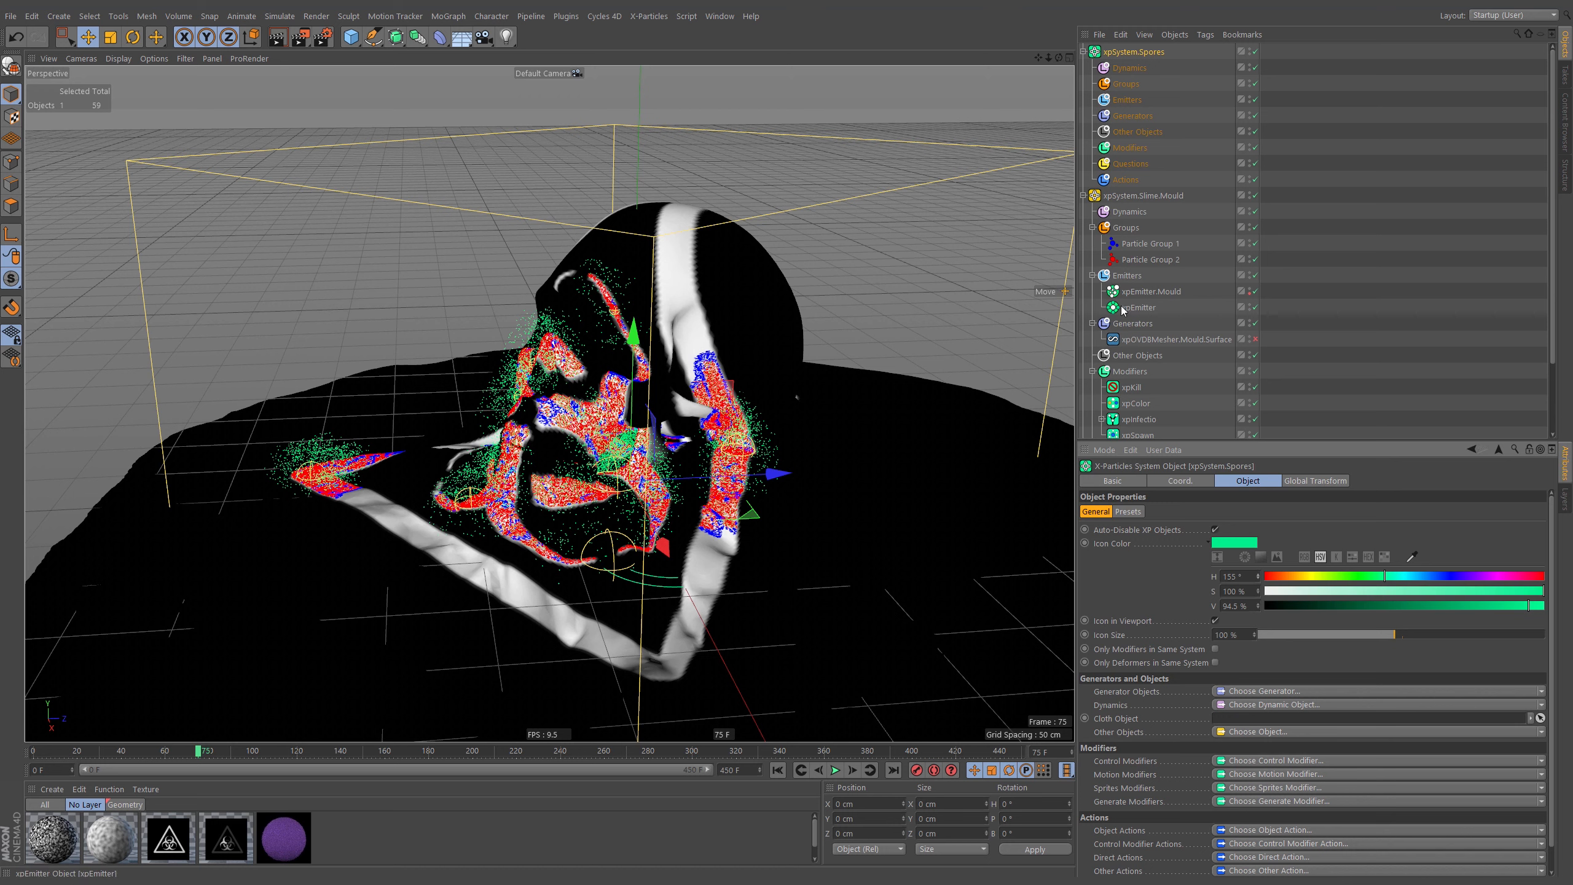
Move xpEmitter from the slime mould system into the Emitters of xpSystem.Spores and rename it xpEmitter.Spores
{"action": "left_click_drag", "start_coordinate": [1123, 308], "coordinate": [1139, 103]}
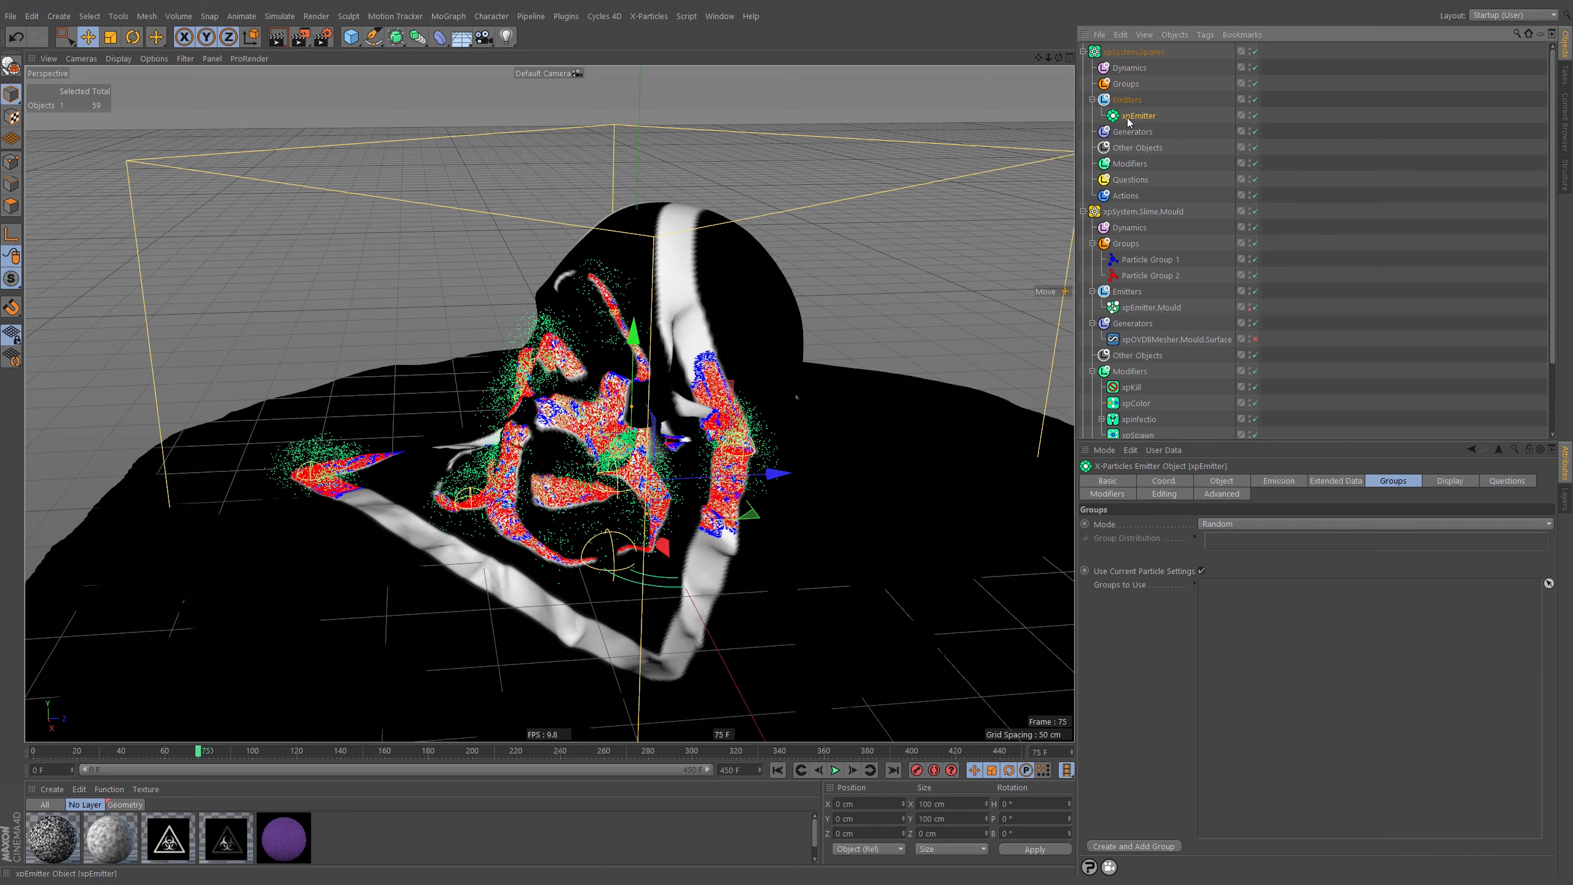
{"action": "double_click", "coordinate": [1147, 118]}
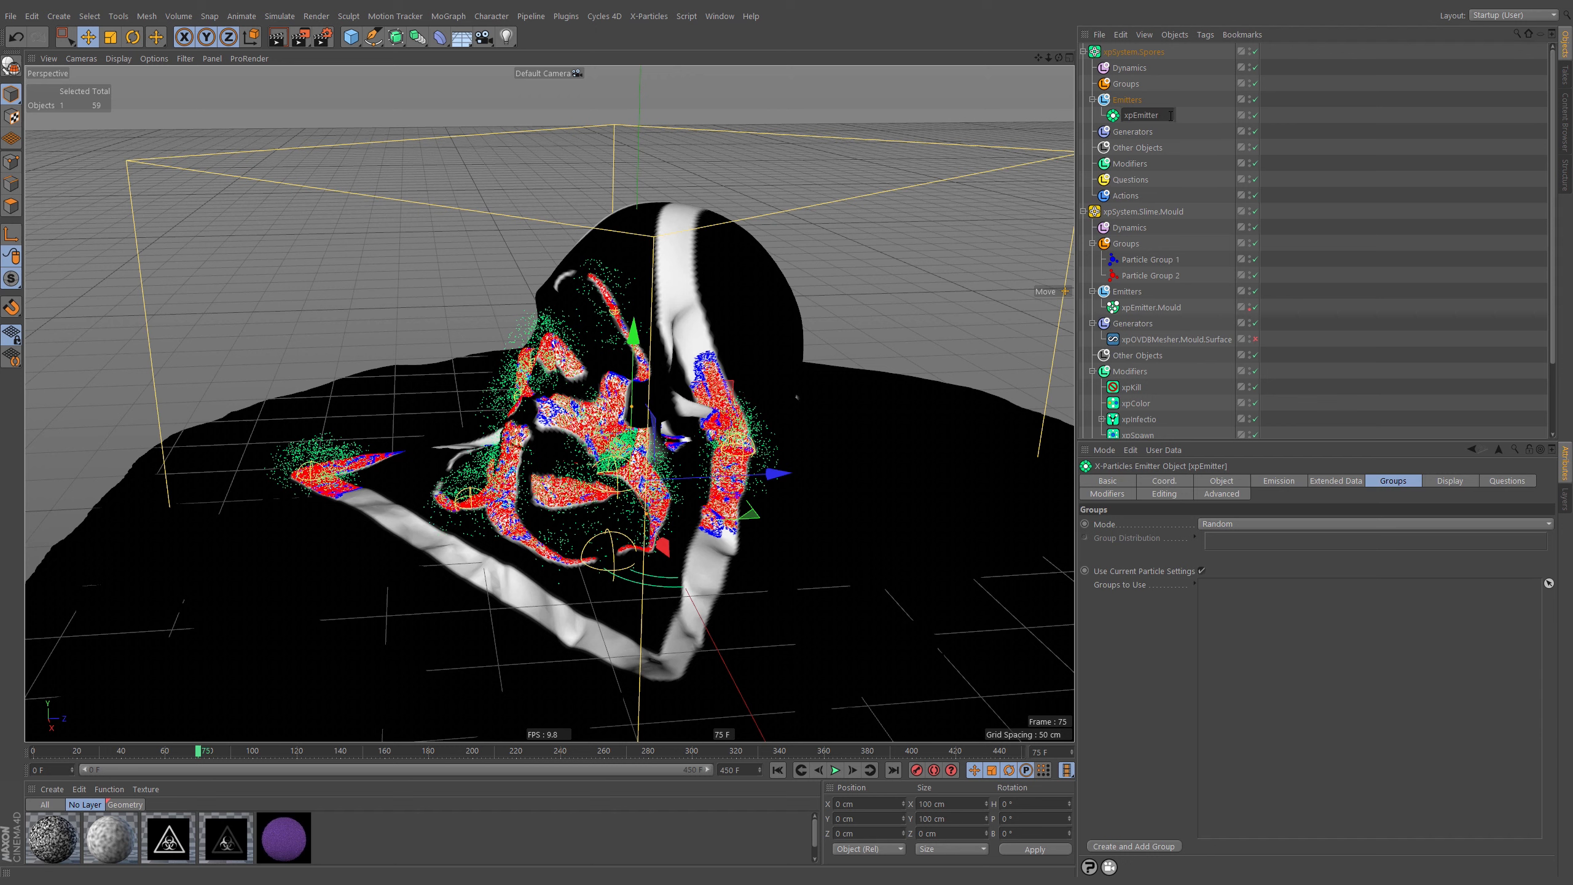
{"action": "type", "text": ".Spores"}
{"action": "key", "text": "Return"}
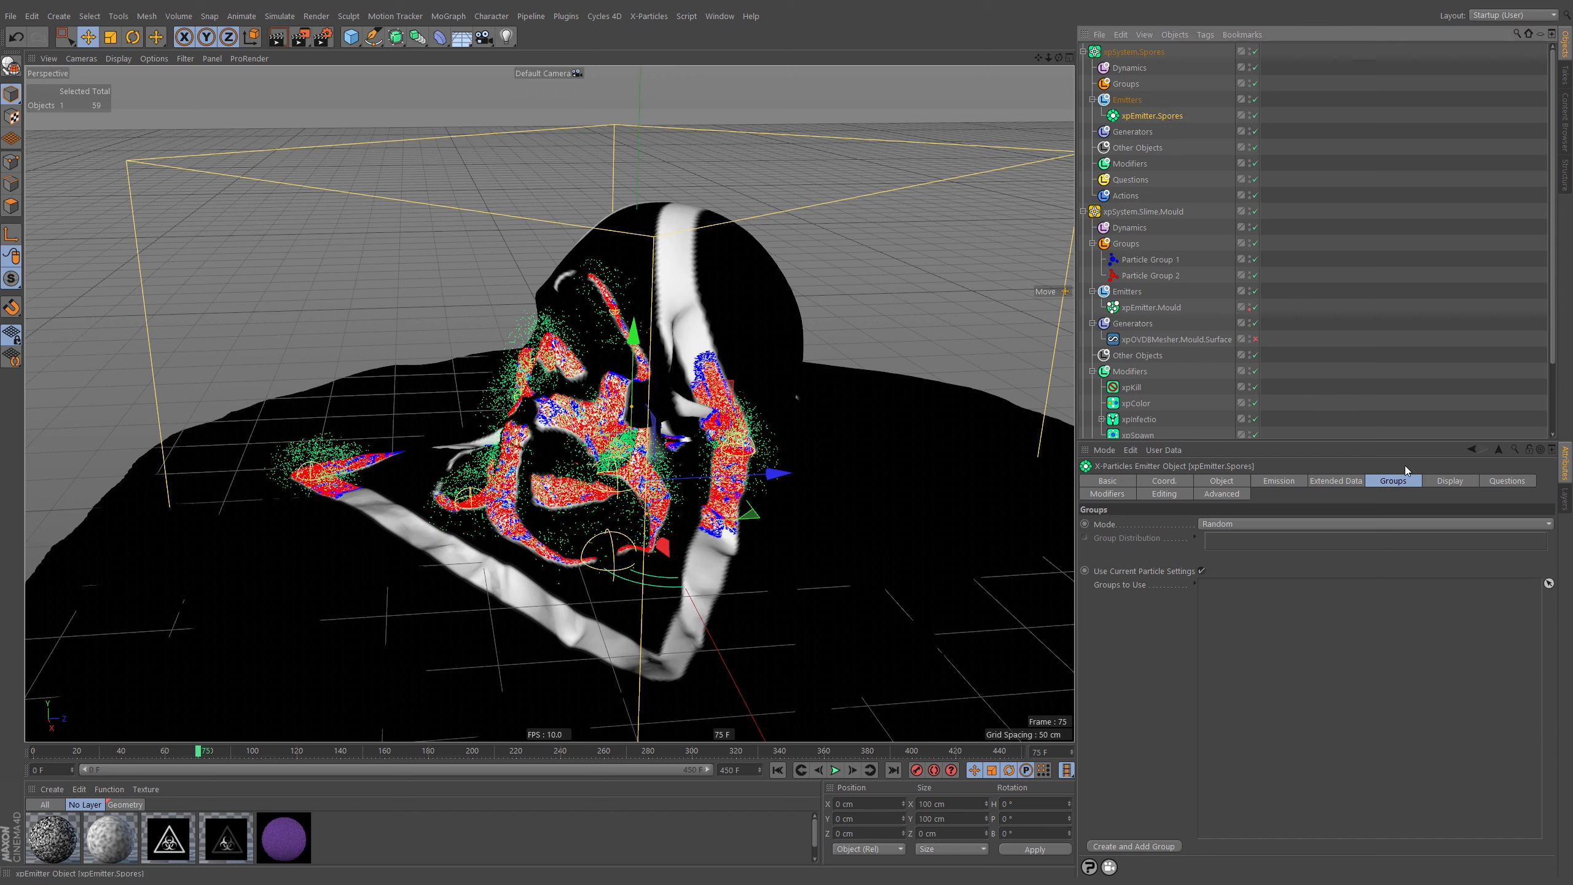
Change the icon colour of xpEmitter.Spores to a bluish purple
{"action": "left_click", "coordinate": [1449, 481]}
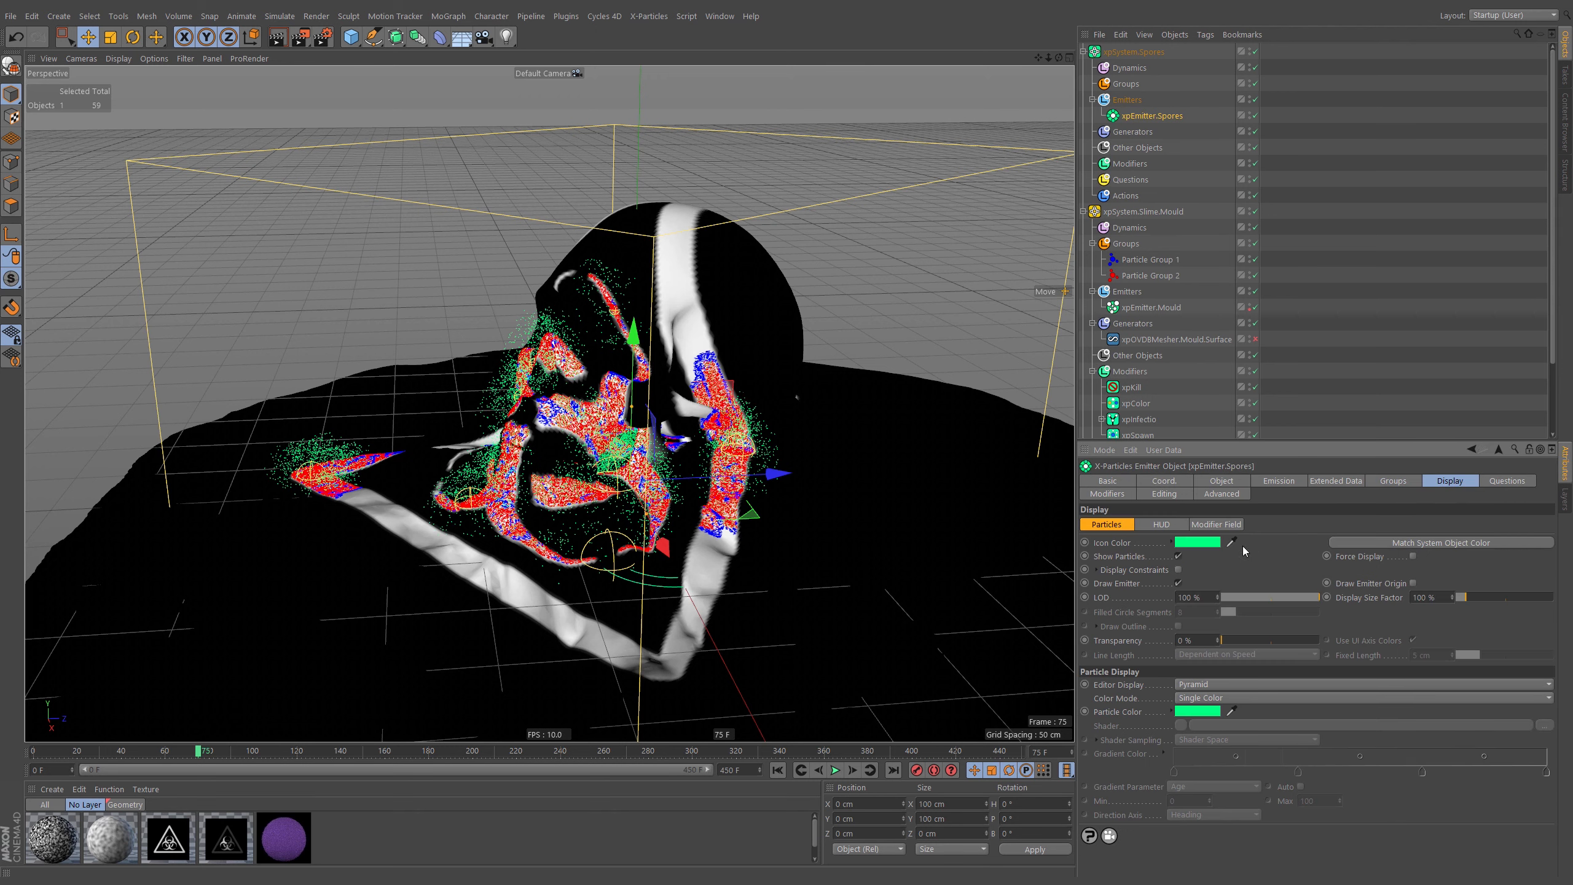
{"action": "left_click", "coordinate": [1172, 542]}
{"action": "left_click_drag", "start_coordinate": [1312, 583], "coordinate": [1287, 590]}
{"action": "left_click", "coordinate": [1172, 543]}
Create a particle group for xpEmitter.Spores and rename it Spore Group
{"action": "left_click", "coordinate": [1388, 482]}
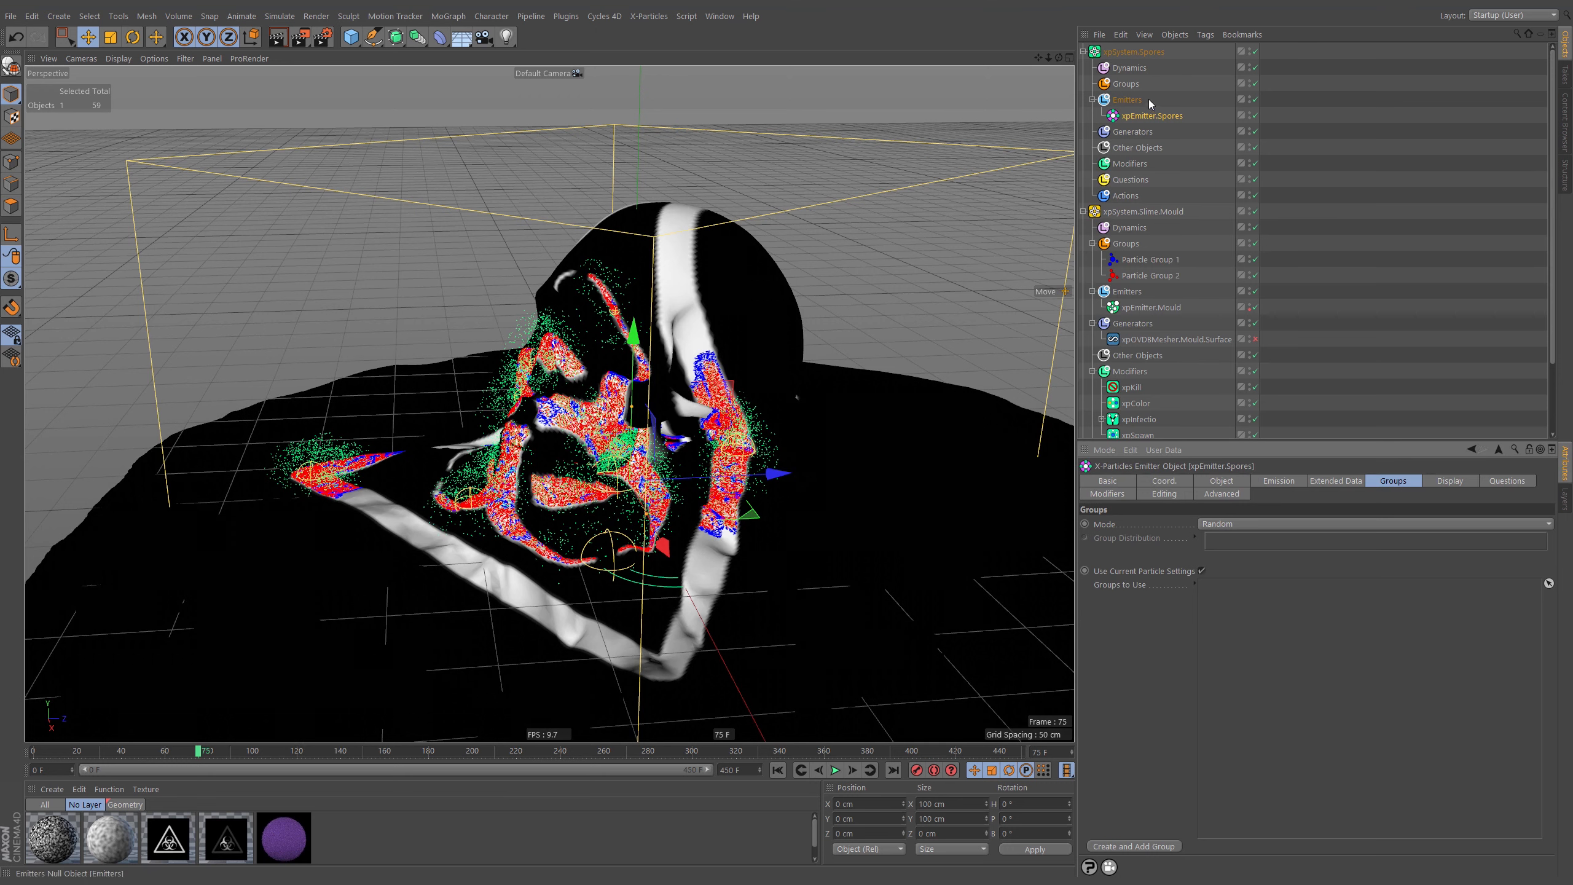
{"action": "left_click", "coordinate": [1134, 846]}
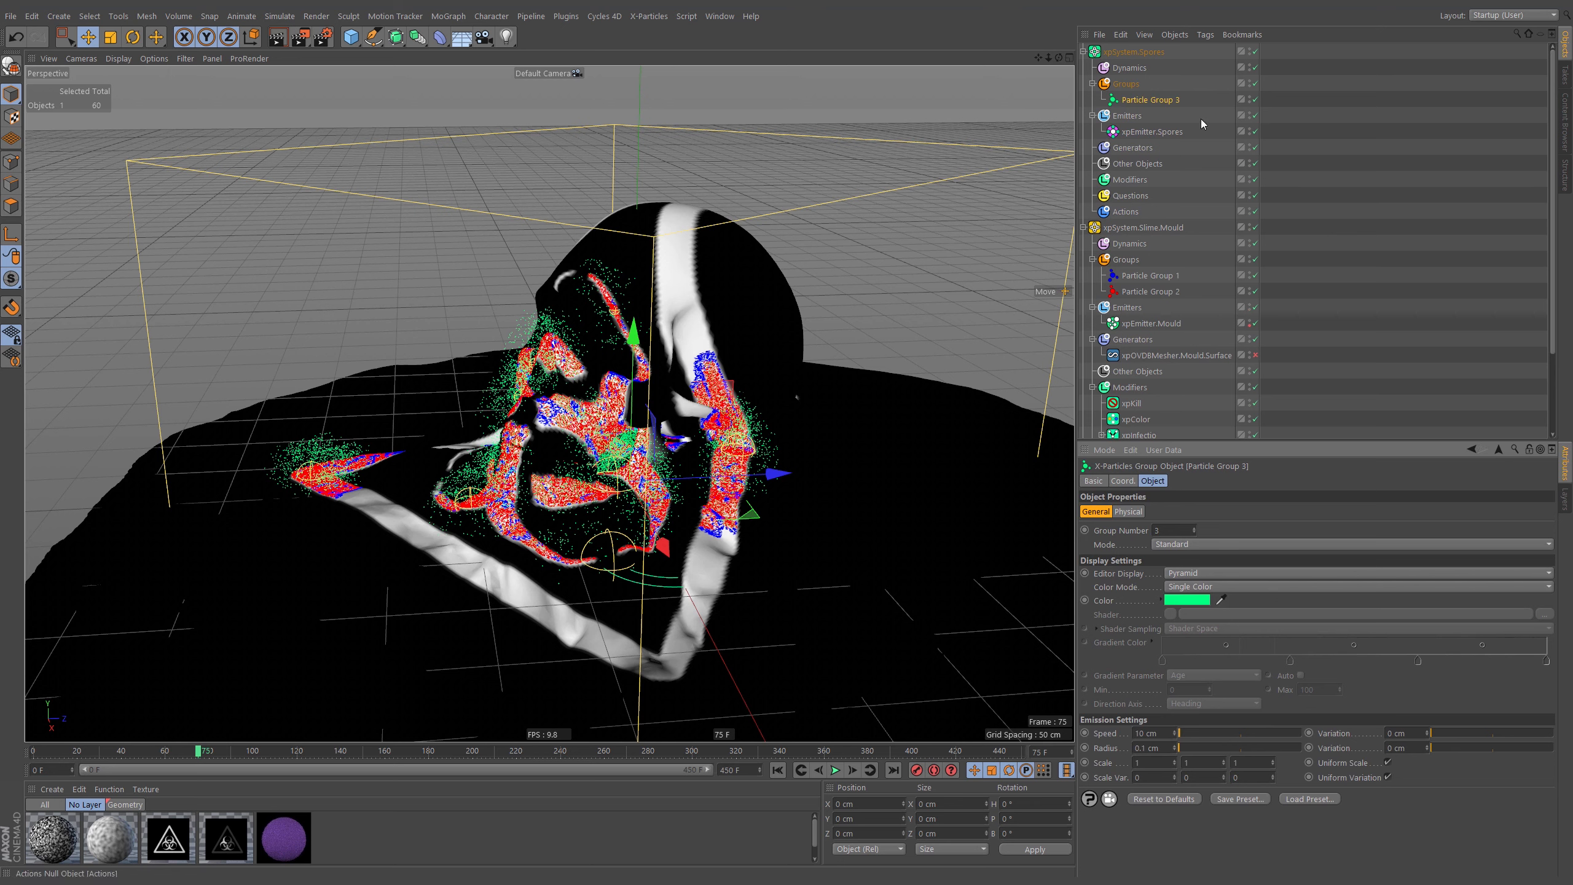
{"action": "double_click", "coordinate": [1164, 99]}
{"action": "type", "text": "Spore"}
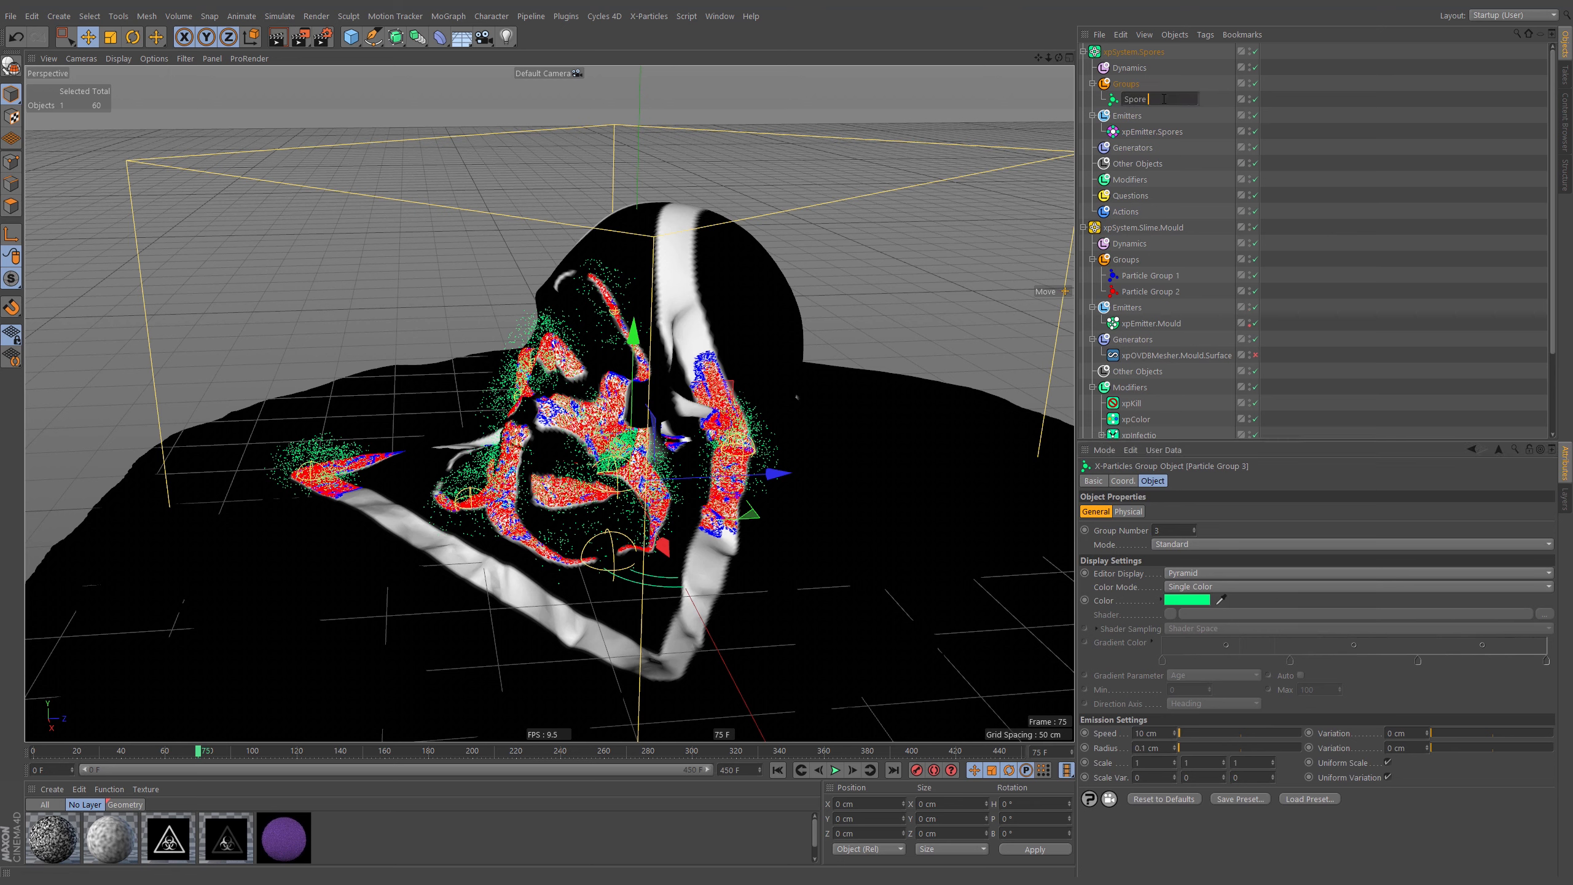
{"action": "type", "text": " Group"}
{"action": "key", "text": "Return"}
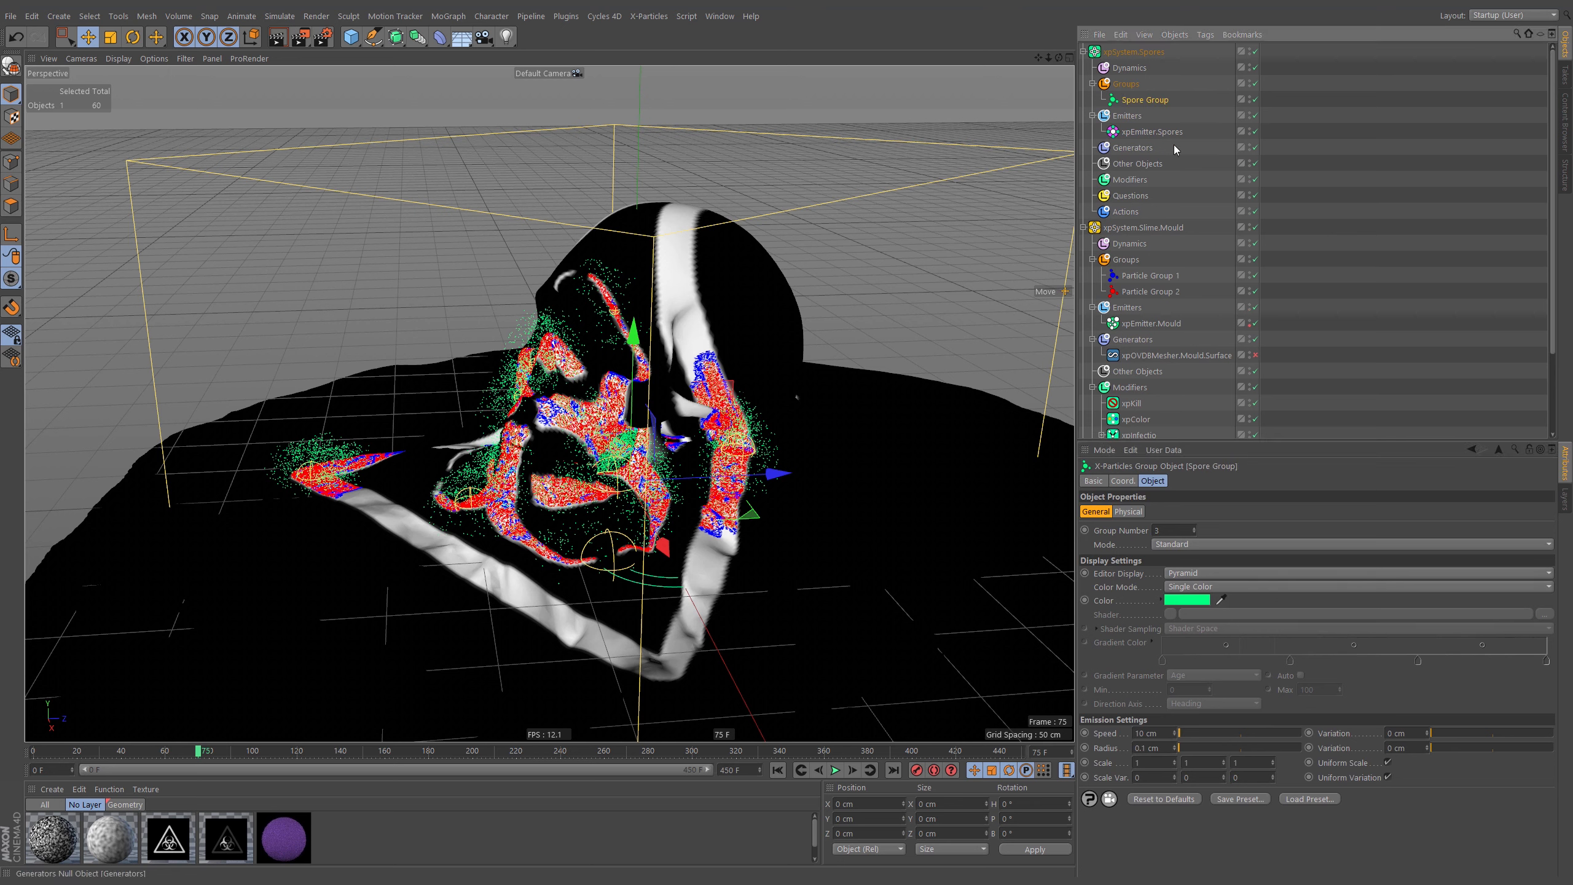
Assign Spore Group as the group for particles spawned by the slime mould system's xpSpawn modifier
{"action": "left_click", "coordinate": [1093, 260]}
{"action": "left_click", "coordinate": [1093, 275]}
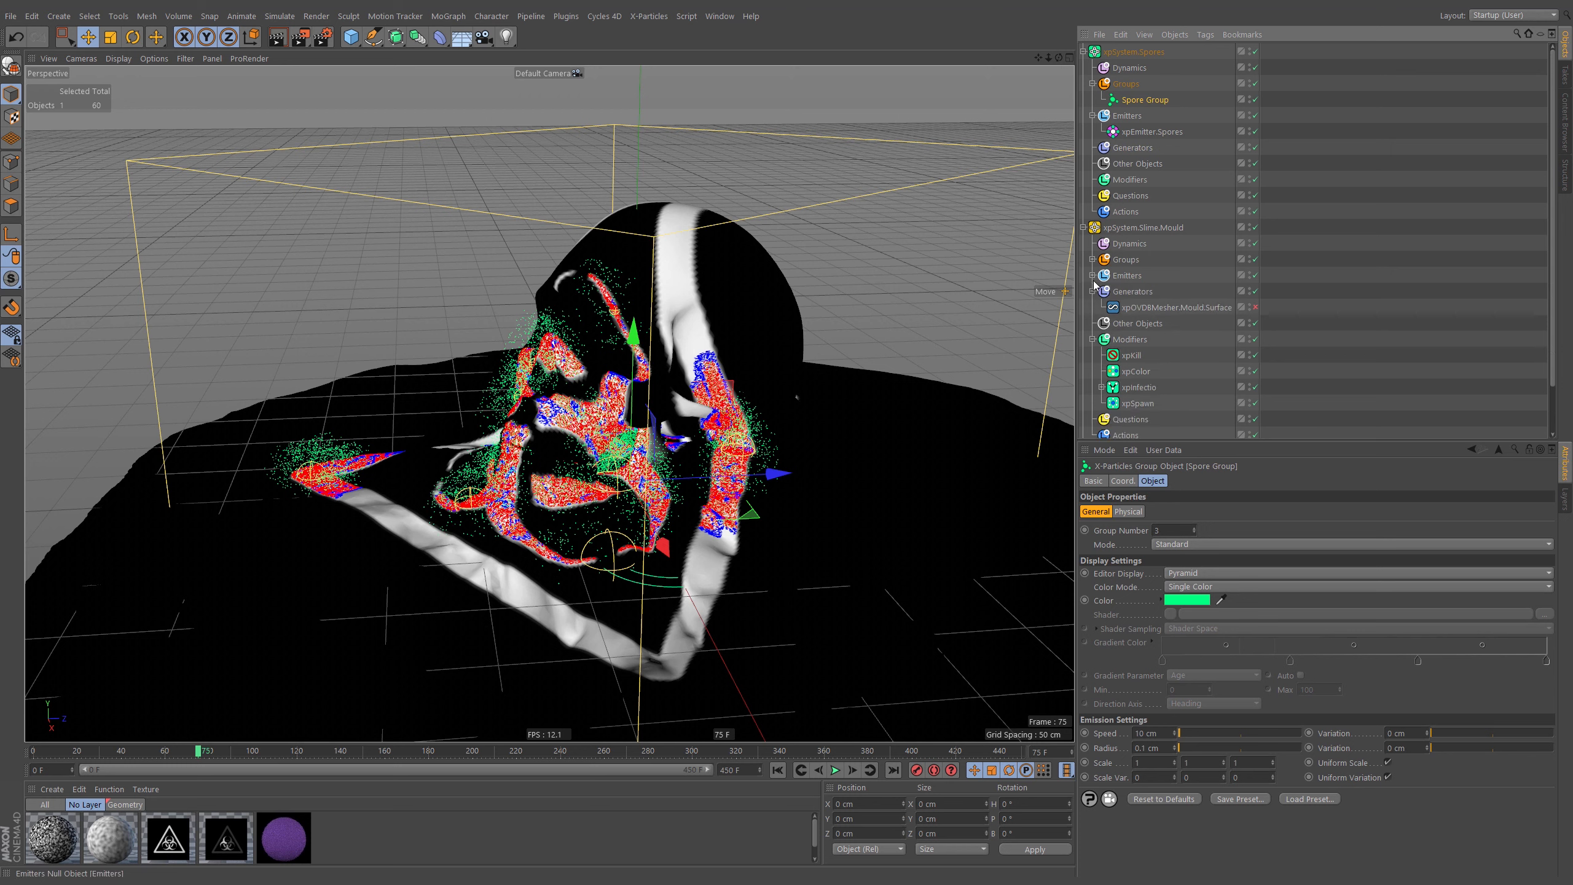
{"action": "left_click", "coordinate": [1093, 291]}
{"action": "left_click", "coordinate": [1133, 387]}
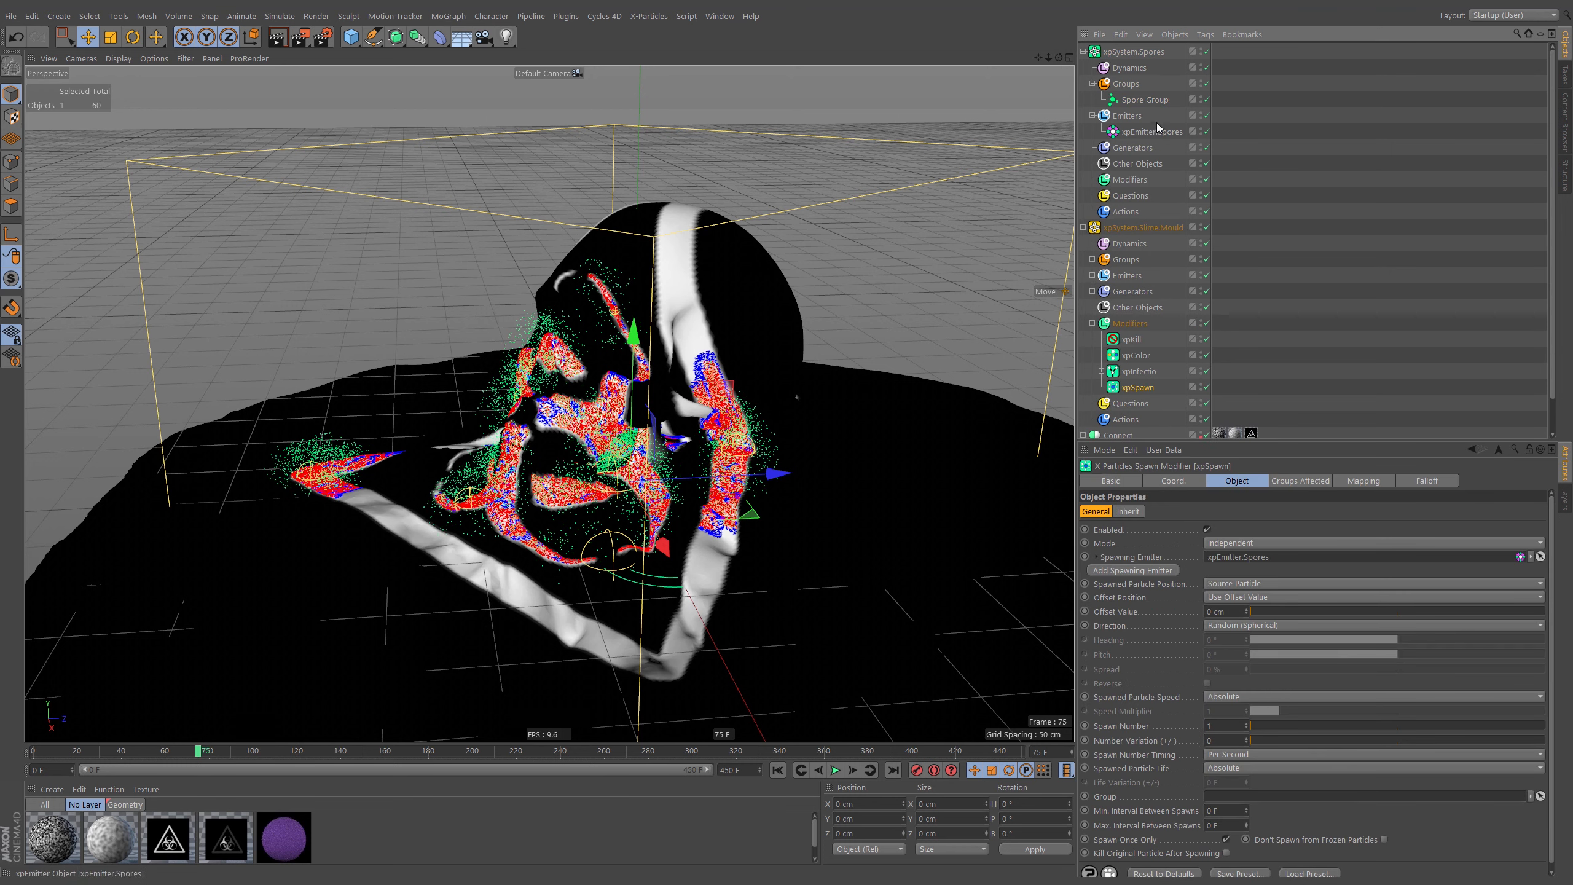
{"action": "left_click_drag", "start_coordinate": [1145, 99], "coordinate": [1296, 686]}
{"action": "left_click_drag", "start_coordinate": [1185, 803], "coordinate": [1287, 803]}
Play the simulation from the start to check the spawned spores with Per Second timing, and stop it
{"action": "left_click", "coordinate": [1106, 756]}
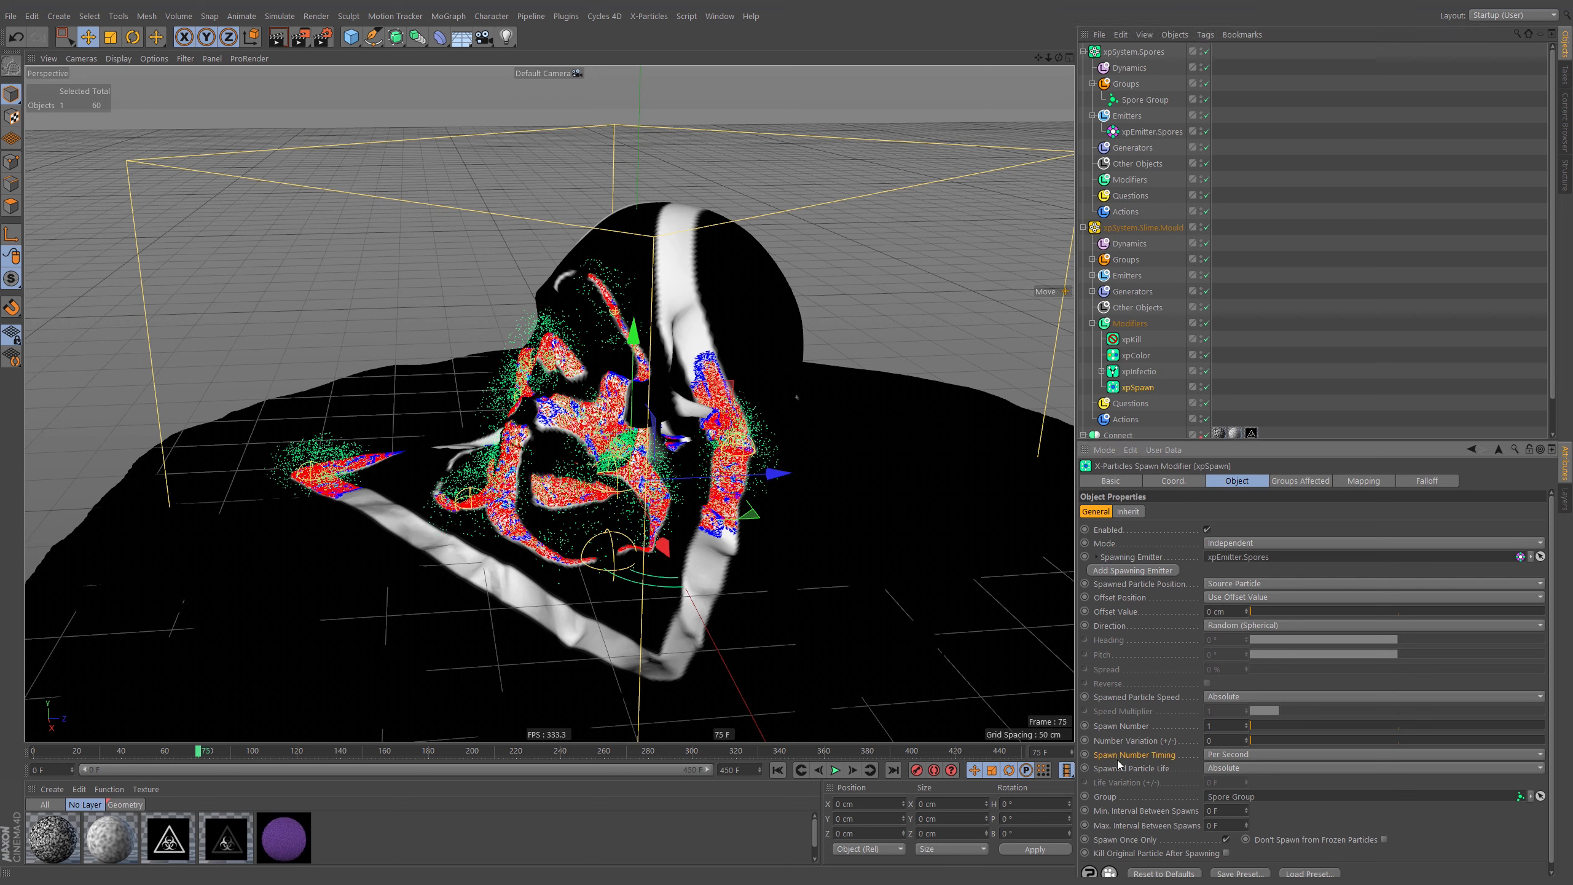
{"action": "left_click", "coordinate": [778, 769]}
{"action": "left_click", "coordinate": [835, 769]}
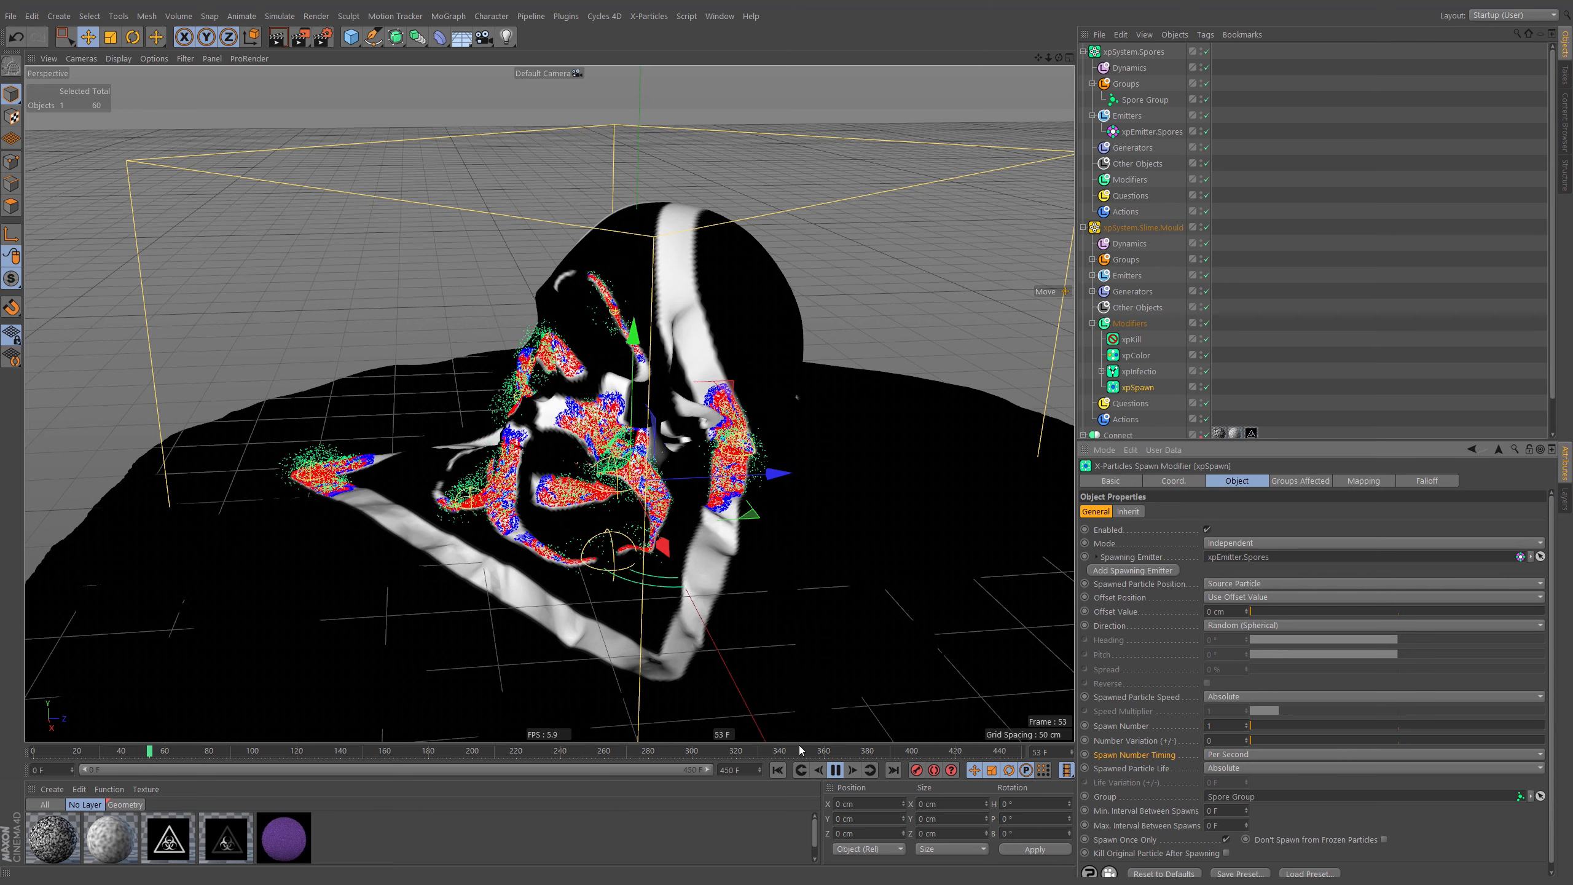
{"action": "left_click", "coordinate": [837, 770]}
Set the xpSpawn modifier's Spawn Number Timing to Per Frame and play the simulation from the start
{"action": "left_click", "coordinate": [1236, 755]}
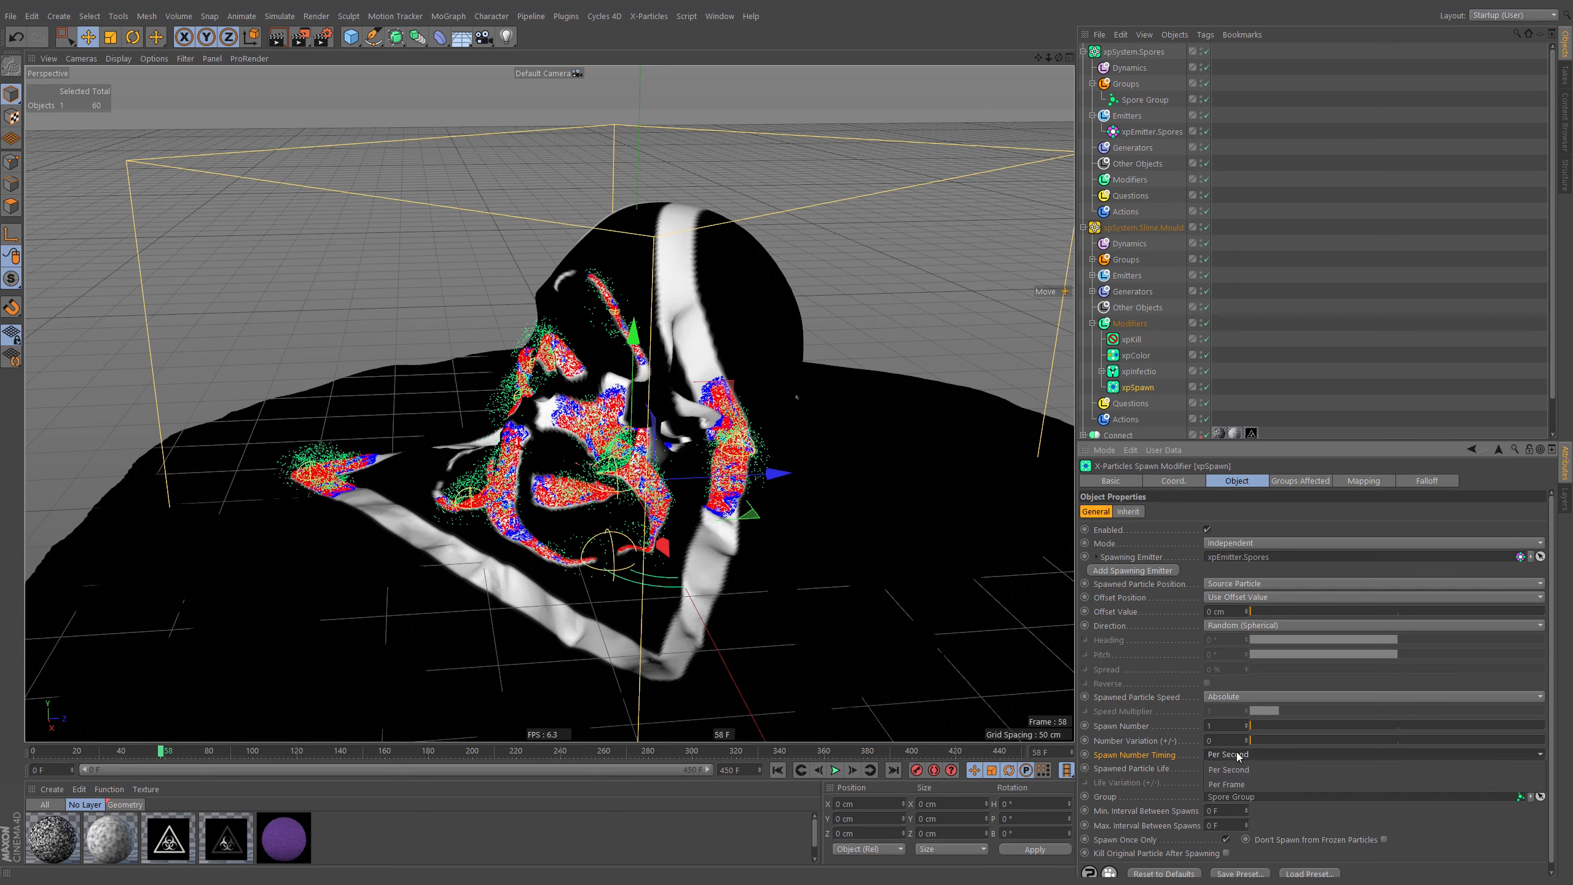
{"action": "left_click", "coordinate": [1236, 785]}
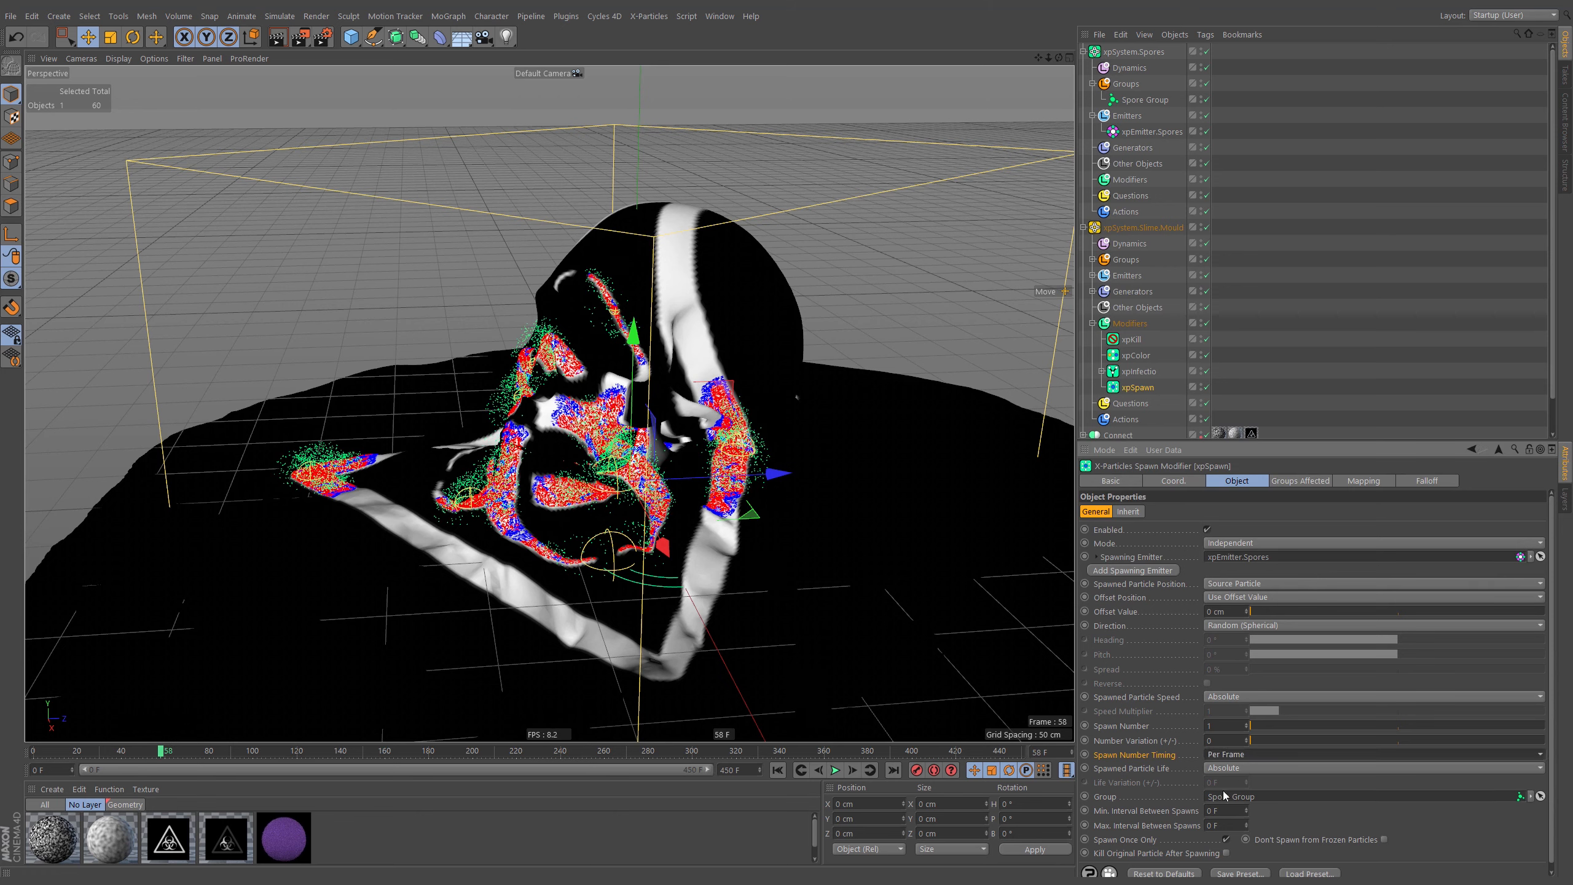
{"action": "left_click", "coordinate": [778, 770]}
{"action": "left_click", "coordinate": [835, 770]}
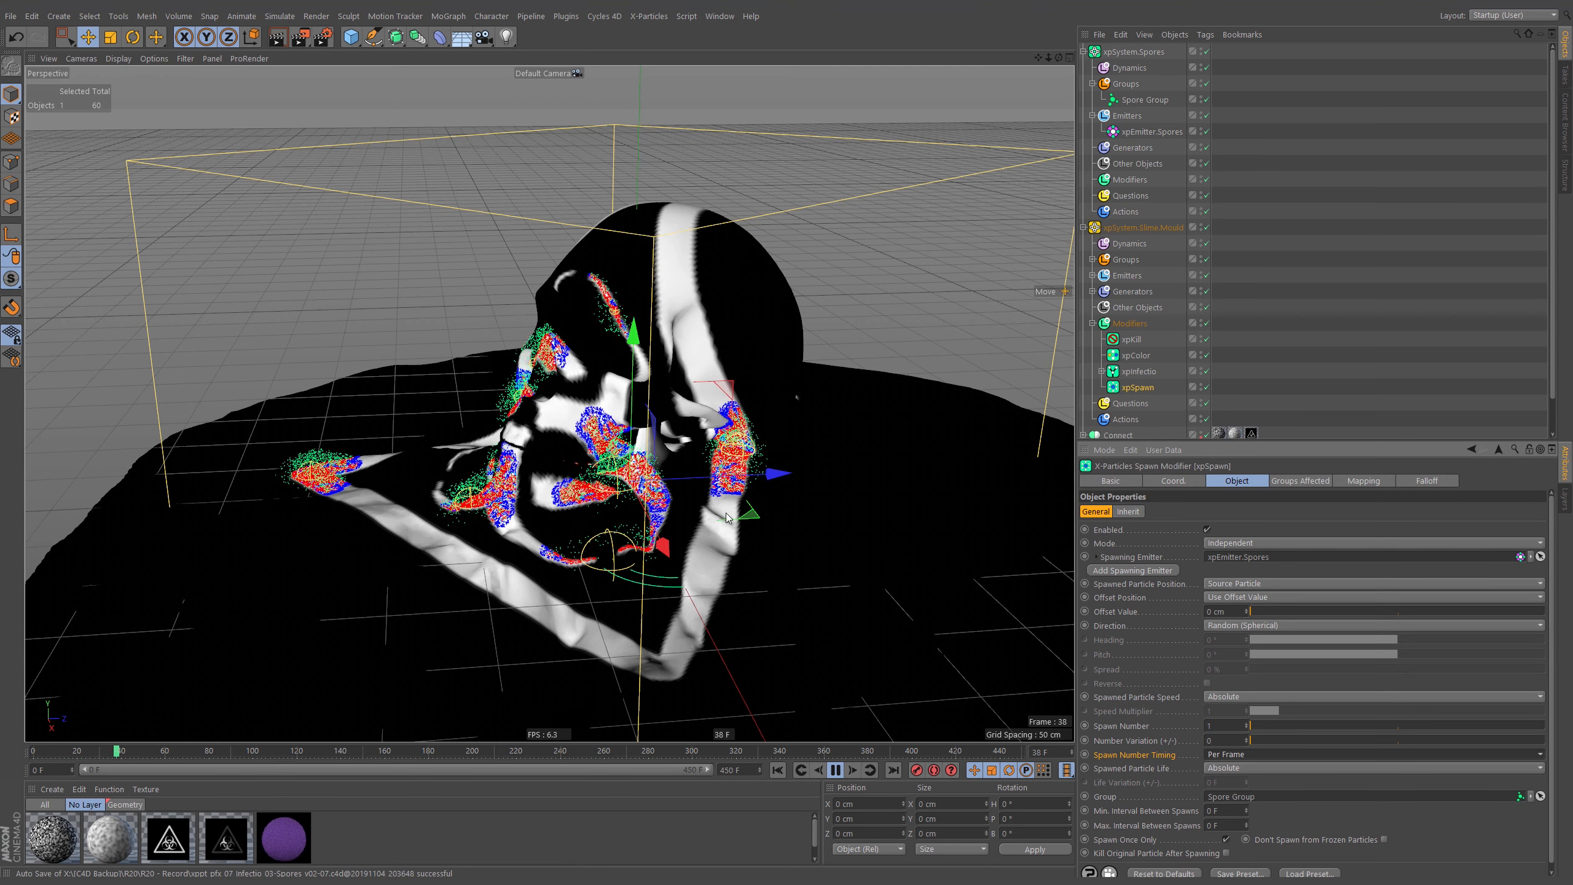
Reorder the hierarchy so xpSystem.Spores sits below the collapsed xpSystem.Slime.Mould, and stop playback
{"action": "left_click", "coordinate": [1084, 227]}
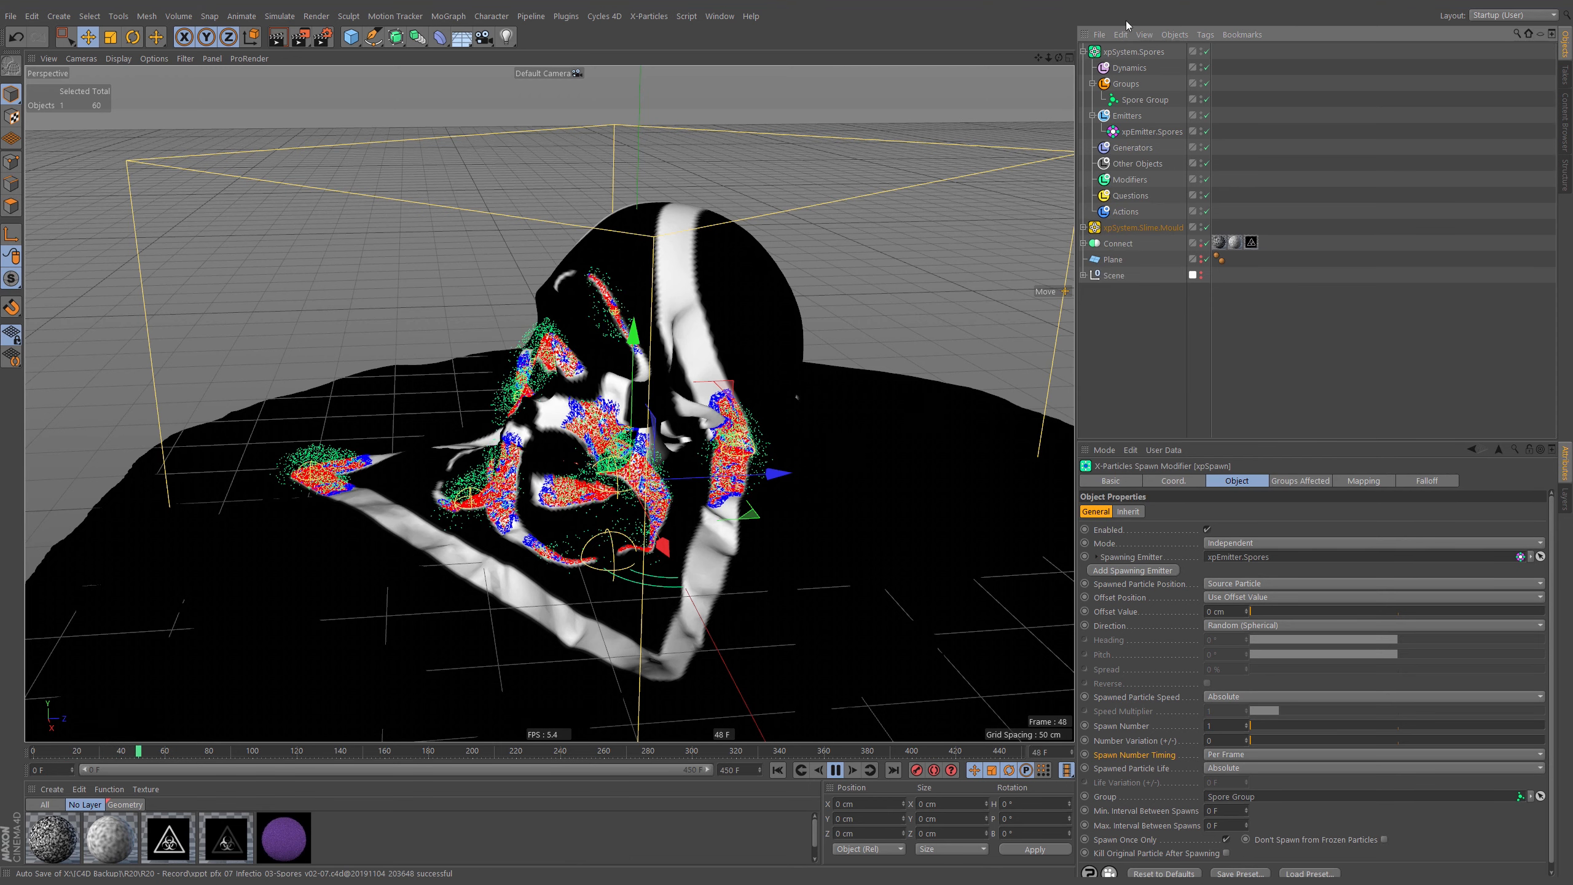
{"action": "left_click", "coordinate": [1084, 51]}
{"action": "left_click_drag", "start_coordinate": [1128, 54], "coordinate": [1122, 75]}
{"action": "left_click", "coordinate": [1084, 67]}
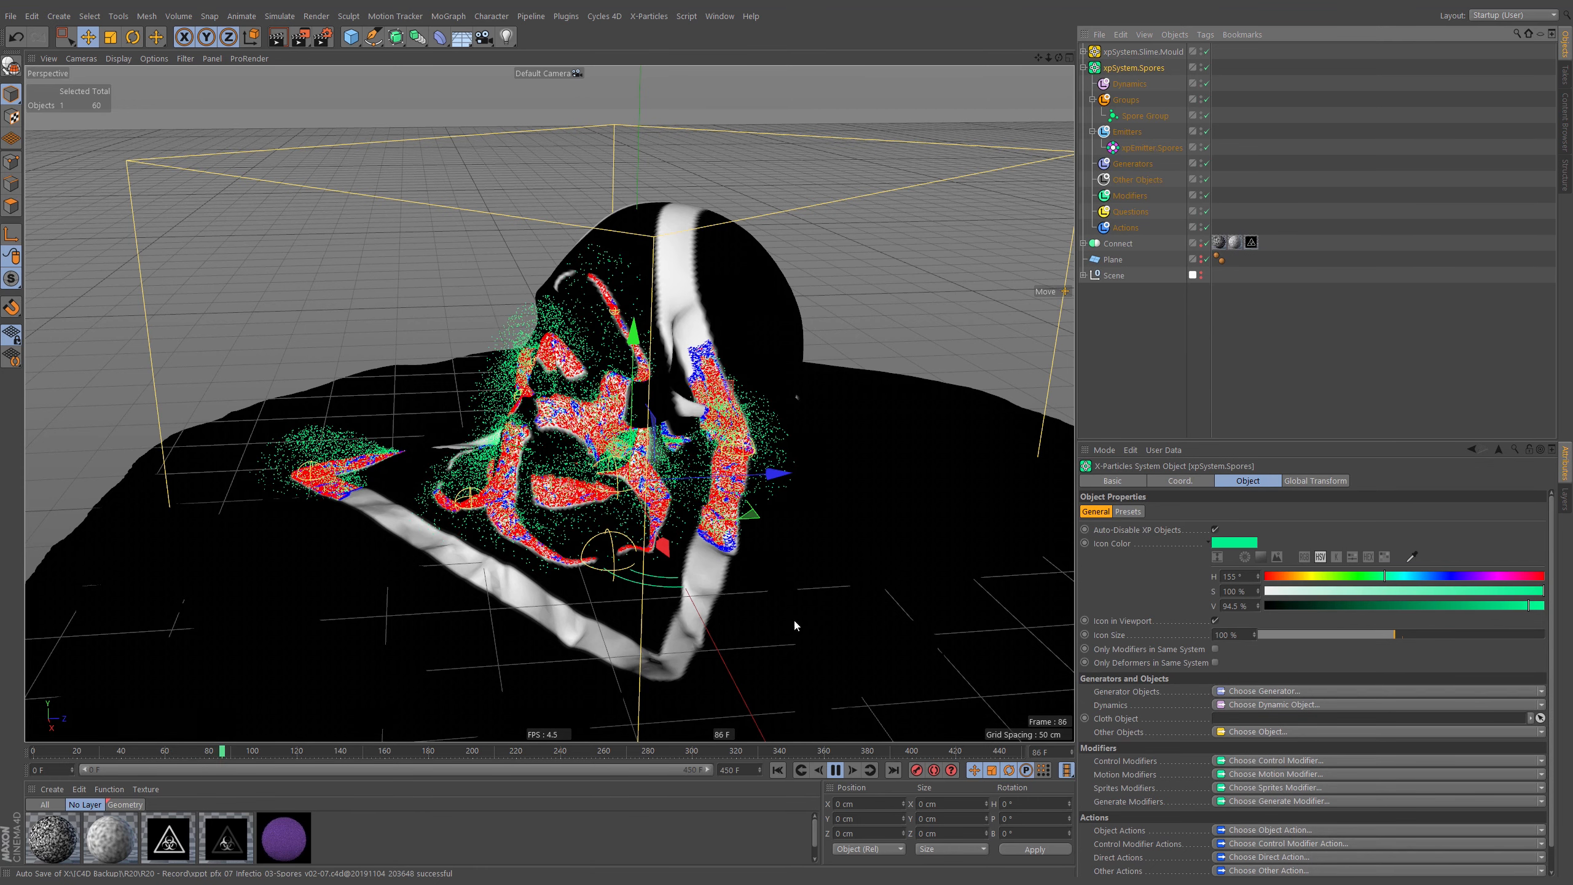
{"action": "left_click", "coordinate": [836, 770]}
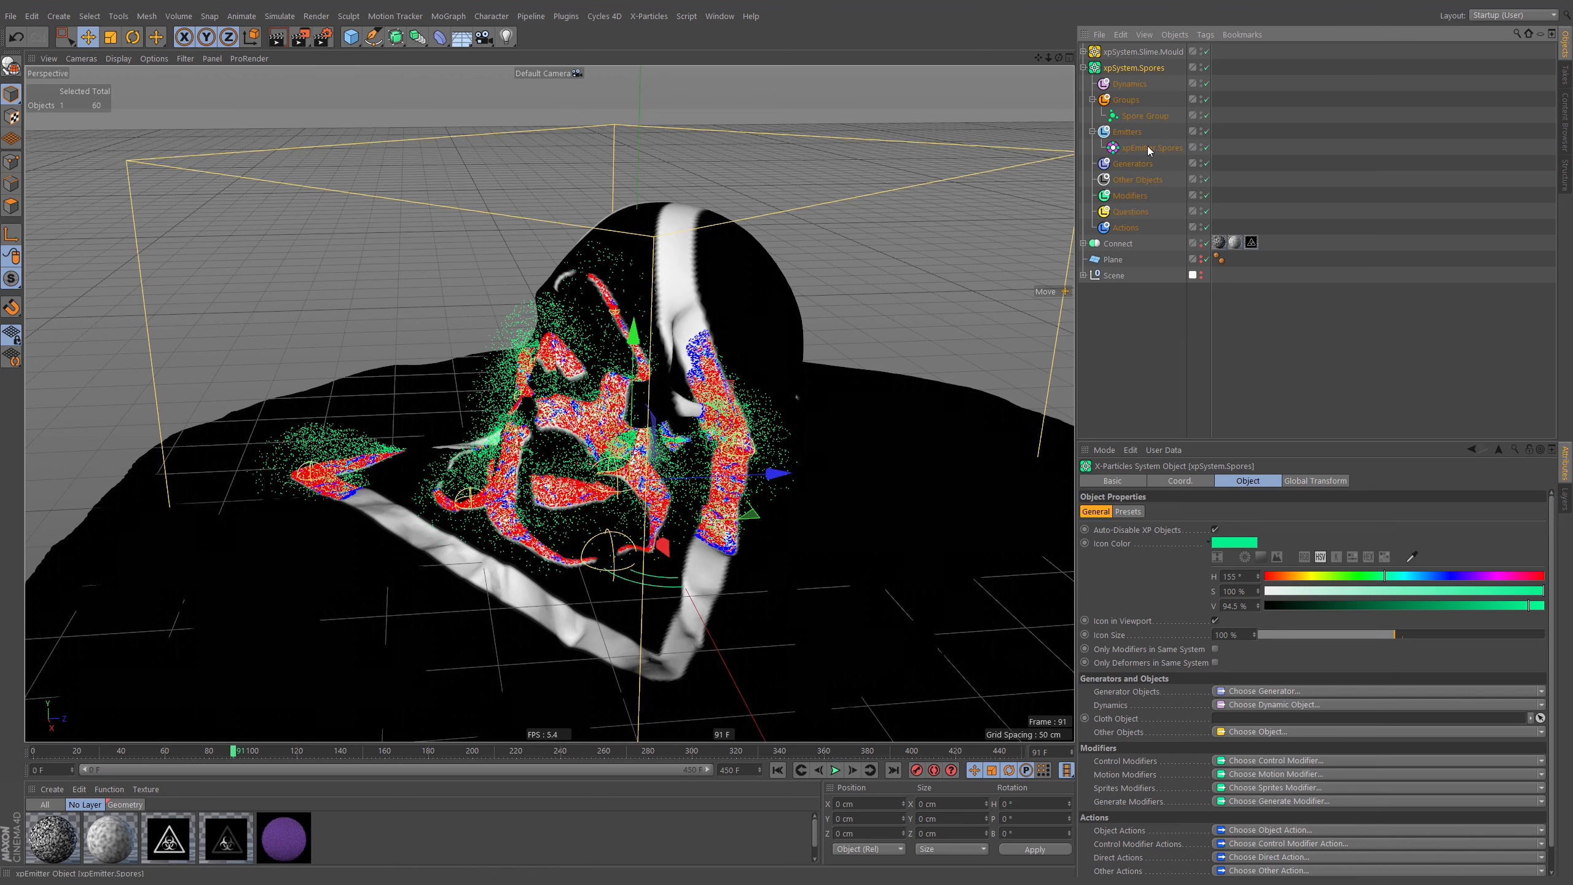
Set the particle modifiers mode of xpEmitter.Spores to Exclude
{"action": "left_click", "coordinate": [1151, 147]}
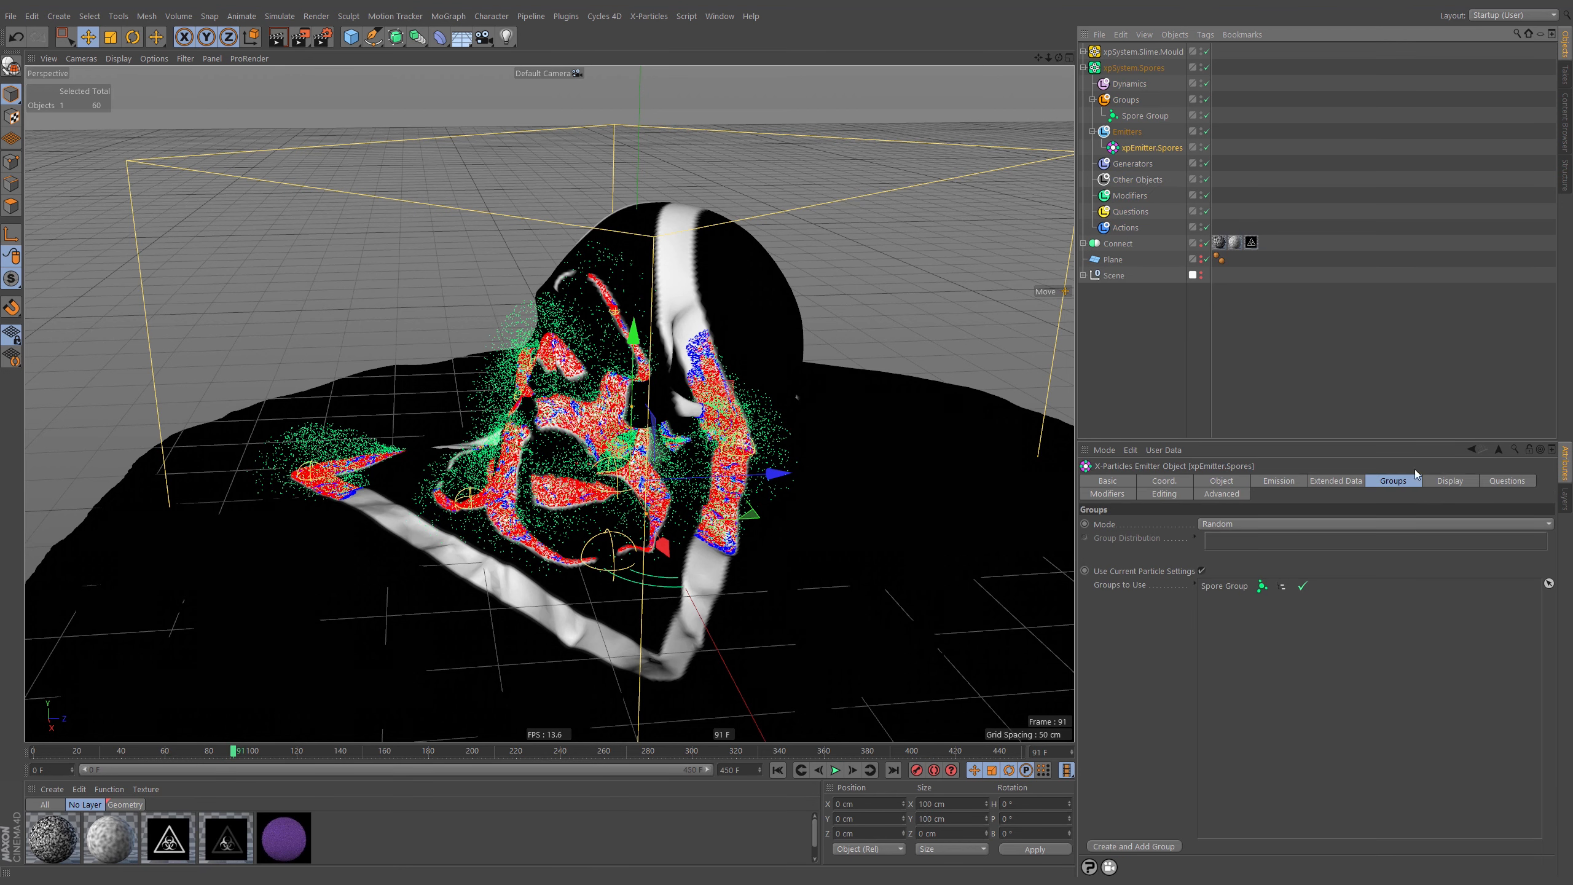
{"action": "left_click", "coordinate": [1107, 495]}
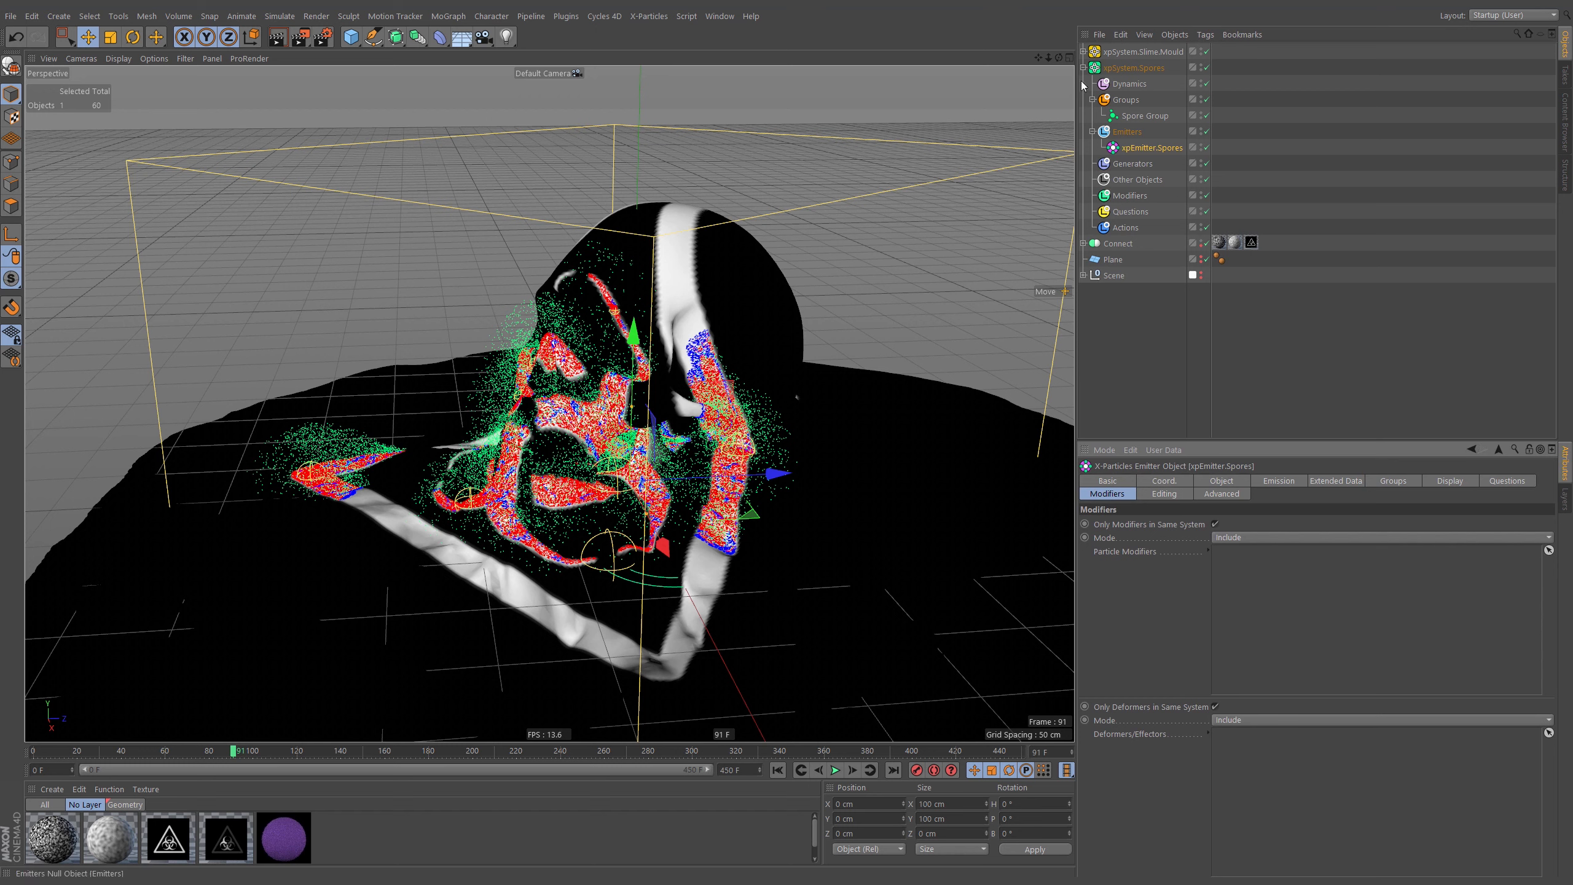
{"action": "left_click", "coordinate": [1254, 539]}
{"action": "left_click", "coordinate": [1247, 569]}
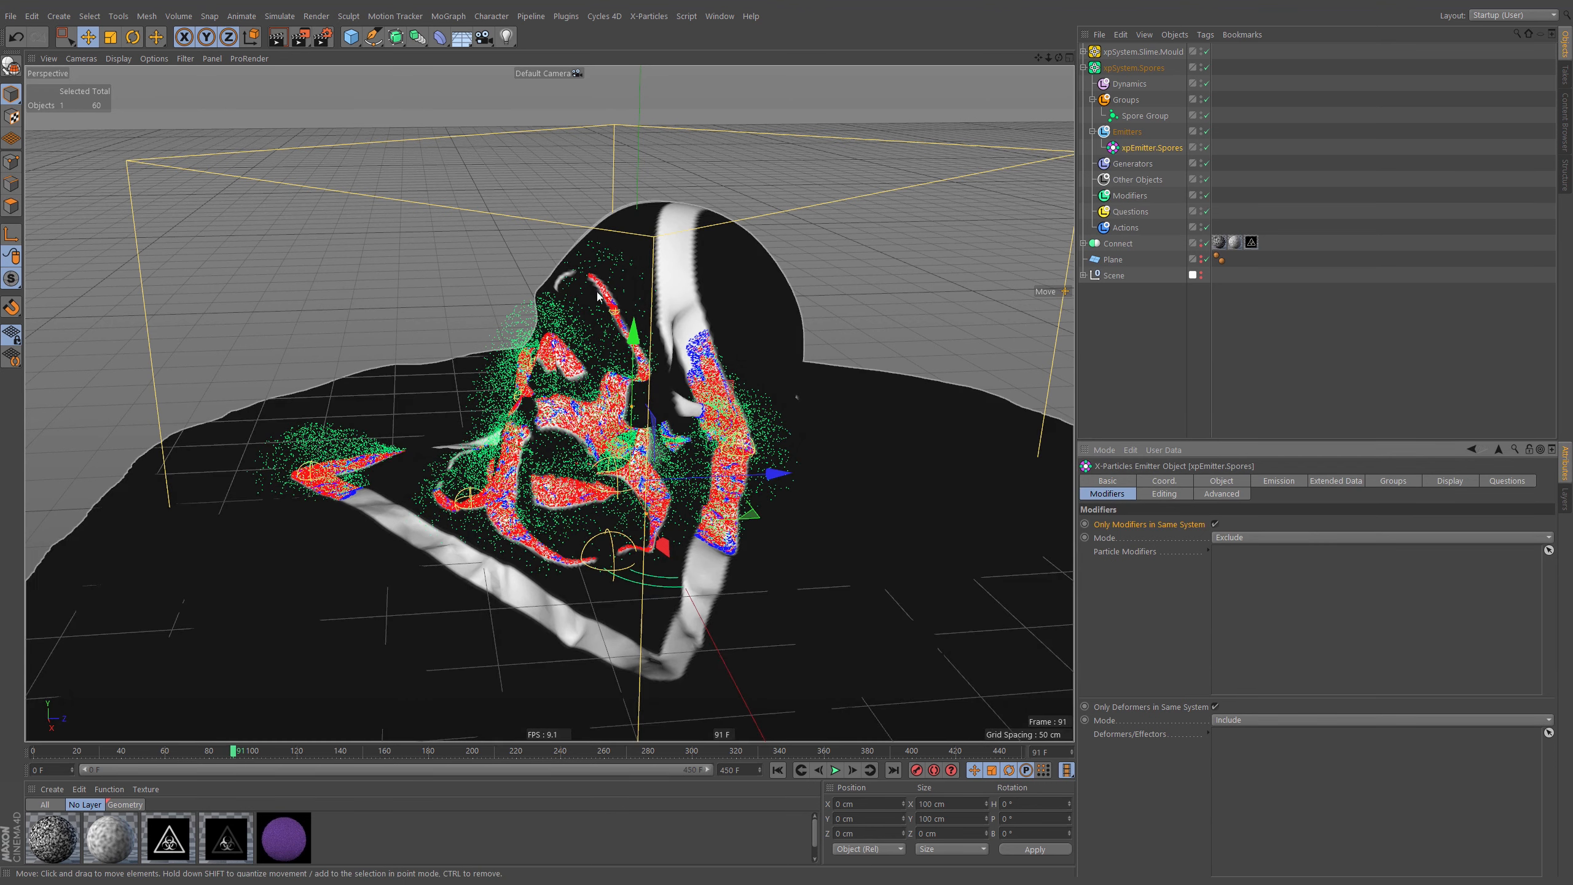
Return to the first frame and add an xpFlowField to the Dynamics of xpSystem.Spores
{"action": "left_click", "coordinate": [778, 770]}
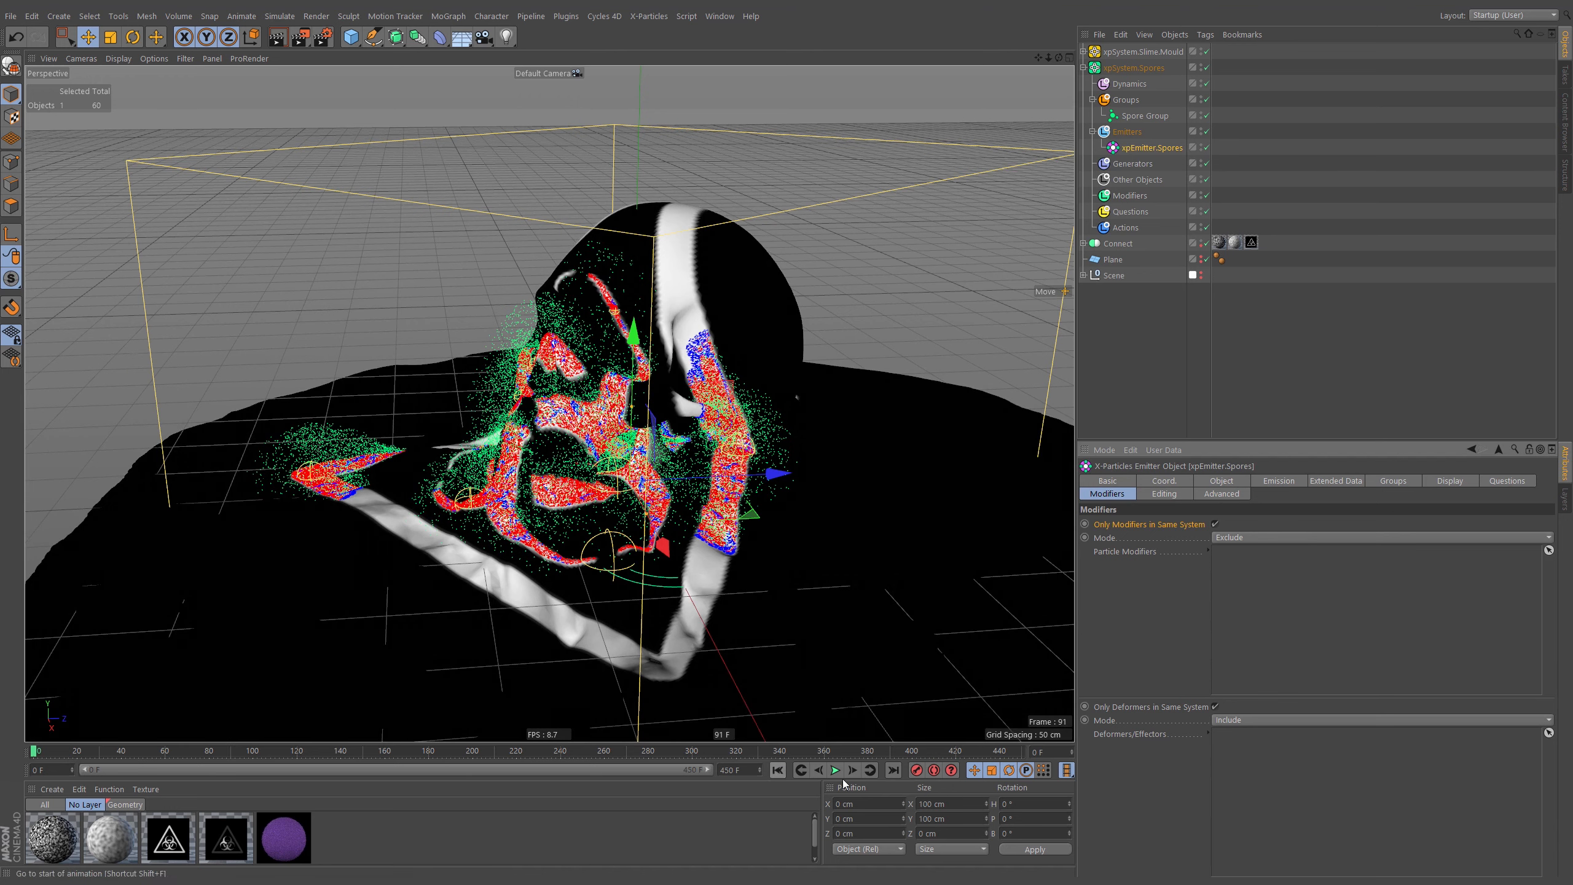
{"action": "left_click", "coordinate": [1142, 85]}
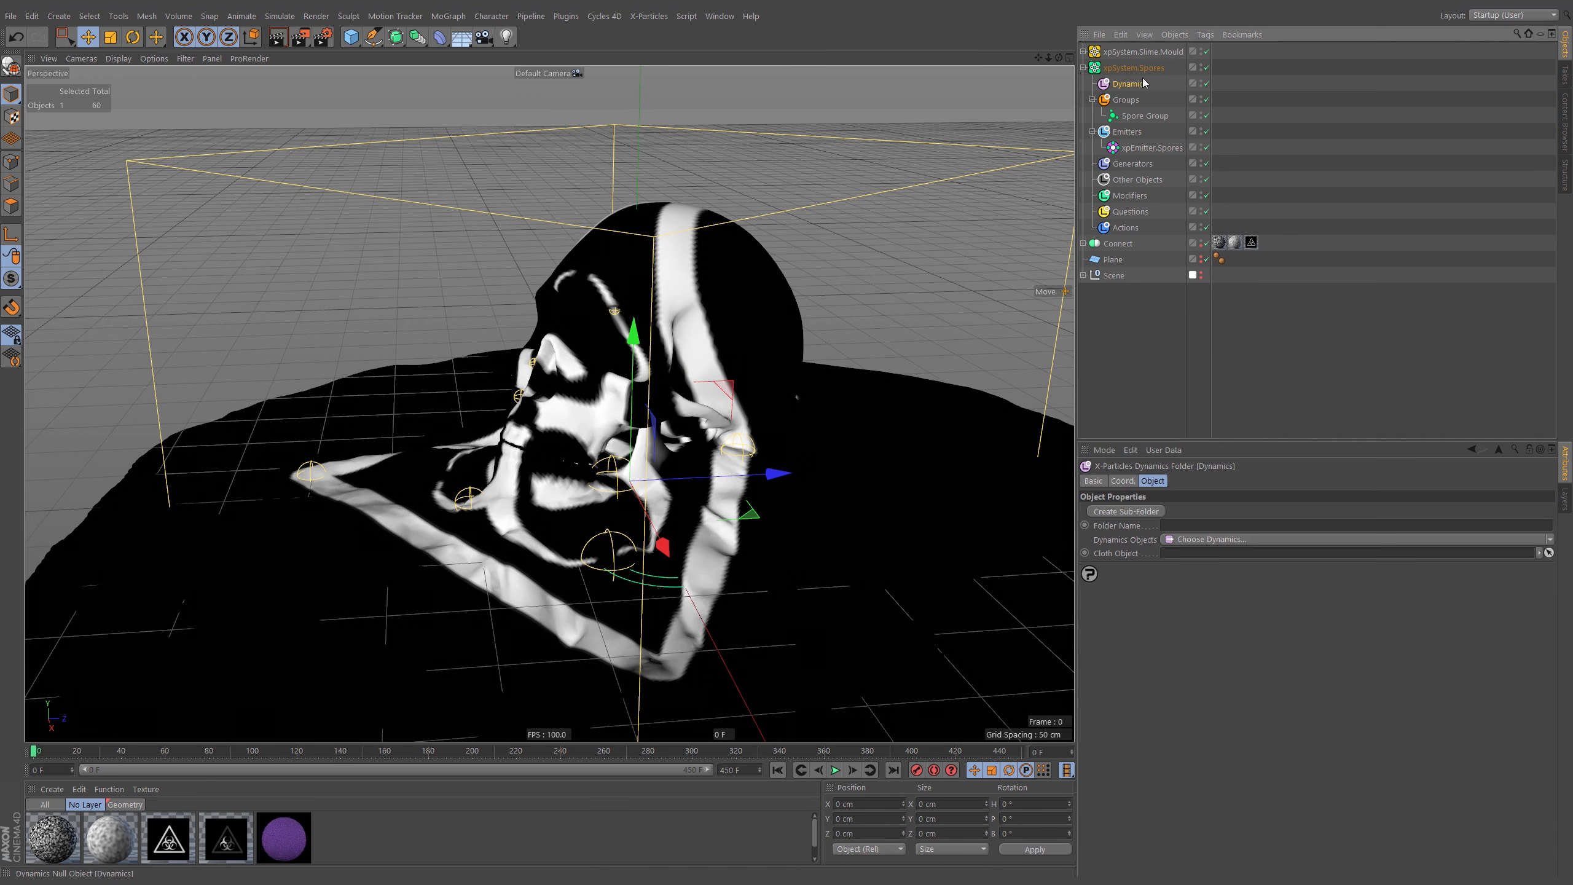
{"action": "left_click", "coordinate": [1264, 539]}
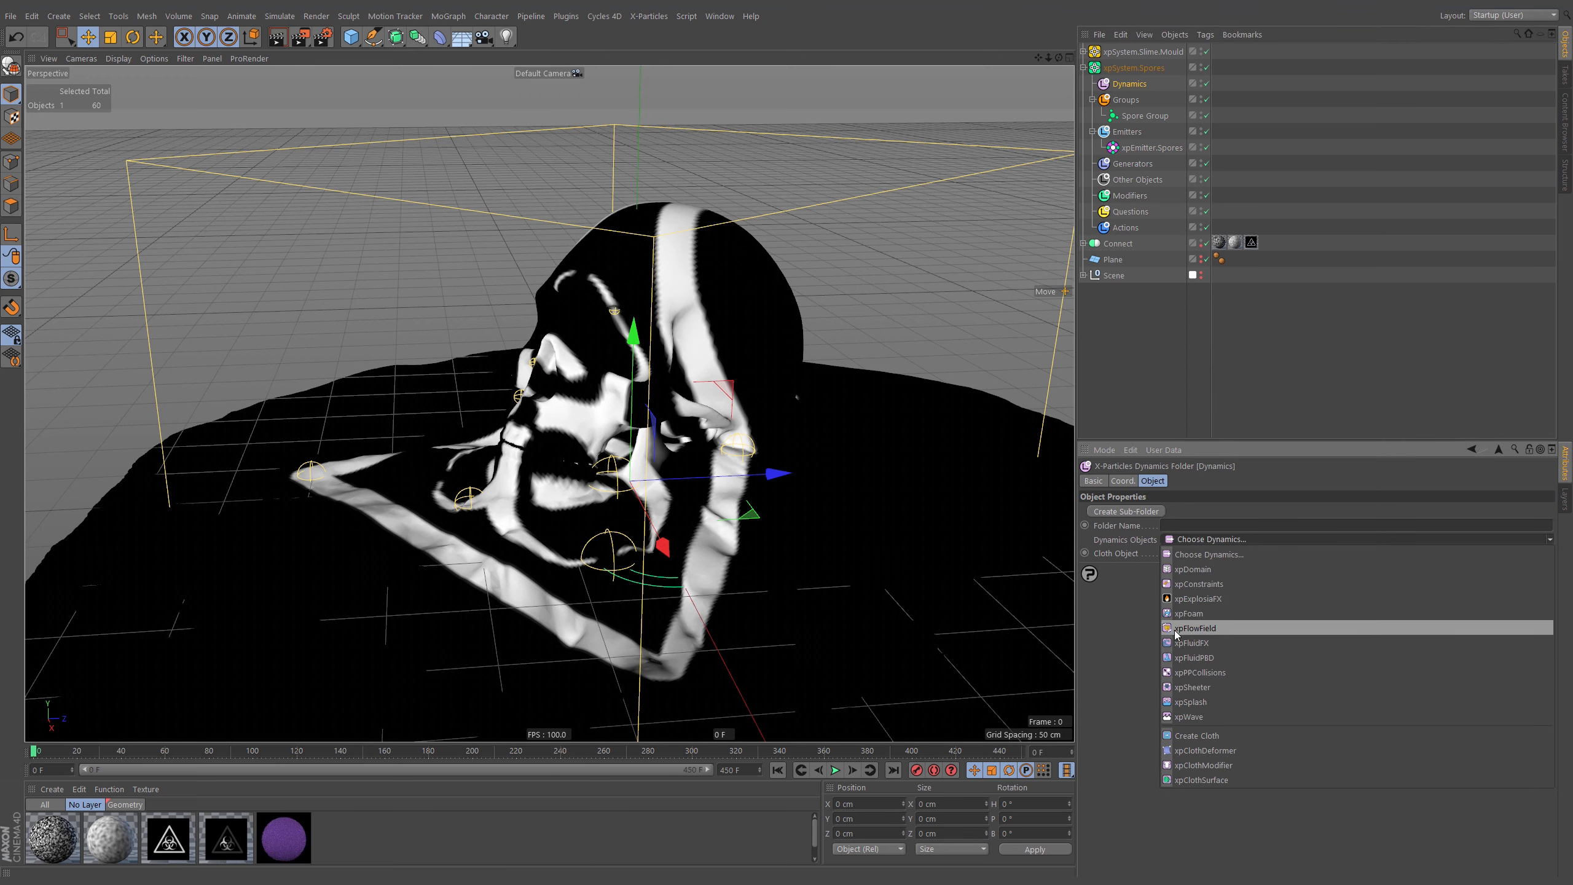
{"action": "left_click", "coordinate": [1225, 630]}
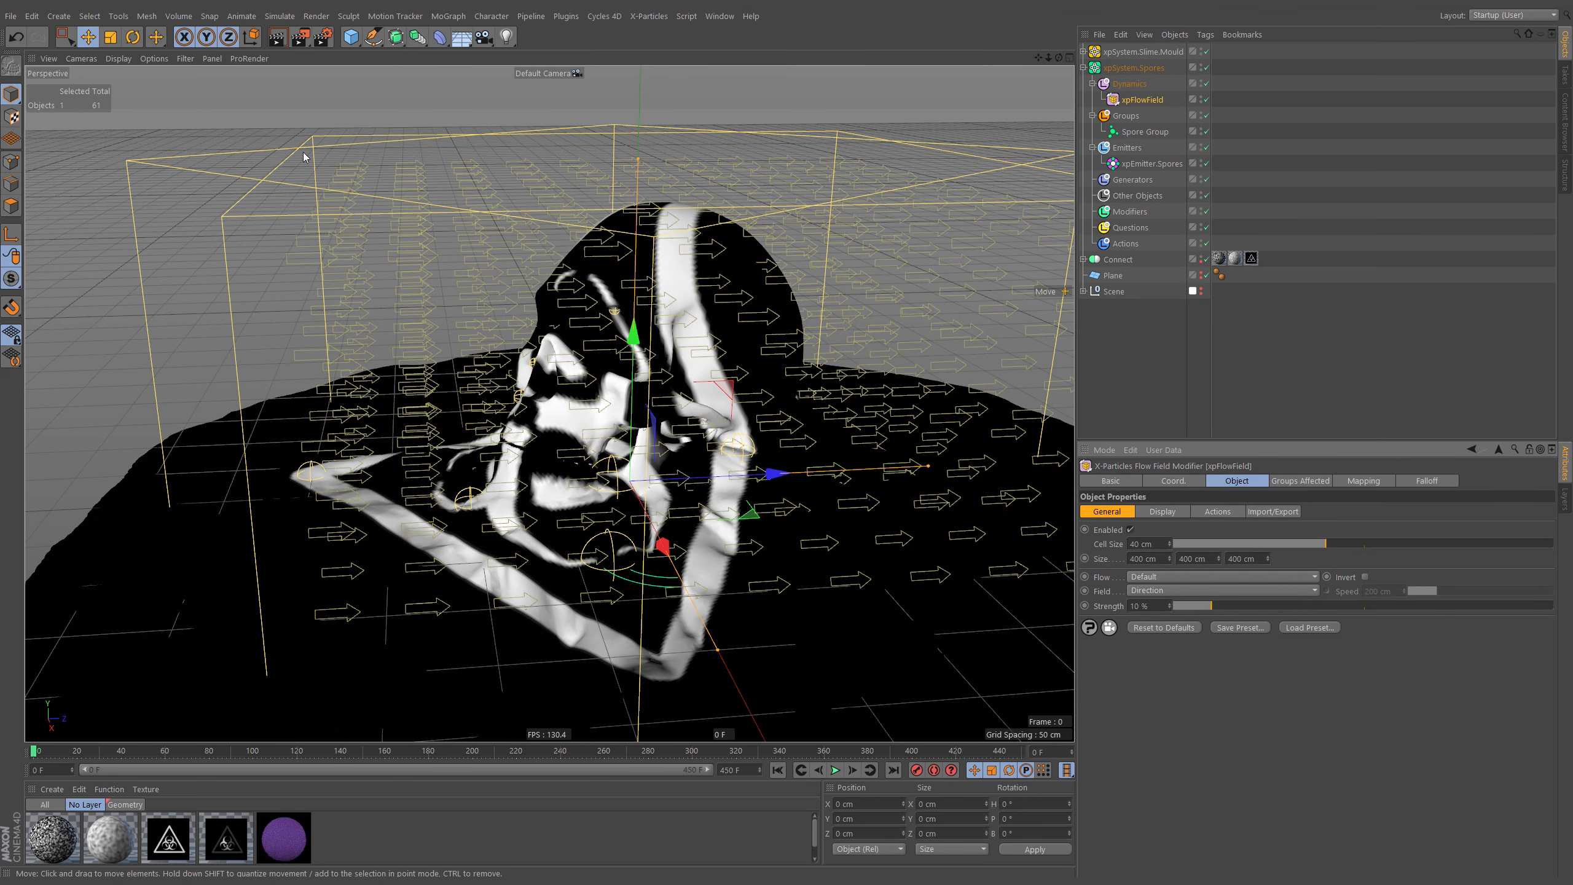
Hide the xpKill bounds of the slime mould system in the viewport
{"action": "left_click", "coordinate": [1083, 51]}
{"action": "left_click", "coordinate": [1201, 162]}
{"action": "left_click", "coordinate": [1084, 52]}
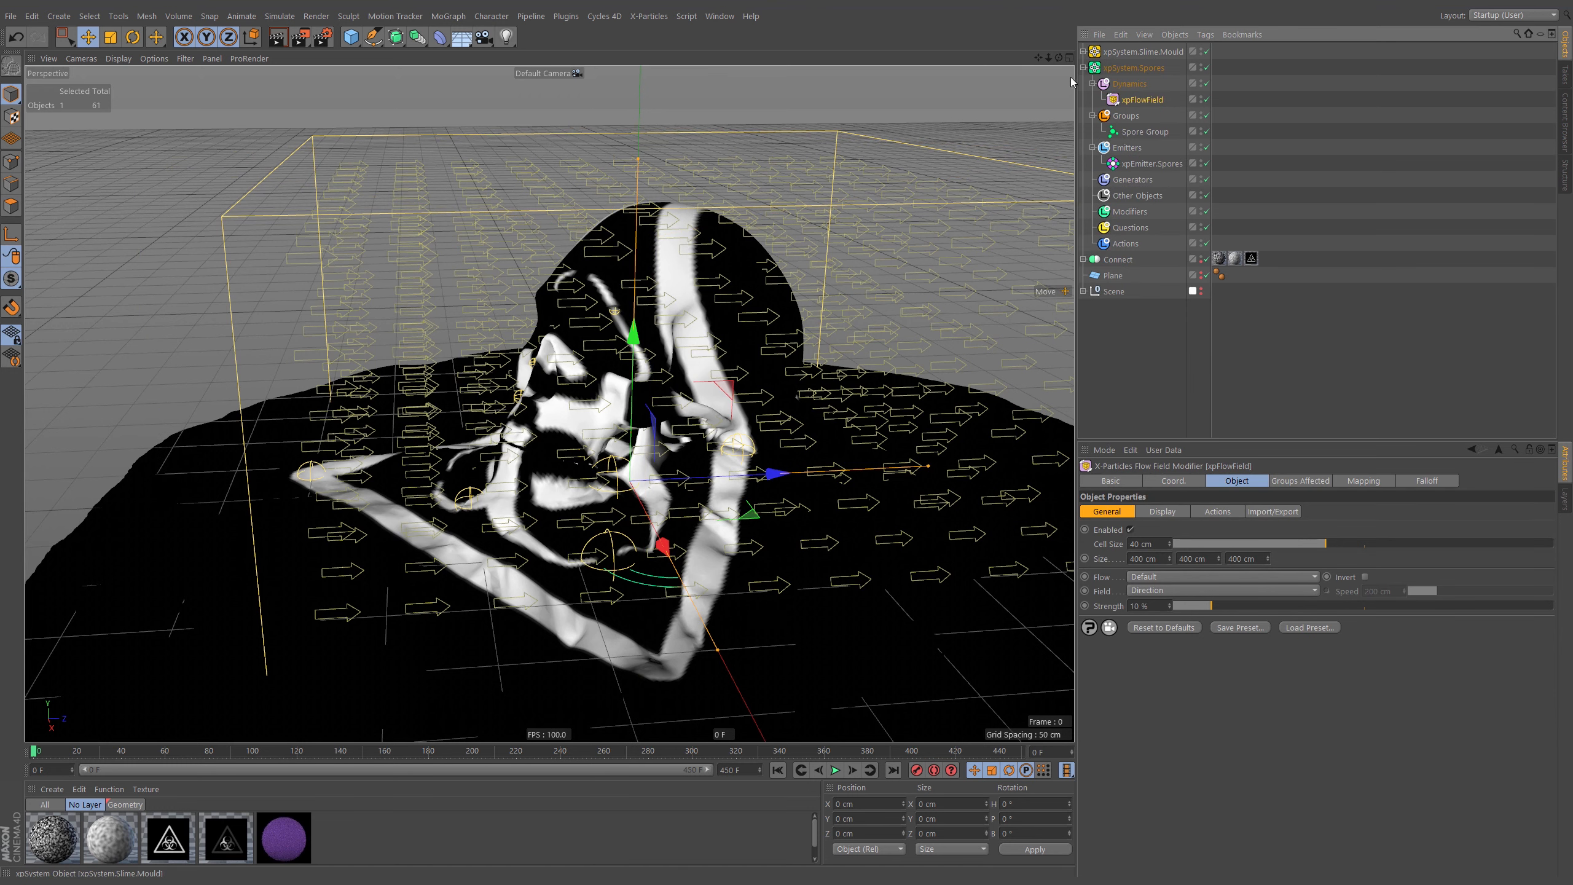
Turn off texture display in the viewport so the skull and ground appear as plain shaded geometry
{"action": "scroll", "coordinate": [658, 306], "scroll_direction": "down", "scroll_amount": 3}
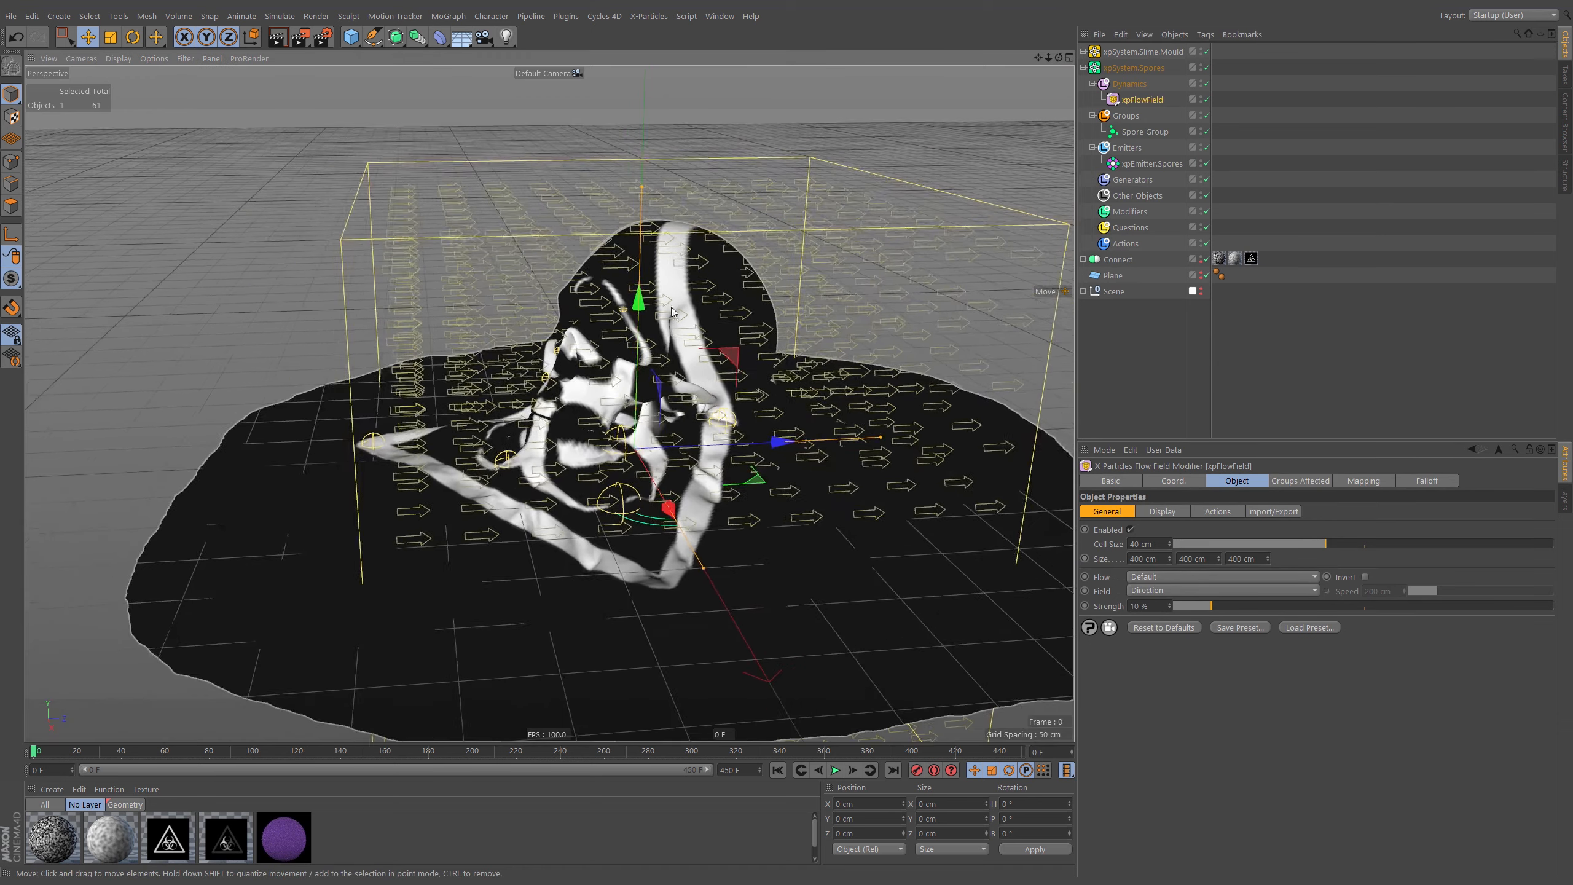
{"action": "left_click_drag", "start_coordinate": [658, 304], "coordinate": [663, 282], "text": "alt"}
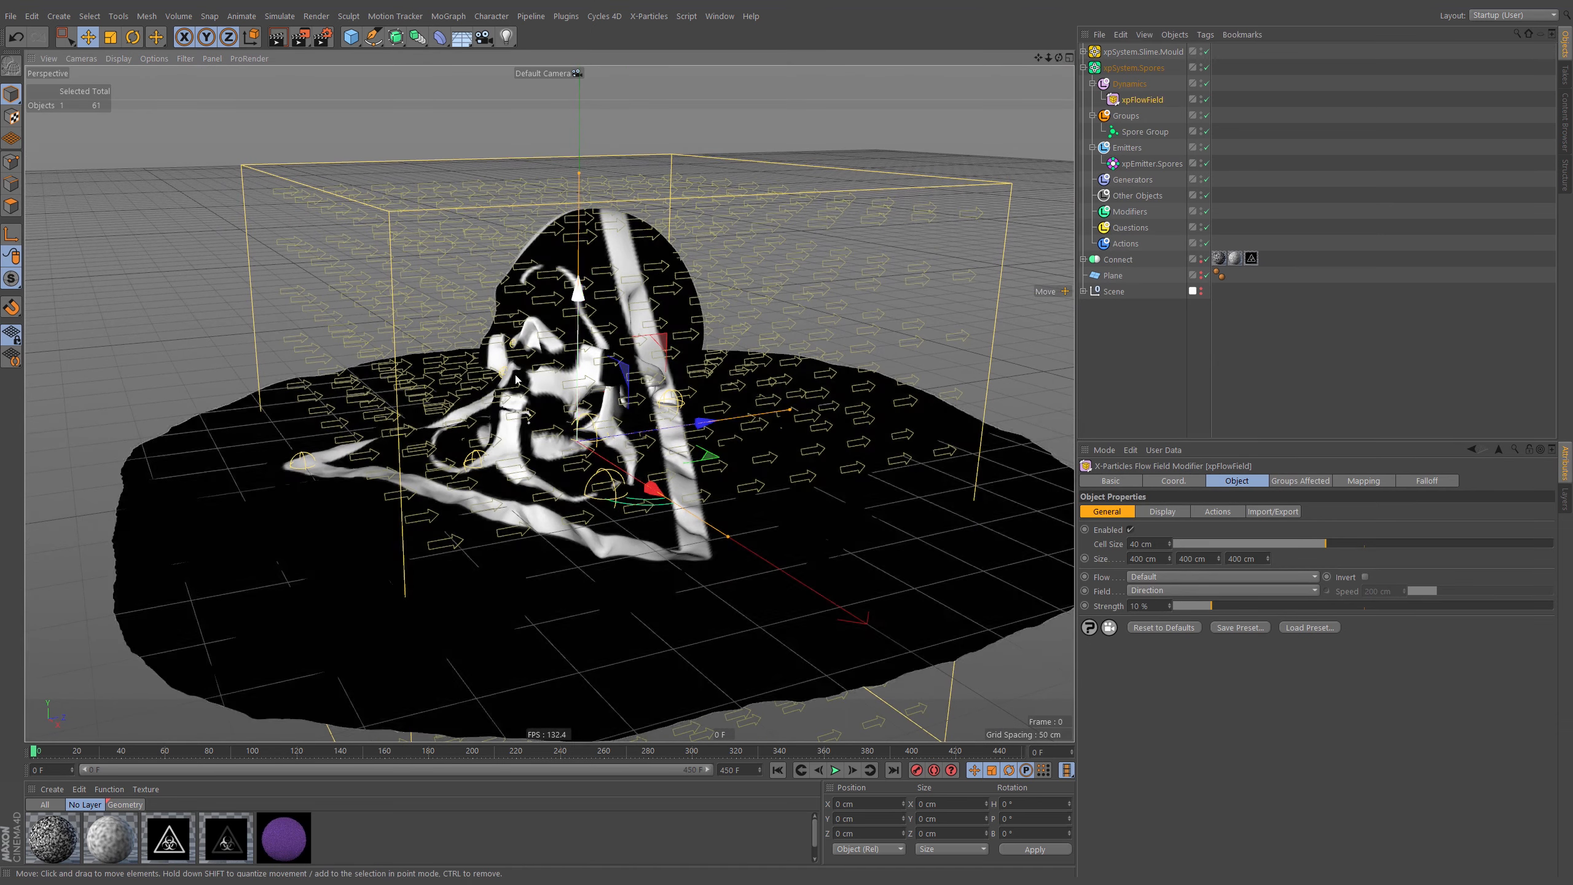
{"action": "left_click", "coordinate": [114, 59]}
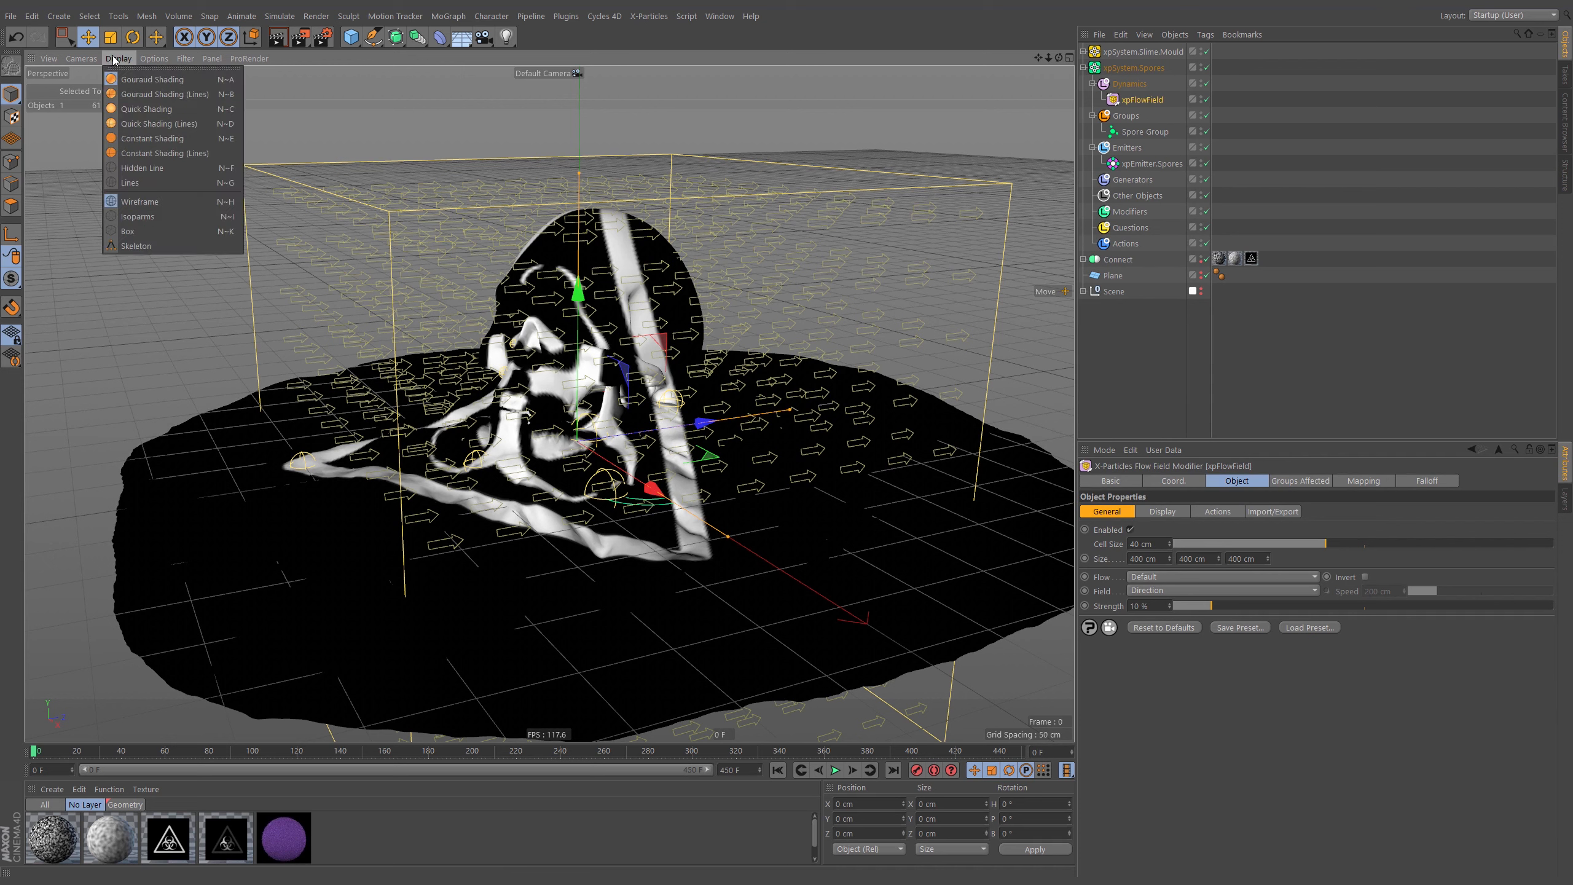
{"action": "mouse_move", "coordinate": [145, 58]}
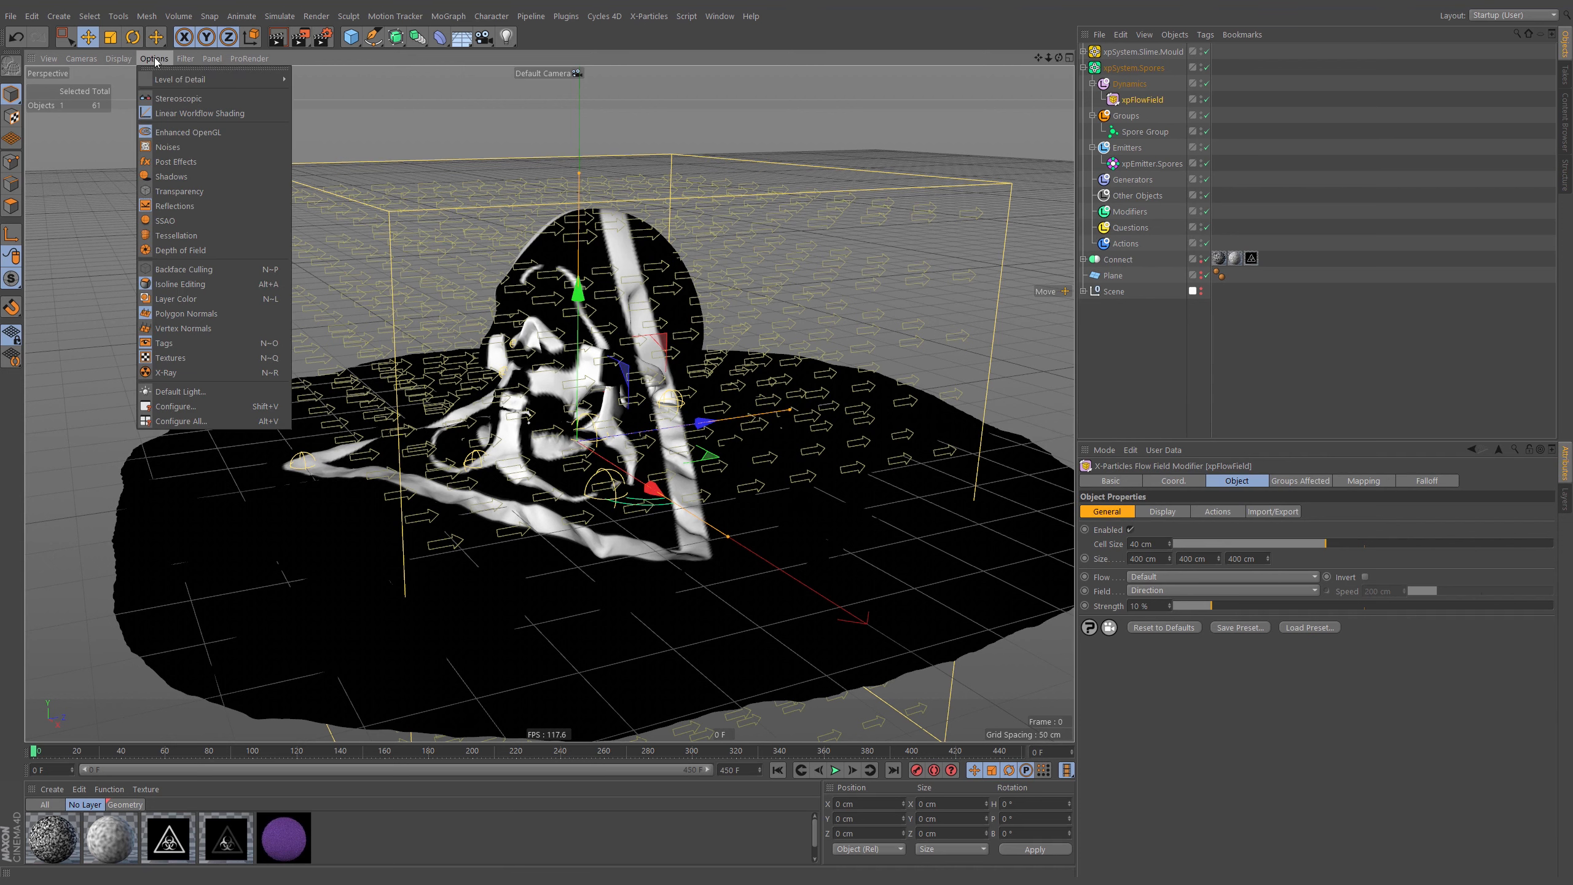
{"action": "left_click", "coordinate": [213, 359]}
{"action": "left_click_drag", "start_coordinate": [179, 372], "coordinate": [658, 319], "text": "alt"}
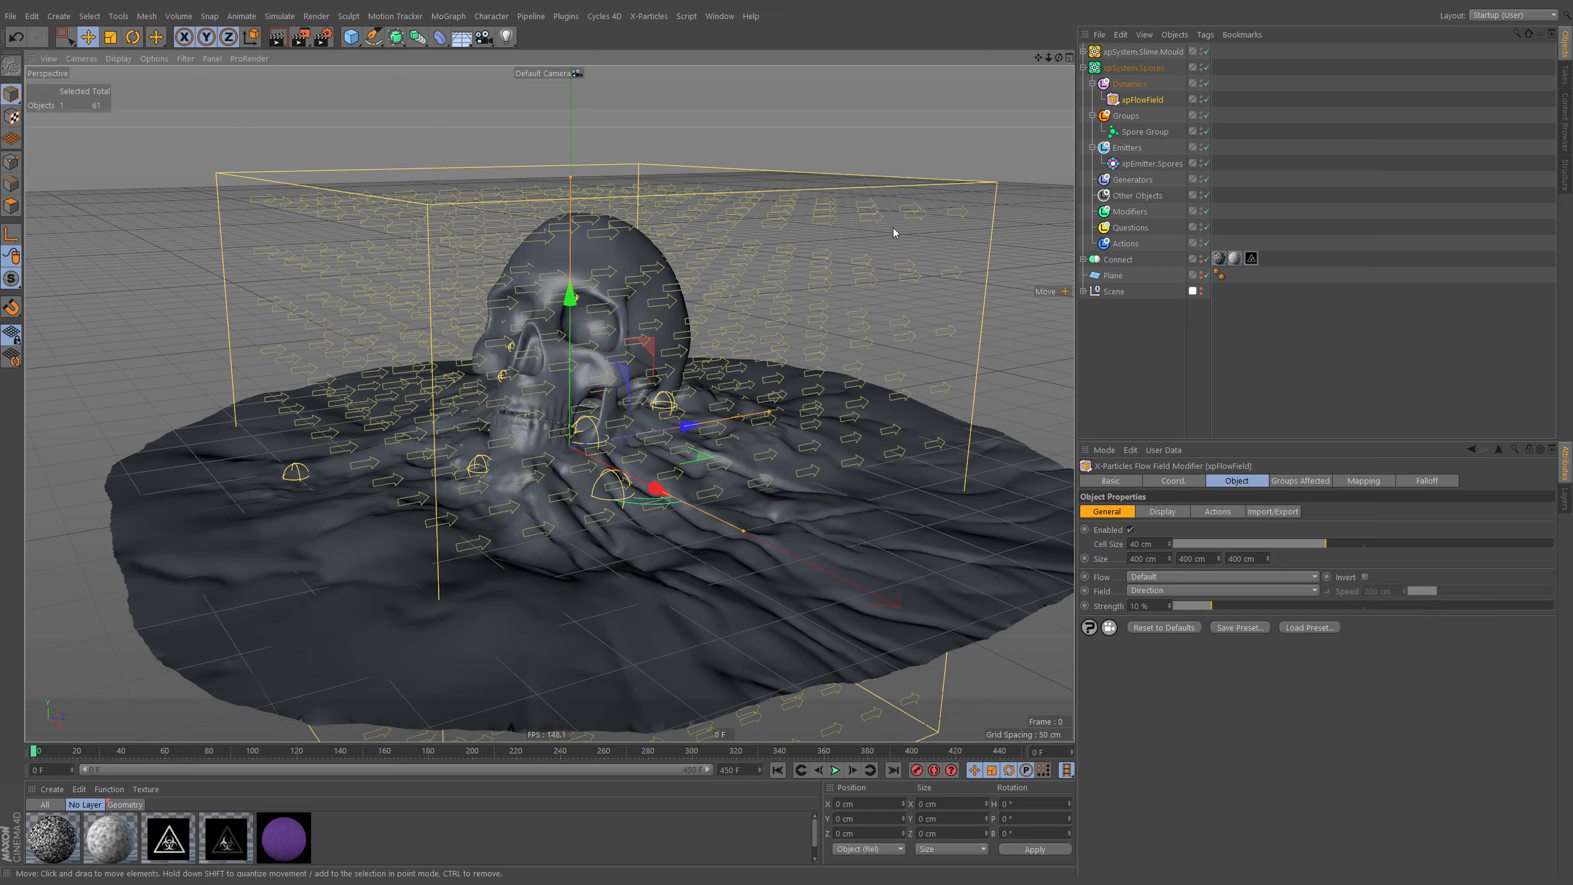
{"action": "left_click_drag", "start_coordinate": [632, 267], "coordinate": [864, 352], "text": "alt"}
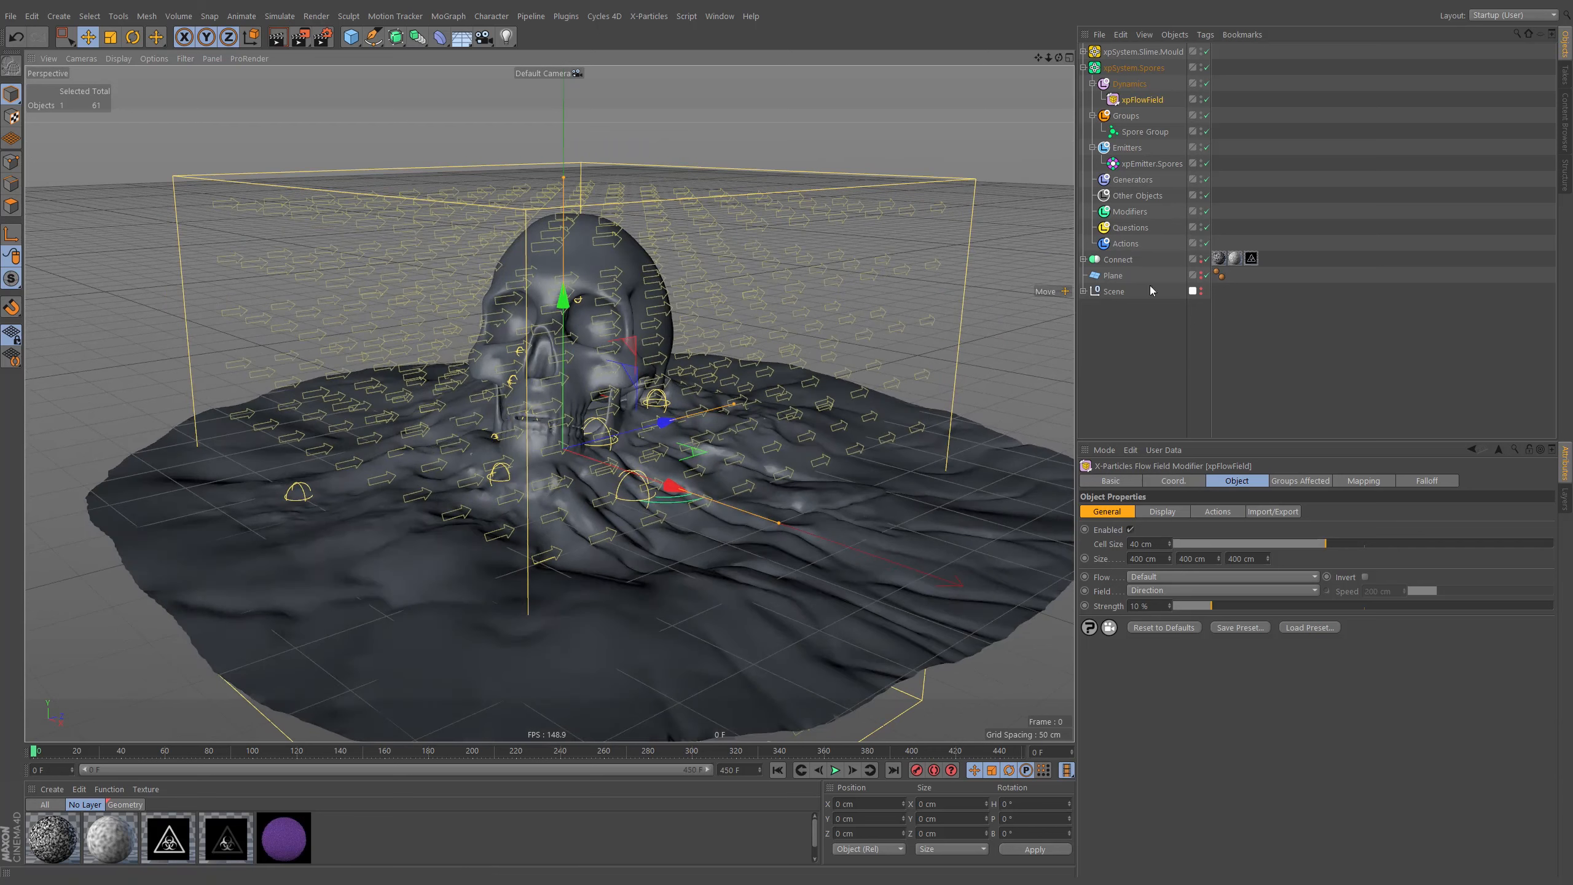
Keep the xpFlowField's field as Direction and set its flow to Random
{"action": "left_click", "coordinate": [1171, 591]}
{"action": "left_click", "coordinate": [1120, 595]}
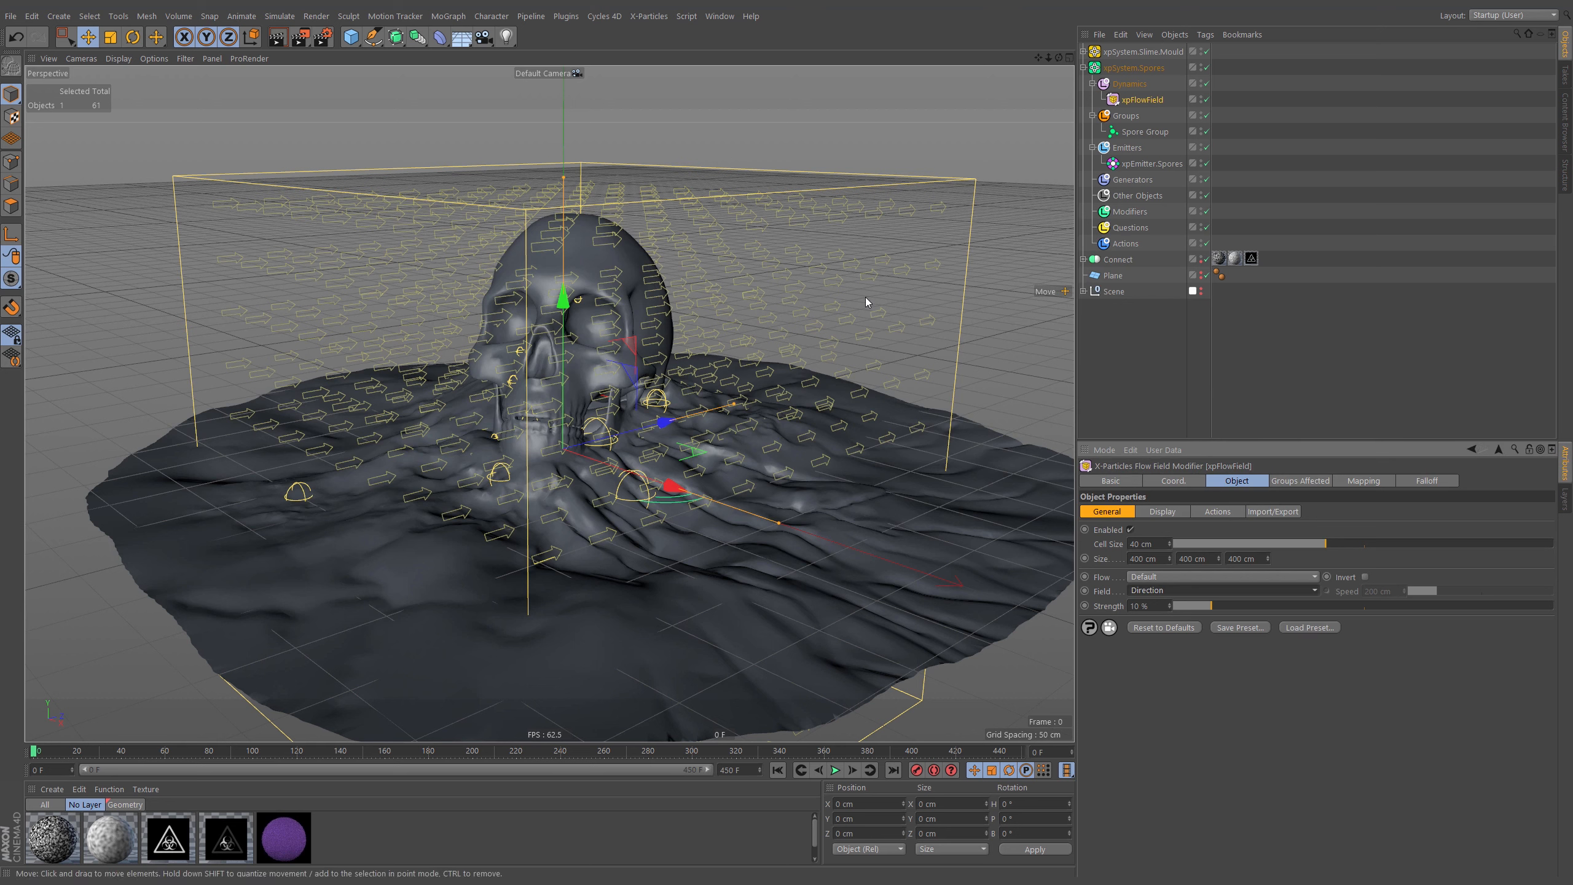
{"action": "left_click", "coordinate": [1159, 577]}
{"action": "left_click", "coordinate": [1165, 594]}
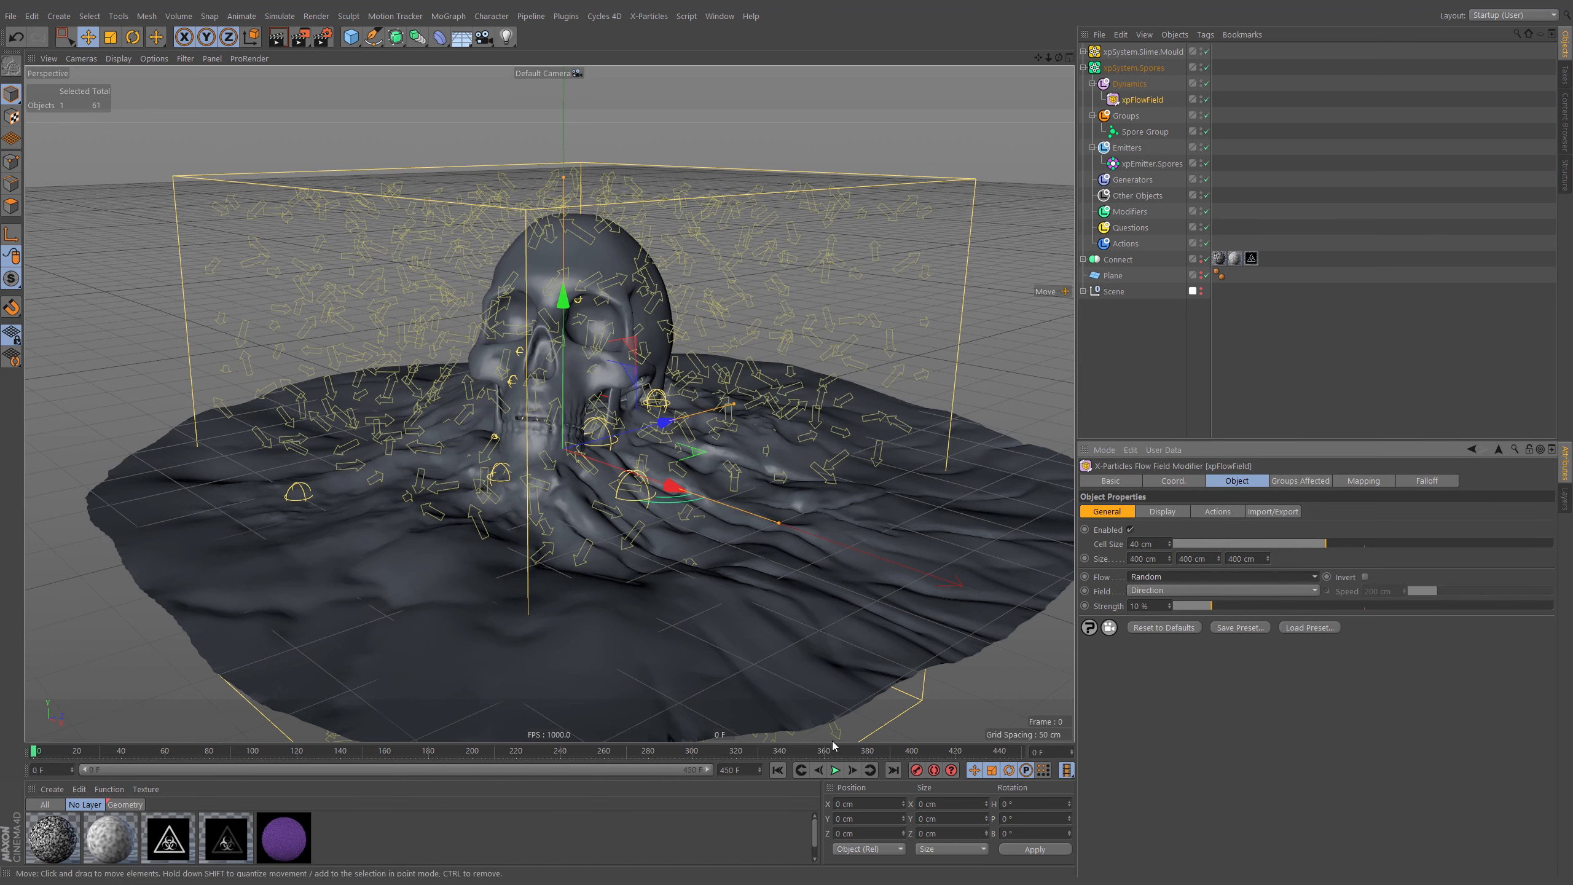
Play the simulation and examine up close how the spores move around the skull's jaw
{"action": "left_click", "coordinate": [836, 770]}
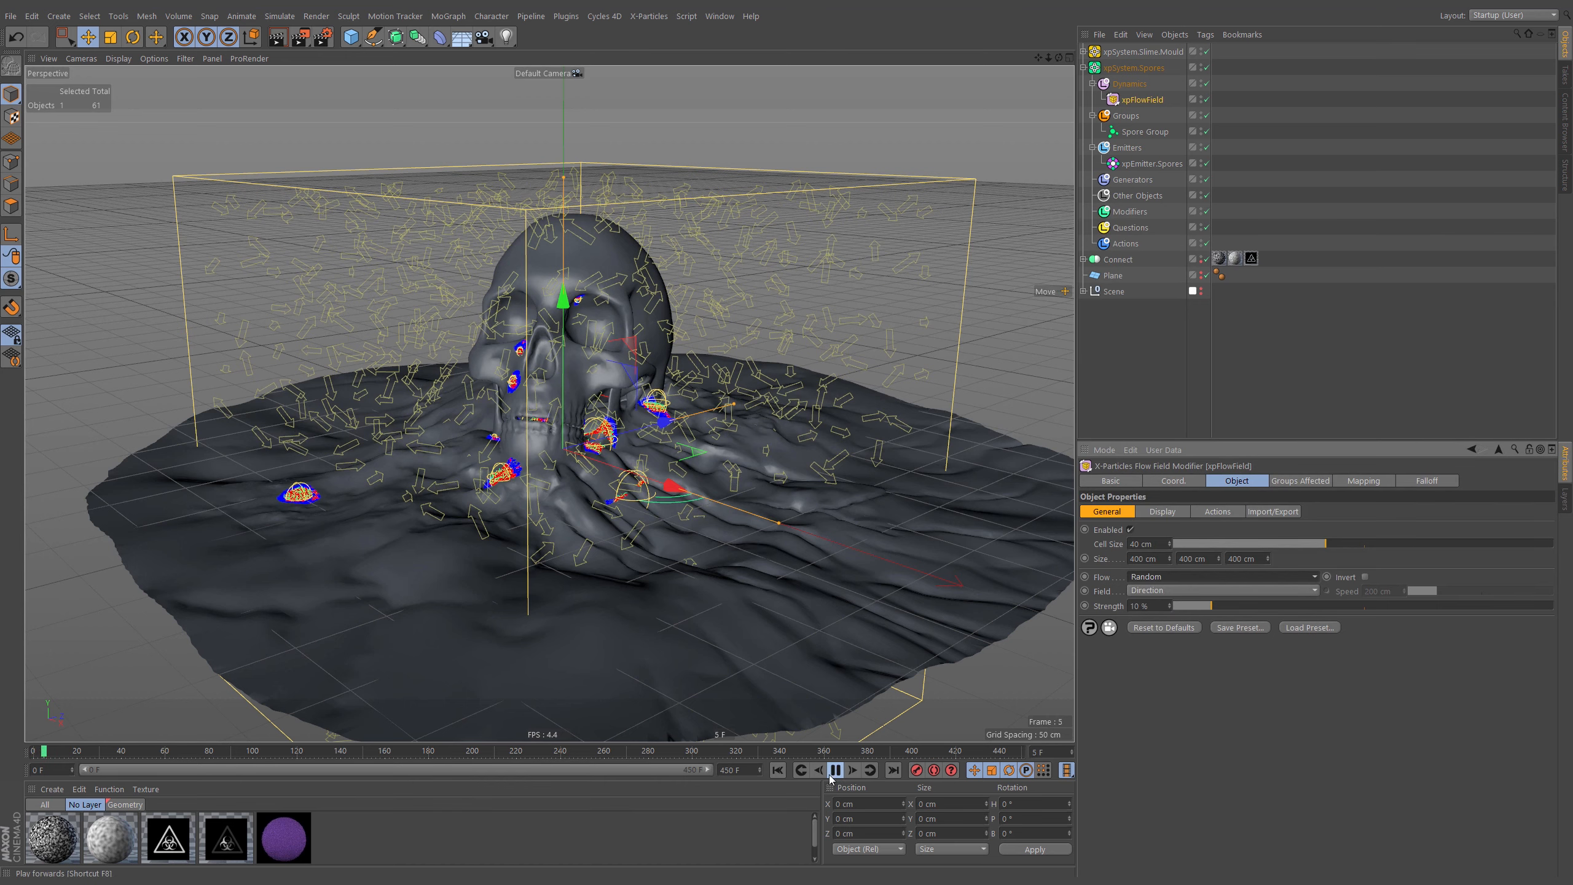
{"action": "right_click_drag", "start_coordinate": [611, 433], "coordinate": [790, 369], "text": "alt"}
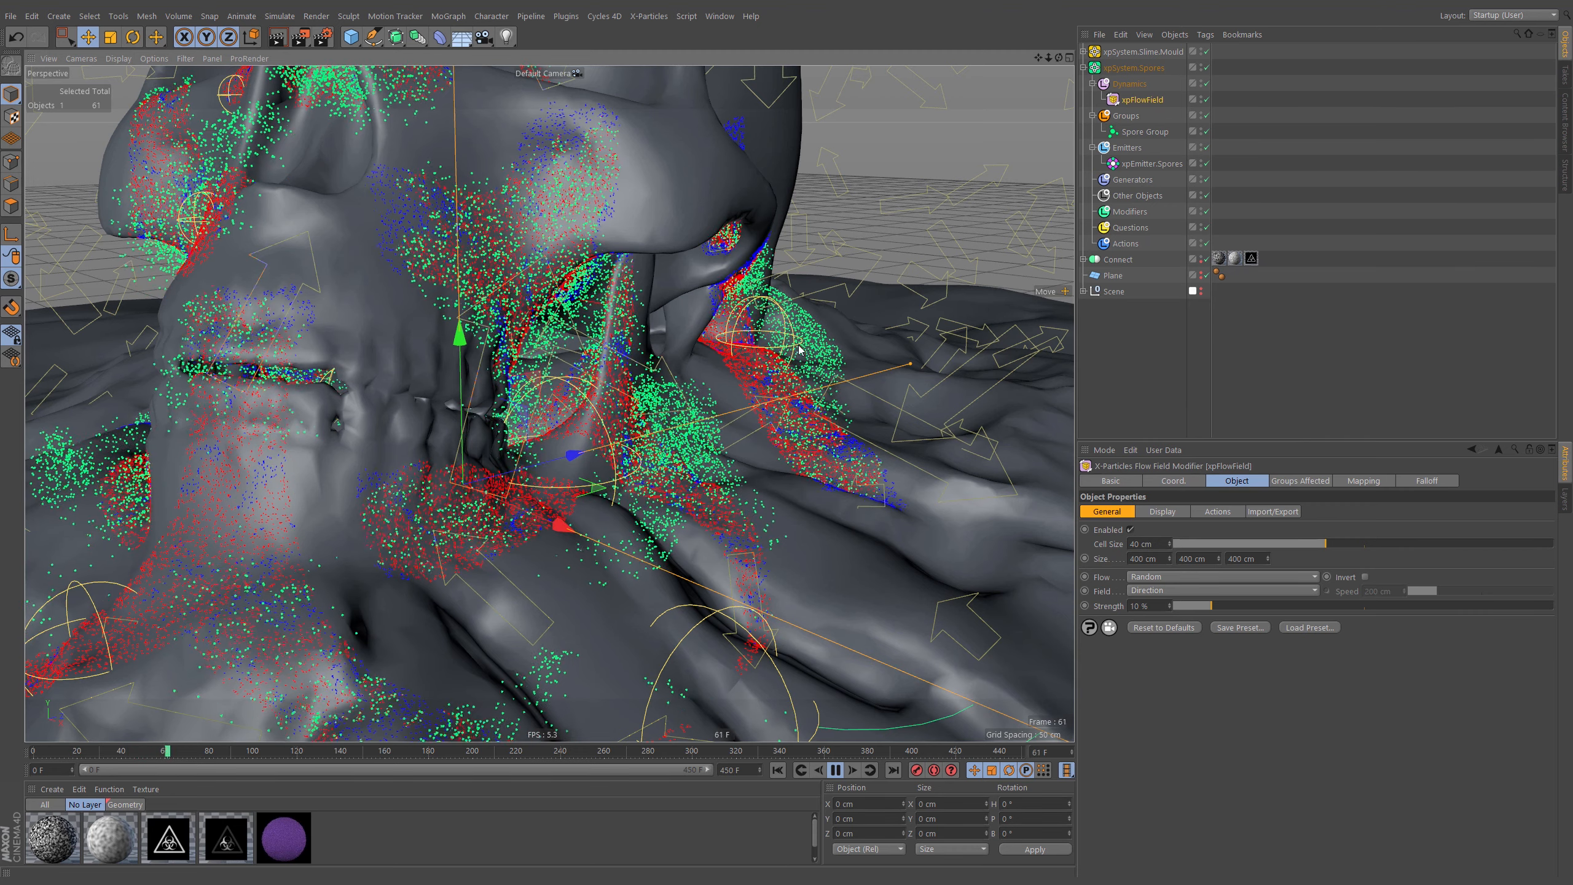
{"action": "key", "text": "space"}
Raise the xpFlowField strength to 87% and replay the simulation from the start
{"action": "left_click_drag", "start_coordinate": [1335, 605], "coordinate": [1506, 612]}
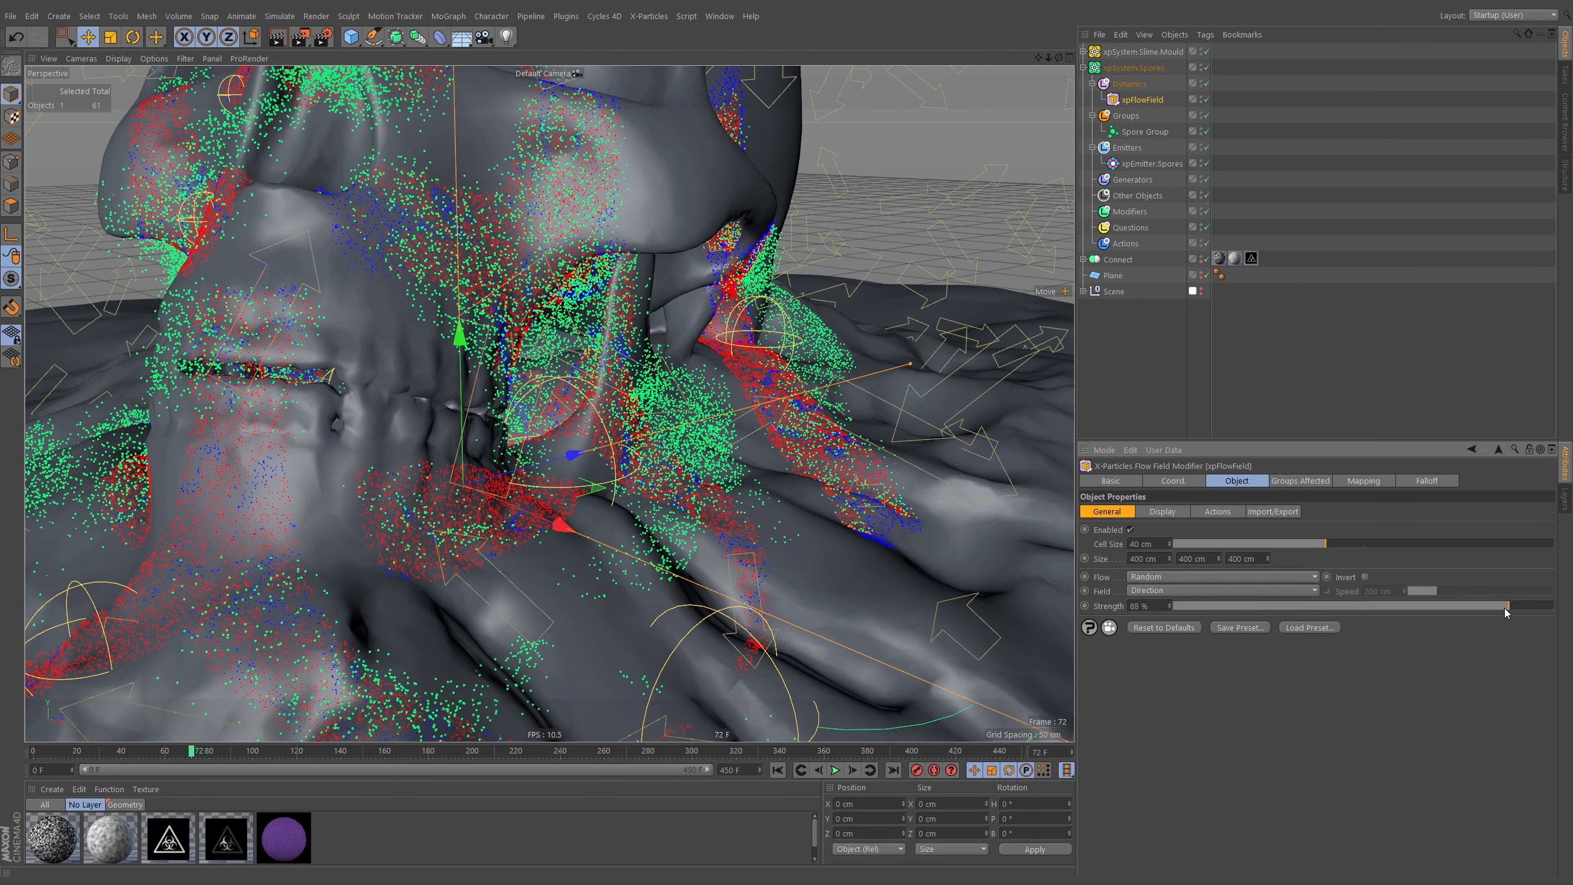
{"action": "left_click", "coordinate": [777, 770]}
{"action": "left_click", "coordinate": [835, 769]}
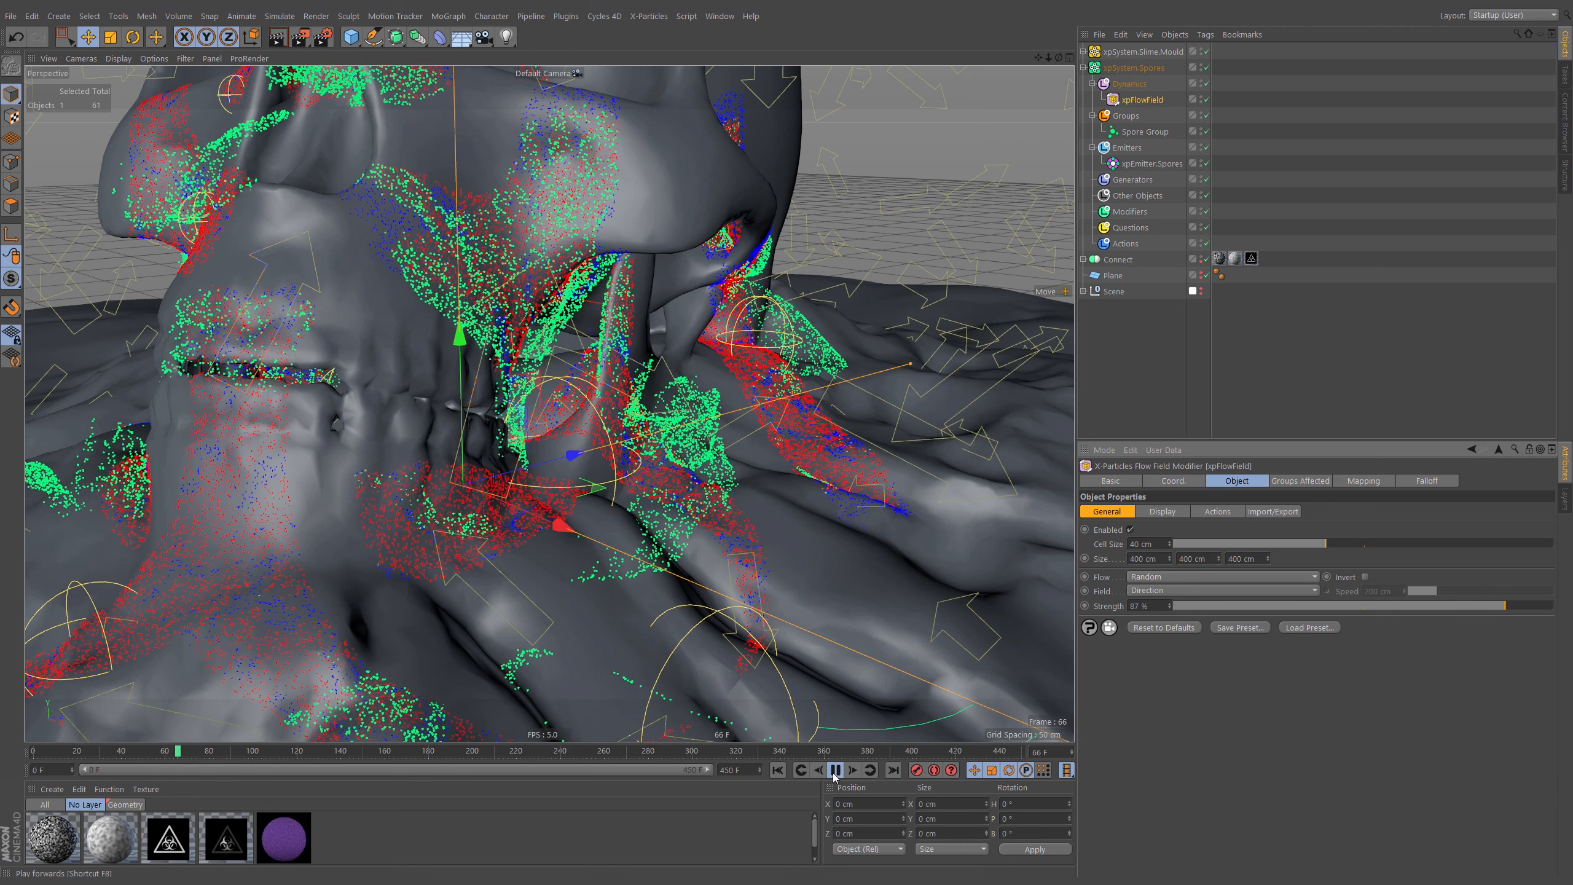
{"action": "key", "text": "F8"}
Return to the first frame and raise the xpFlowField along Y to about 56.8 cm
{"action": "right_click_drag", "start_coordinate": [788, 418], "coordinate": [548, 414], "text": "alt"}
{"action": "middle_click_drag", "start_coordinate": [548, 414], "coordinate": [611, 353], "text": "alt"}
{"action": "right_click_drag", "start_coordinate": [610, 353], "coordinate": [723, 374], "text": "alt"}
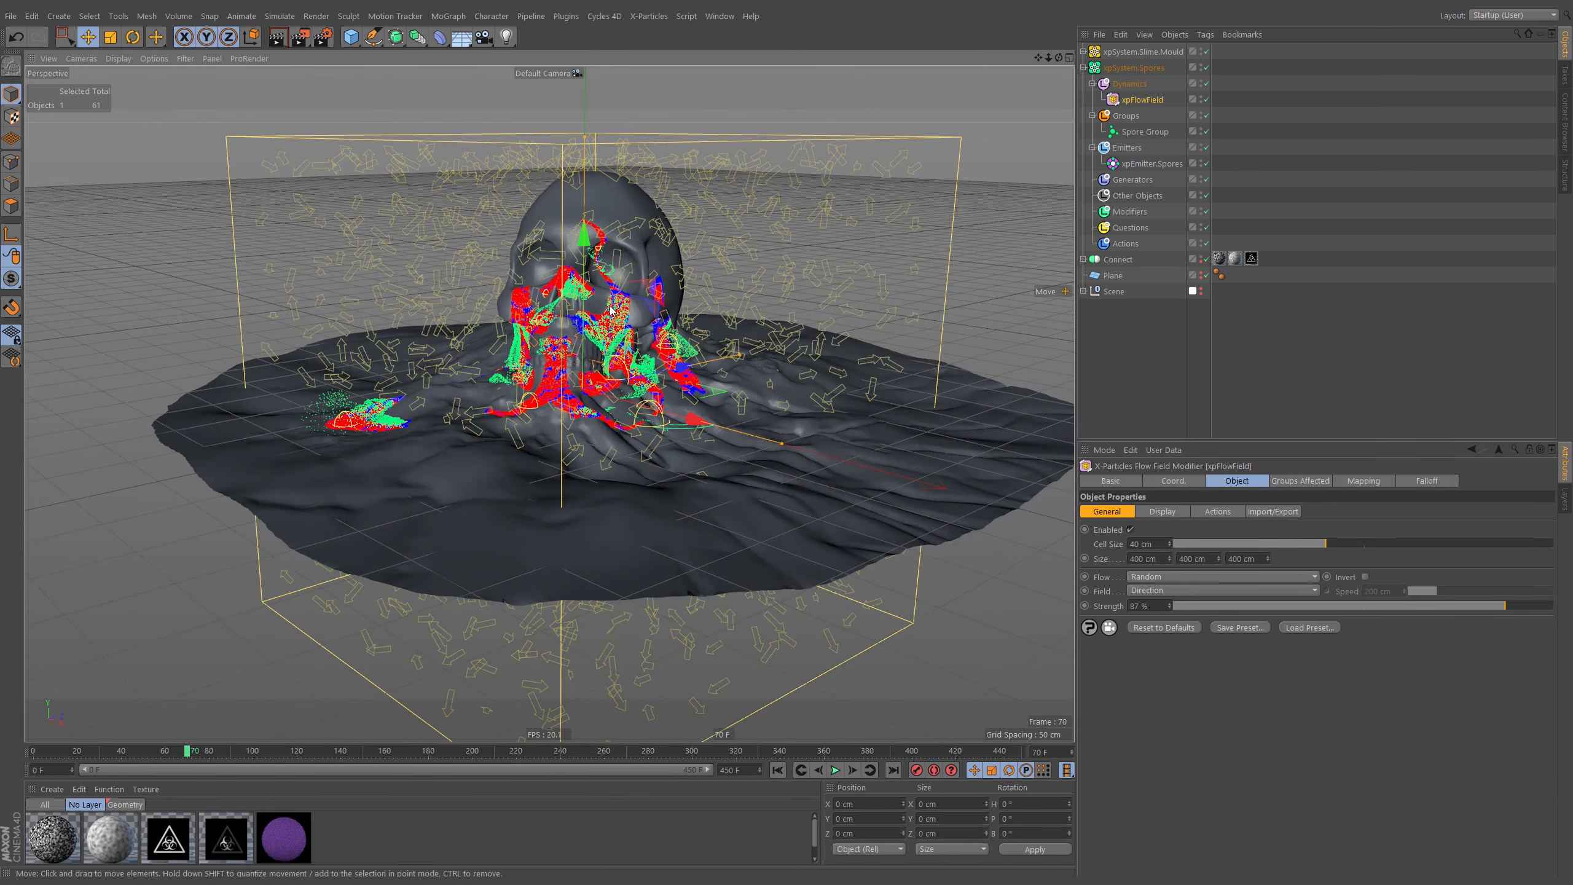
{"action": "left_click", "coordinate": [777, 769]}
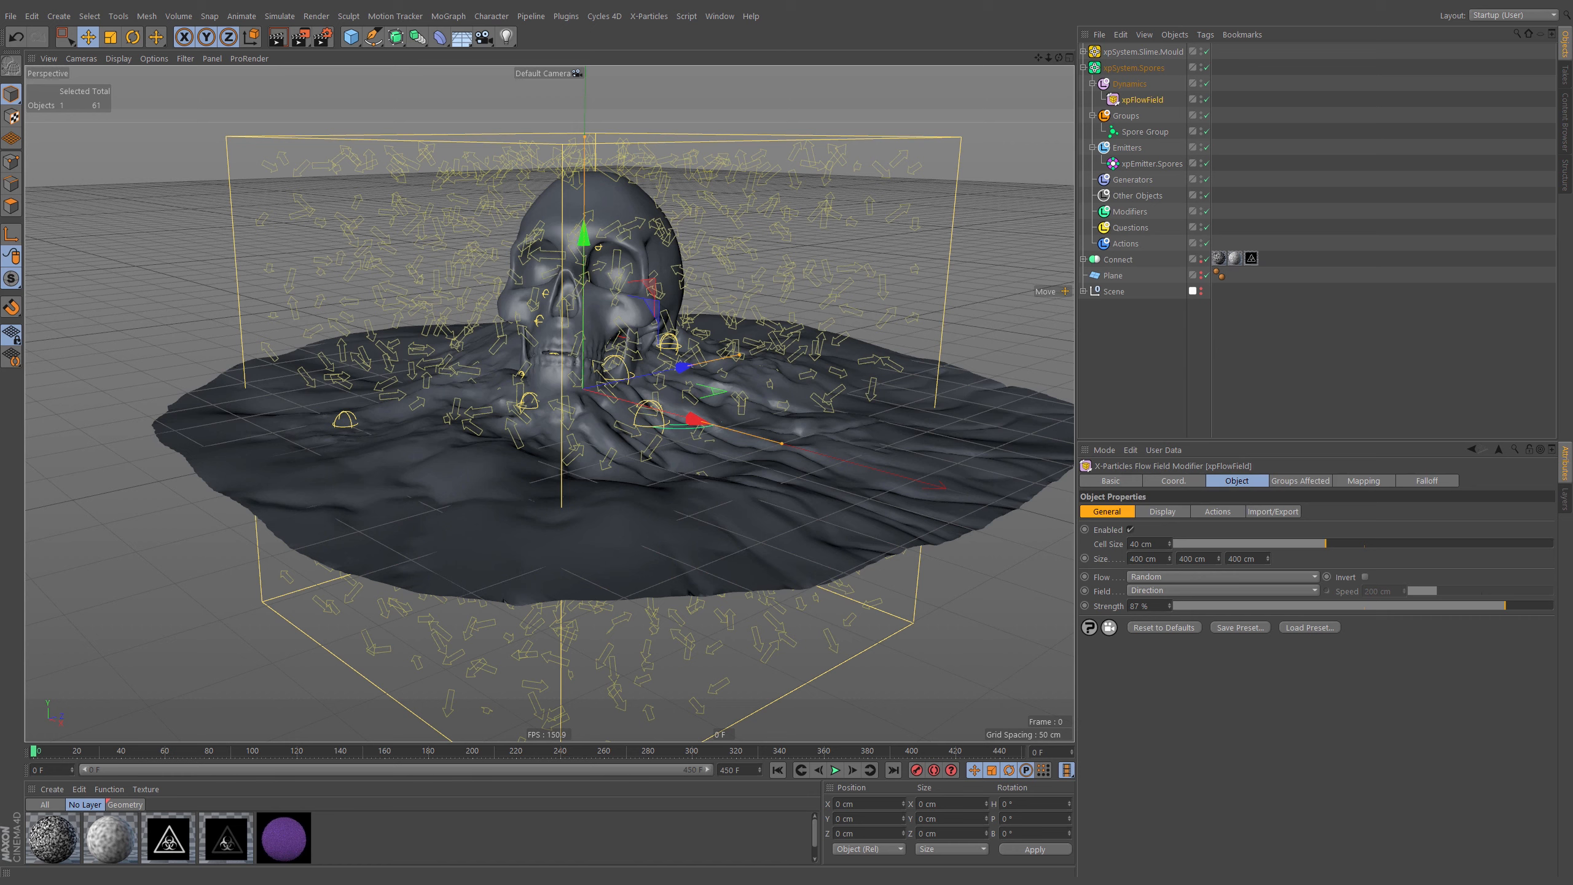
{"action": "left_click_drag", "start_coordinate": [583, 238], "coordinate": [586, 180]}
{"action": "left_click_drag", "start_coordinate": [719, 482], "coordinate": [717, 445], "text": "alt"}
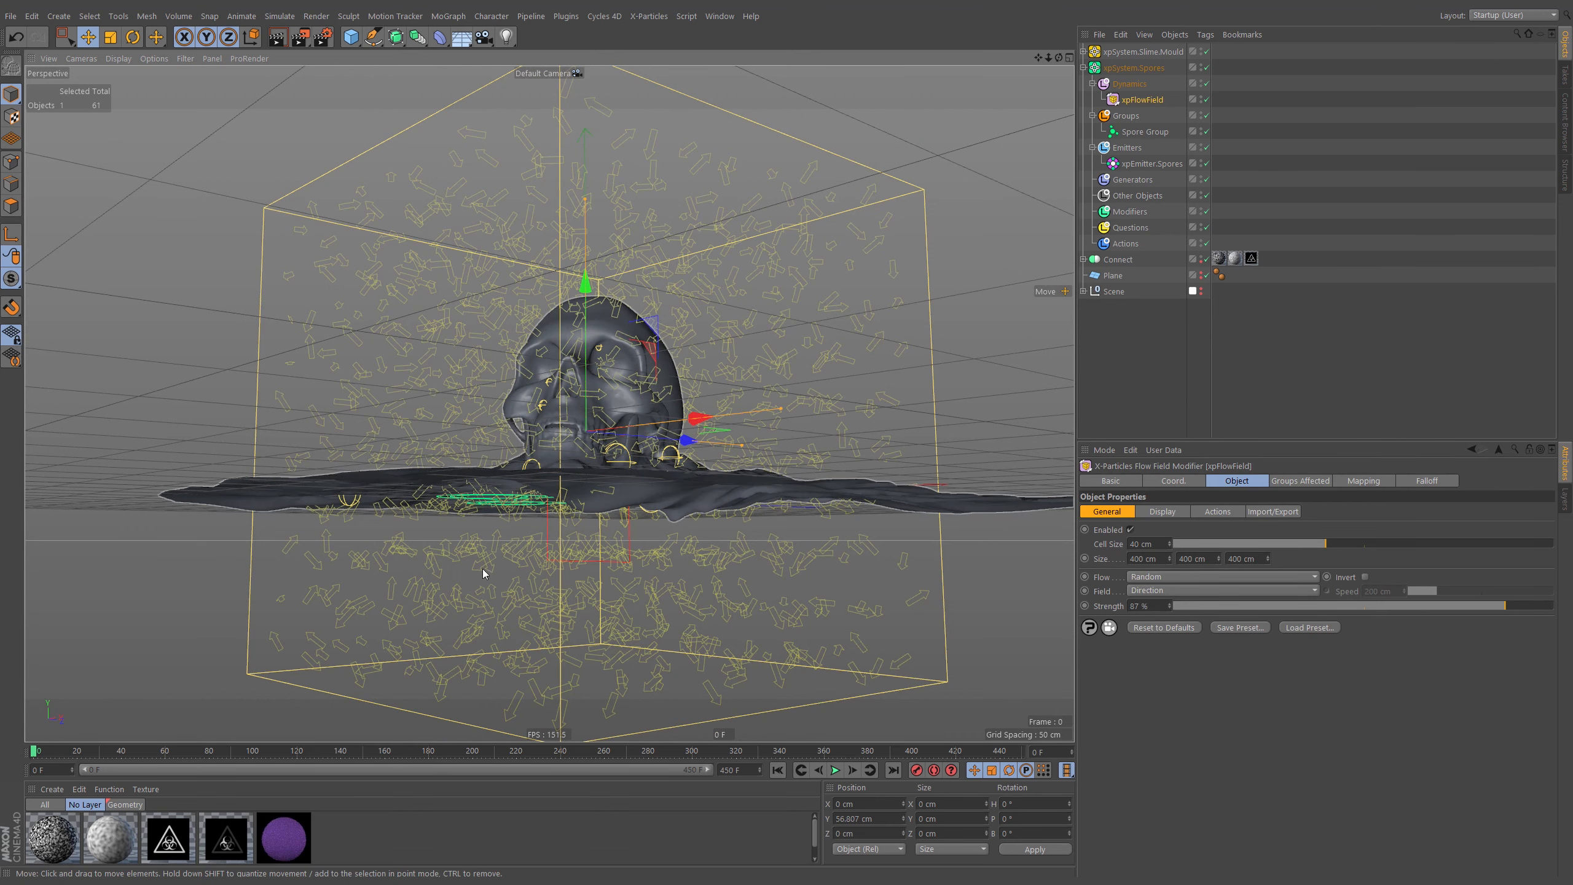
{"action": "left_click_drag", "start_coordinate": [575, 578], "coordinate": [620, 372], "text": "alt"}
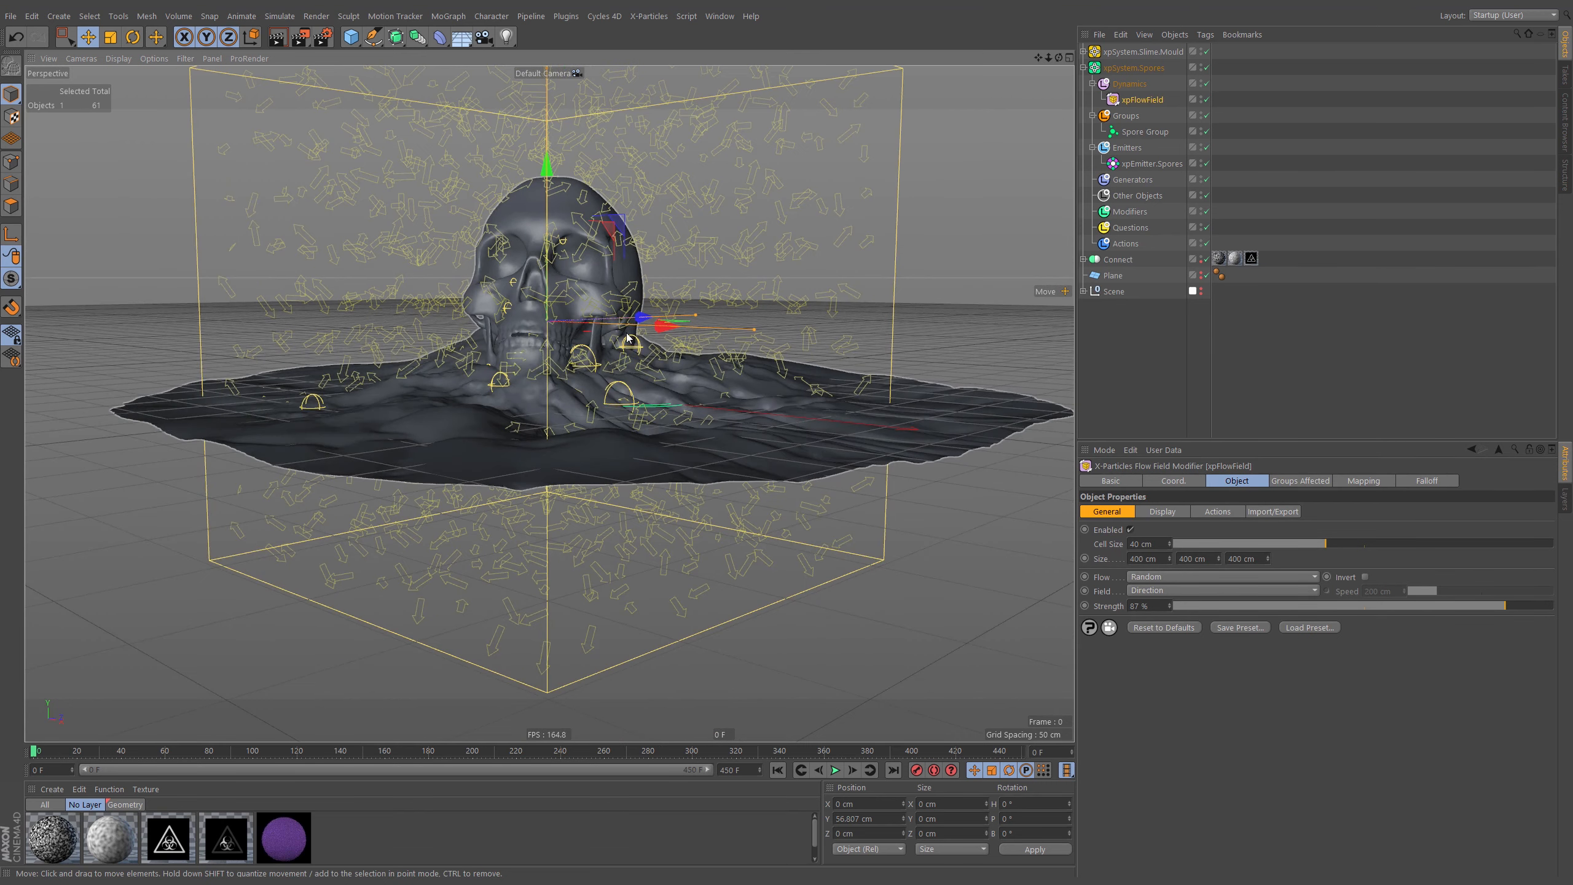
{"action": "middle_click_drag", "start_coordinate": [627, 339], "coordinate": [618, 397], "text": "alt"}
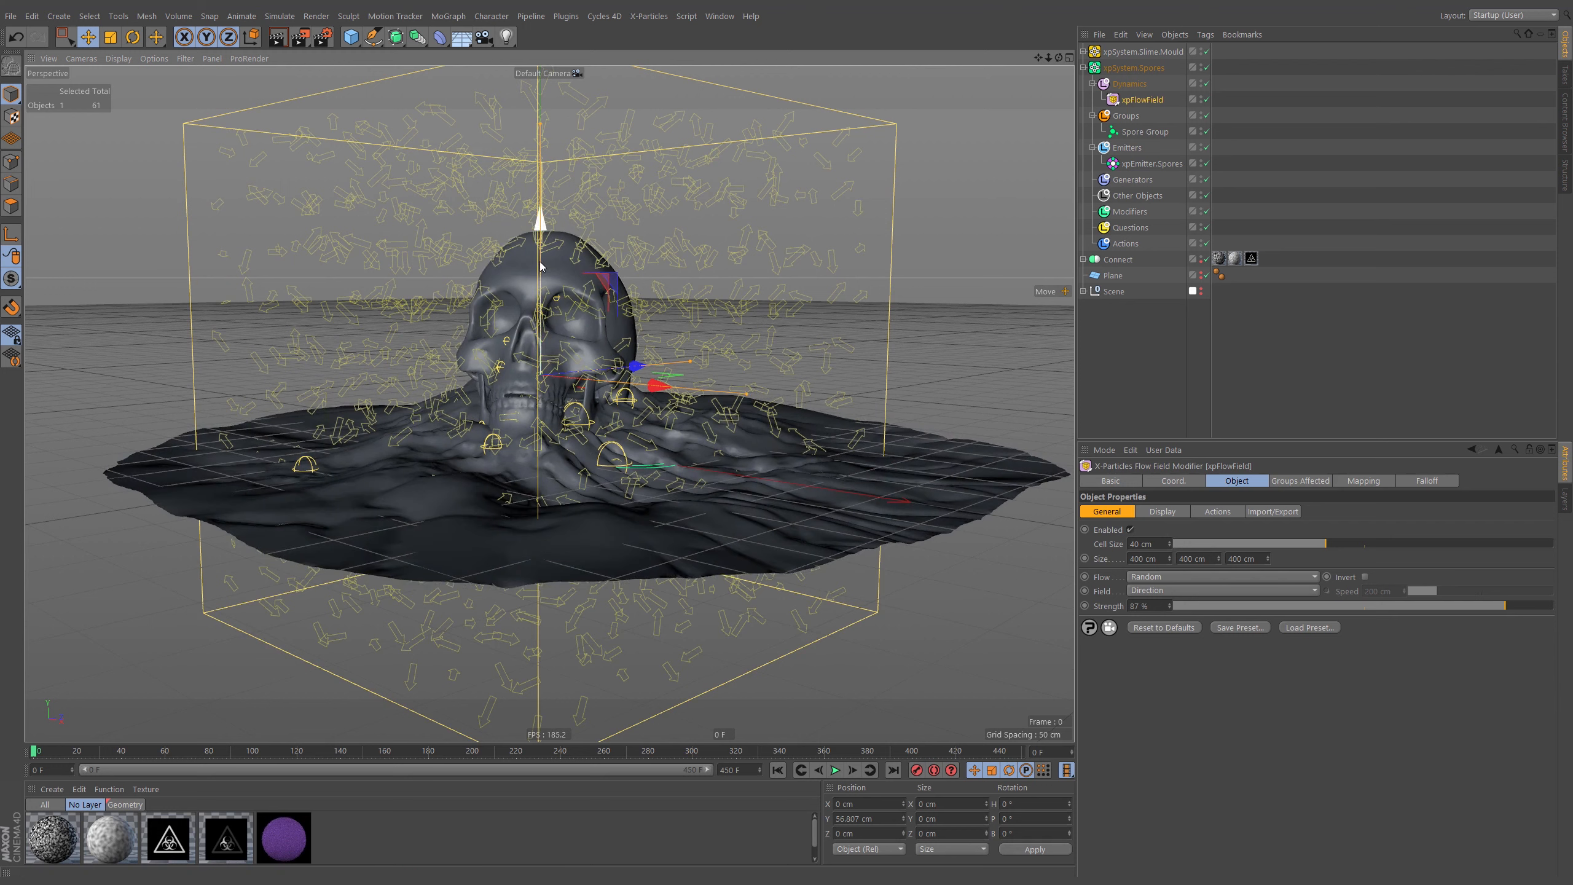
Raise the xpFlowField along Y to about 94.3 cm and reduce its box height to about 215 cm
{"action": "left_click_drag", "start_coordinate": [539, 273], "coordinate": [539, 217]}
{"action": "middle_click_drag", "start_coordinate": [543, 76], "coordinate": [556, 115], "text": "alt"}
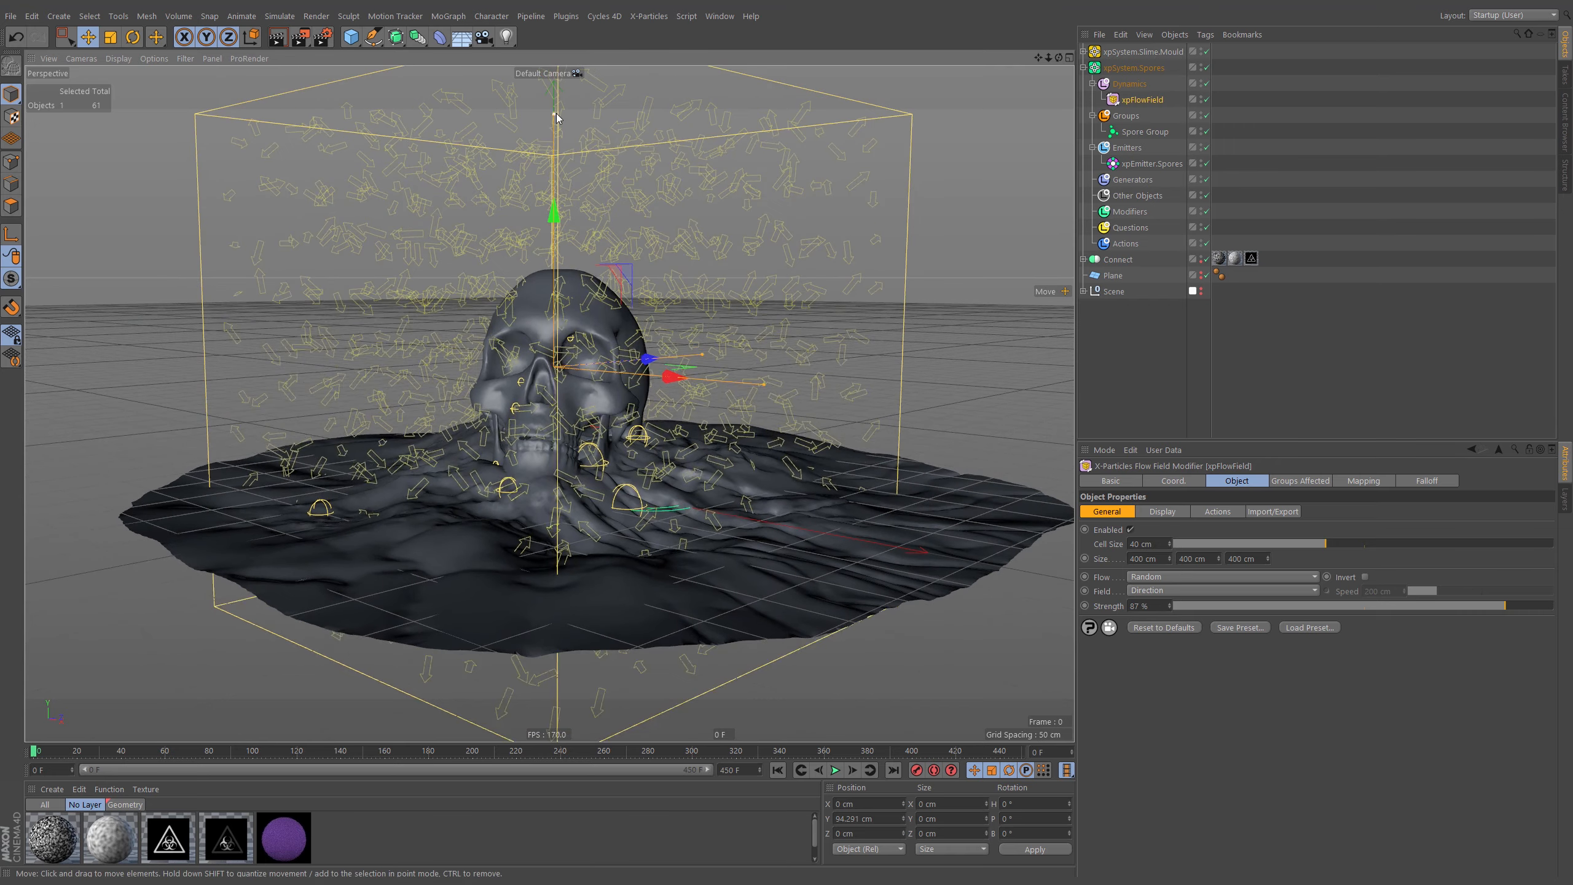
{"action": "left_click_drag", "start_coordinate": [556, 118], "coordinate": [570, 222]}
Rotate the xpFlowField's heading to about 29.4°
{"action": "mouse_move", "coordinate": [648, 397]}
{"action": "left_mouse_down", "text": "alt"}
{"action": "mouse_move", "coordinate": [663, 447]}
{"action": "mouse_move", "coordinate": [638, 442]}
{"action": "mouse_move", "coordinate": [624, 409]}
{"action": "mouse_move", "coordinate": [644, 399]}
{"action": "left_mouse_up", "text": "alt"}
{"action": "key", "text": "r"}
{"action": "left_click_drag", "start_coordinate": [585, 472], "coordinate": [625, 444], "text": "alt"}
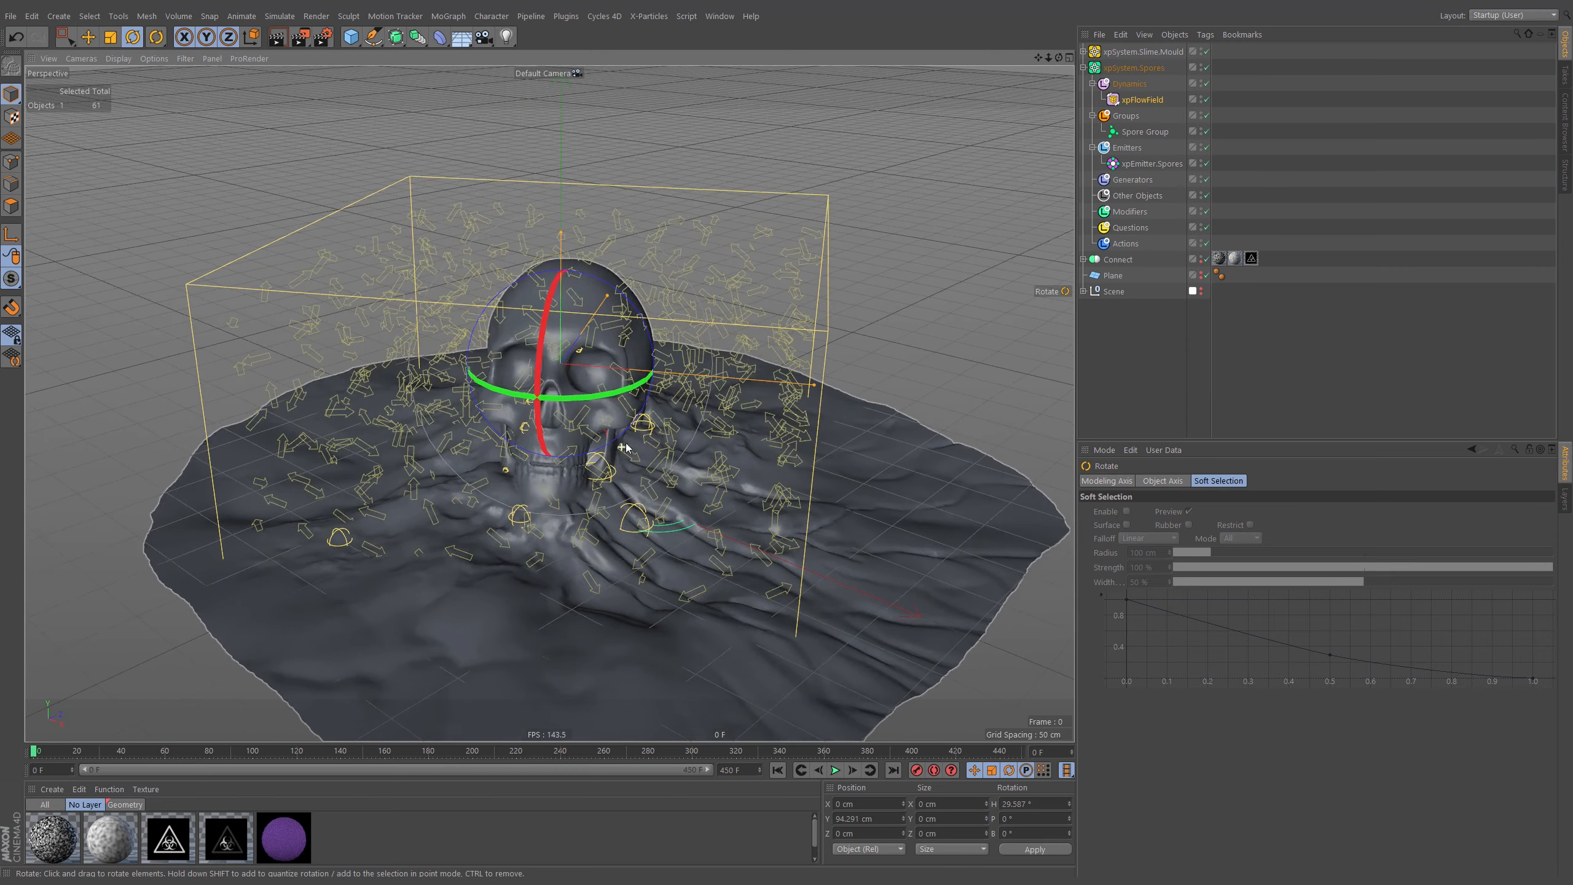
Show textures in the viewport and fine-tune the xpFlowField's heading to about 31.2°
{"action": "left_click", "coordinate": [186, 60]}
{"action": "mouse_move", "coordinate": [160, 60]}
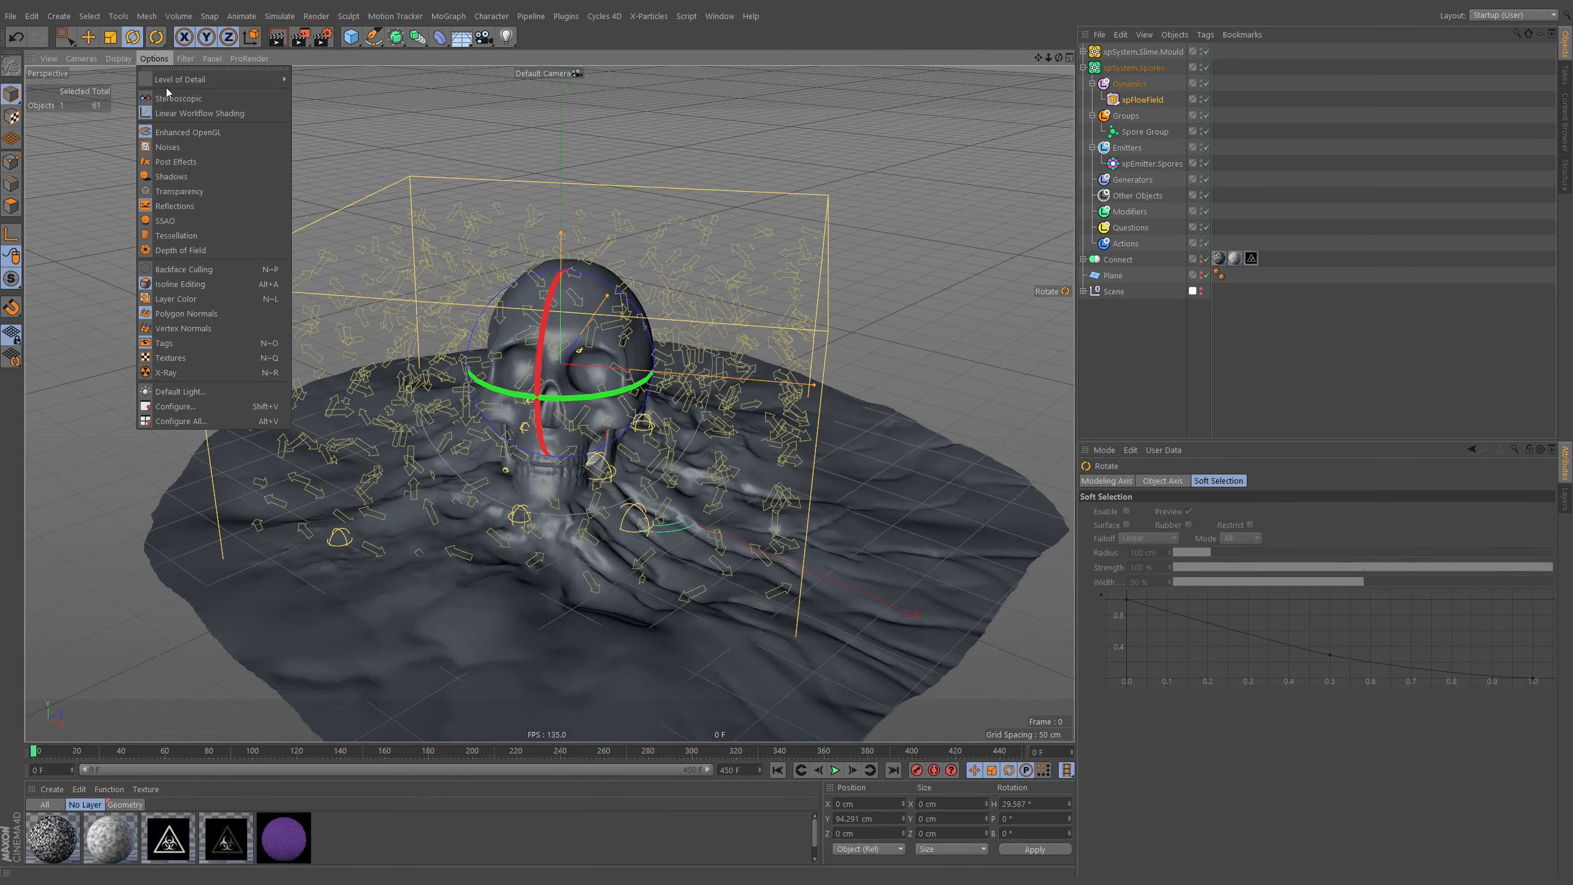
{"action": "left_click", "coordinate": [189, 358]}
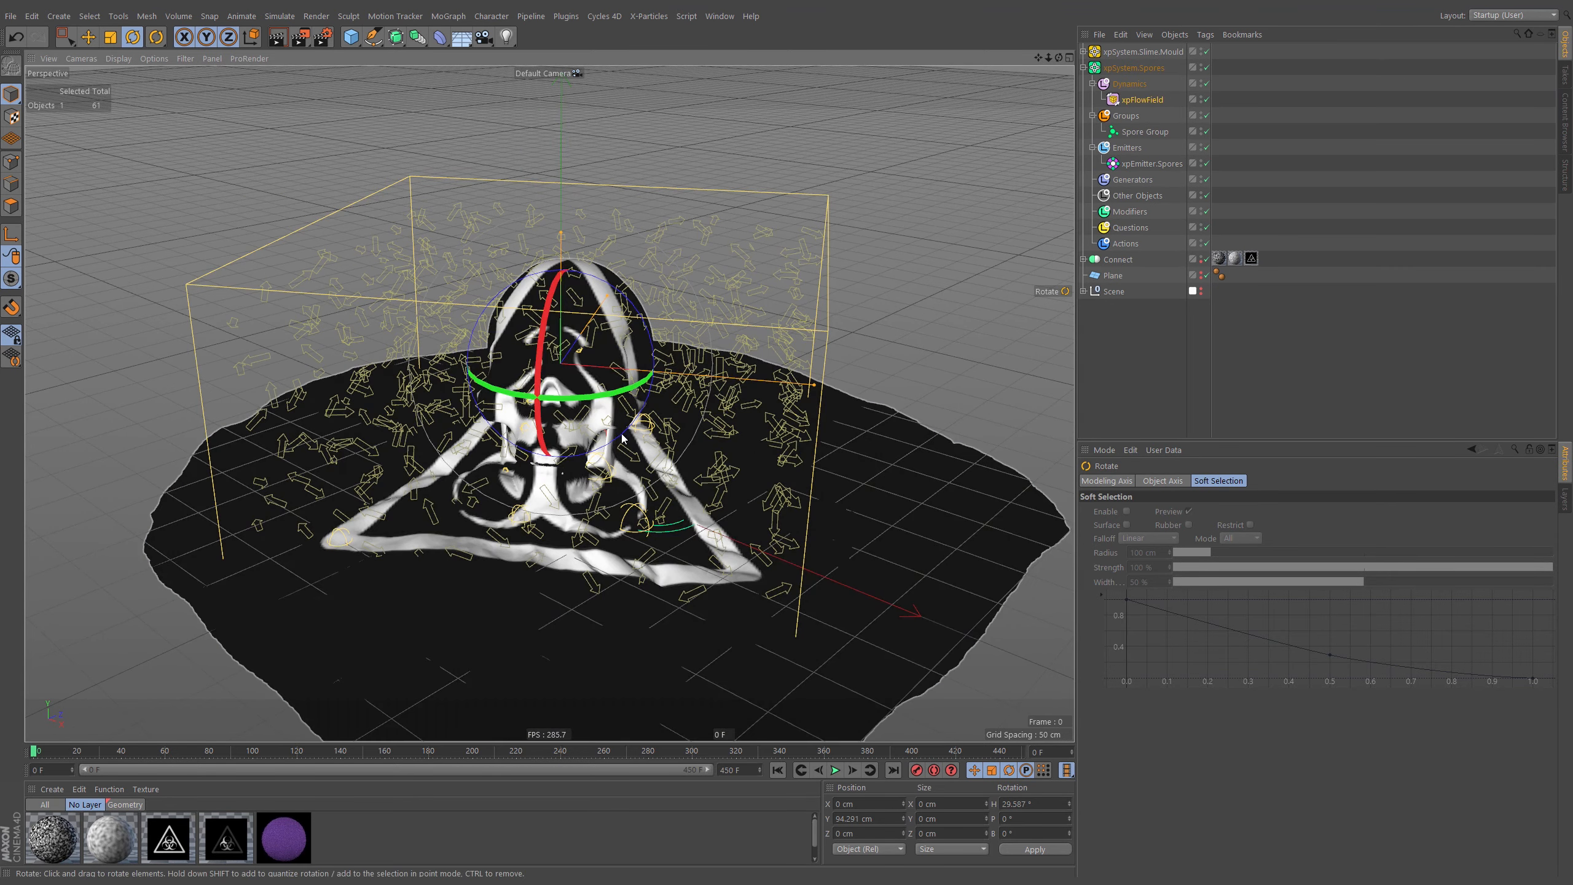
{"action": "middle_click_drag", "start_coordinate": [622, 436], "coordinate": [671, 368], "text": "alt"}
{"action": "left_click_drag", "start_coordinate": [655, 327], "coordinate": [674, 320]}
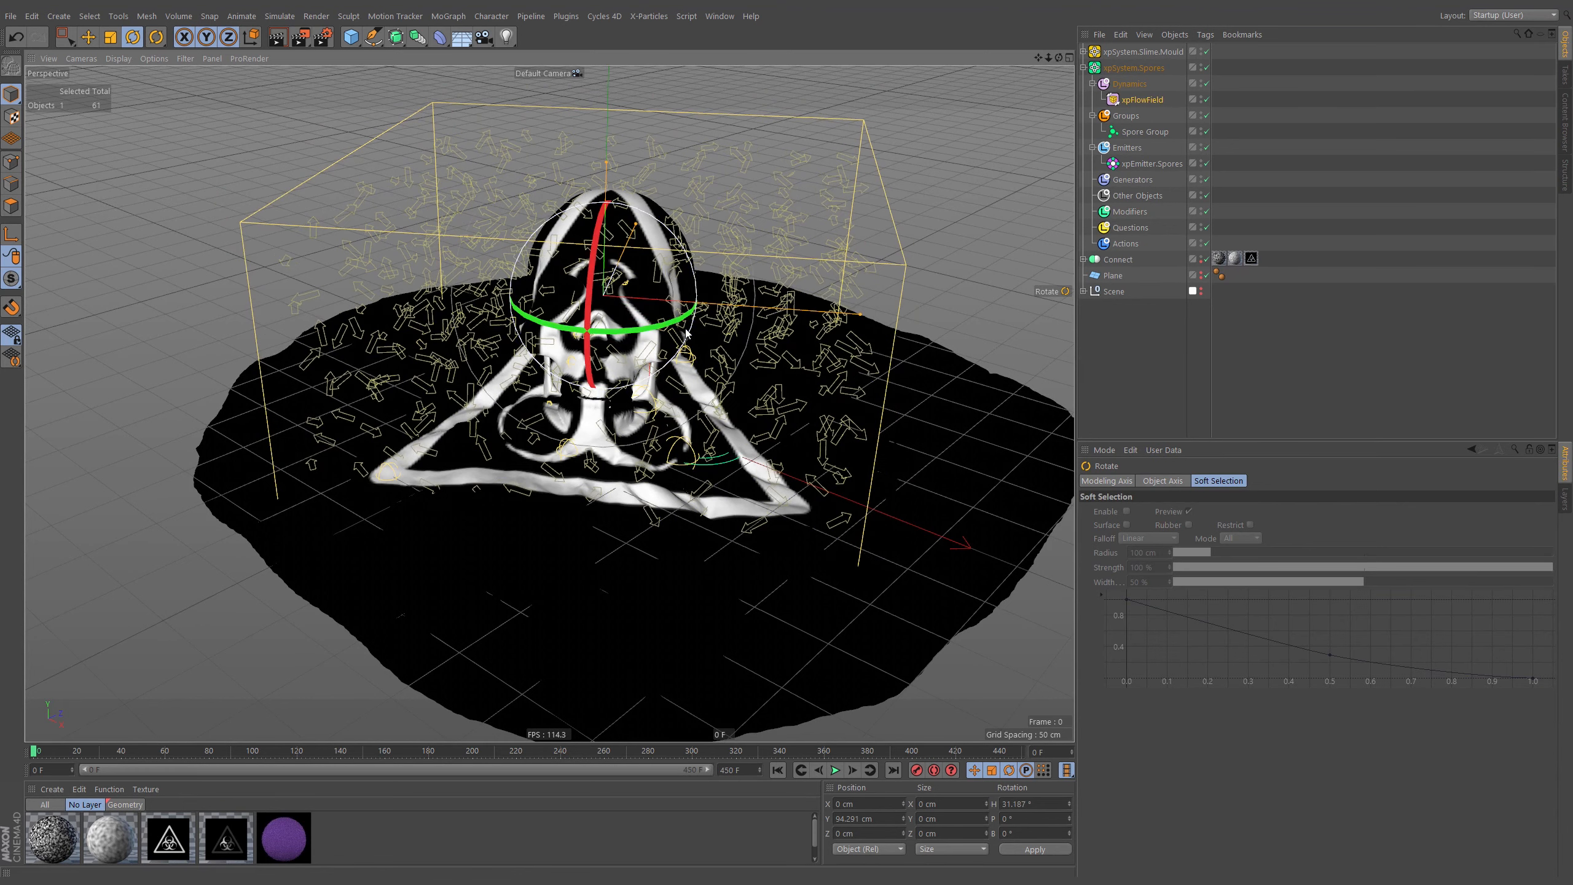
Narrow the xpFlowField box to about 360.5 cm and position it at about X 33.1, Y 92.4, Z -34.6 cm around the skull
{"action": "left_click_drag", "start_coordinate": [859, 316], "coordinate": [783, 321]}
{"action": "key", "text": "e"}
{"action": "left_click_drag", "start_coordinate": [670, 385], "coordinate": [692, 359], "text": "alt"}
{"action": "left_click_drag", "start_coordinate": [774, 304], "coordinate": [777, 309]}
{"action": "left_click_drag", "start_coordinate": [735, 362], "coordinate": [671, 385], "text": "alt"}
{"action": "left_click_drag", "start_coordinate": [659, 265], "coordinate": [623, 286]}
{"action": "left_click_drag", "start_coordinate": [579, 360], "coordinate": [671, 311], "text": "alt"}
{"action": "left_click_drag", "start_coordinate": [706, 331], "coordinate": [652, 349], "text": "alt"}
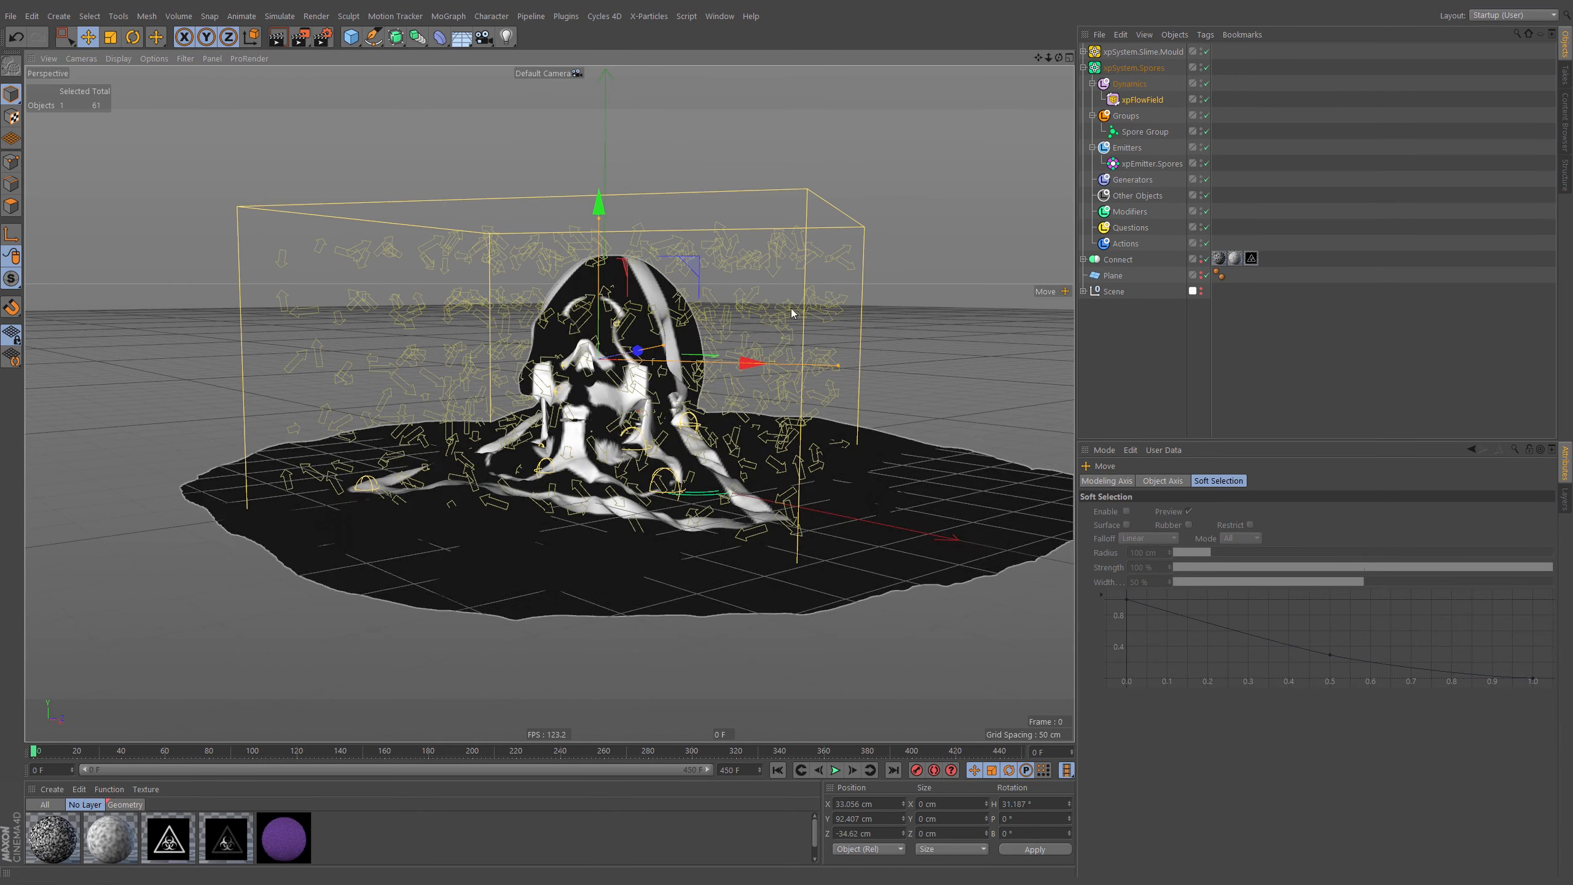
Set the xpFlowField's flow to Surface Normal and pick the Connect object as its source surface
{"action": "left_click", "coordinate": [1142, 101]}
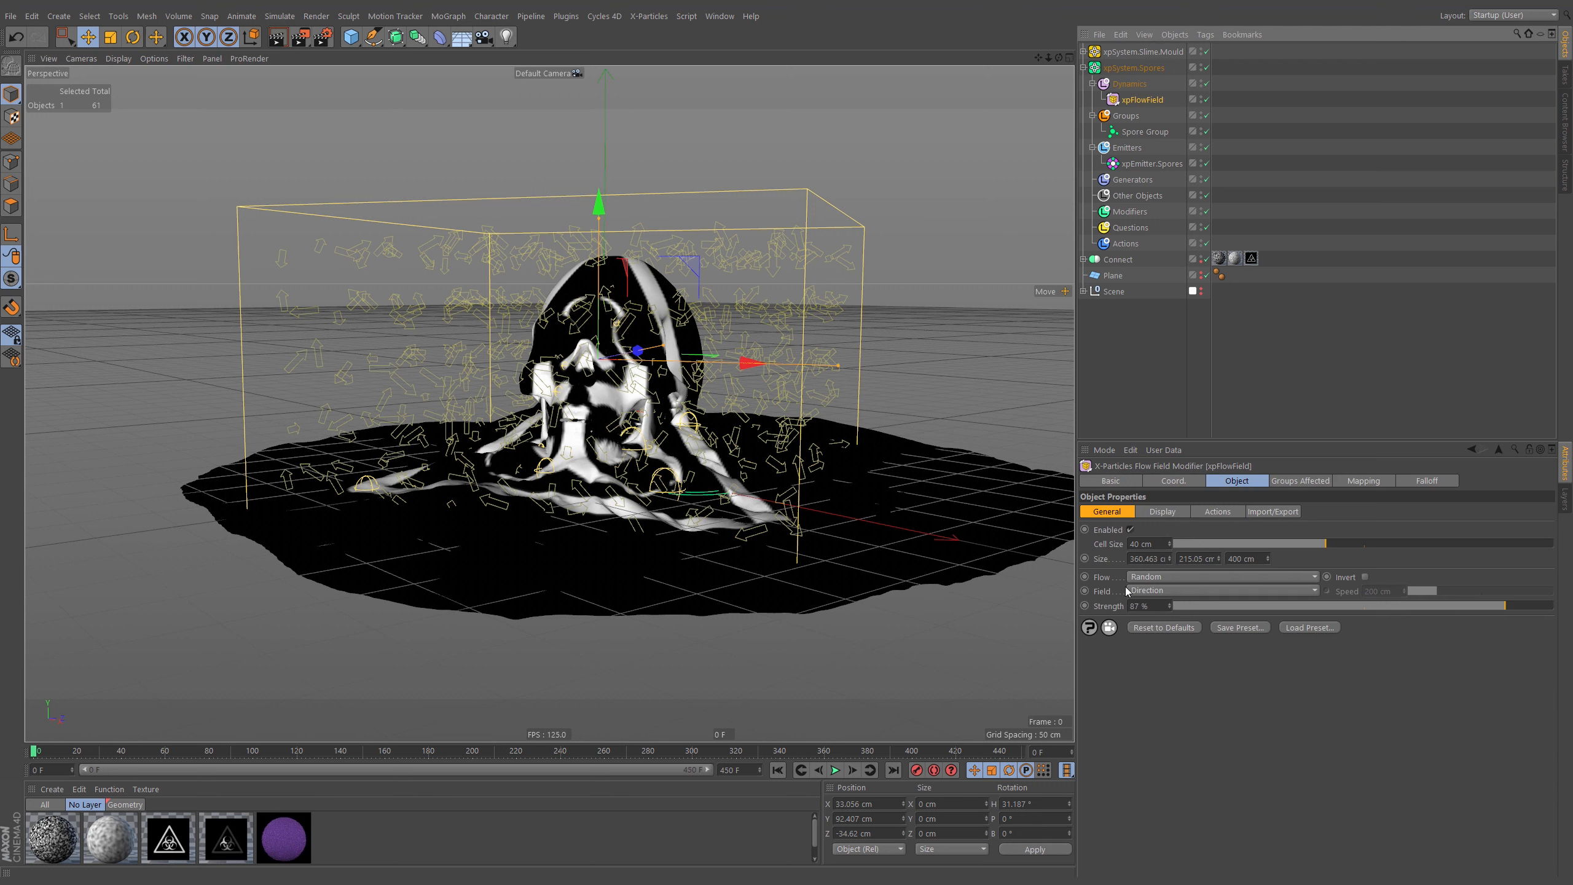
{"action": "left_click", "coordinate": [1153, 577]}
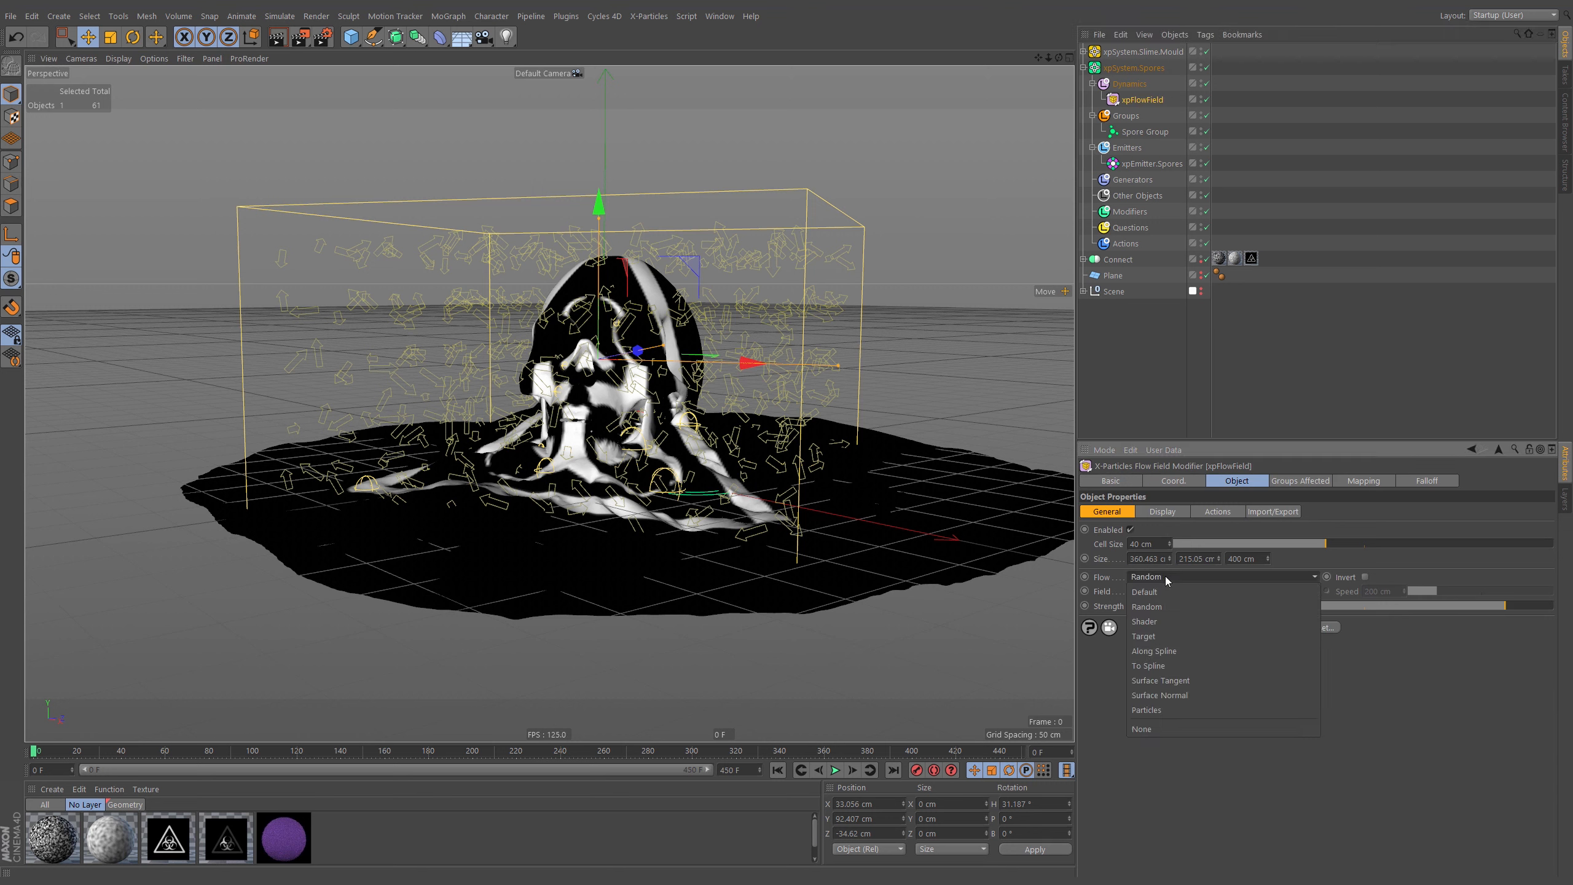
{"action": "left_click", "coordinate": [1190, 699]}
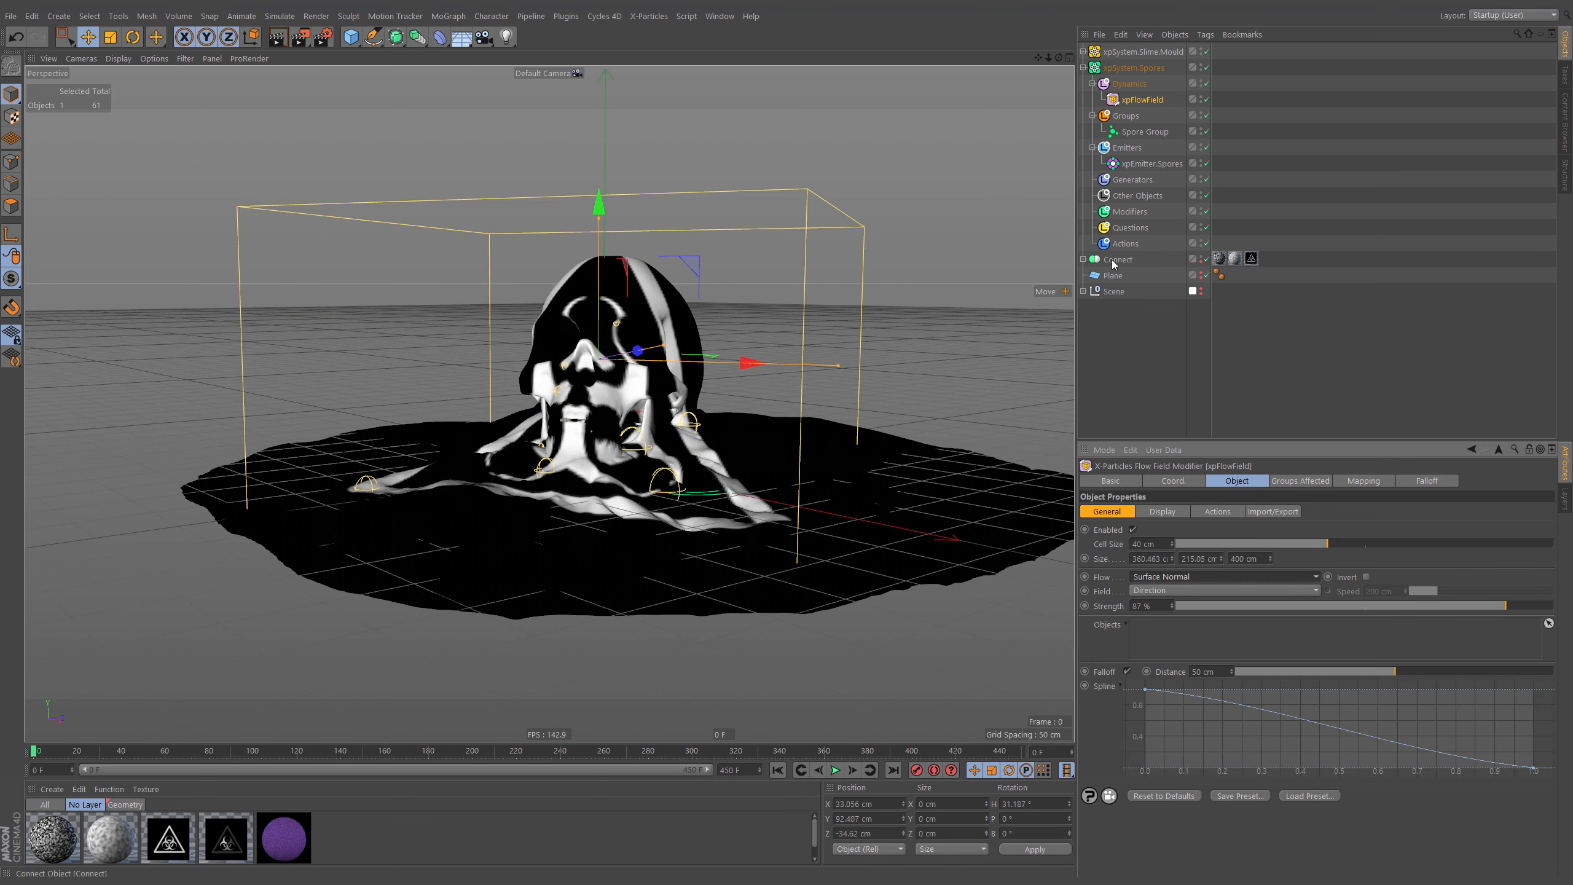
{"action": "left_click", "coordinate": [1549, 624]}
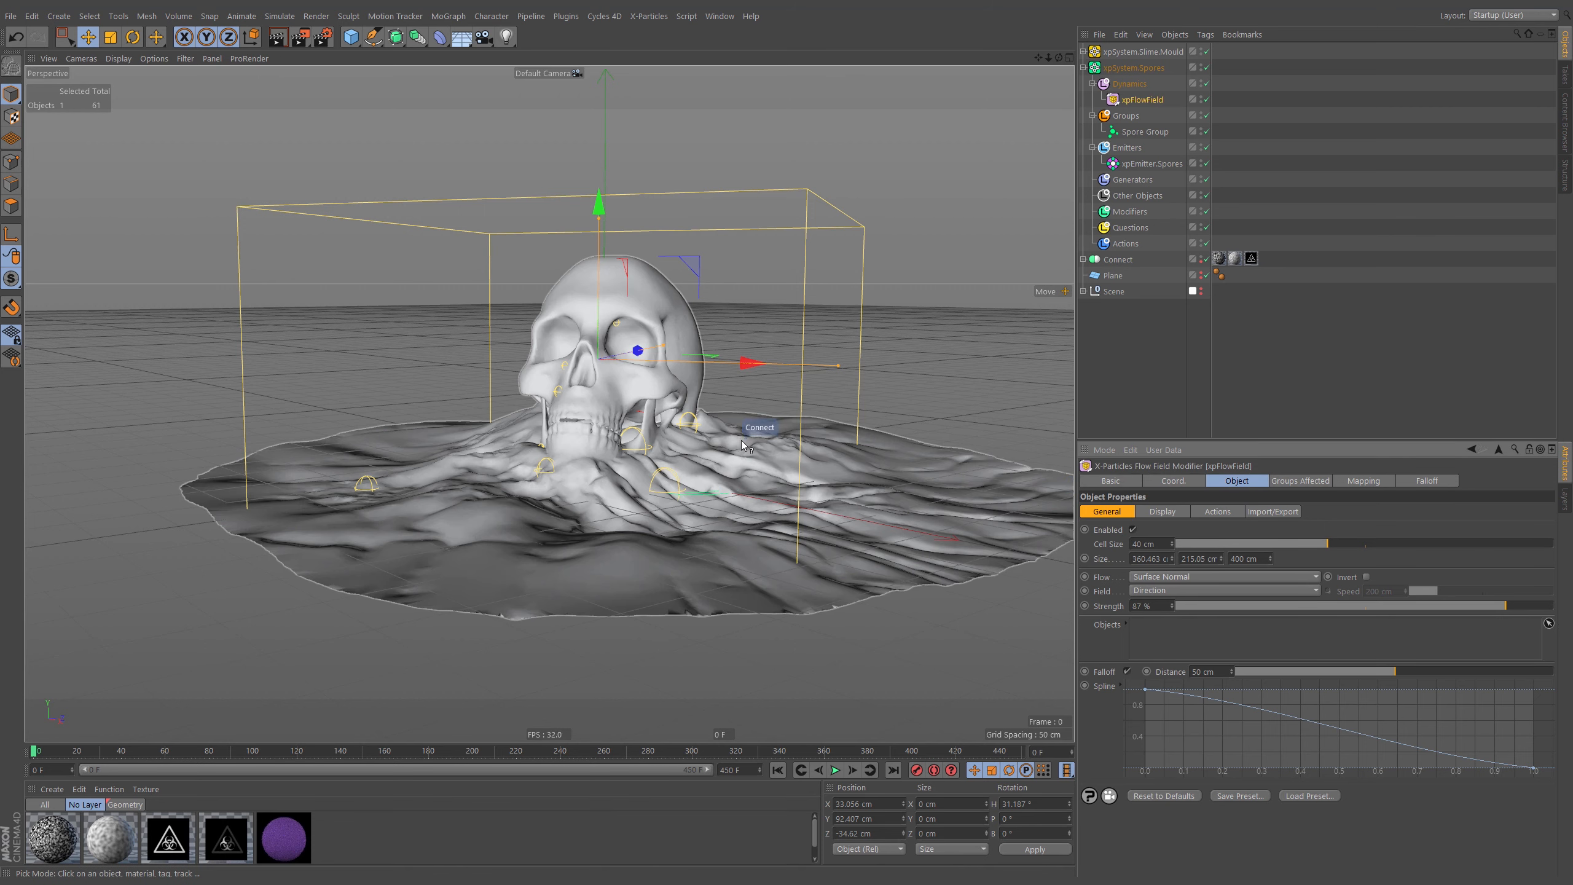
{"action": "left_click", "coordinate": [746, 434]}
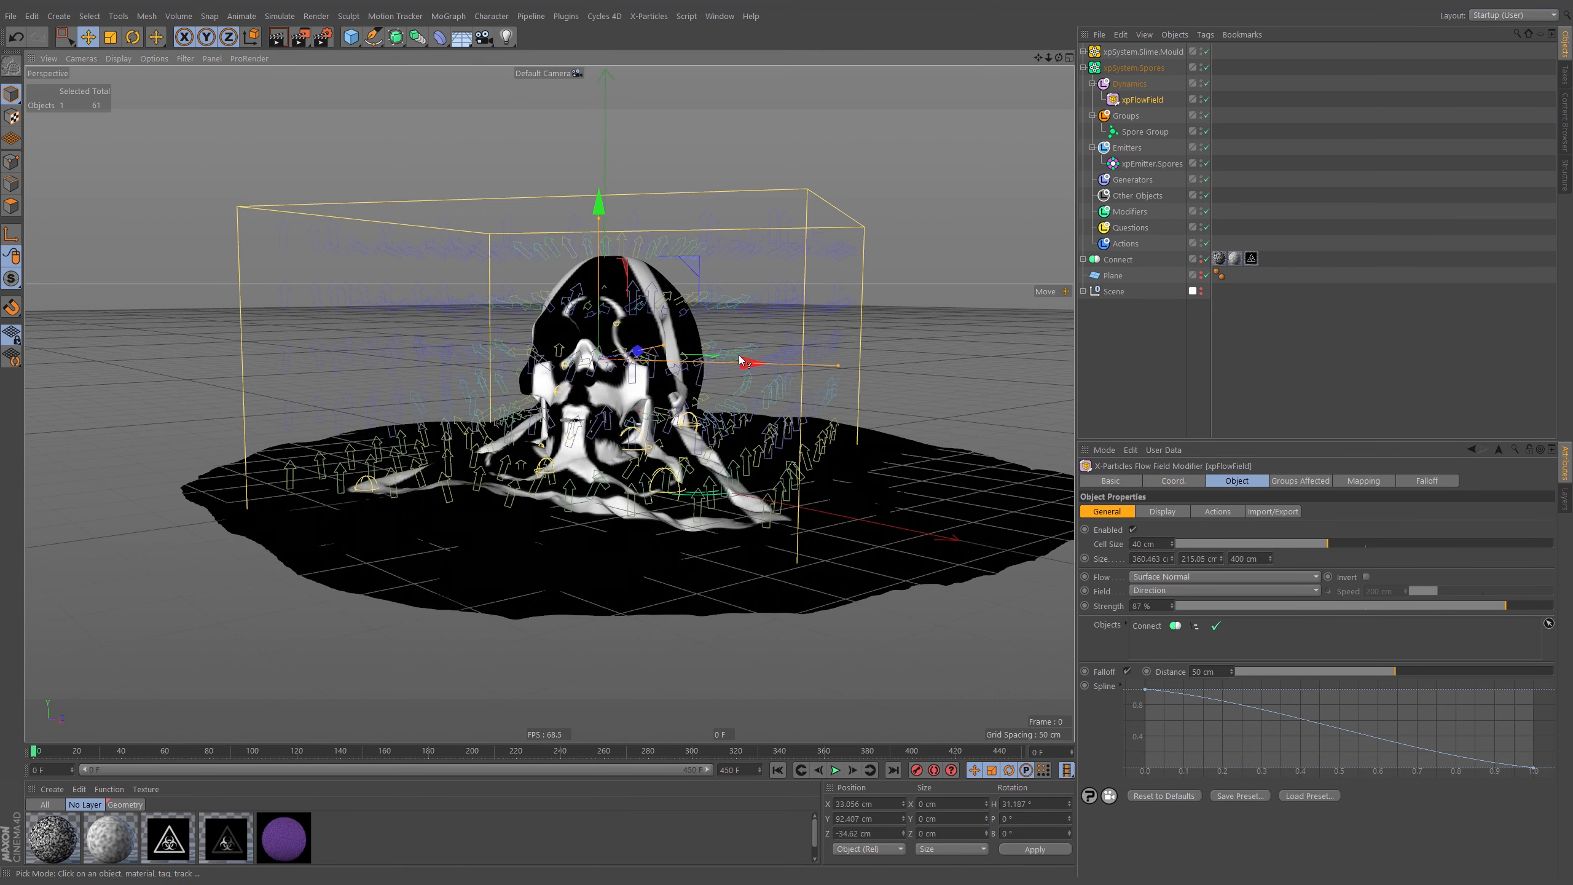
{"action": "left_click", "coordinate": [1550, 623]}
{"action": "middle_click_drag", "start_coordinate": [669, 360], "coordinate": [692, 362], "text": "alt"}
{"action": "mouse_move", "coordinate": [692, 362]}
{"action": "left_mouse_down", "text": "alt"}
{"action": "mouse_move", "coordinate": [893, 360]}
{"action": "mouse_move", "coordinate": [713, 347]}
{"action": "left_mouse_up", "text": "alt"}
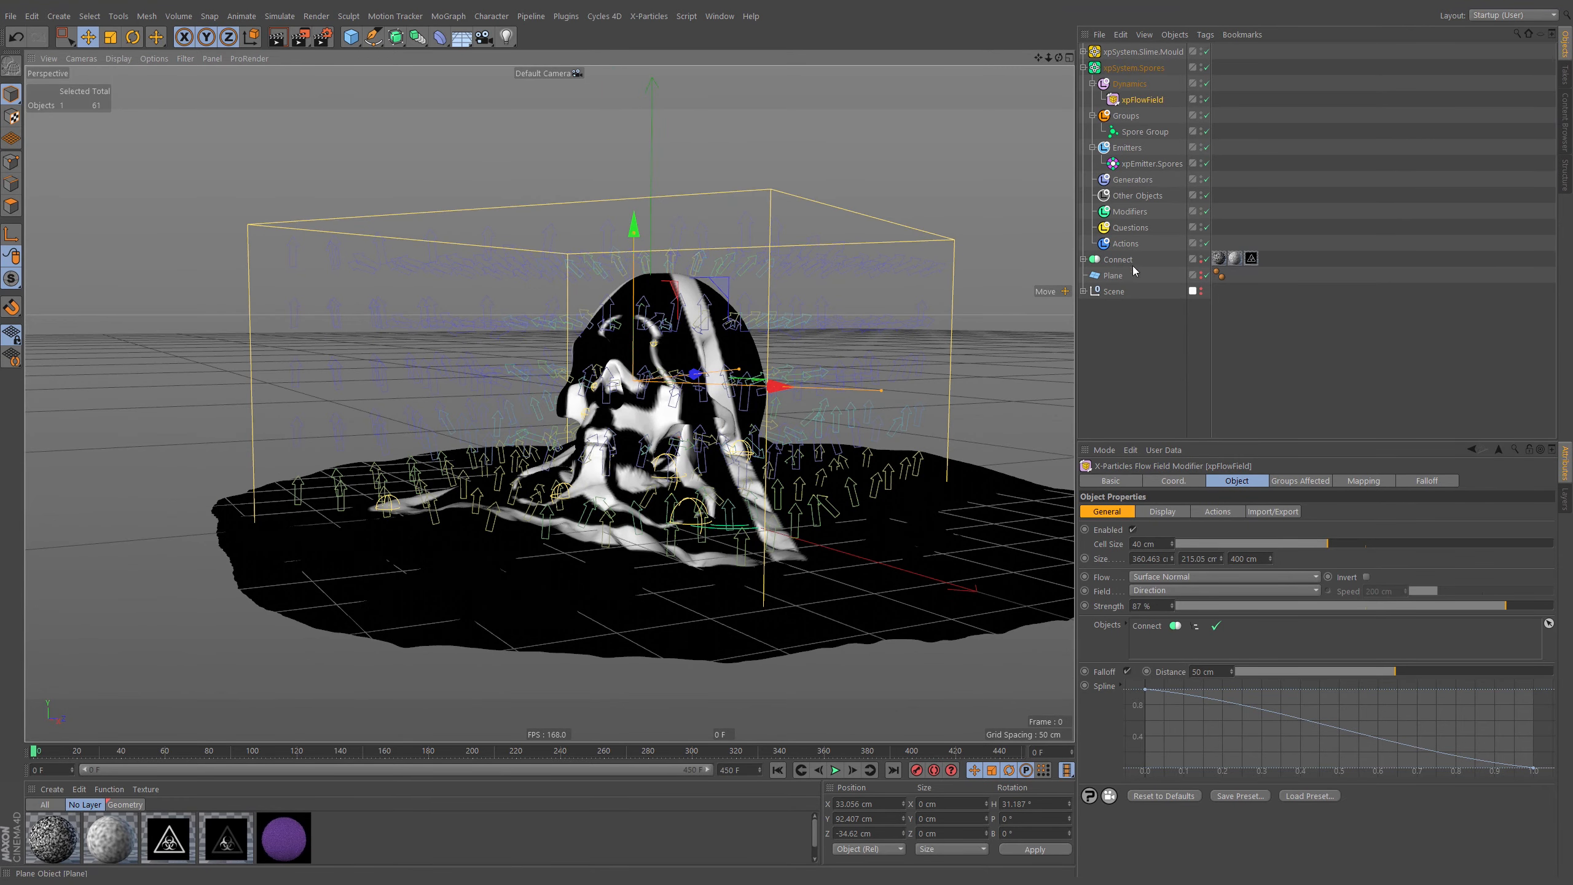
Select all polygons of Simulation_Surface inside Connect in polygon mode with polygon normals displayed
{"action": "left_click", "coordinate": [1084, 260]}
{"action": "left_click", "coordinate": [1131, 276]}
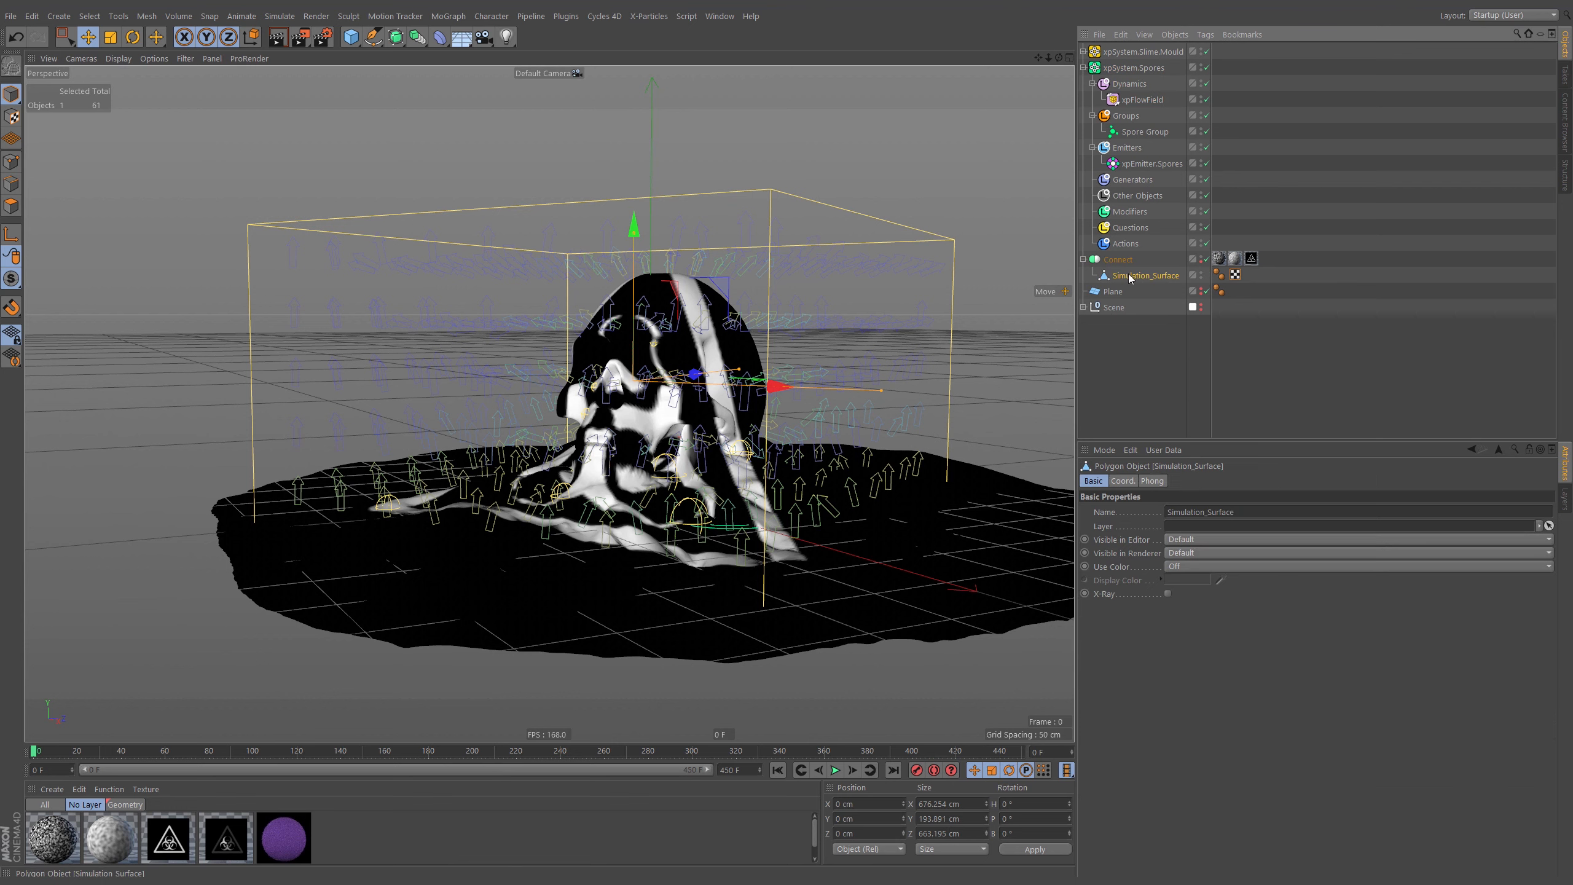
{"action": "left_click", "coordinate": [11, 206]}
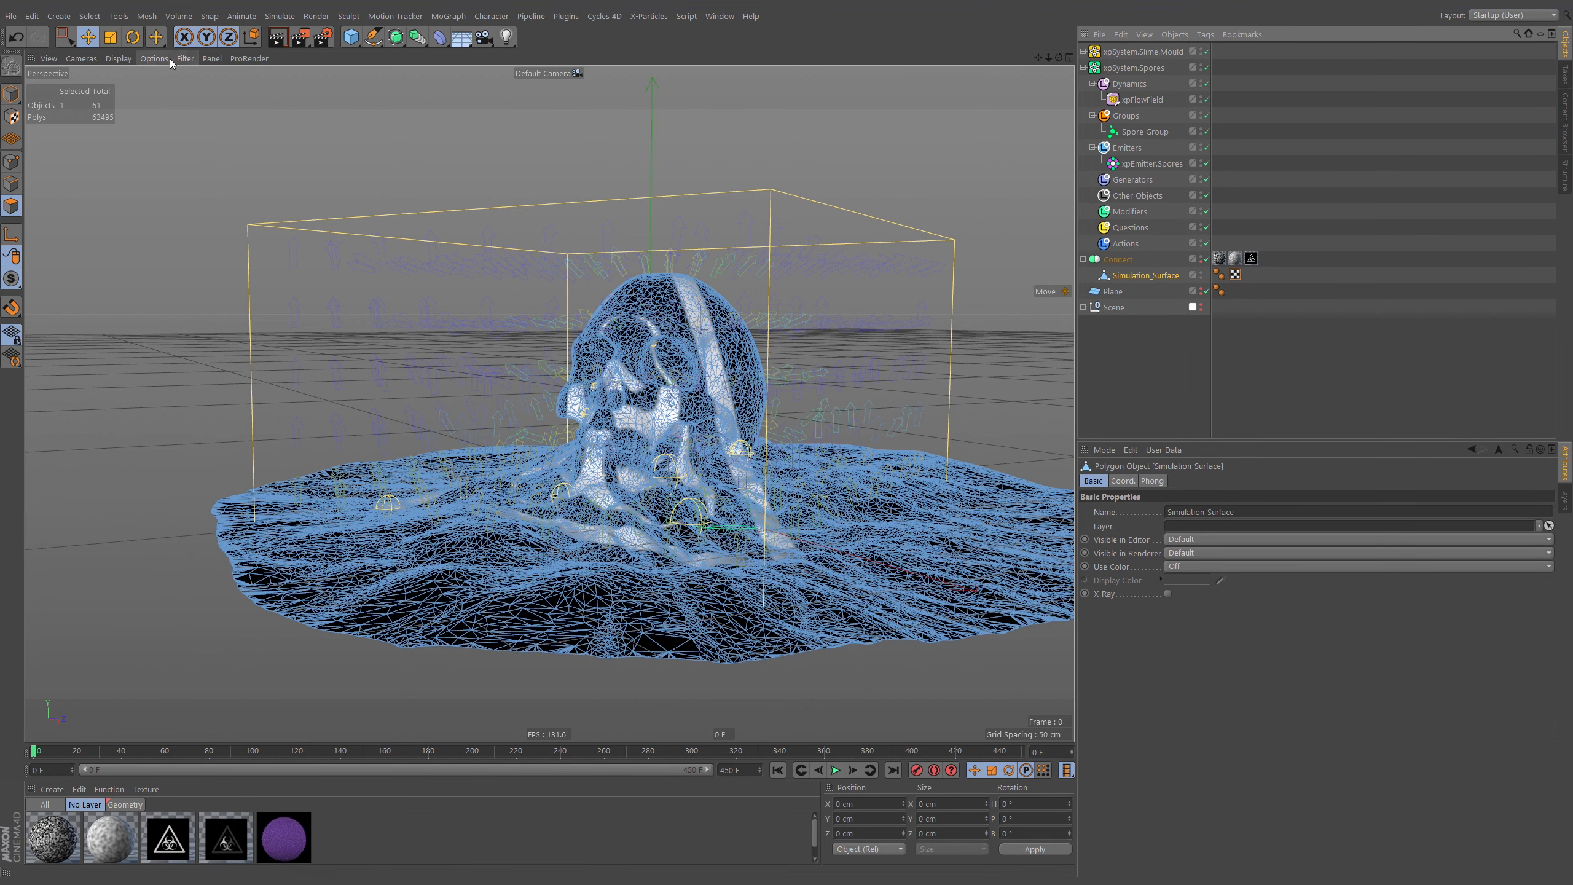
{"action": "left_click", "coordinate": [151, 59]}
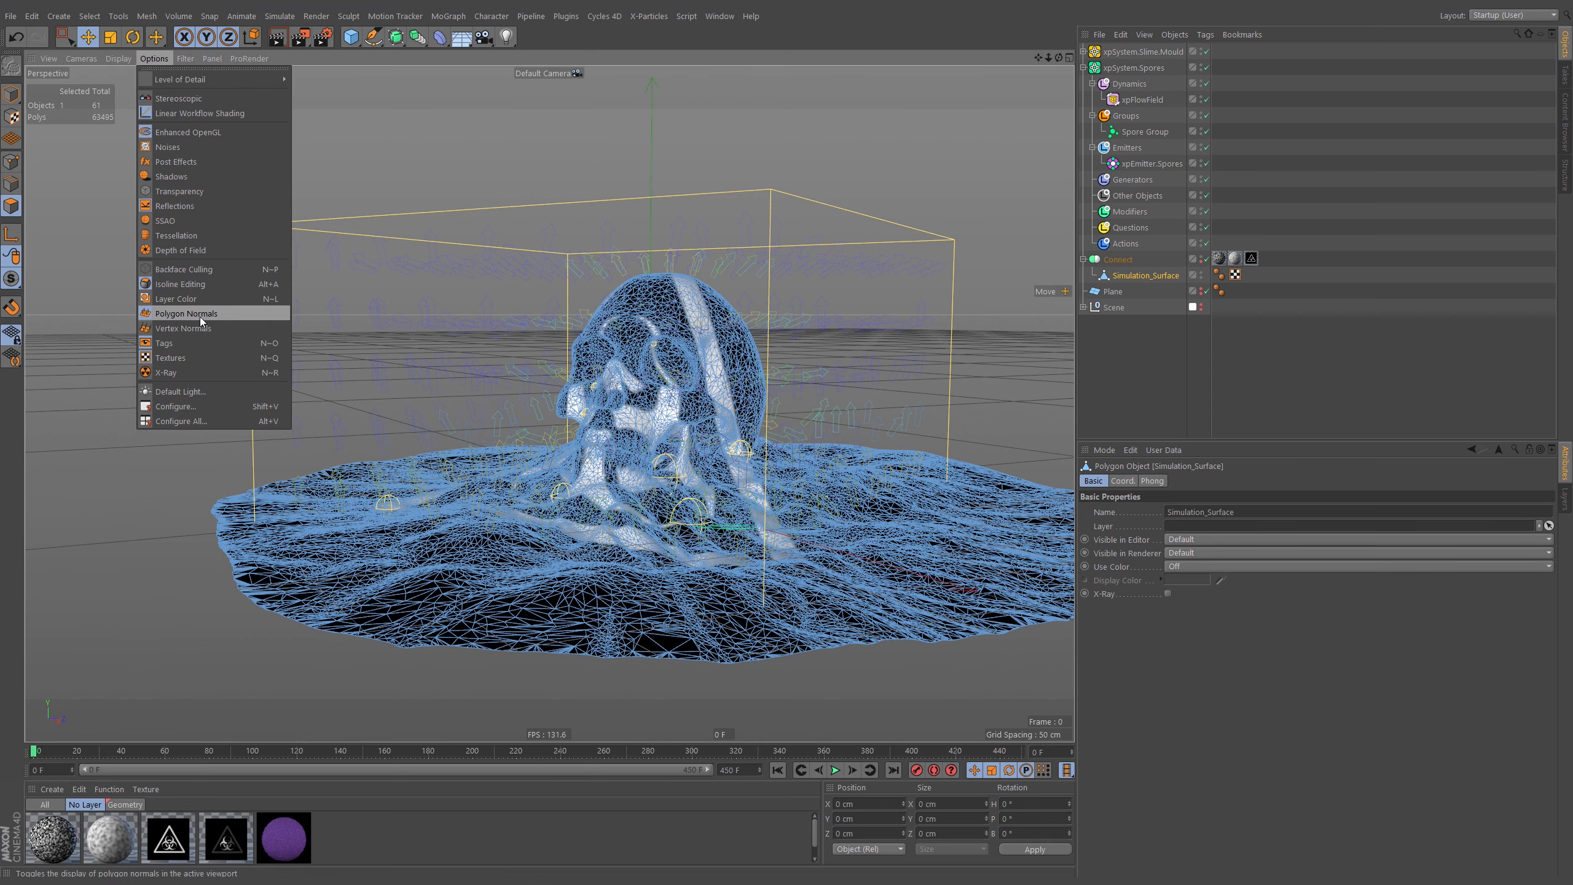
{"action": "left_click", "coordinate": [203, 314]}
{"action": "left_click", "coordinate": [150, 60]}
{"action": "left_click", "coordinate": [179, 315]}
{"action": "middle_click_drag", "start_coordinate": [739, 370], "coordinate": [608, 351], "text": "alt"}
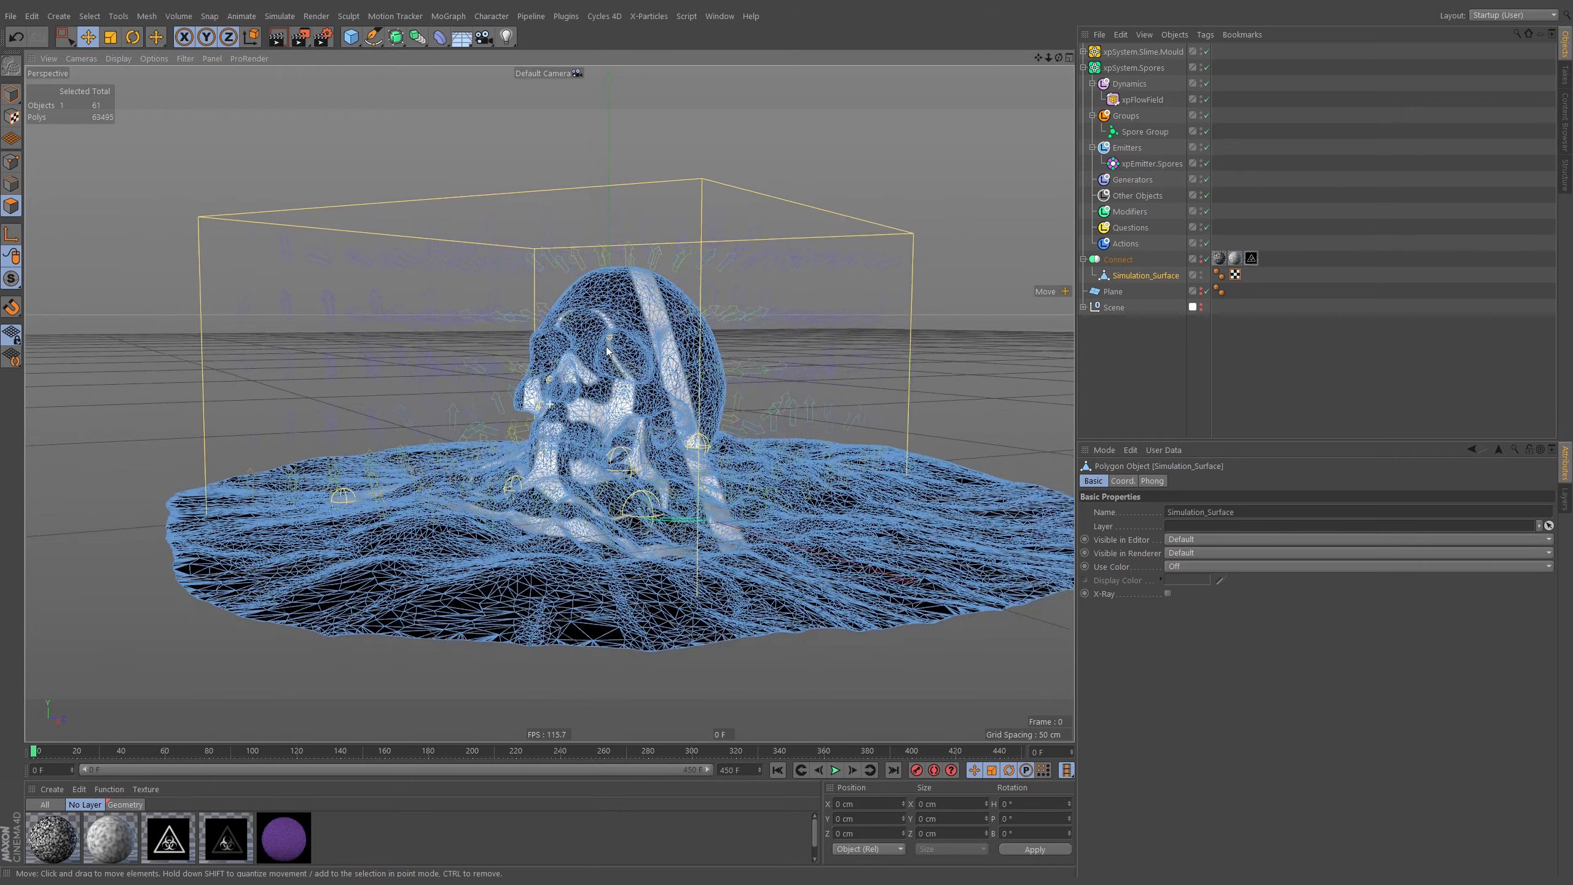
{"action": "left_click_drag", "start_coordinate": [606, 351], "coordinate": [651, 323], "text": "alt"}
{"action": "key", "text": "ctrl+a"}
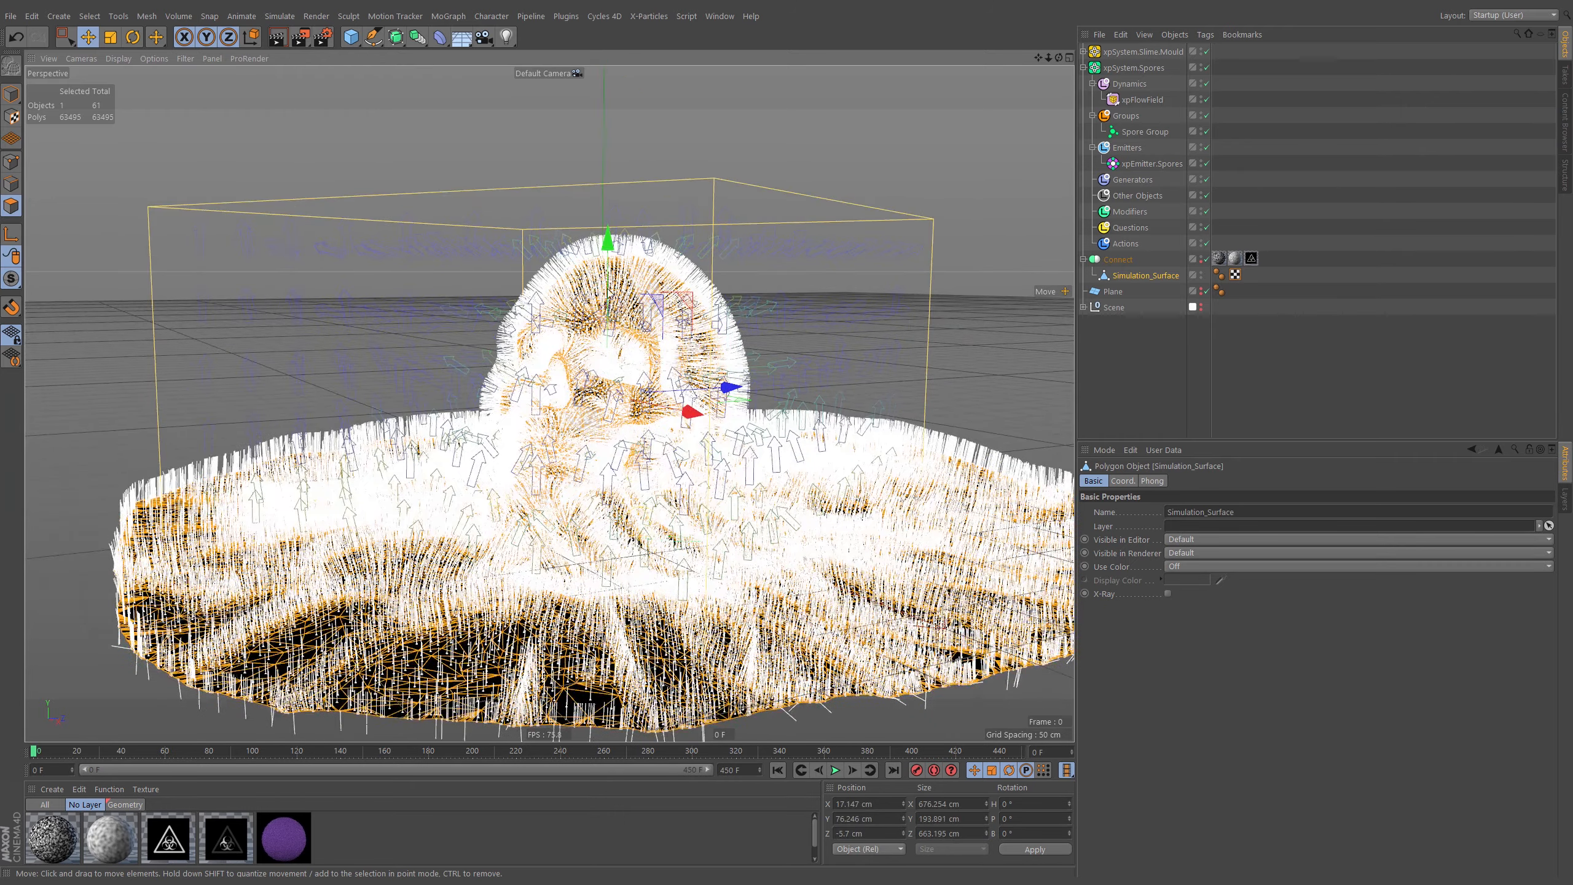
Examine the direction of the surface normals on the skull and the surrounding slime from several angles
{"action": "right_click_drag", "start_coordinate": [609, 291], "coordinate": [682, 304], "text": "alt"}
{"action": "left_click_drag", "start_coordinate": [682, 304], "coordinate": [769, 327], "text": "alt"}
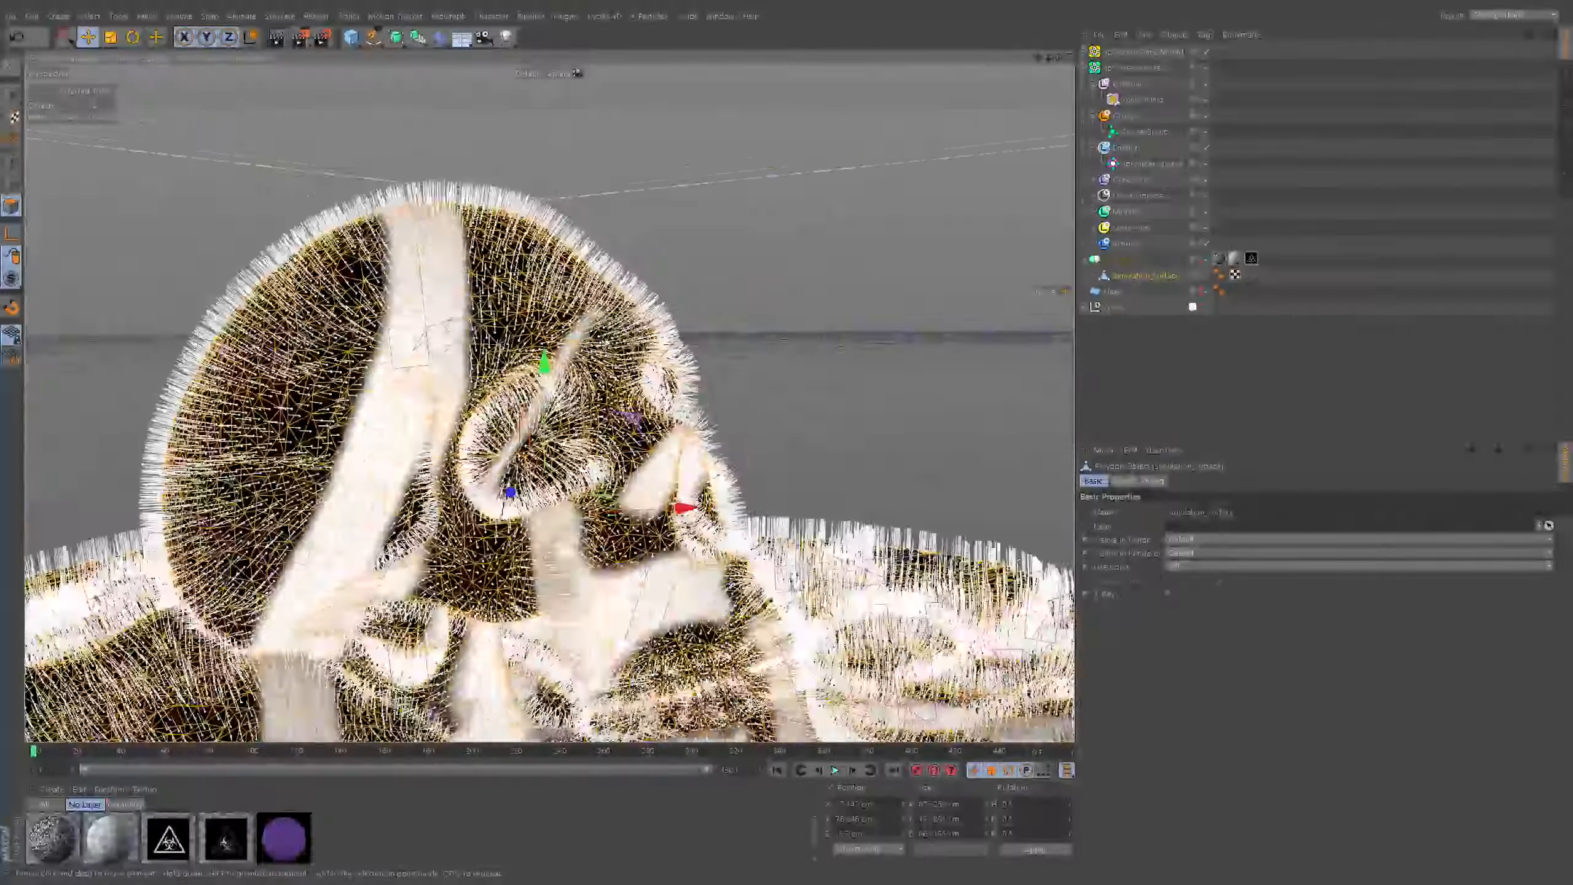
{"action": "left_click_drag", "start_coordinate": [575, 350], "coordinate": [611, 333], "text": "alt"}
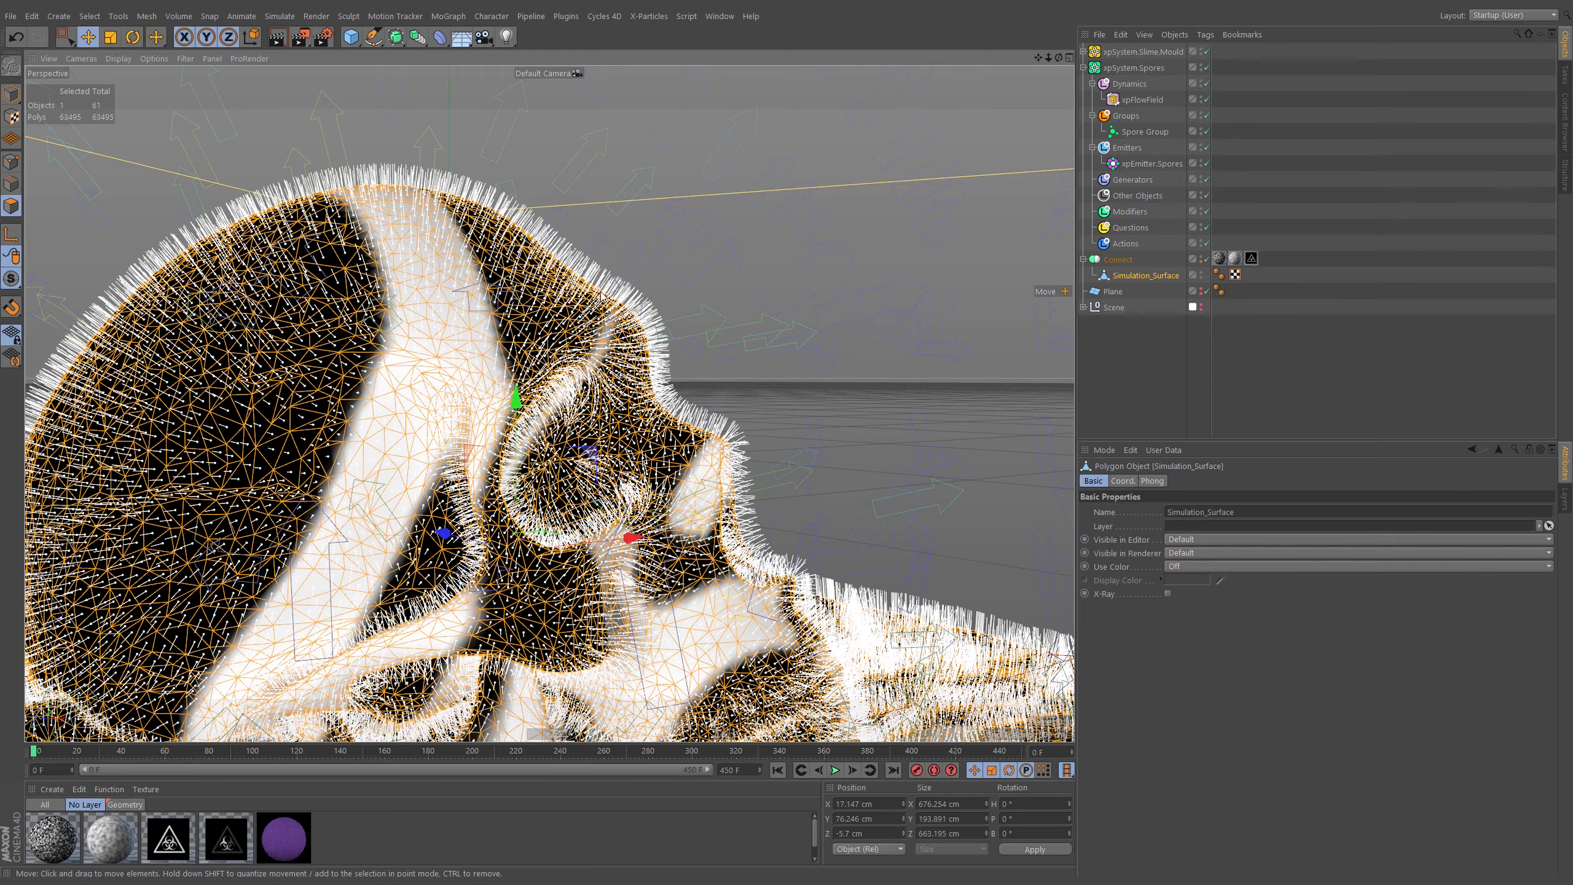
{"action": "left_click_drag", "start_coordinate": [600, 295], "coordinate": [557, 298], "text": "alt"}
{"action": "middle_click_drag", "start_coordinate": [771, 452], "coordinate": [726, 381], "text": "alt"}
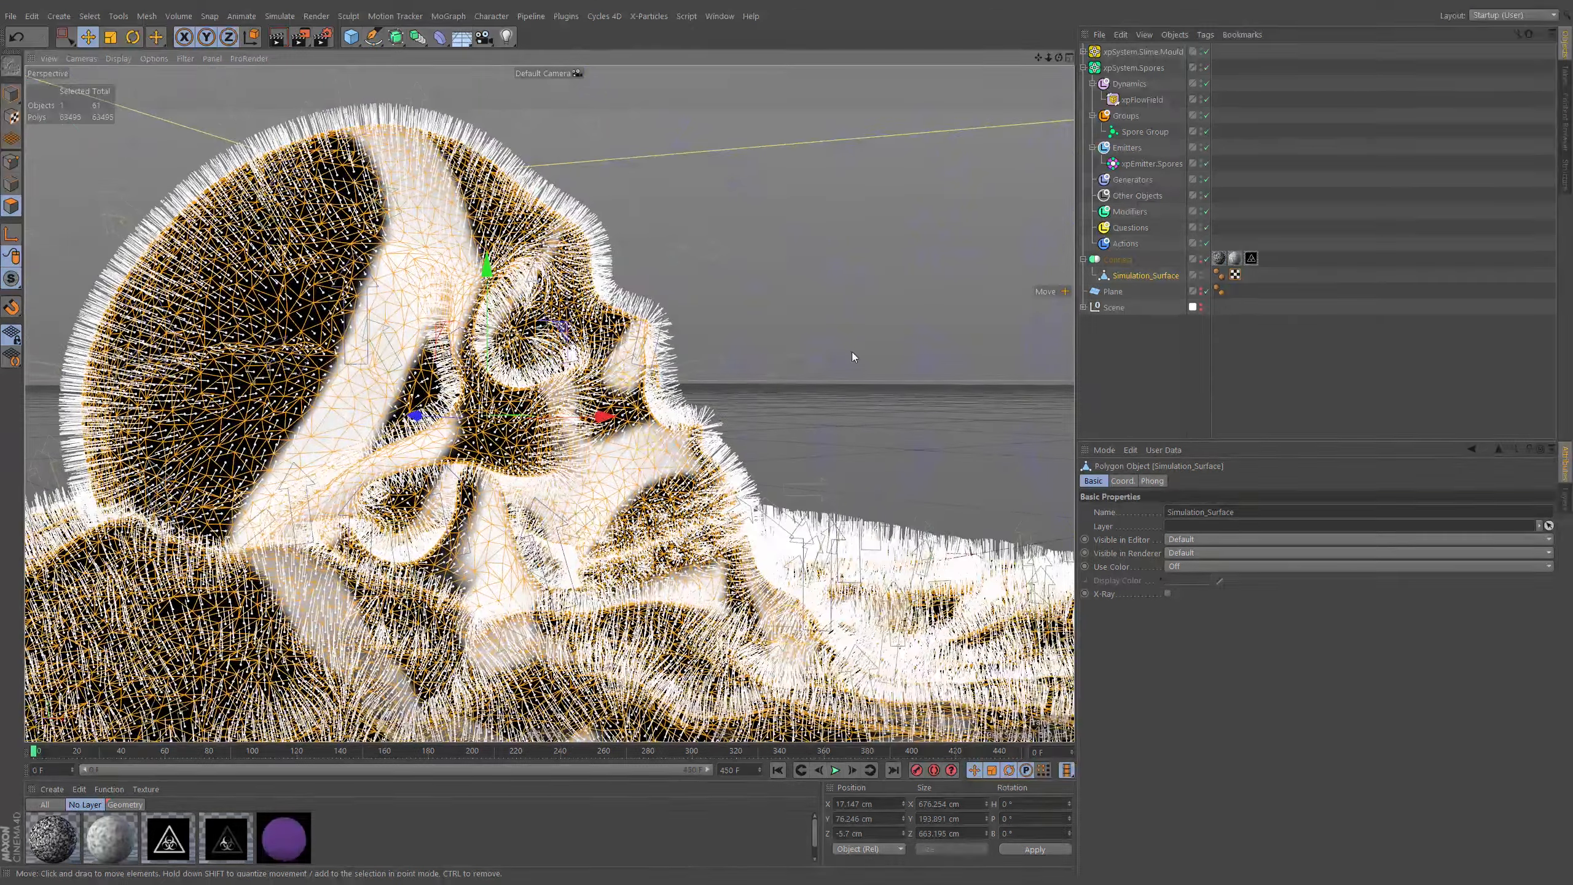
{"action": "left_click_drag", "start_coordinate": [708, 437], "coordinate": [593, 380], "text": "alt"}
{"action": "scroll", "coordinate": [744, 404], "scroll_direction": "down", "scroll_amount": 5}
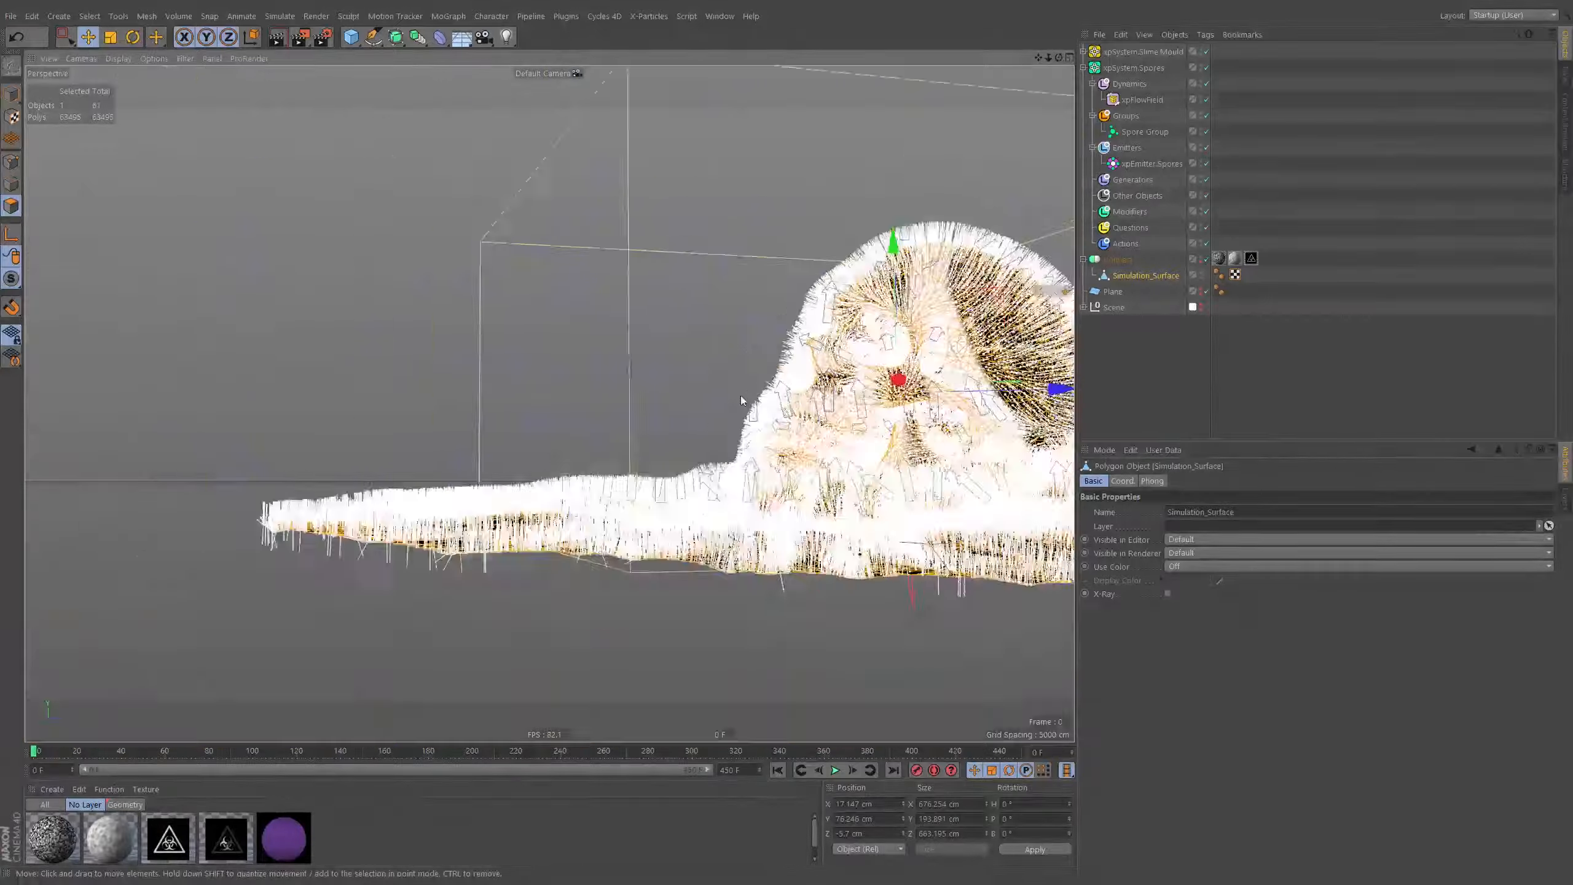
{"action": "middle_click_drag", "start_coordinate": [744, 404], "coordinate": [548, 401], "text": "alt"}
{"action": "left_click_drag", "start_coordinate": [548, 400], "coordinate": [657, 452], "text": "alt"}
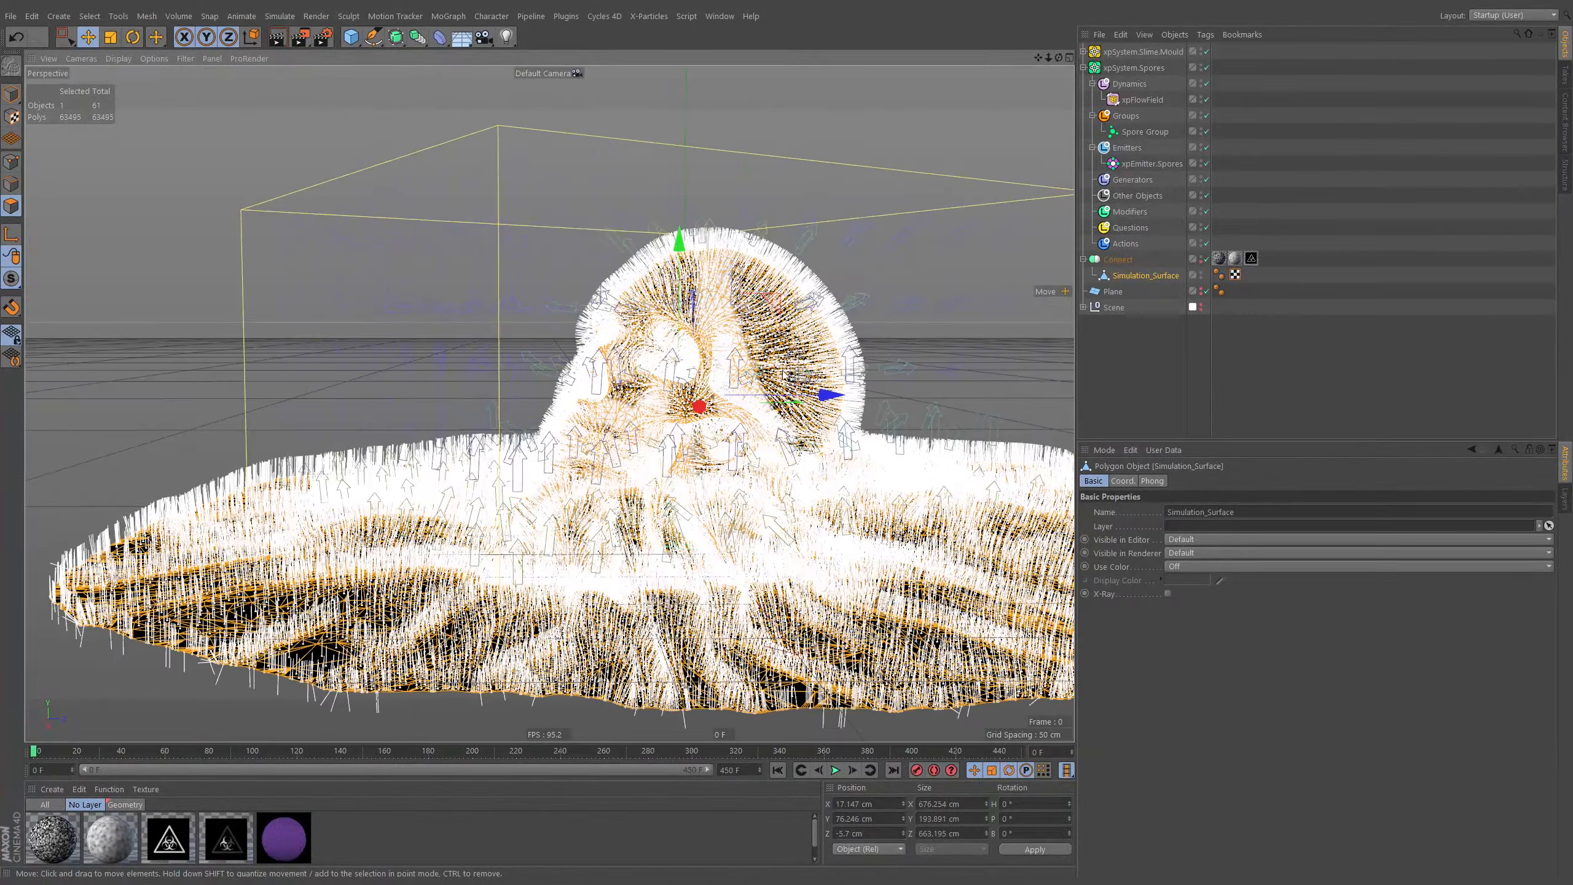
Deselect the surface polygons, return to model mode and hide textures in the viewport
{"action": "key", "text": "ctrl+shift+a"}
{"action": "left_click", "coordinate": [11, 94]}
{"action": "left_click", "coordinate": [1146, 372]}
{"action": "scroll", "coordinate": [620, 371], "scroll_direction": "down", "scroll_amount": 1}
{"action": "left_click", "coordinate": [154, 59]}
{"action": "left_click", "coordinate": [187, 358]}
{"action": "left_click_drag", "start_coordinate": [686, 436], "coordinate": [661, 357], "text": "alt"}
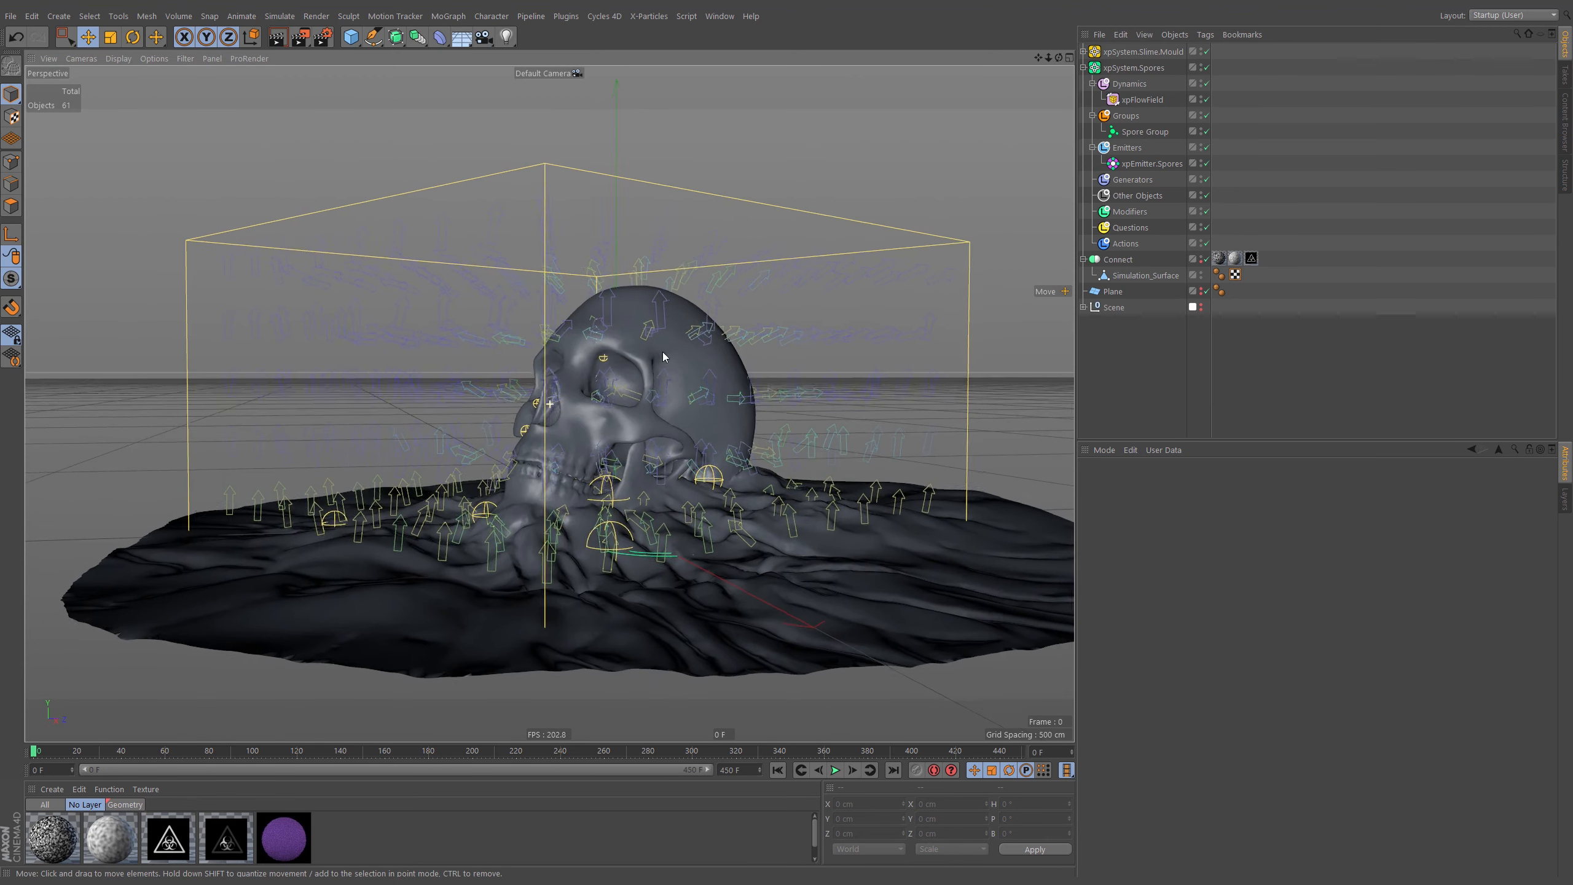
{"action": "scroll", "coordinate": [650, 322], "scroll_direction": "up", "scroll_amount": 1}
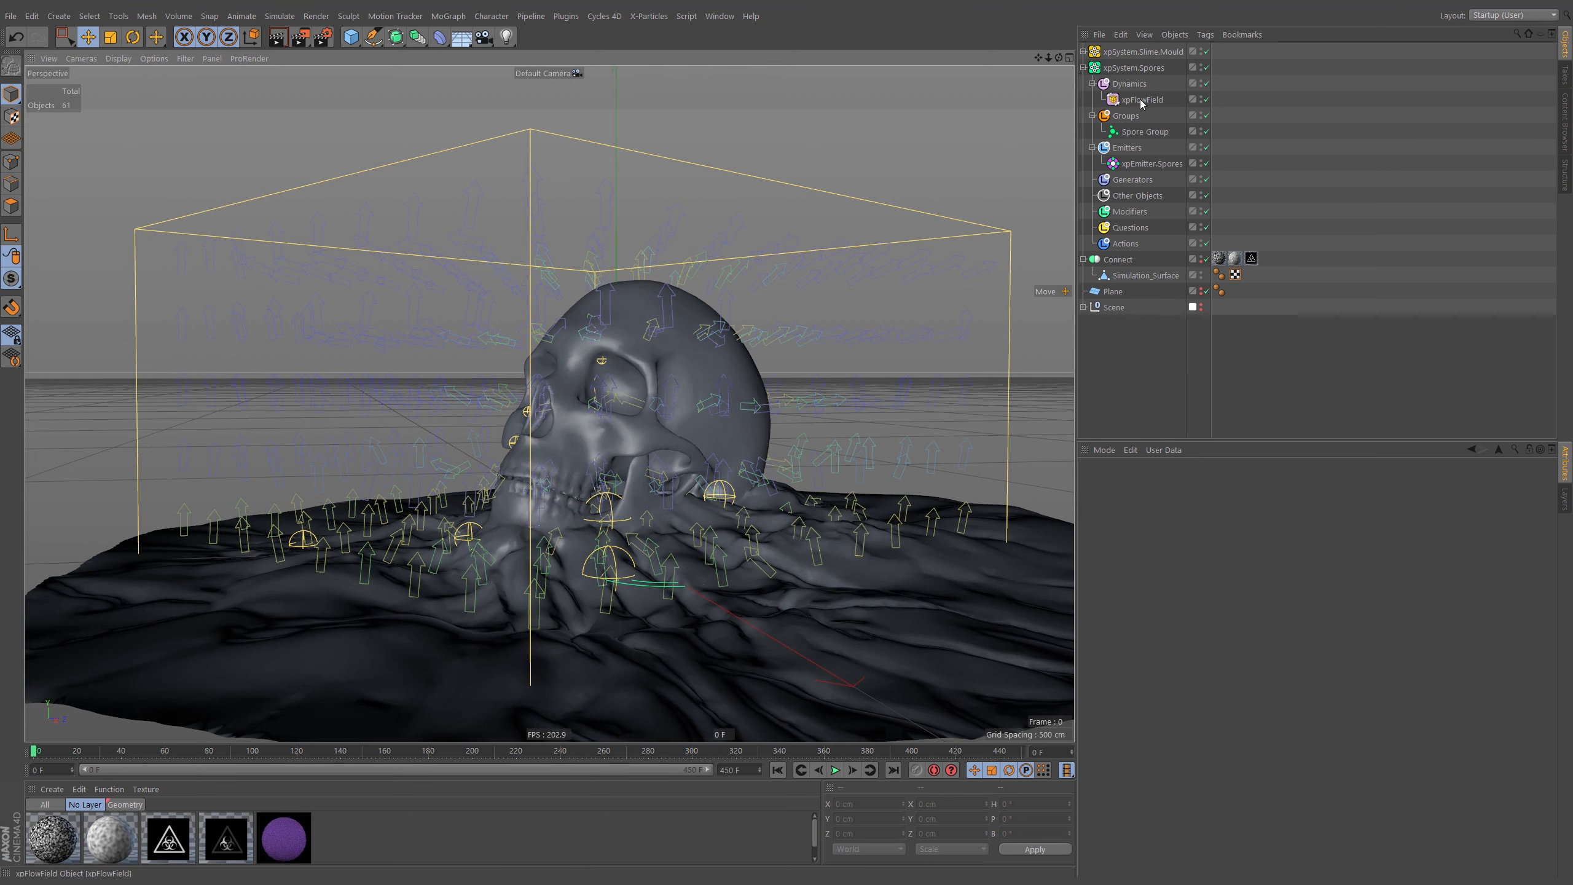
Turn off Direction Only for the xpFlowField's displayed vectors and set its strength to 50%
{"action": "left_click", "coordinate": [1142, 100]}
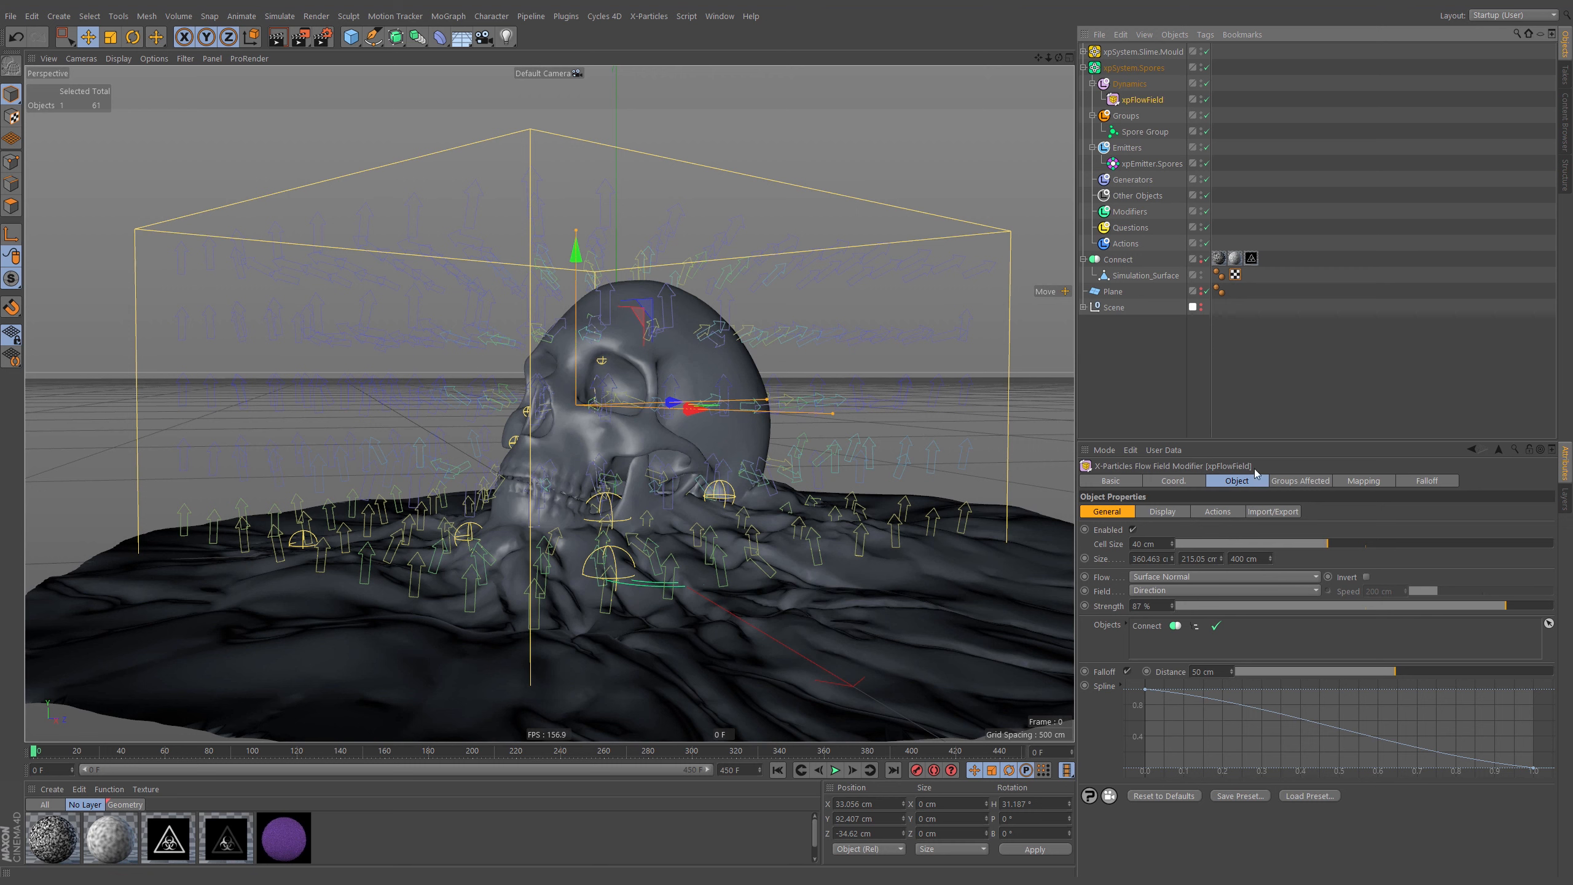
{"action": "left_click", "coordinate": [1162, 511]}
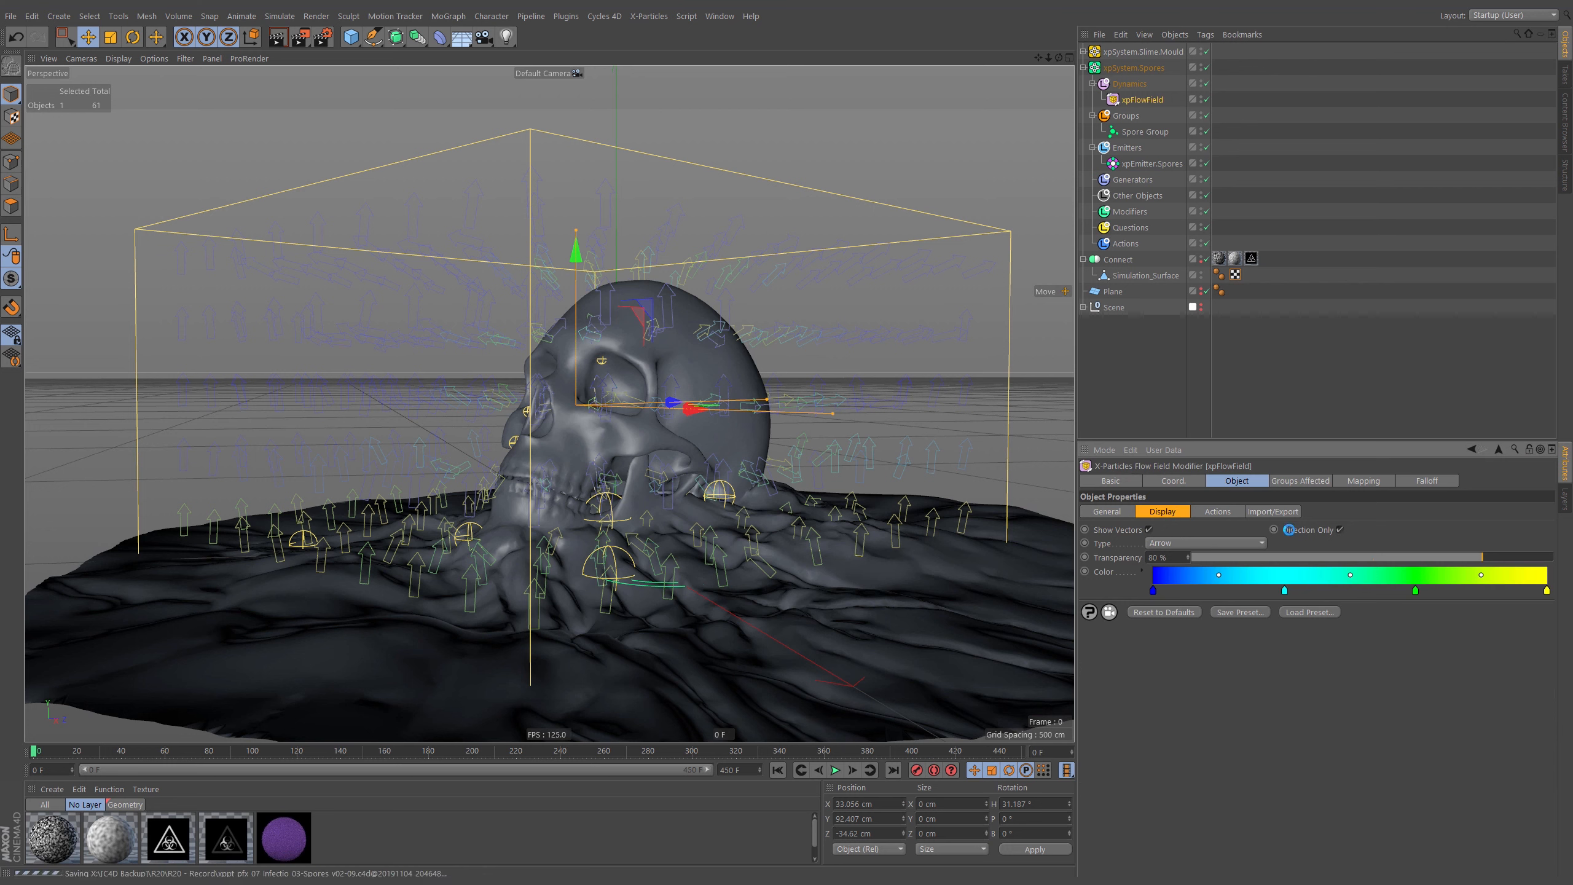
{"action": "left_click", "coordinate": [1340, 531]}
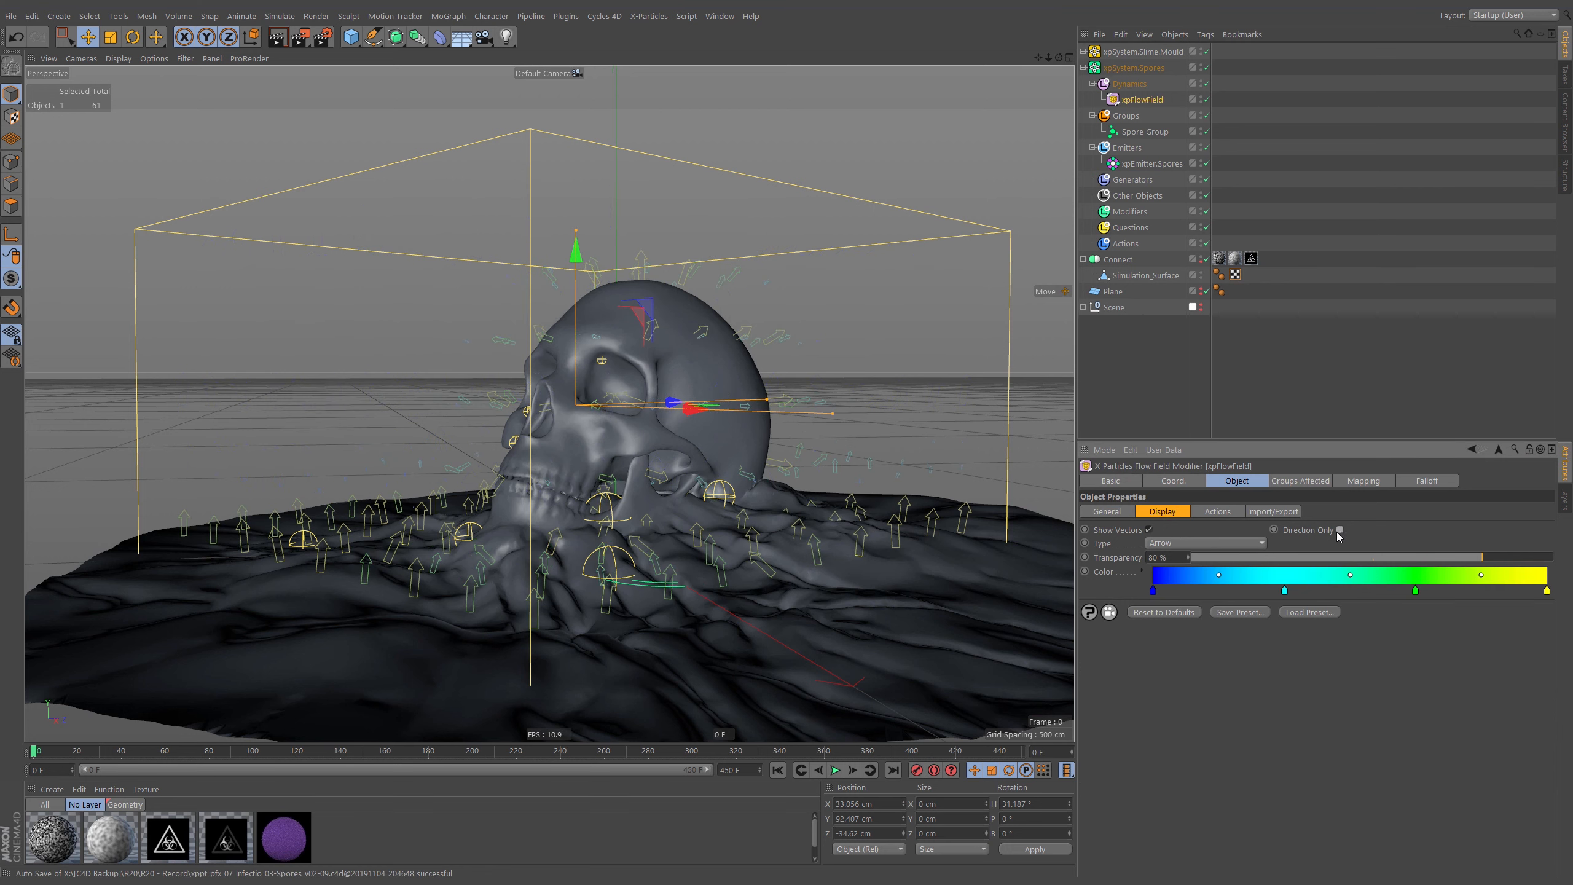
{"action": "left_click", "coordinate": [1109, 512]}
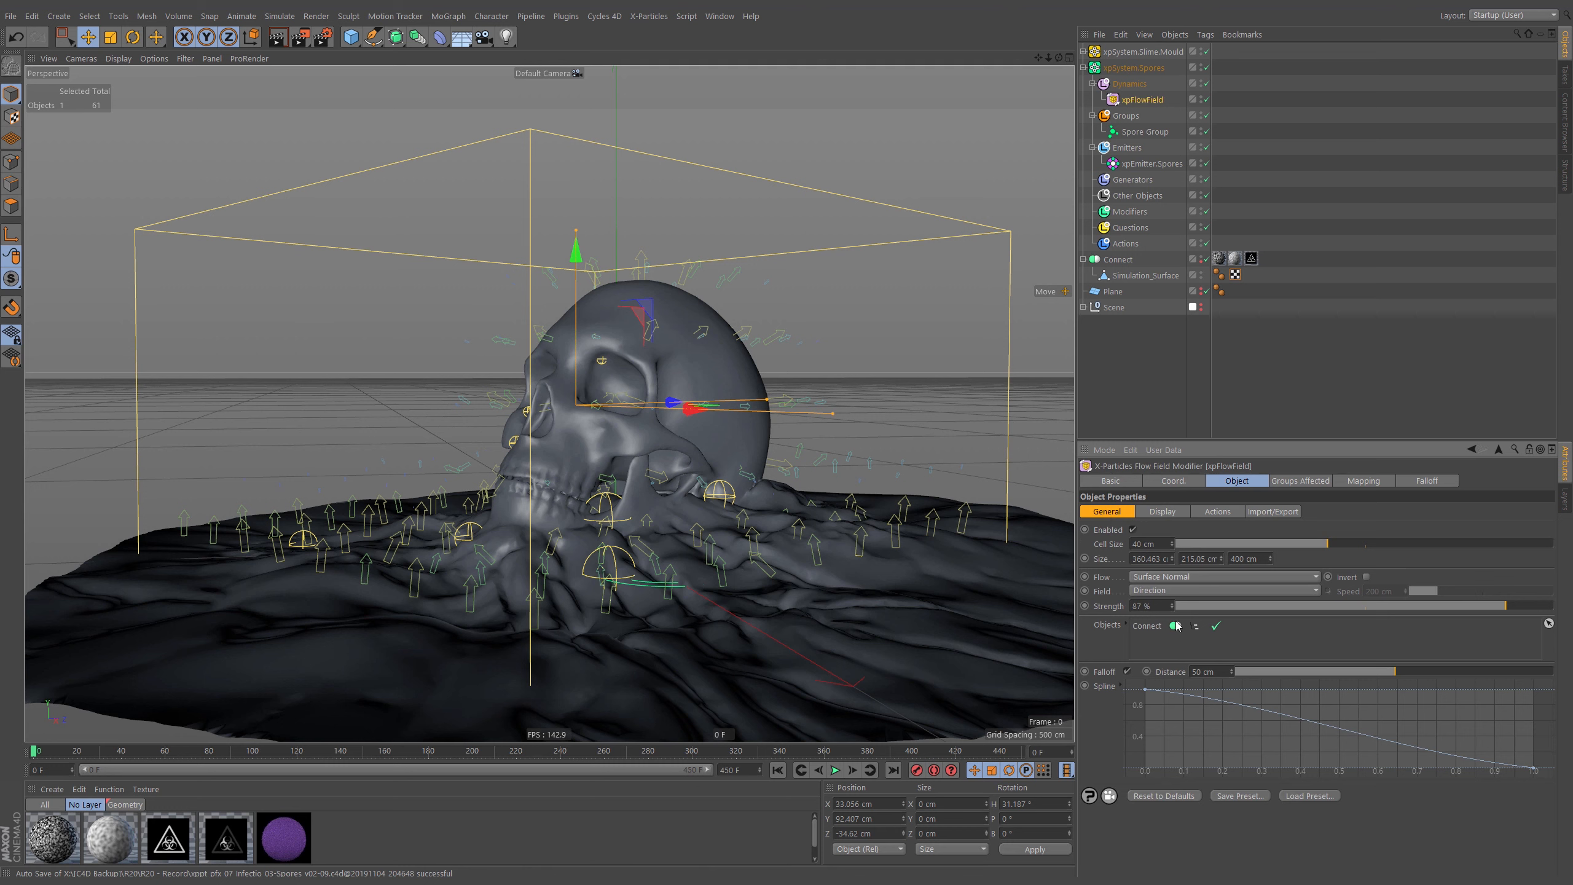
{"action": "left_click", "coordinate": [1364, 608]}
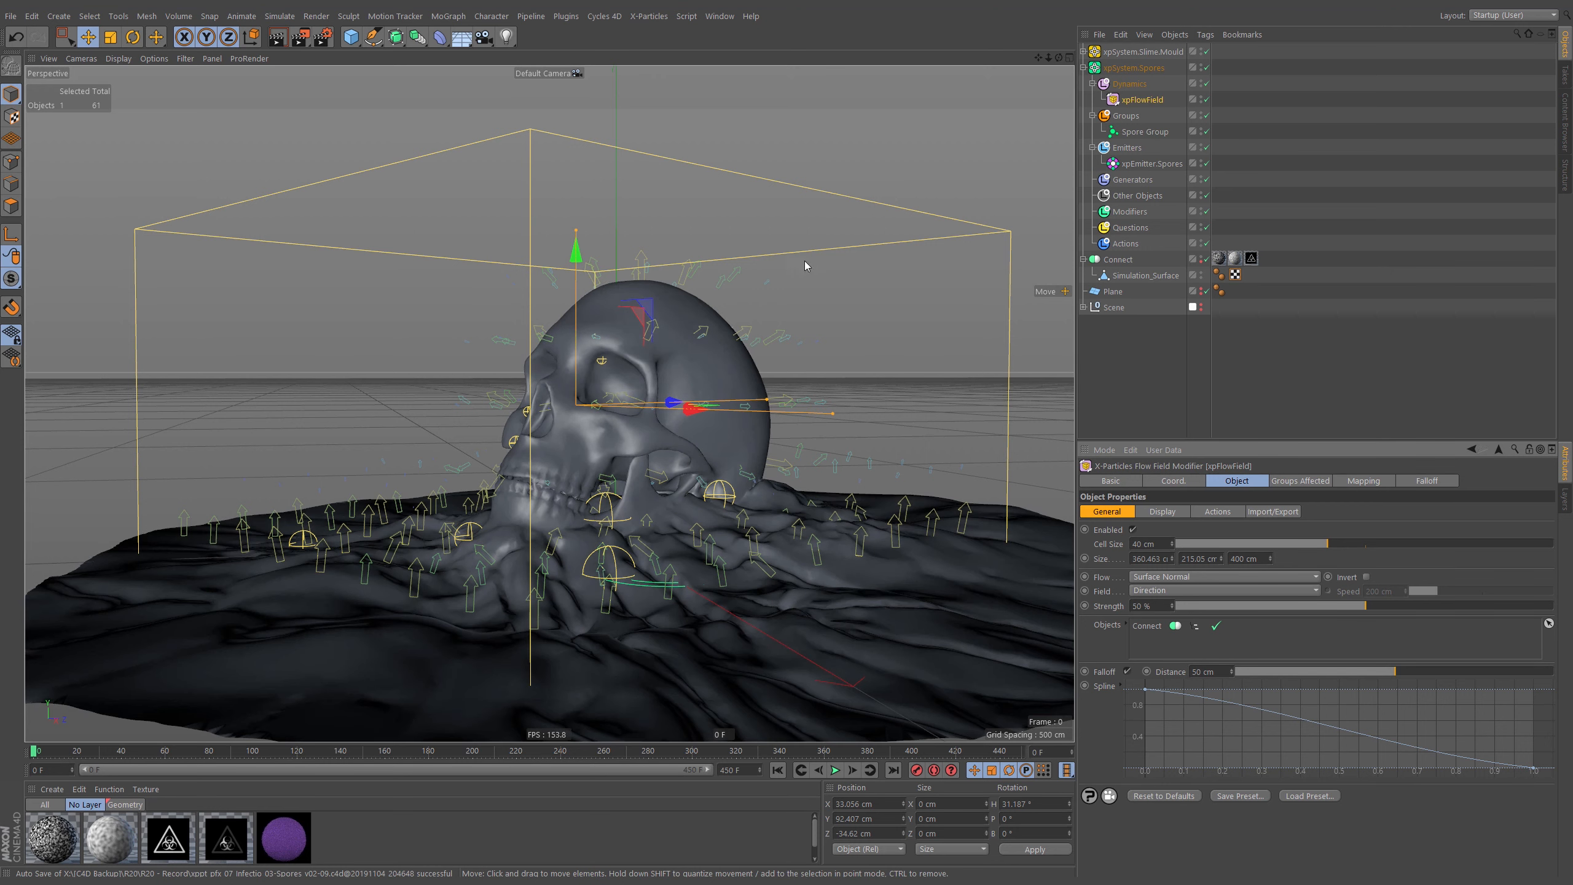
Turn the xpFlowField's Direction Only display on and back off to compare the vectors around the skull
{"action": "left_click_drag", "start_coordinate": [750, 338], "coordinate": [812, 365], "text": "alt"}
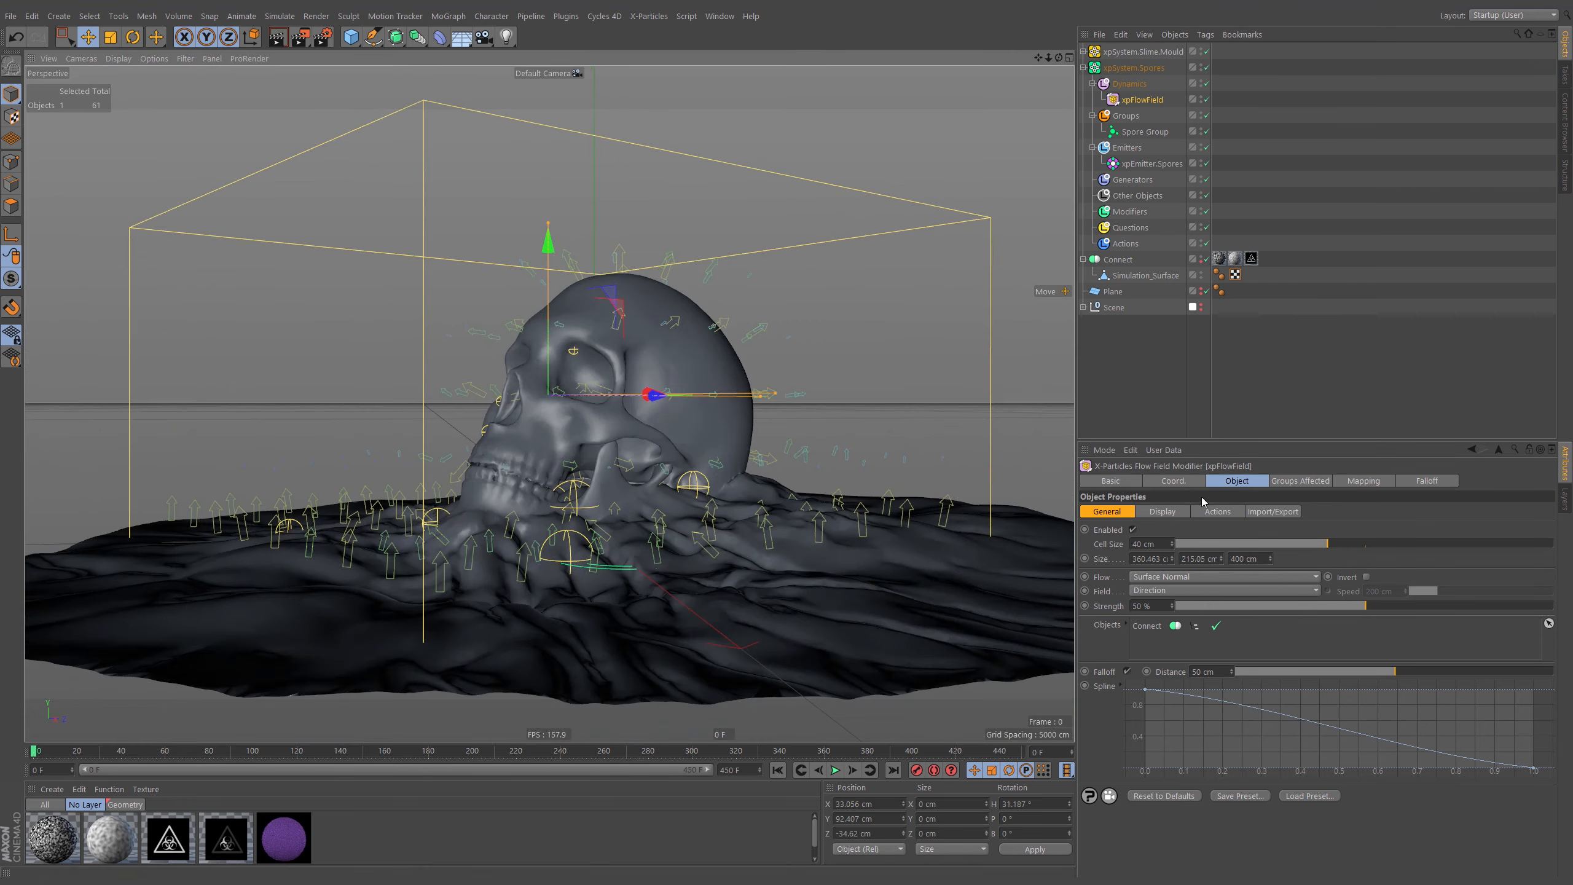
{"action": "left_click", "coordinate": [1171, 512]}
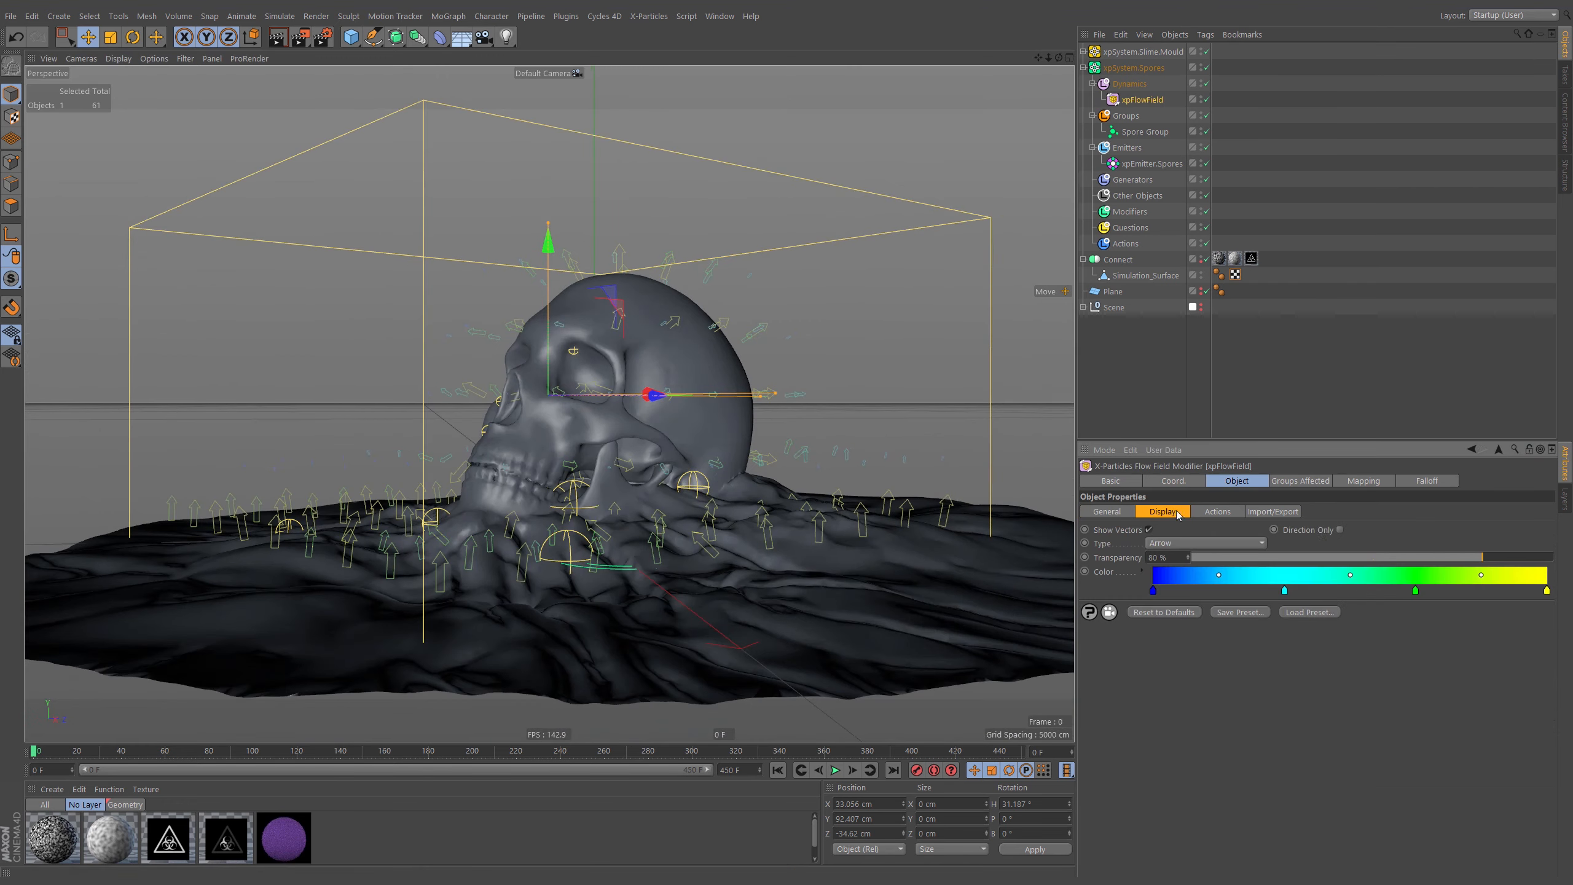
{"action": "left_click", "coordinate": [1339, 530]}
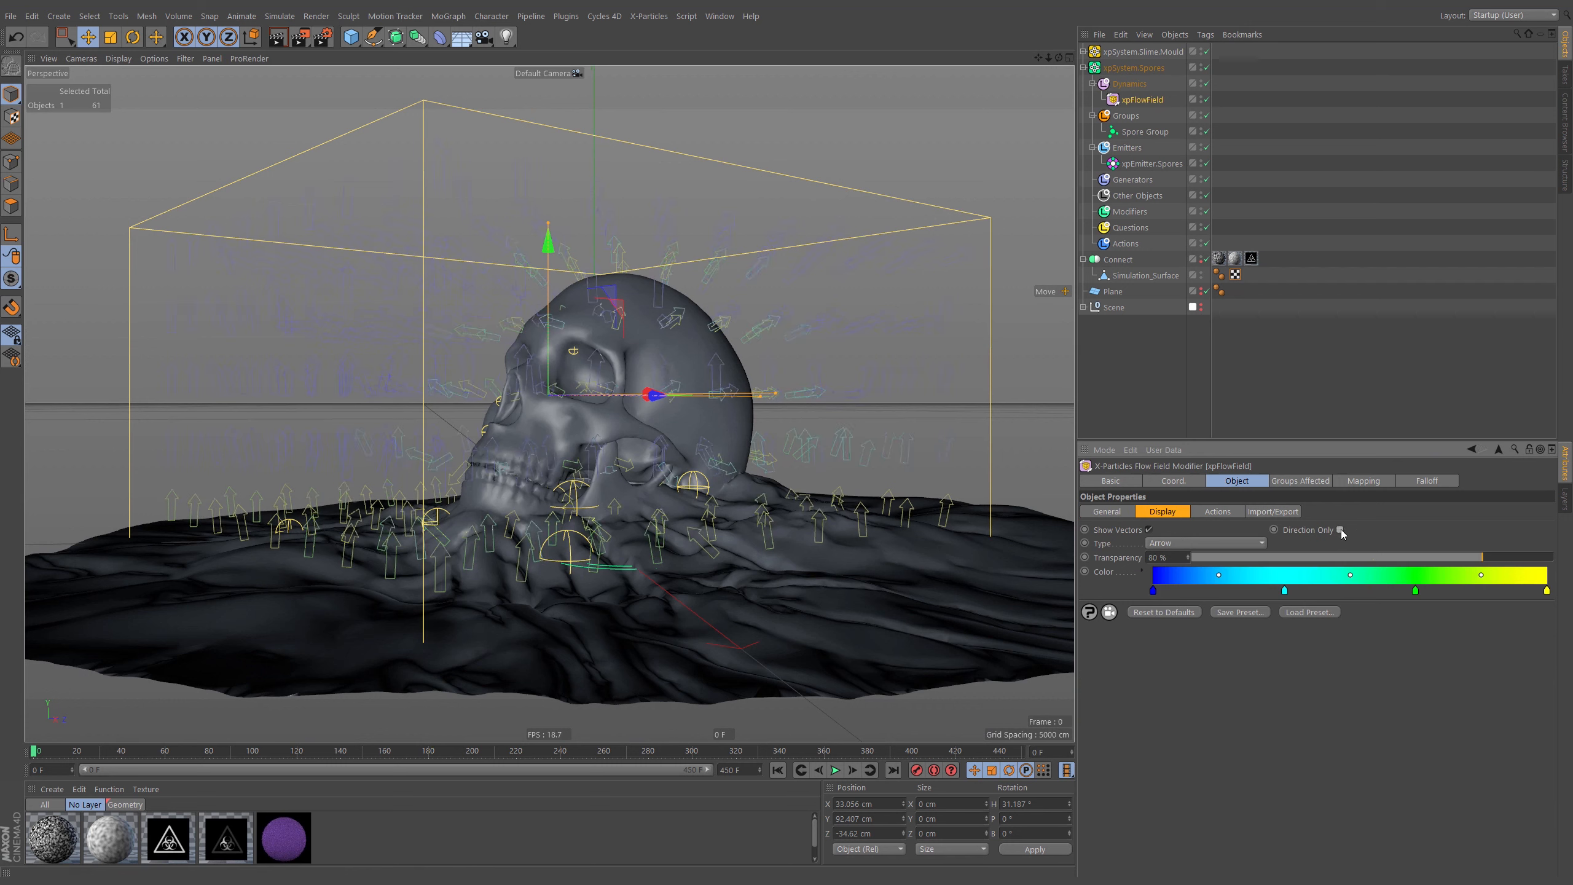
{"action": "left_click", "coordinate": [1341, 531]}
Set the xpFlowField's field type to Velocity
{"action": "left_click", "coordinate": [1108, 512]}
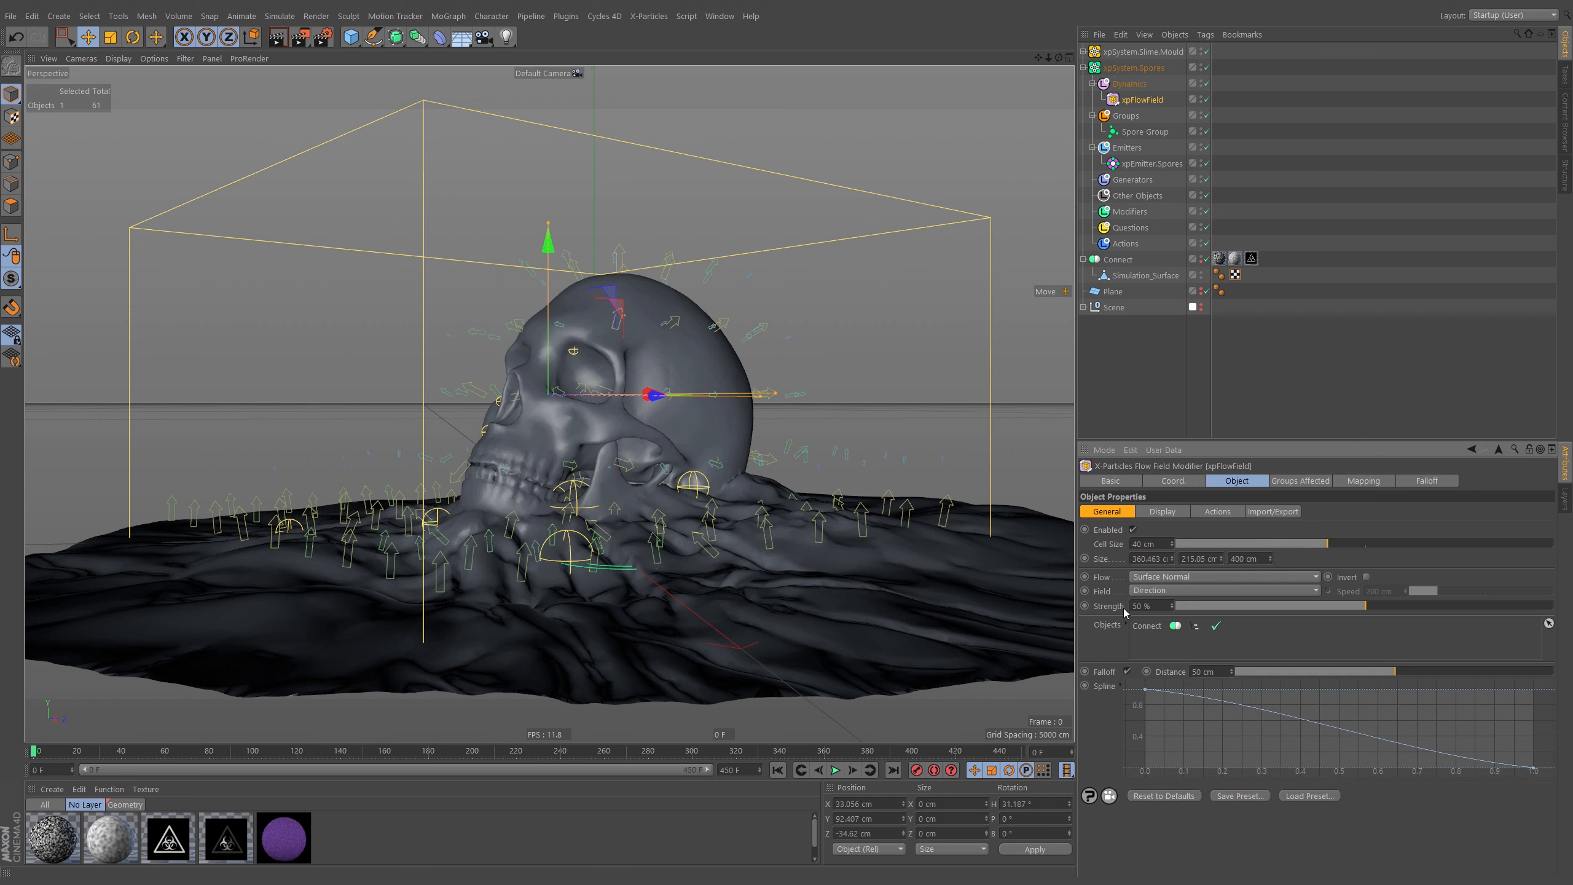
{"action": "left_click", "coordinate": [1151, 590]}
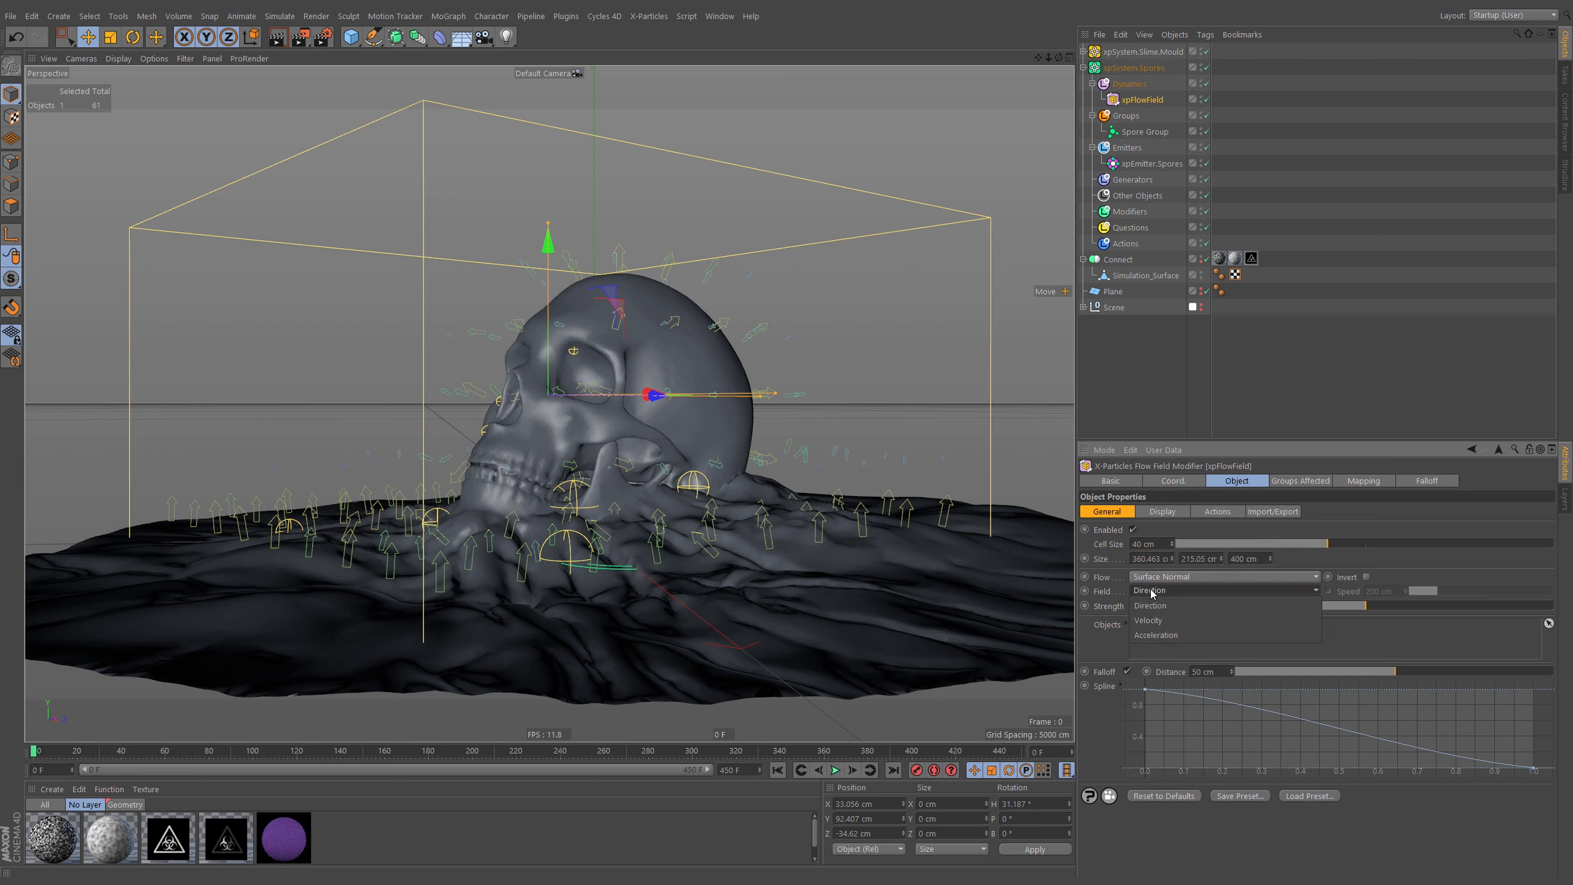
{"action": "left_click", "coordinate": [1159, 622]}
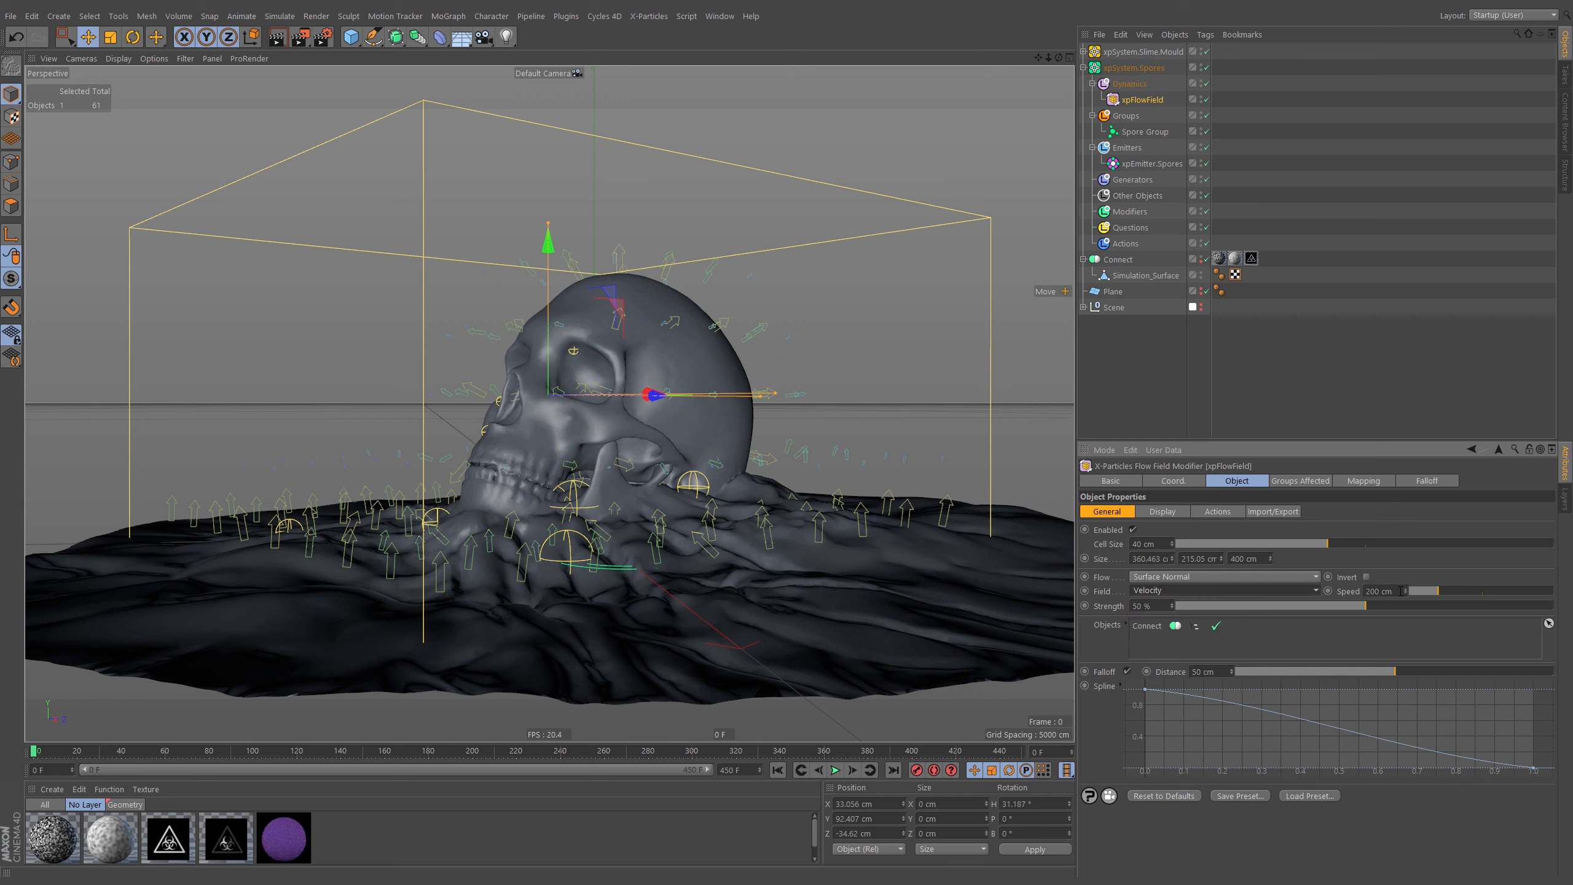
Preview the spore simulation at the current flow speed, rewind it and set the xpFlowField's speed to 10 cm
{"action": "left_click", "coordinate": [835, 769]}
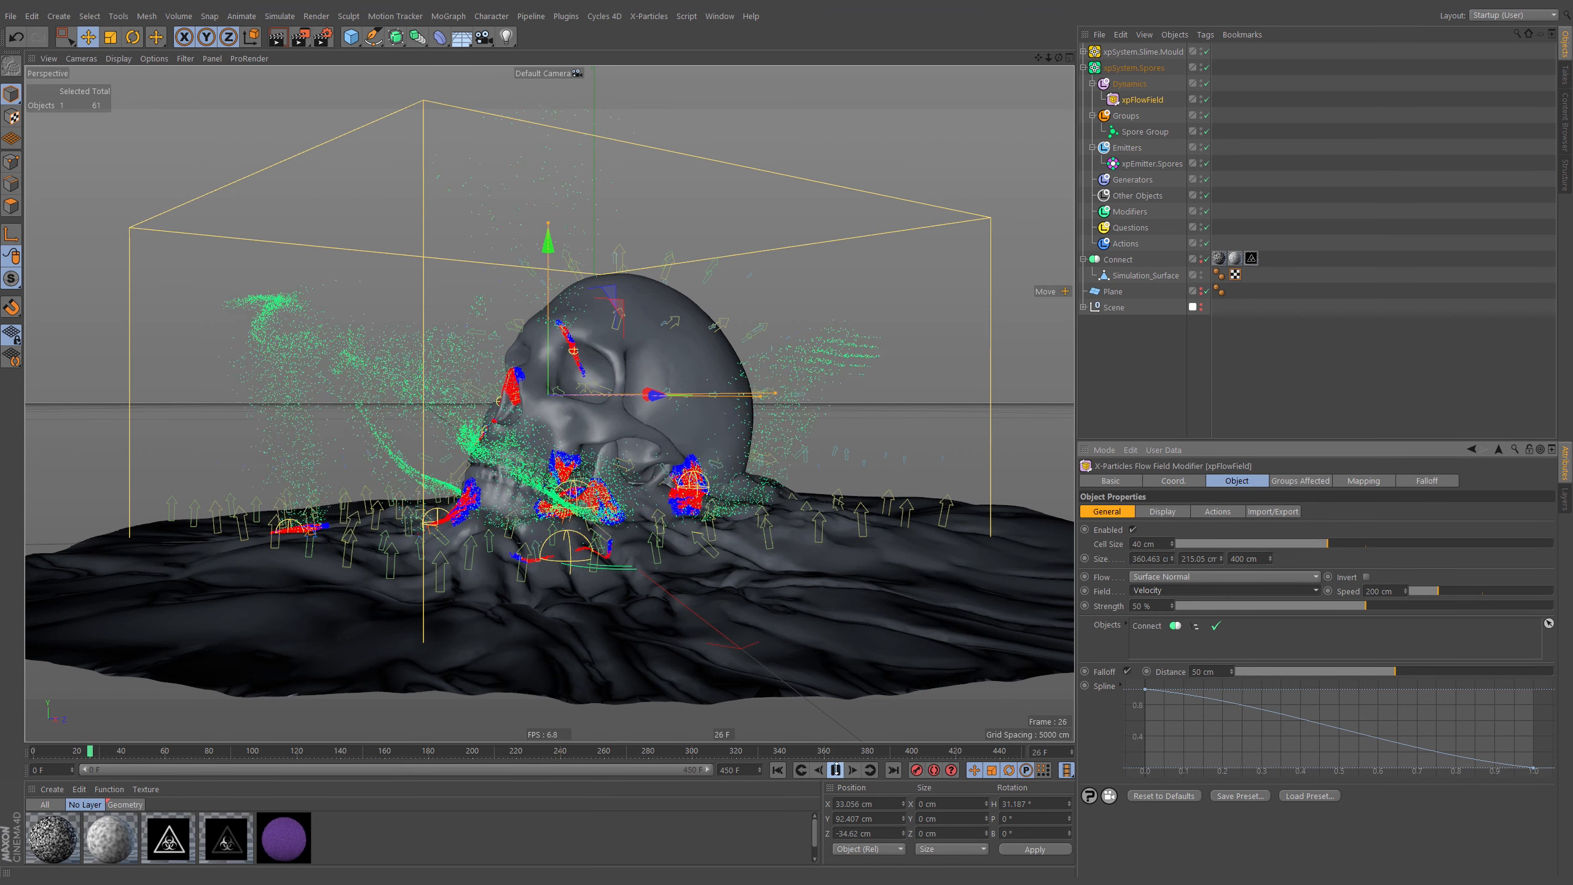
{"action": "left_click", "coordinate": [837, 769]}
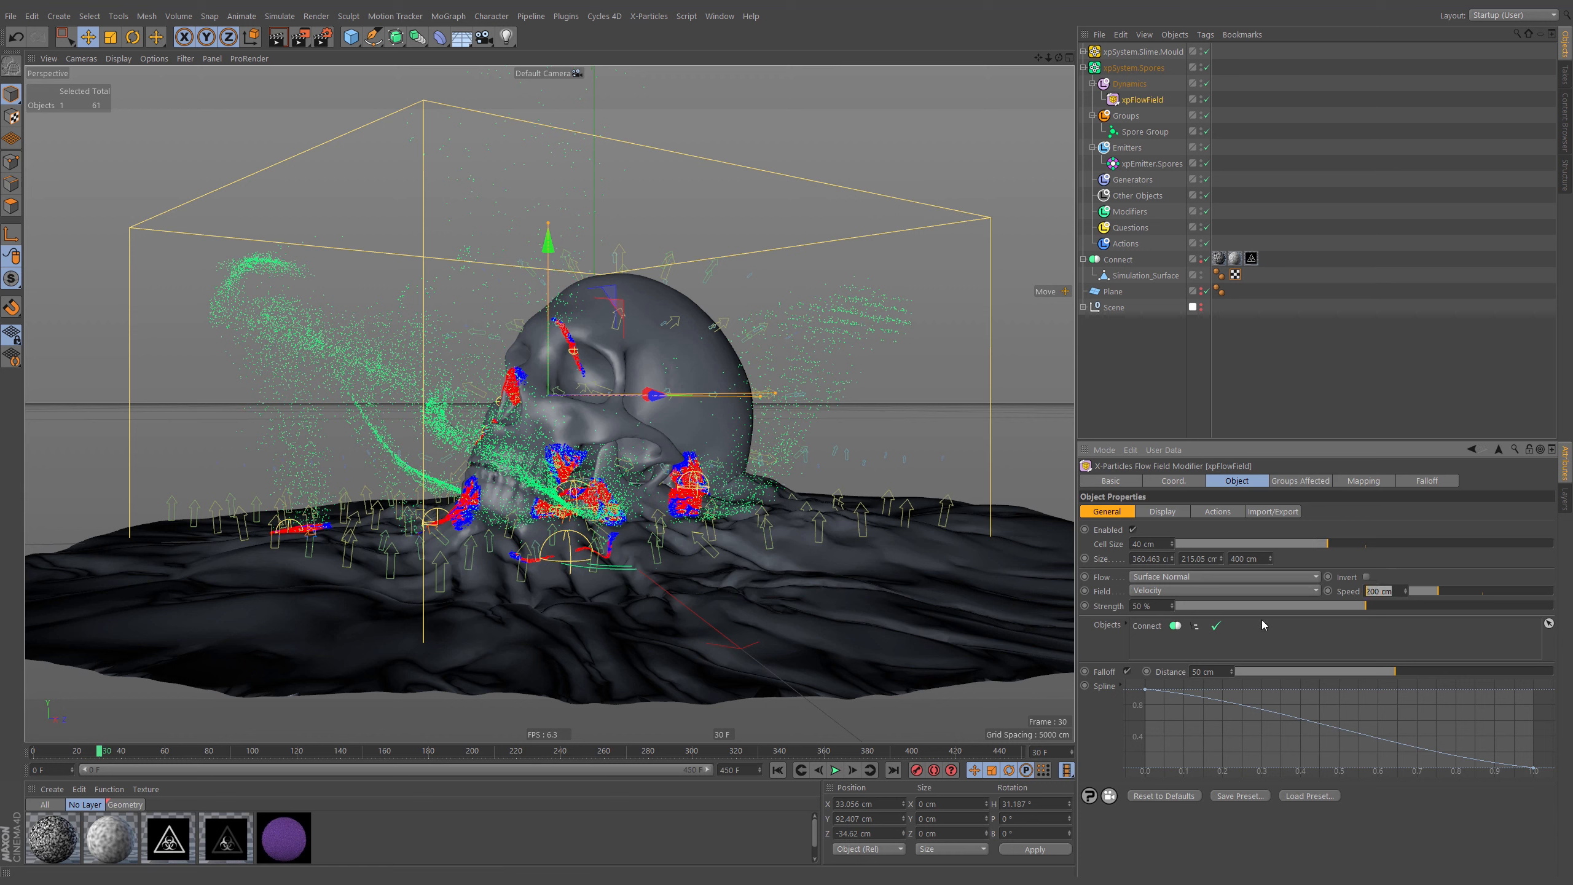
{"action": "left_click", "coordinate": [778, 772]}
Play the simulation in stages up to frame 78 and examine how the spores move around the skull
{"action": "left_click", "coordinate": [835, 771]}
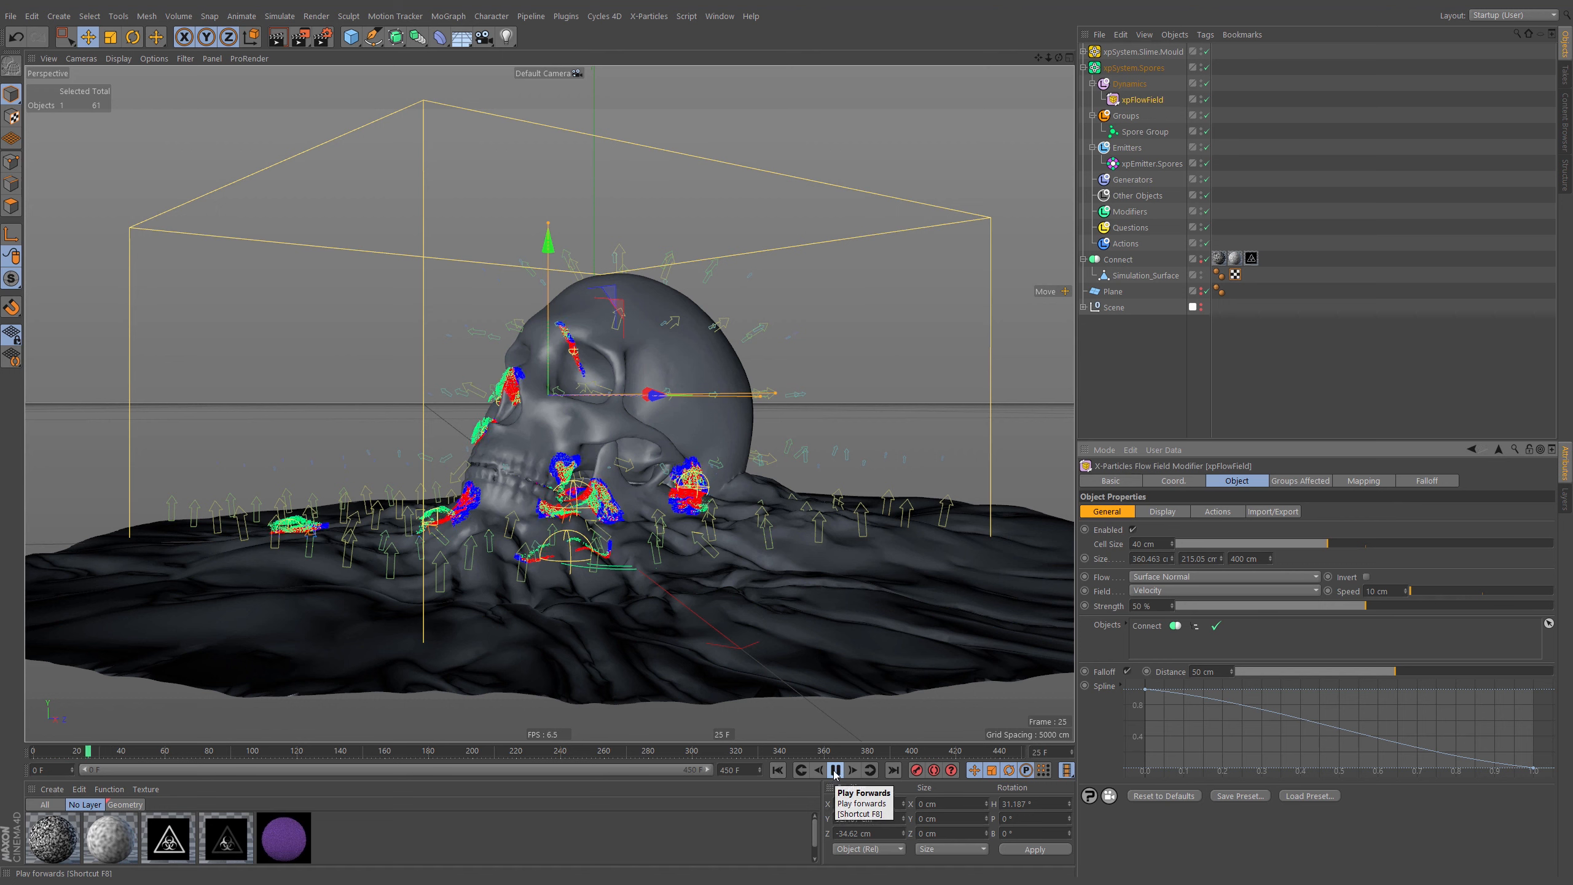
{"action": "left_click", "coordinate": [835, 770]}
{"action": "left_click", "coordinate": [835, 770]}
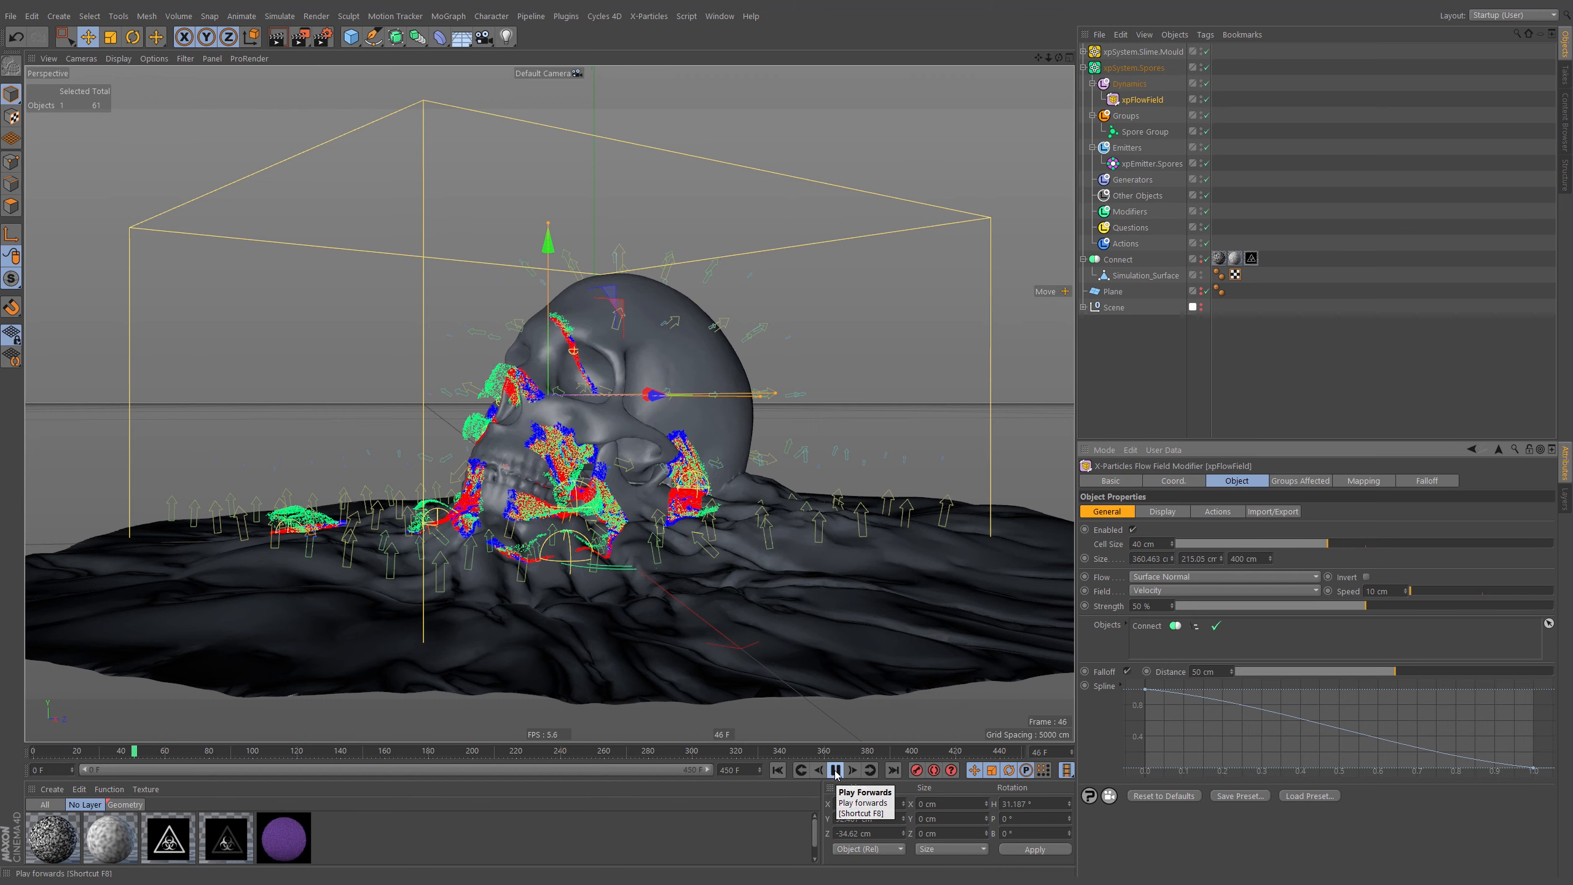
{"action": "left_click", "coordinate": [835, 770]}
{"action": "left_click_drag", "start_coordinate": [619, 434], "coordinate": [799, 347], "text": "alt"}
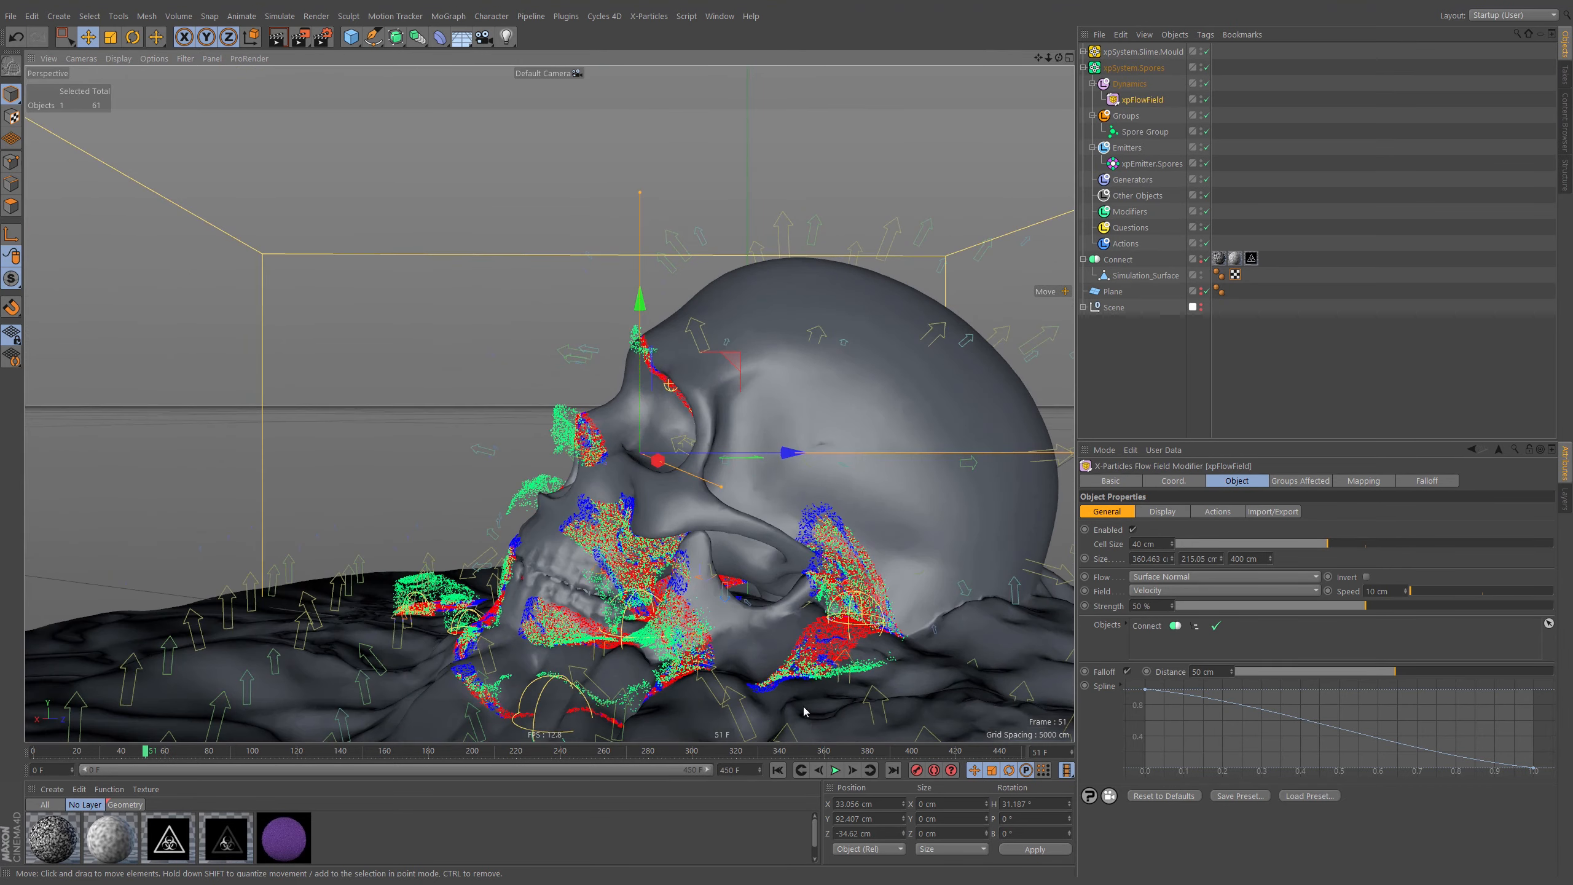
{"action": "left_click", "coordinate": [837, 770]}
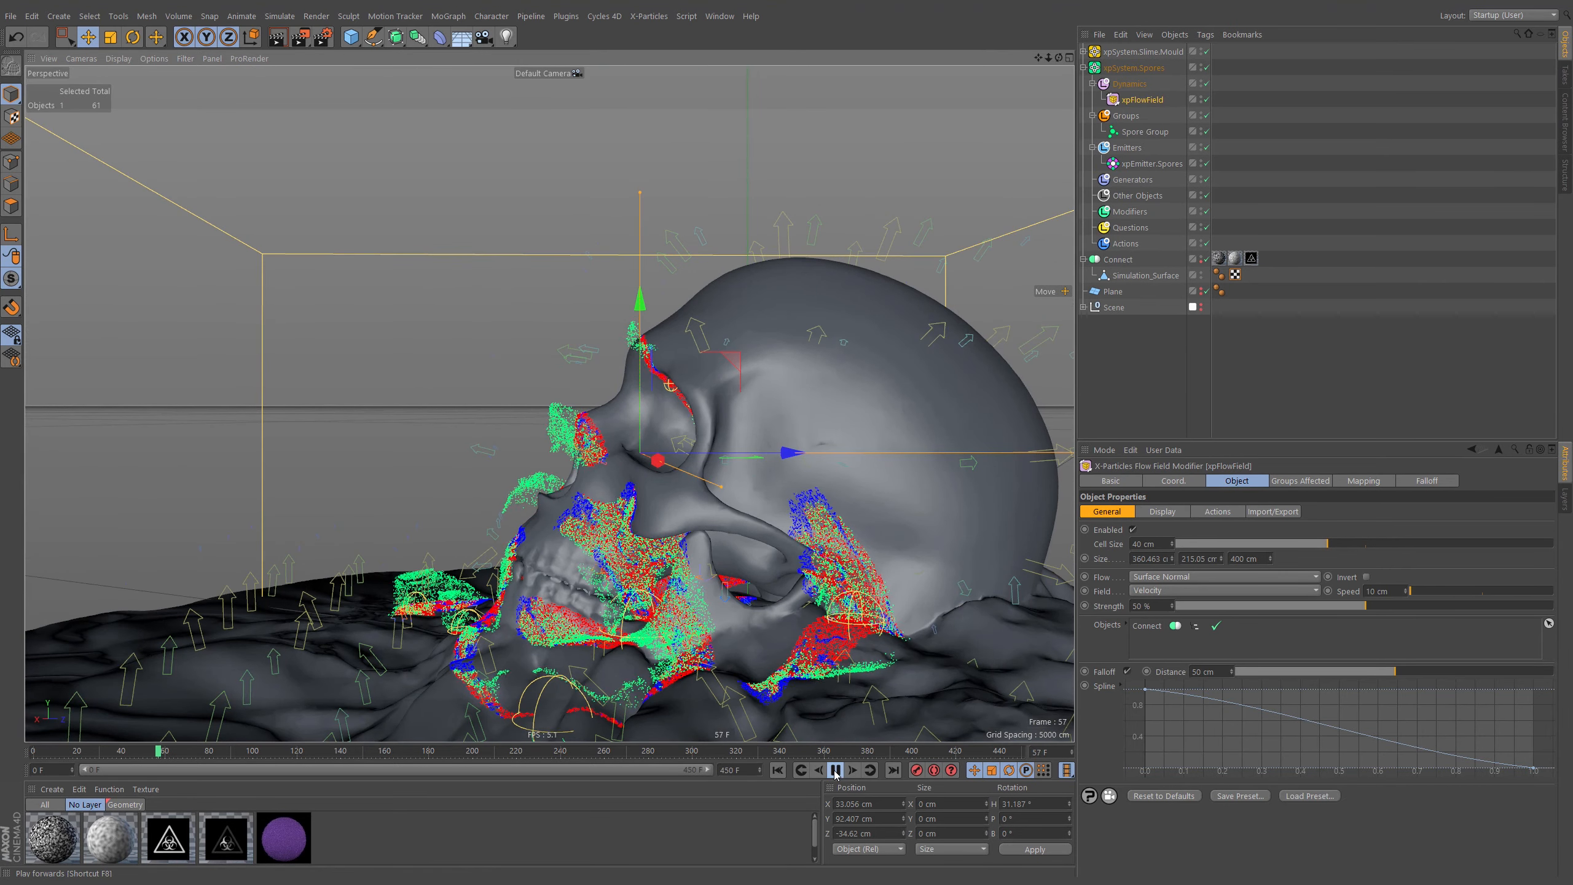
{"action": "left_click", "coordinate": [835, 770]}
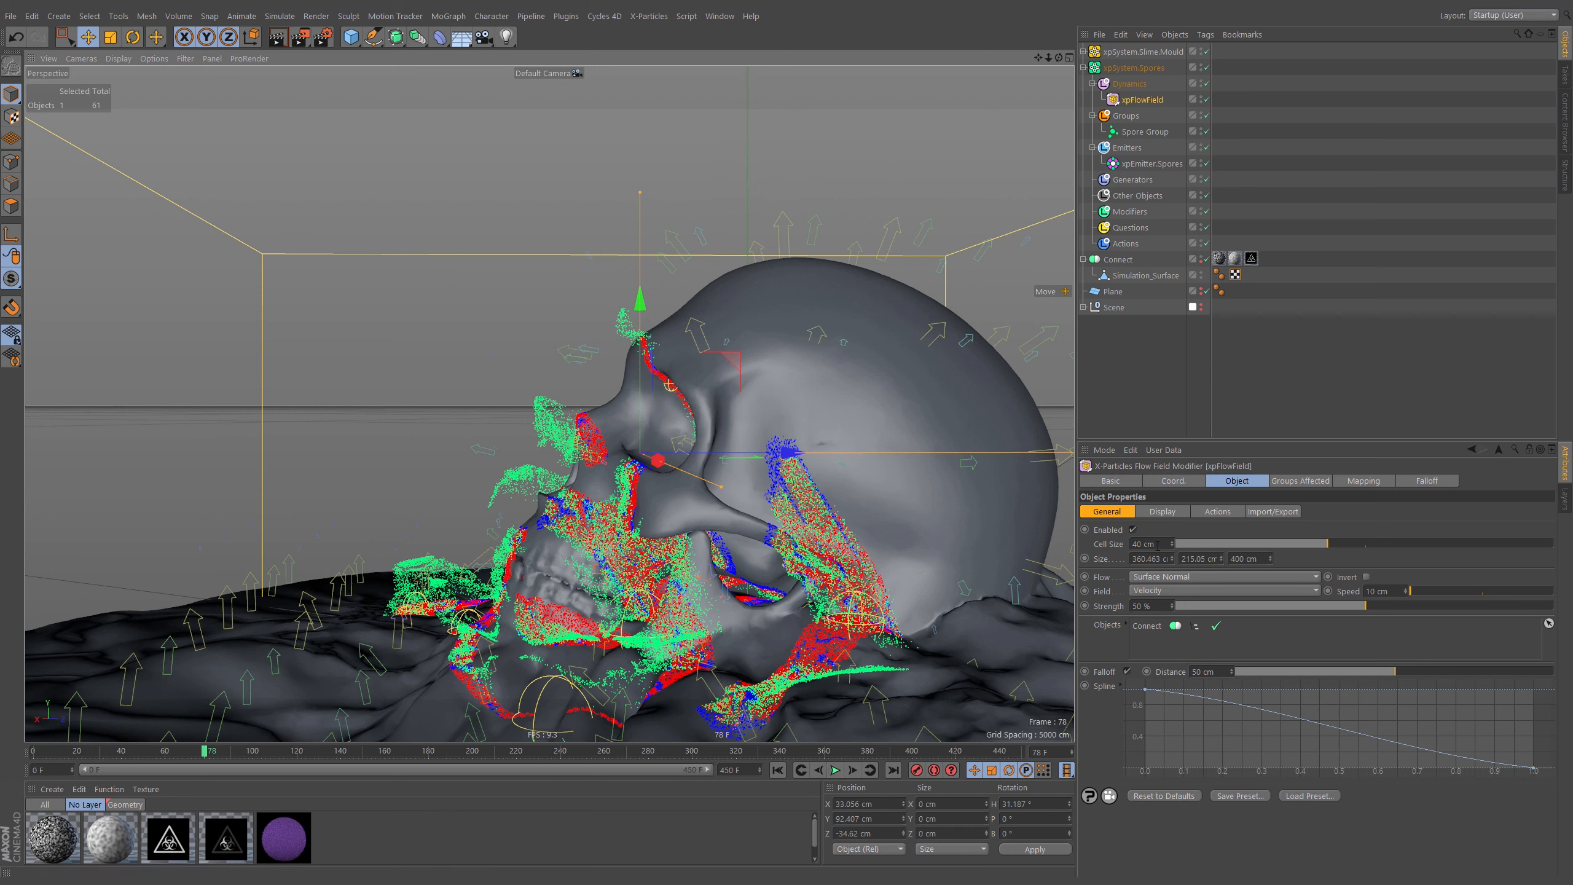
Set the xpFlowField's cell size to 10 cm and inspect the denser vectors around the skull
{"action": "left_click_drag", "start_coordinate": [1160, 544], "coordinate": [1124, 546]}
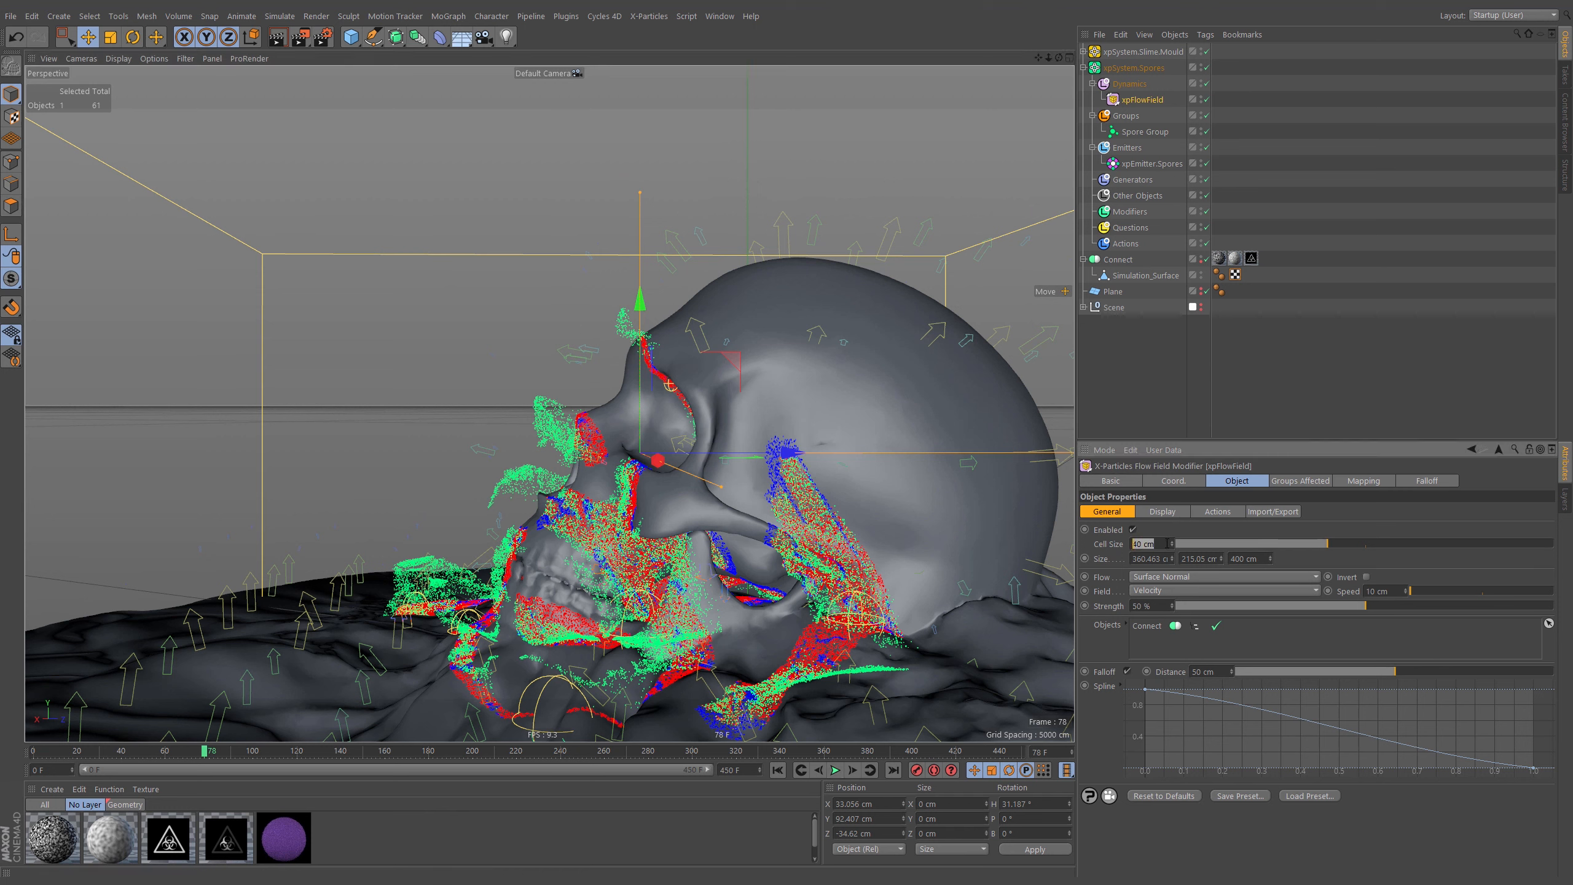
{"action": "type", "text": "10"}
{"action": "key", "text": "Return"}
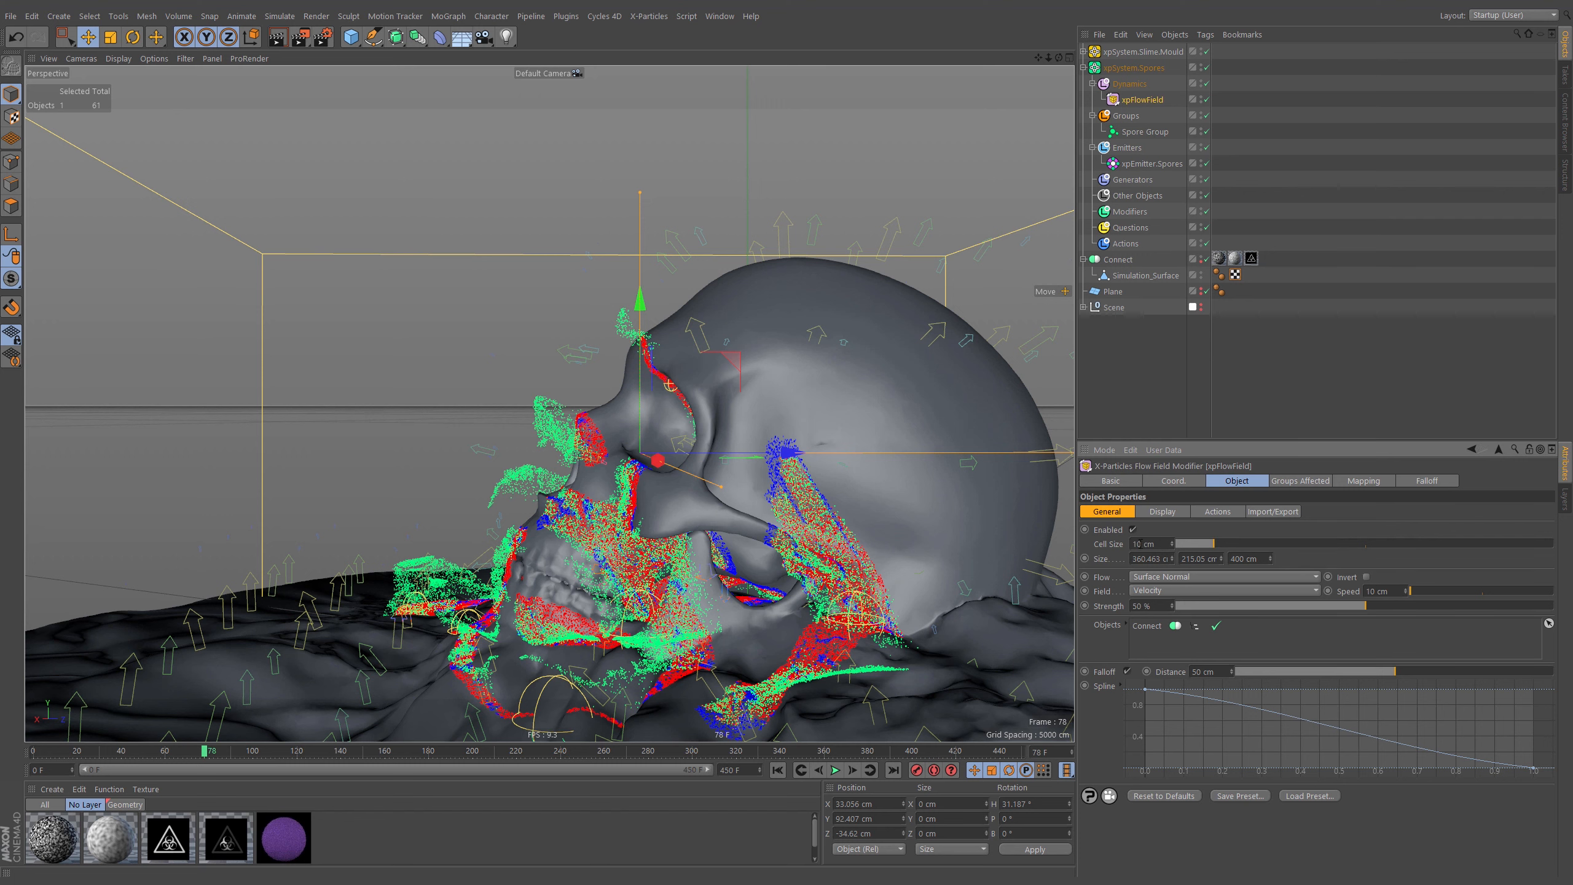
{"action": "left_click_drag", "start_coordinate": [843, 369], "coordinate": [966, 371], "text": "alt"}
Turn off the xpFlowField's vector display and deselect the modifier
{"action": "left_click", "coordinate": [1164, 512]}
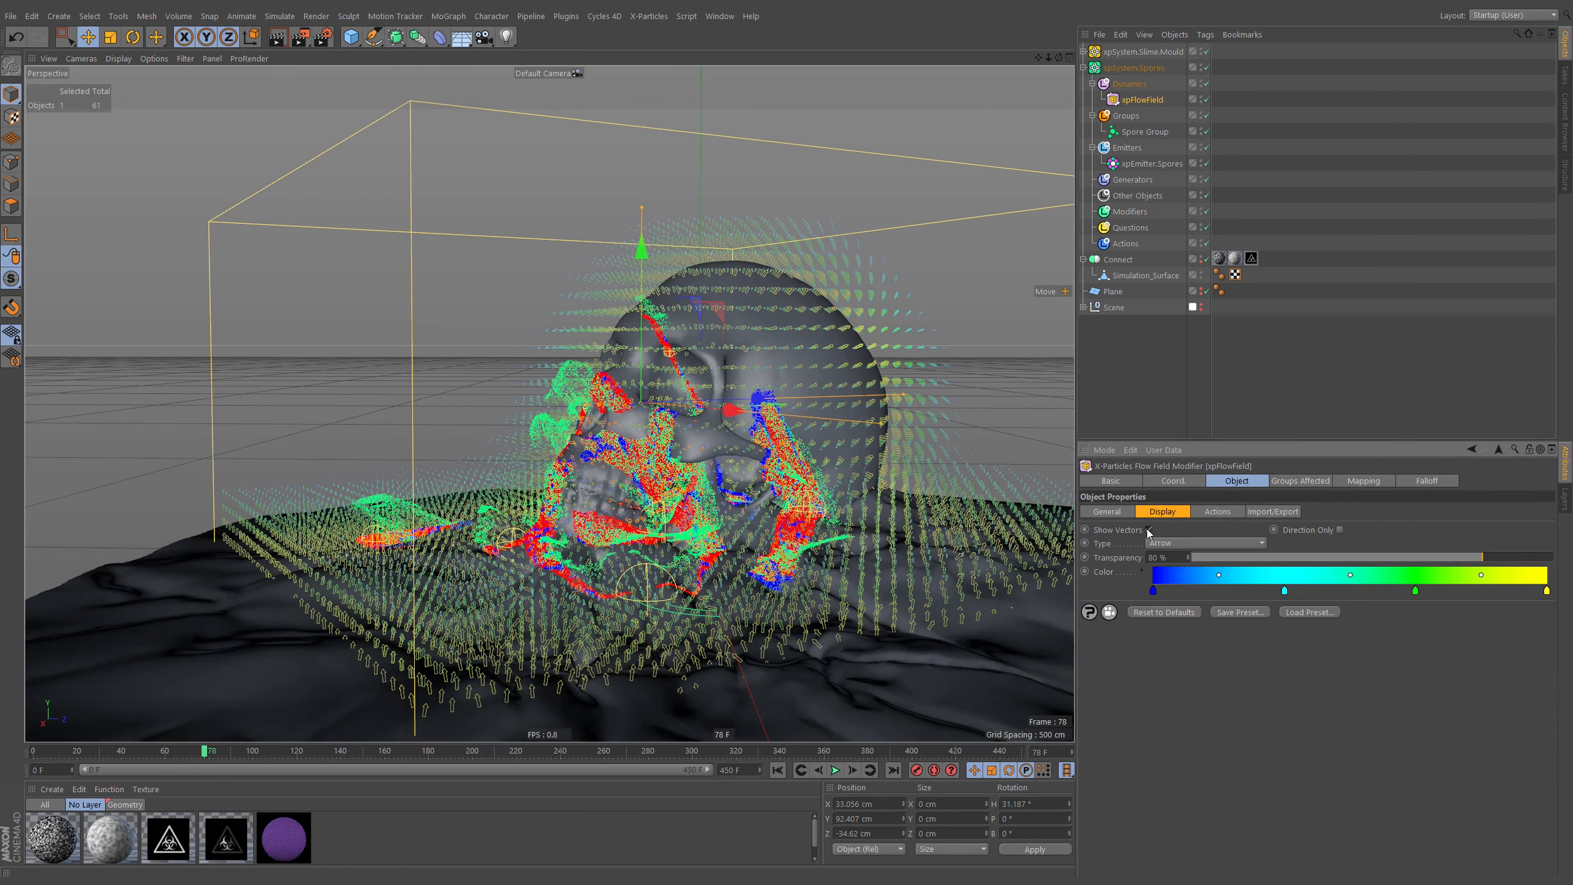
{"action": "left_click", "coordinate": [1149, 529]}
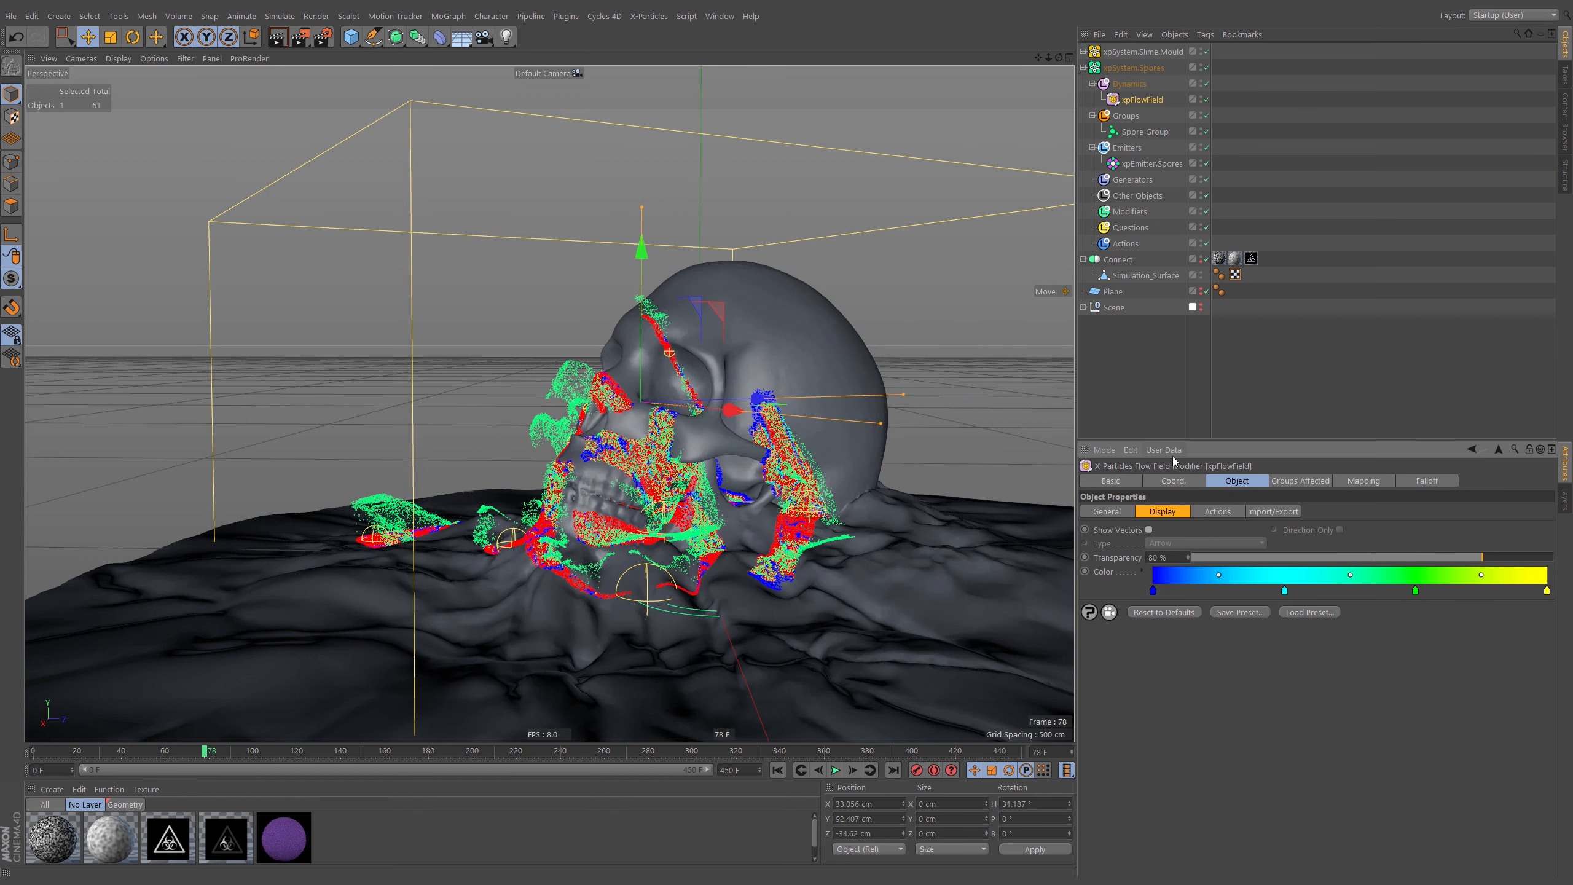
{"action": "left_click", "coordinate": [1328, 294]}
Replay the spore simulation from the first frame to check the particle flow, and rewind it
{"action": "right_click_drag", "start_coordinate": [796, 384], "coordinate": [780, 383], "text": "alt"}
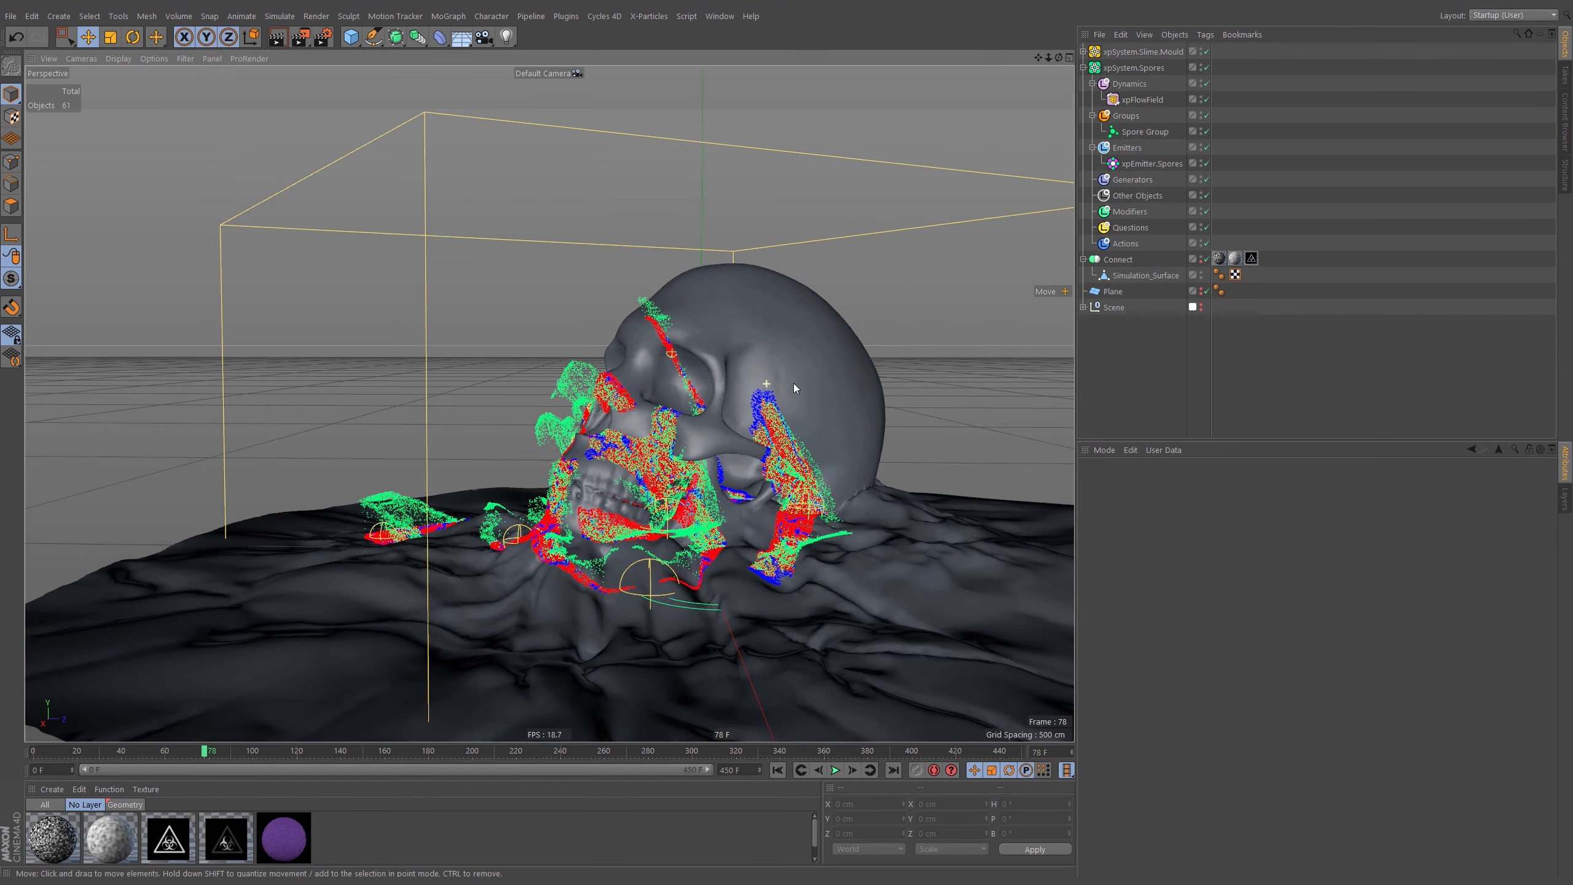
{"action": "middle_click_drag", "start_coordinate": [779, 384], "coordinate": [762, 383], "text": "alt"}
{"action": "right_click_drag", "start_coordinate": [762, 382], "coordinate": [752, 384], "text": "alt"}
{"action": "left_click_drag", "start_coordinate": [755, 384], "coordinate": [774, 394], "text": "alt"}
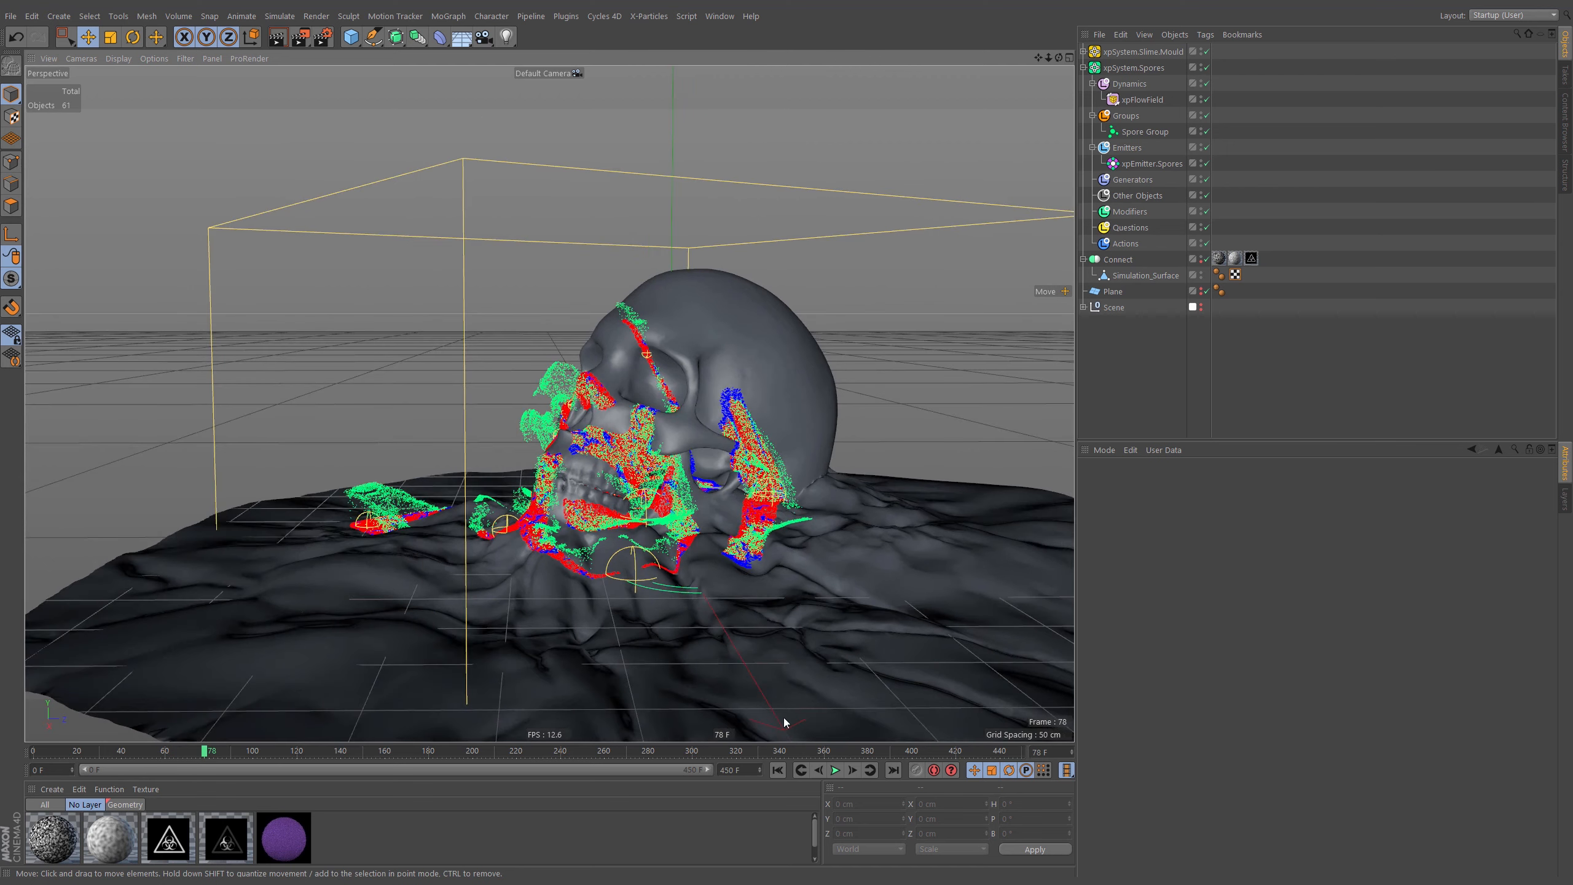
{"action": "left_click", "coordinate": [778, 770]}
{"action": "left_click", "coordinate": [835, 771]}
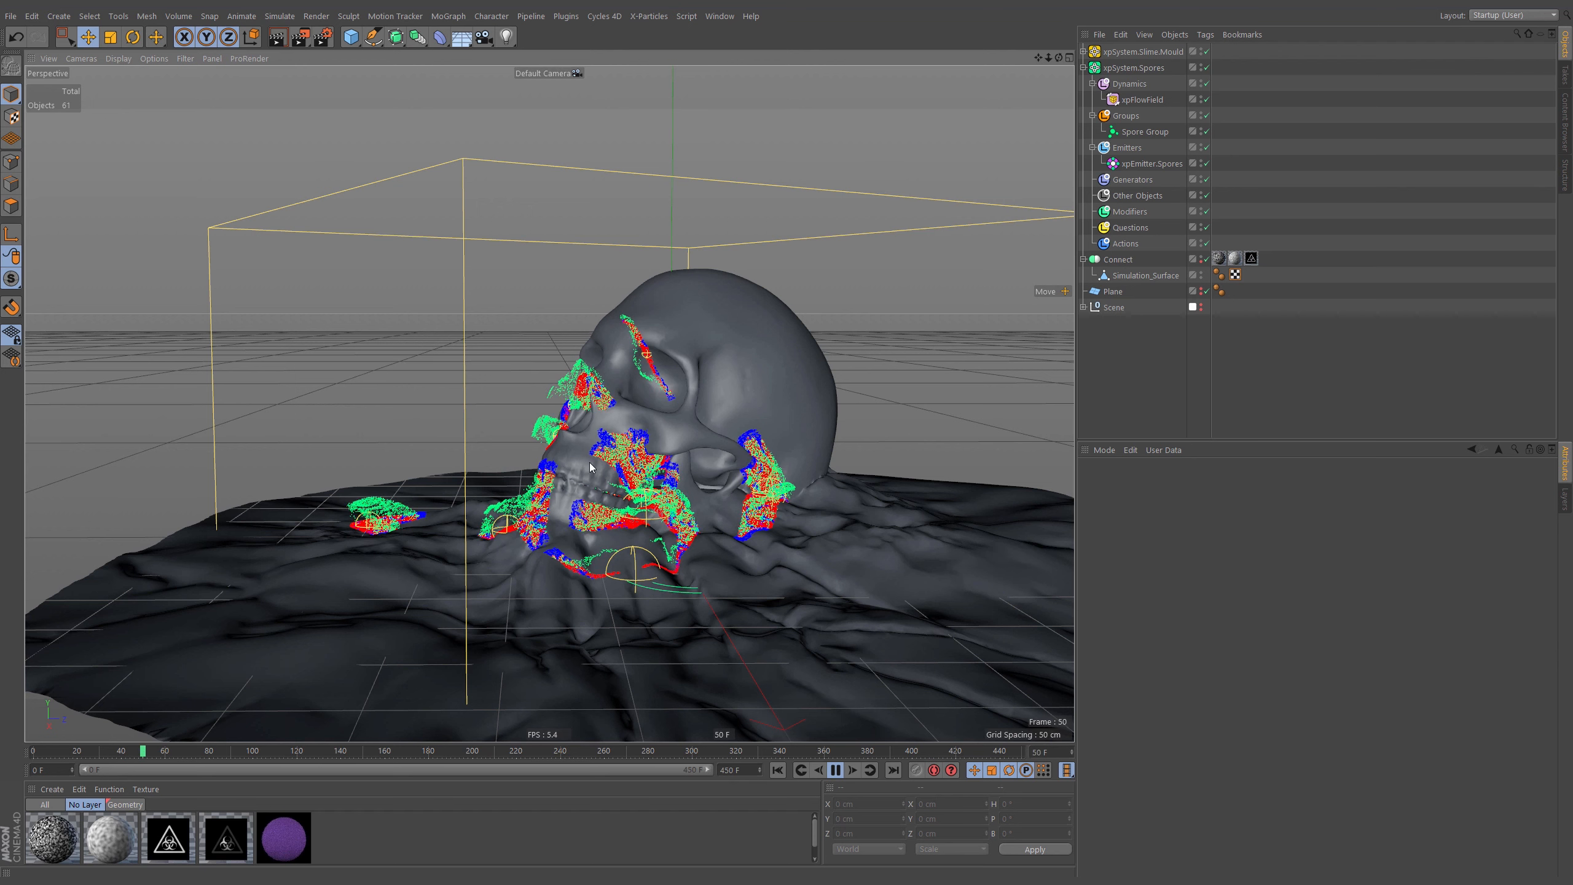
{"action": "left_click", "coordinate": [778, 770]}
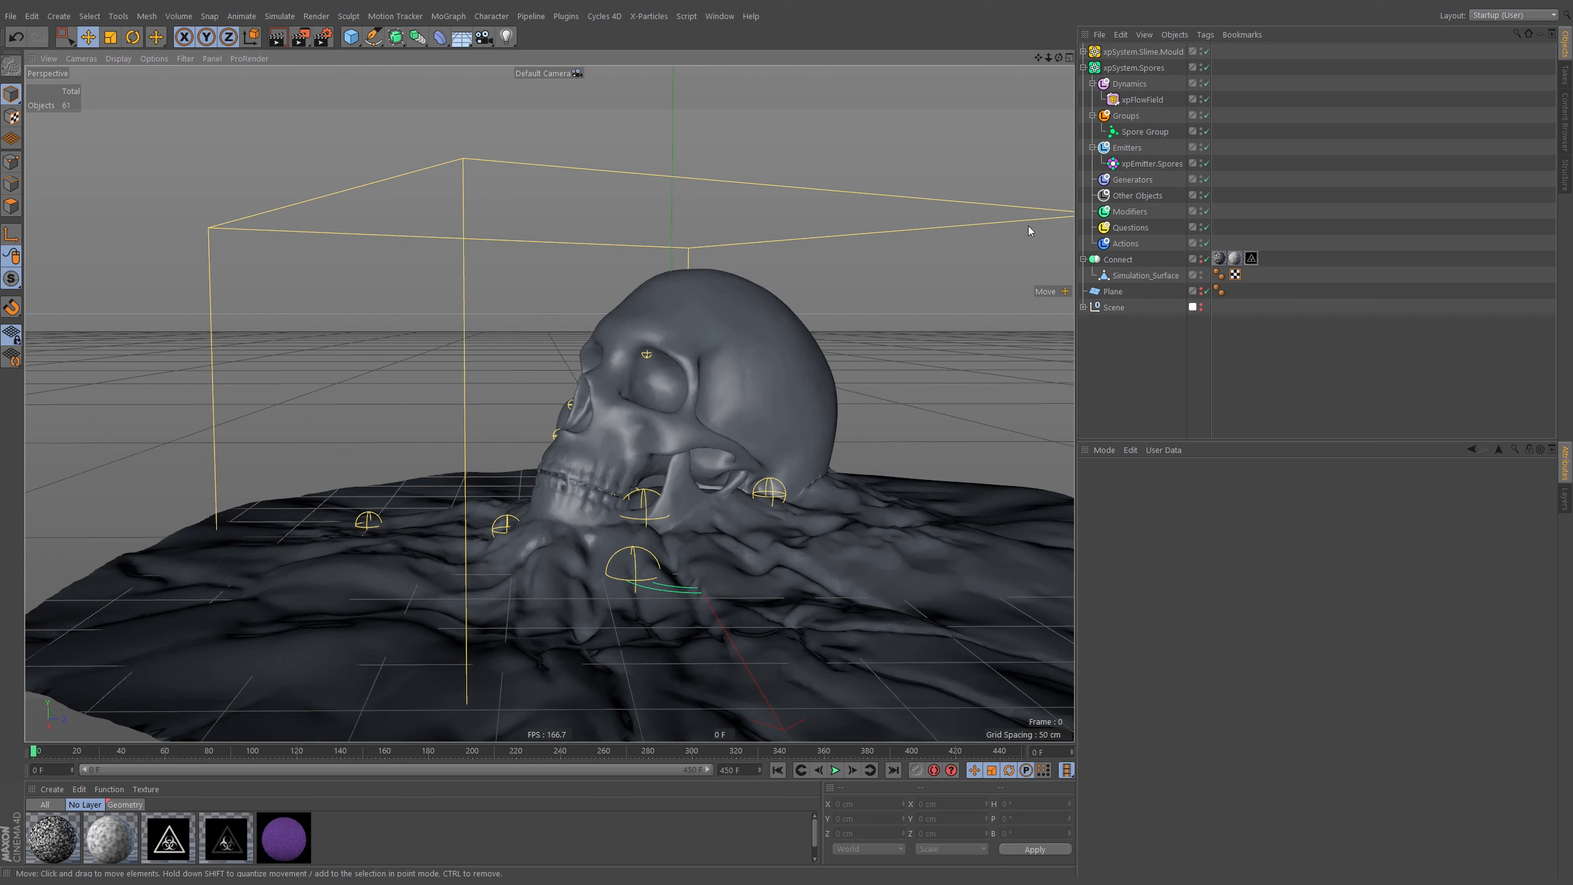
Open the settings of the Modifiers folder in xpSystem.Spores
{"action": "left_click", "coordinate": [1129, 213]}
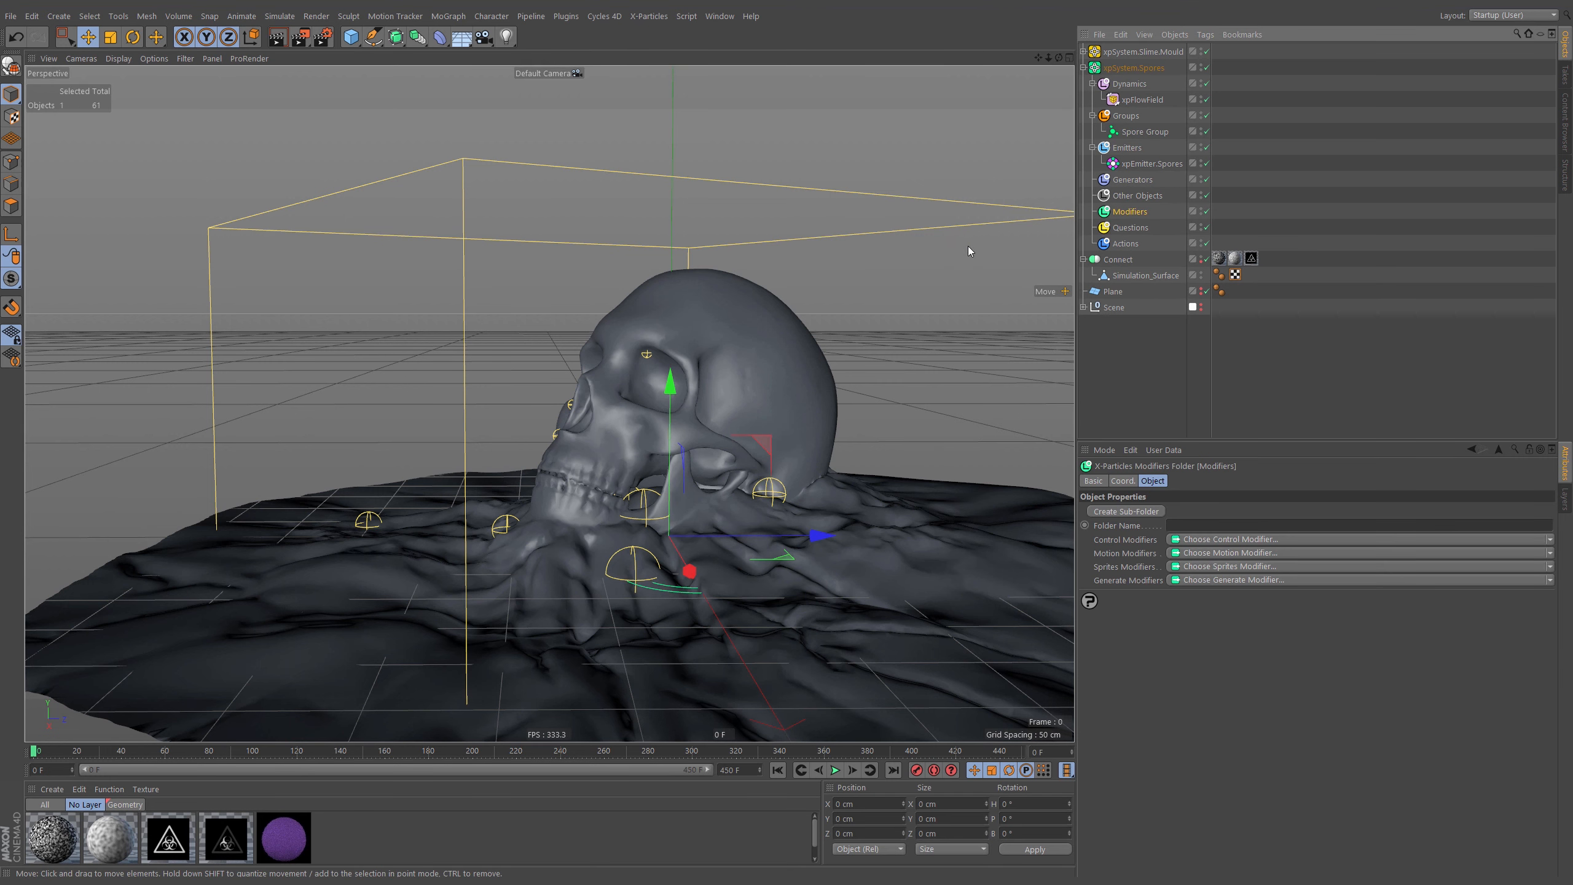
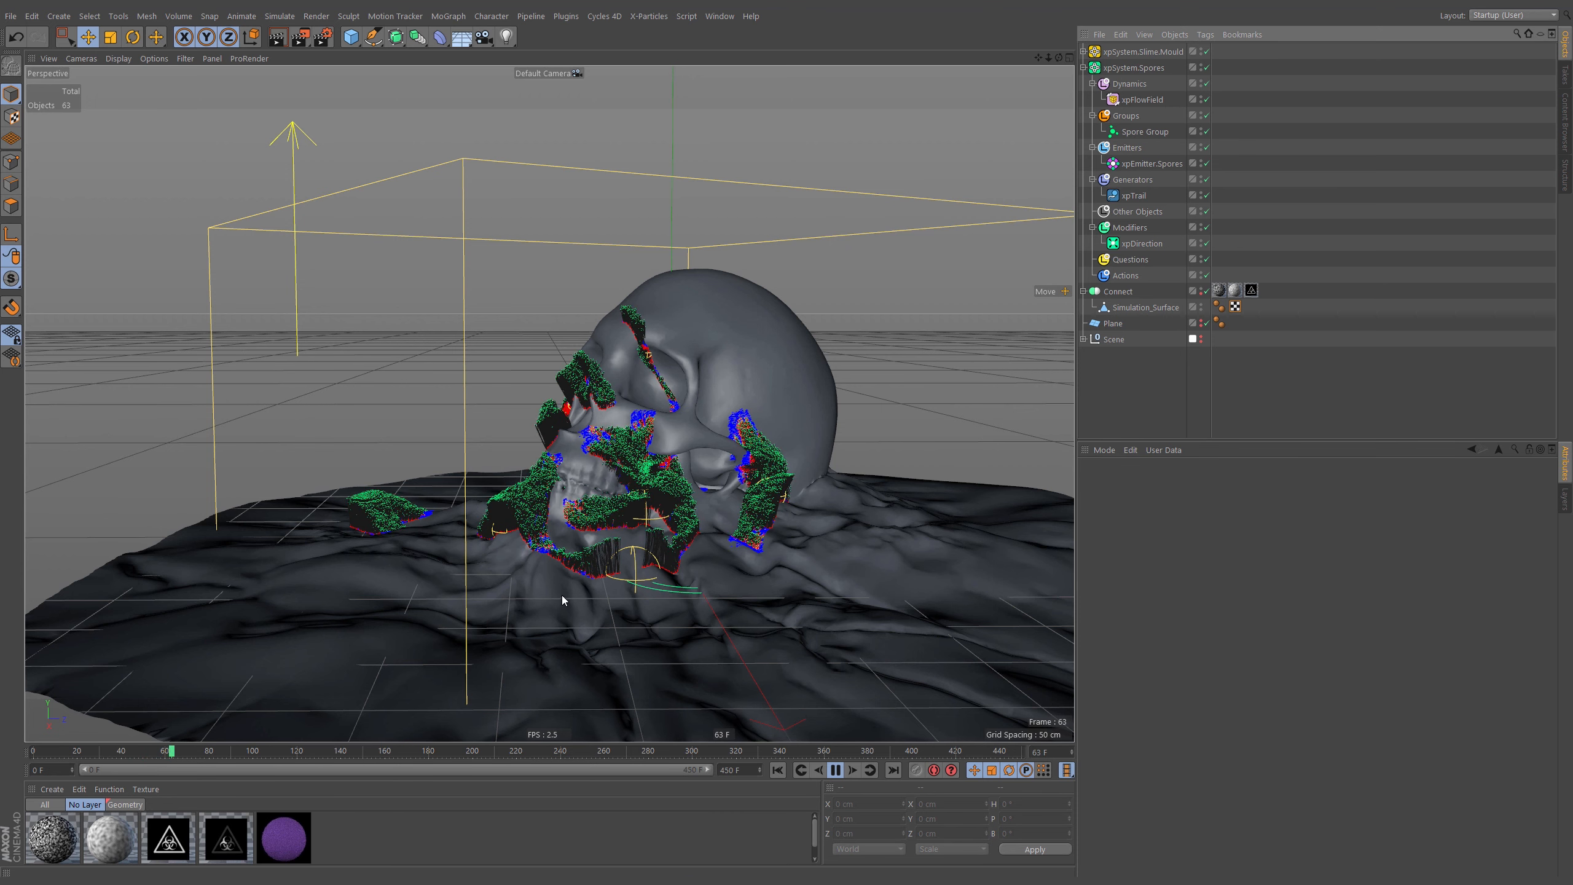
Stop the playback and examine the spore trails on the skull's face from close up
{"action": "left_click", "coordinate": [836, 772]}
{"action": "scroll", "coordinate": [600, 379], "scroll_direction": "up", "scroll_amount": 10}
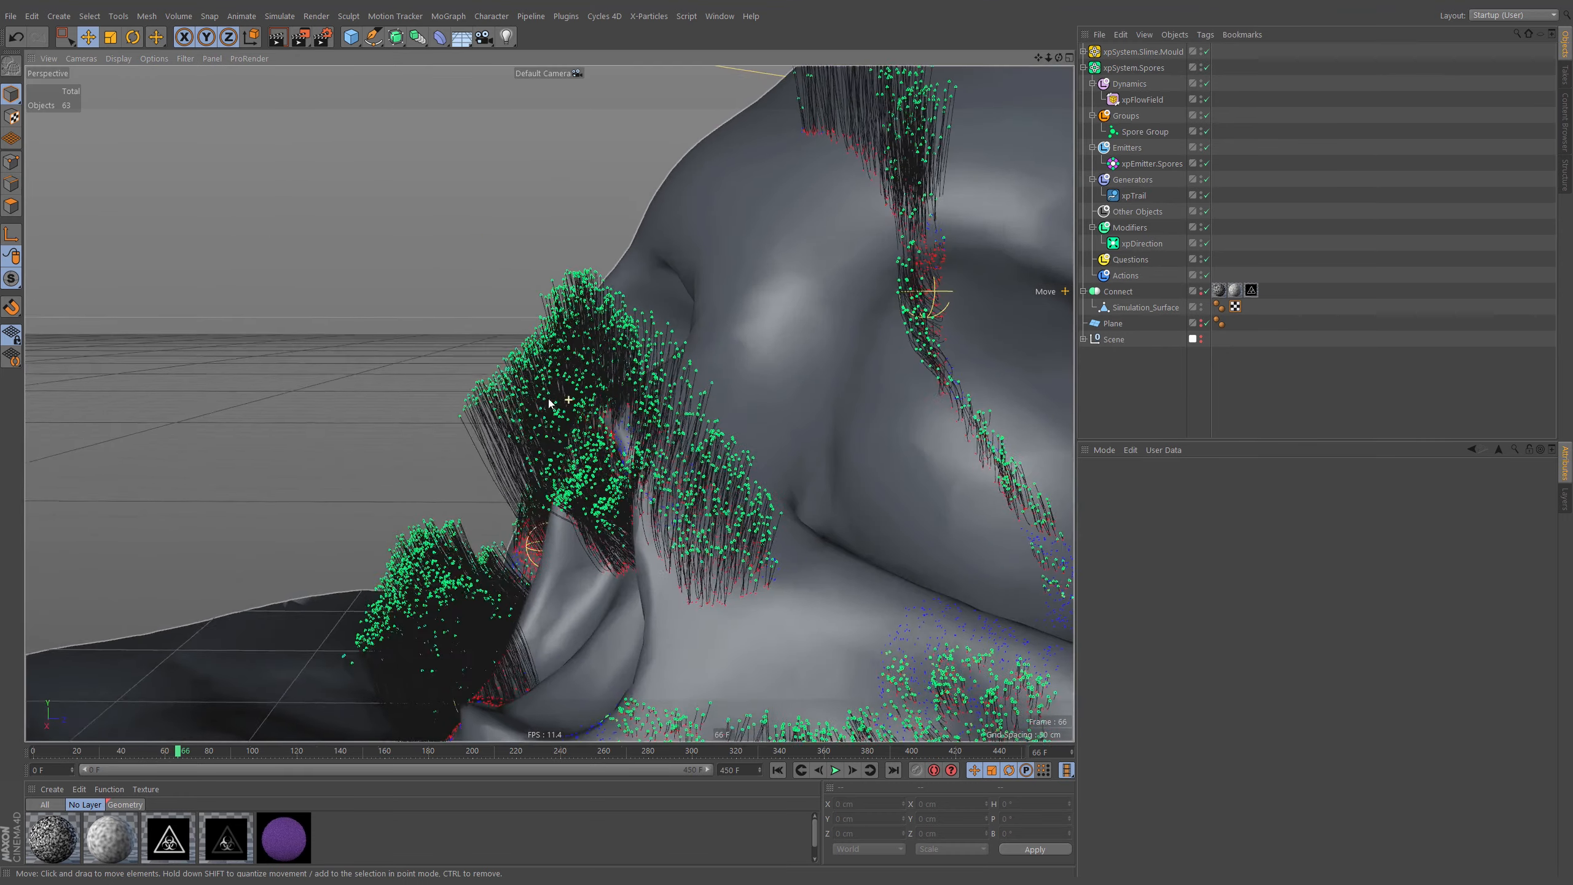
{"action": "left_click_drag", "start_coordinate": [549, 402], "coordinate": [622, 366], "text": "alt"}
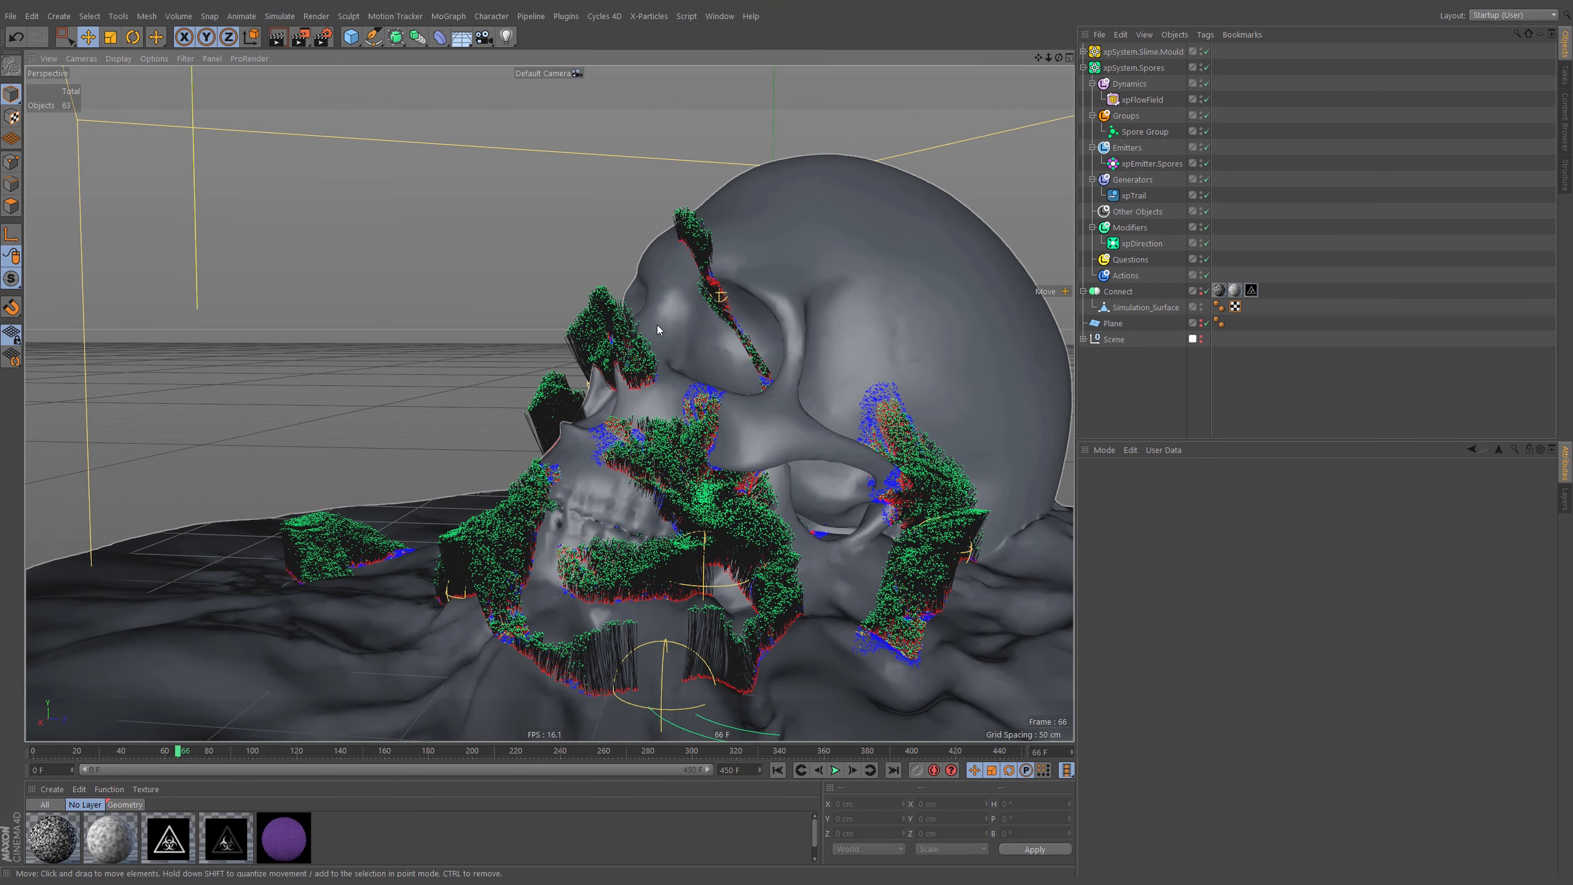
Collapse xpSystem.Spores, expand xpSystem.Slime.Mould and open its xpSpawn modifier's settings
{"action": "left_click", "coordinate": [1083, 68]}
{"action": "left_click", "coordinate": [1083, 52]}
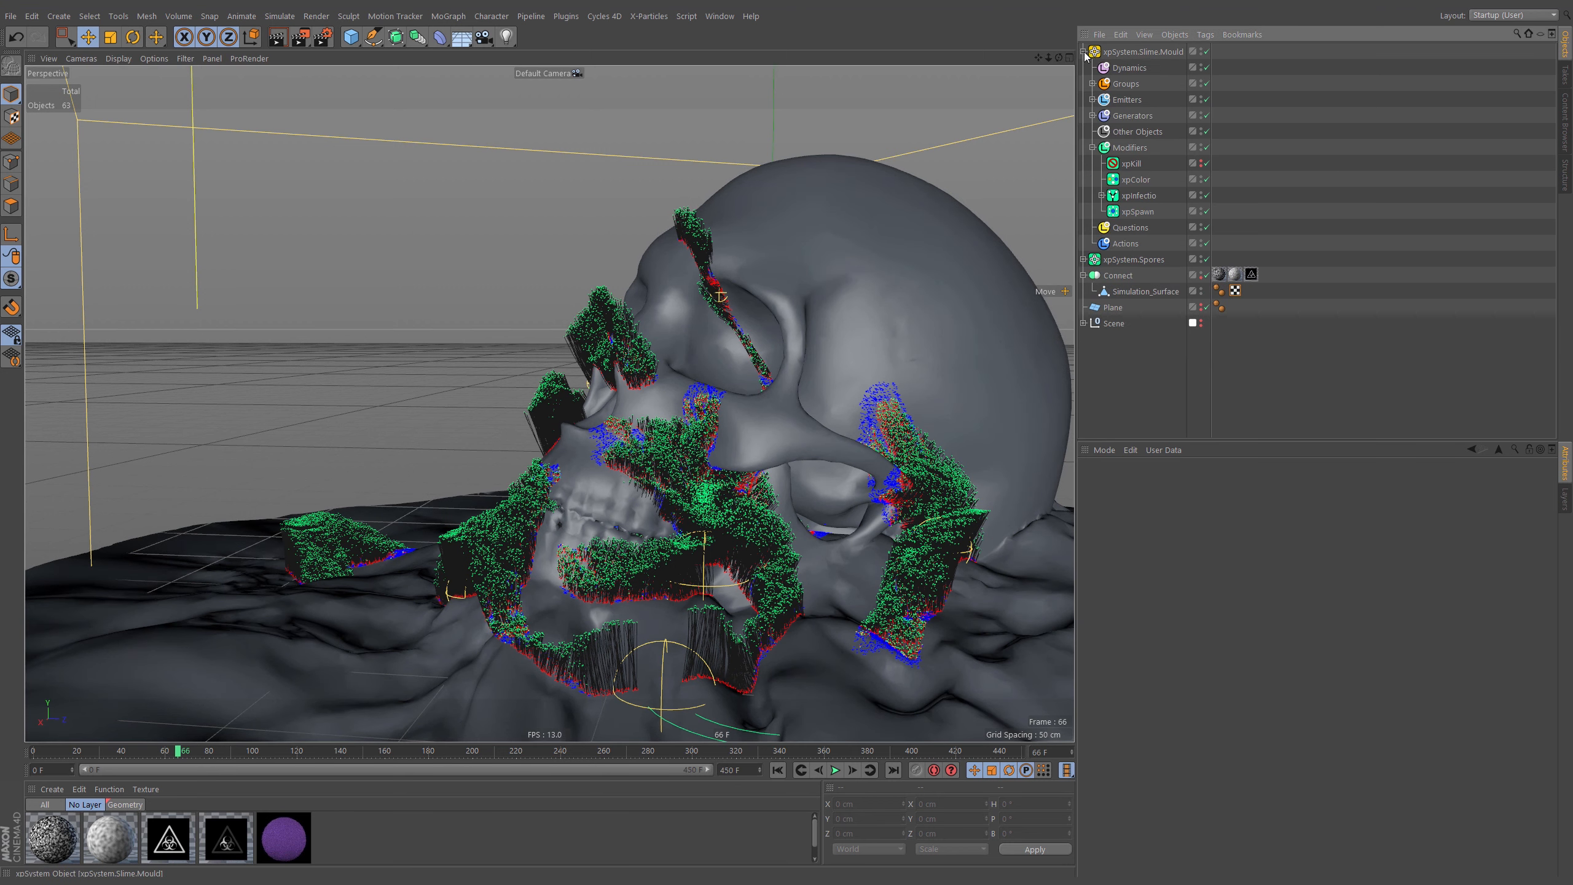
{"action": "left_click", "coordinate": [1137, 211]}
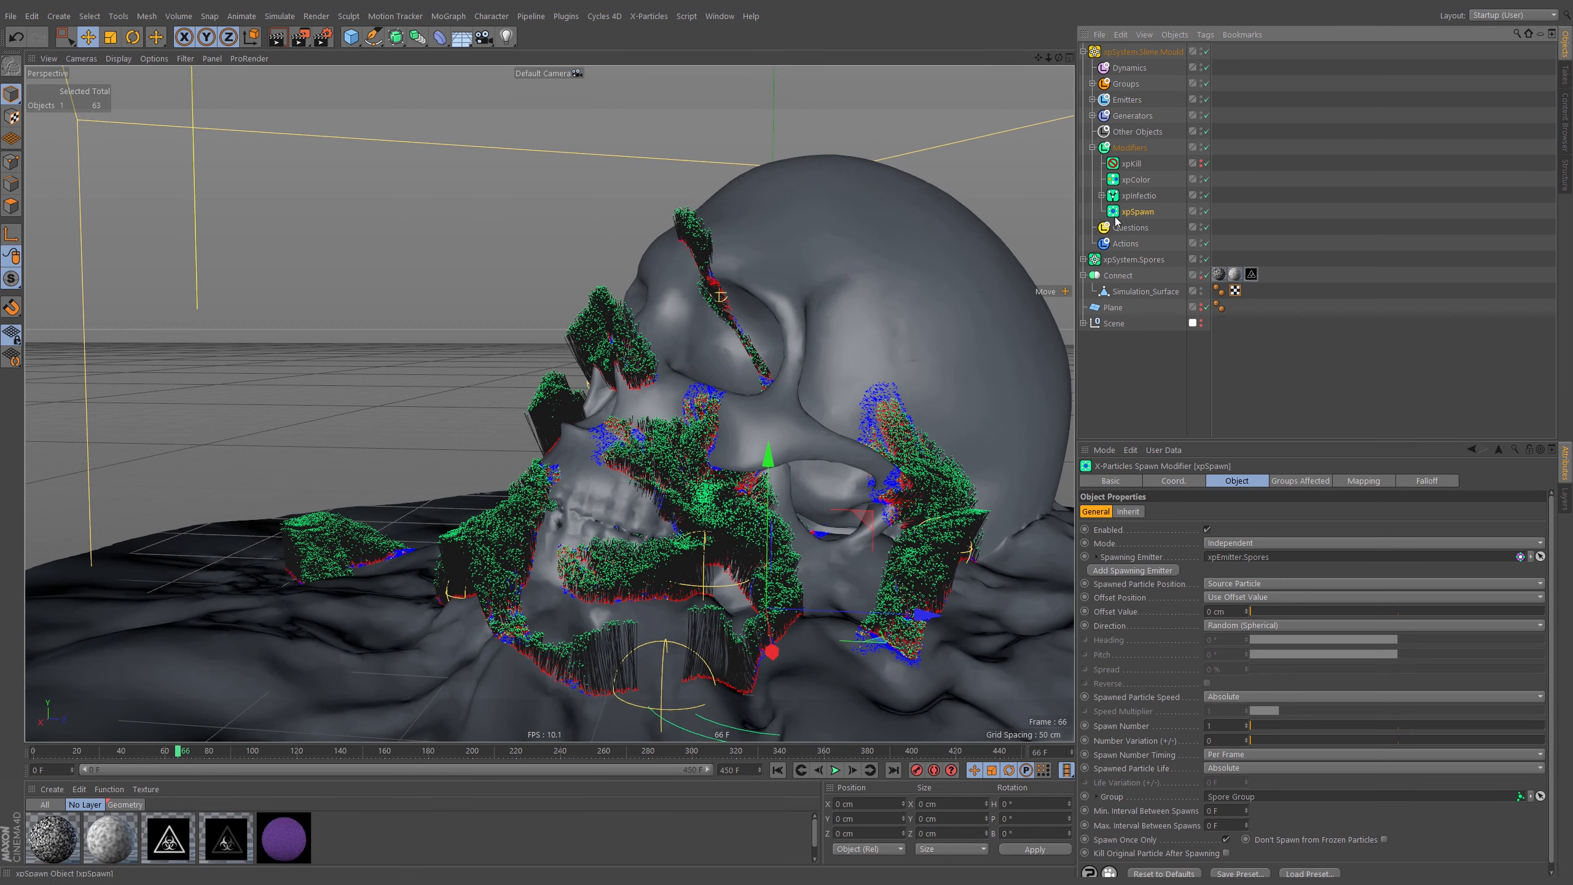
Add a question to xpEmitter.Mould in the slime mould system and check the emitter's Test and Pass Once list
{"action": "left_click", "coordinate": [1093, 99]}
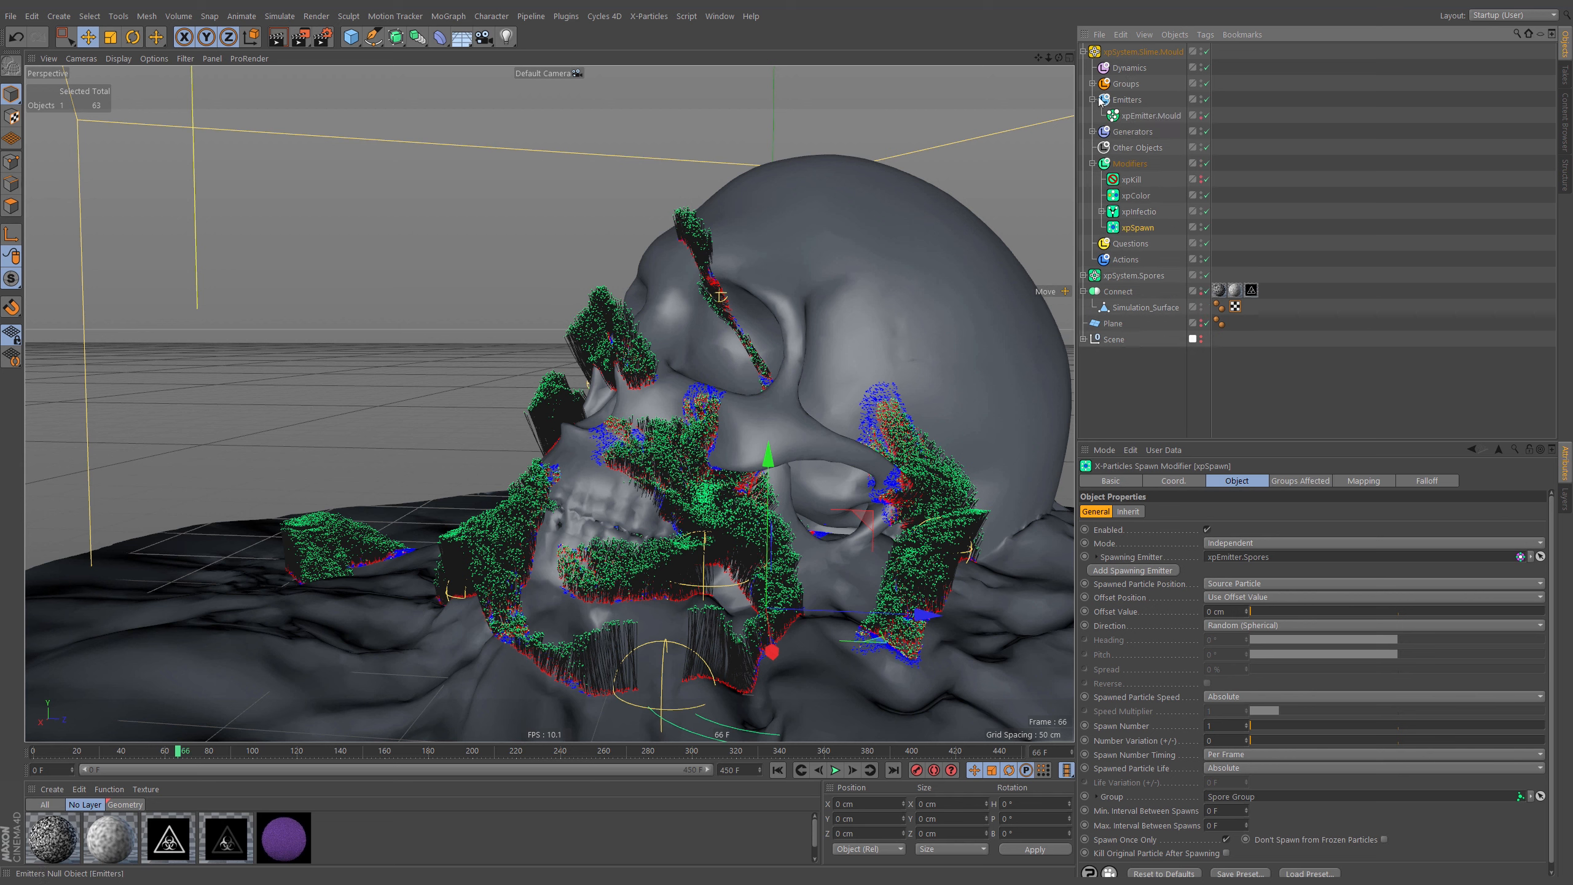
{"action": "left_click", "coordinate": [1170, 117]}
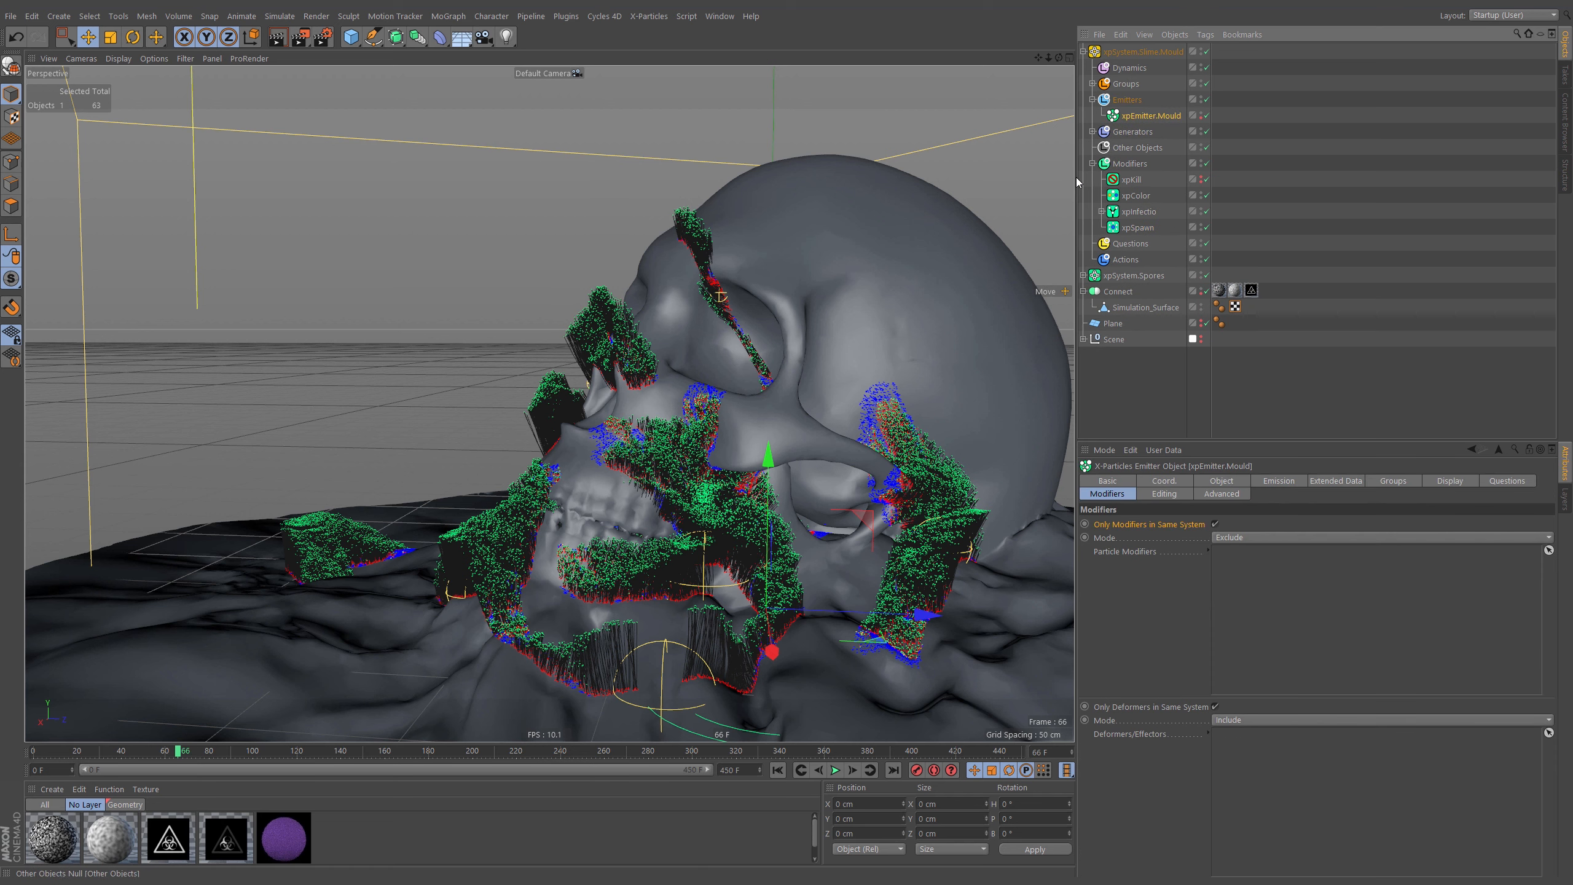
{"action": "left_click", "coordinate": [1498, 488]}
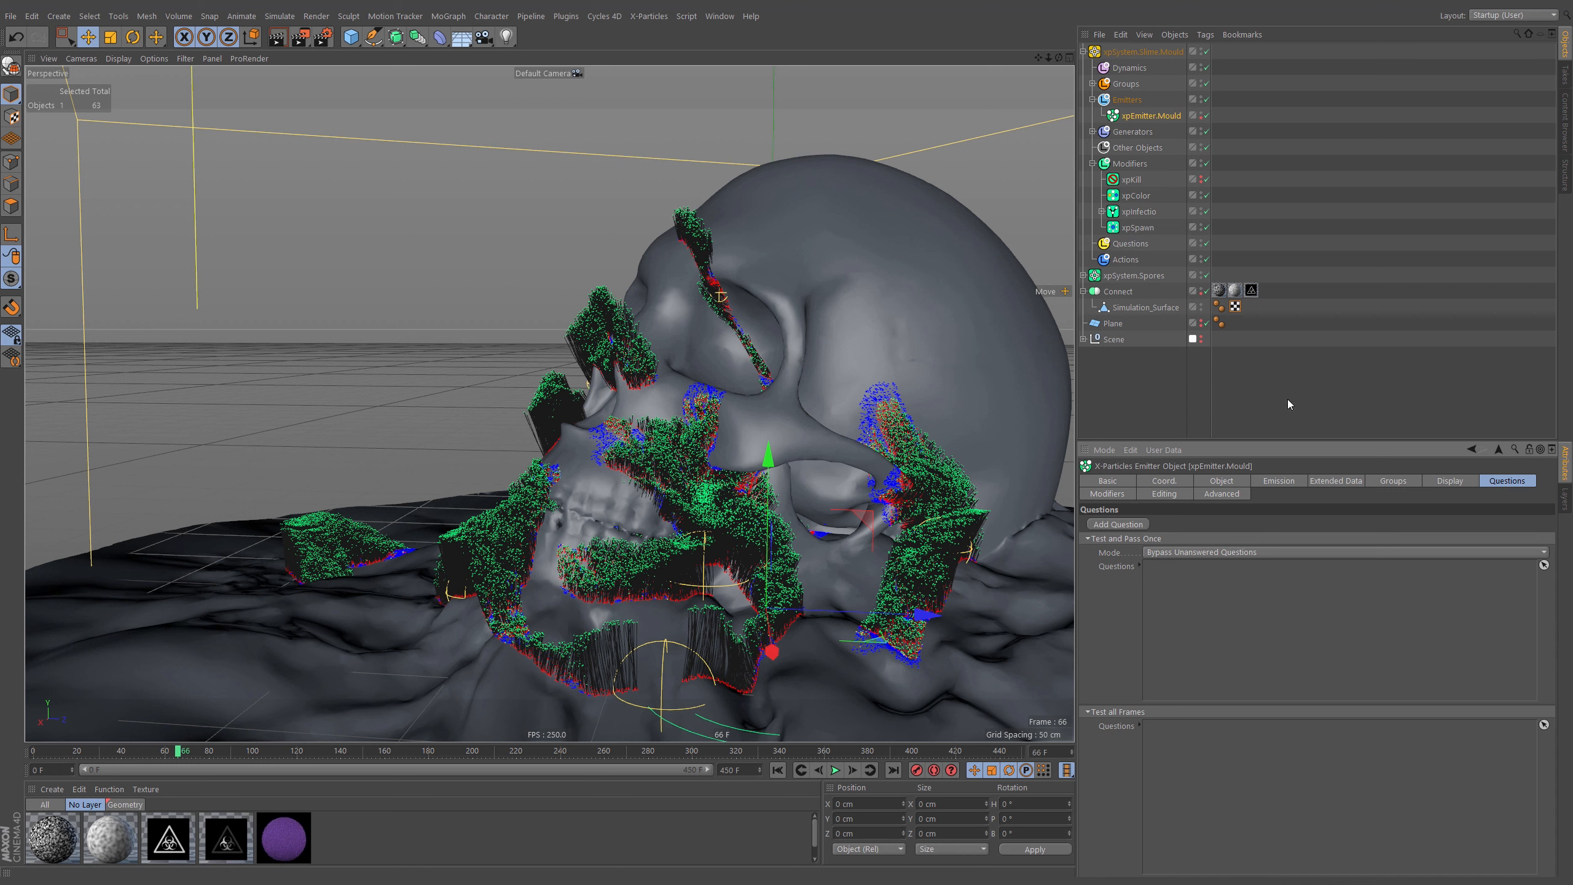
{"action": "left_click", "coordinate": [1118, 525]}
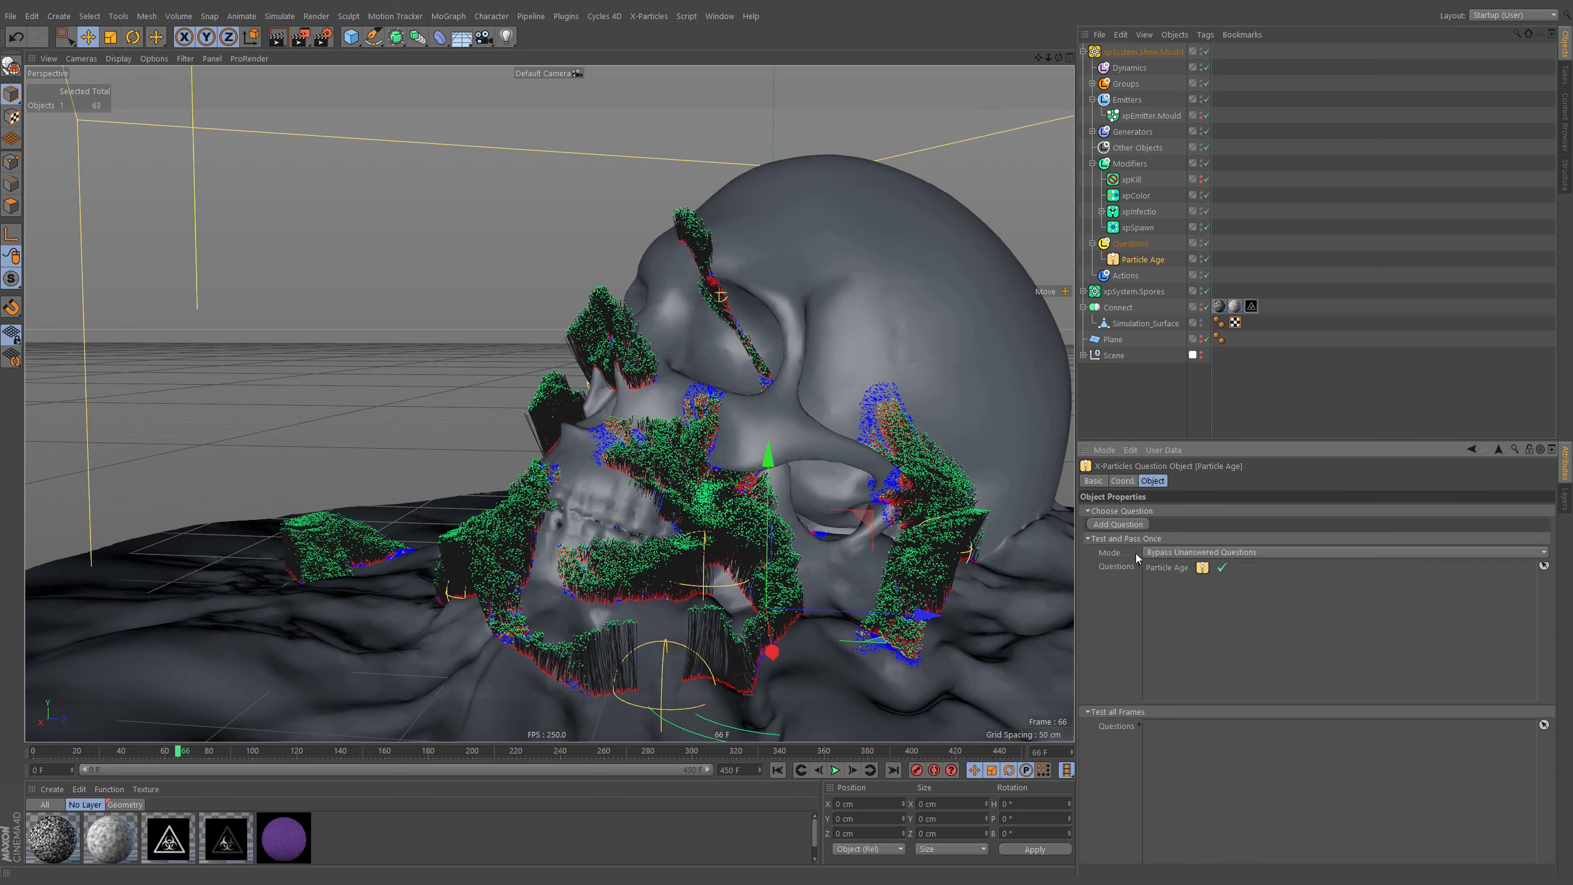
{"action": "left_click", "coordinate": [1164, 116]}
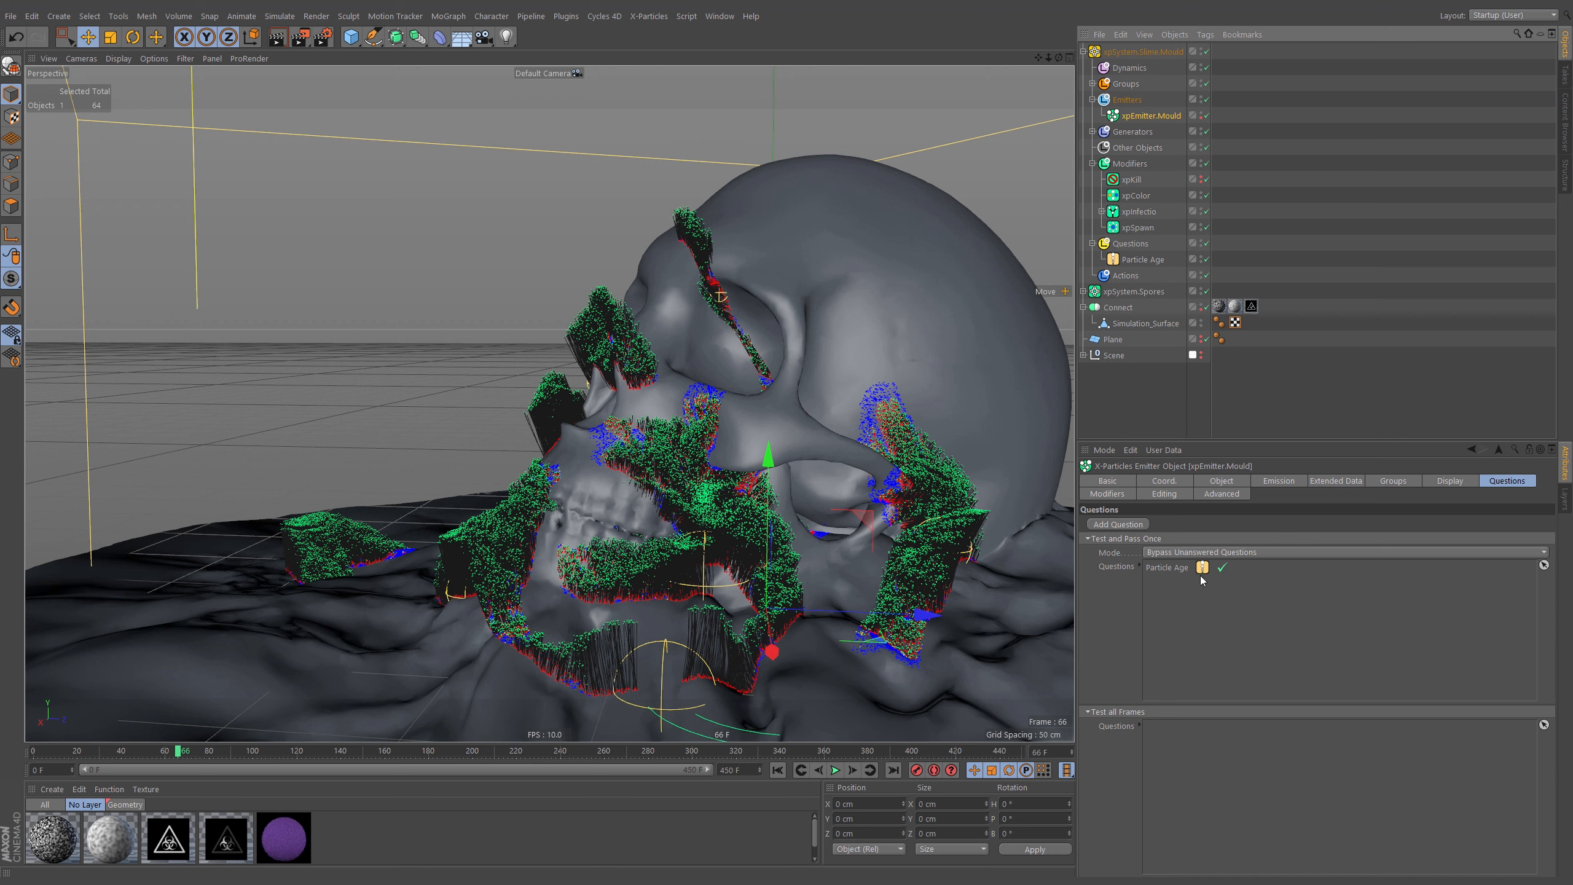
Change the Particle Age question to type Other with the Random Probability option
{"action": "left_click", "coordinate": [1143, 260]}
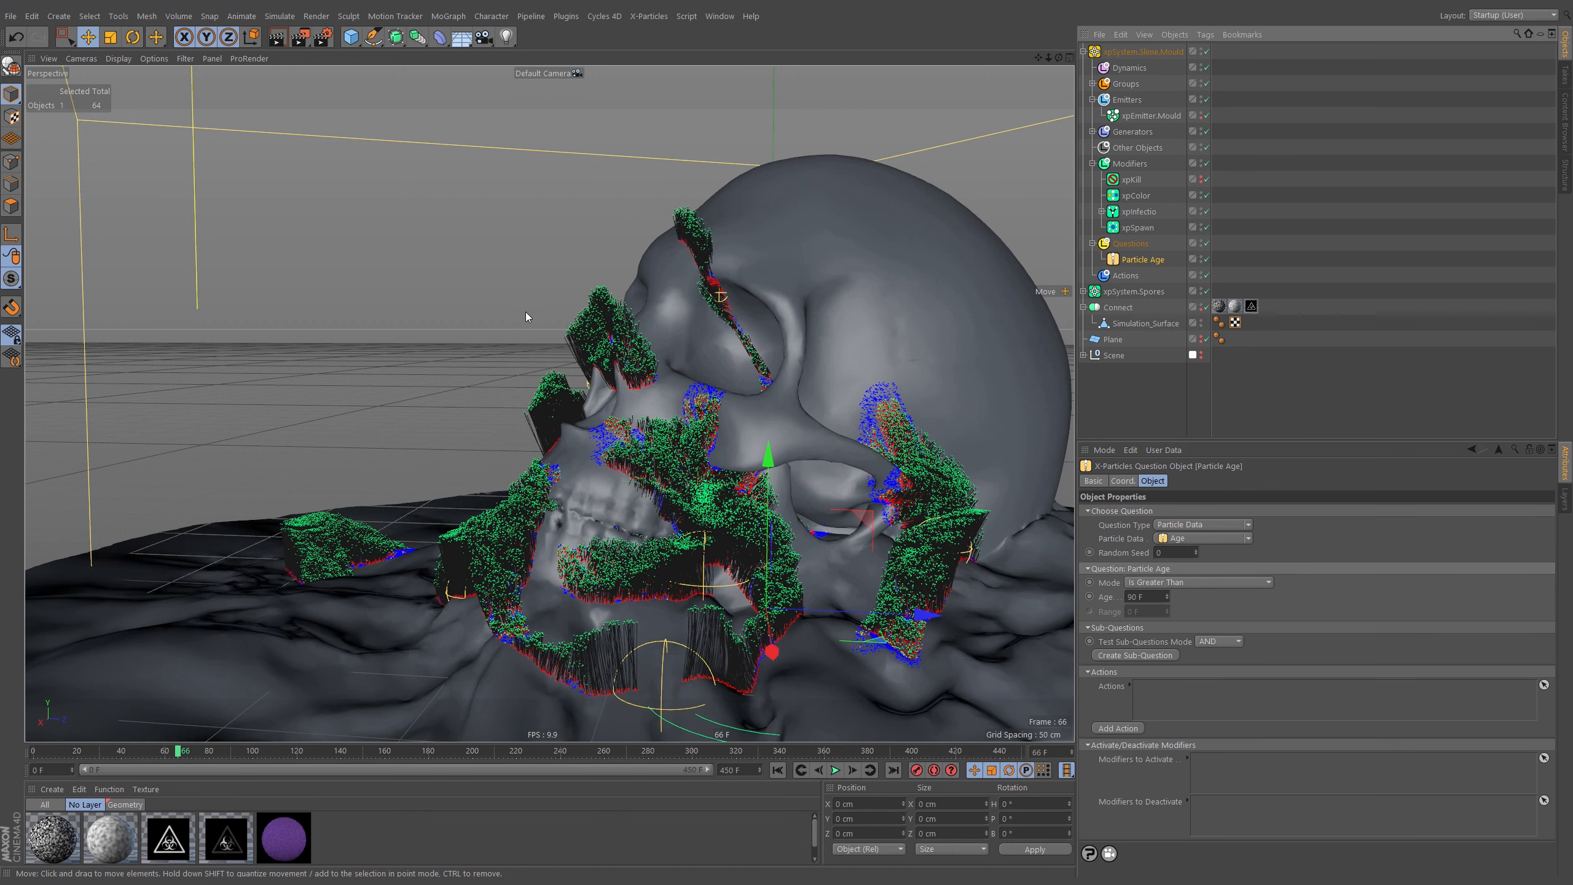
{"action": "left_click", "coordinate": [1249, 525]}
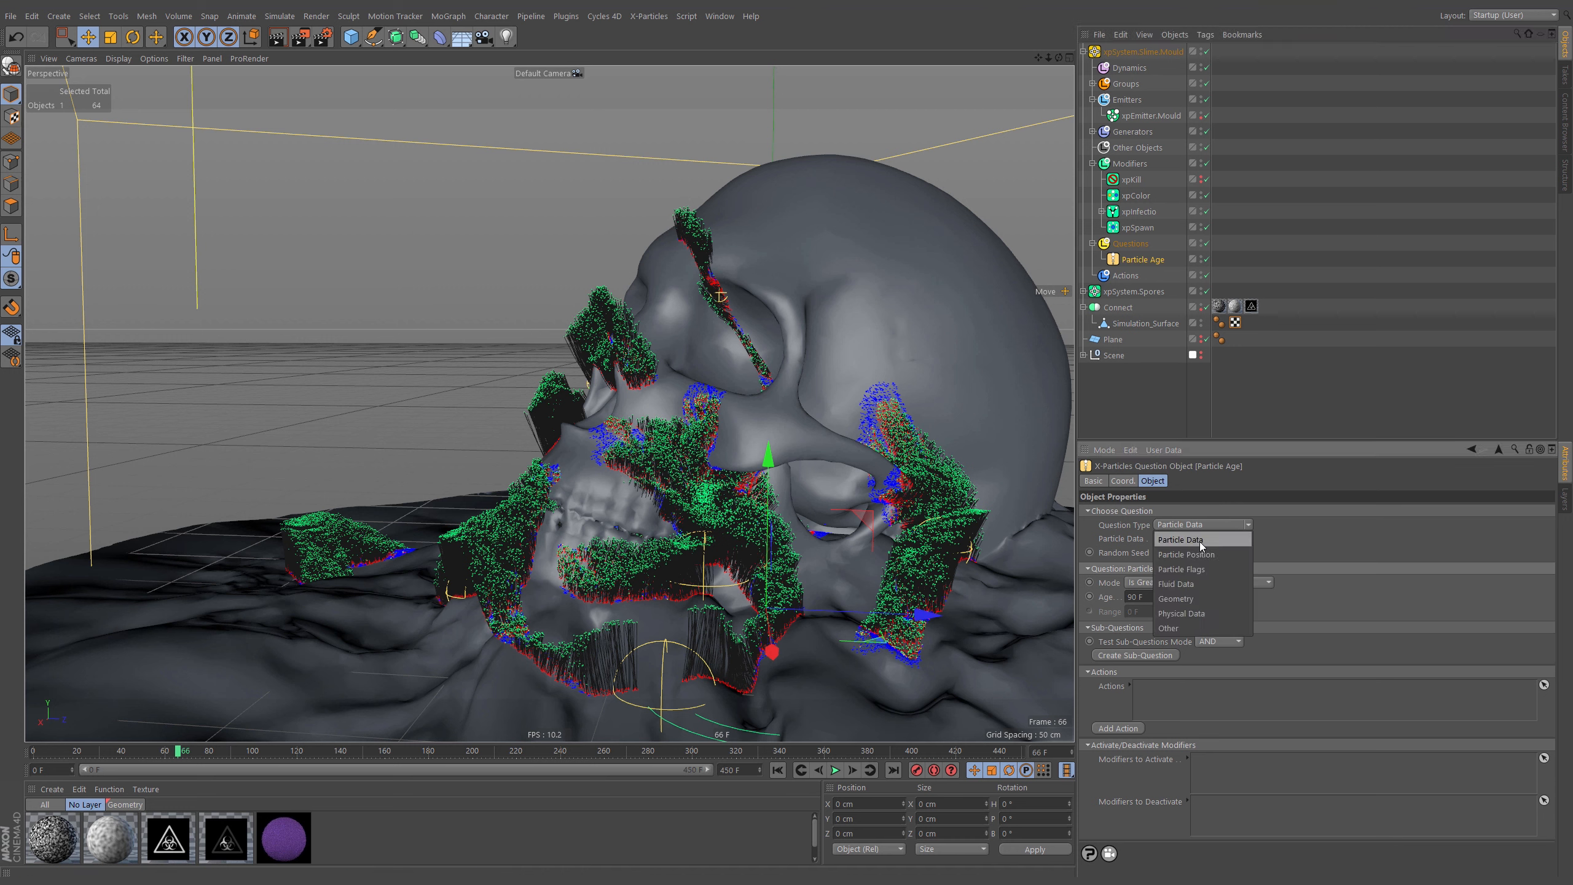
{"action": "left_click", "coordinate": [1175, 628]}
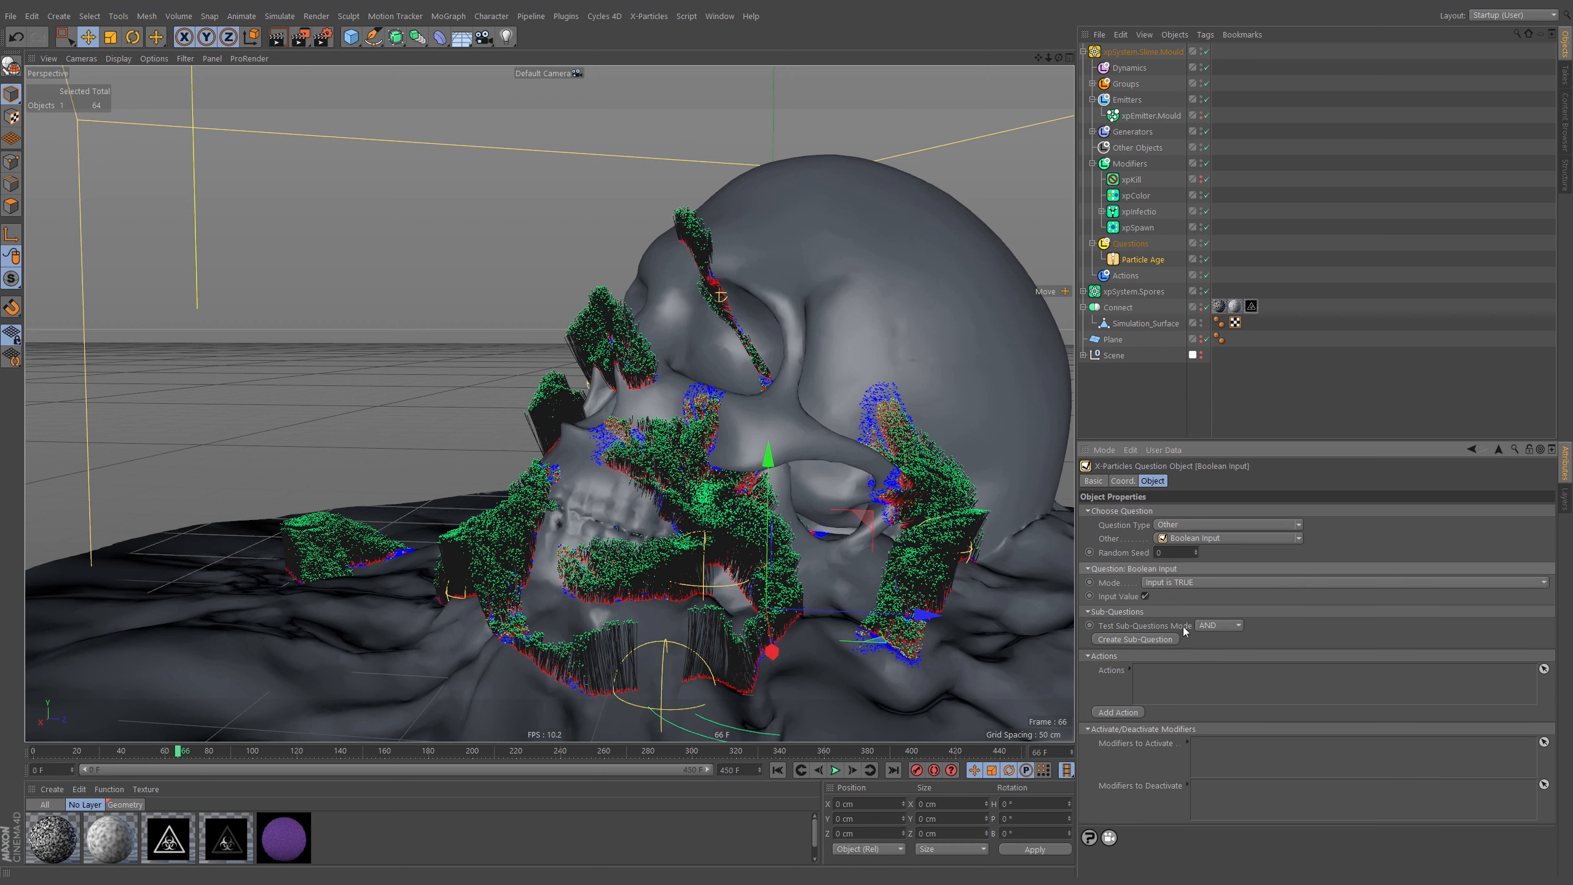
{"action": "left_click", "coordinate": [1299, 538]}
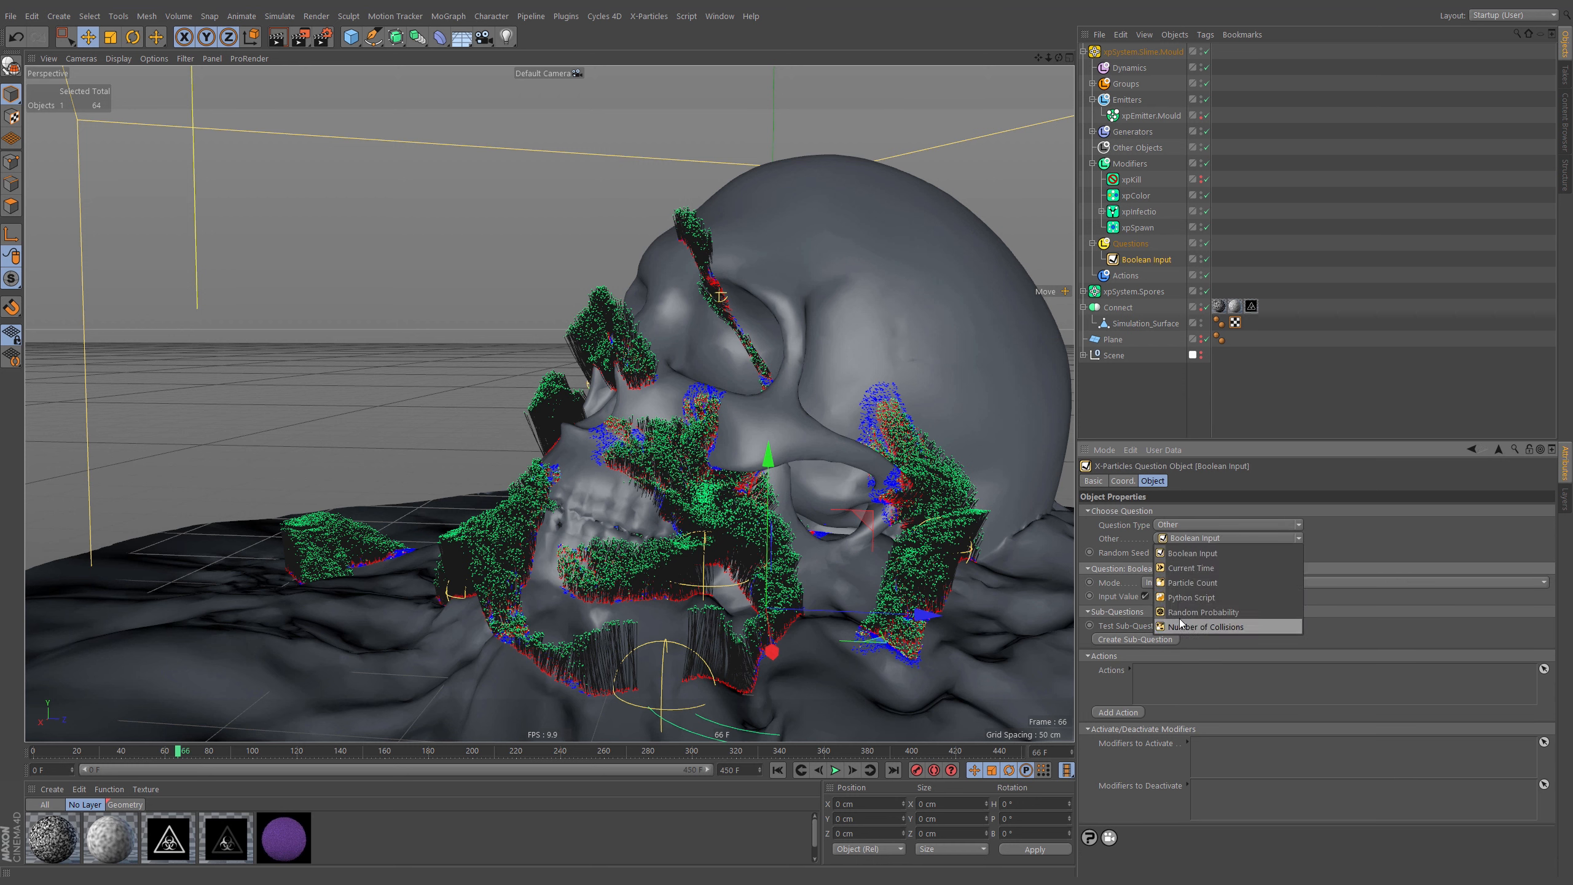
{"action": "left_click", "coordinate": [1231, 615]}
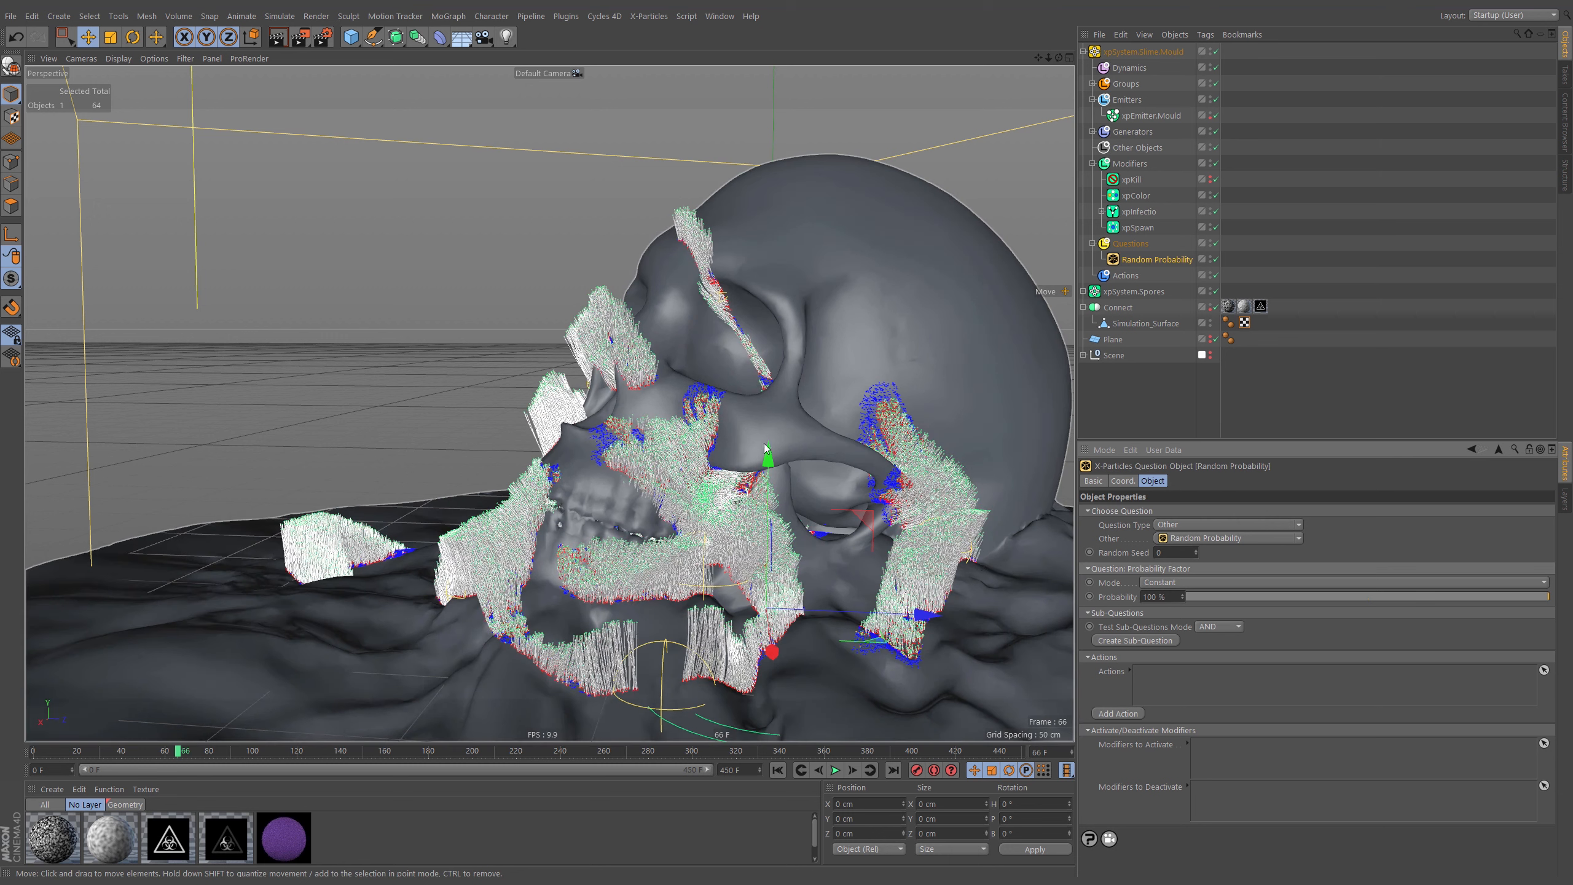
Set the Random Probability question's probability to 1%
{"action": "left_click", "coordinate": [1157, 597]}
{"action": "type", "text": "1"}
{"action": "key", "text": "Return"}
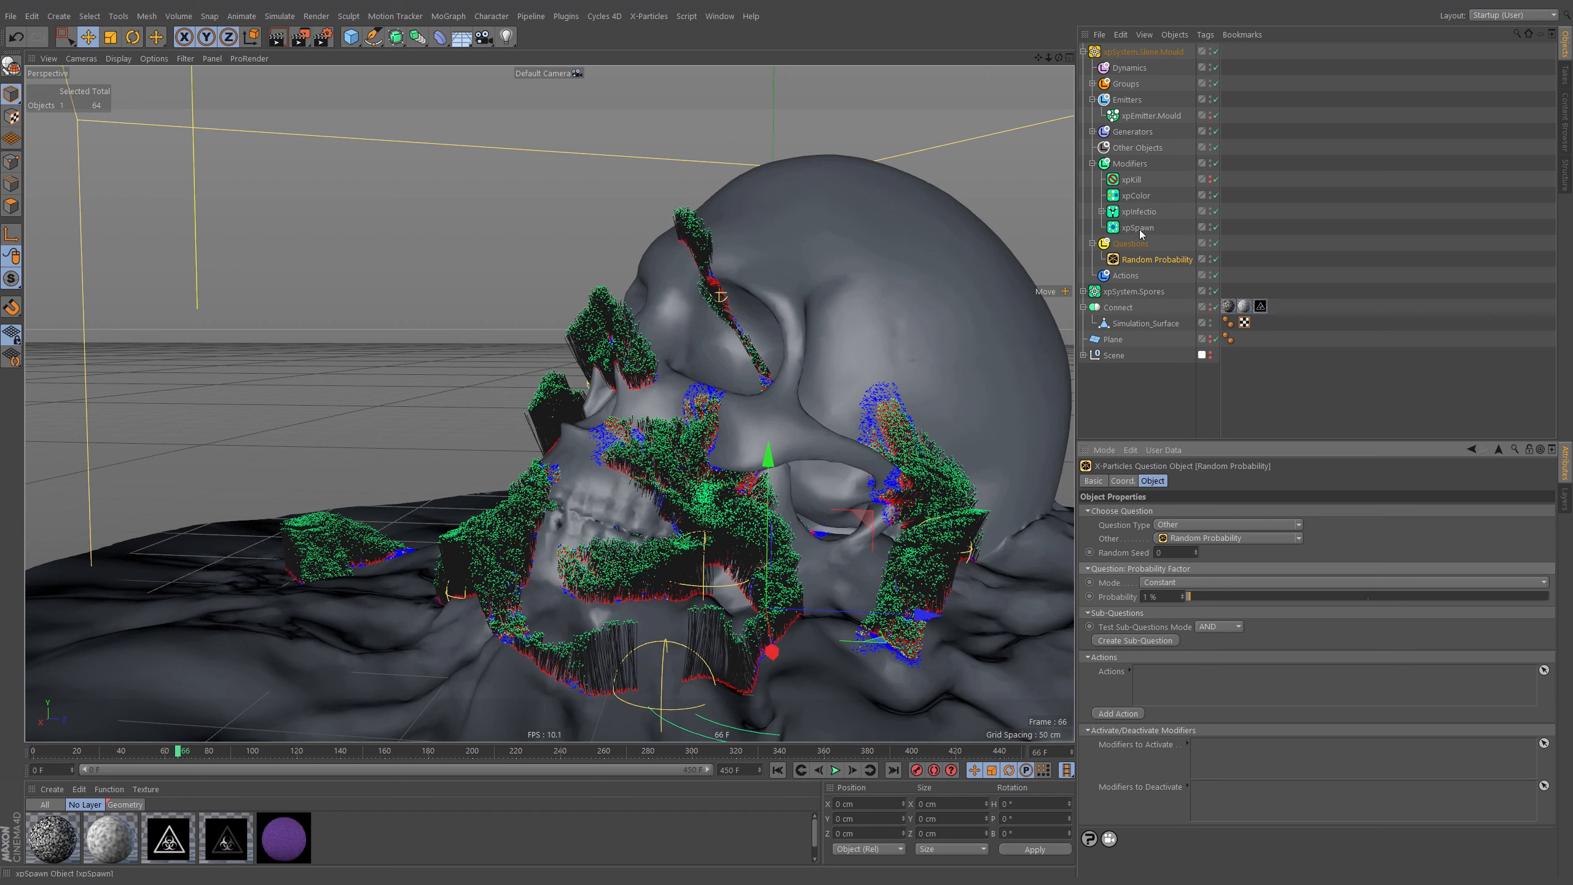
Add xpSpawn to the Random Probability question's Modifiers to Activate, and open xpSpawn's settings to check its mode
{"action": "left_click", "coordinate": [1108, 658]}
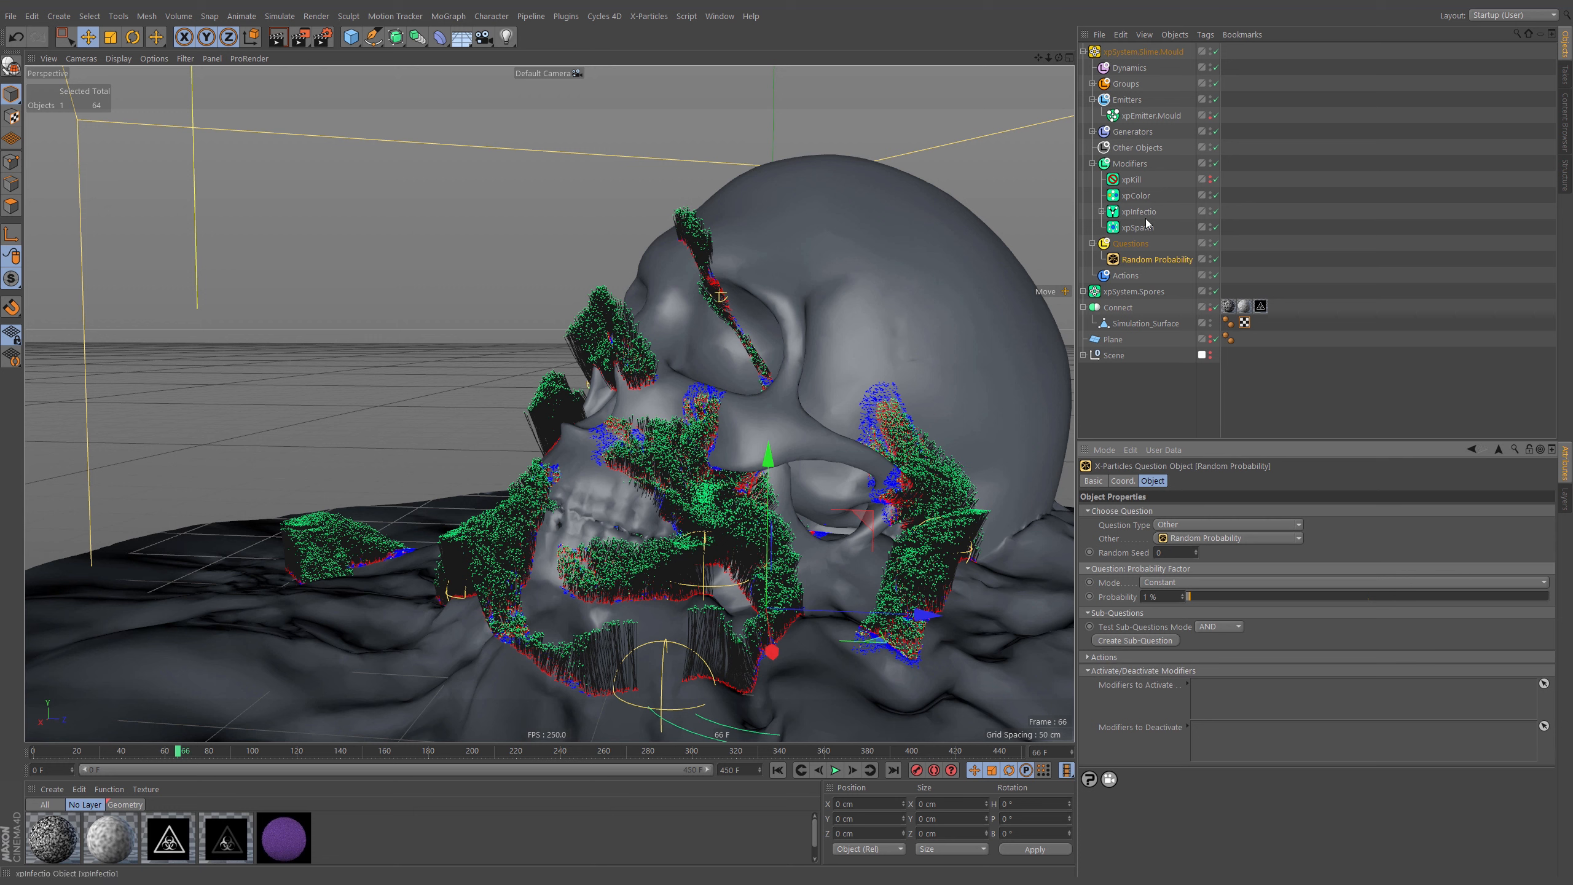
{"action": "left_click_drag", "start_coordinate": [1138, 227], "coordinate": [1213, 713]}
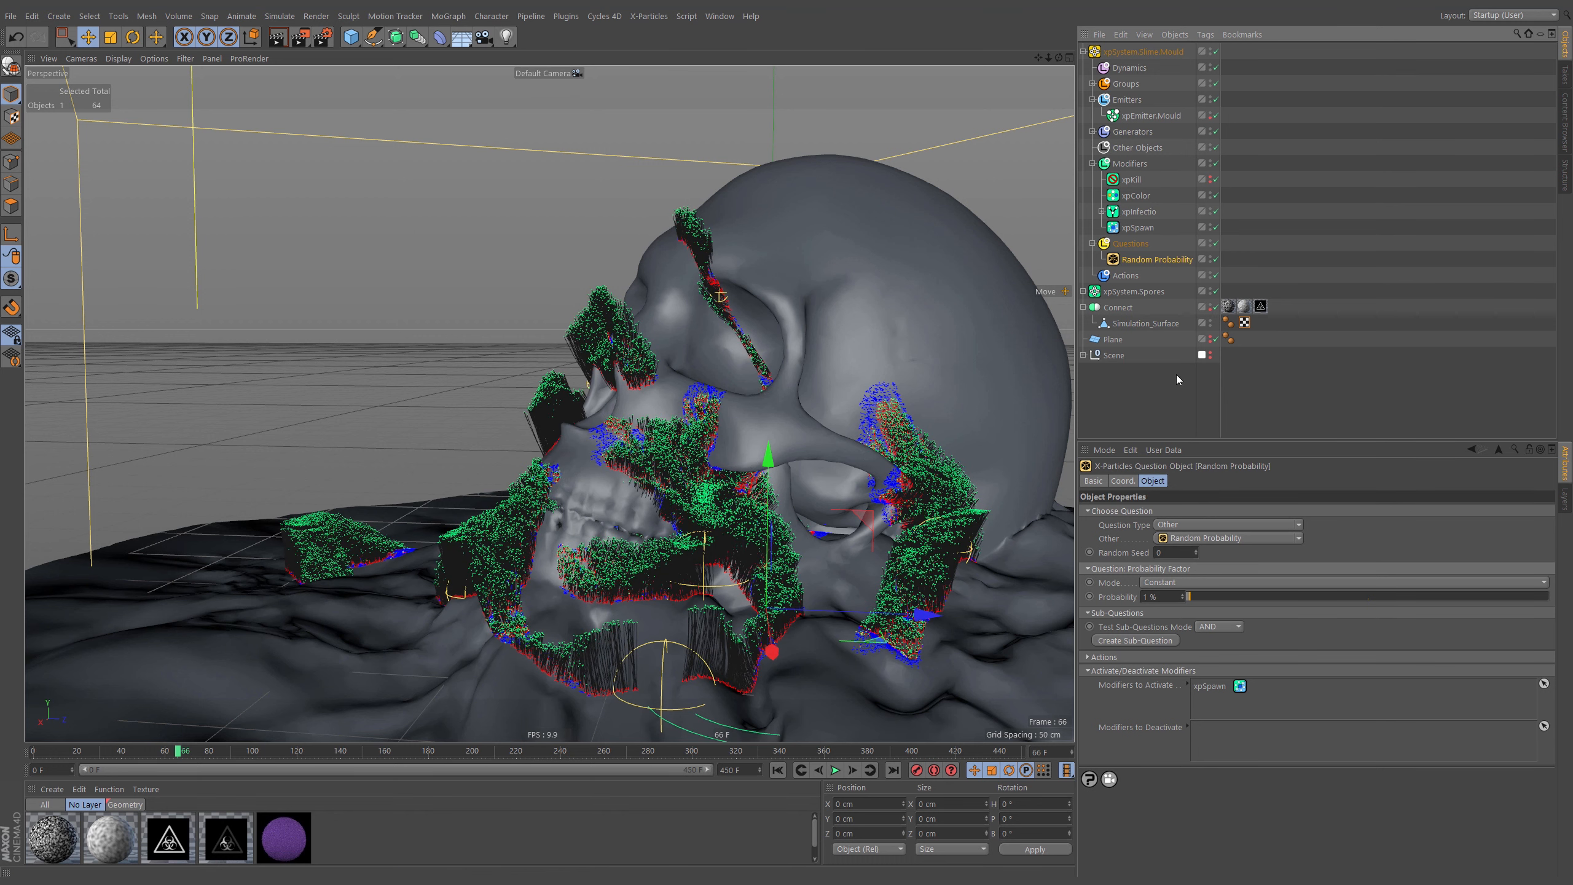
{"action": "left_click", "coordinate": [1138, 228]}
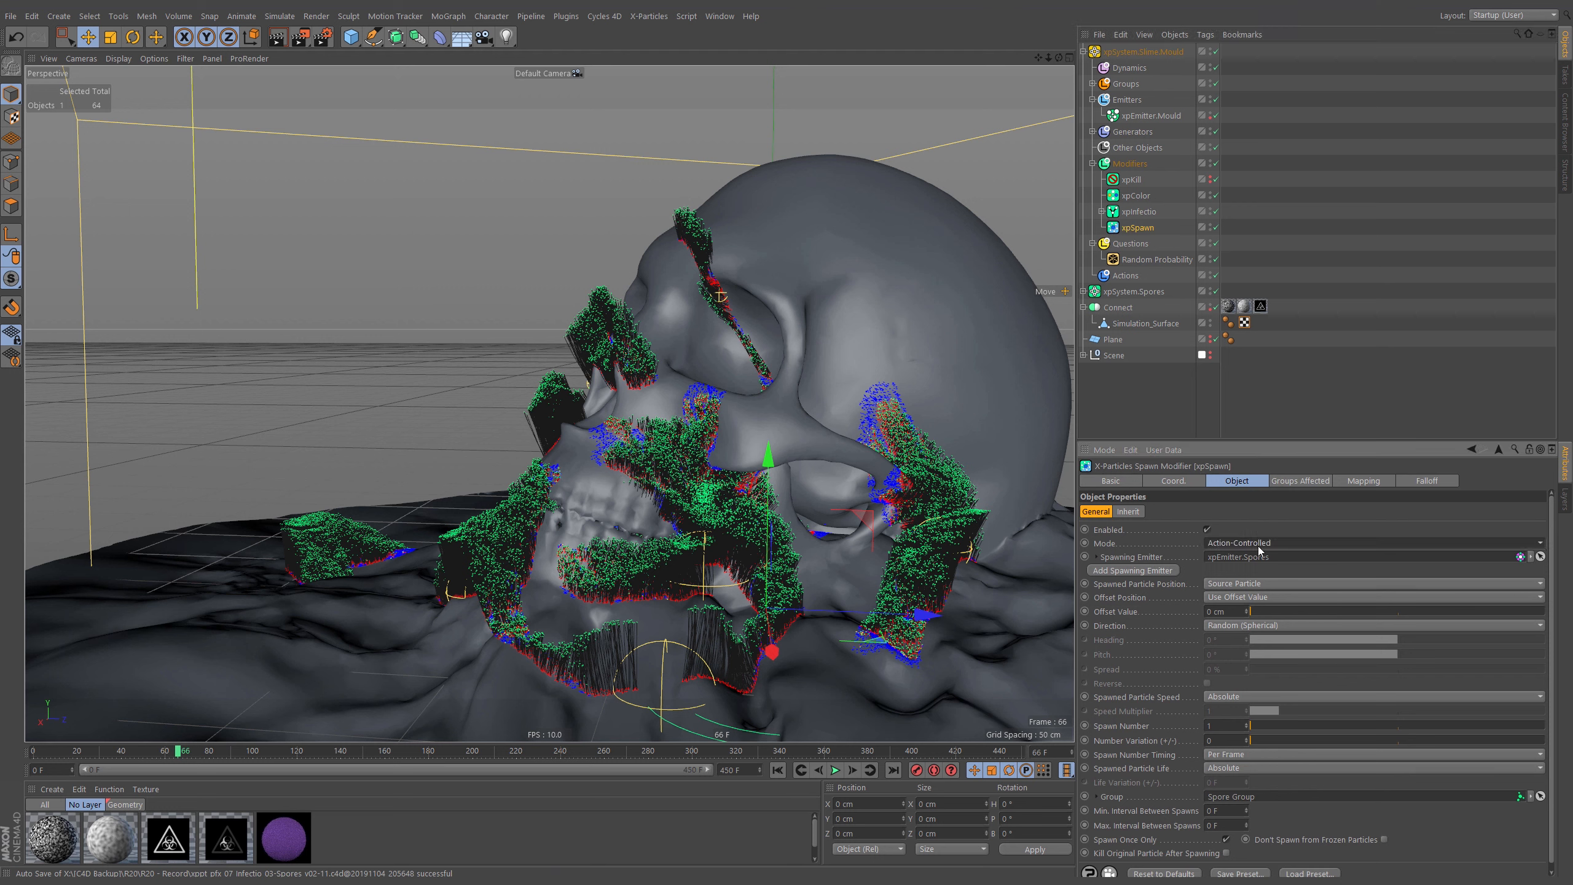
Play the simulation from the first frame to check the thinned-out spore spawning, and rewind it
{"action": "left_click", "coordinate": [1332, 397]}
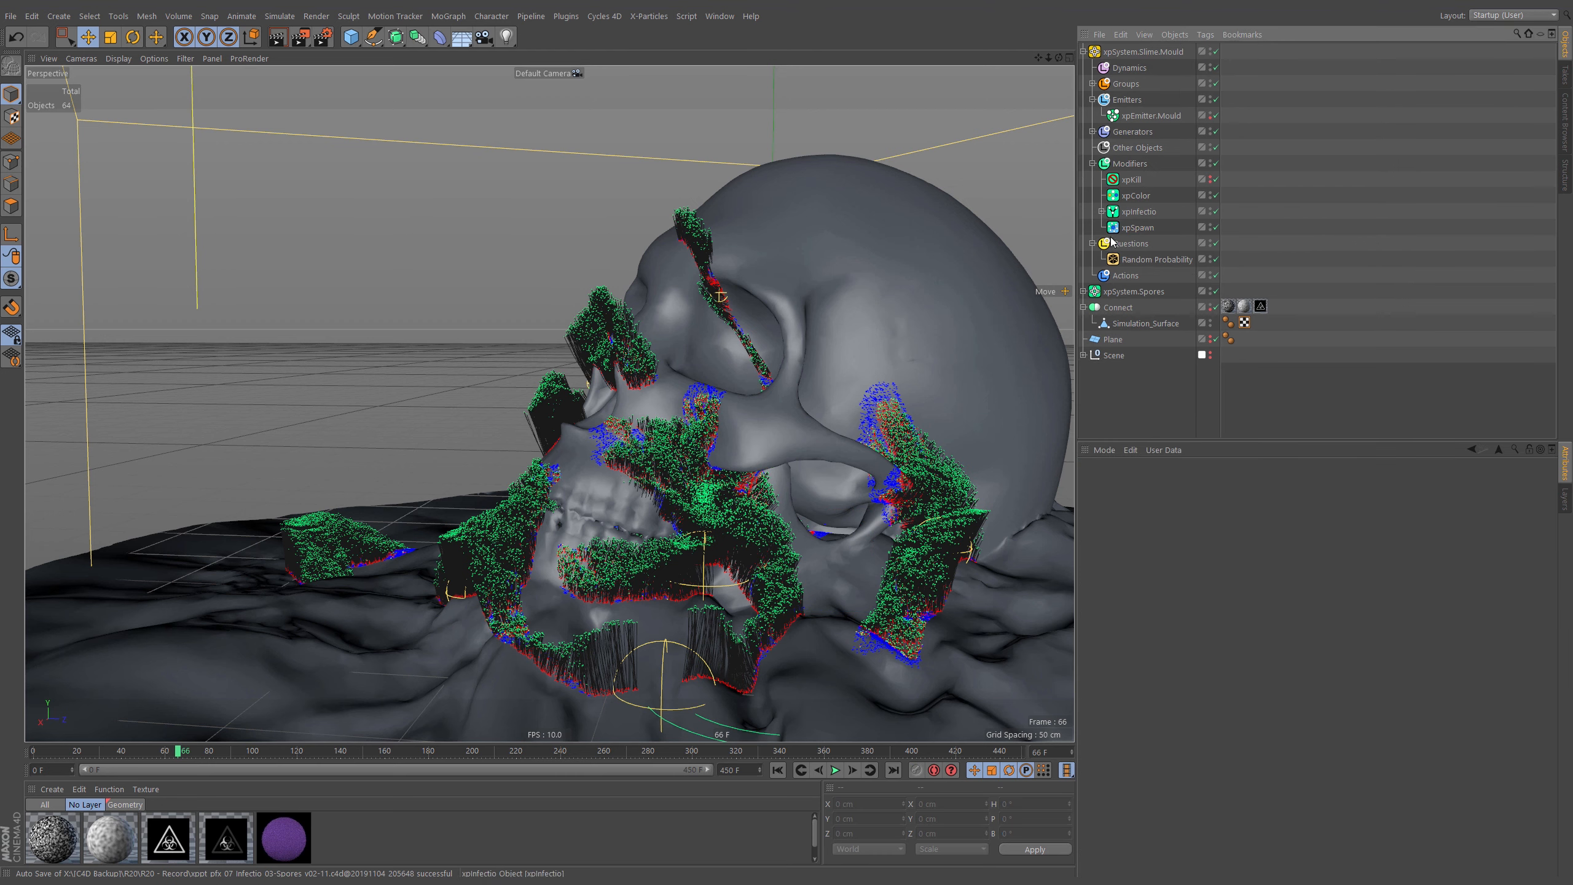
{"action": "left_click", "coordinate": [777, 770]}
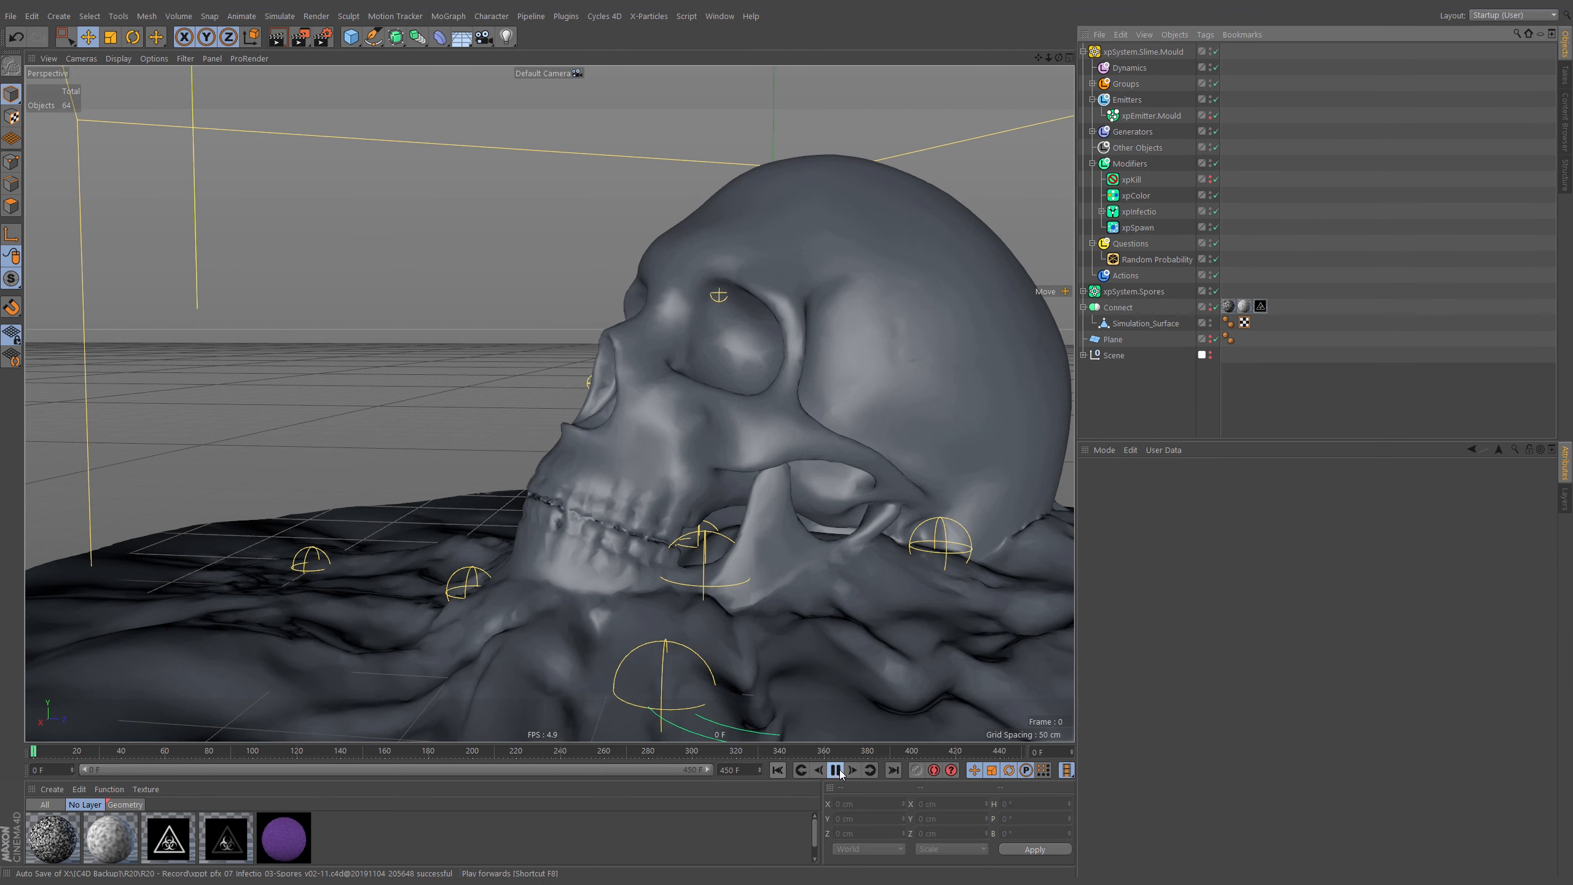
{"action": "left_click", "coordinate": [836, 769]}
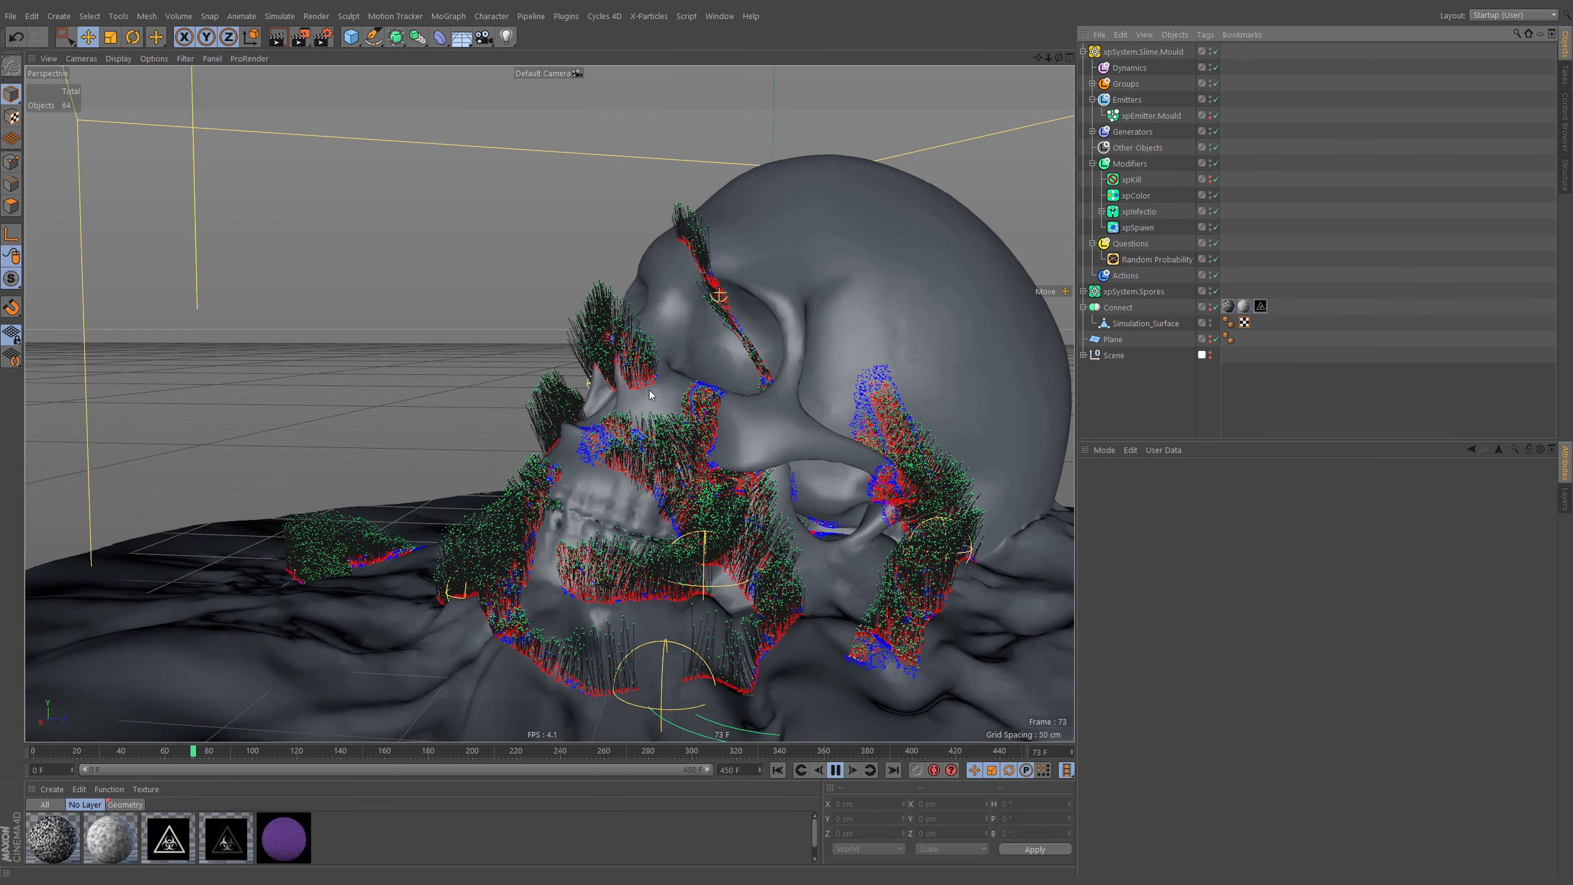
{"action": "left_click", "coordinate": [839, 772]}
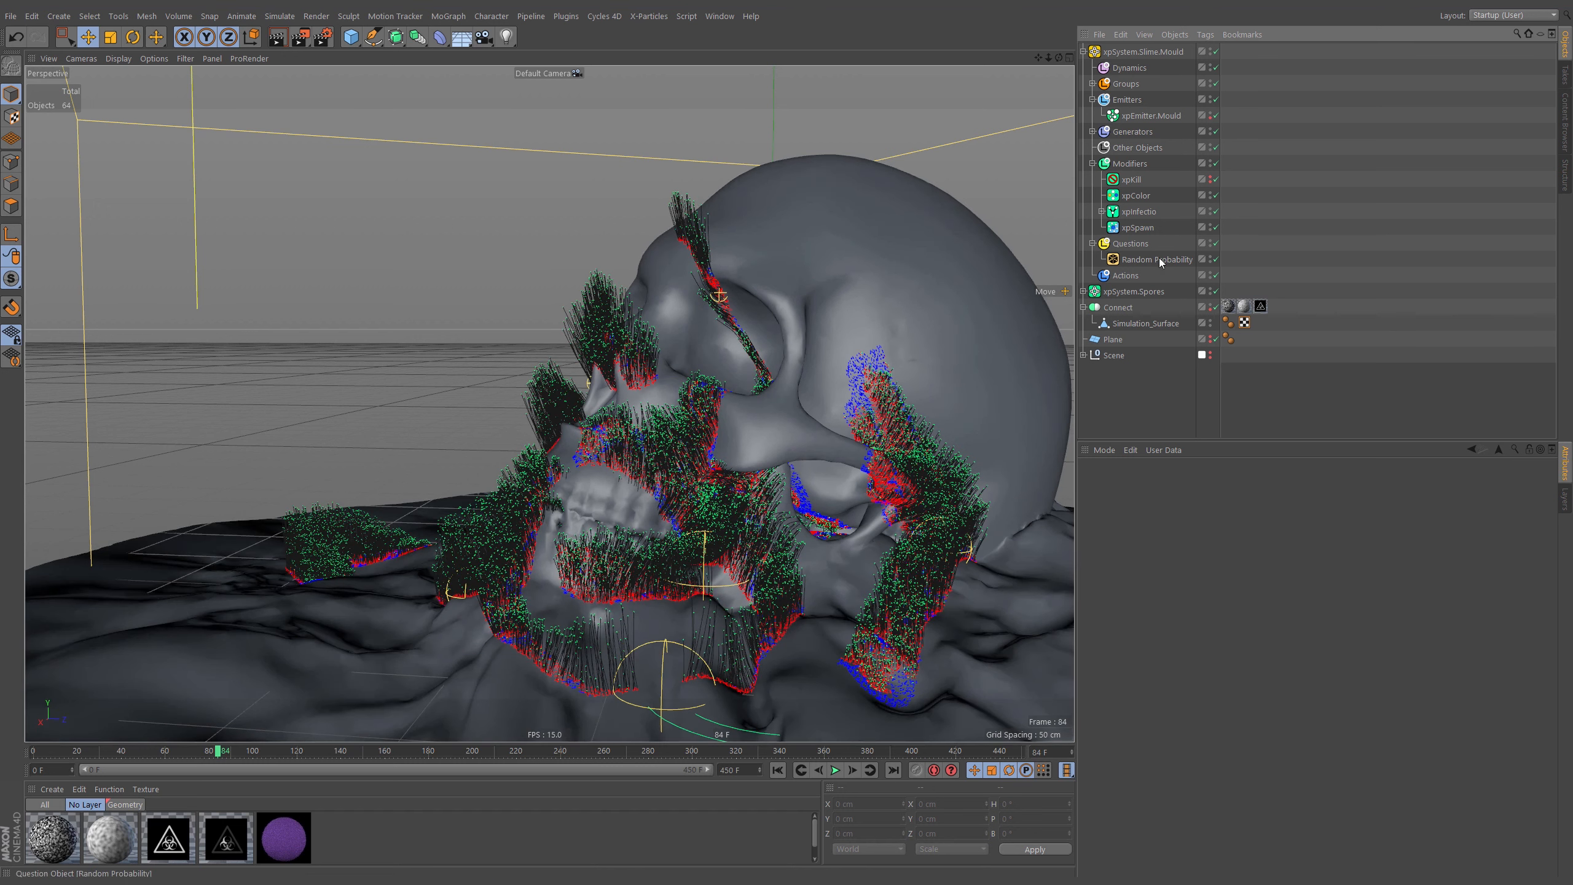
{"action": "left_click", "coordinate": [777, 770]}
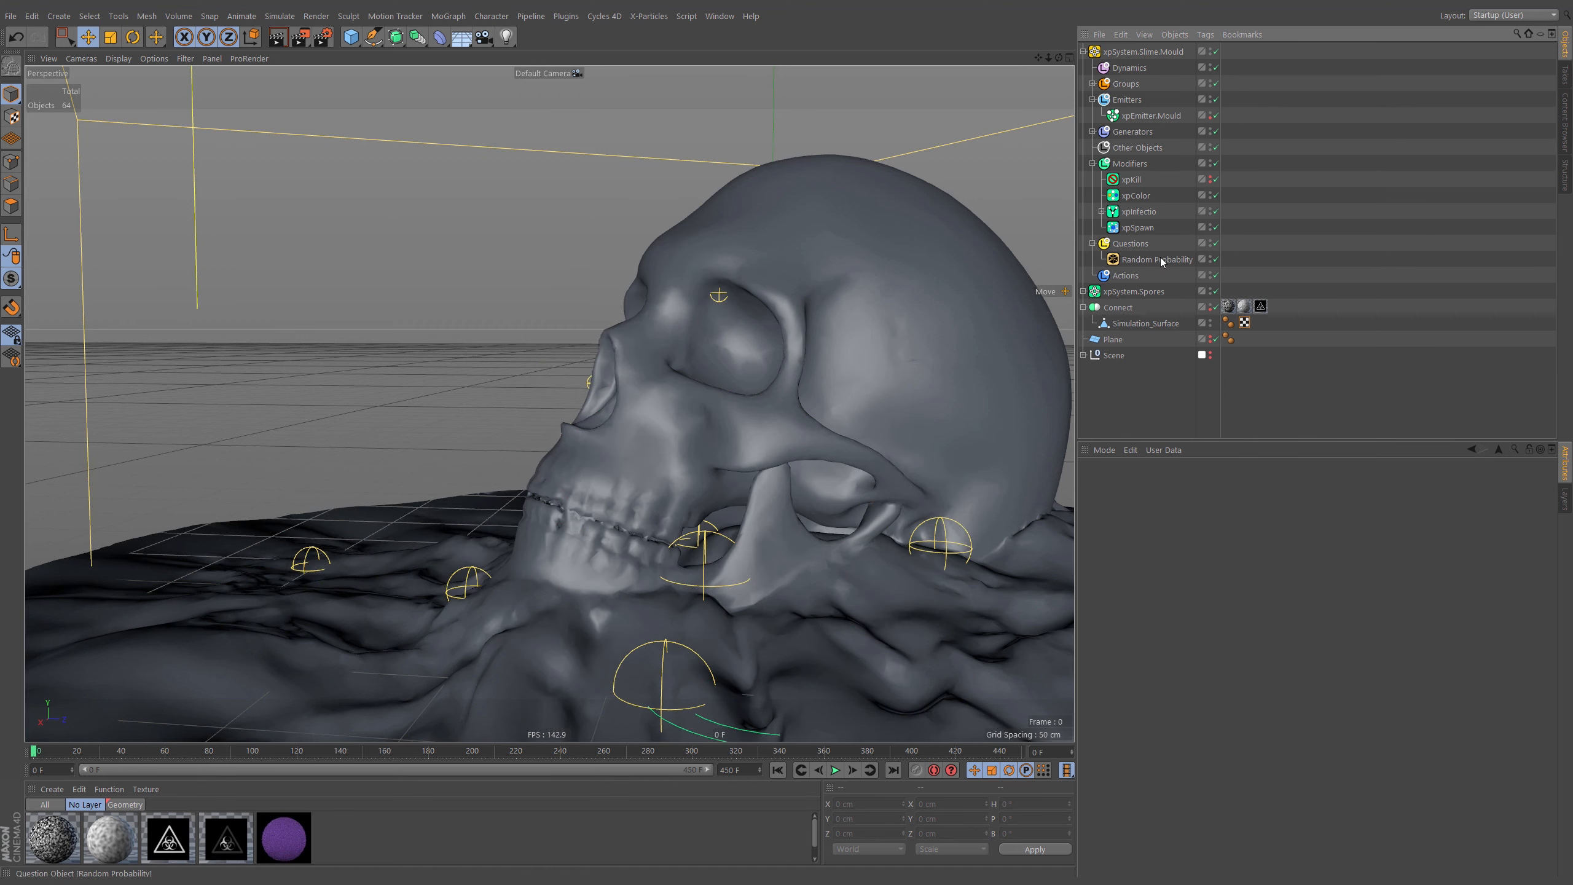
Add a Particle Age sub-question to the Random Probability question
{"action": "left_click", "coordinate": [1138, 263]}
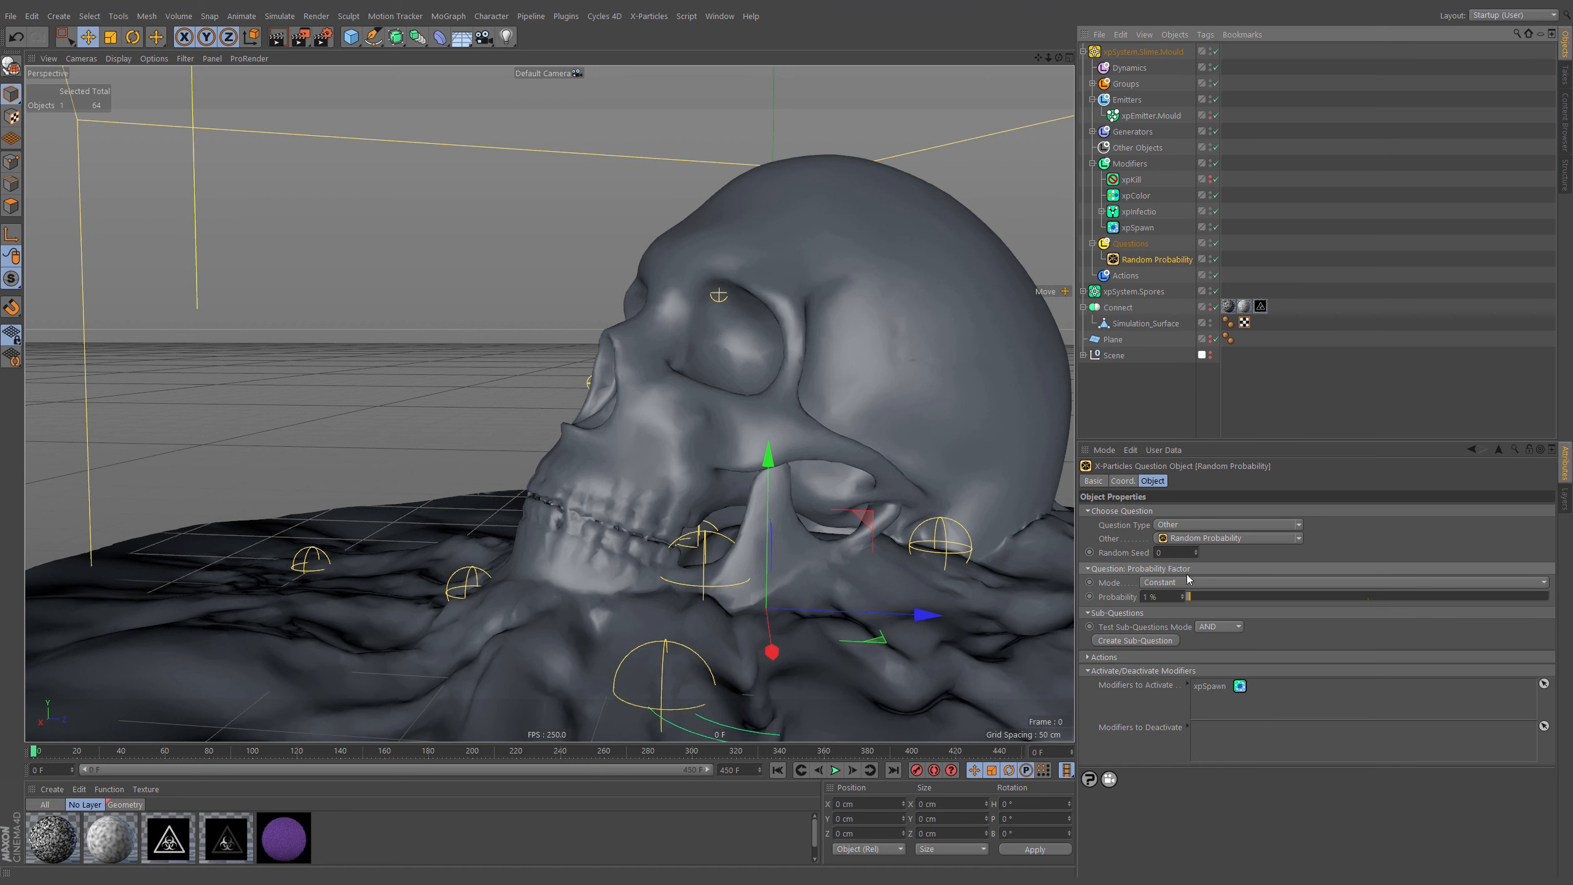
{"action": "left_click", "coordinate": [1122, 670]}
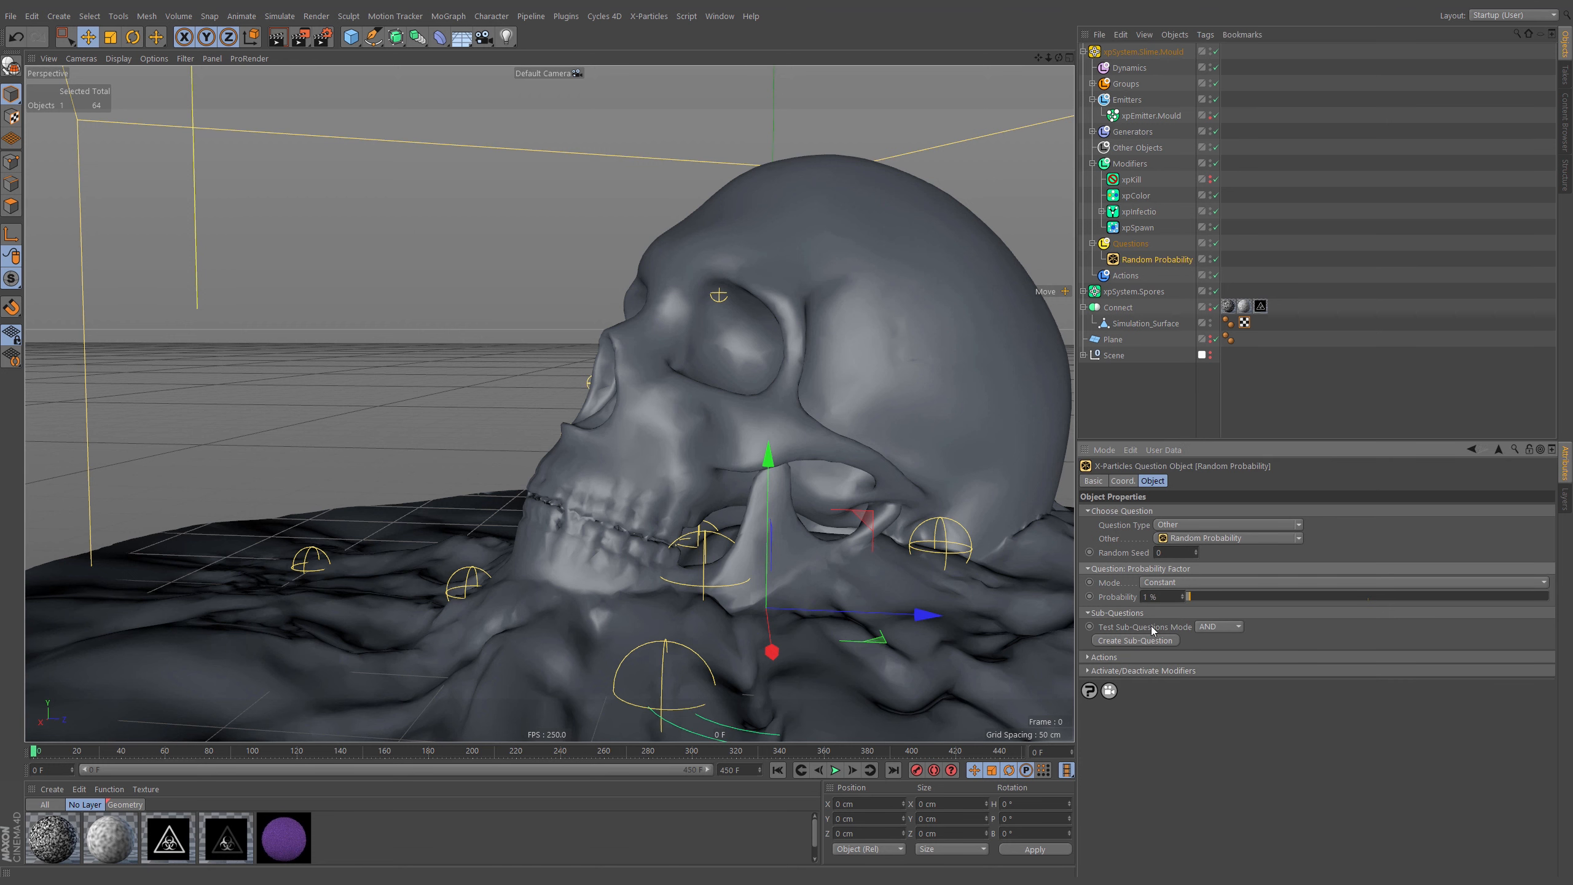
{"action": "left_click", "coordinate": [1119, 569]}
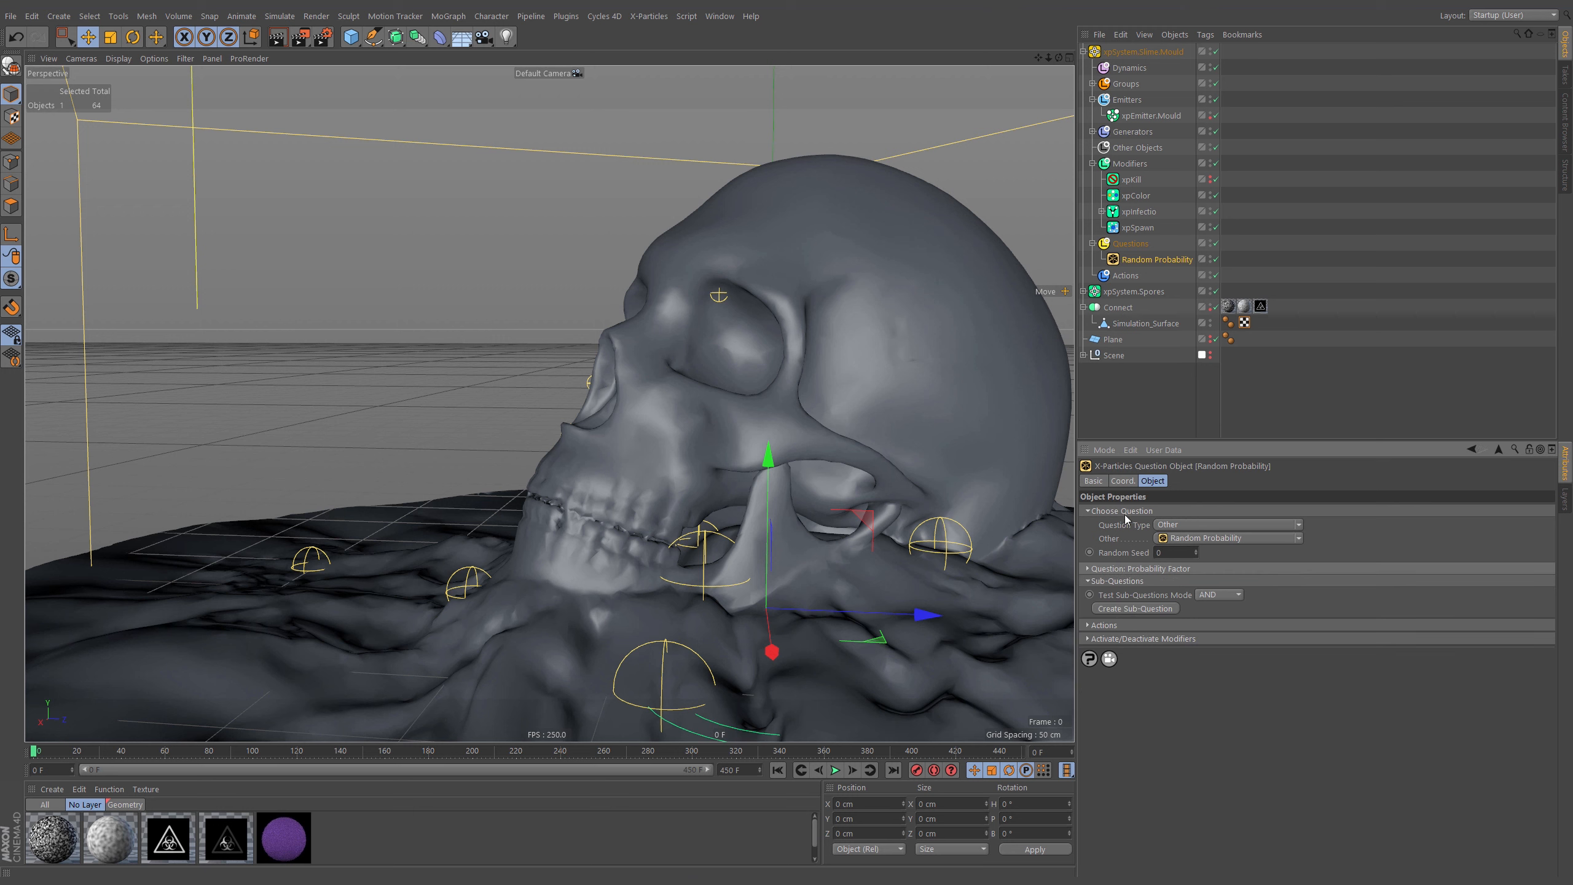
{"action": "left_click", "coordinate": [1135, 609]}
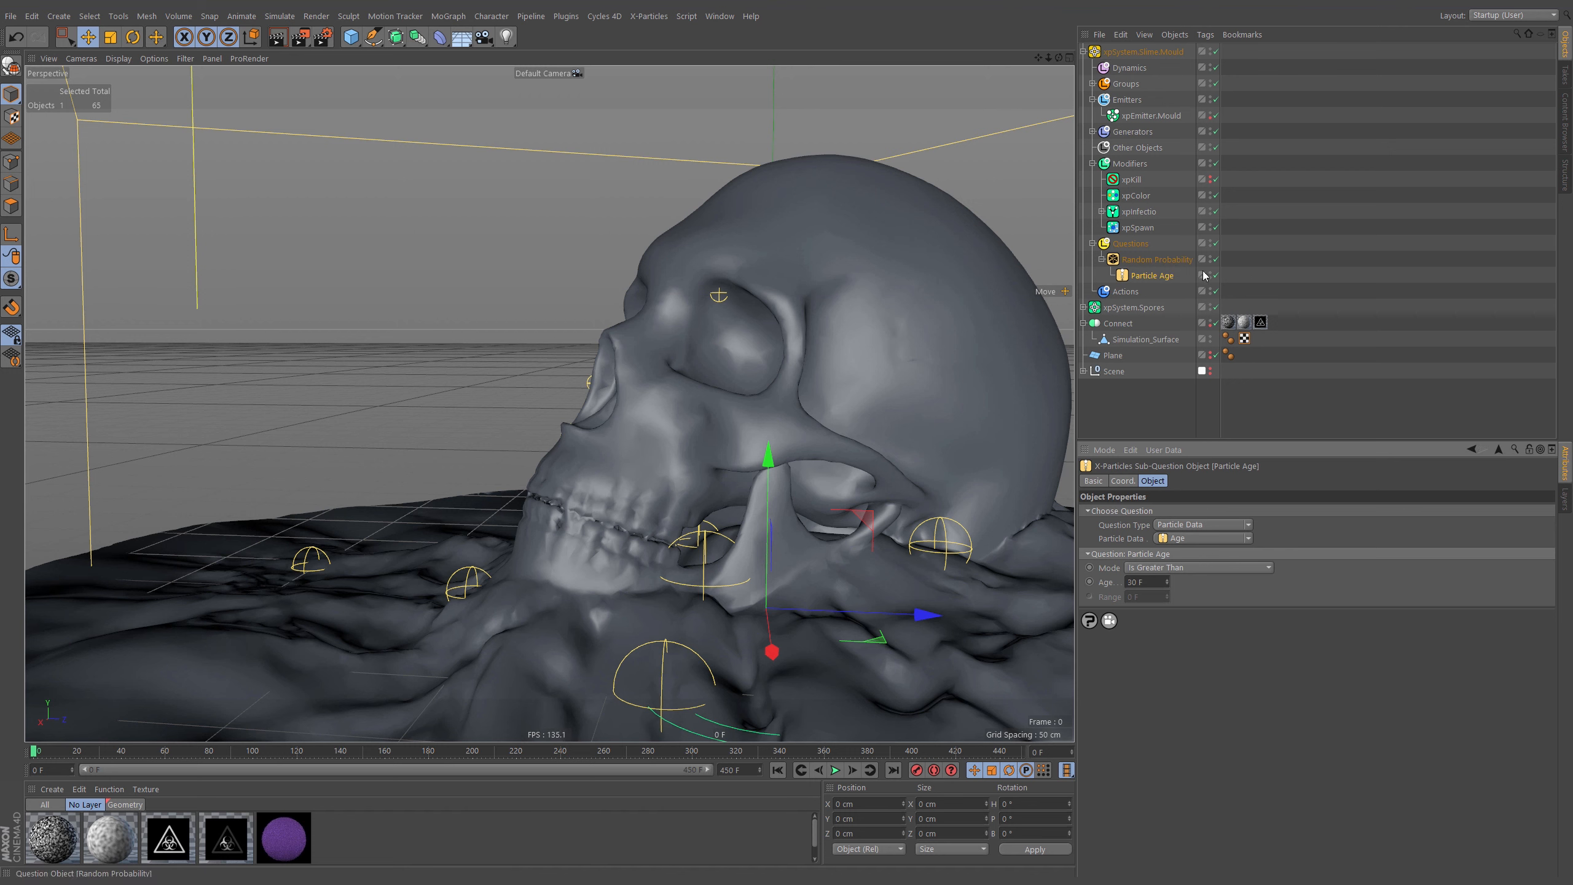
{"action": "left_click", "coordinate": [1146, 261]}
{"action": "left_click", "coordinate": [1142, 274]}
{"action": "left_click", "coordinate": [1138, 261]}
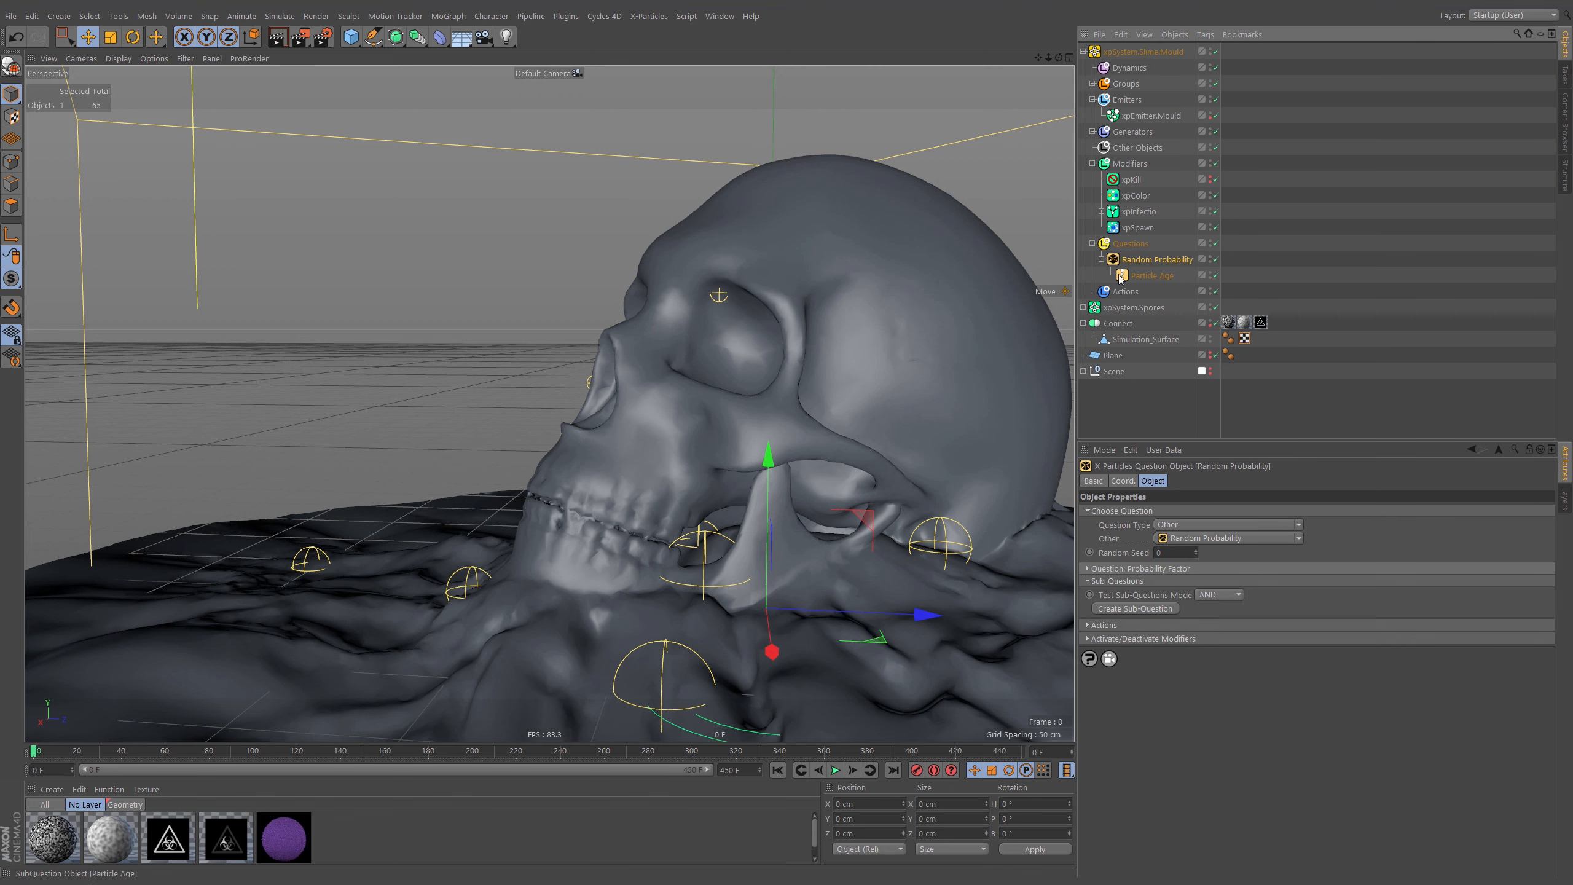
Play the simulation with the new sub-question, inspect the Particle Age settings and restart playback from the first frame
{"action": "left_click", "coordinate": [836, 770]}
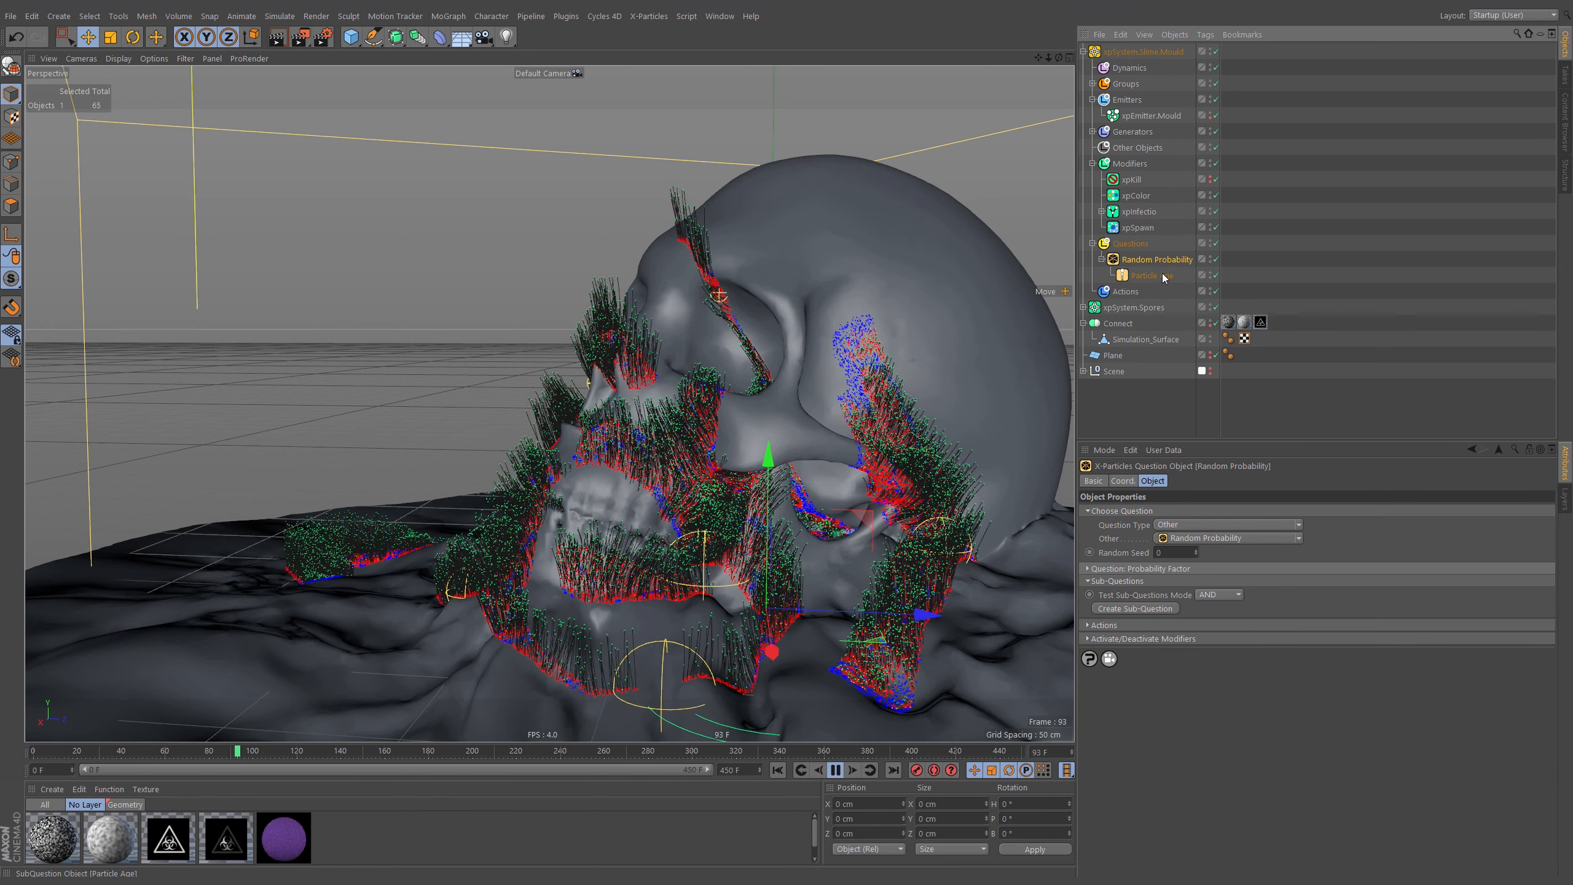
{"action": "left_click", "coordinate": [1159, 280]}
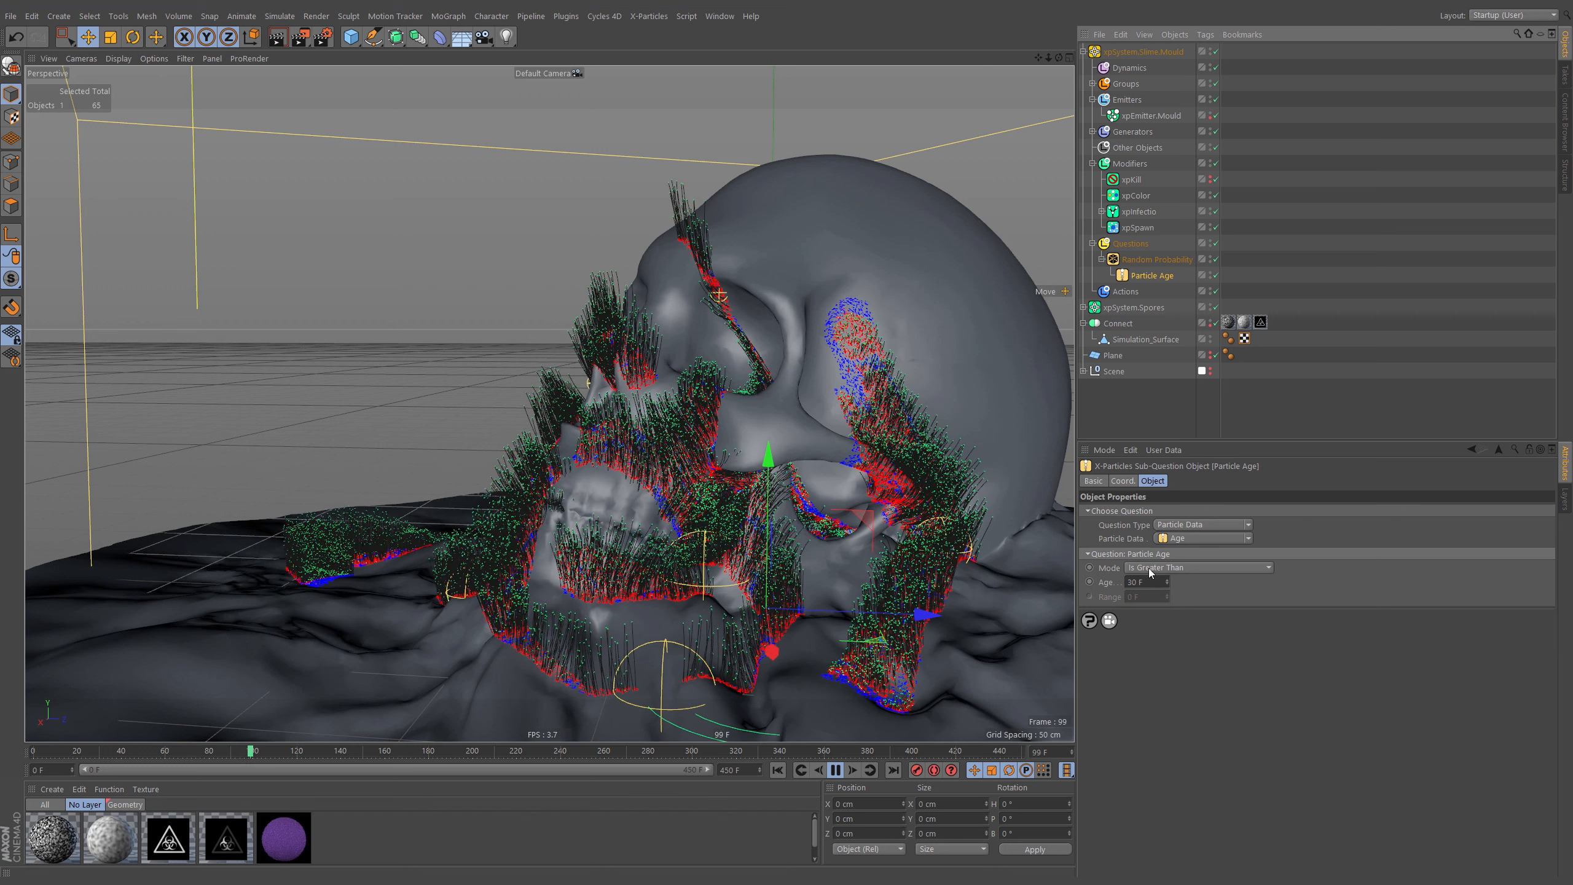
{"action": "left_click", "coordinate": [778, 770]}
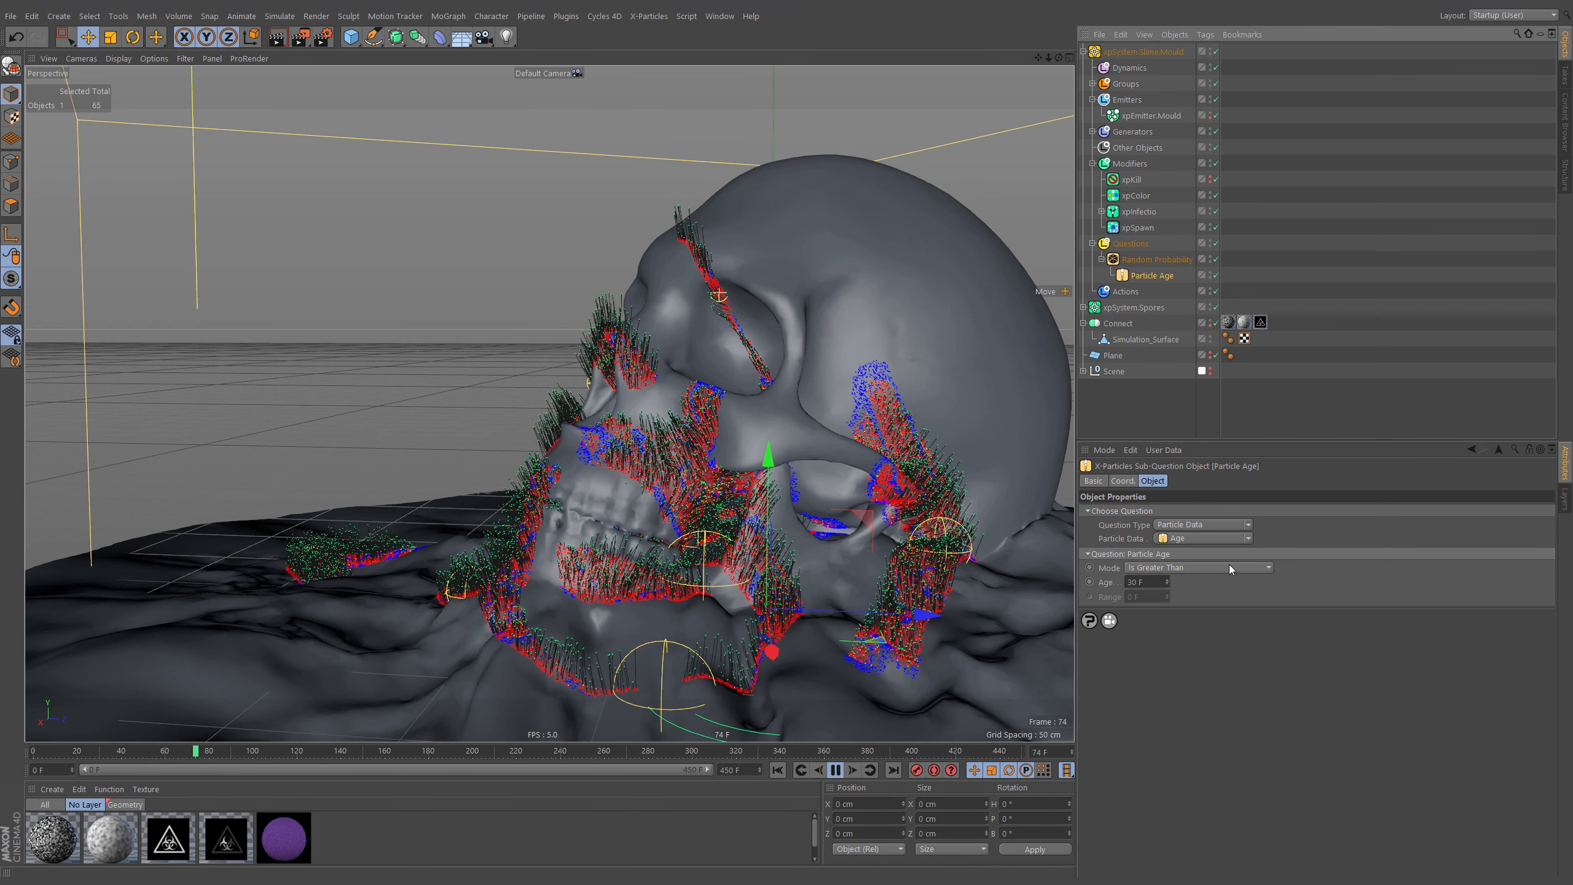
Set the Particle Age sub-question's mode to Is Less Than and replay the simulation from the start to check the spawning
{"action": "left_click", "coordinate": [1264, 570]}
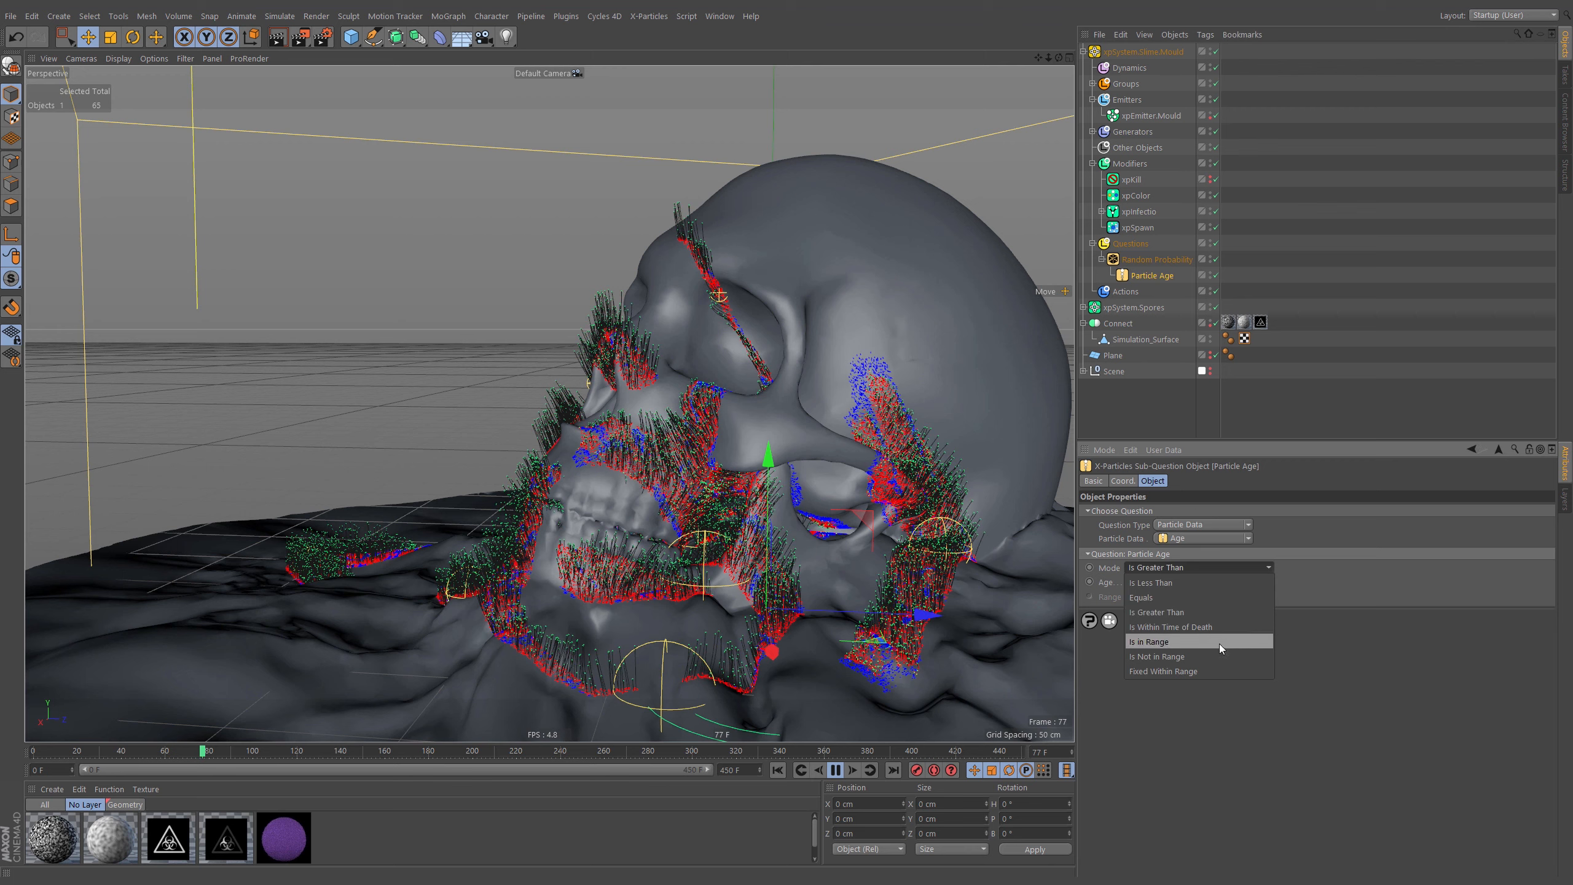
{"action": "left_click", "coordinate": [1220, 583]}
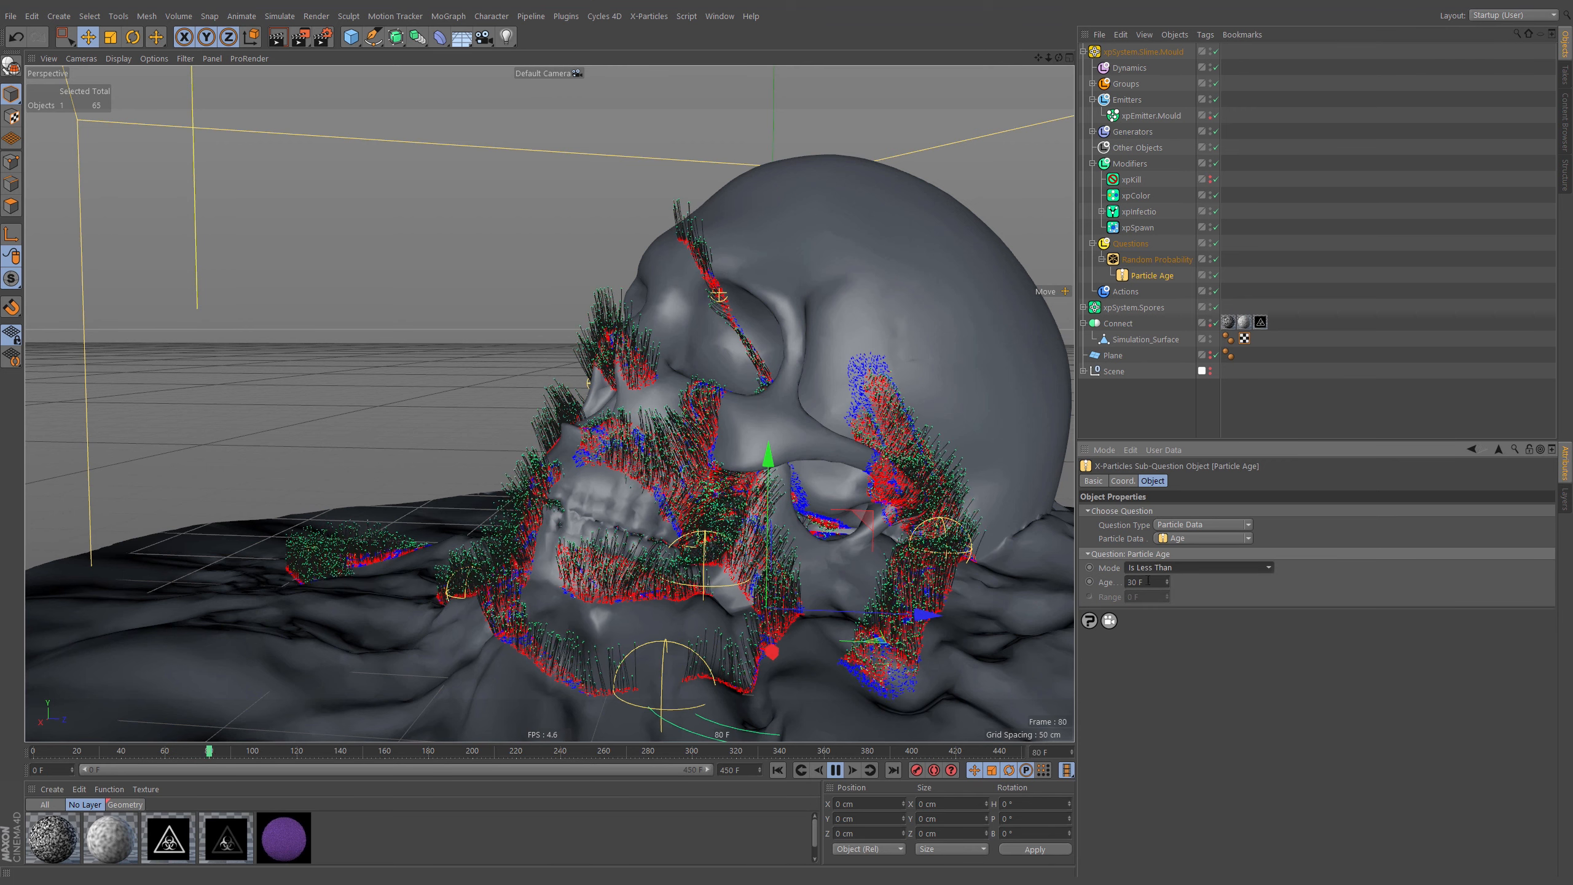
{"action": "left_click", "coordinate": [778, 769]}
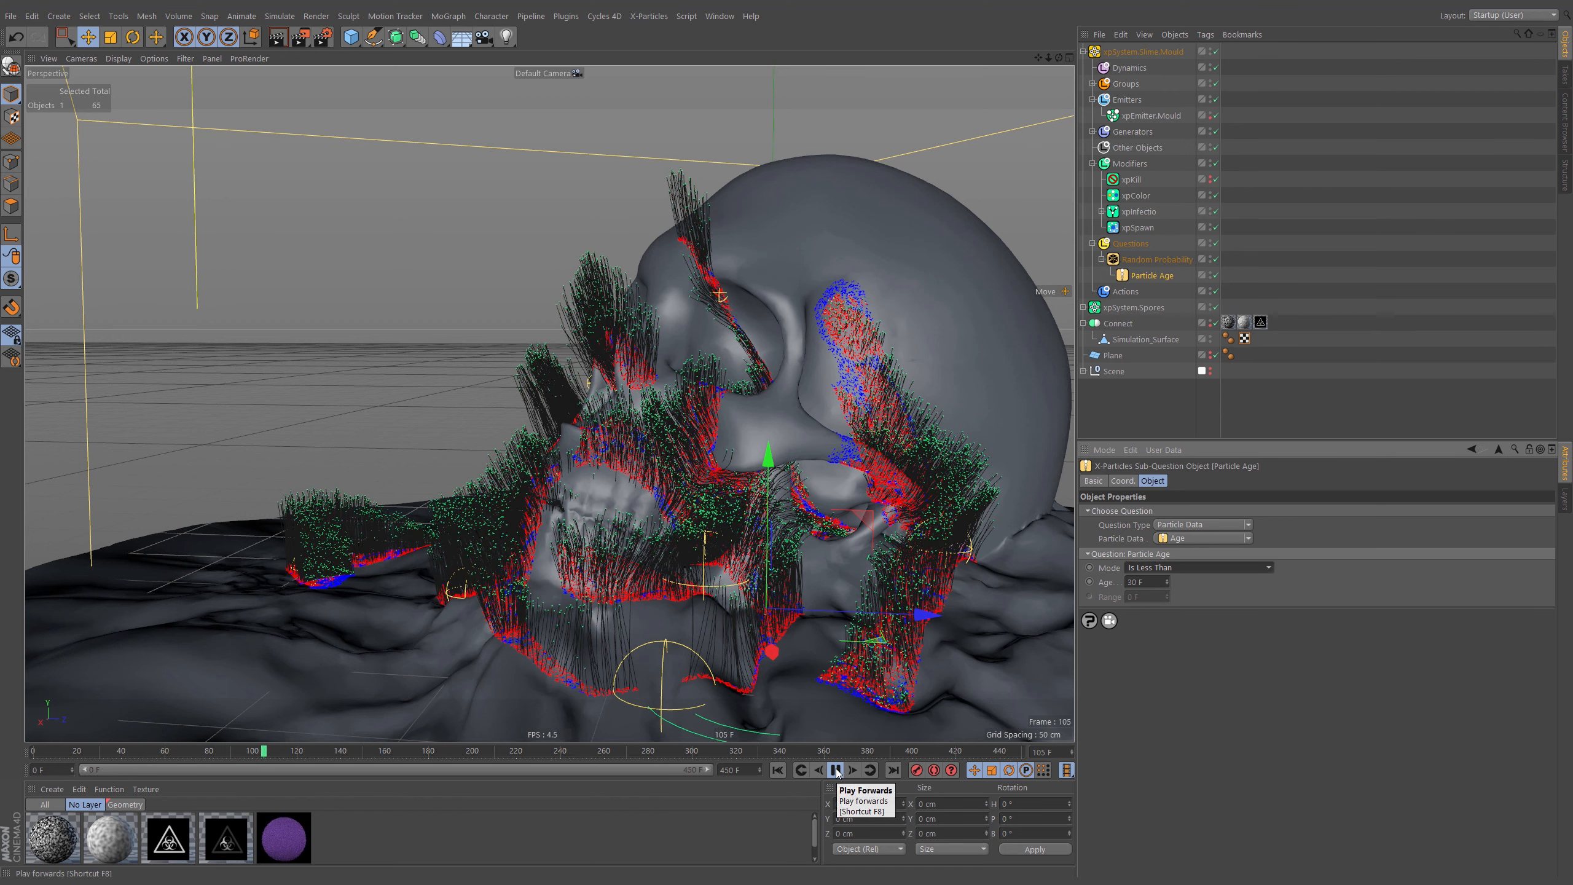
{"action": "left_click", "coordinate": [836, 770]}
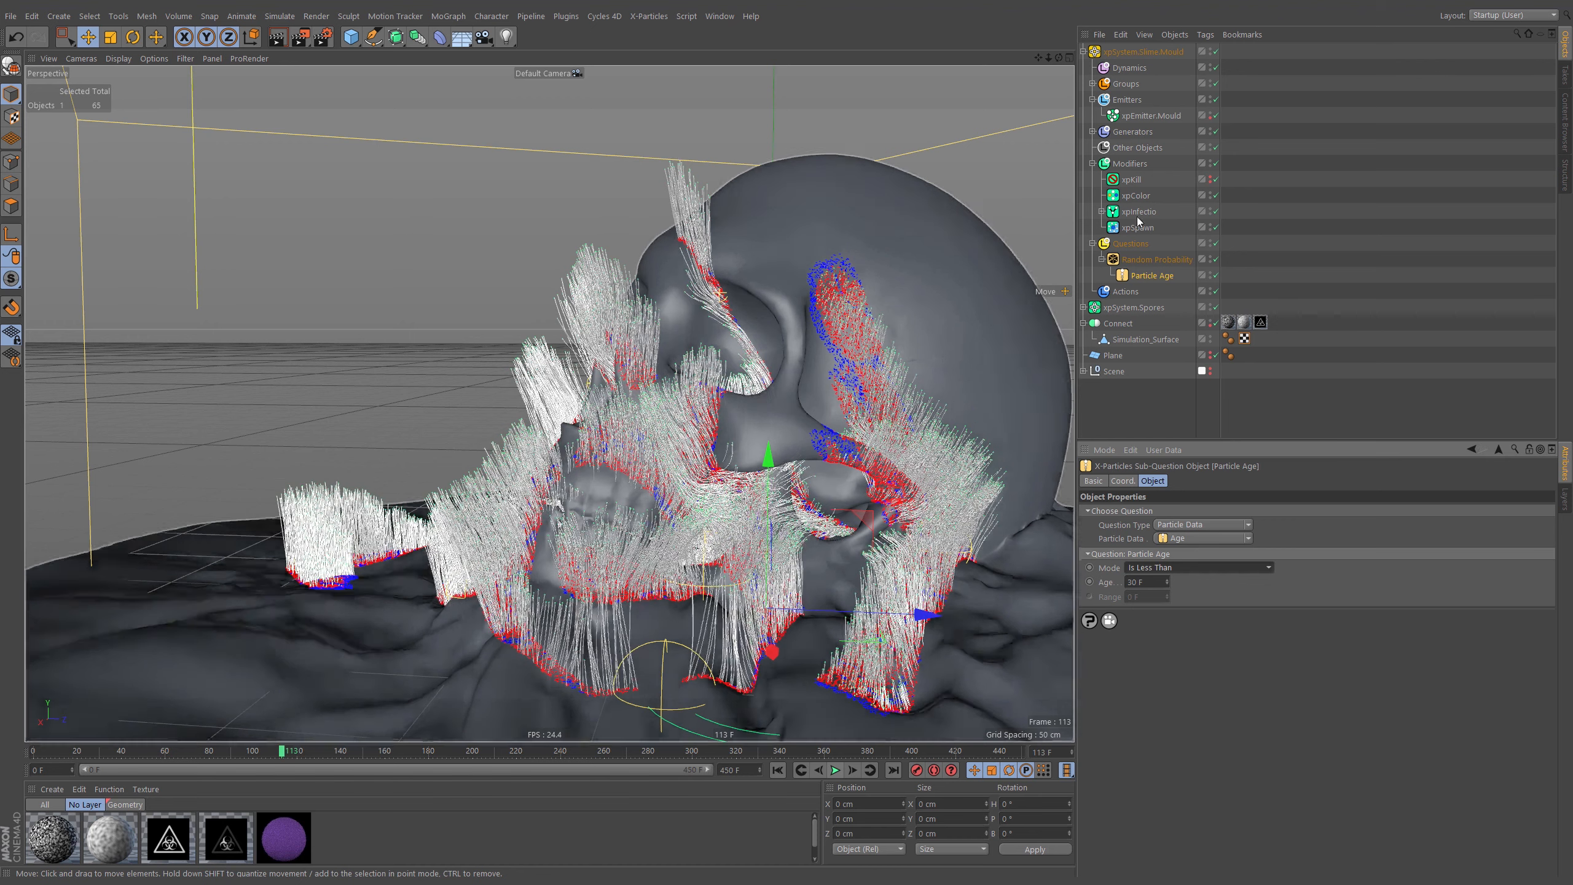
Add an xpTurbulence motion modifier to the Modifiers folder of xpSystem.Spores
{"action": "left_click", "coordinate": [1084, 52]}
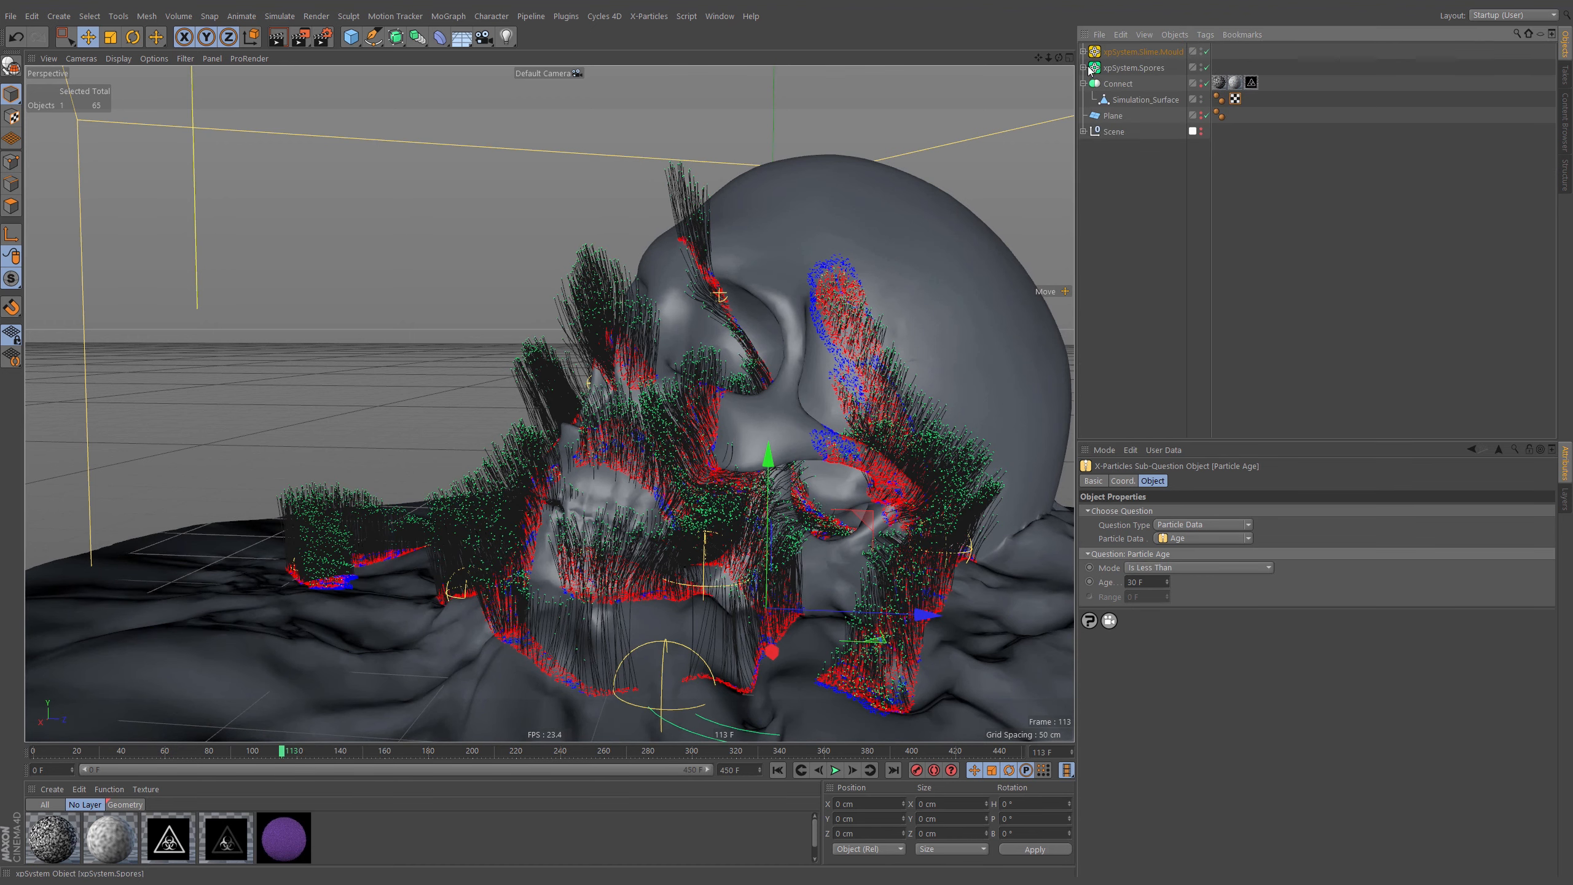
{"action": "left_click", "coordinate": [1089, 69]}
{"action": "left_click", "coordinate": [1085, 68]}
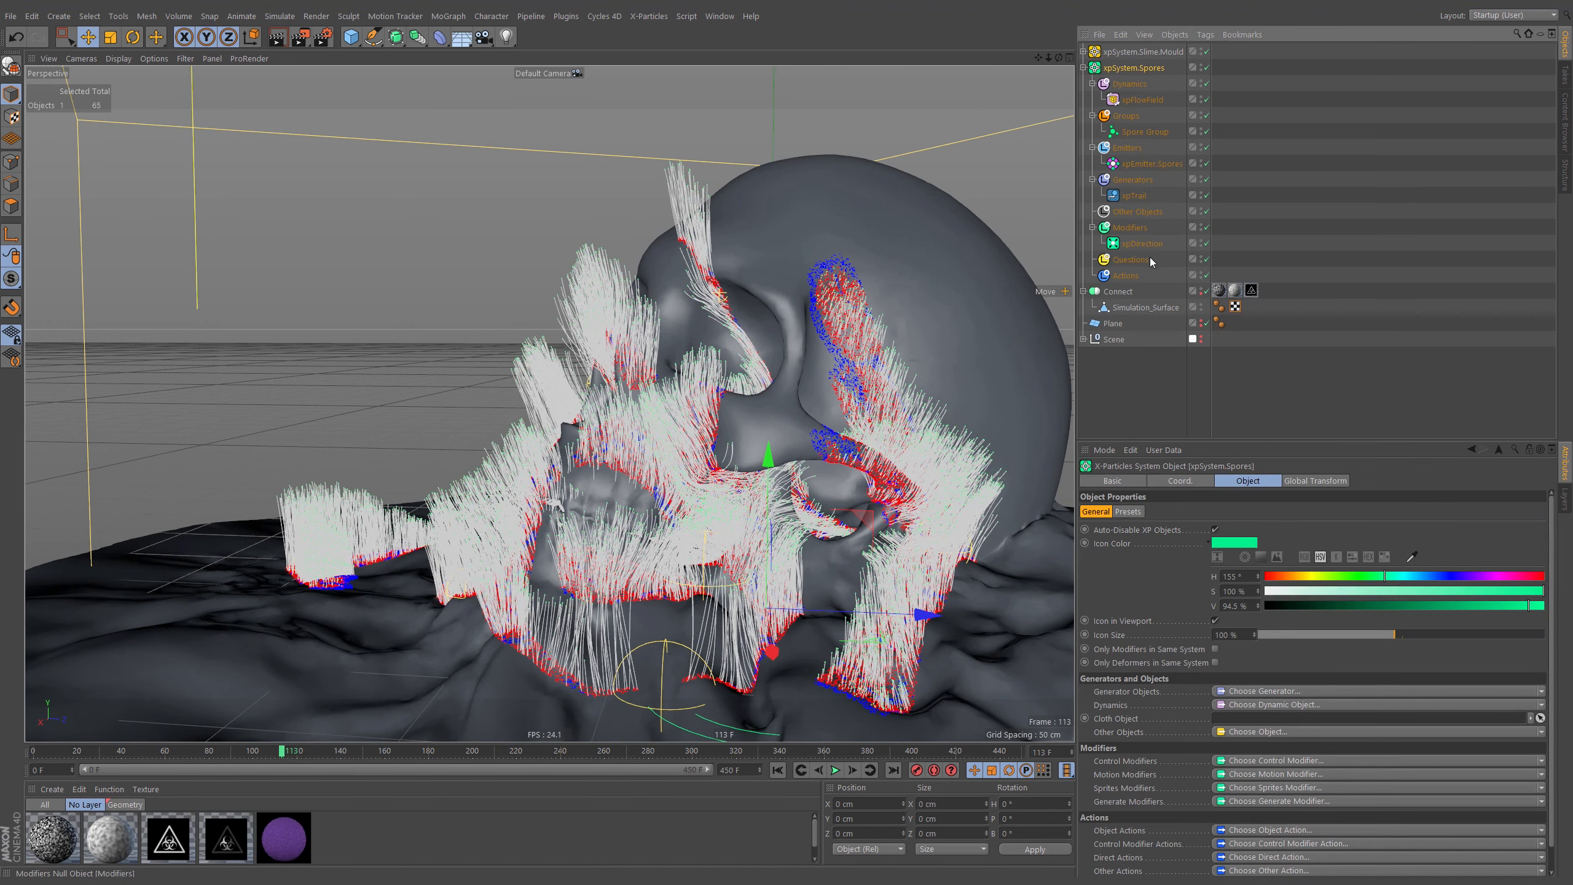
{"action": "left_click", "coordinate": [1142, 228]}
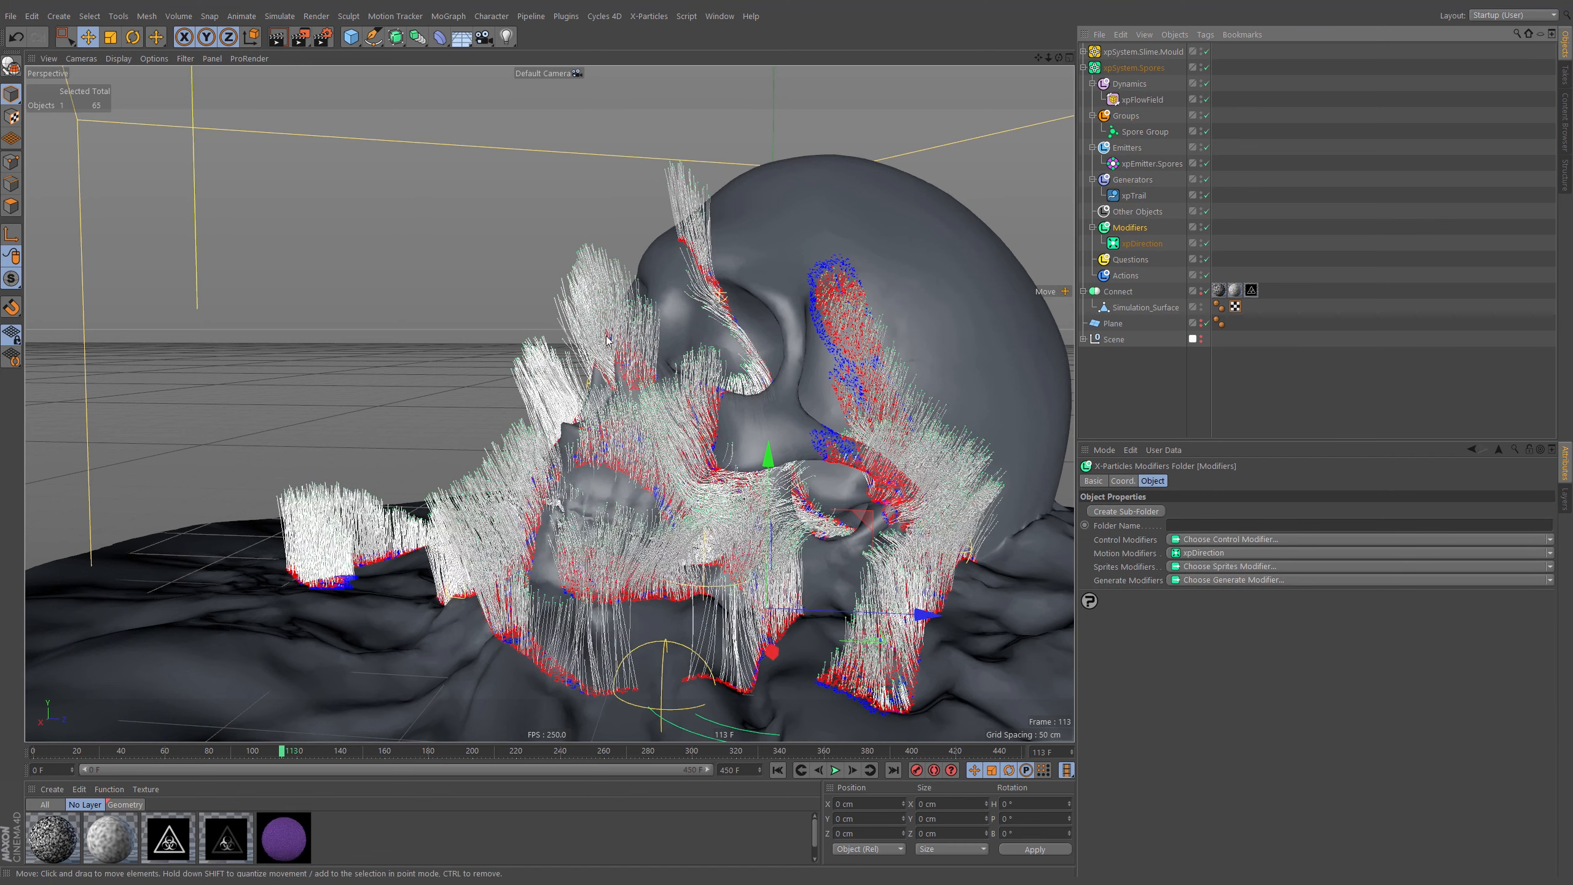
{"action": "left_click", "coordinate": [1198, 553]}
{"action": "left_click", "coordinate": [1227, 500]}
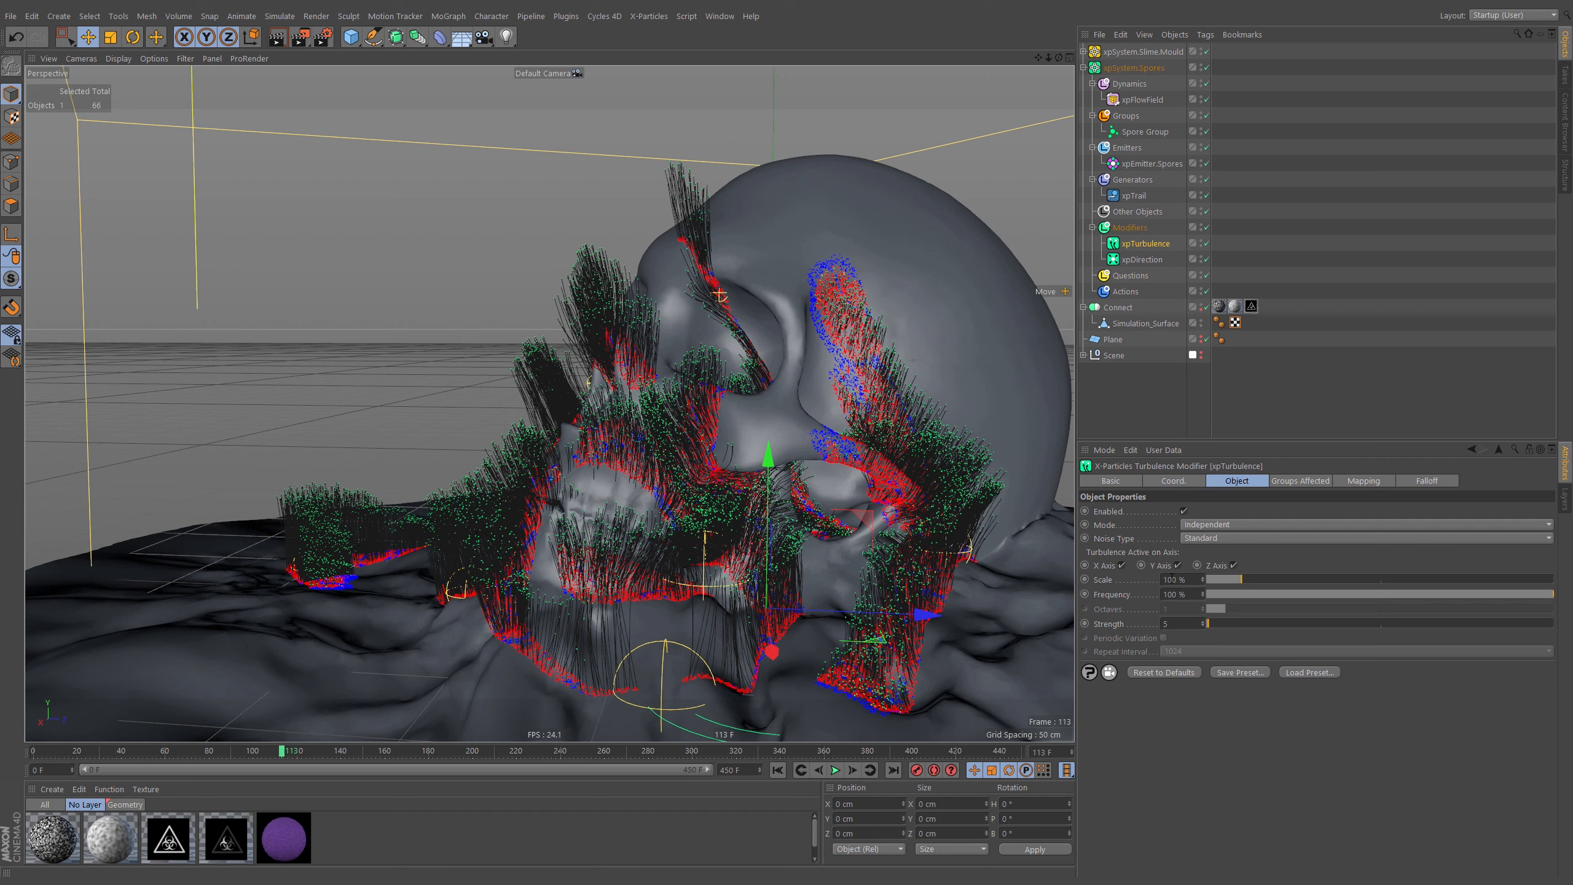
Set xpTurbulence's scale to 3% and its strength to 10
{"action": "double_click", "coordinate": [1181, 579]}
{"action": "type", "text": "10"}
{"action": "key", "text": "Return"}
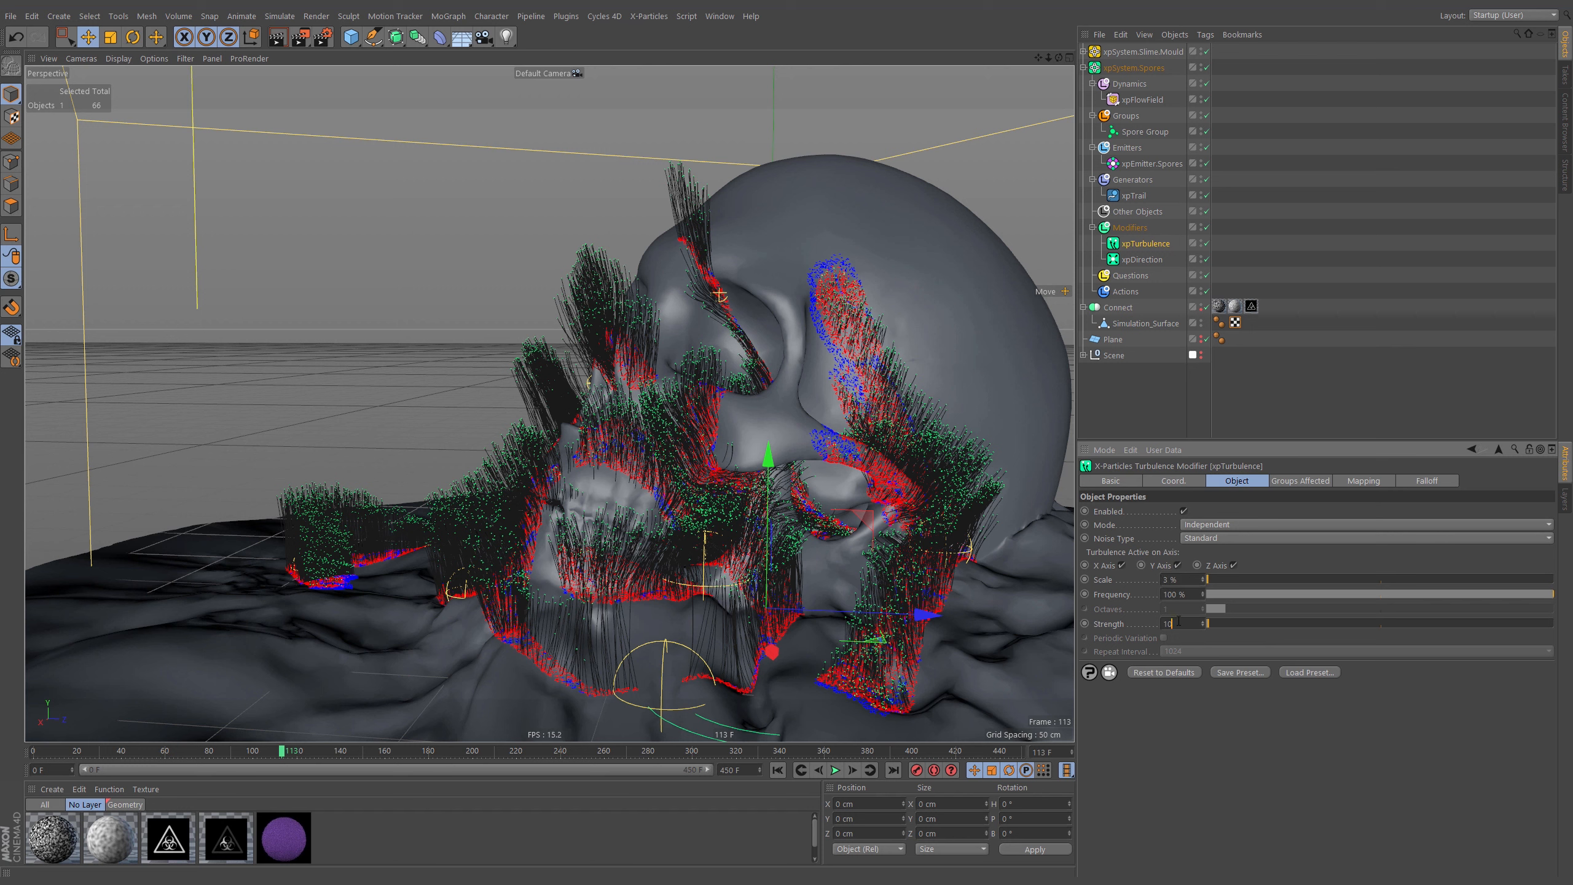
Replay the simulation from the start, stop it around frame 114 and inspect the turbulent trails around the skull
{"action": "left_click", "coordinate": [779, 771]}
{"action": "left_click", "coordinate": [838, 772]}
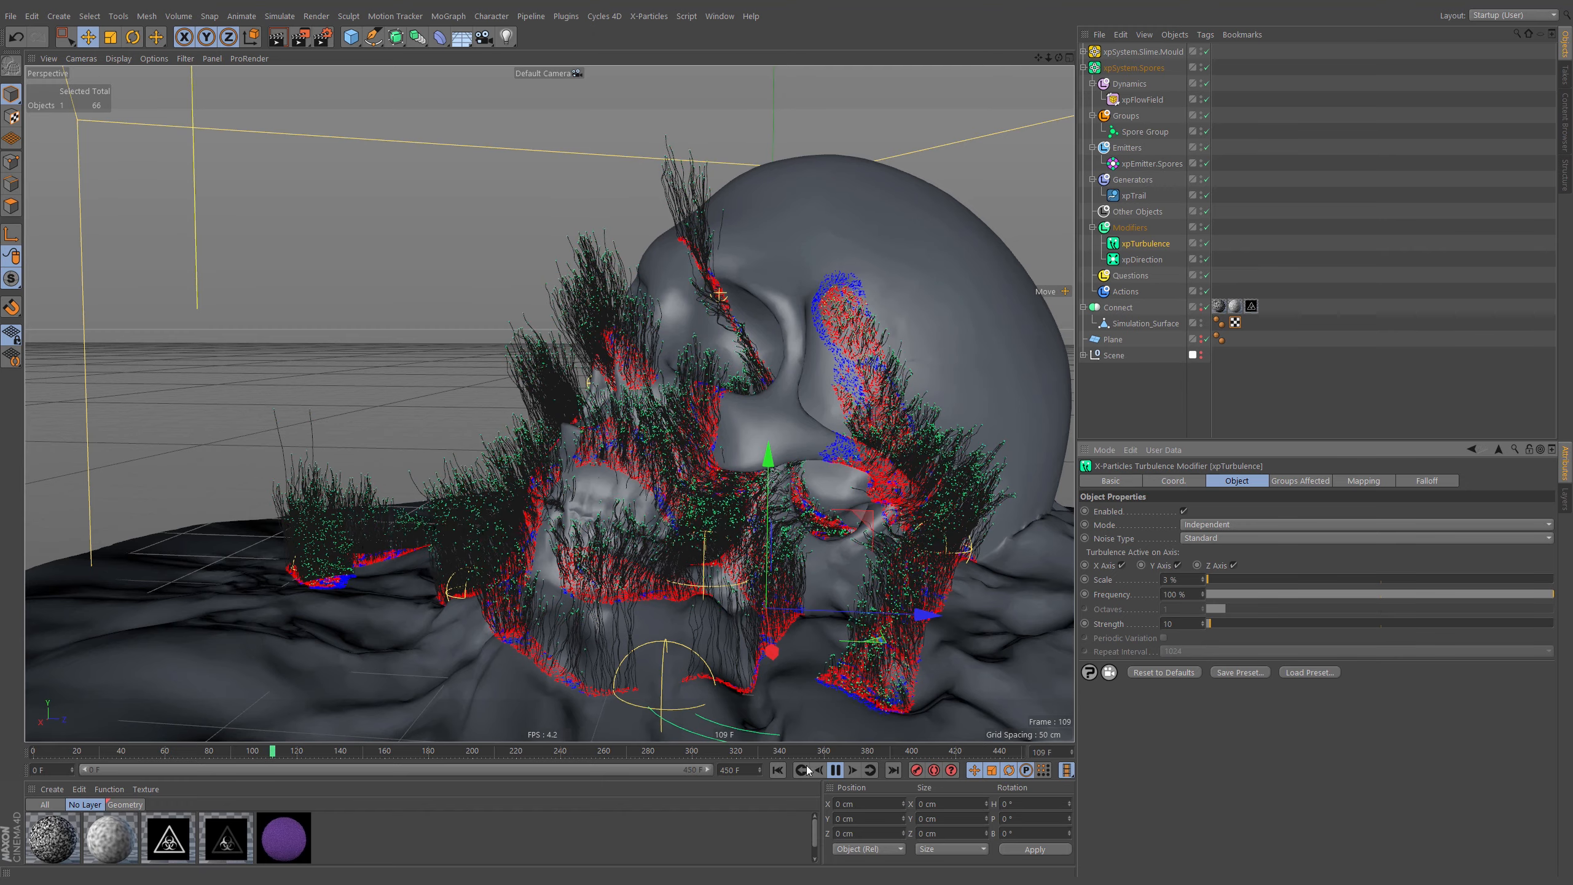
{"action": "left_click", "coordinate": [836, 771]}
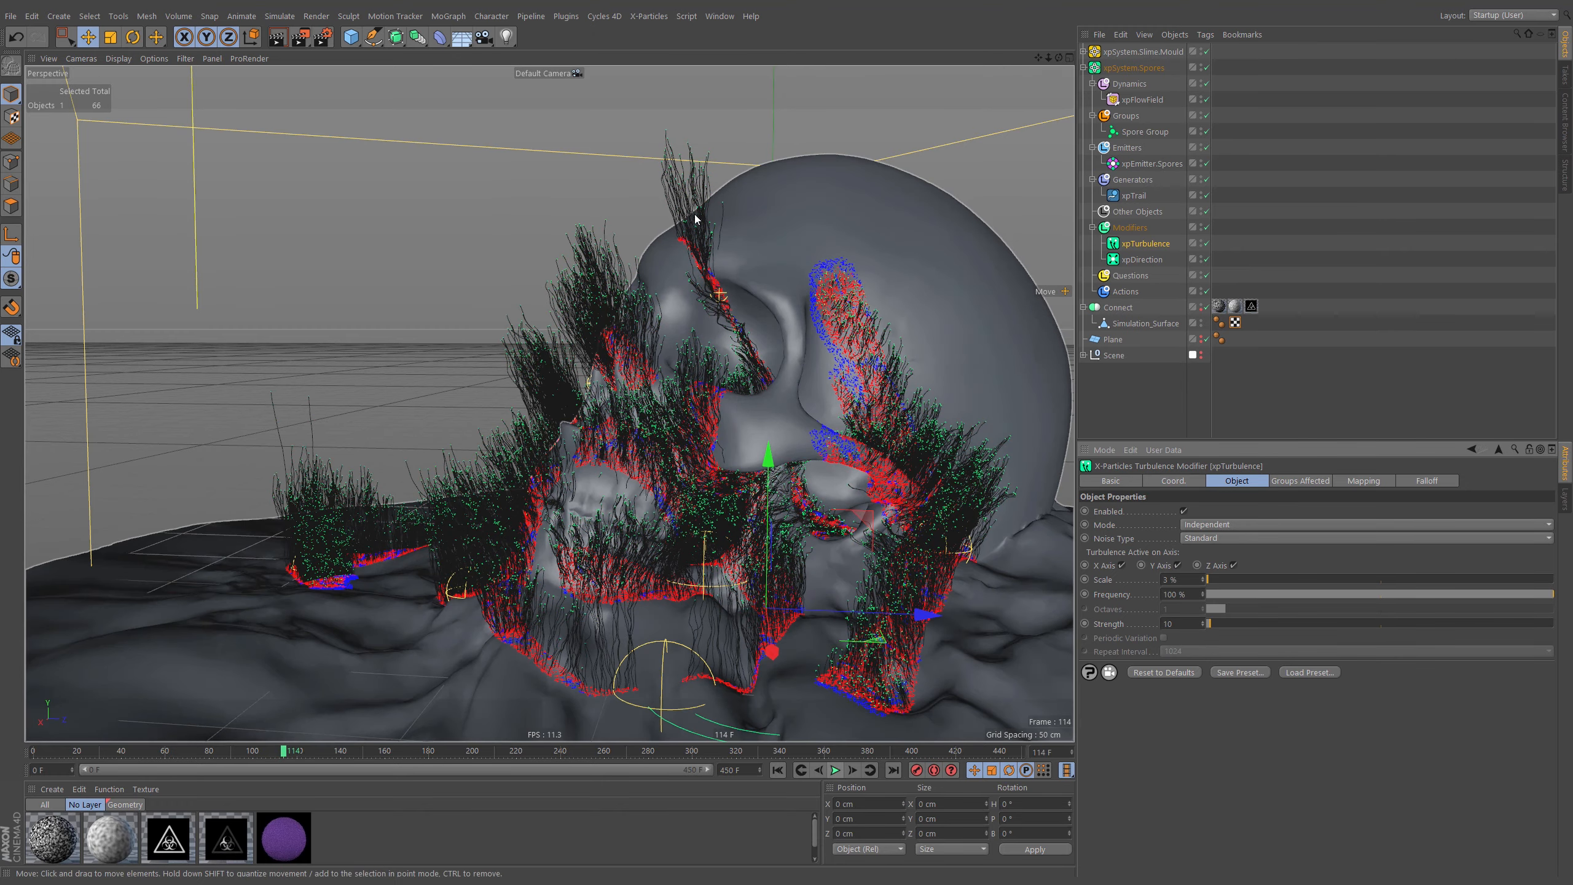
{"action": "left_click_drag", "start_coordinate": [688, 215], "coordinate": [692, 286], "text": "alt"}
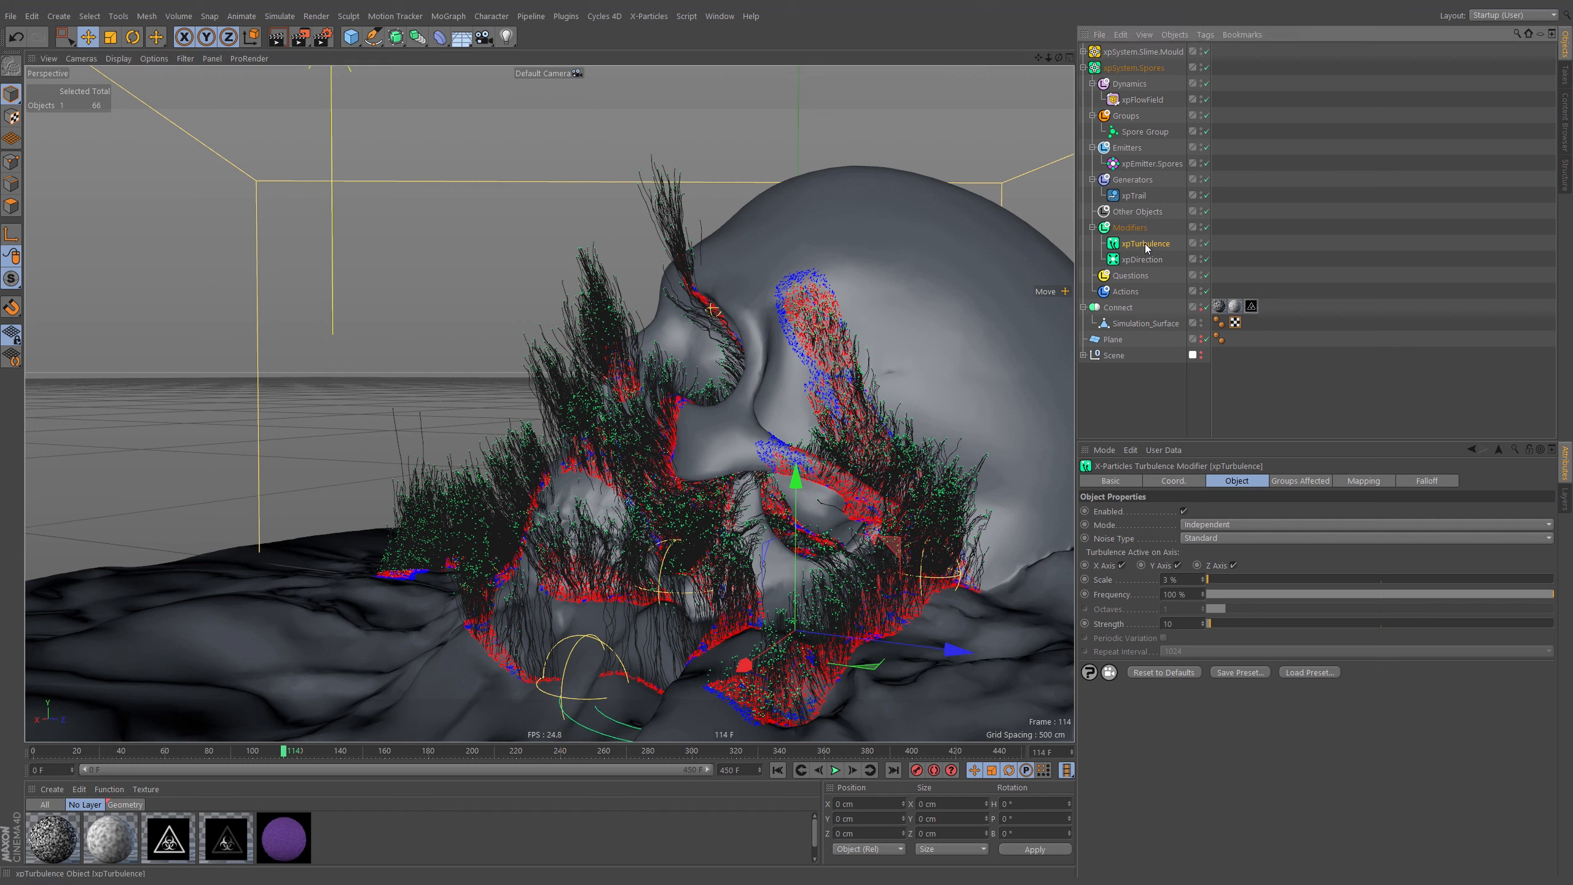
Add a new parameter map to the mapping settings of the xpDirection modifier
{"action": "left_click", "coordinate": [1142, 259]}
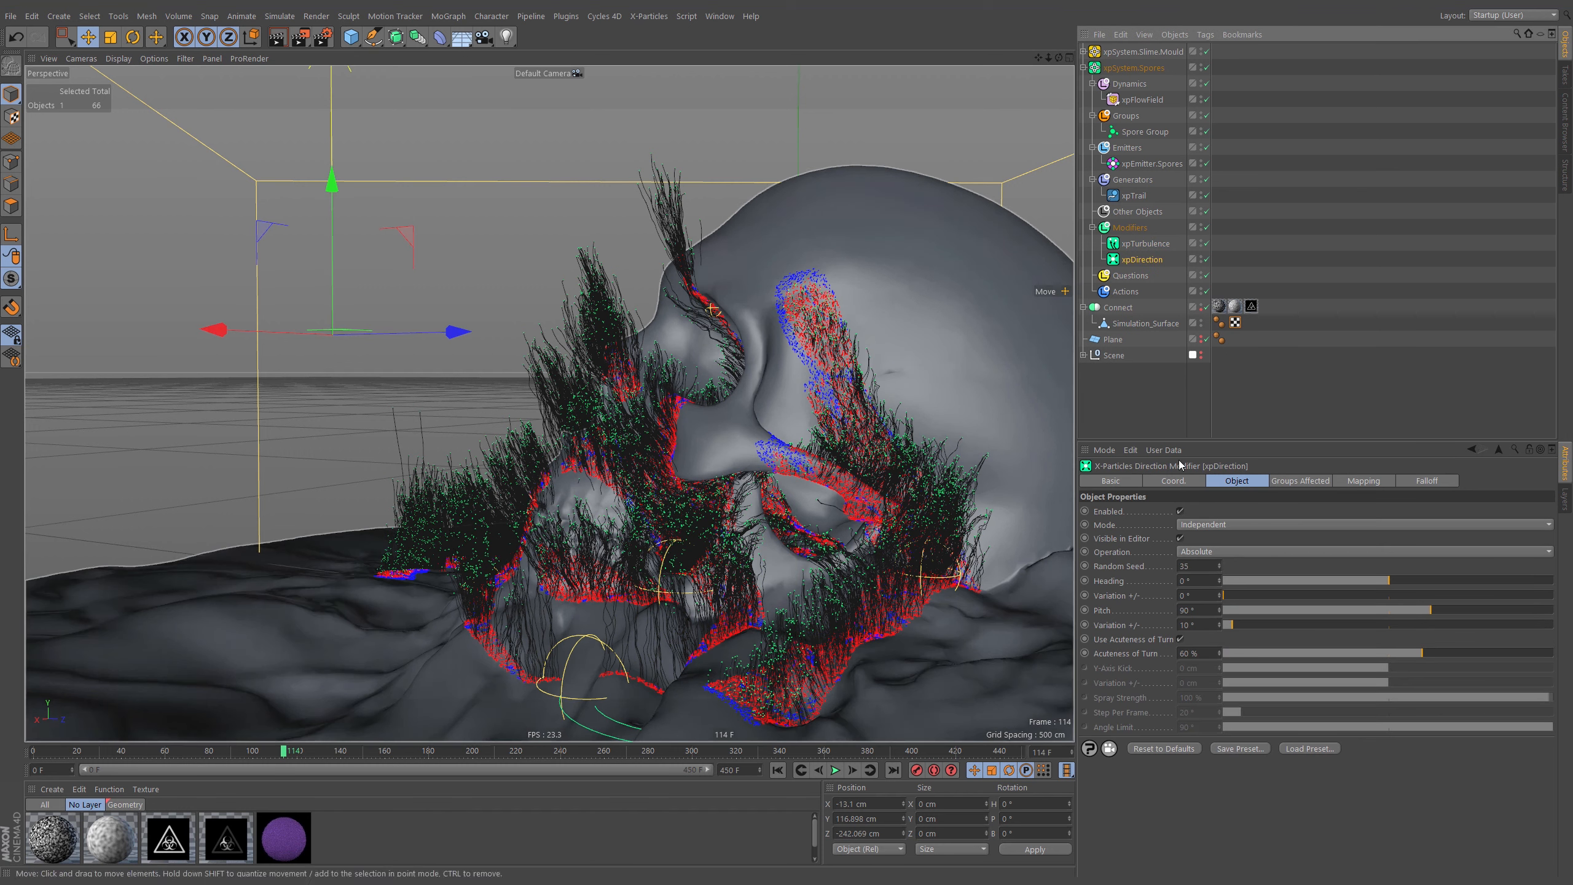
{"action": "left_click", "coordinate": [1364, 481]}
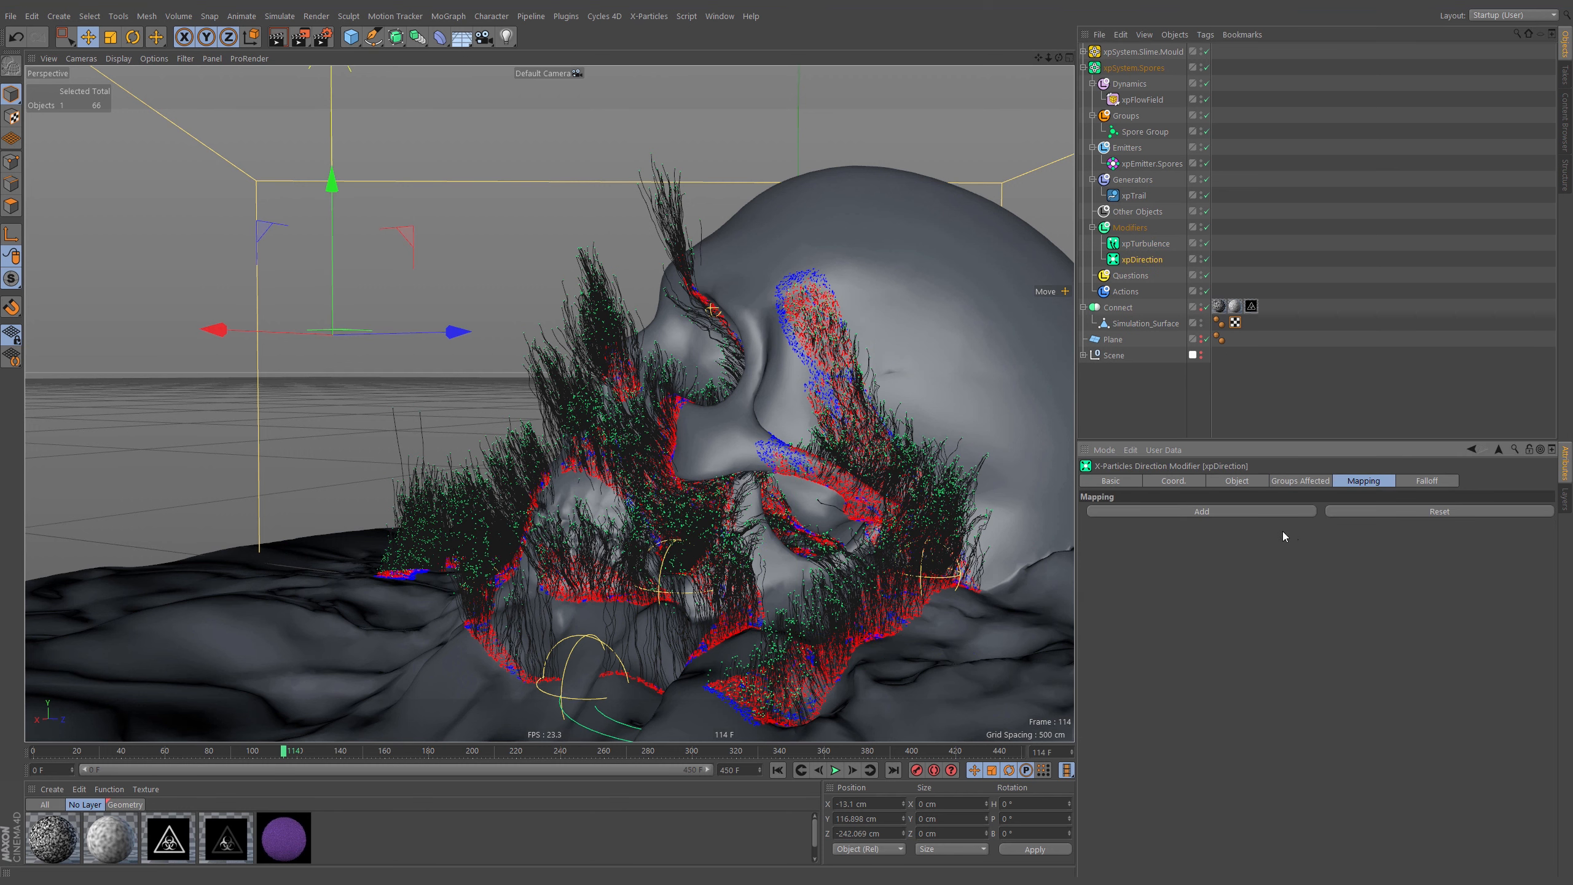
{"action": "left_click", "coordinate": [1188, 511]}
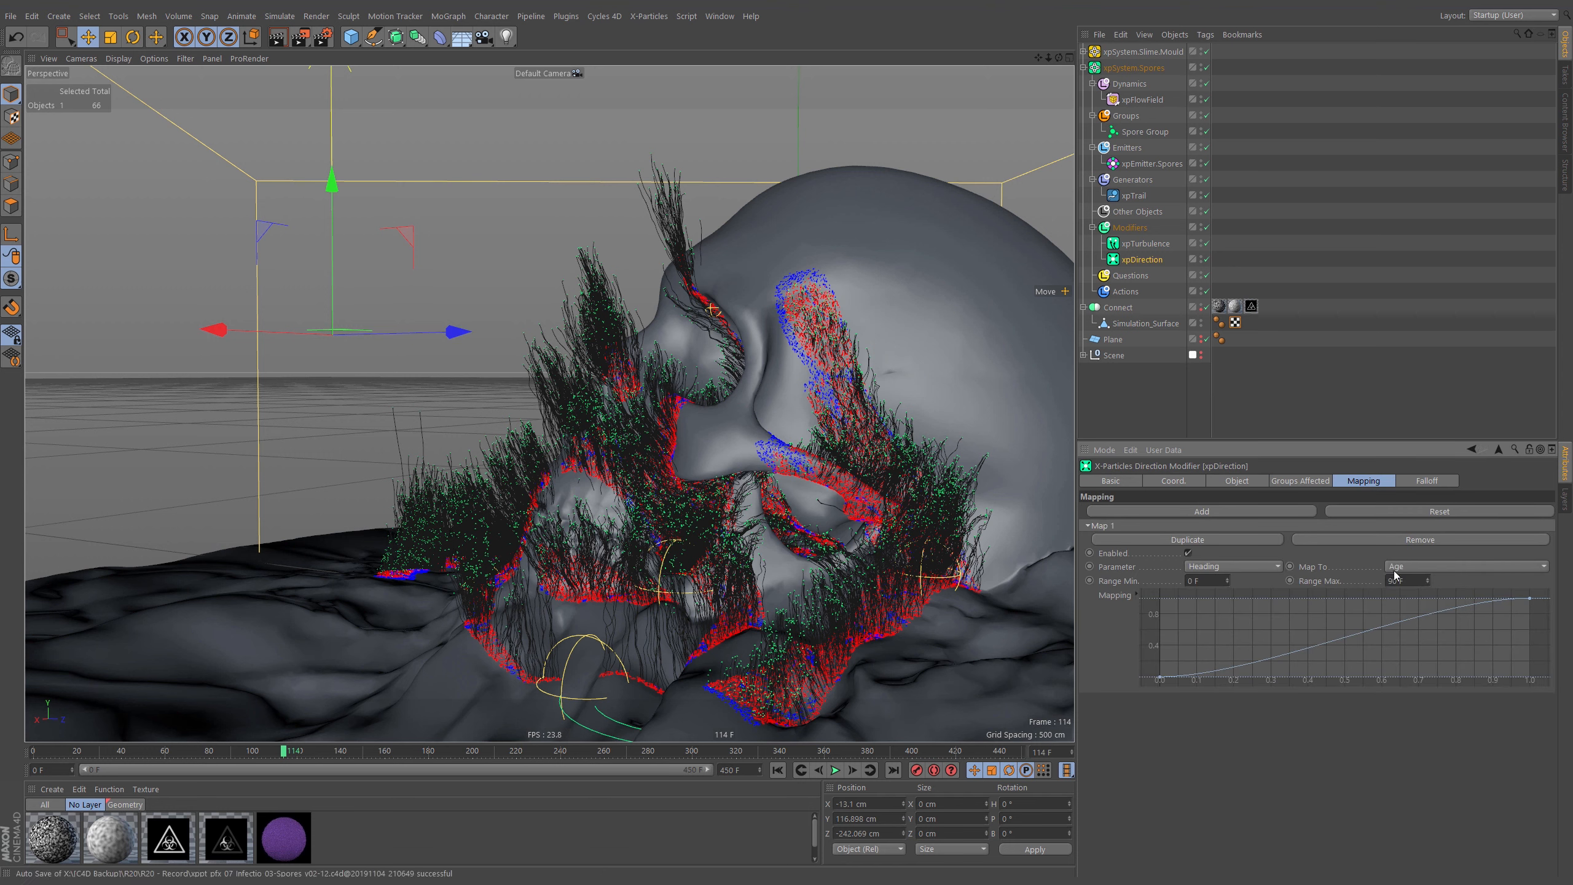
Show xpDirection's object and mapping settings together, and map Acuteness of Turn to Distance Traveled
{"action": "left_click", "coordinate": [1237, 481]}
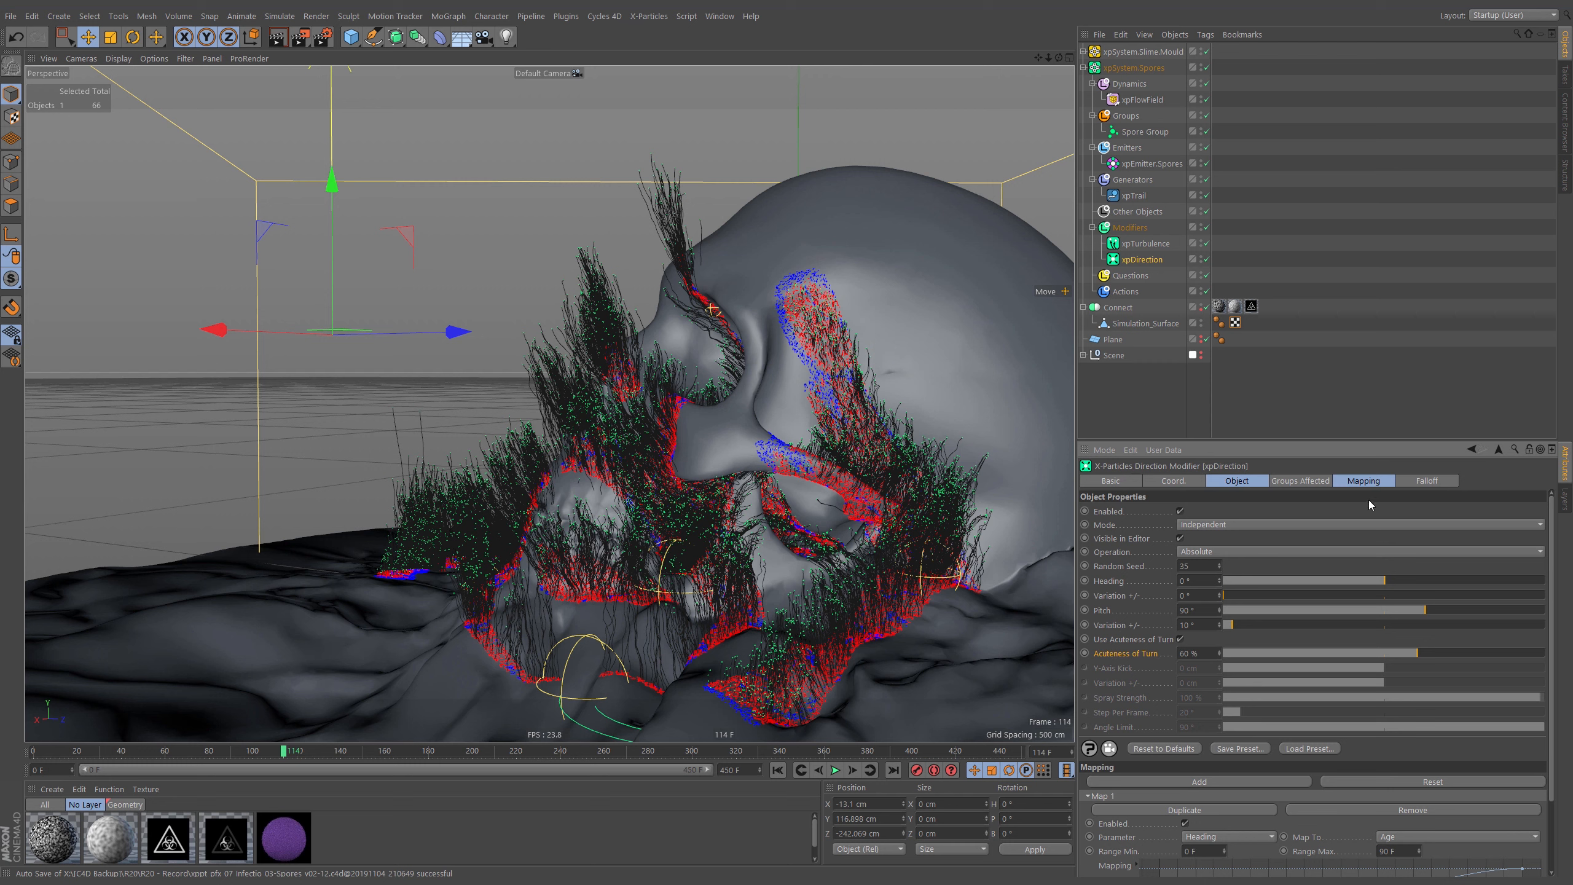
{"action": "scroll", "coordinate": [1340, 505], "scroll_direction": "down", "scroll_amount": 3}
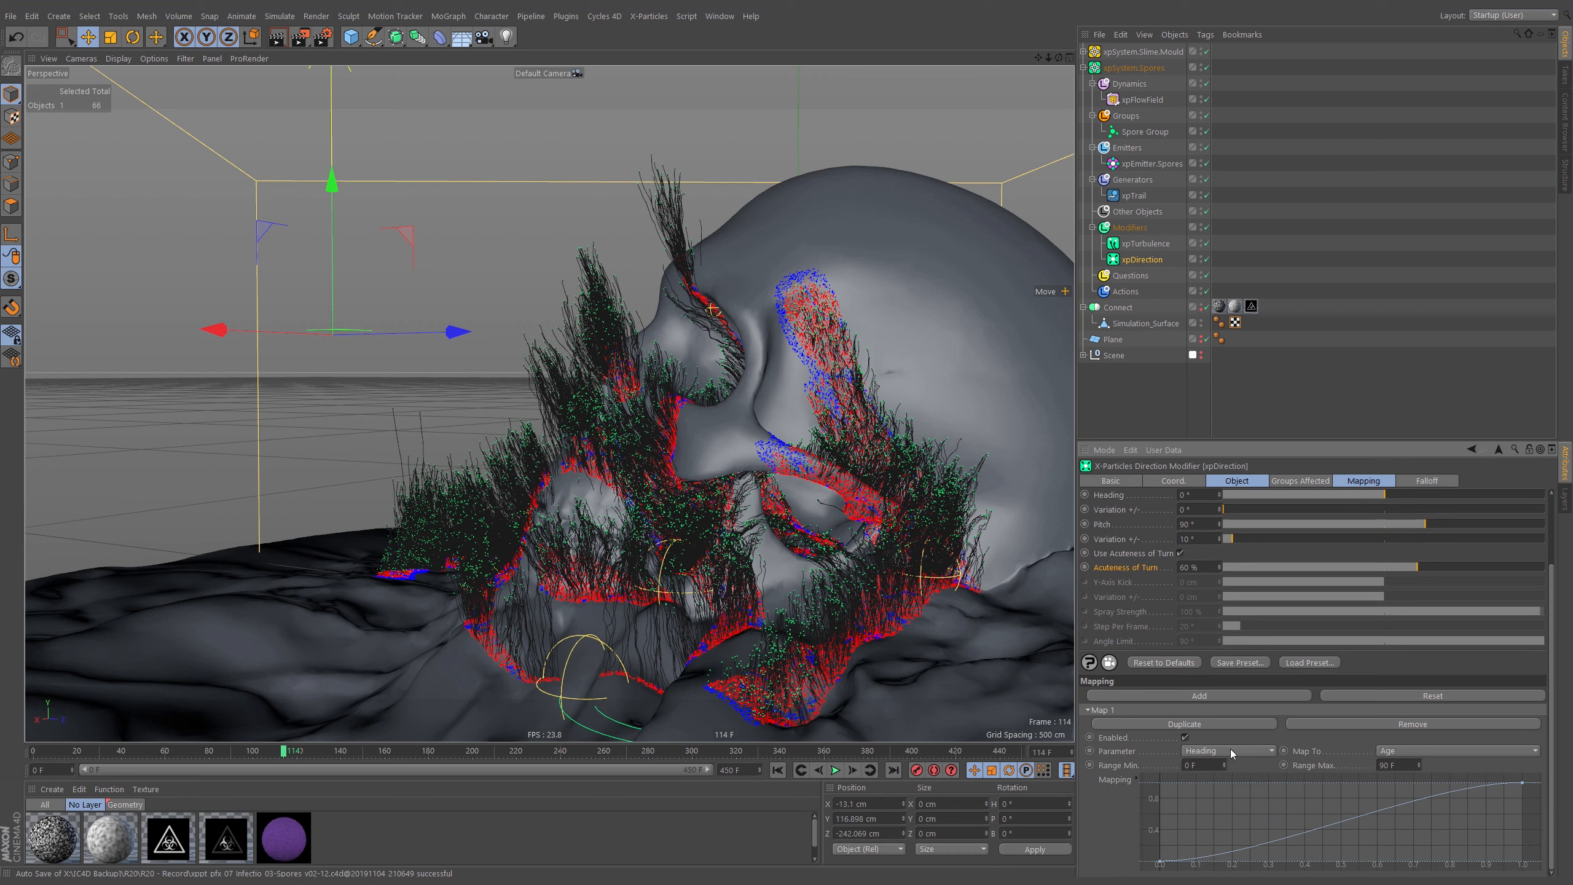
{"action": "left_click", "coordinate": [1269, 750]}
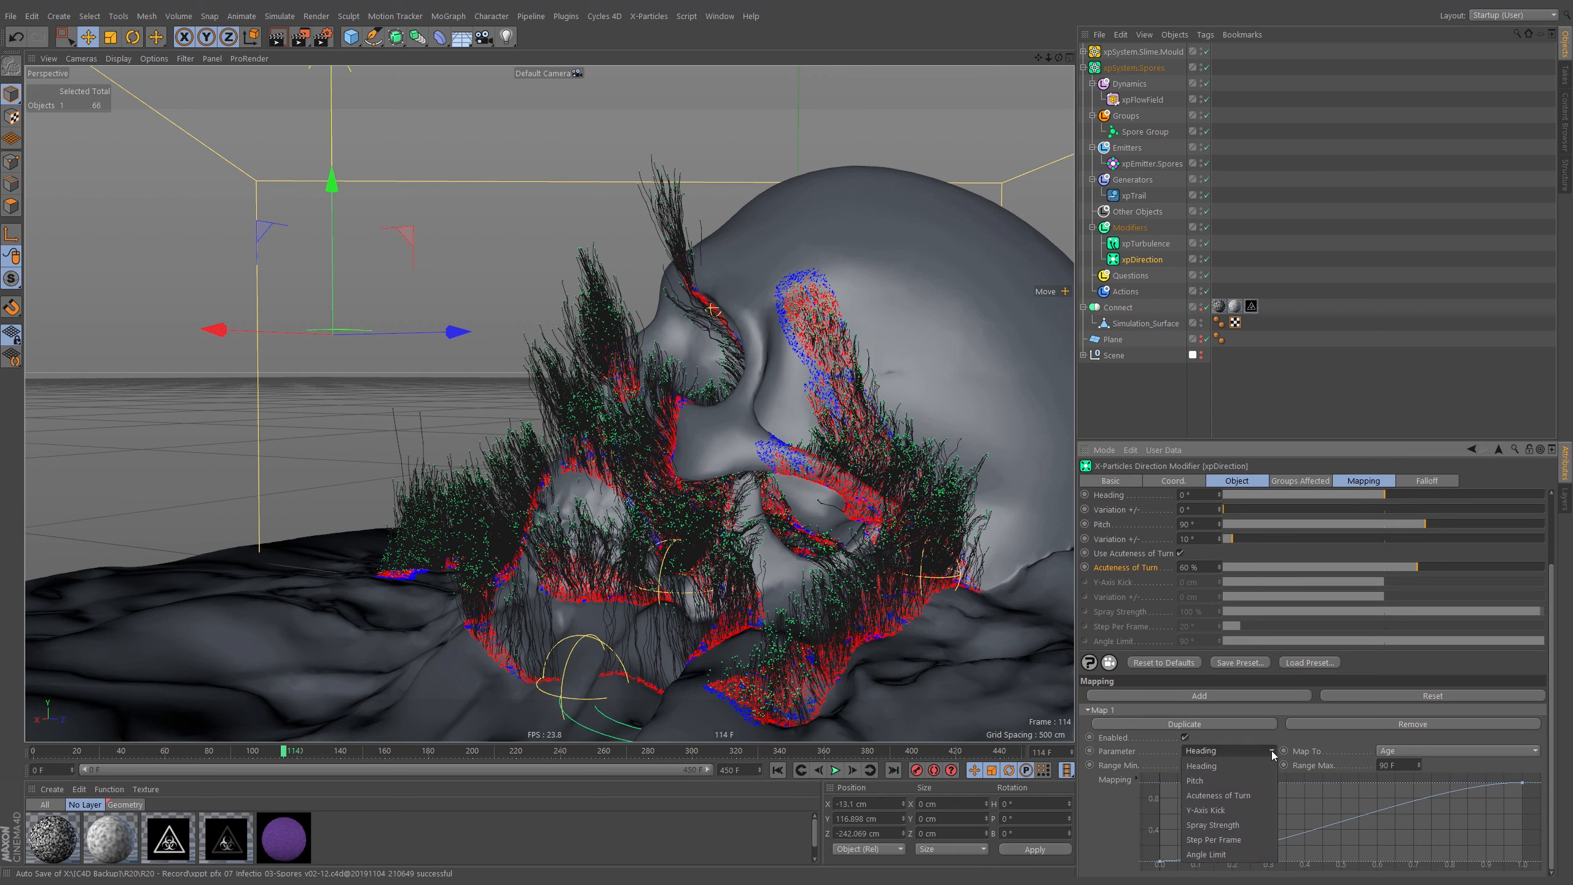
{"action": "left_click", "coordinate": [1252, 800]}
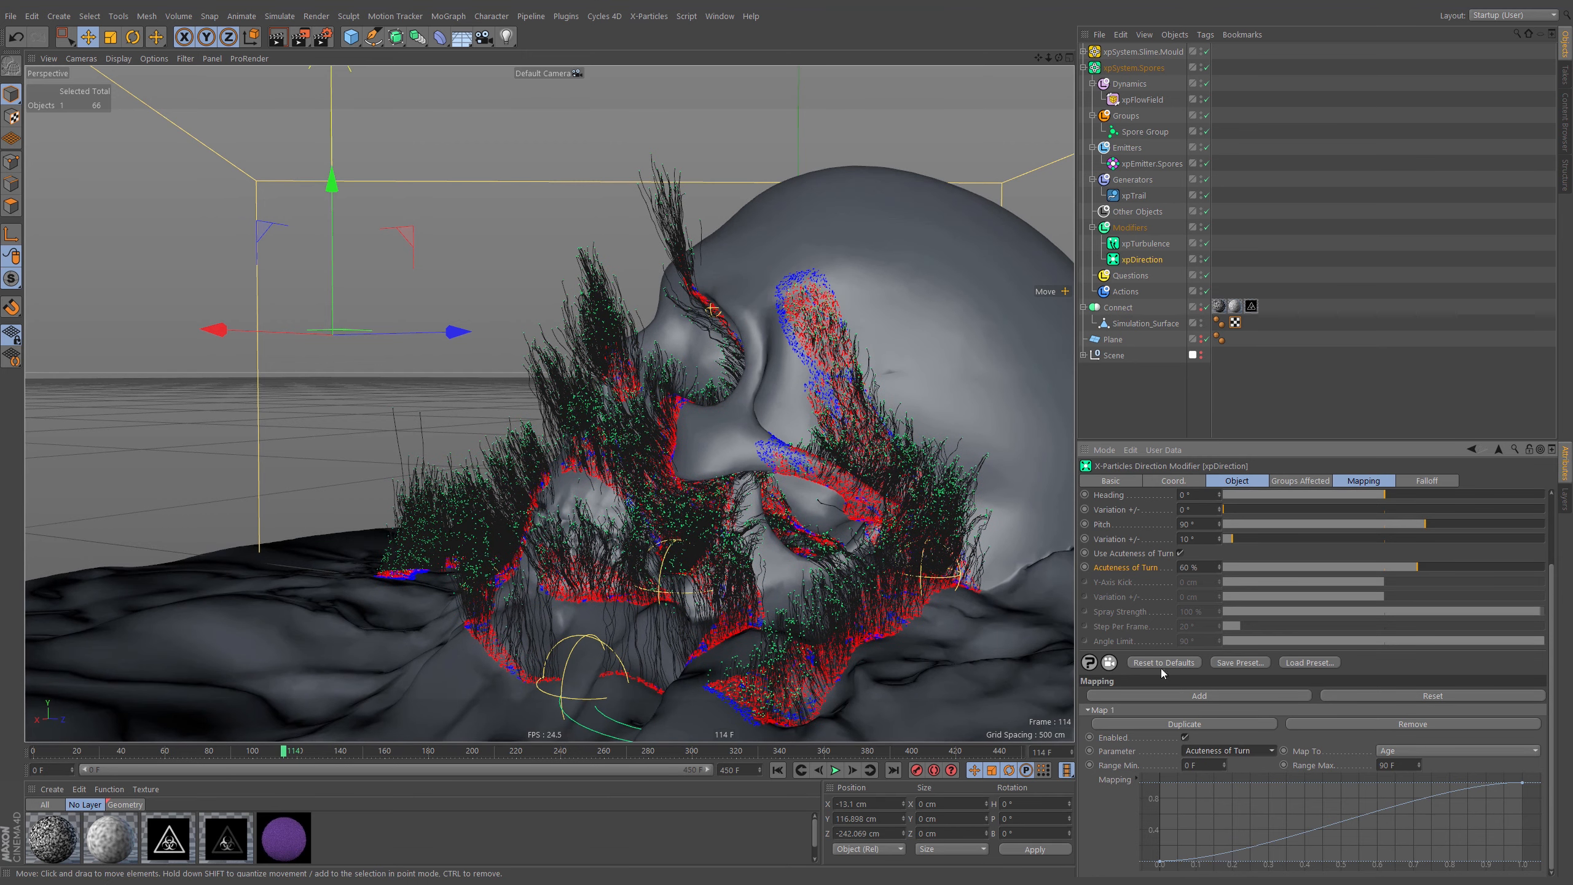
{"action": "left_click", "coordinate": [1443, 751]}
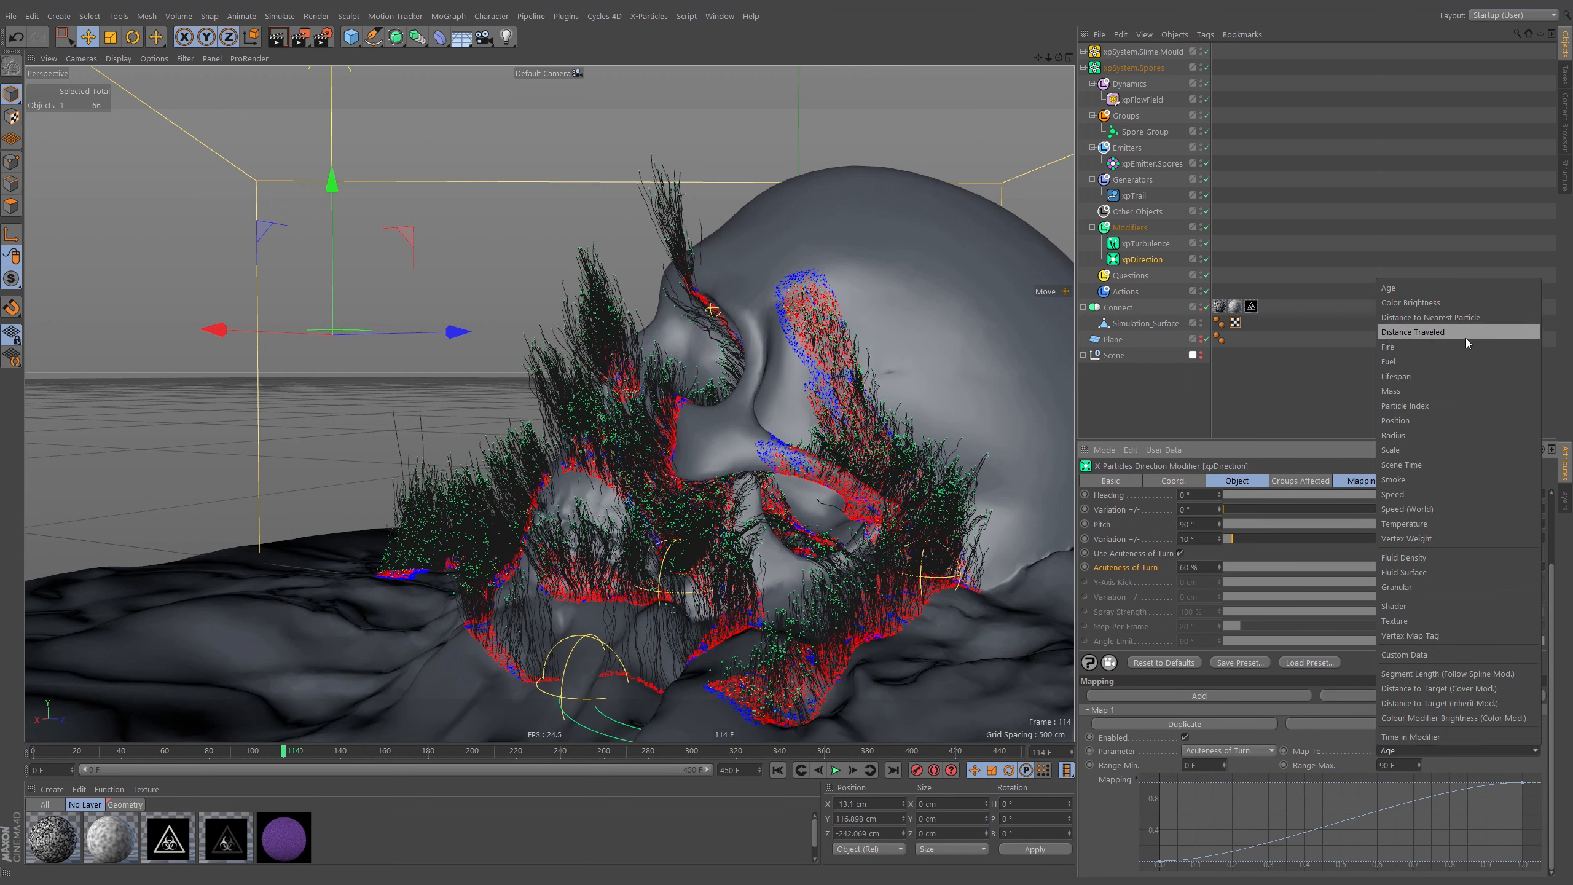
{"action": "left_click", "coordinate": [1406, 333]}
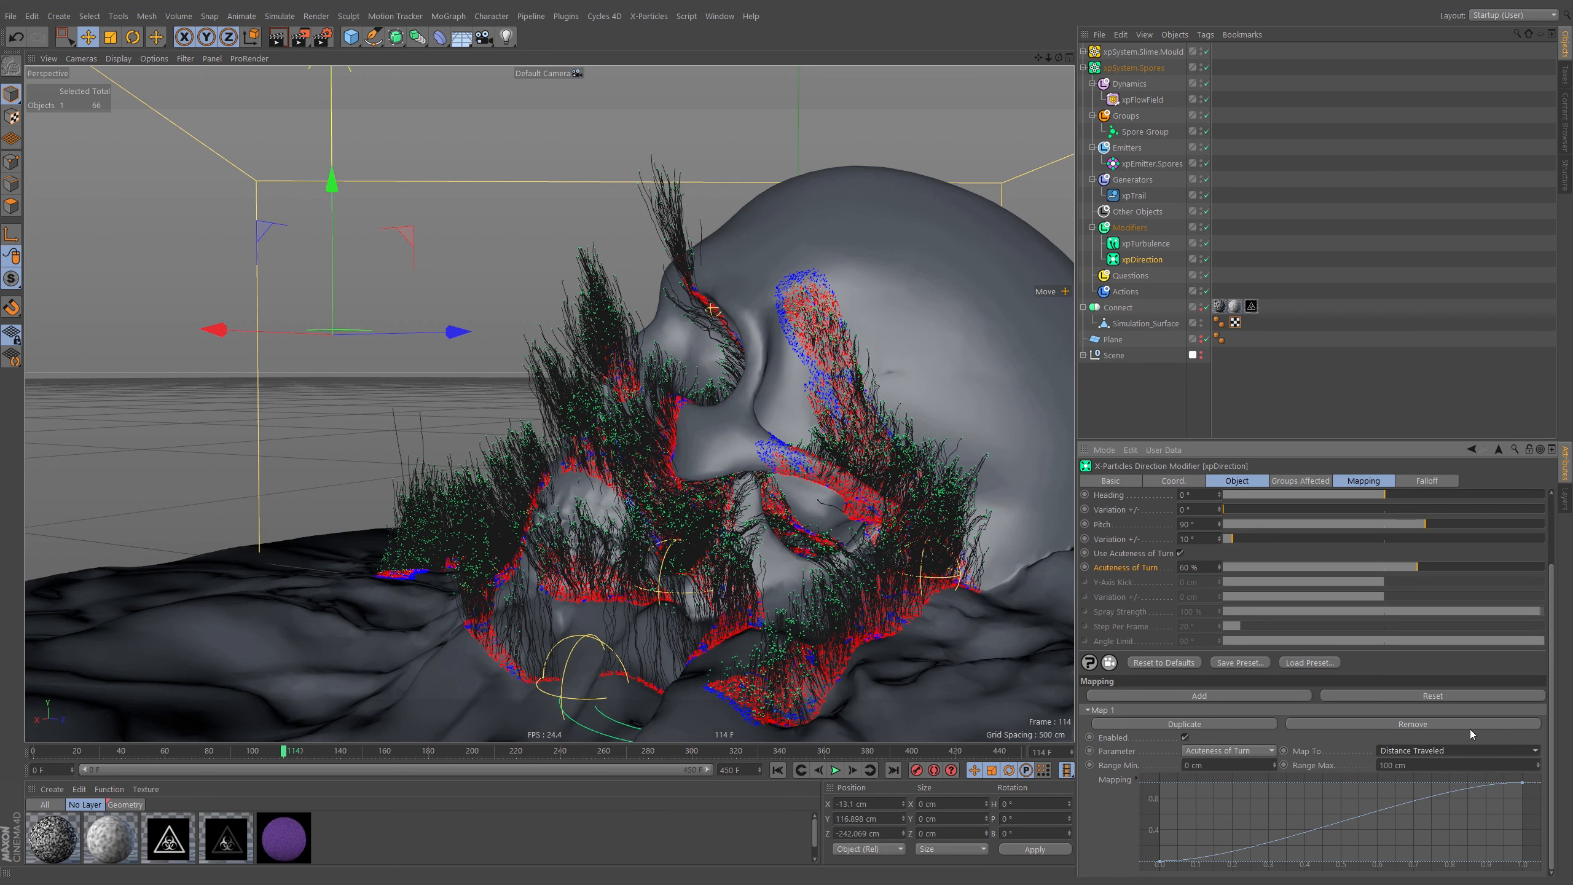
{"action": "left_click", "coordinate": [1423, 764]}
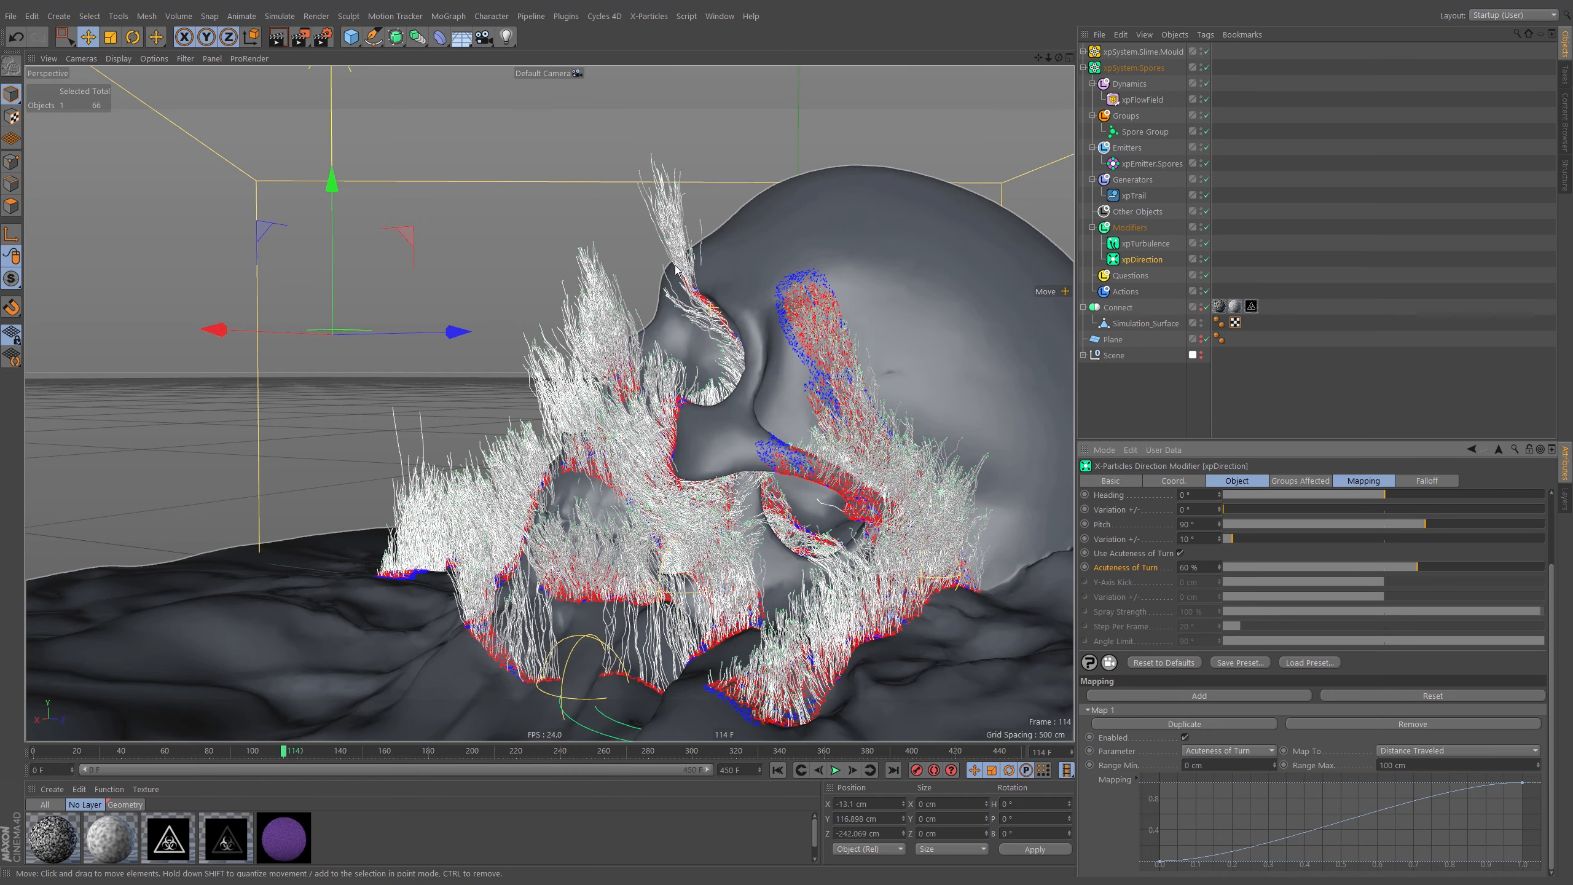
Activate the Guide Tool for the spore trails around the skull's eye socket and enable snapping
{"action": "scroll", "coordinate": [684, 270], "scroll_direction": "up", "scroll_amount": 10}
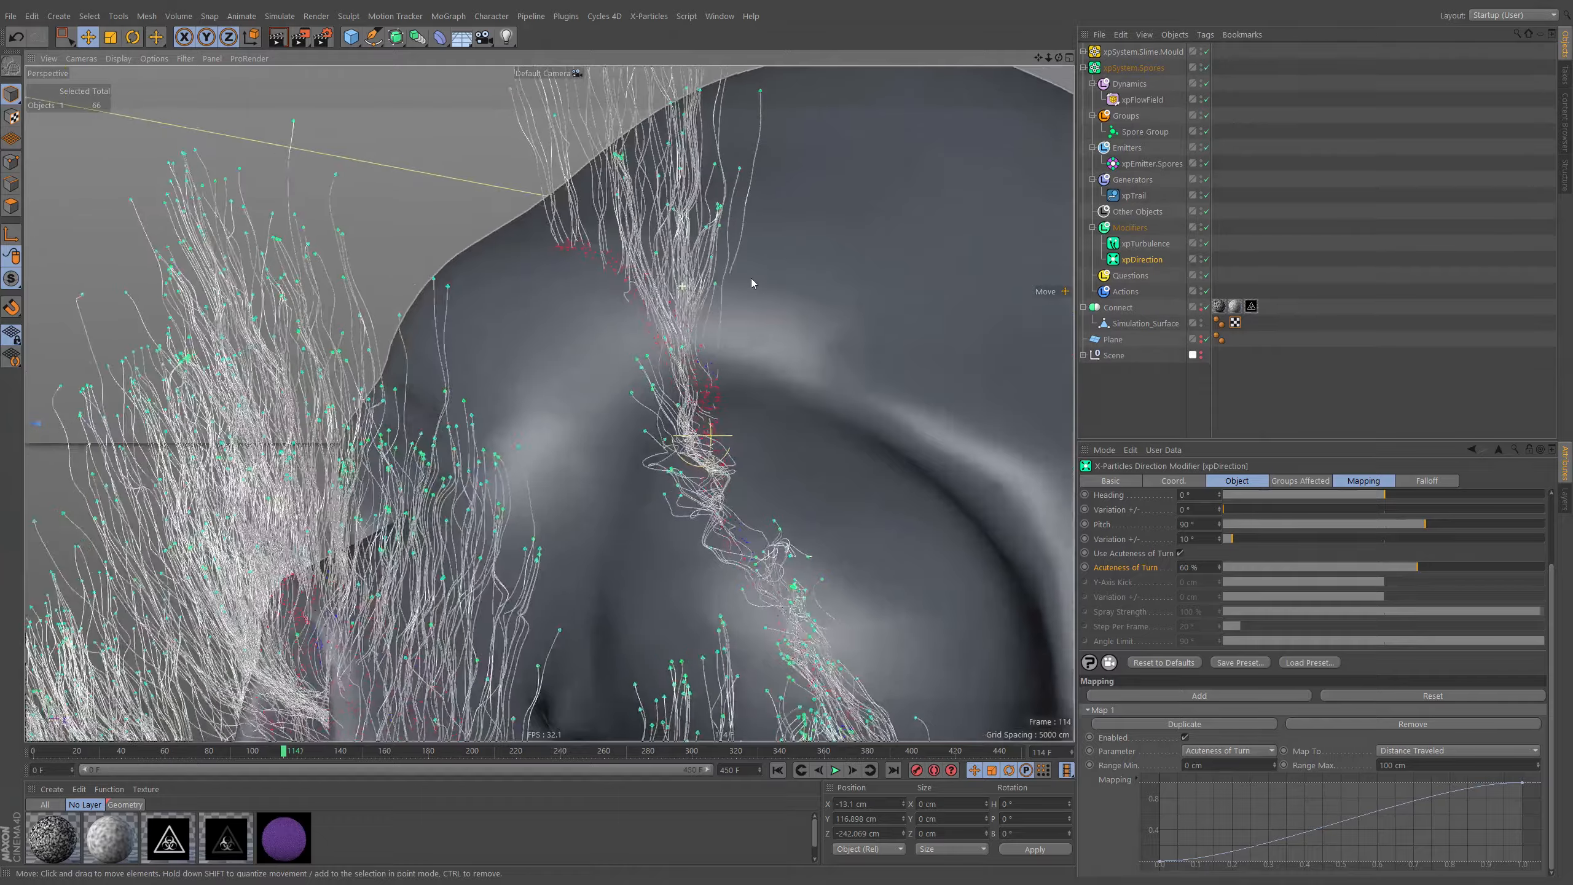
{"action": "scroll", "coordinate": [698, 287], "scroll_direction": "up", "scroll_amount": 6}
{"action": "key", "text": "shift+c"}
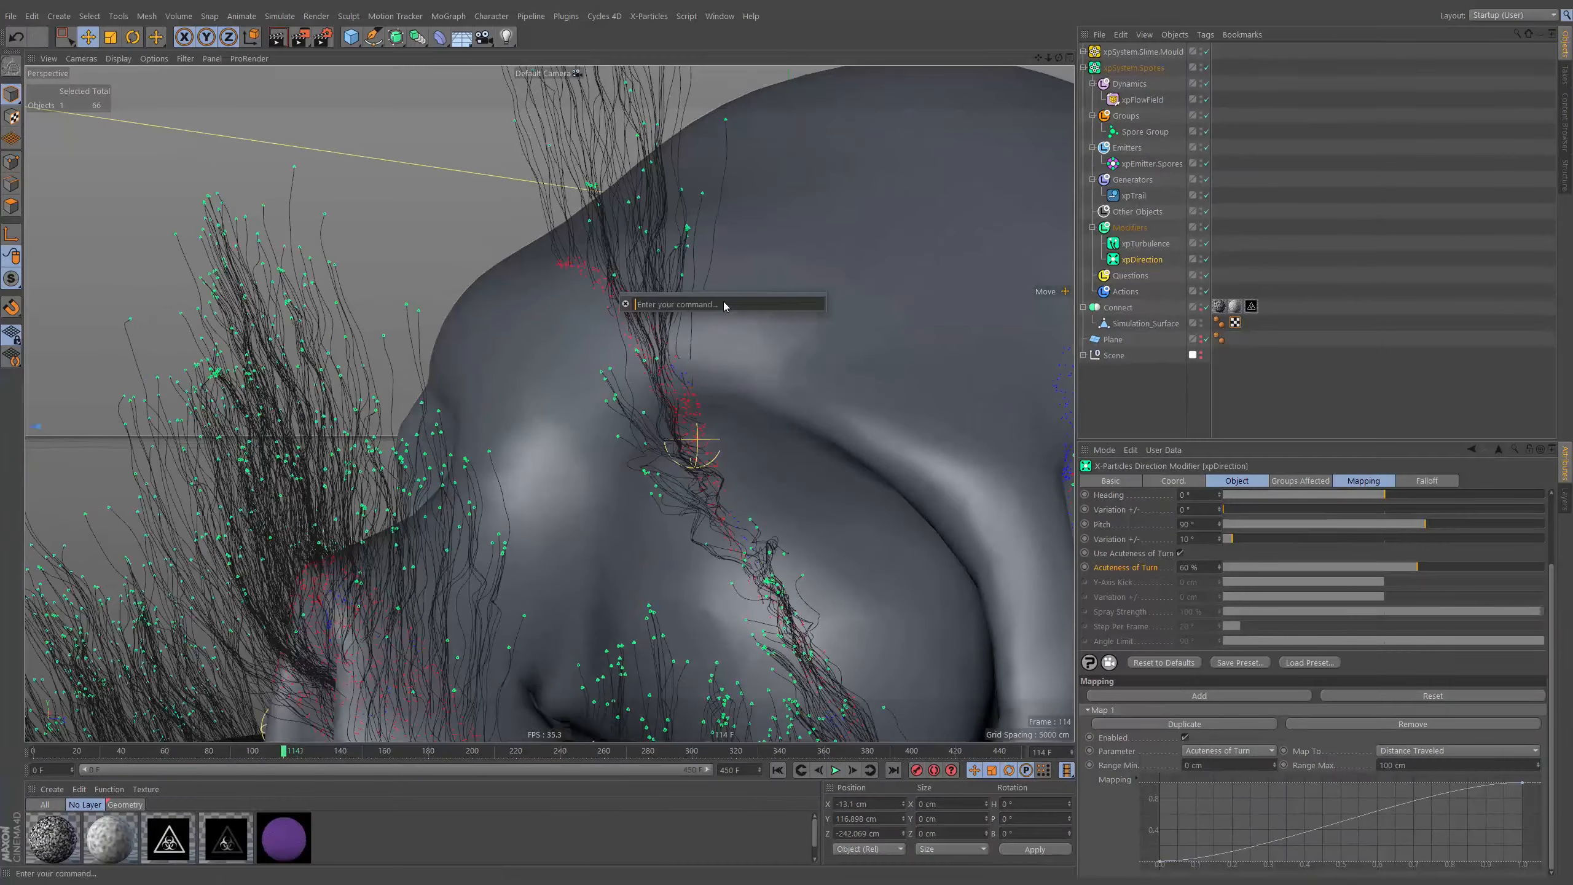
{"action": "type", "text": "guide too"}
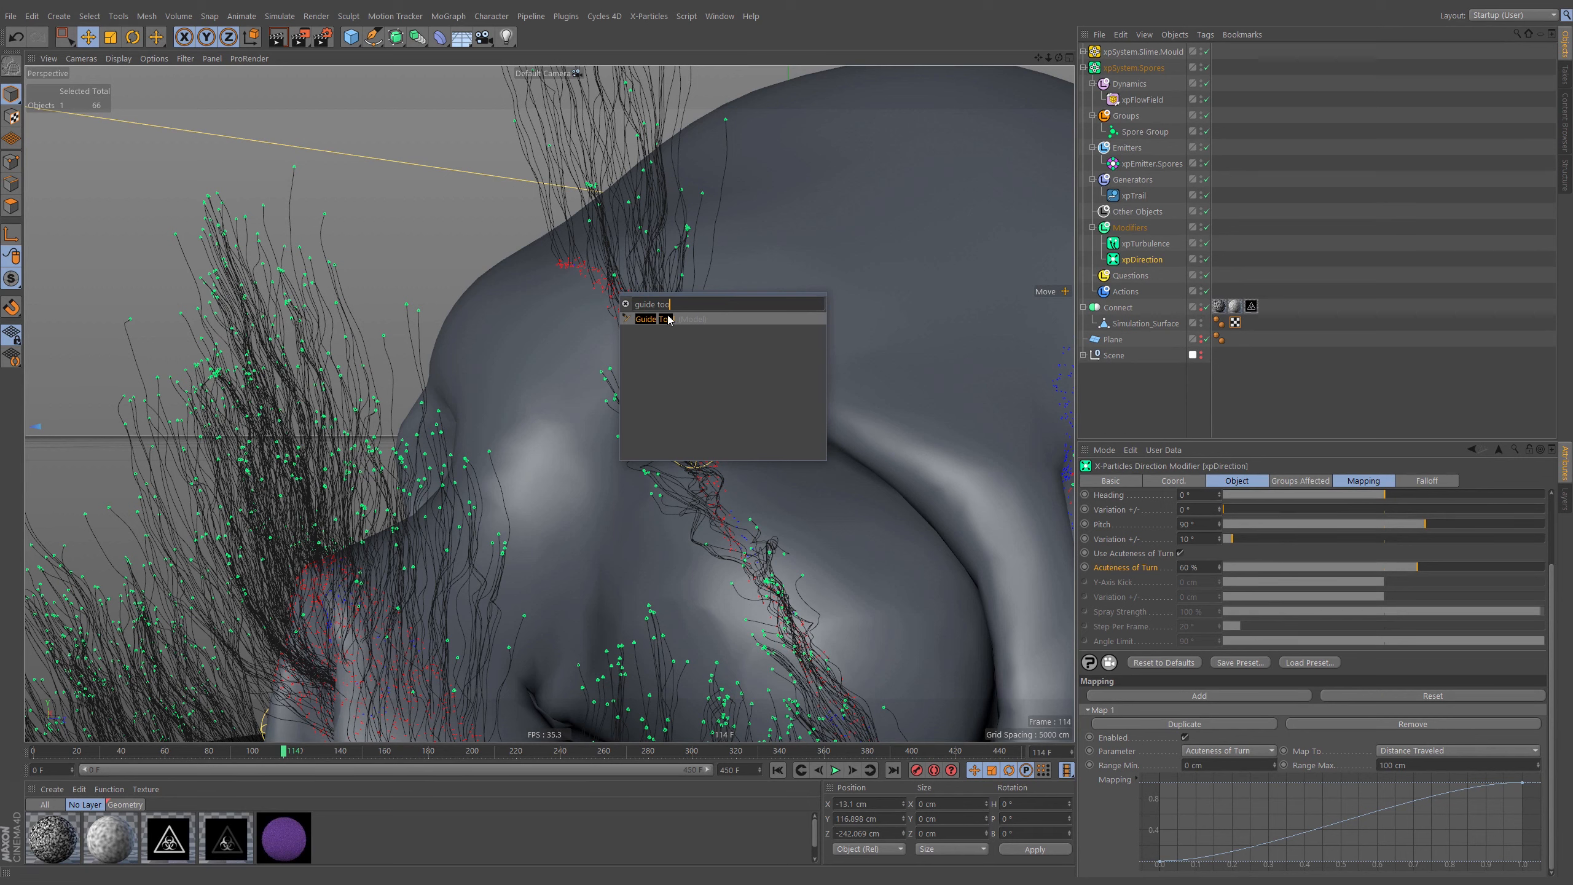
{"action": "left_click", "coordinate": [771, 318]}
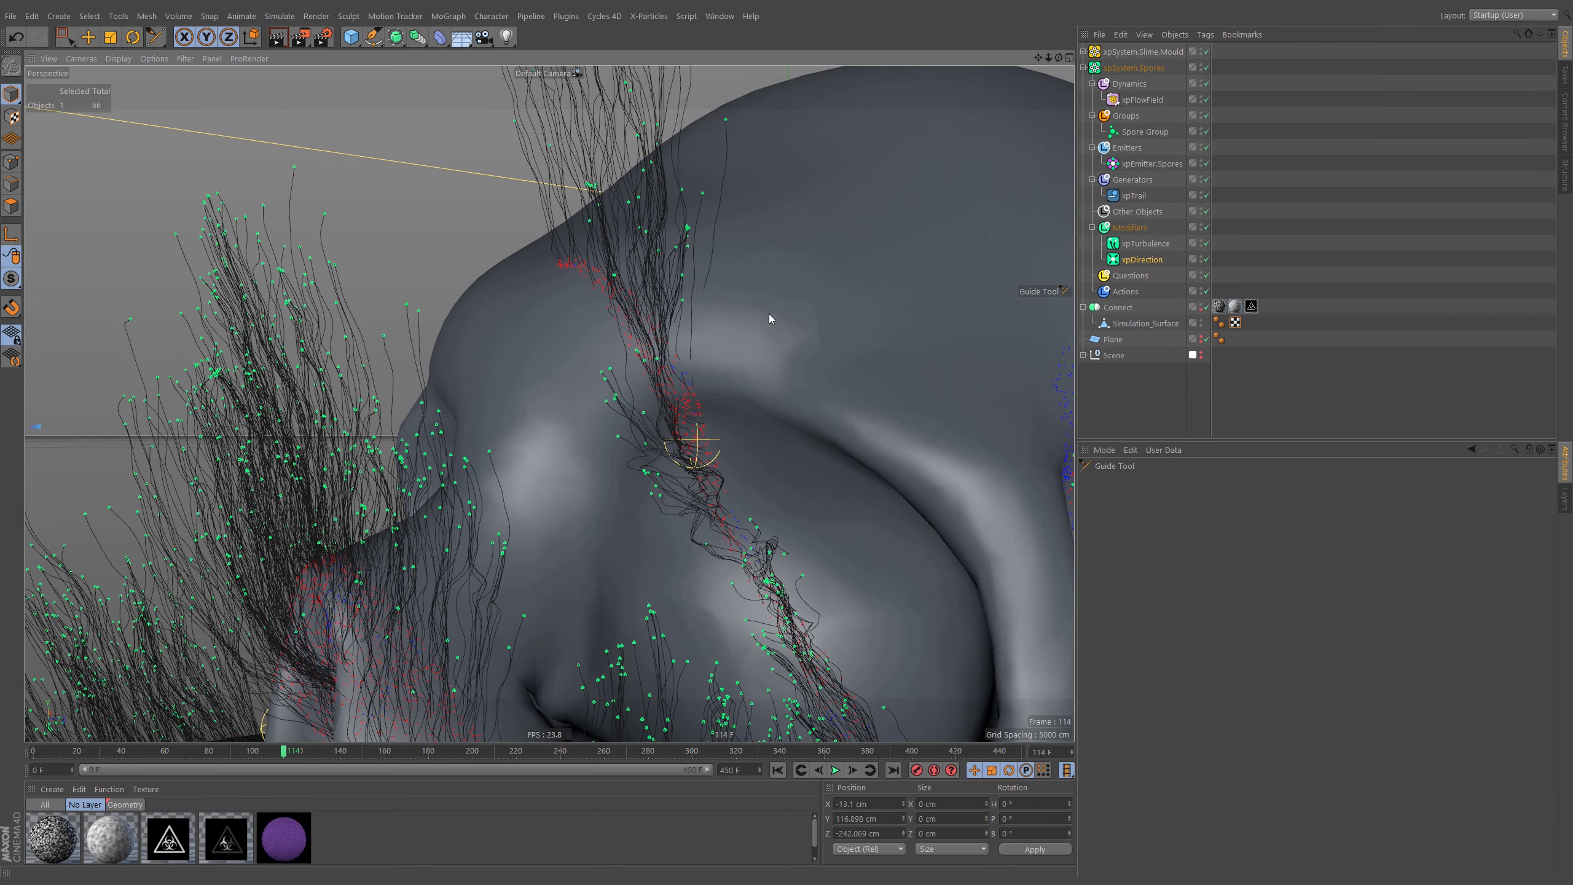
{"action": "left_click", "coordinate": [12, 307]}
{"action": "left_click", "coordinate": [56, 324]}
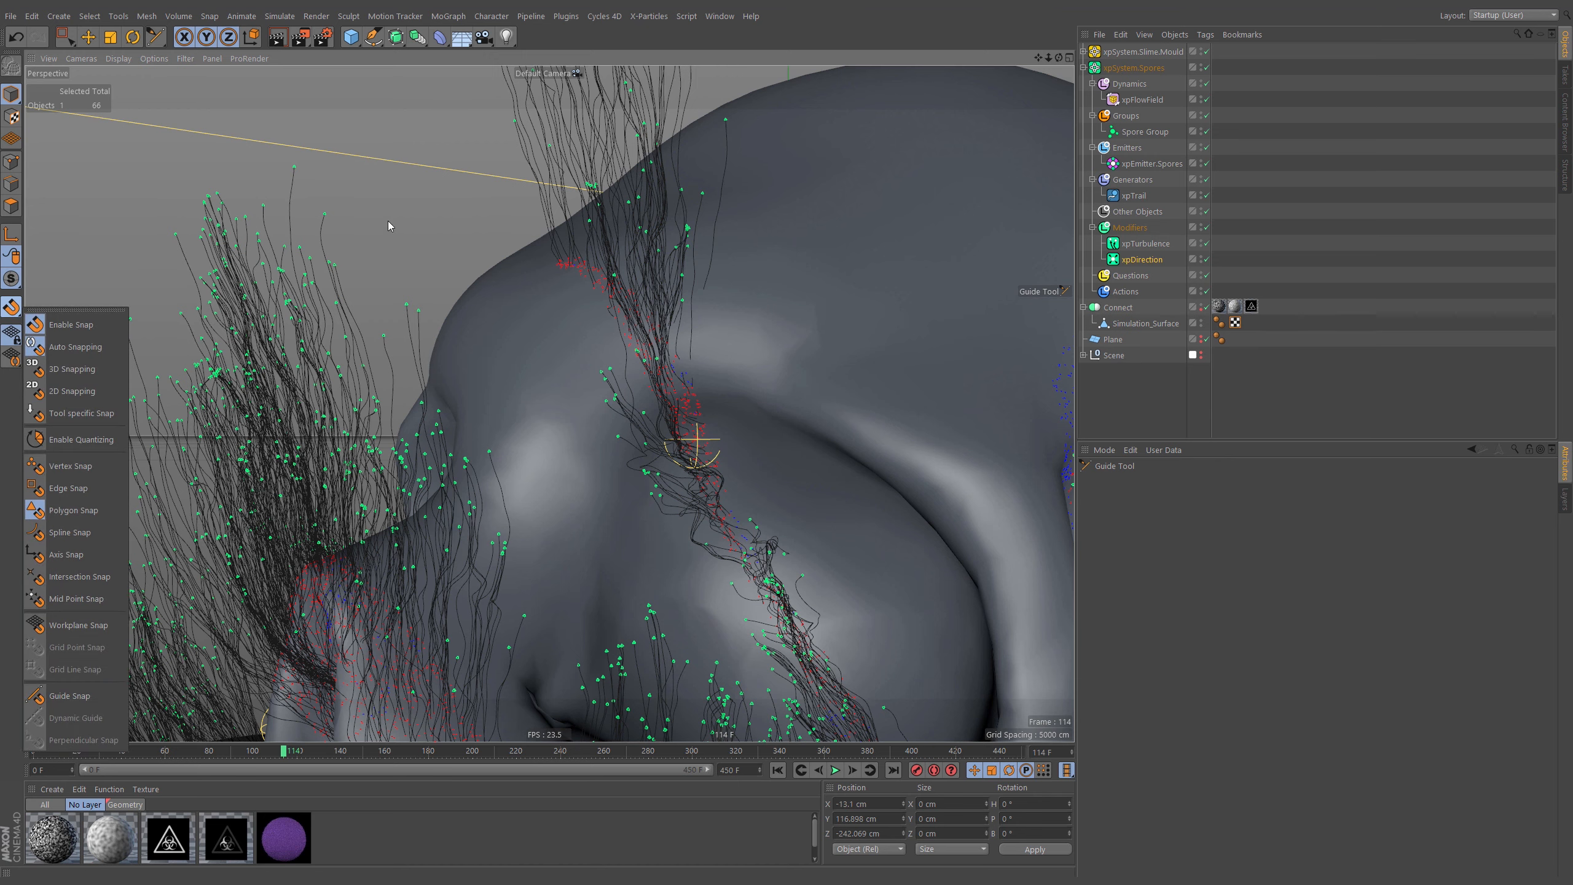
Measure the lower stretch of the spore trails at the eye socket's edge with a guide line, and delete the guide
{"action": "left_click_drag", "start_coordinate": [596, 300], "coordinate": [502, 227], "text": "alt"}
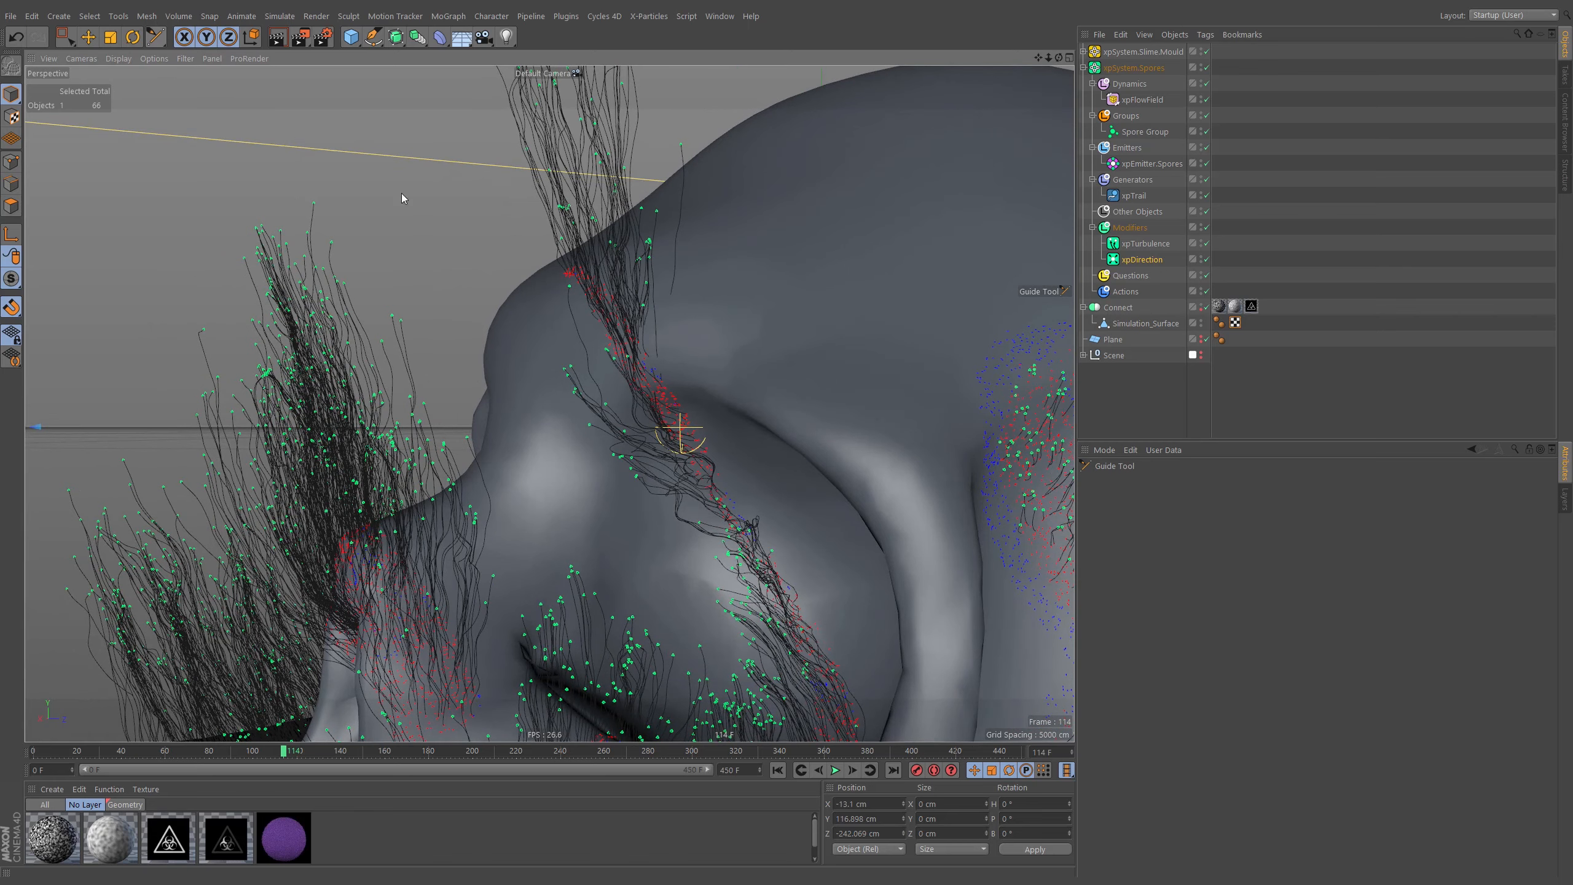
{"action": "left_click_drag", "start_coordinate": [679, 342], "coordinate": [523, 233]}
{"action": "left_click_drag", "start_coordinate": [496, 261], "coordinate": [631, 214], "text": "alt"}
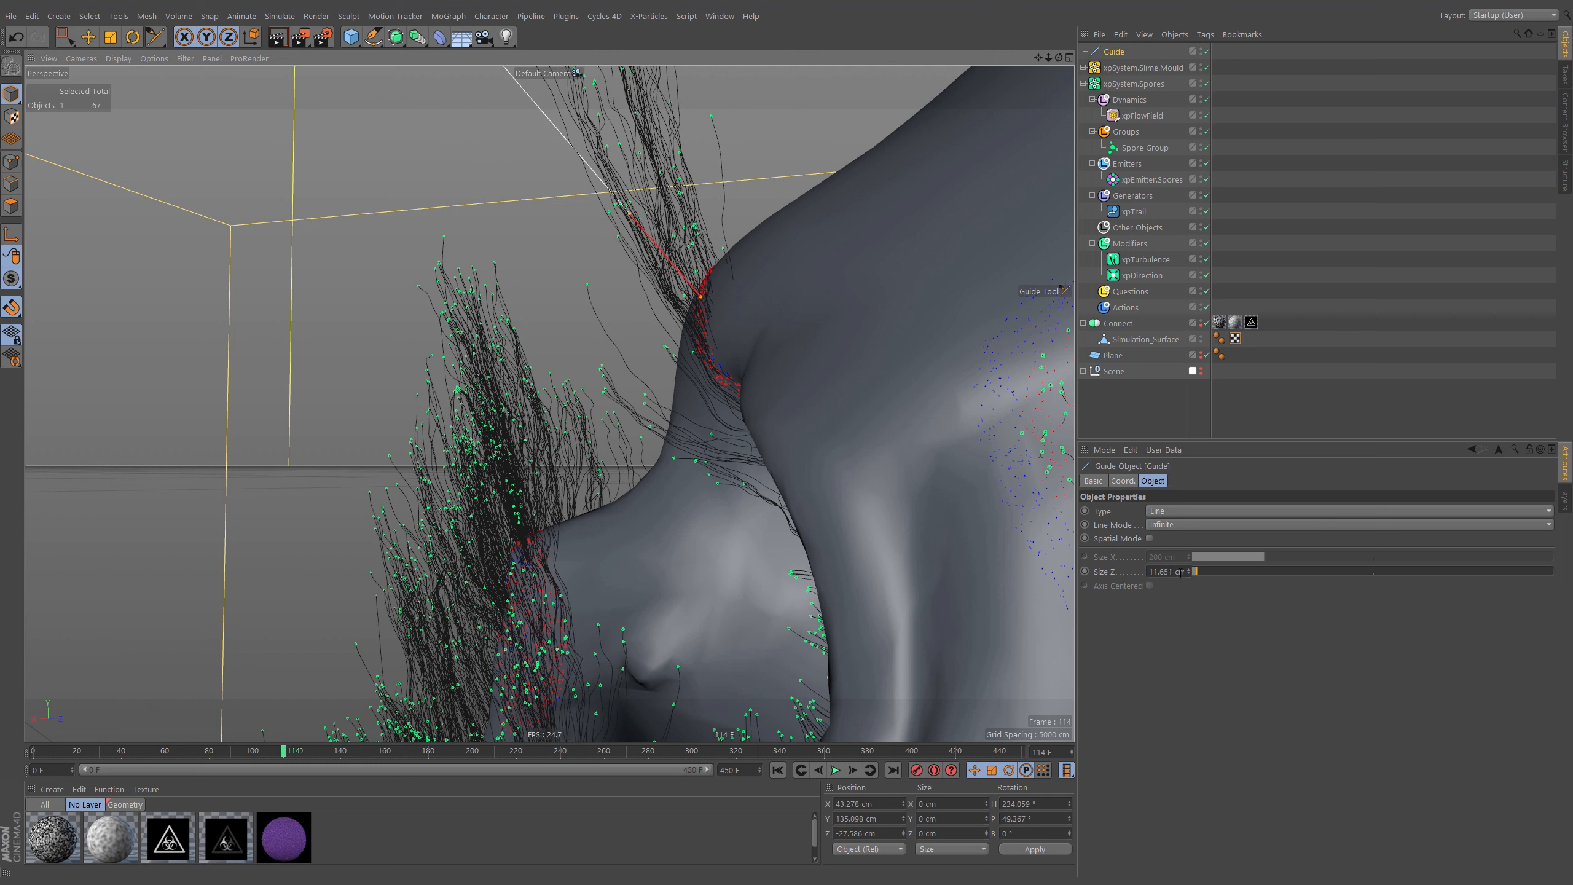
{"action": "left_click_drag", "start_coordinate": [1189, 577], "coordinate": [1189, 580]}
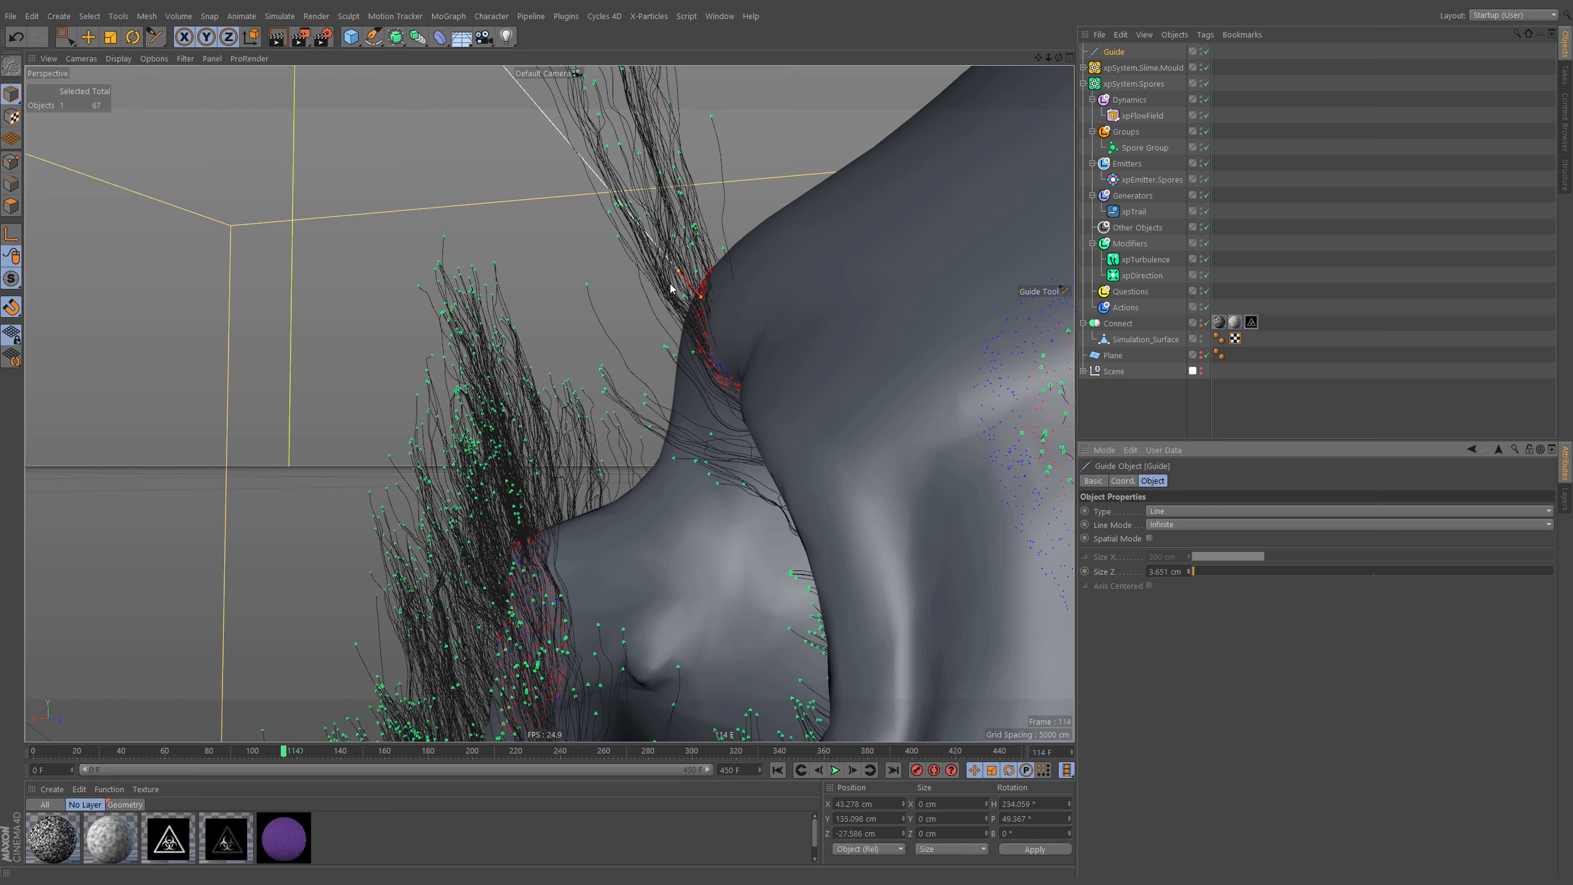
{"action": "left_click_drag", "start_coordinate": [678, 274], "coordinate": [670, 338]}
{"action": "left_click", "coordinate": [1116, 52]}
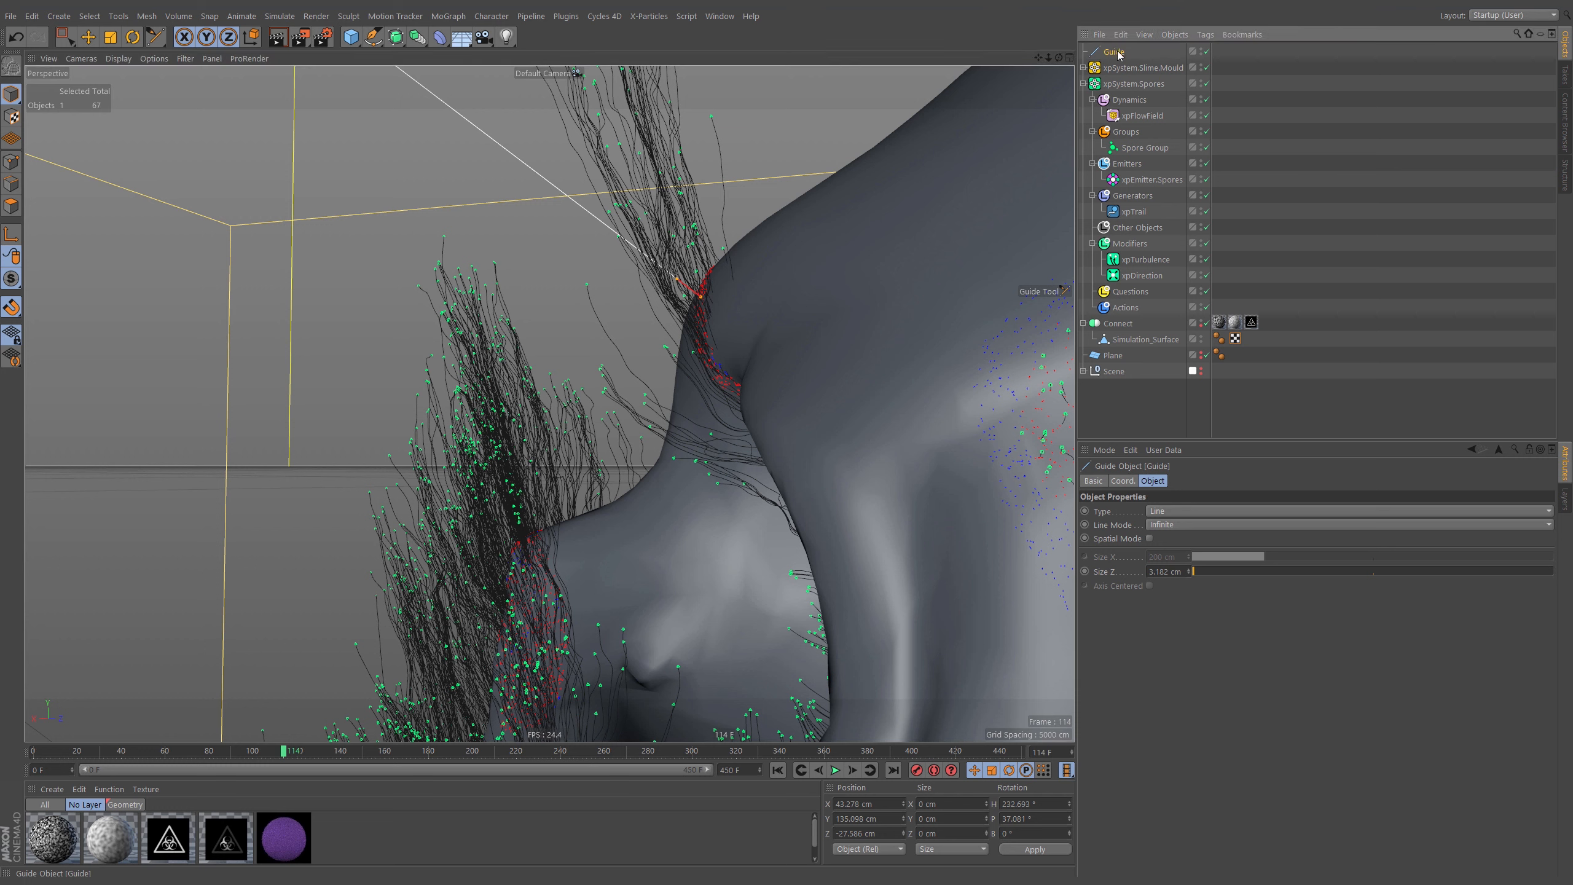
{"action": "key", "text": "Delete"}
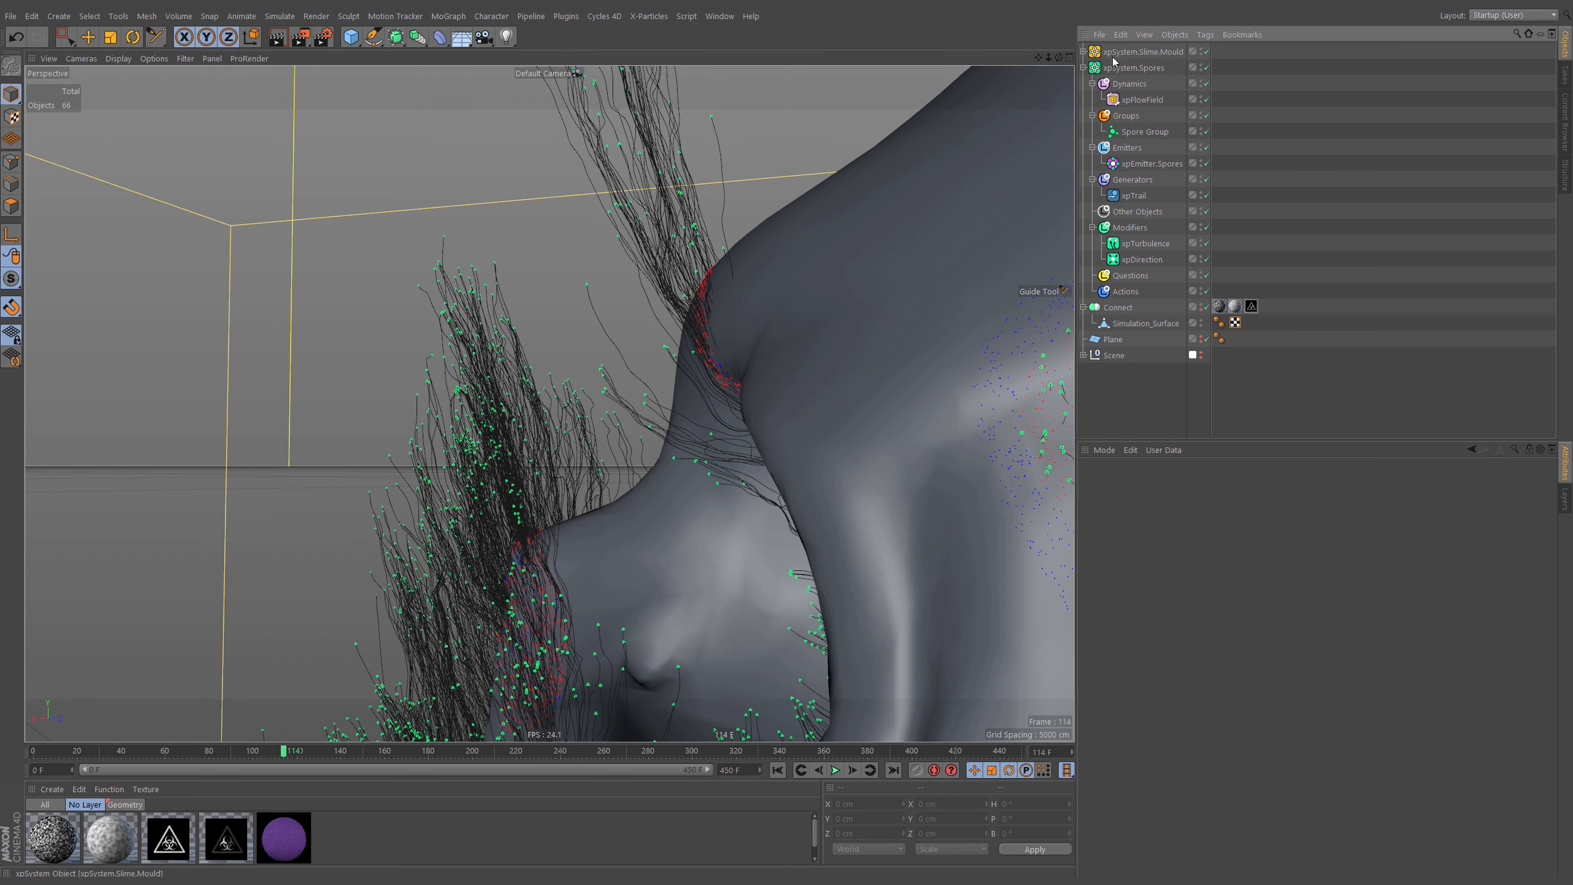
Set the maximum range of xpDirection's Acuteness of Turn map to 3 cm and show its object settings
{"action": "left_click", "coordinate": [1147, 261]}
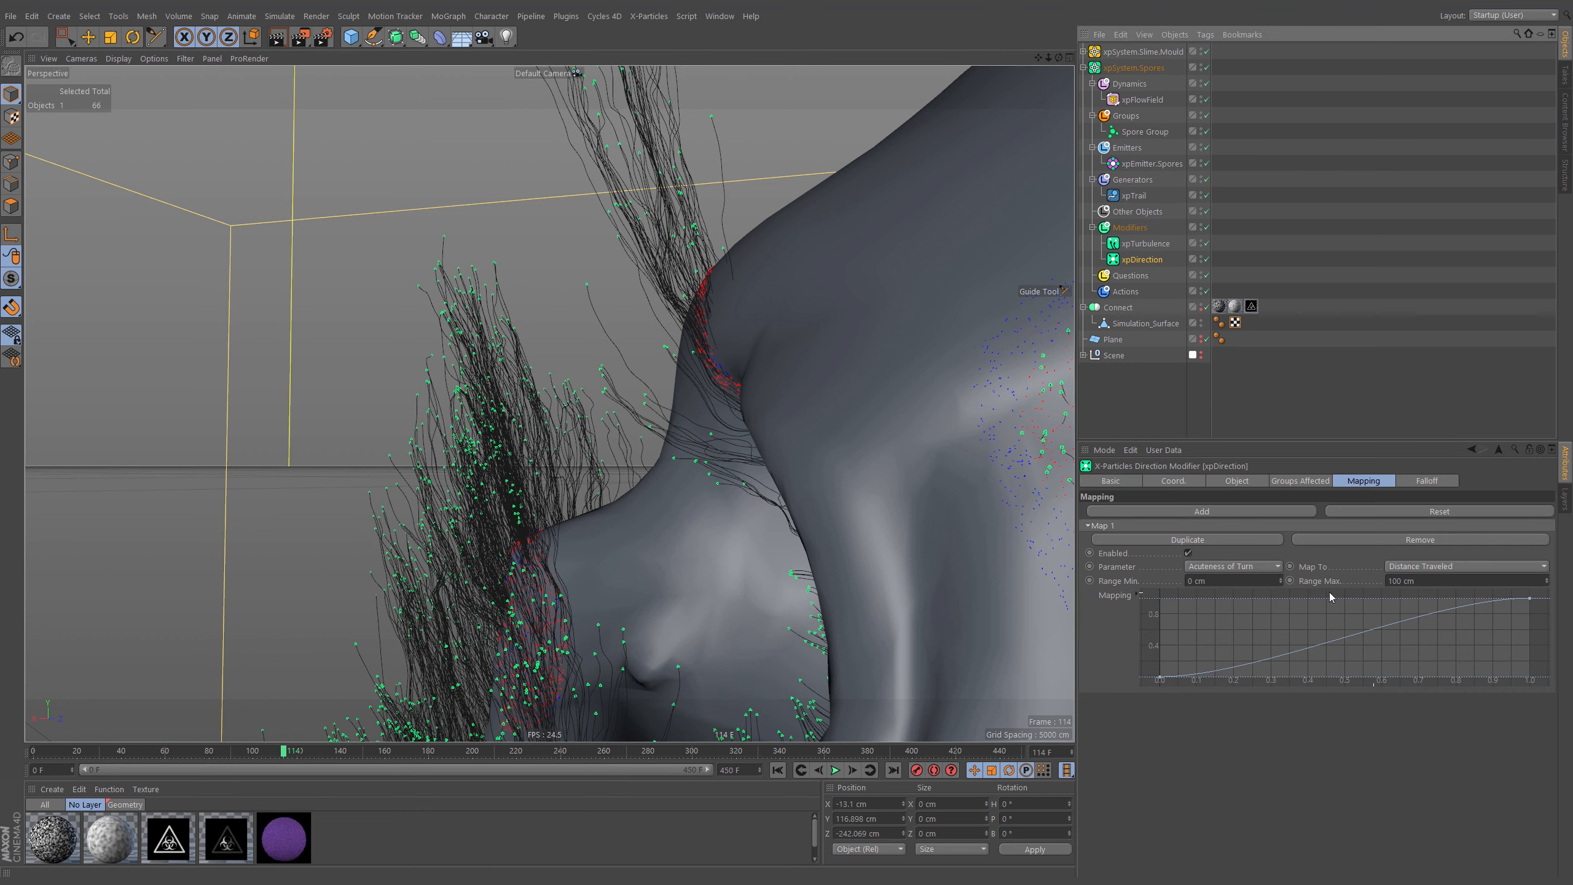
{"action": "left_click", "coordinate": [1431, 584]}
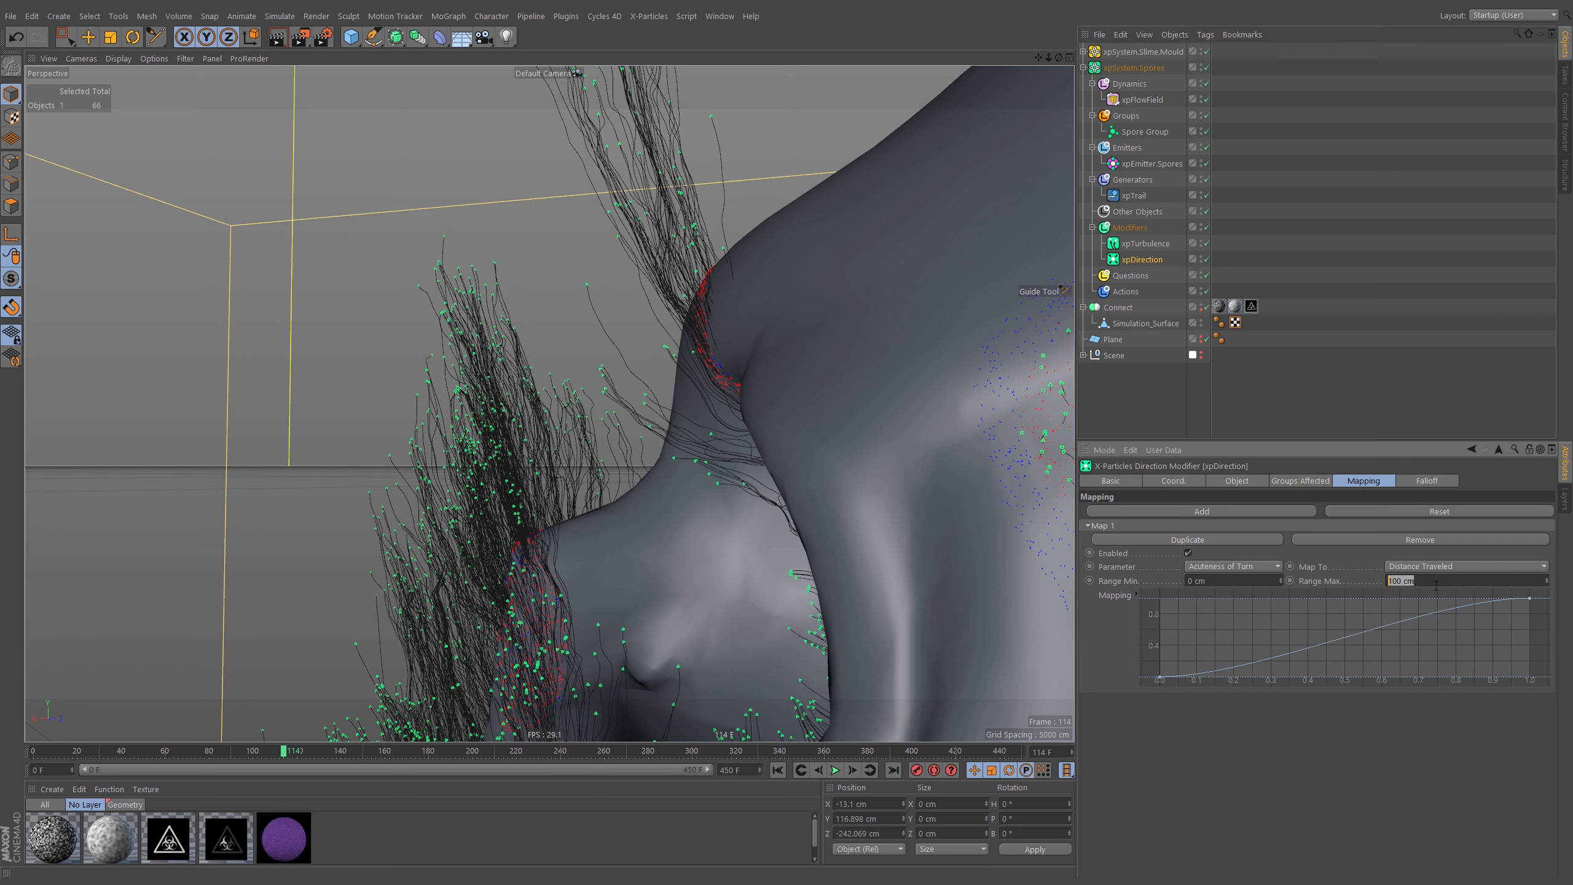
{"action": "type", "text": "3"}
{"action": "left_click_drag", "start_coordinate": [1420, 579], "coordinate": [1370, 587]}
{"action": "left_click", "coordinate": [1224, 486]}
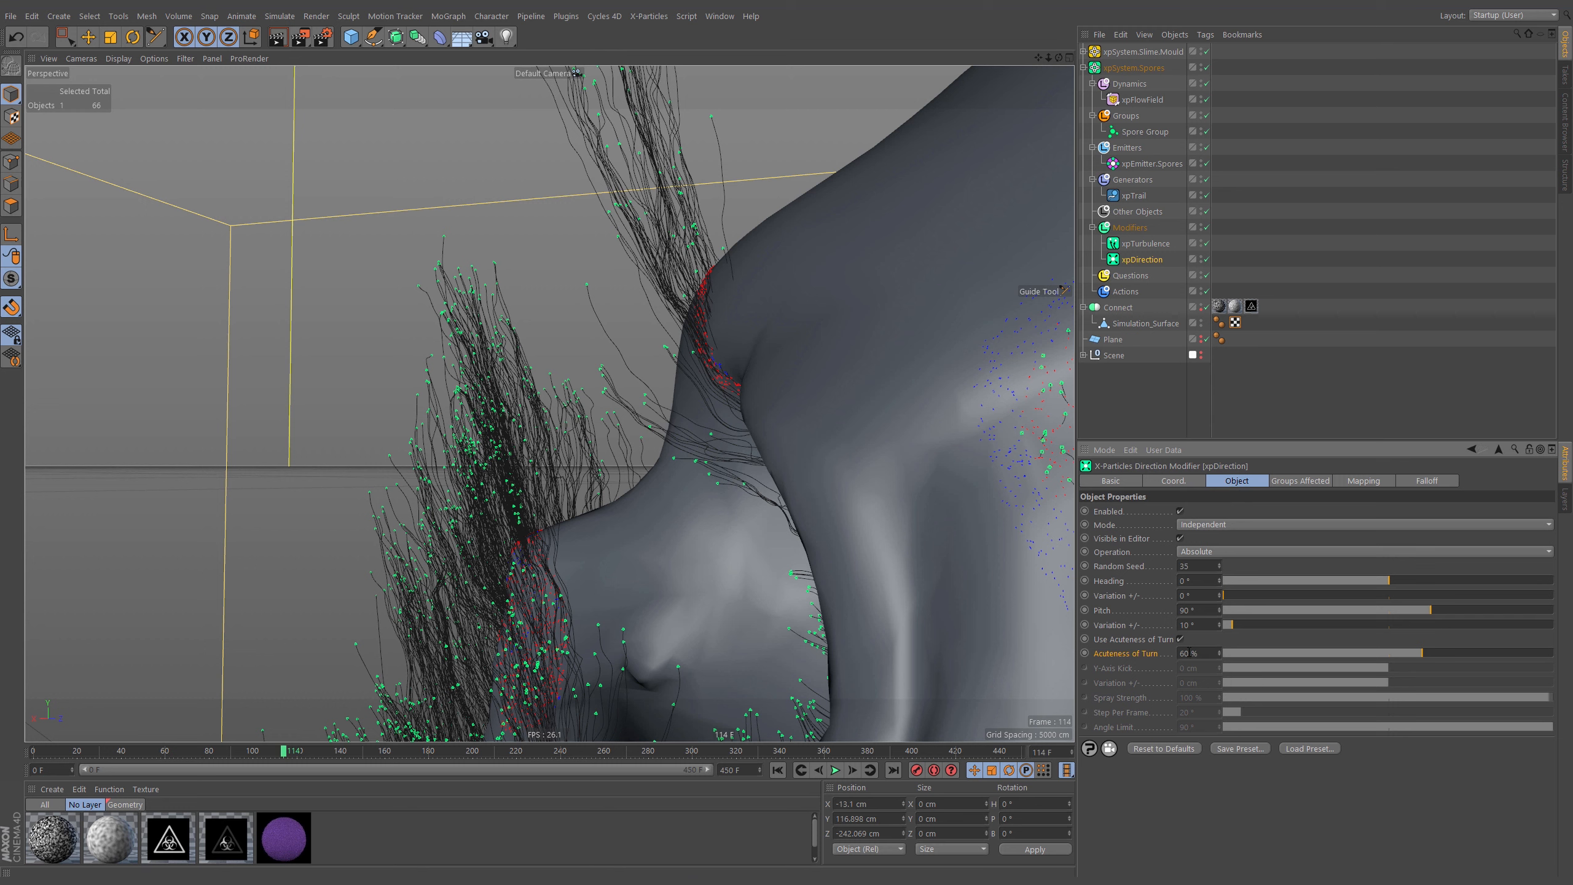
Replay the simulation from the start to about frame 82 and review xpDirection's mapping settings
{"action": "left_click", "coordinate": [777, 770]}
{"action": "left_click", "coordinate": [835, 770]}
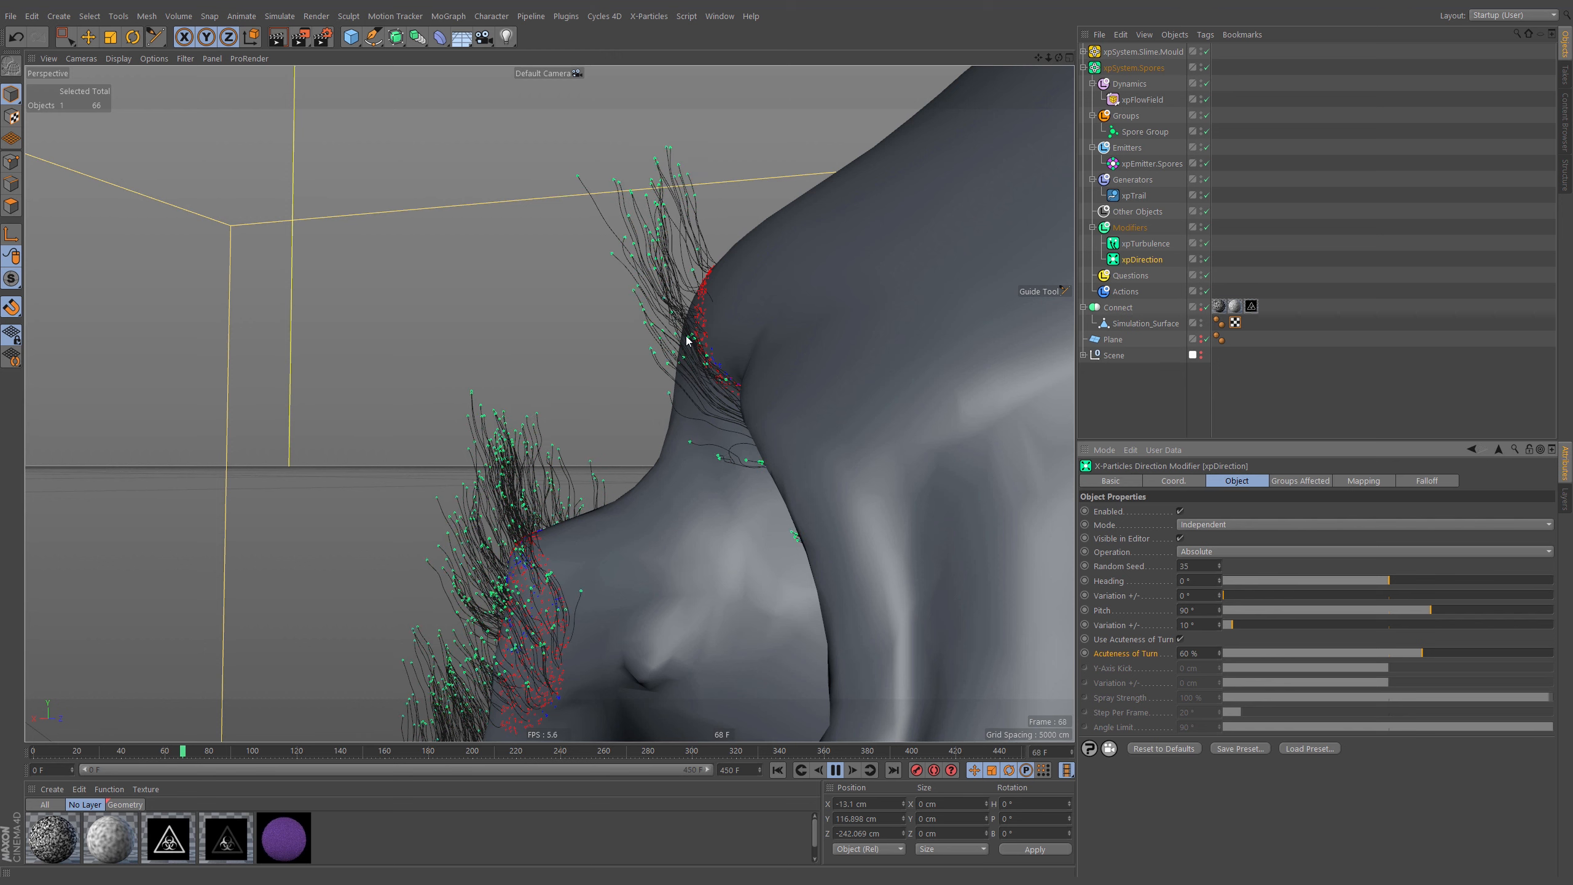
{"action": "left_click", "coordinate": [836, 771]}
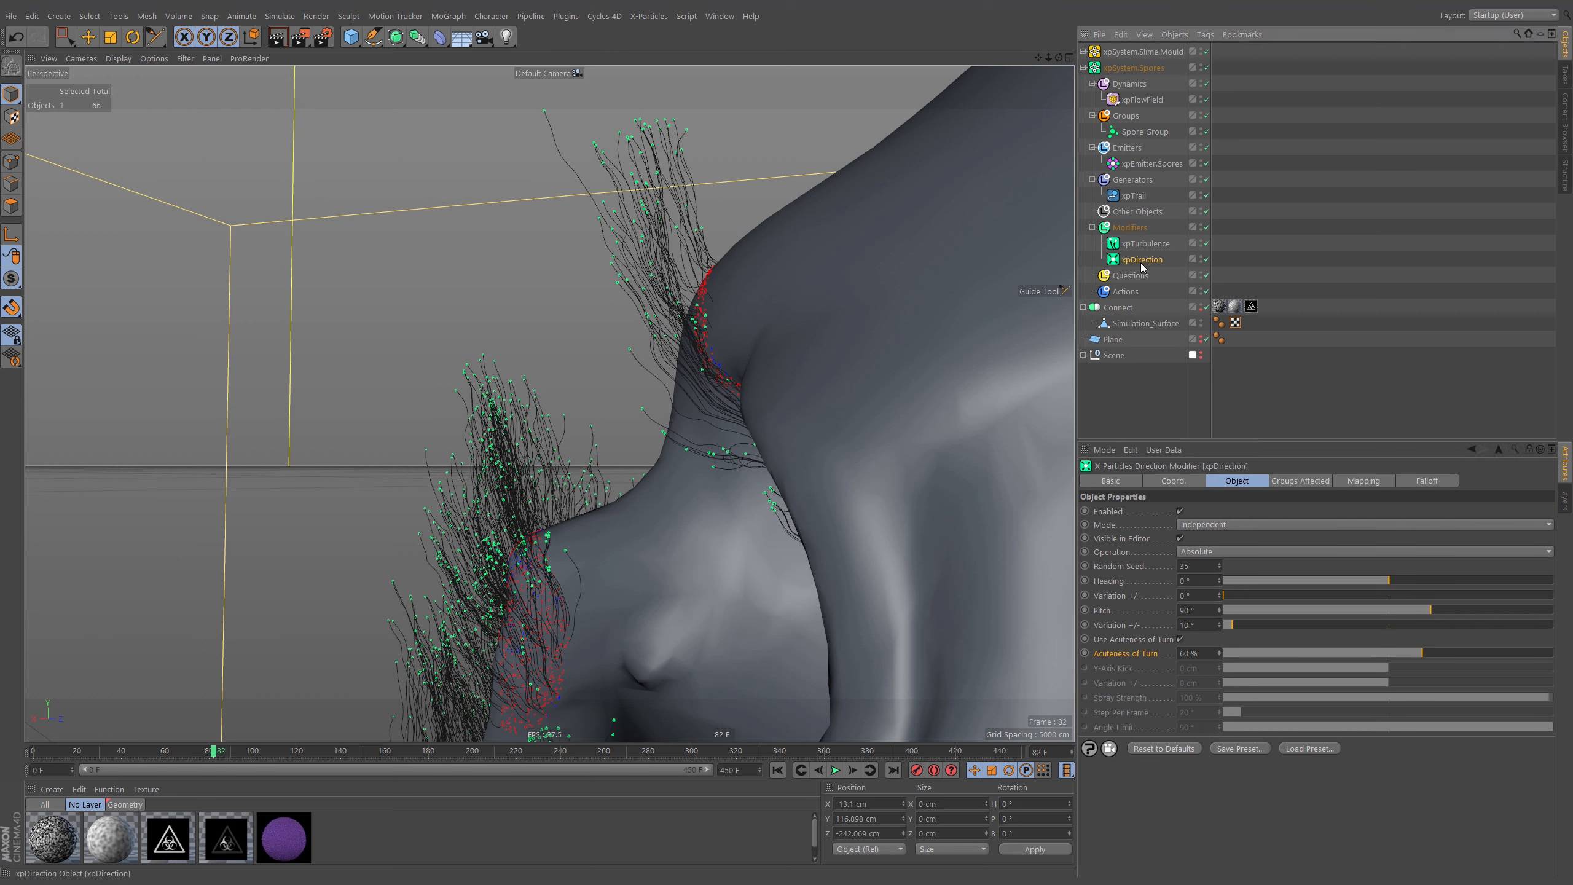
{"action": "left_click", "coordinate": [1343, 481]}
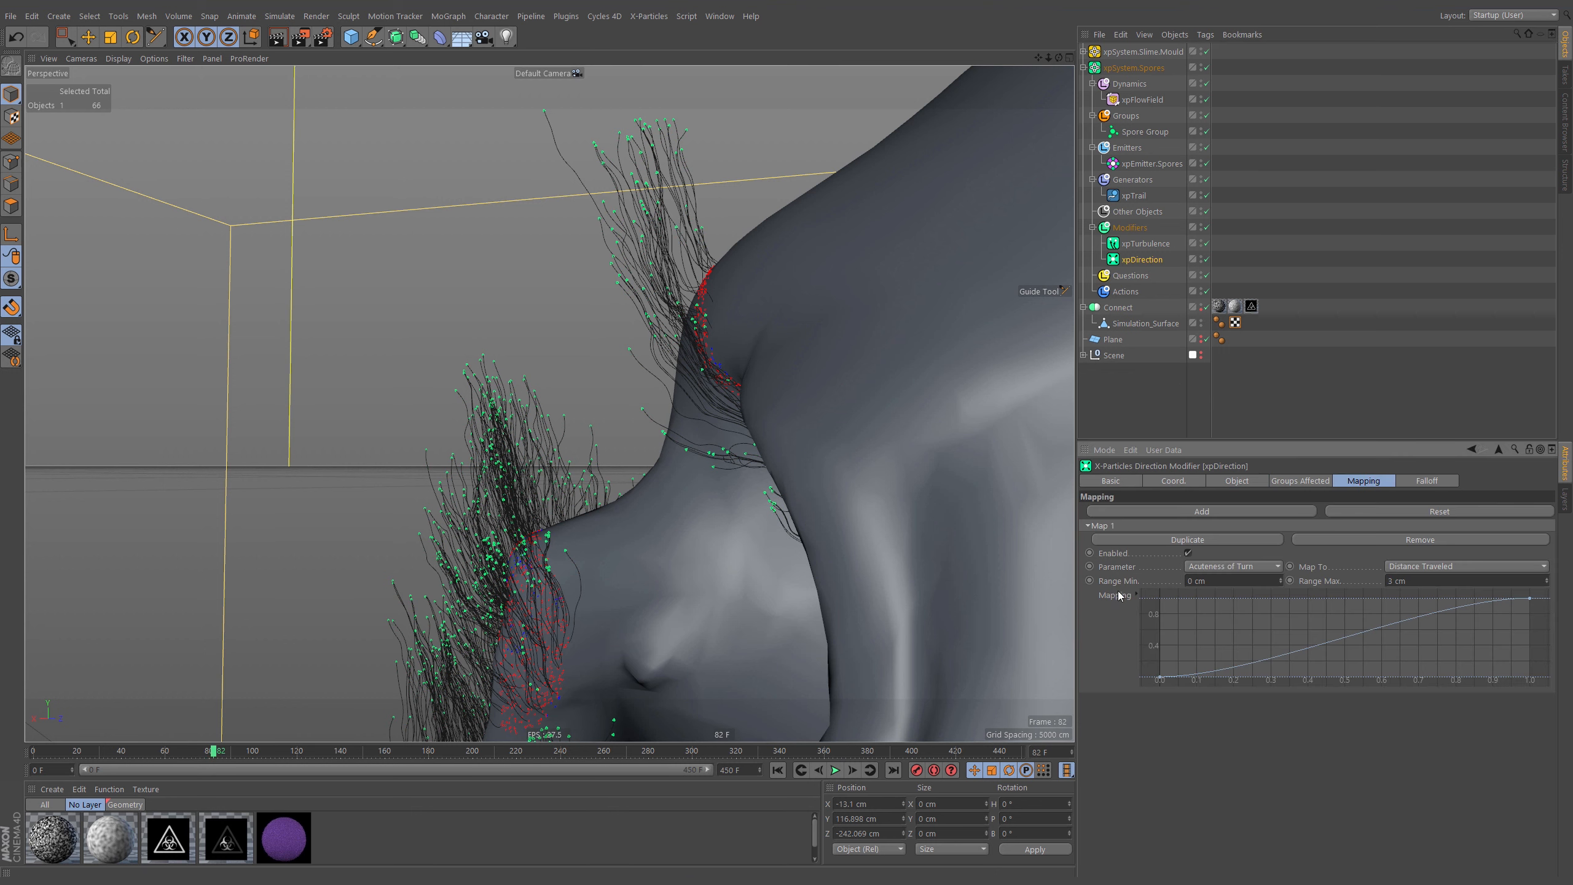
Add a parameter map to the xpTurbulence modifier and set its parameter to Strength
{"action": "left_click", "coordinate": [1145, 243]}
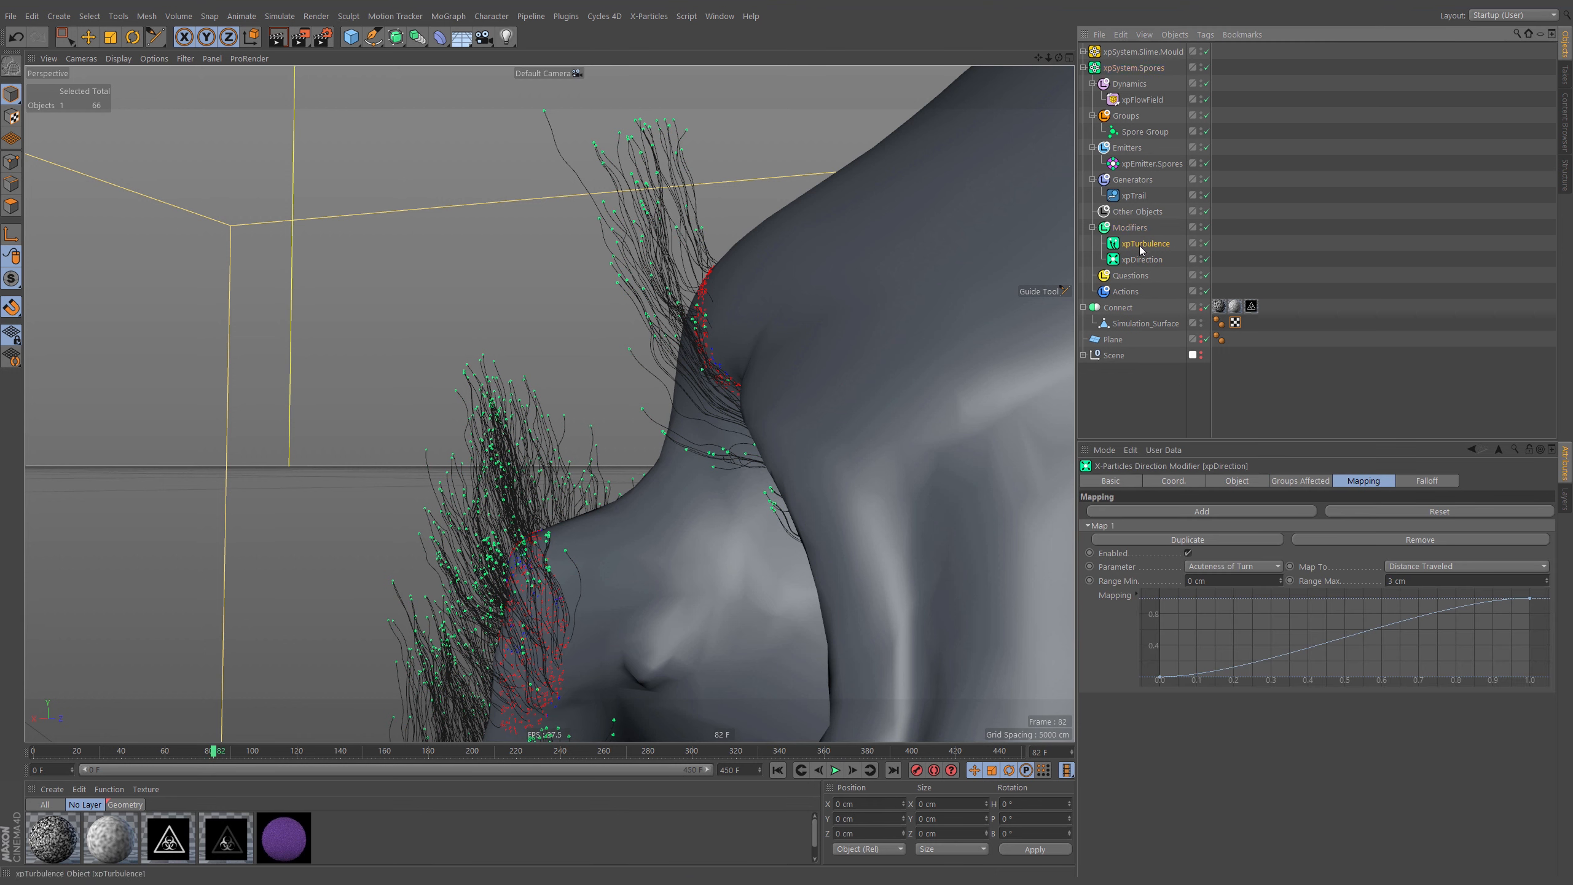
{"action": "left_click", "coordinate": [1199, 511]}
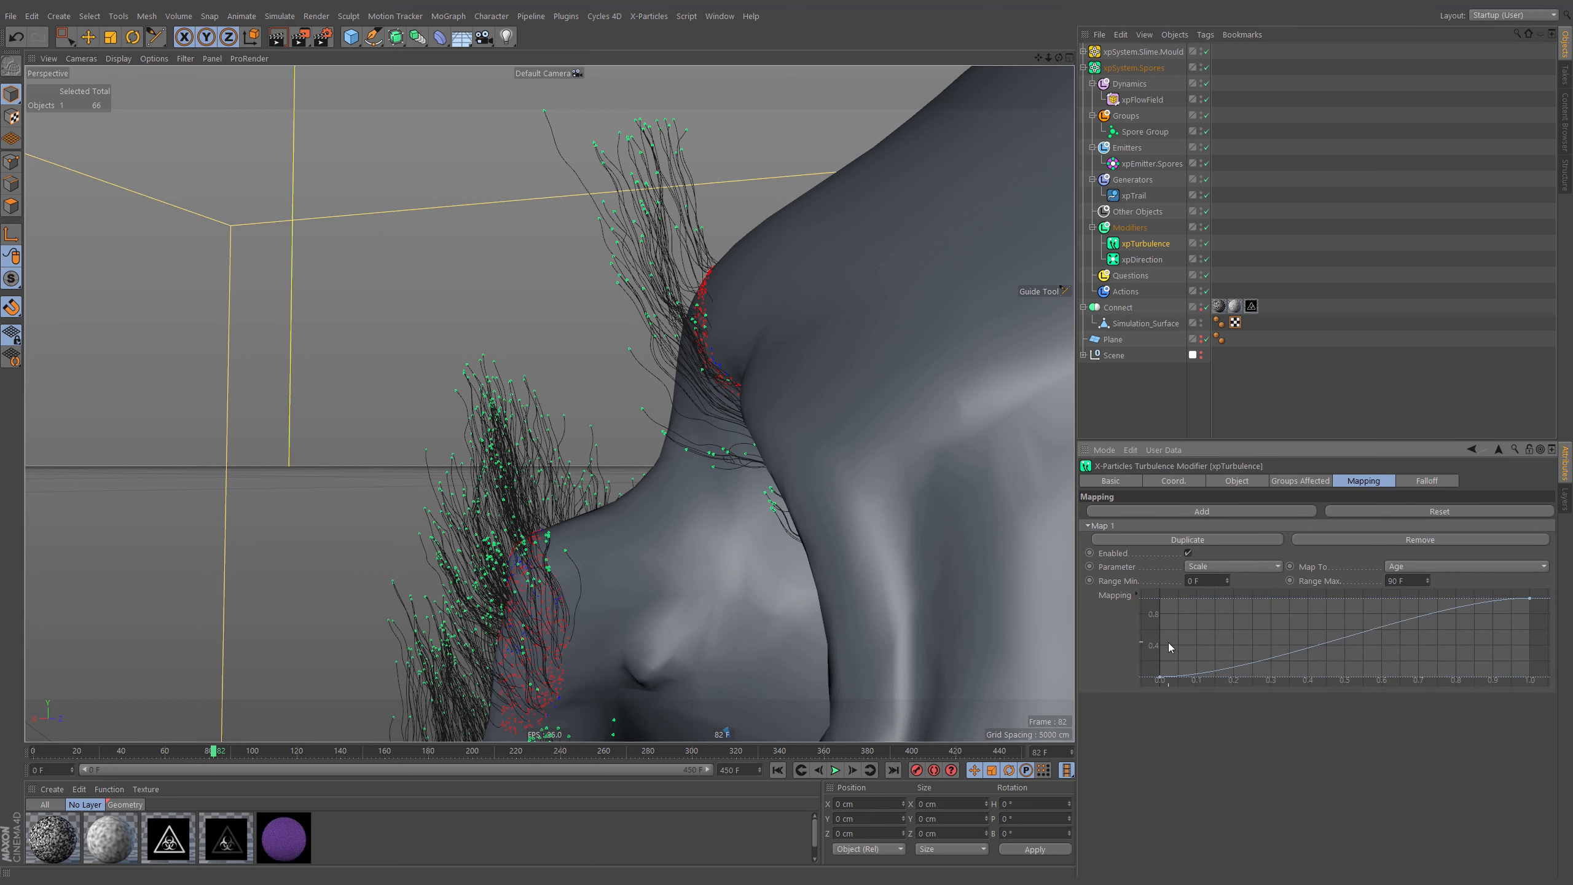
{"action": "left_click", "coordinate": [1232, 568]}
{"action": "left_click", "coordinate": [1224, 568]}
{"action": "left_click", "coordinate": [1242, 481]}
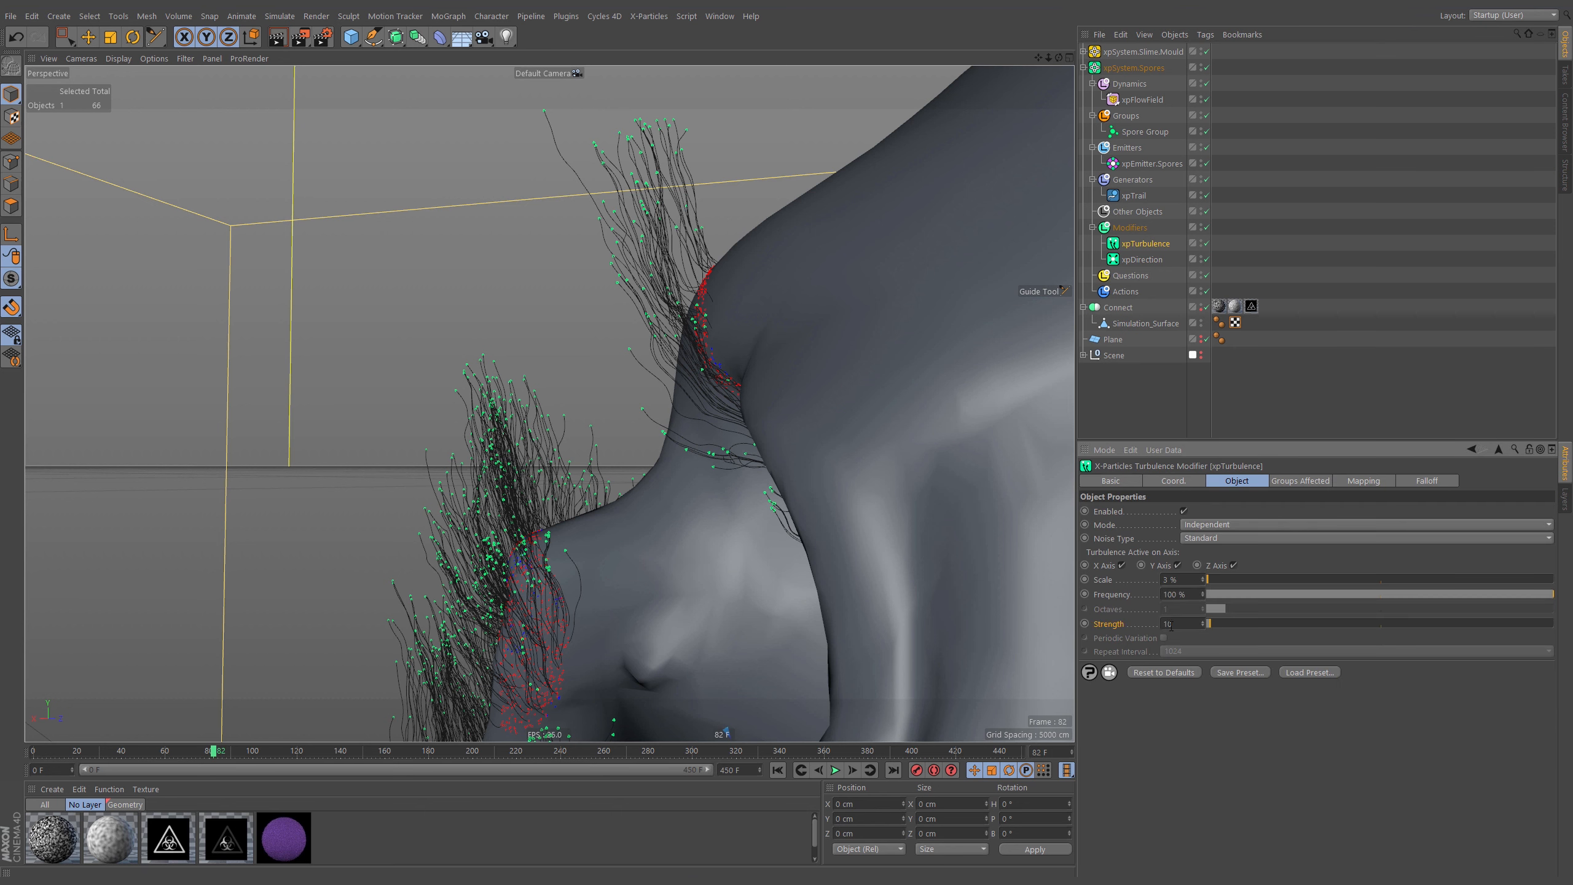
{"action": "left_click", "coordinate": [1365, 480]}
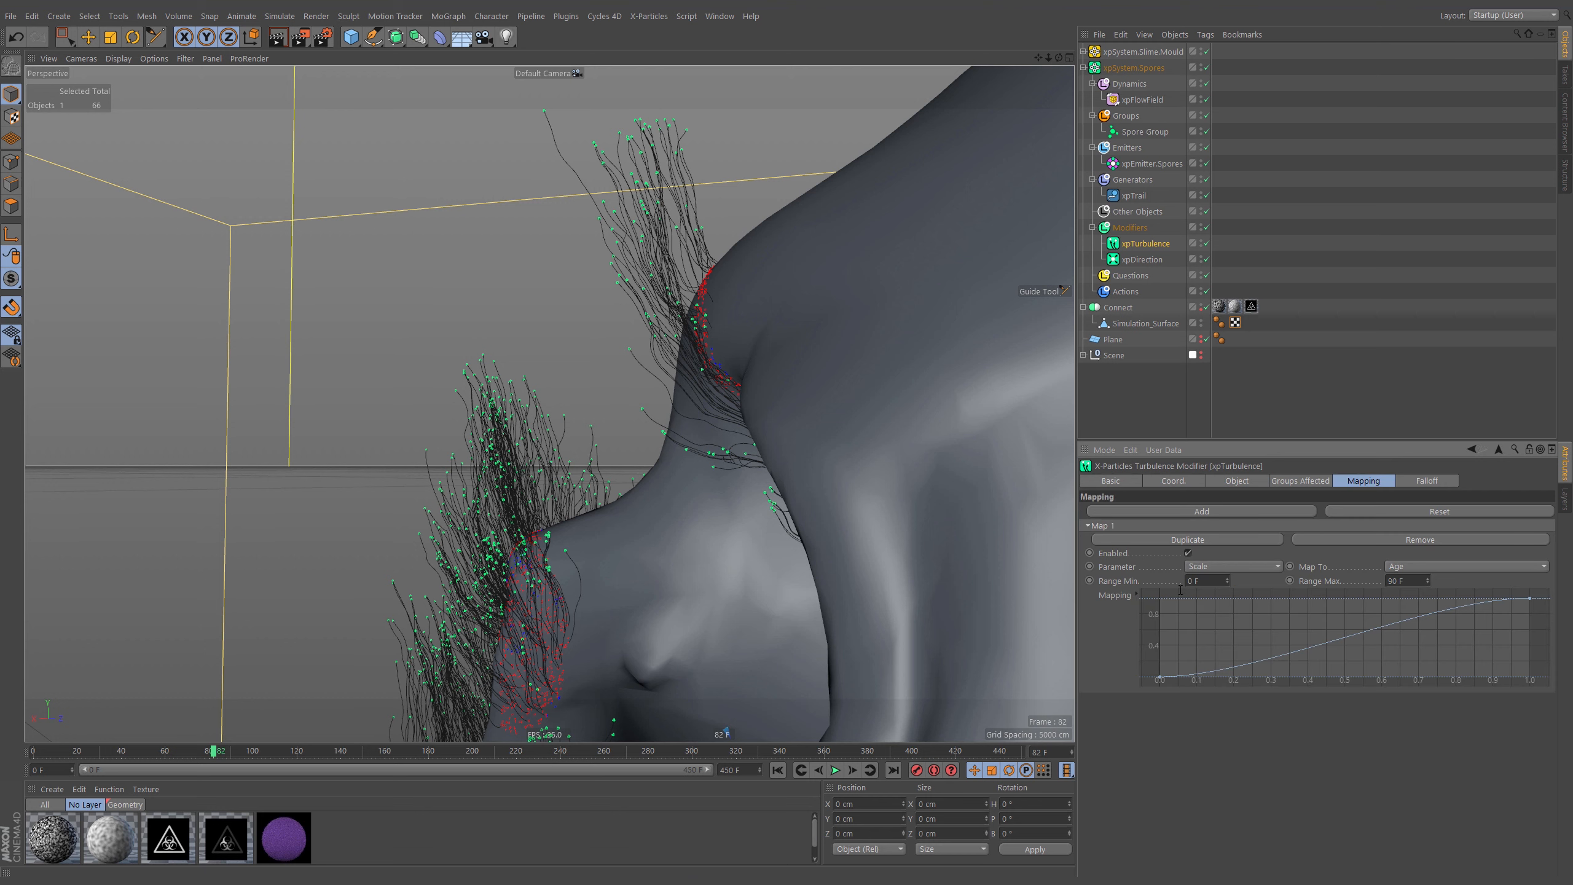
{"action": "left_click", "coordinate": [1219, 567]}
{"action": "left_click", "coordinate": [1271, 611]}
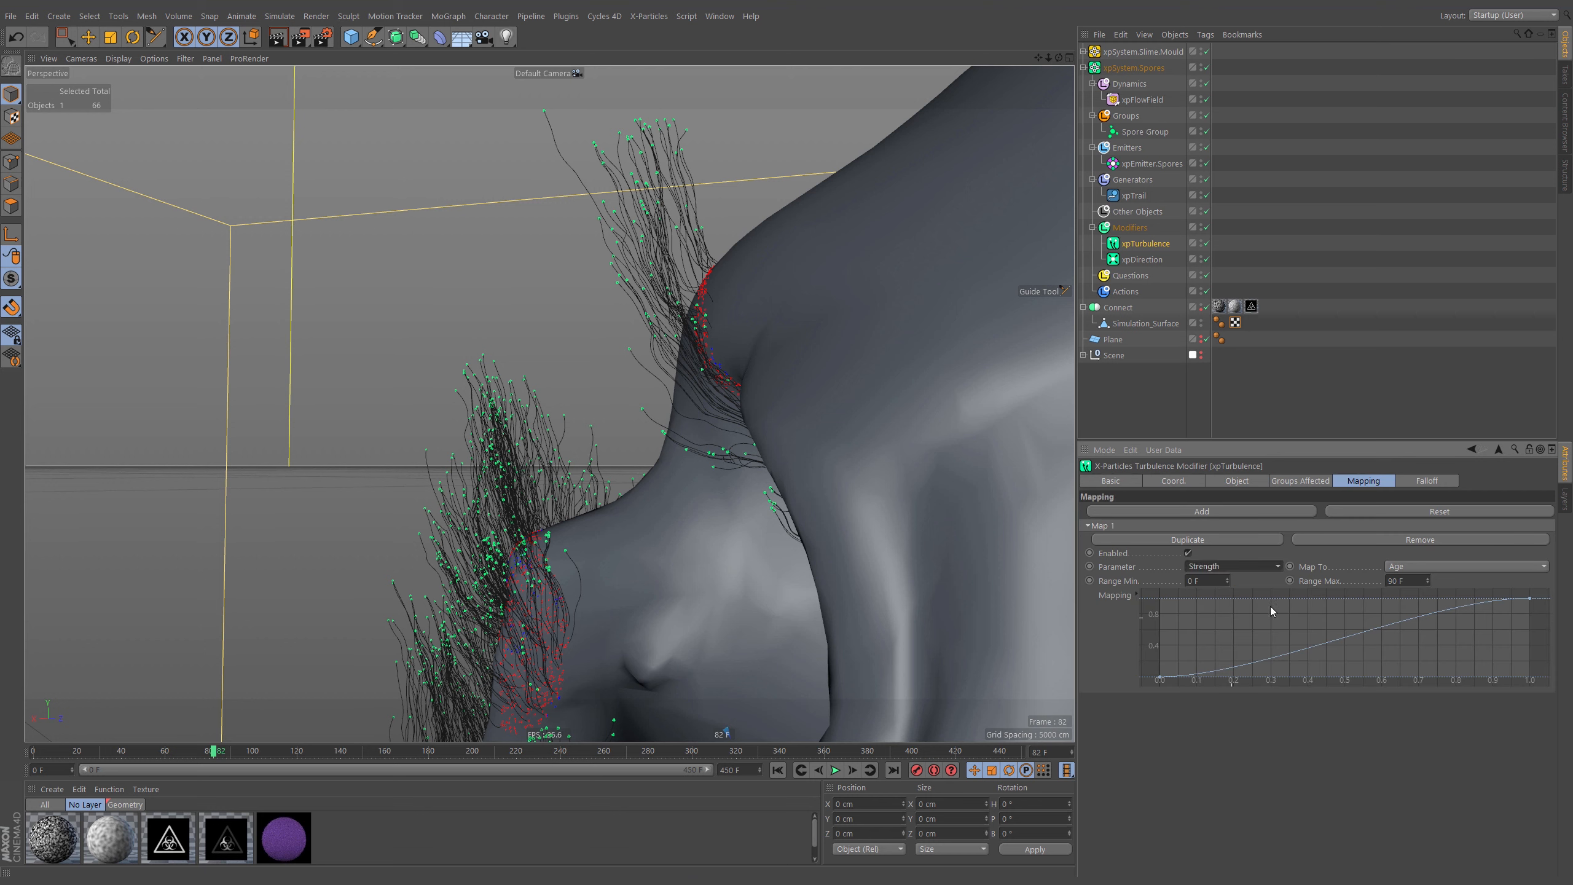
Map xpTurbulence's Strength to Distance Traveled with a maximum range of 3 cm
{"action": "left_click", "coordinate": [1447, 562]}
{"action": "left_click", "coordinate": [1437, 148]}
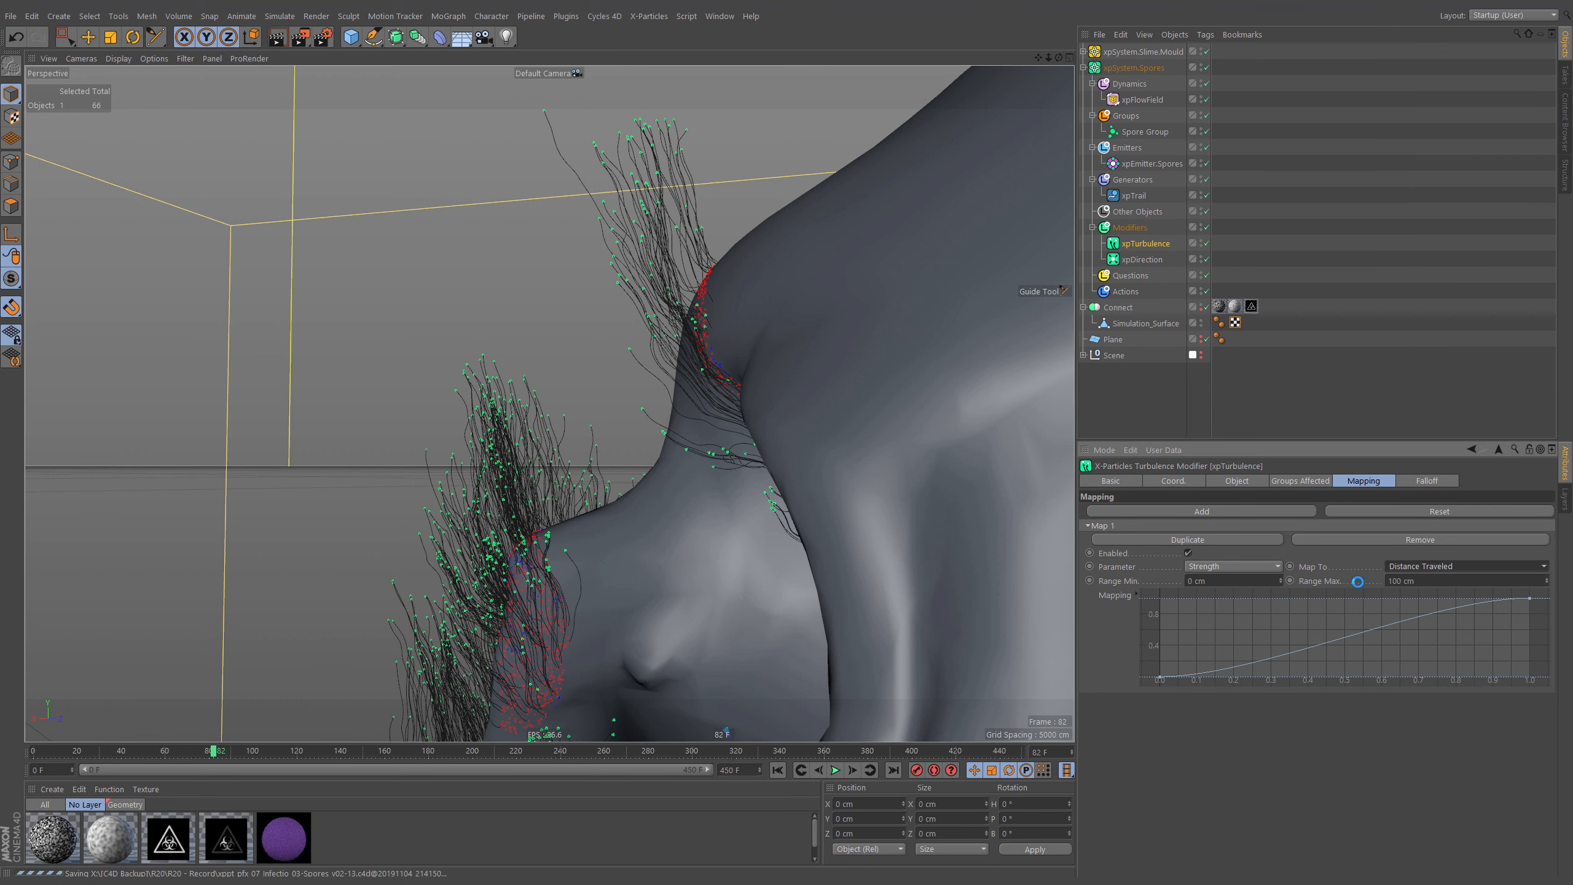
{"action": "left_click", "coordinate": [1402, 581]}
{"action": "type", "text": "3"}
{"action": "key", "text": "Return"}
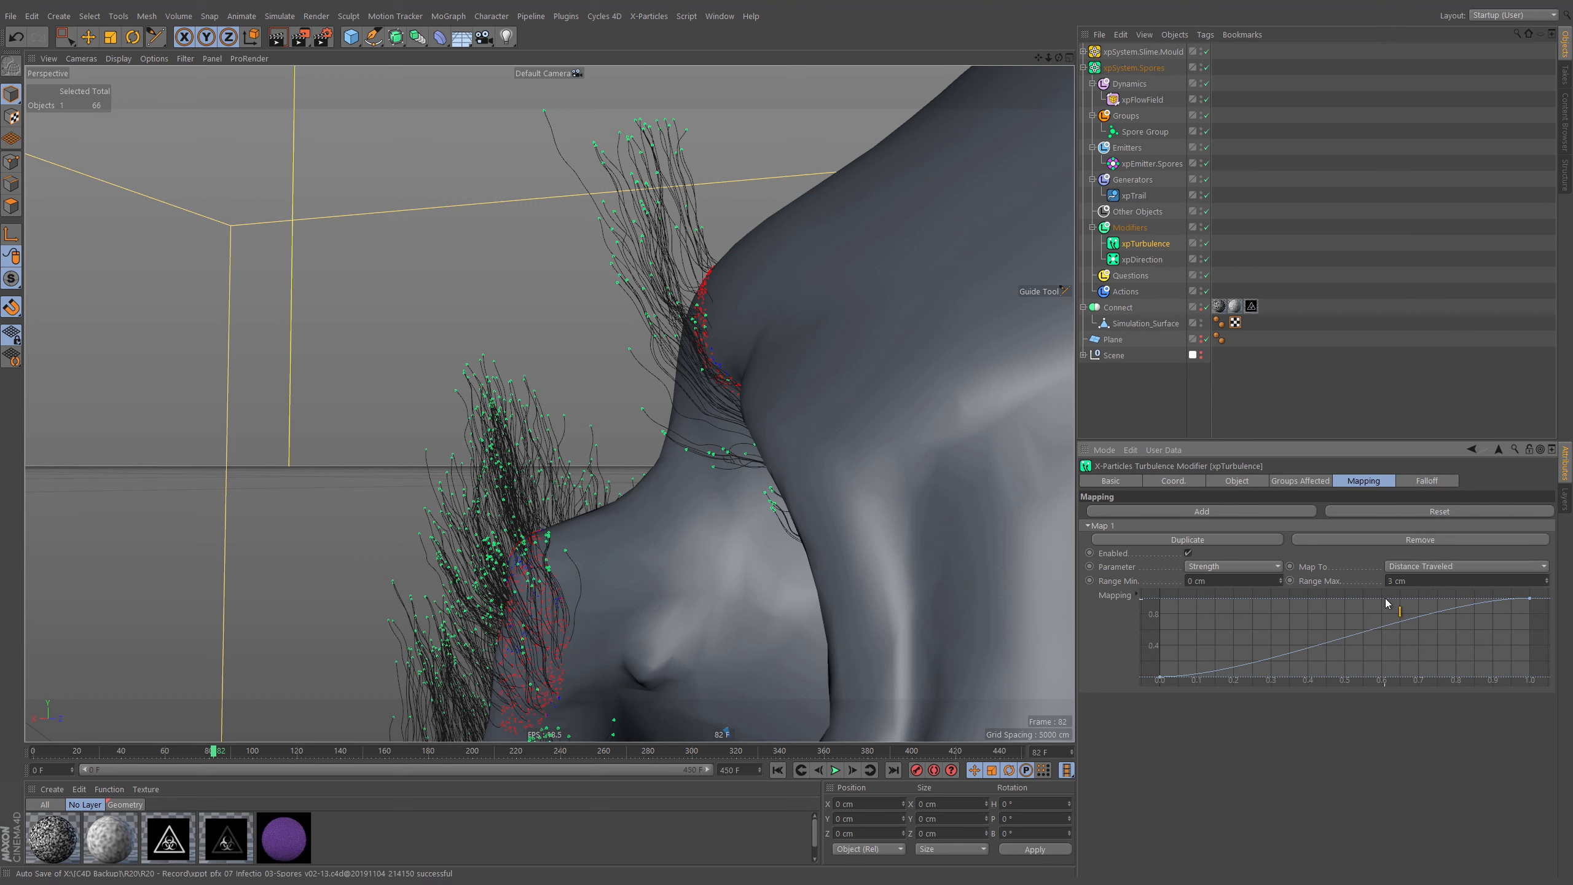
{"action": "left_click", "coordinate": [1334, 345]}
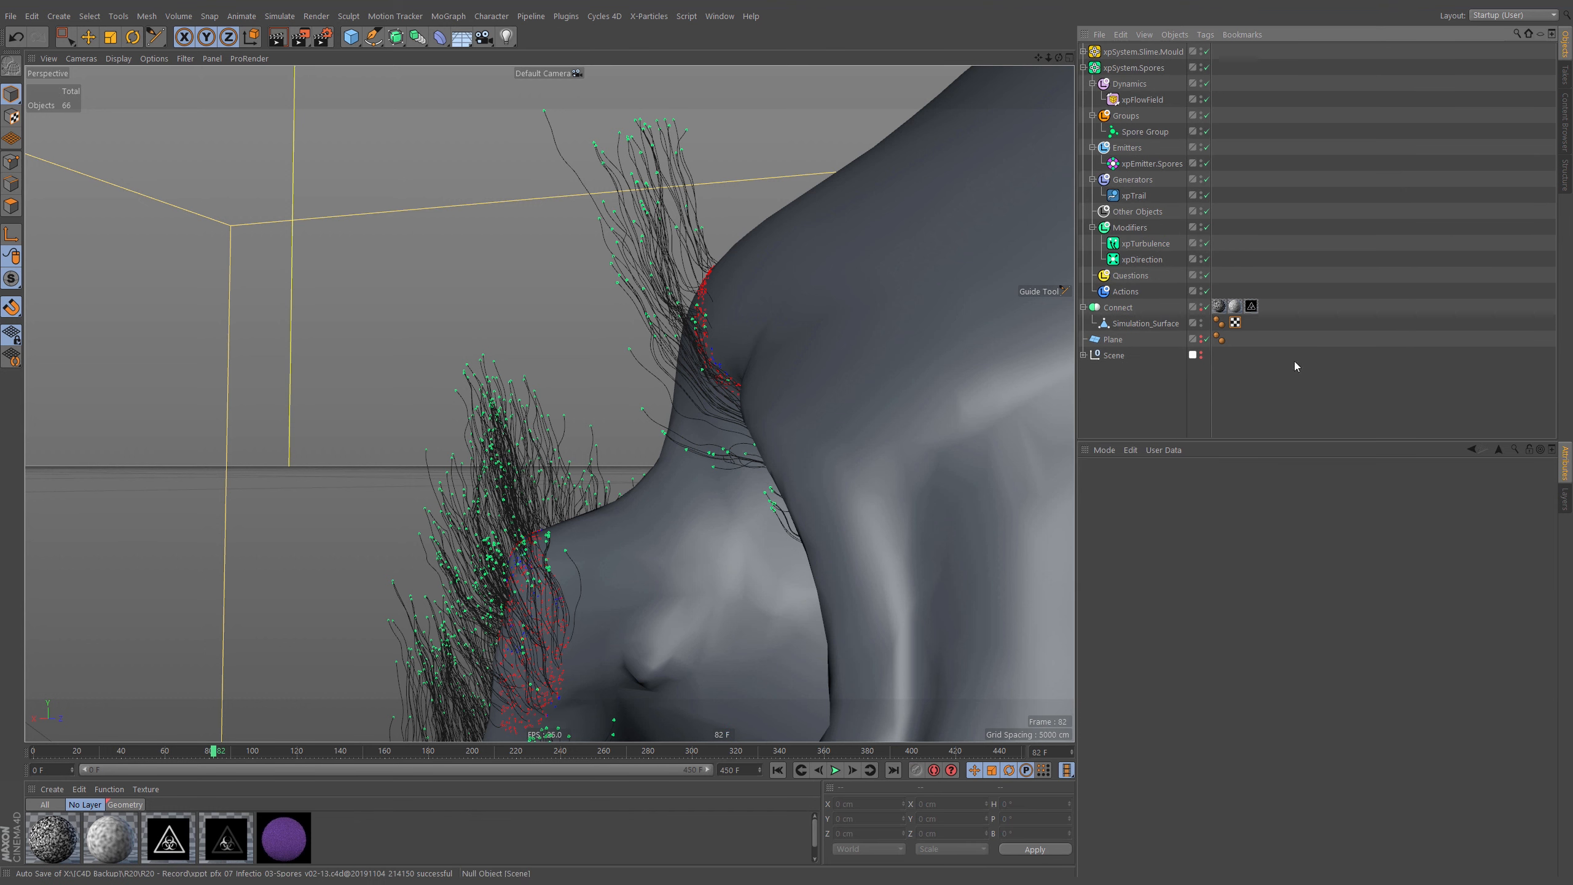
Replay the simulation to about frame 103 and inspect the spore trails across the whole skull
{"action": "left_click", "coordinate": [799, 770]}
{"action": "left_click", "coordinate": [835, 770]}
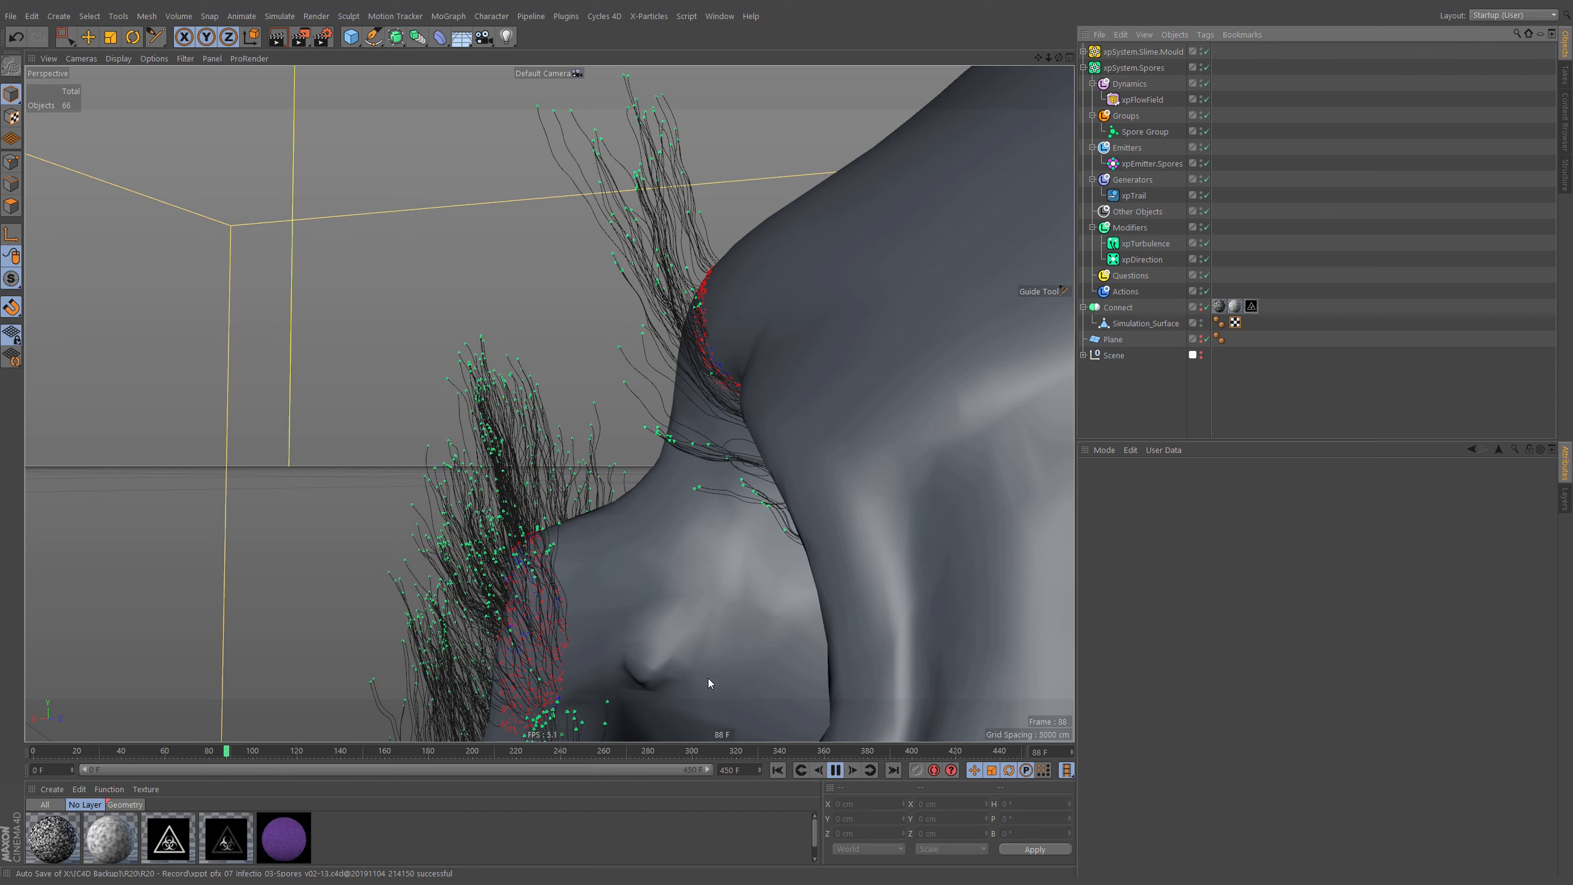
{"action": "left_click", "coordinate": [836, 771]}
{"action": "right_click_drag", "start_coordinate": [807, 450], "coordinate": [644, 372], "text": "alt"}
{"action": "left_click_drag", "start_coordinate": [867, 359], "coordinate": [711, 377], "text": "alt"}
{"action": "right_click_drag", "start_coordinate": [711, 376], "coordinate": [694, 308], "text": "alt"}
{"action": "left_click_drag", "start_coordinate": [695, 308], "coordinate": [718, 397], "text": "alt"}
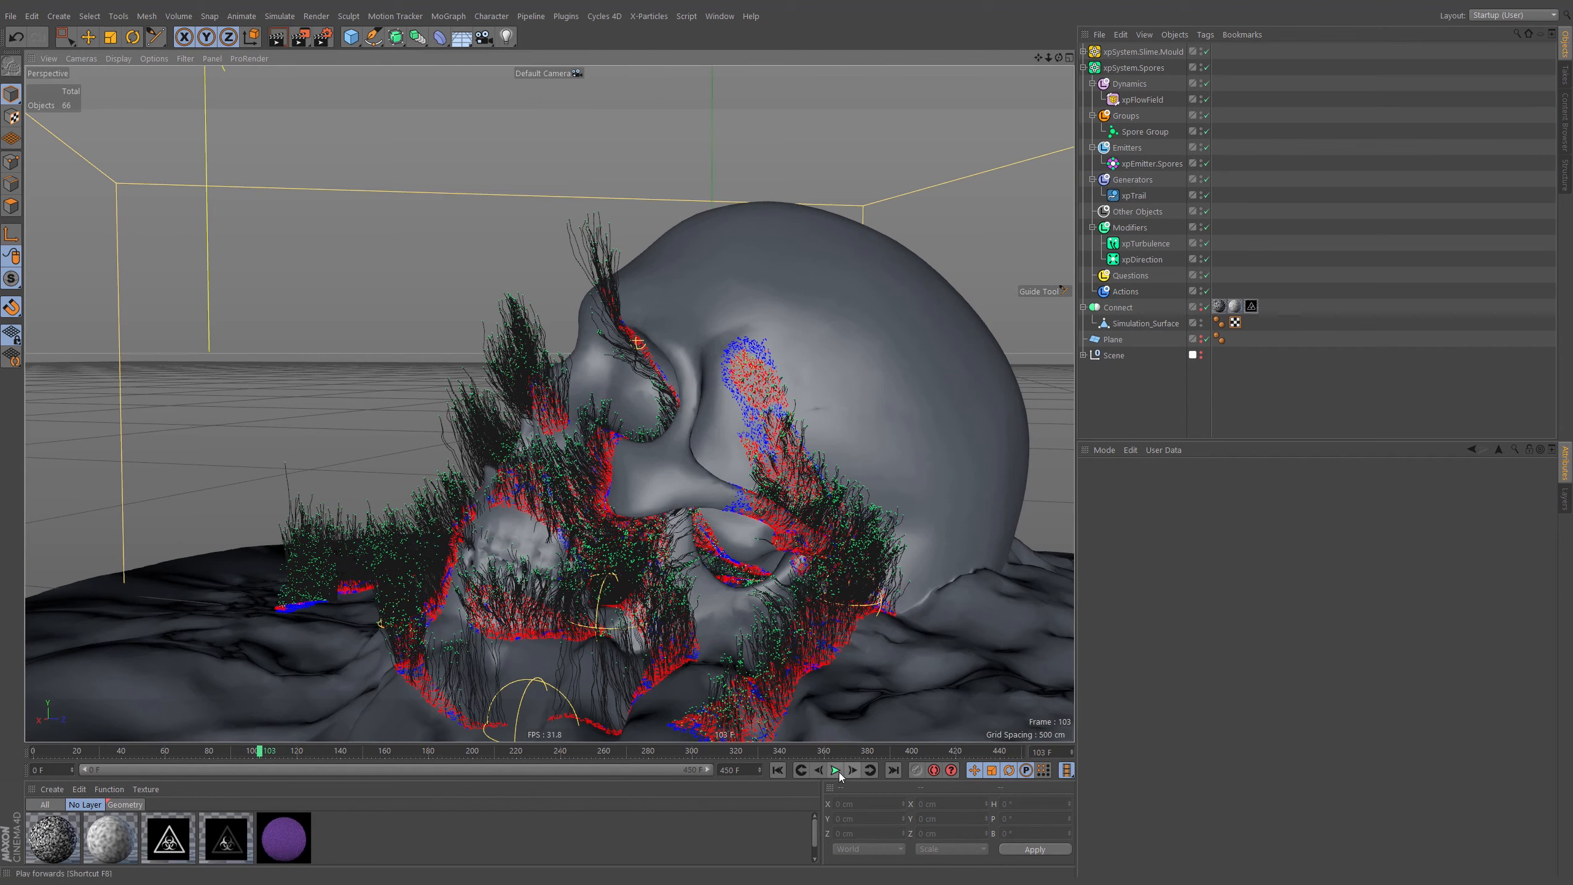
Continue the simulation to about frame 151 and return to the first frame
{"action": "left_click", "coordinate": [837, 770]}
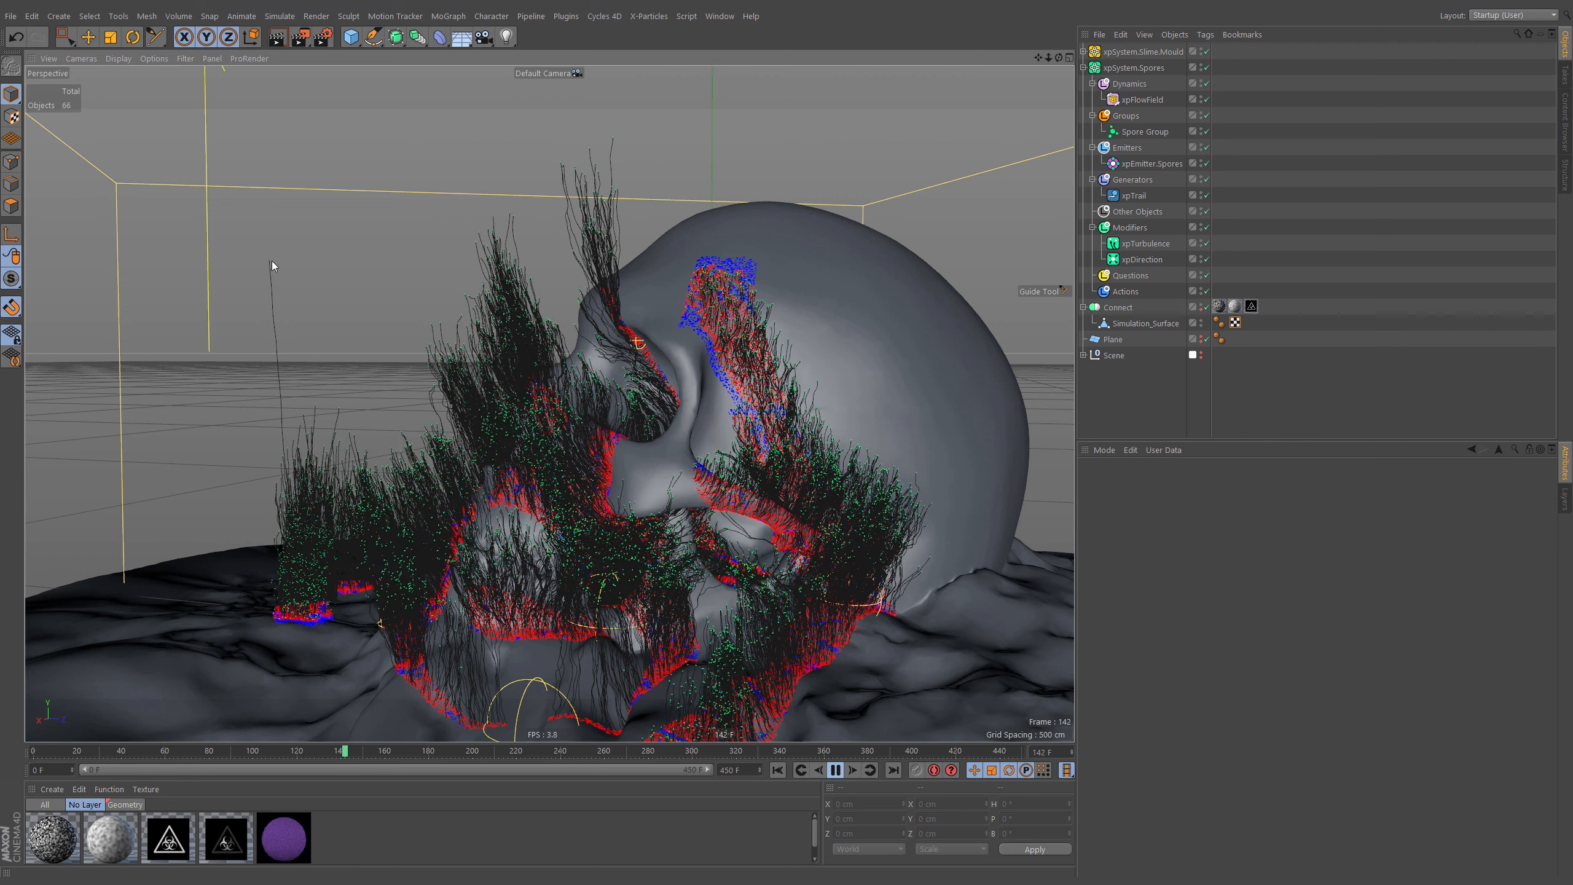
{"action": "left_click", "coordinate": [836, 770]}
{"action": "left_click", "coordinate": [778, 770]}
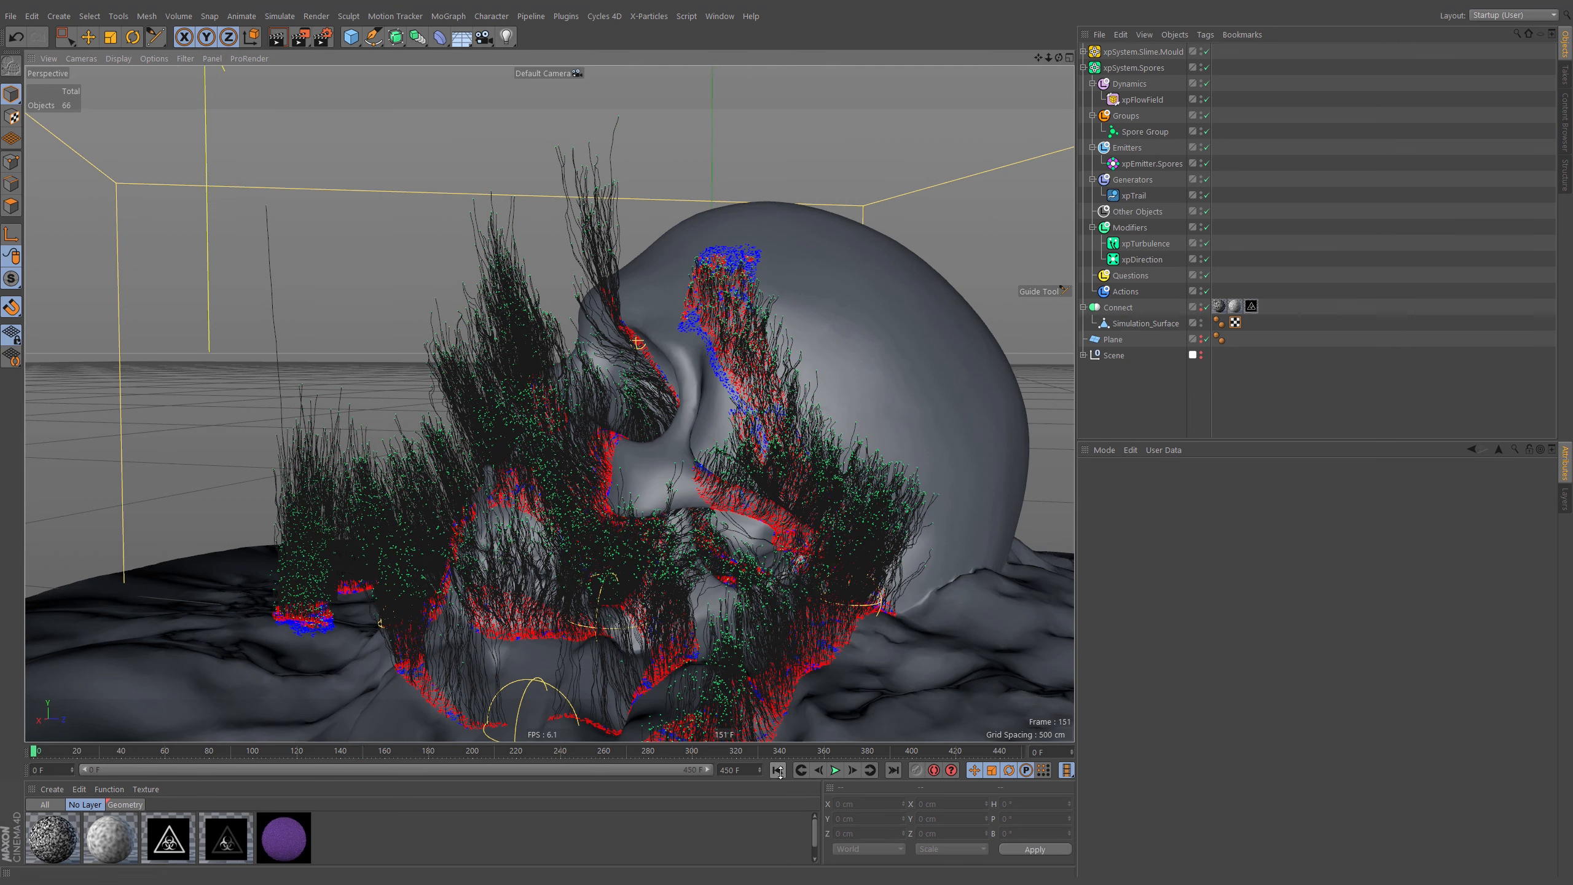
Add an xpSpeed motion modifier to the spore system's Modifiers folder and select it
{"action": "left_click", "coordinate": [1128, 228]}
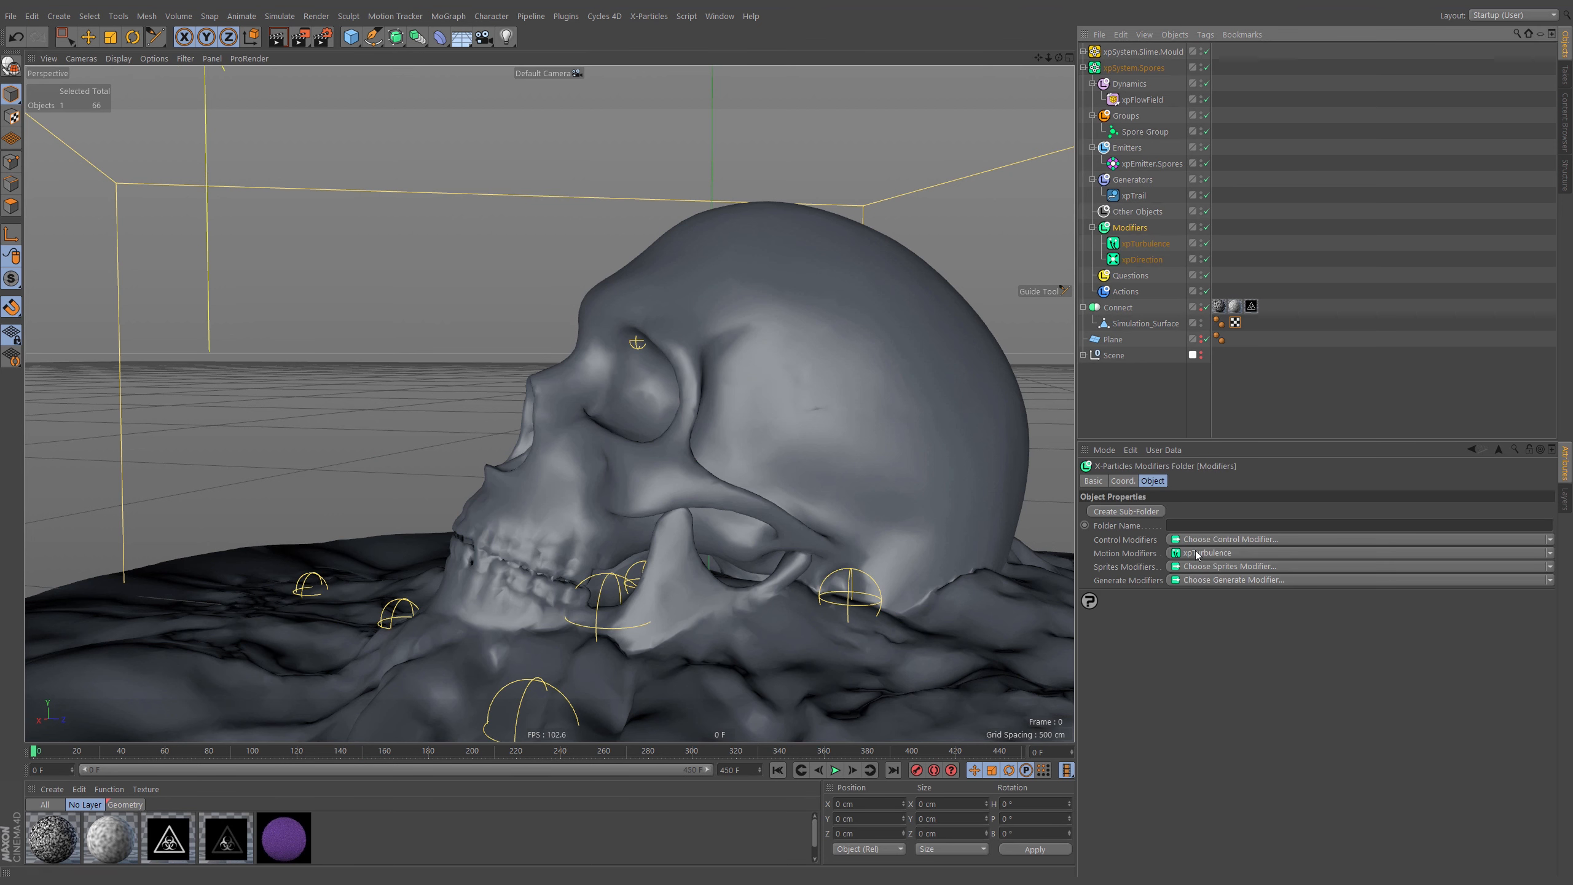
{"action": "left_click", "coordinate": [1240, 551]}
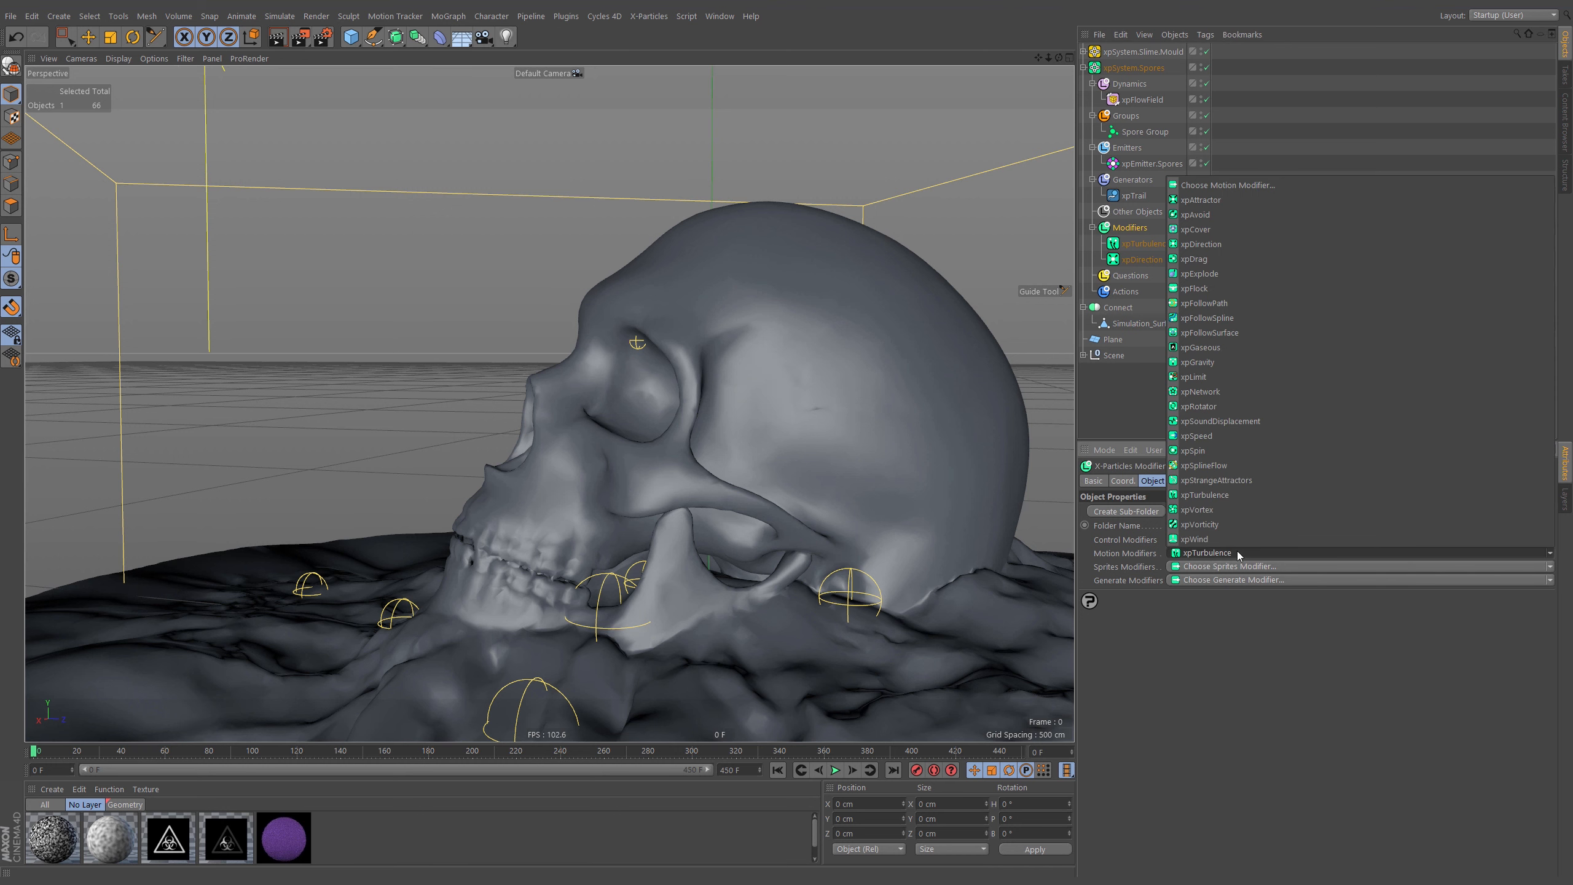
{"action": "left_click", "coordinate": [1202, 436]}
{"action": "left_click", "coordinate": [1140, 244]}
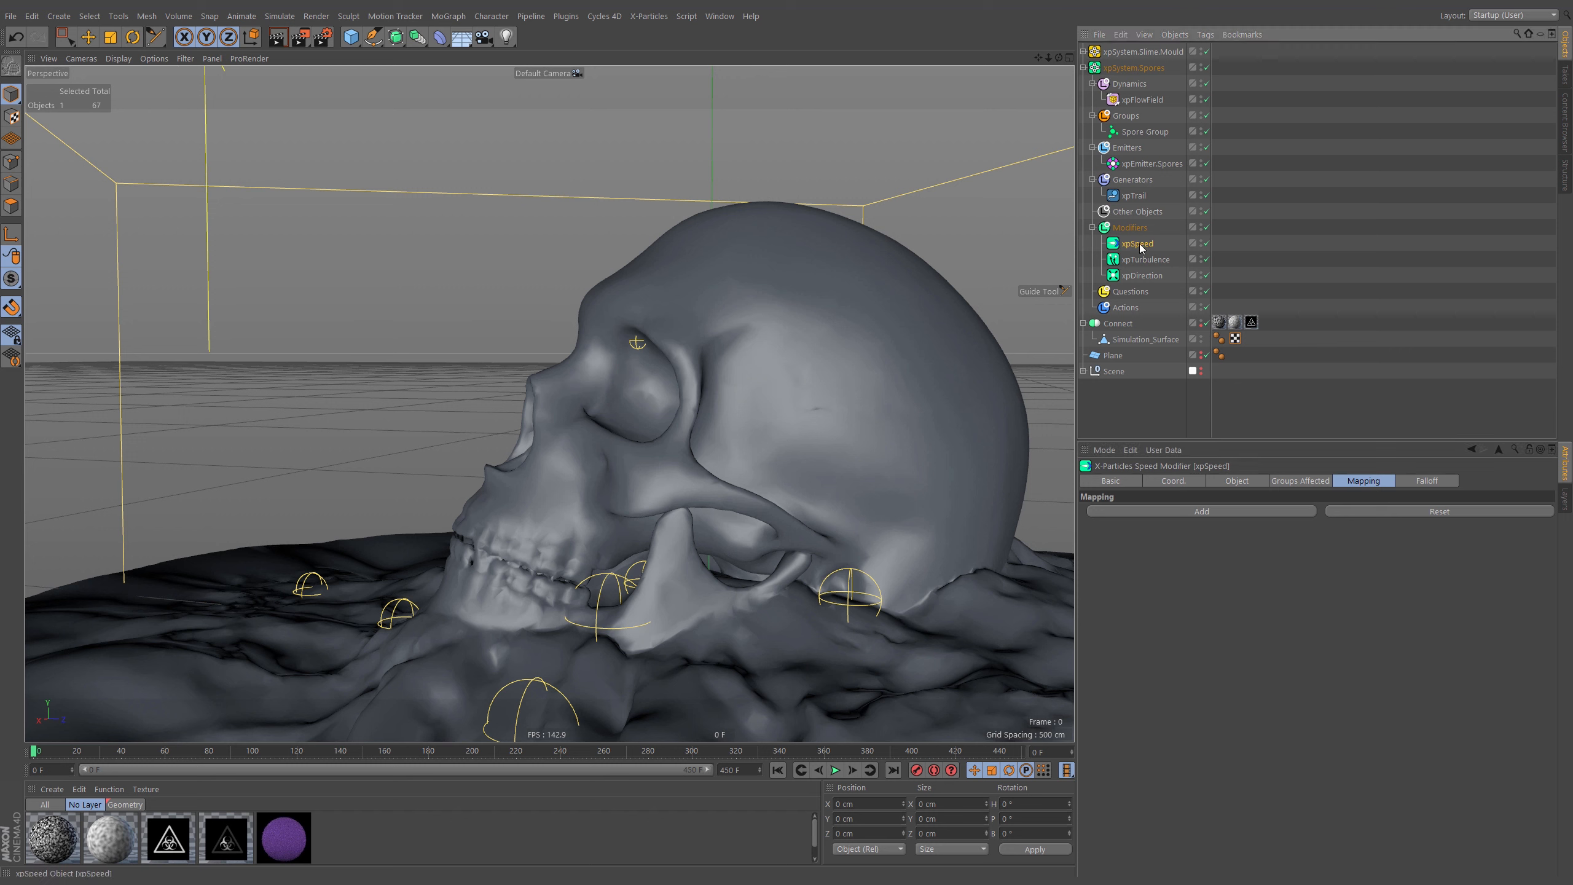
Set xpSpeed's operation to Acceleration and its exponential value to -200
{"action": "left_click", "coordinate": [1237, 482]}
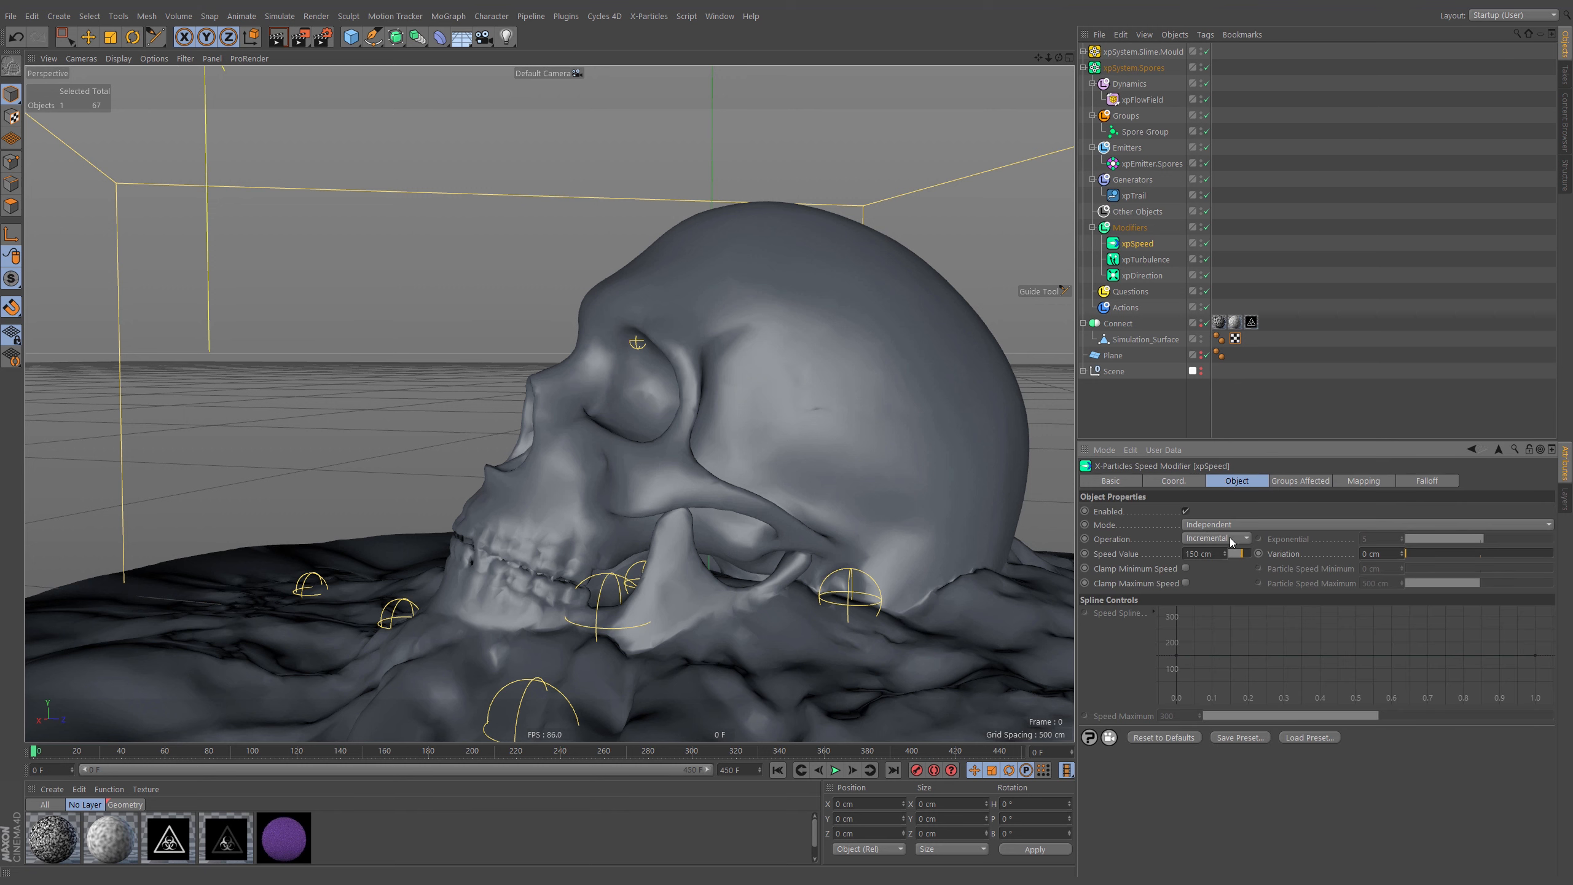
{"action": "left_click", "coordinate": [1208, 539]}
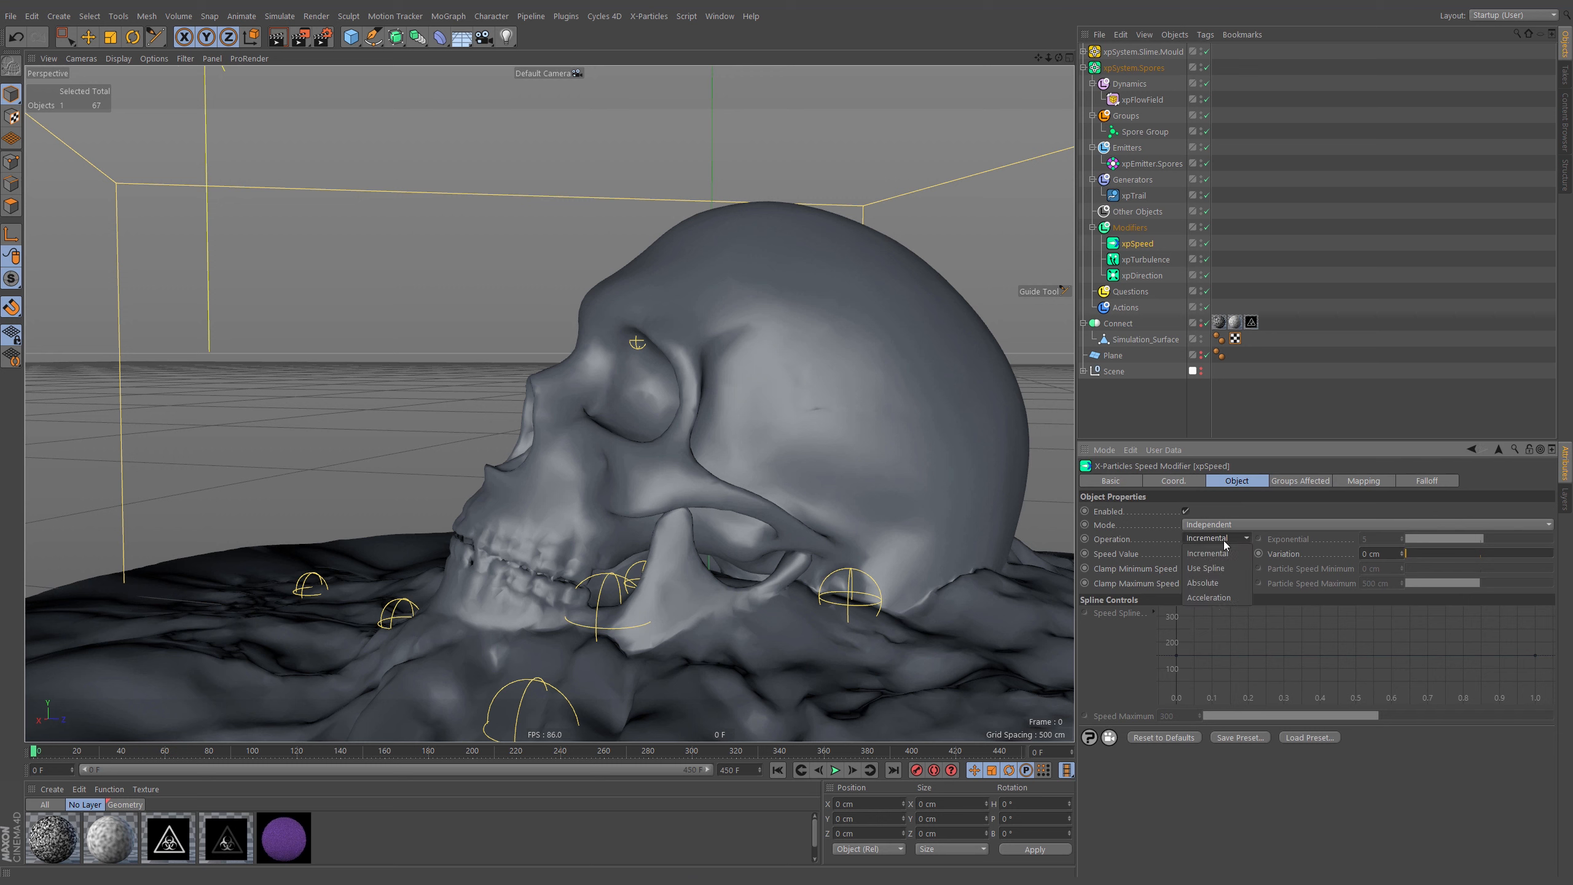
{"action": "left_click", "coordinate": [1227, 597]}
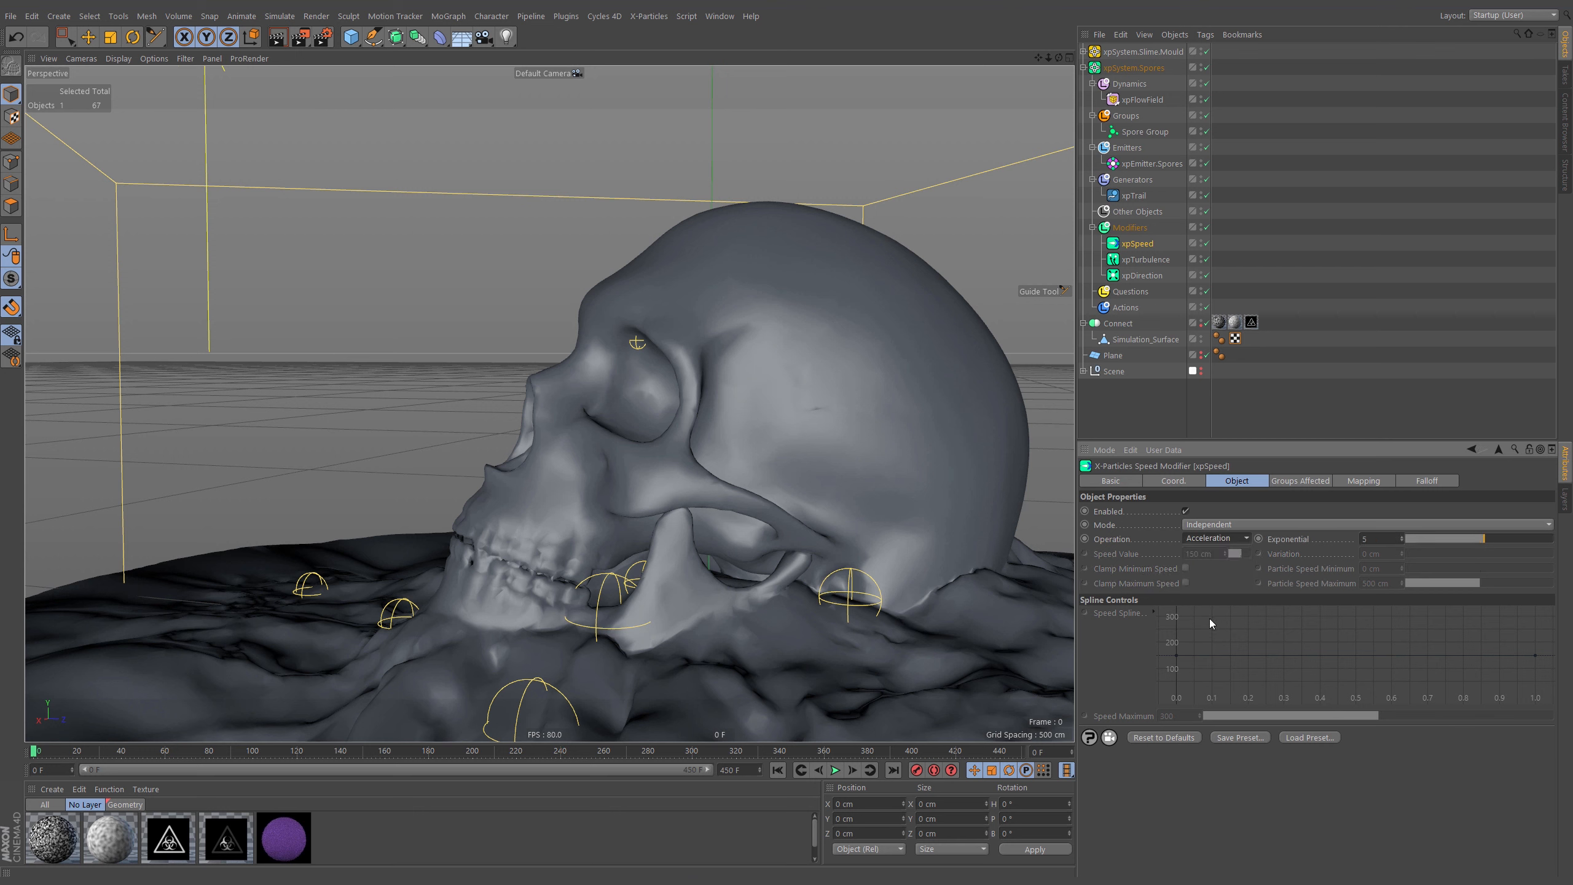
{"action": "left_click", "coordinate": [1381, 537]}
{"action": "type", "text": "-200"}
{"action": "key", "text": "Return"}
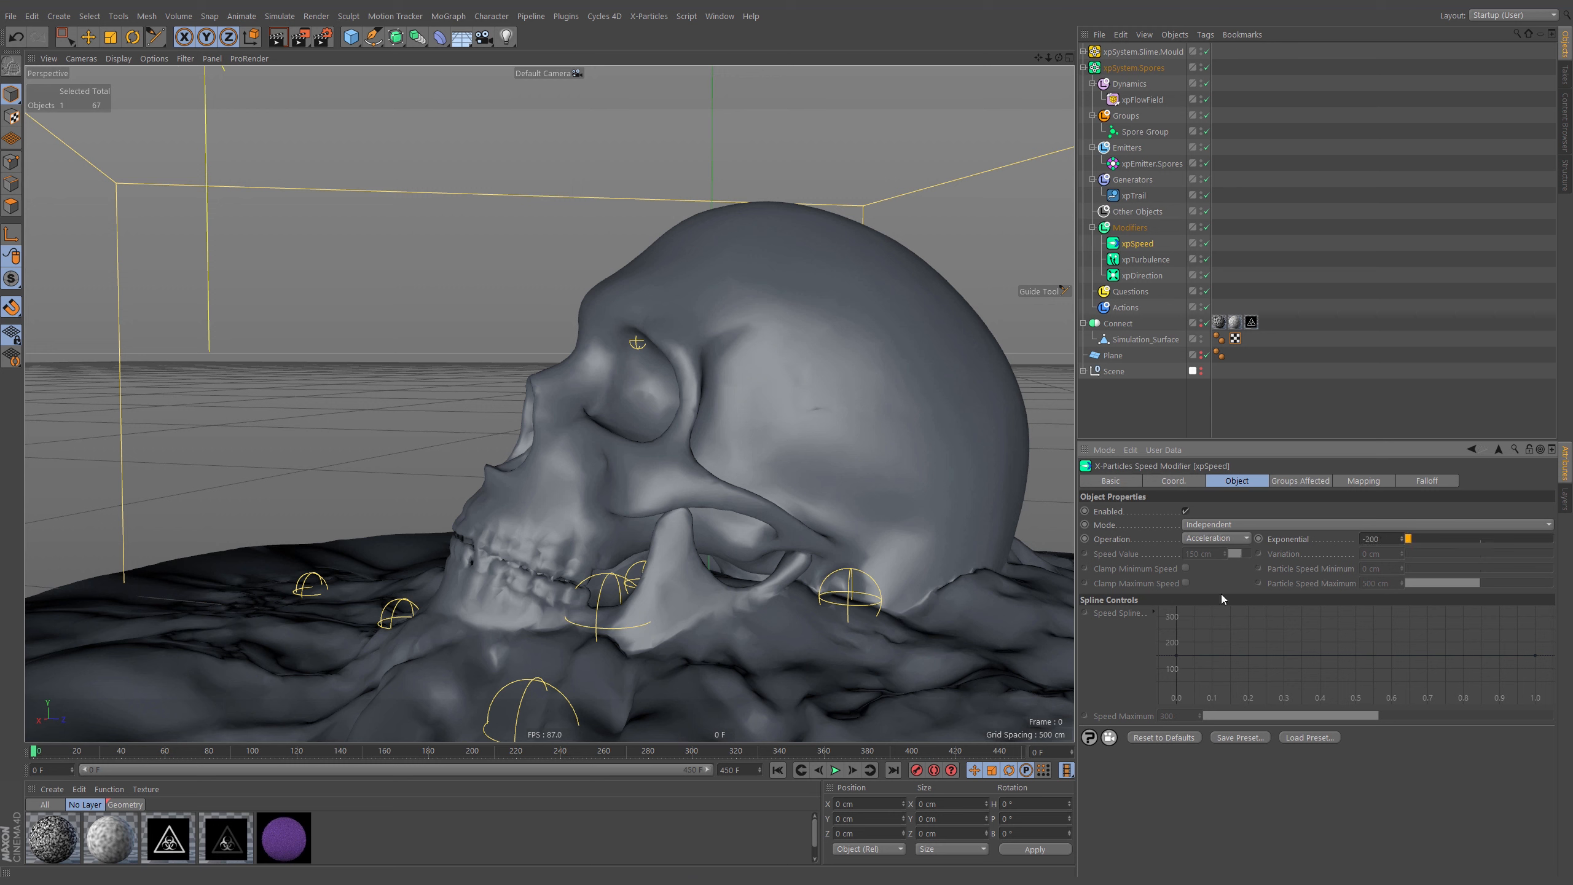
Play the simulation to about frame 138 and inspect the decelerating spore trails over the skull
{"action": "left_click", "coordinate": [836, 771]}
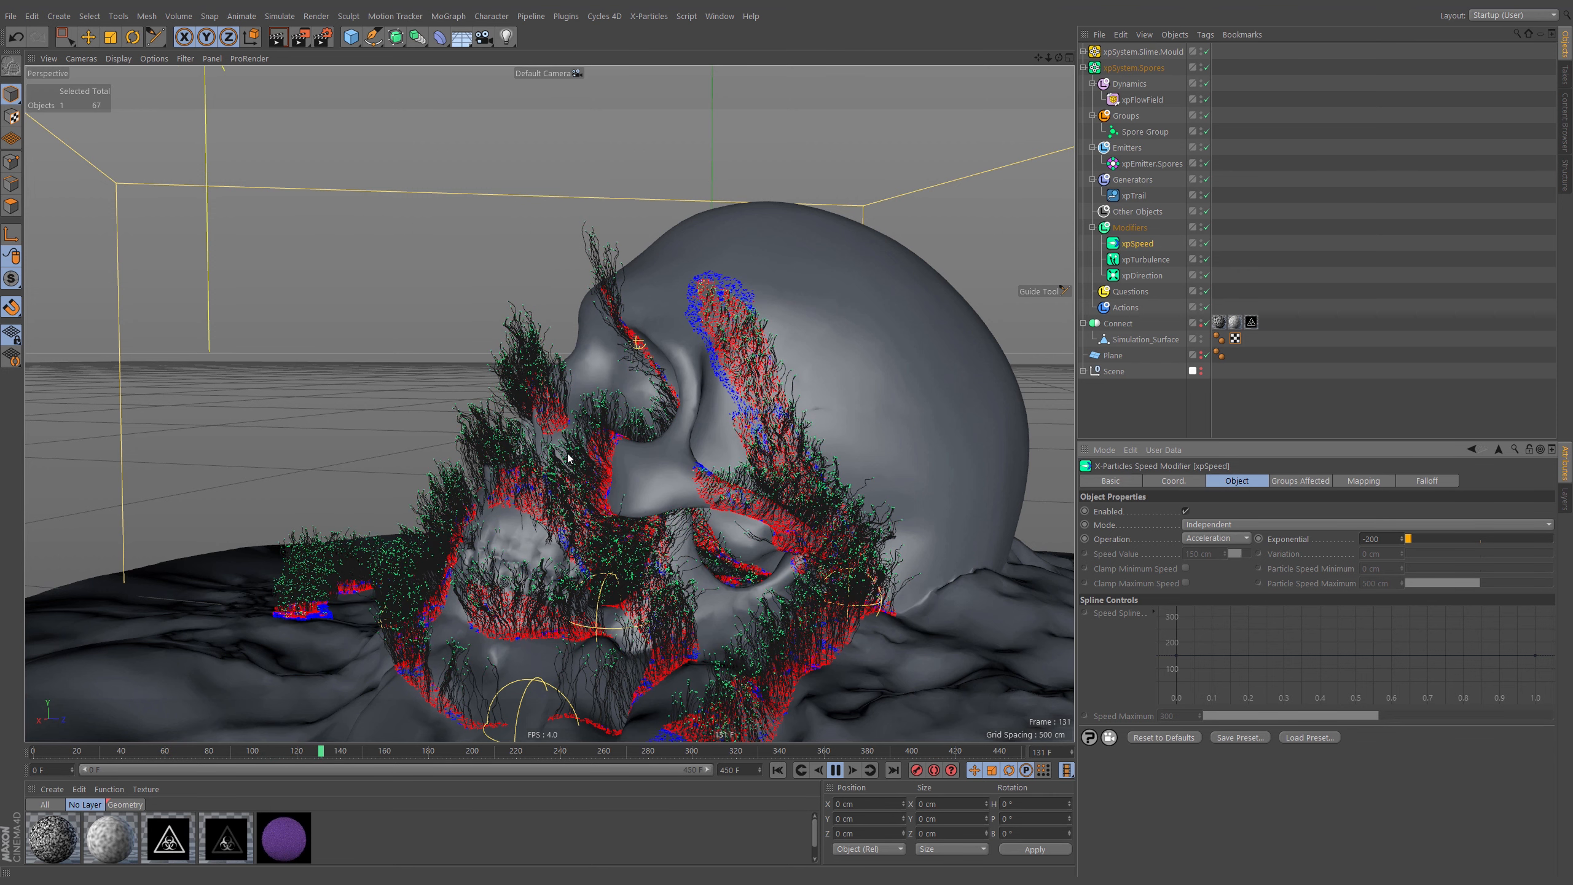
{"action": "left_click", "coordinate": [835, 771]}
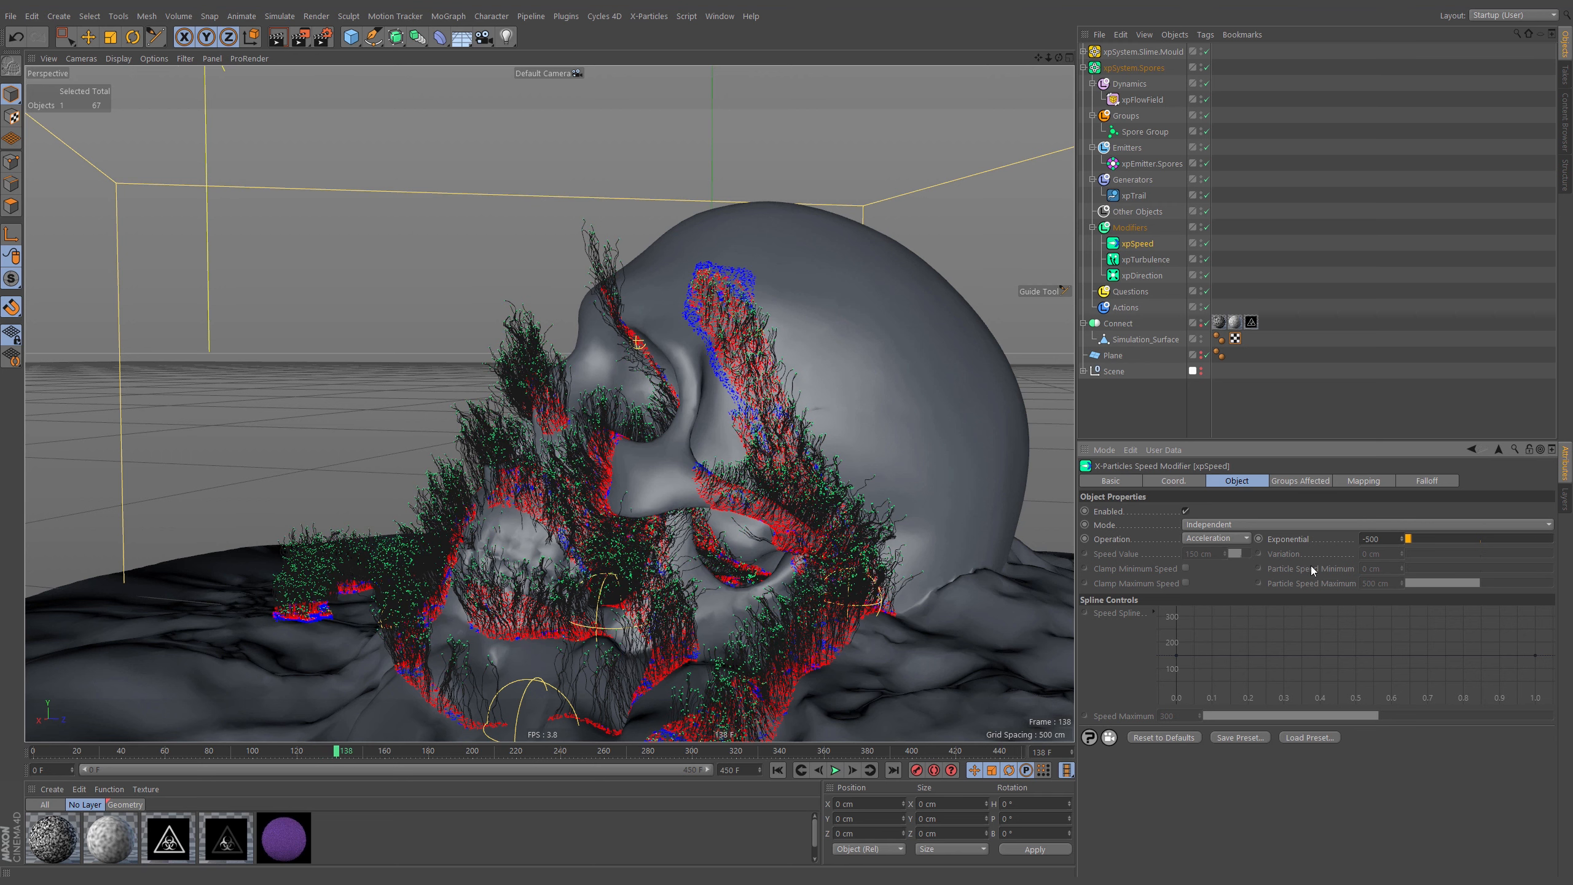
Set xpSpeed's exponential value to -500, replay the simulation to about frame 105, and return to the first frame
{"action": "left_click", "coordinate": [778, 770]}
{"action": "left_click", "coordinate": [835, 771]}
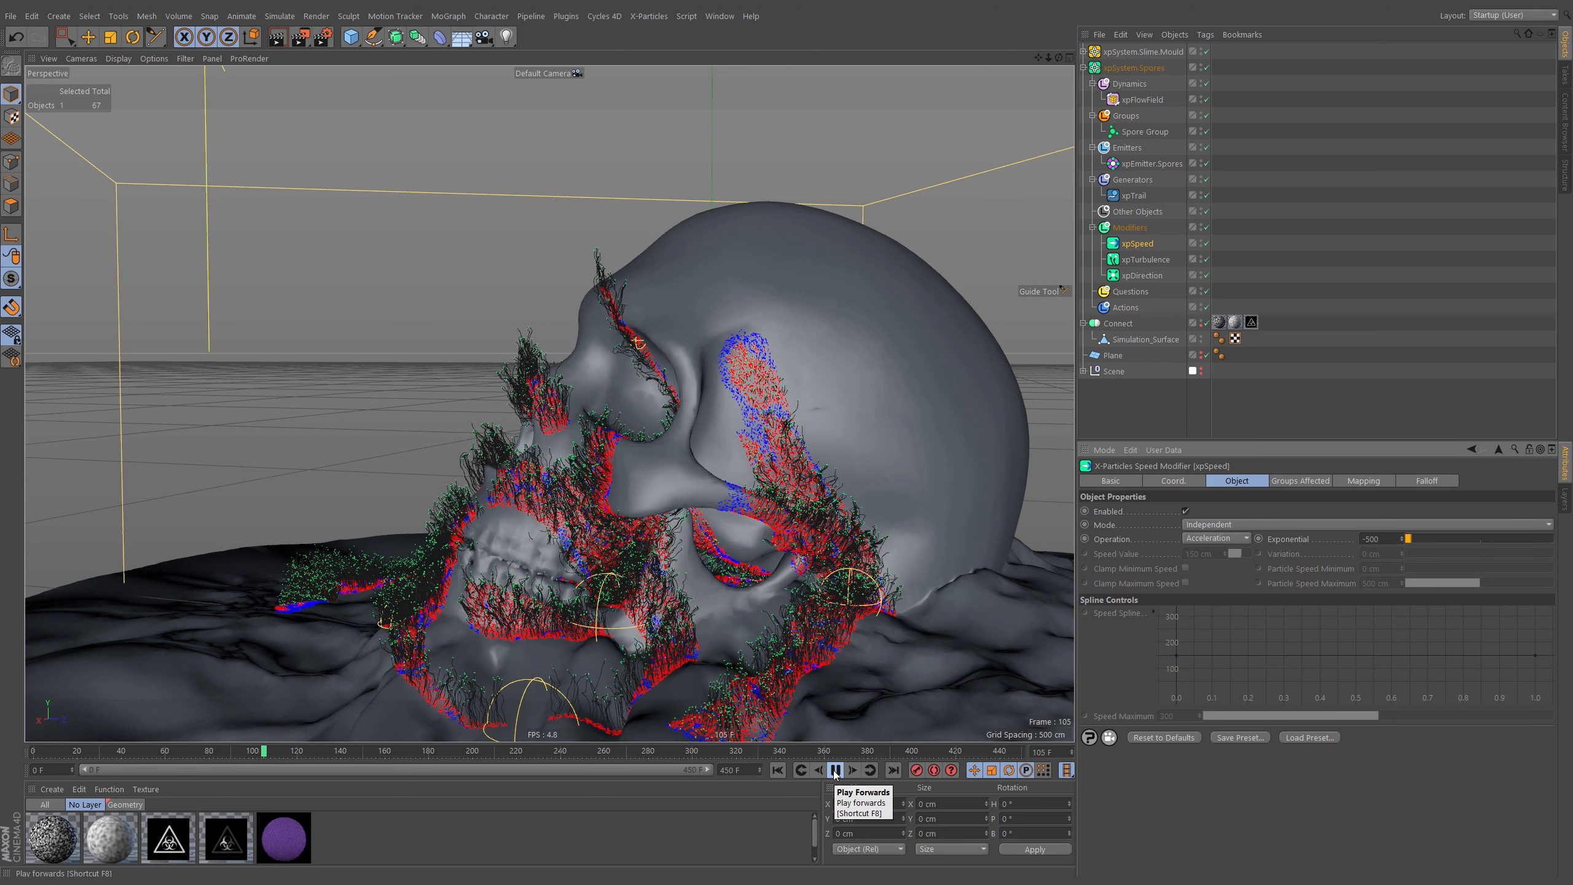
{"action": "left_click", "coordinate": [835, 770]}
{"action": "left_click", "coordinate": [778, 770]}
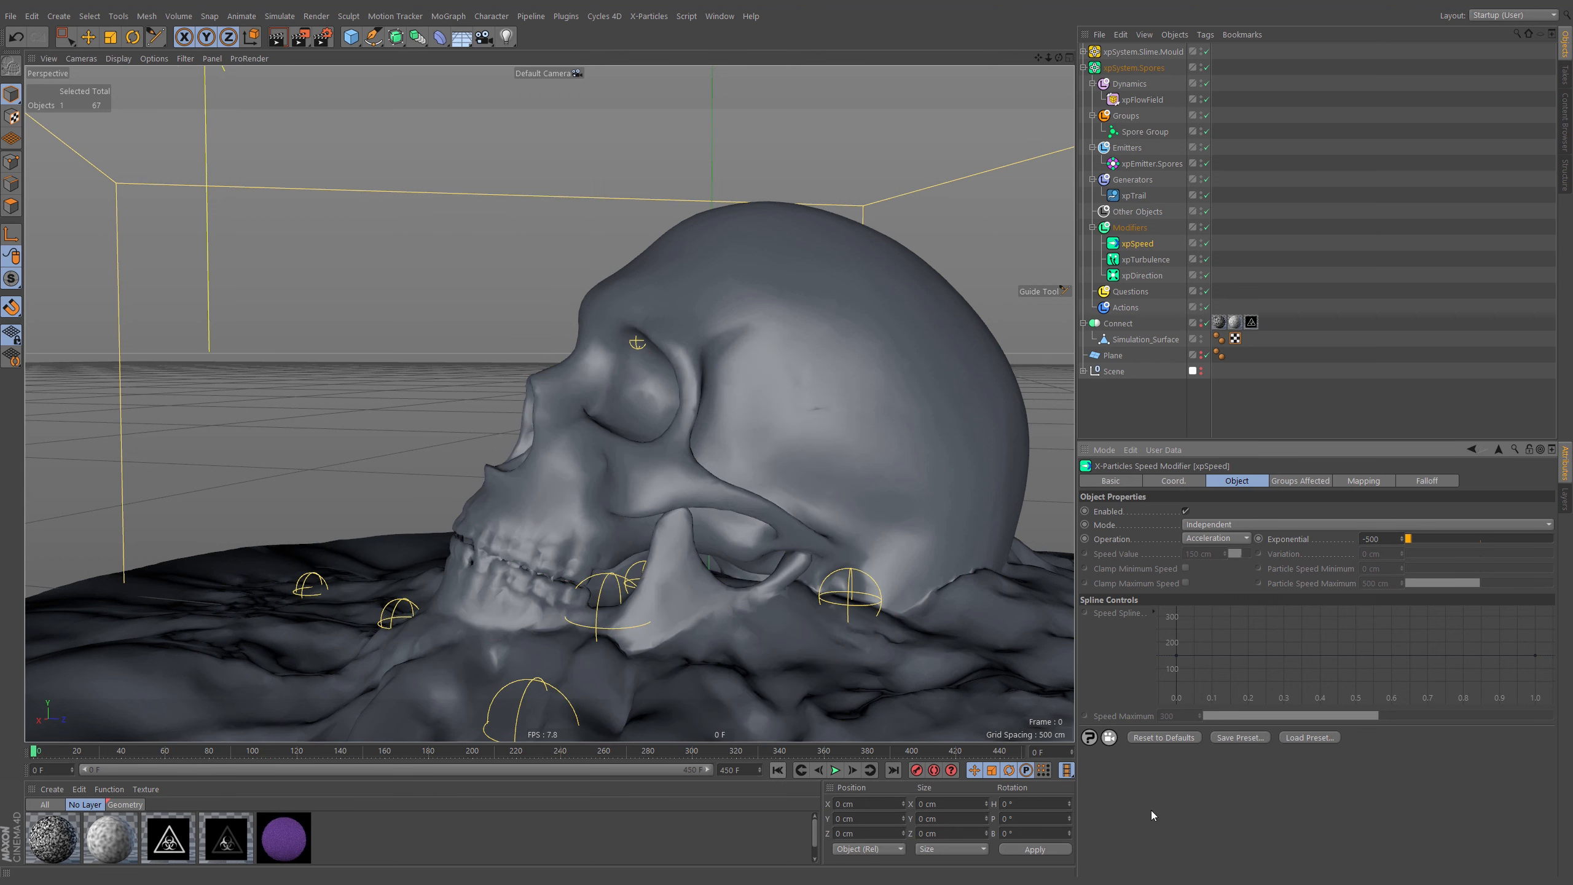
Add a map to xpSpeed linking the Exponential parameter to Distance Traveled, with a range maximum of 2.5 cm
{"action": "left_click", "coordinate": [1364, 481]}
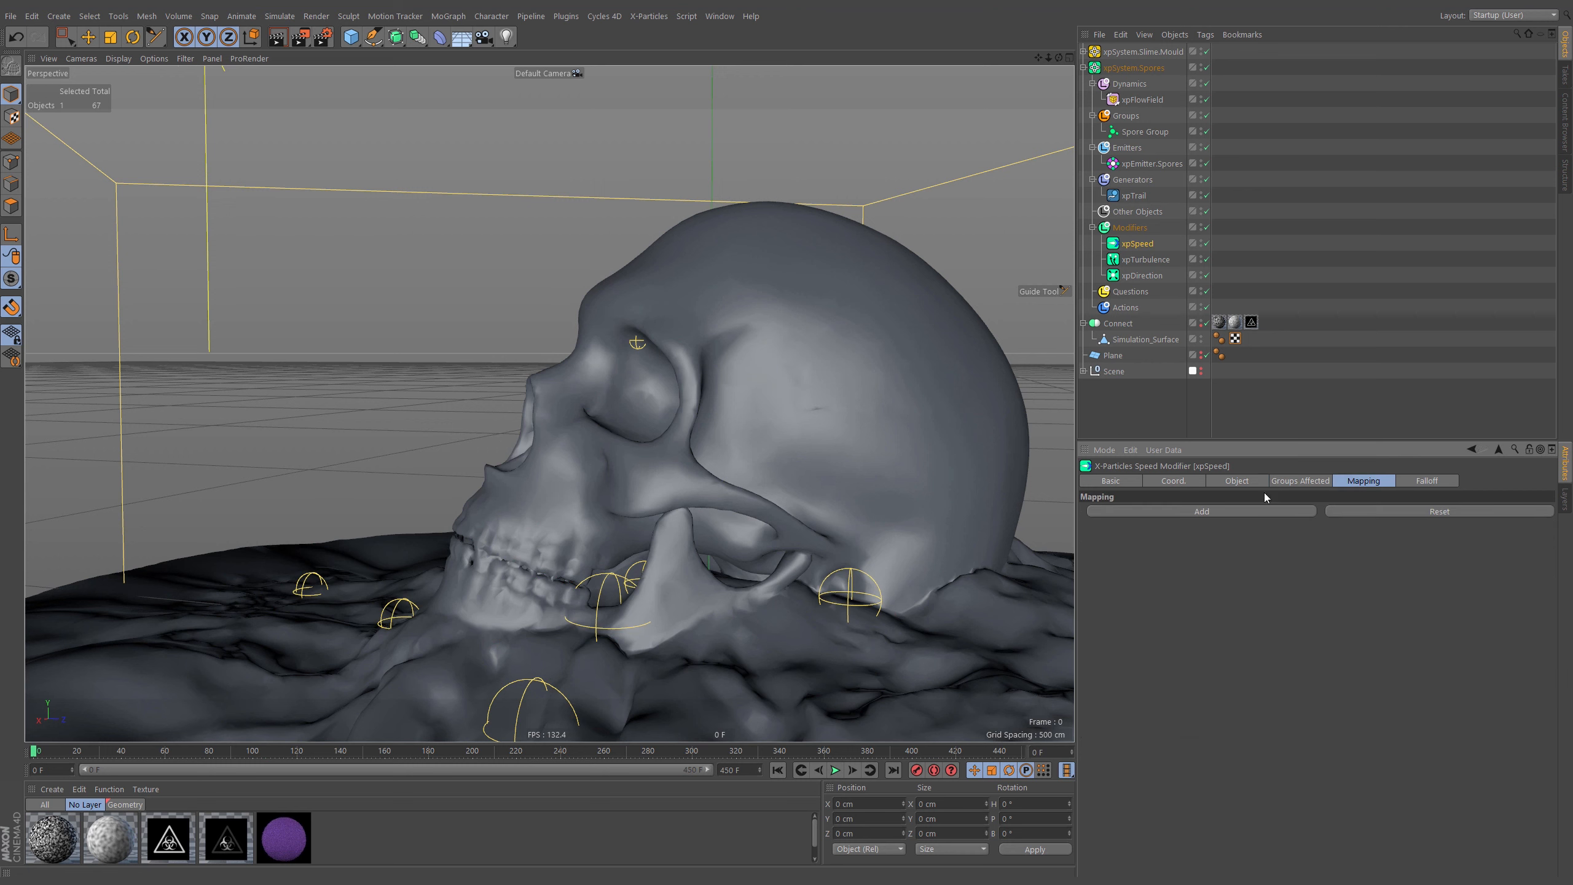
{"action": "left_click", "coordinate": [1236, 511]}
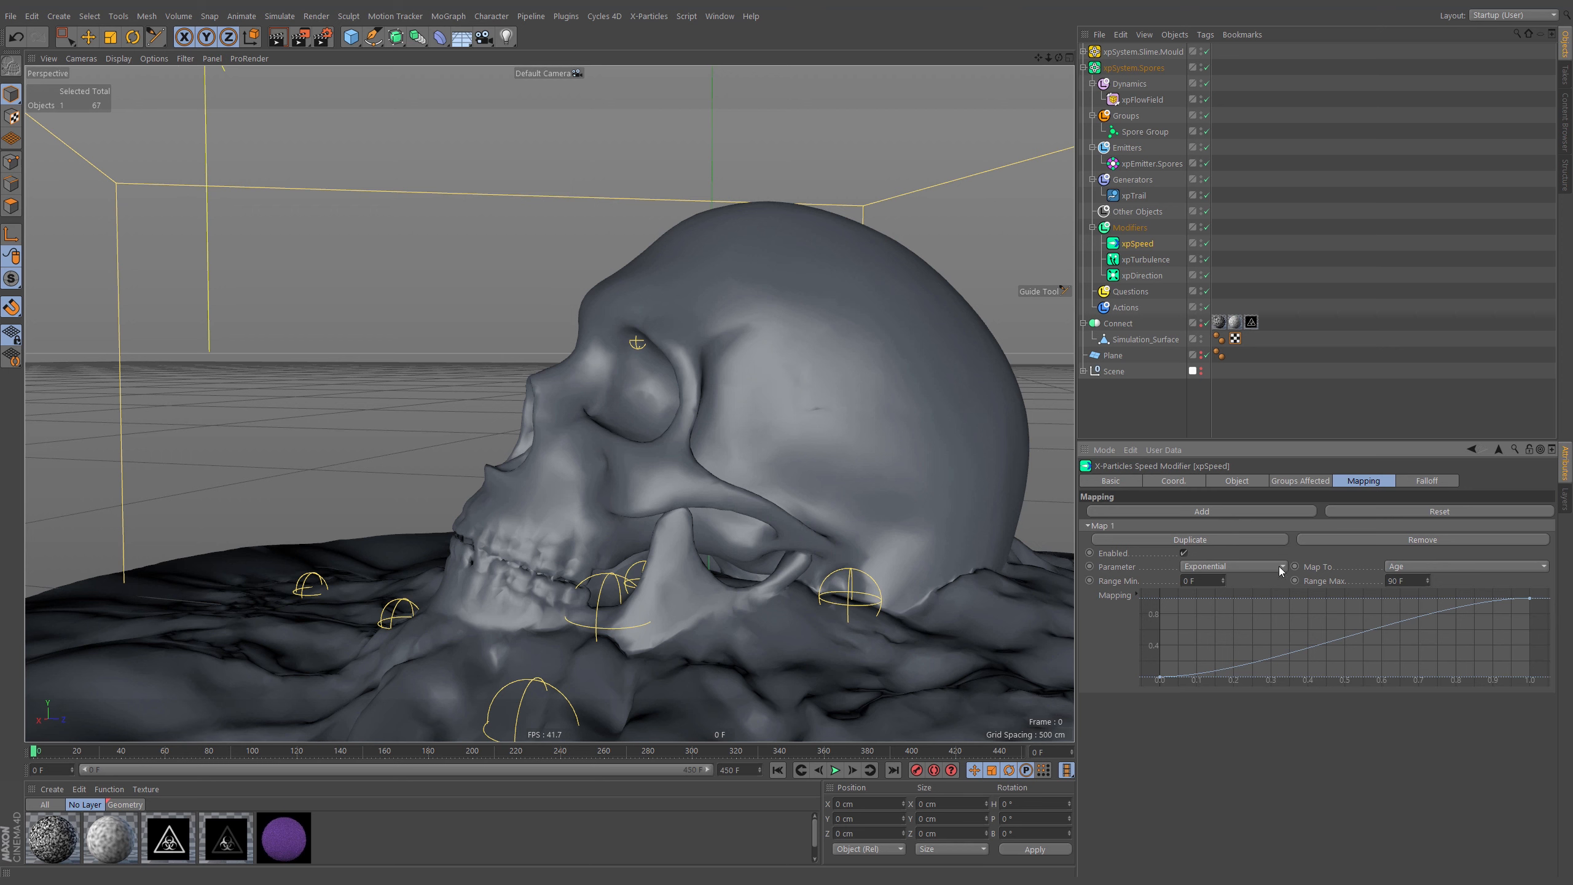
{"action": "left_click", "coordinate": [1433, 571]}
{"action": "left_click", "coordinate": [1425, 147]}
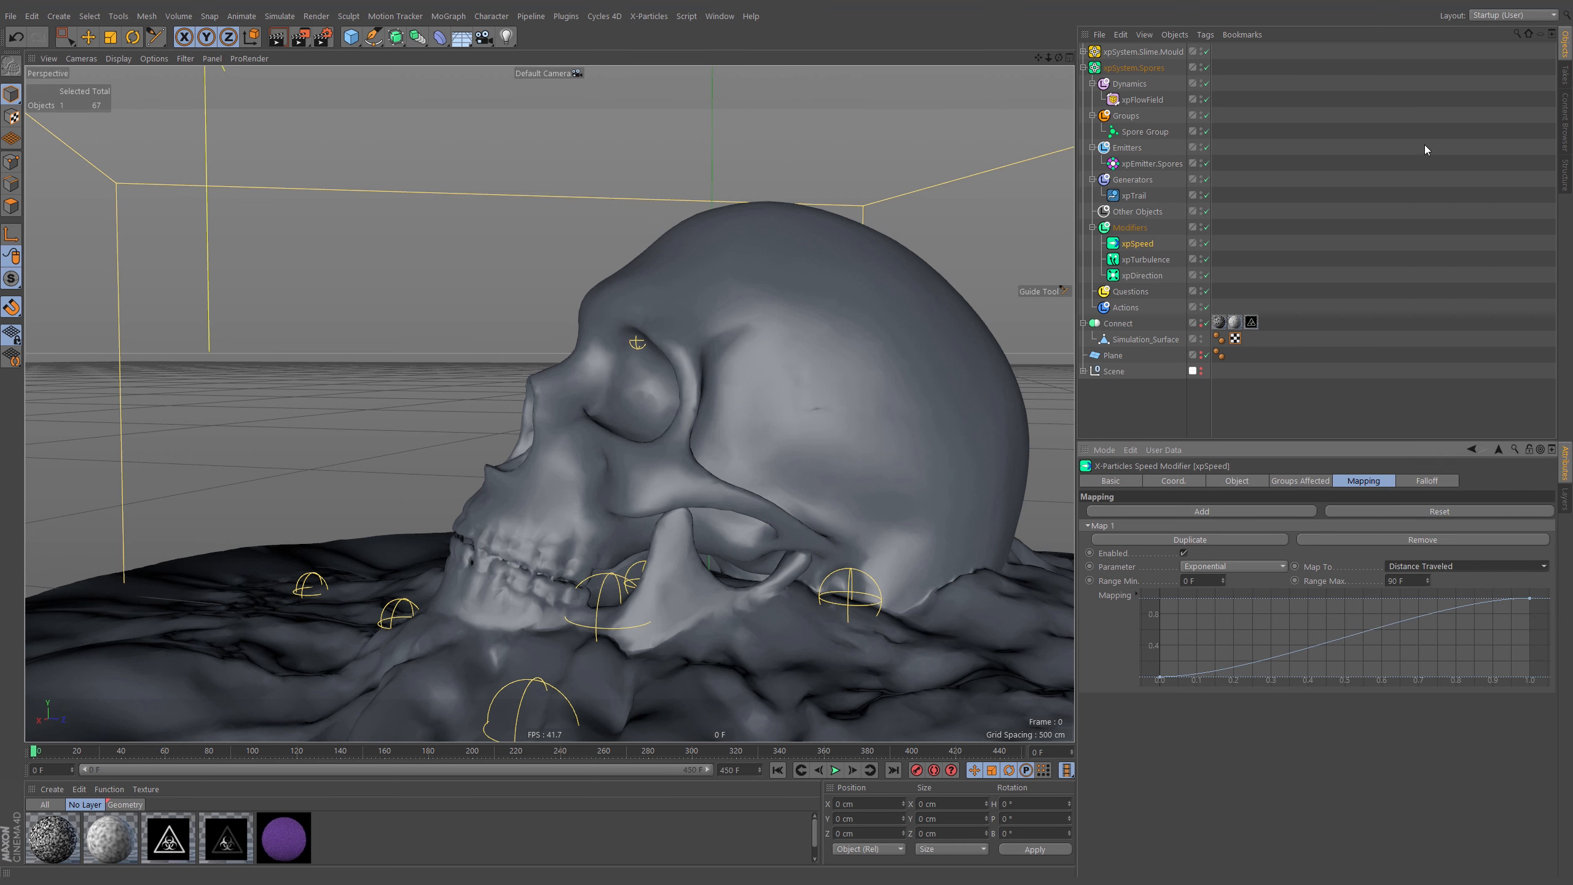
{"action": "left_click_drag", "start_coordinate": [1424, 581], "coordinate": [1327, 604]}
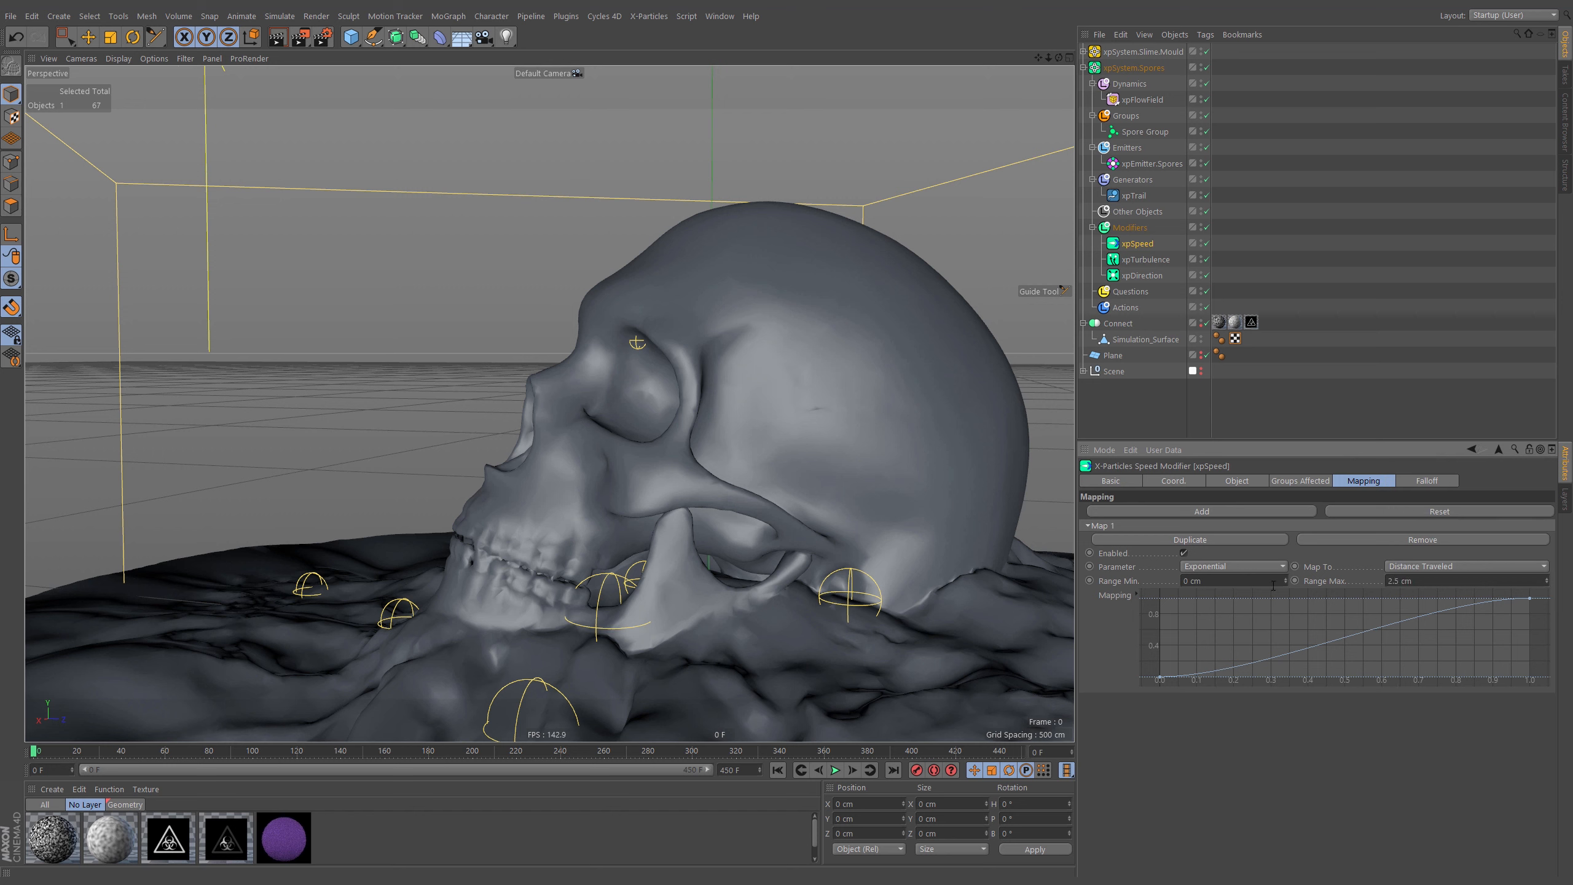
{"action": "left_click", "coordinate": [1209, 566]}
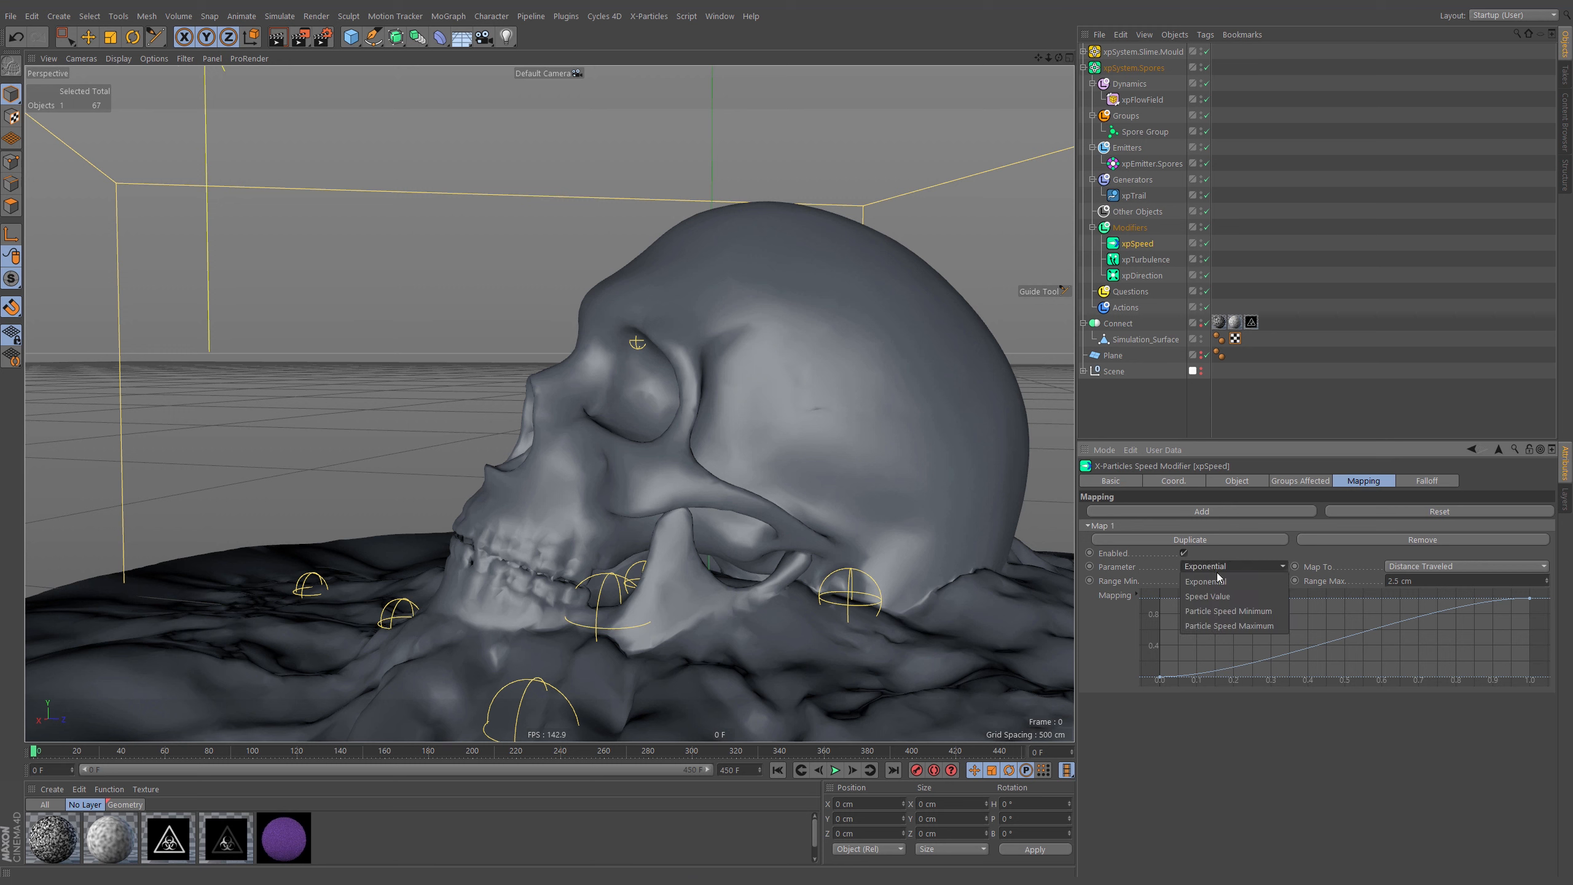
{"action": "left_click", "coordinate": [1217, 583]}
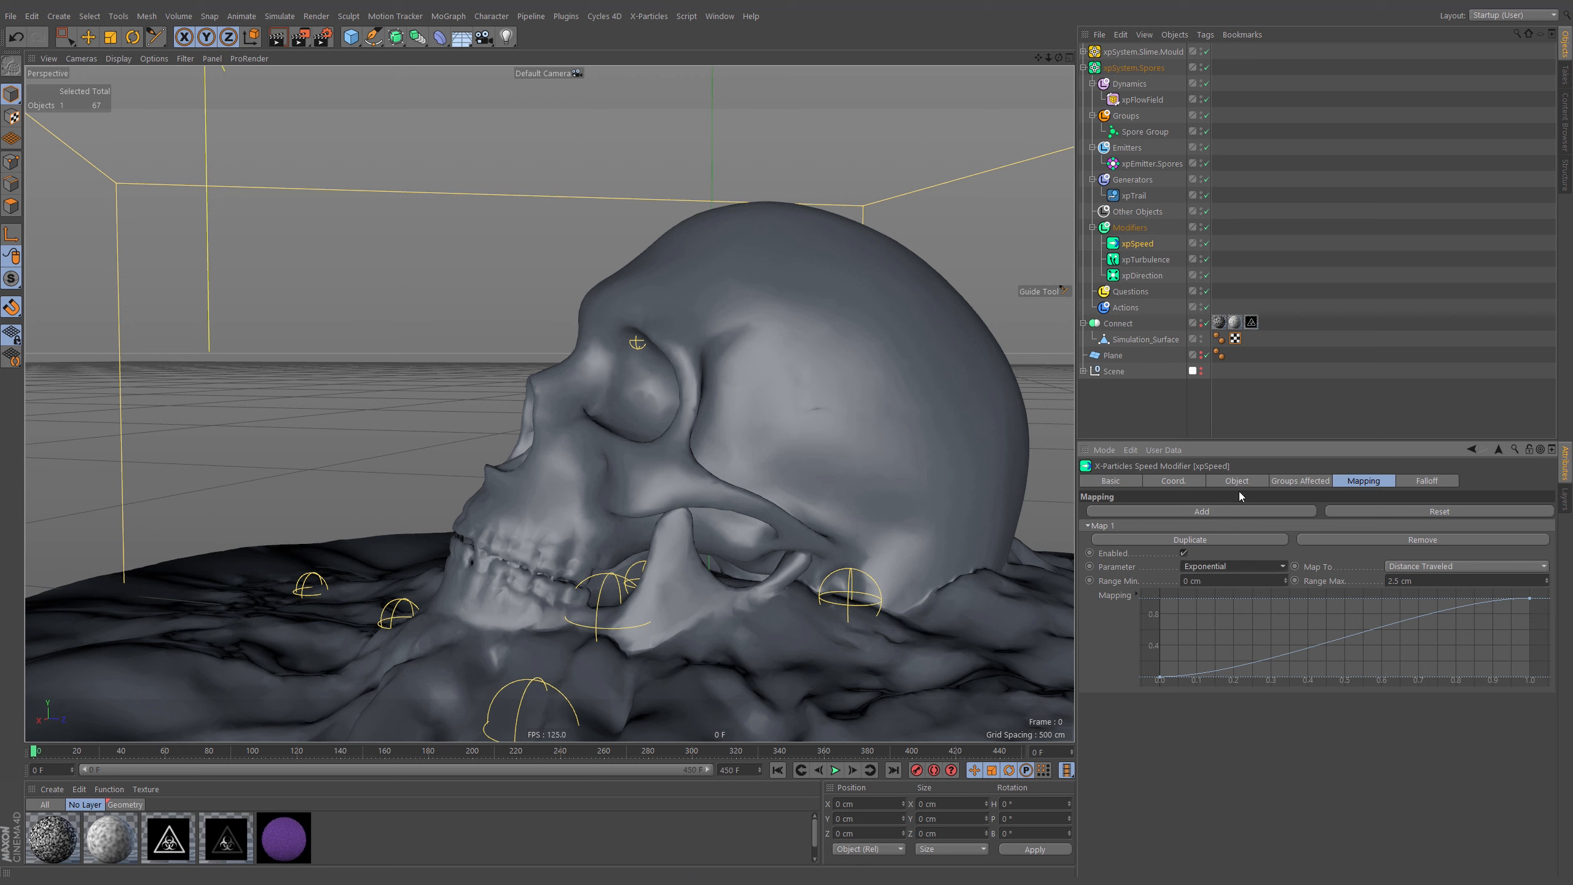
Replay the simulation to about frame 142 and move xpSpeed below xpDirection in the Modifiers folder during playback
{"action": "left_click", "coordinate": [1238, 481]}
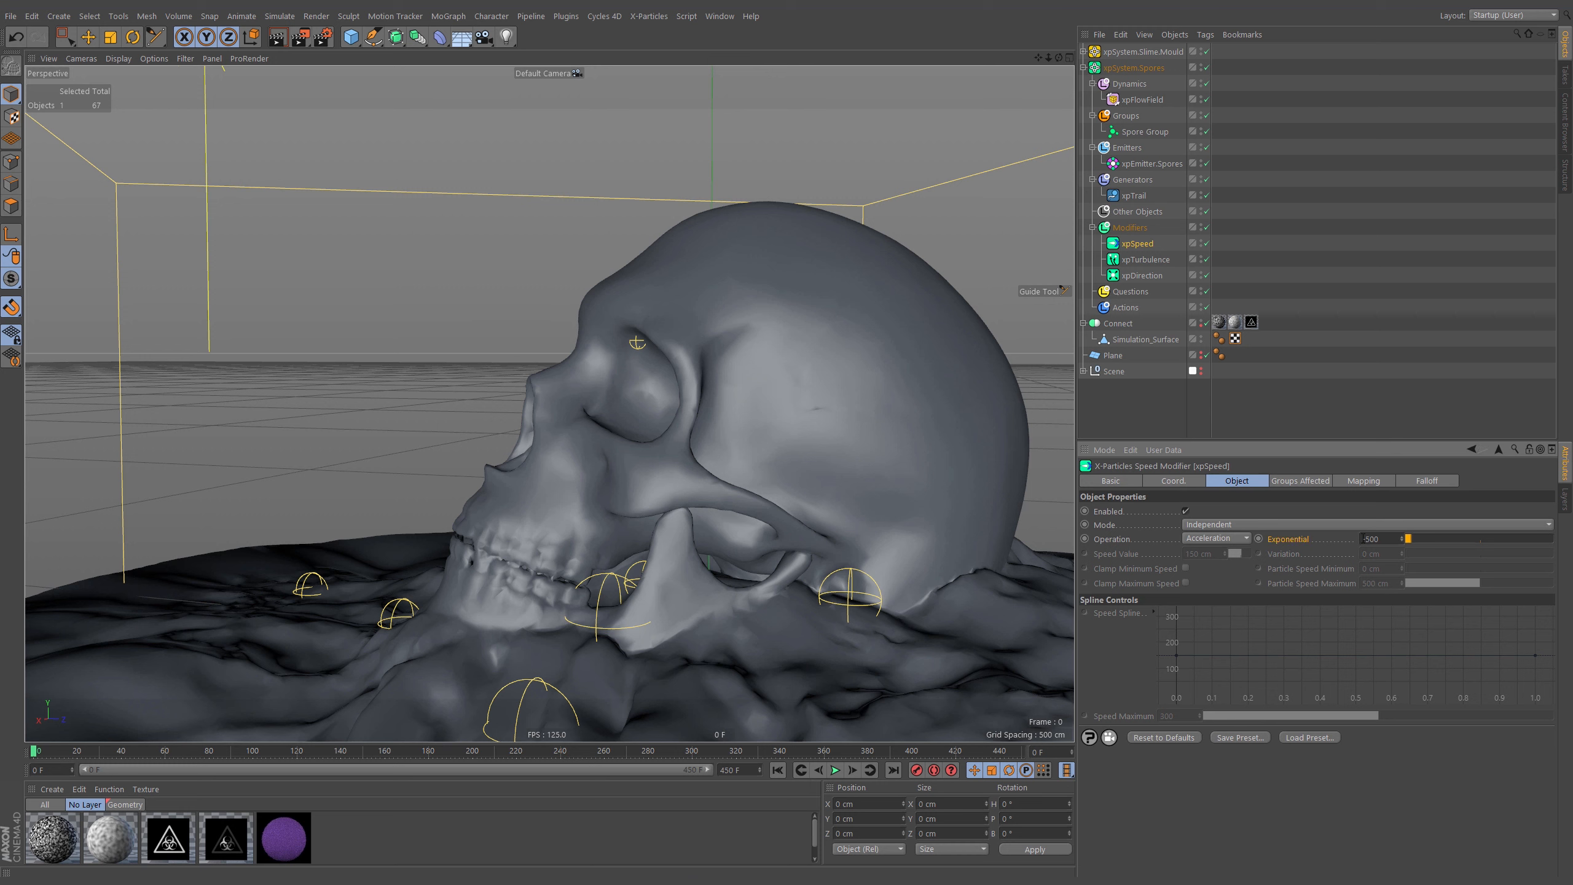
{"action": "left_click", "coordinate": [836, 769]}
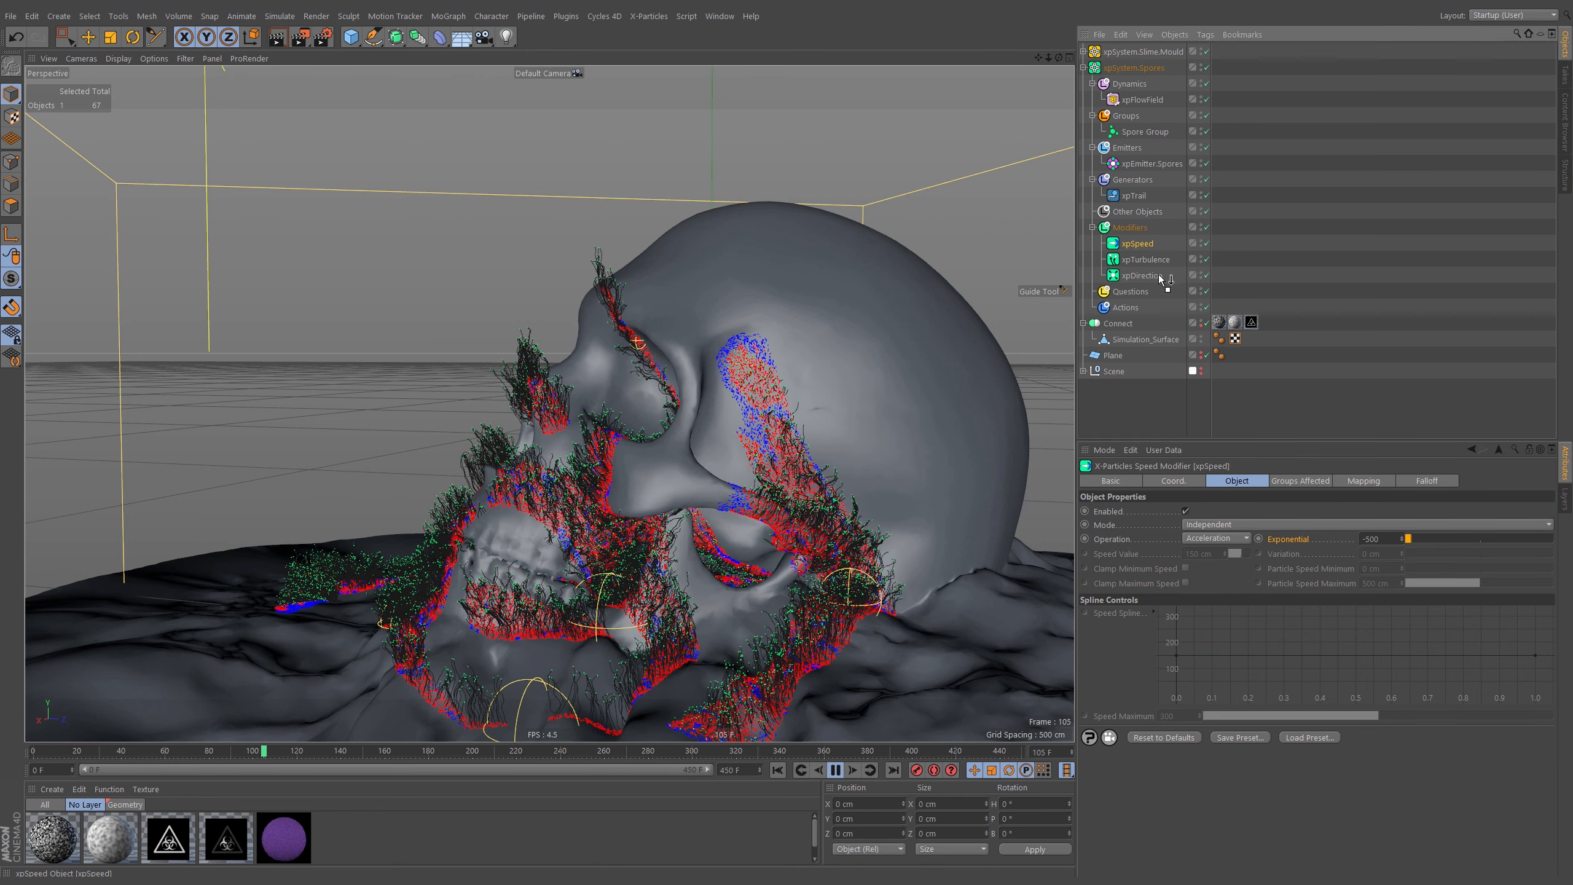
{"action": "left_click_drag", "start_coordinate": [1145, 281], "coordinate": [1146, 283]}
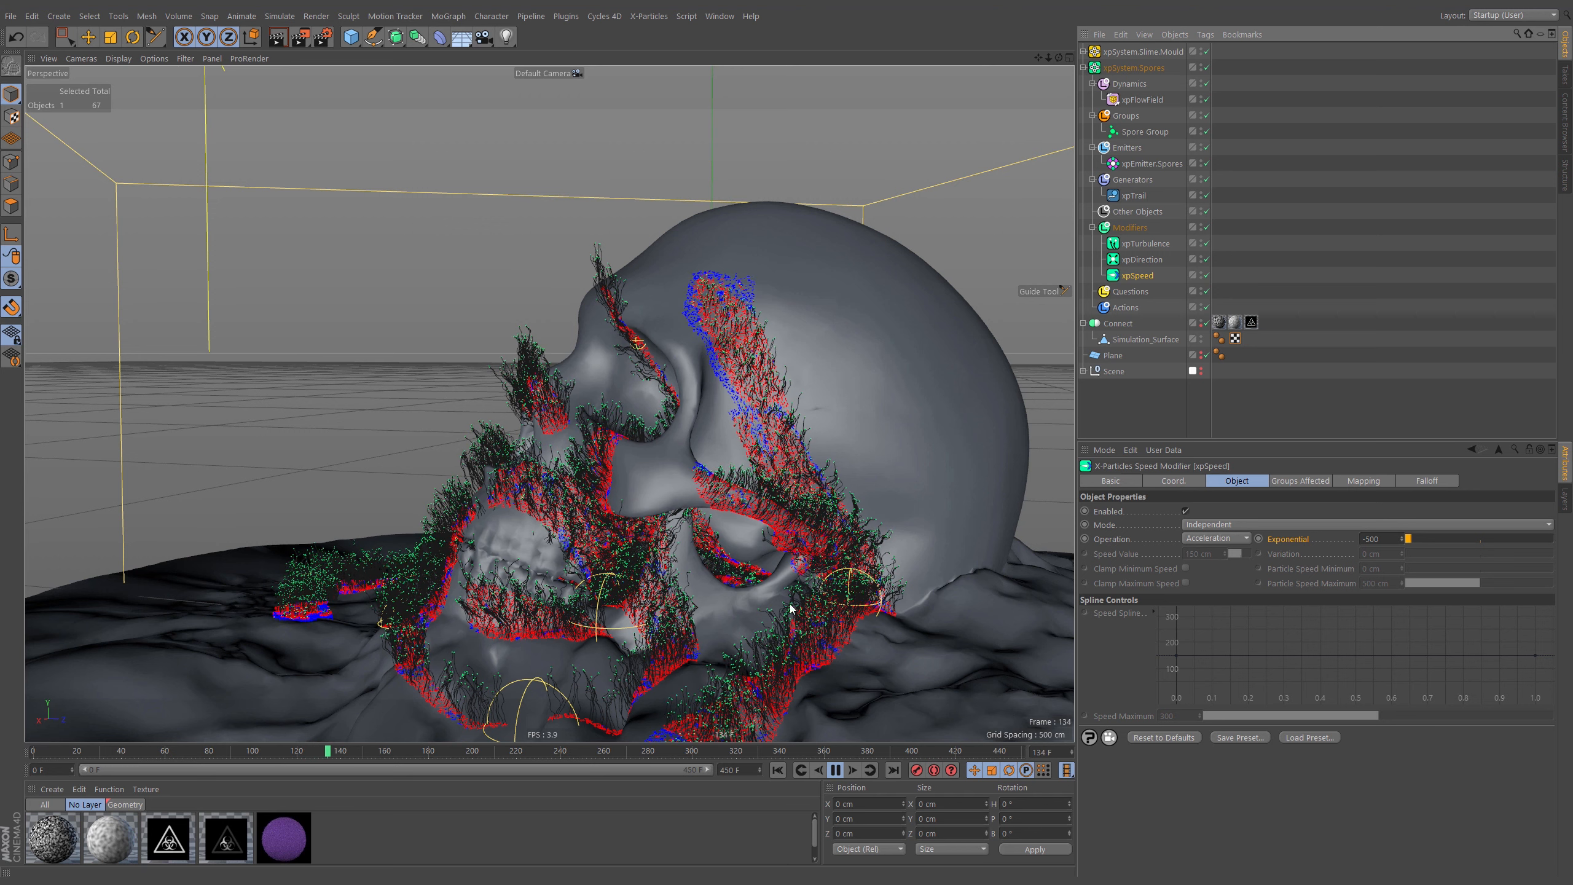
{"action": "left_click", "coordinate": [836, 769]}
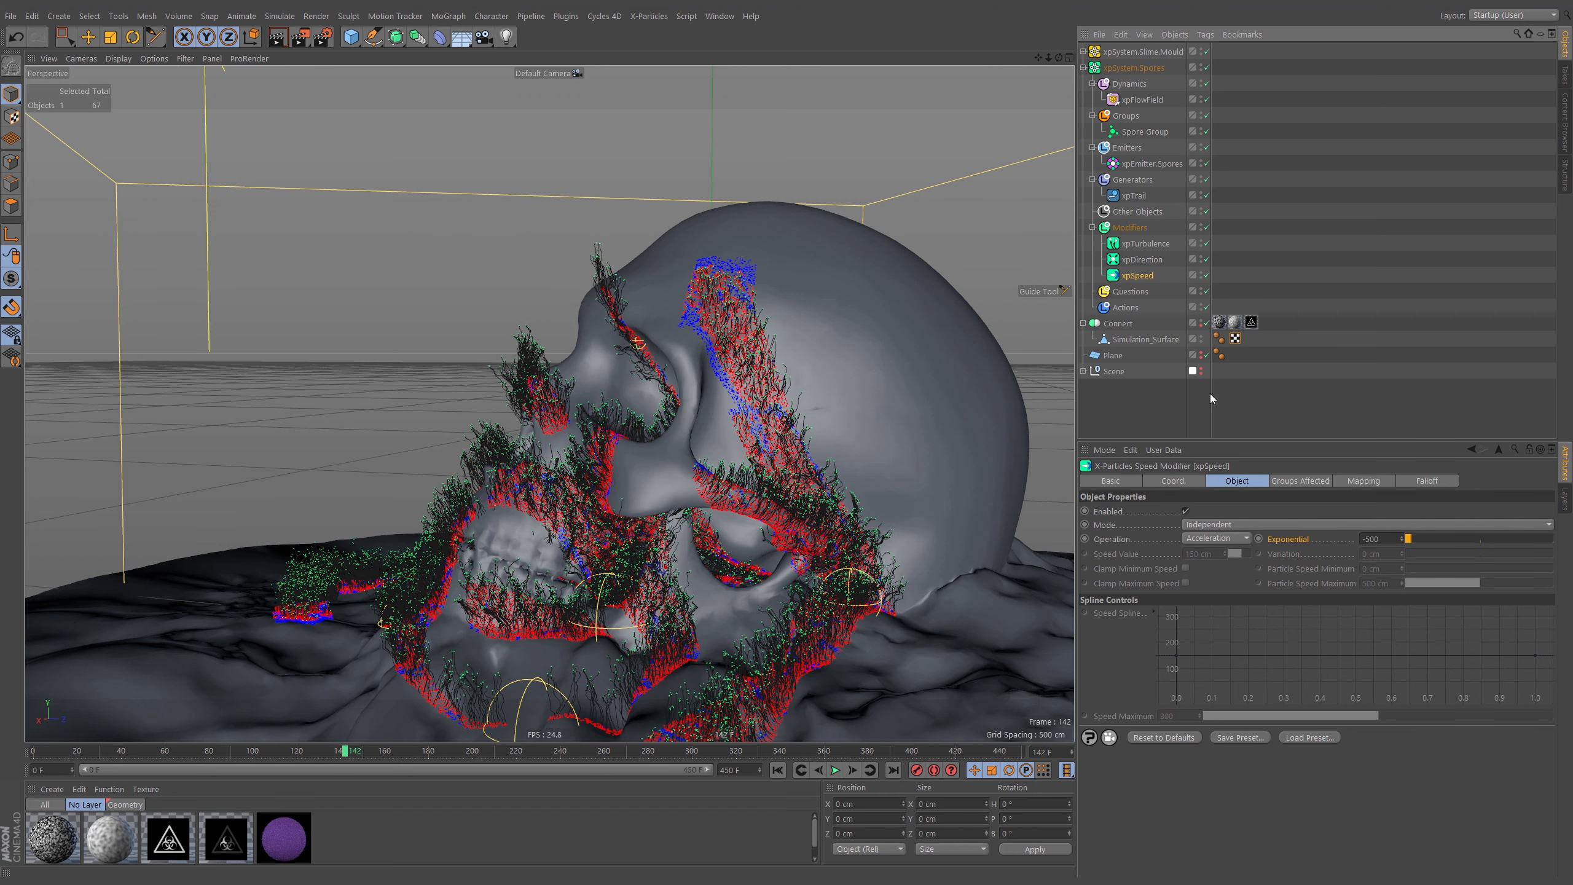
Add a question to xpEmitter.Spores that tests the particle data Speed
{"action": "left_click", "coordinate": [1156, 163]}
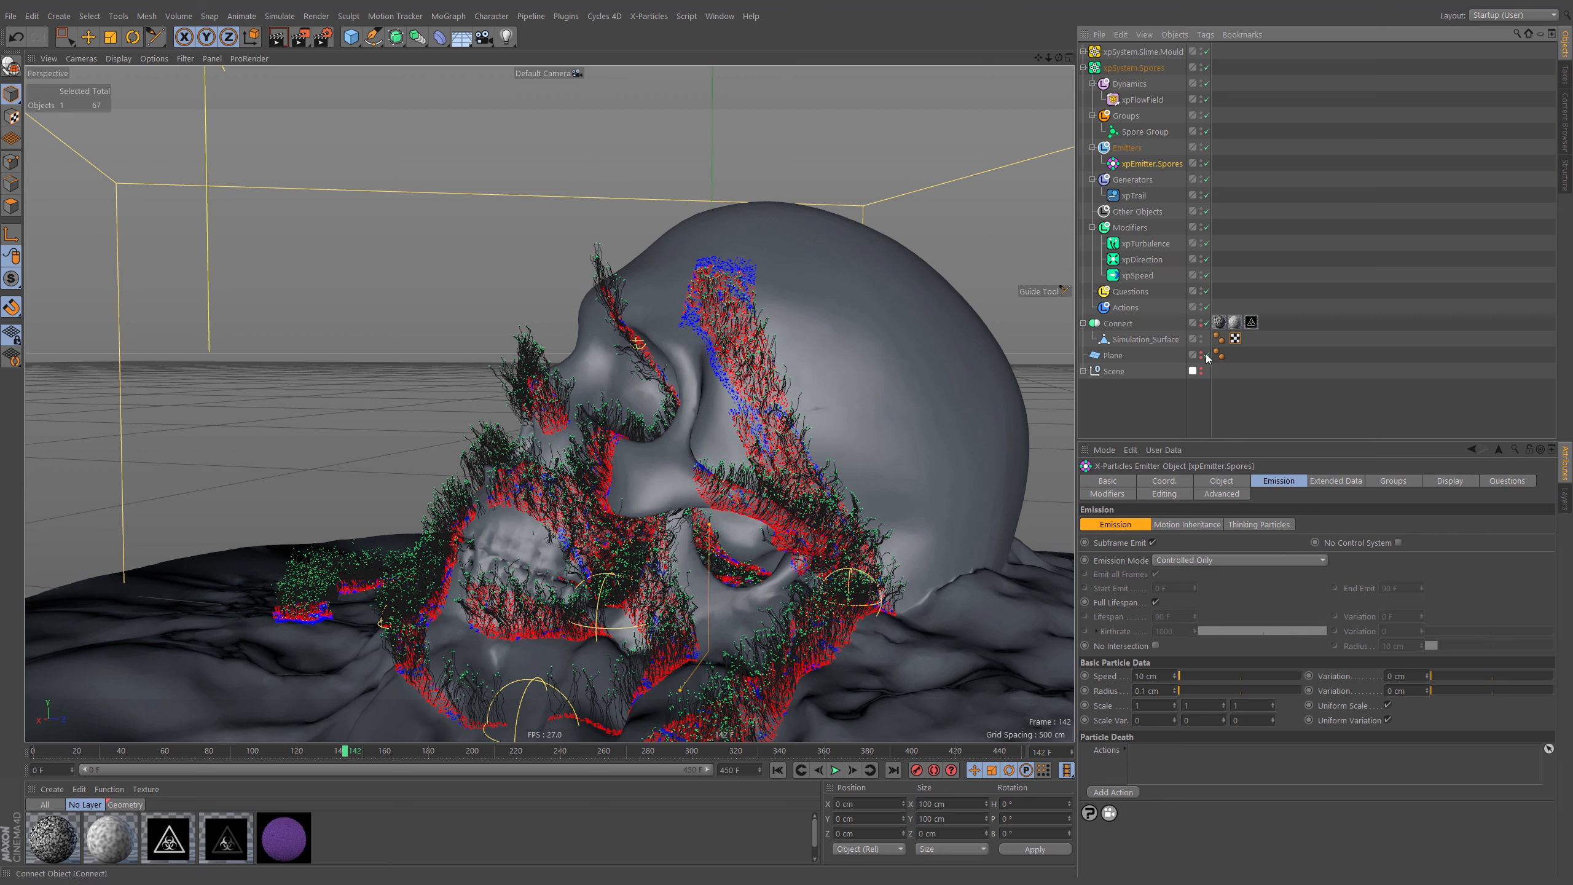
{"action": "left_click", "coordinate": [1508, 483]}
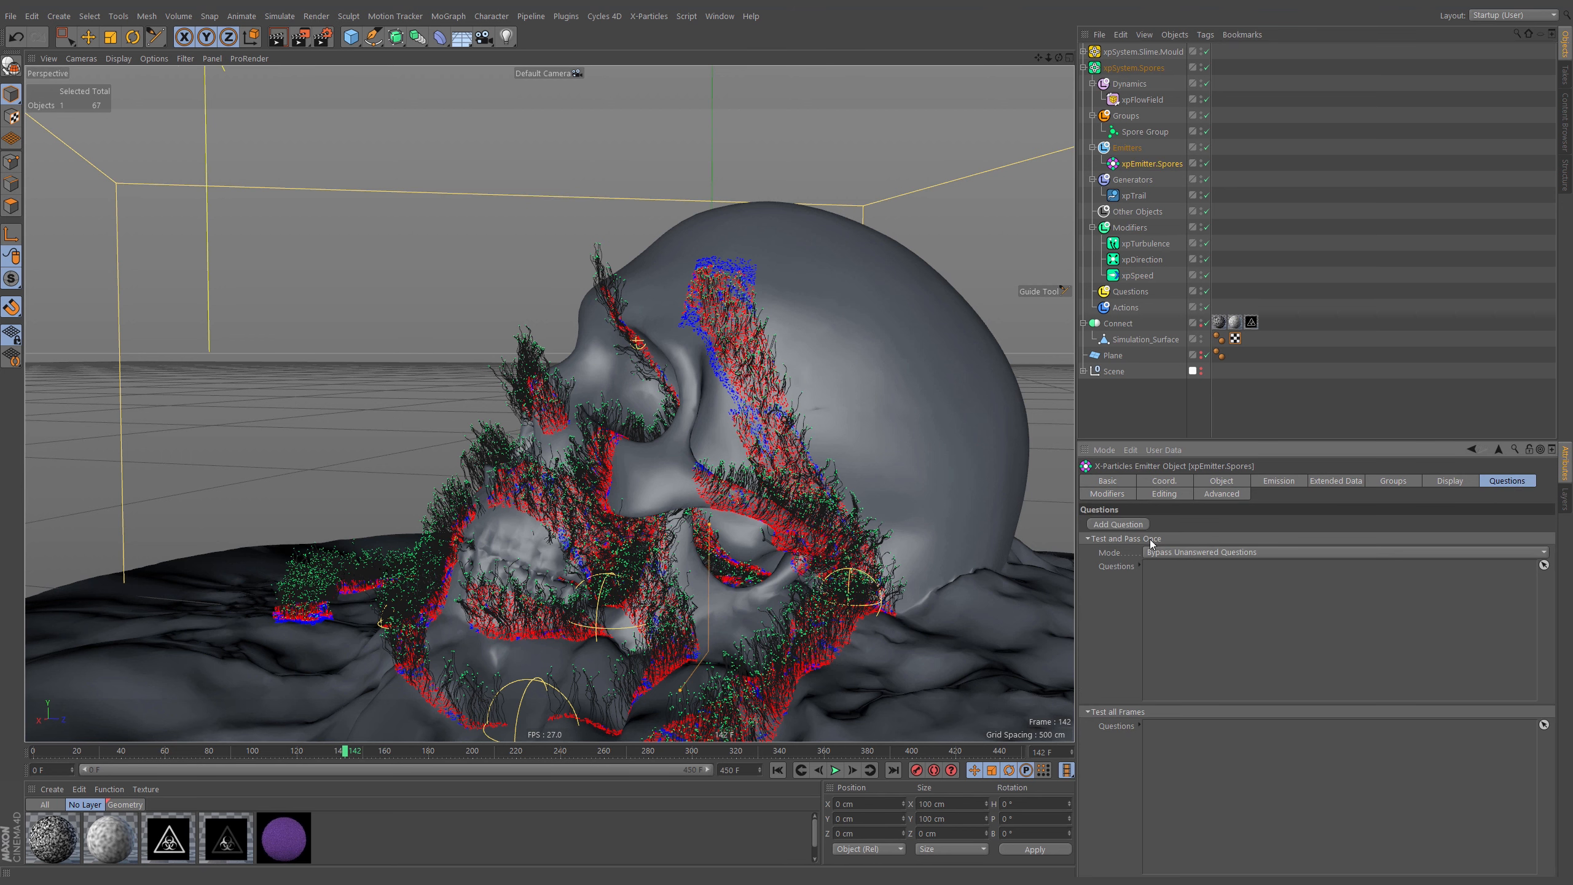
{"action": "left_click", "coordinate": [1118, 525]}
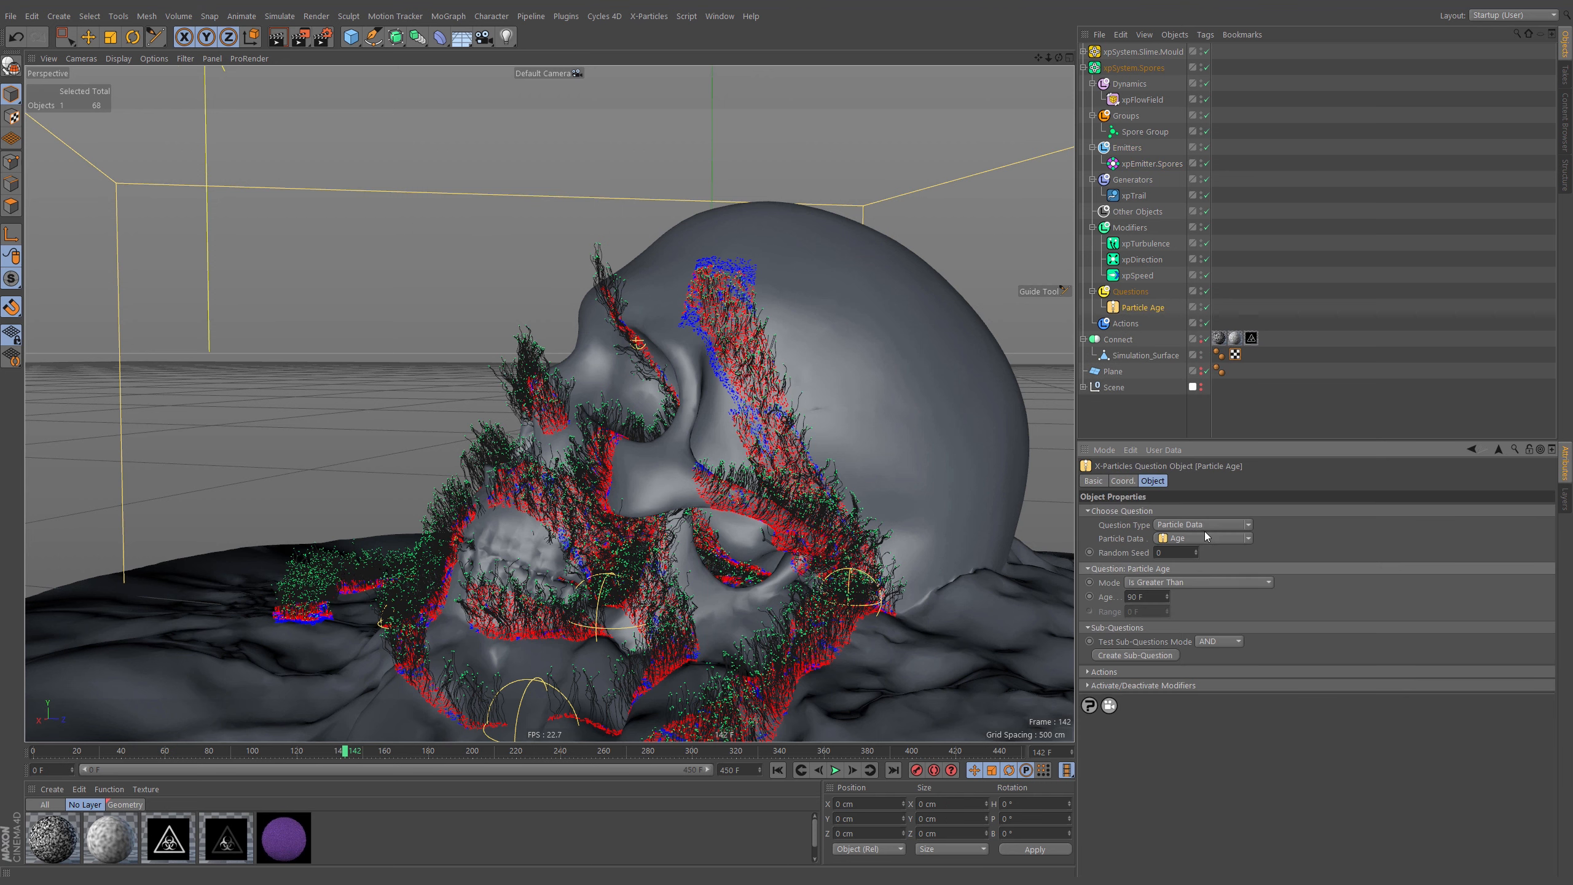
{"action": "left_click", "coordinate": [1247, 539]}
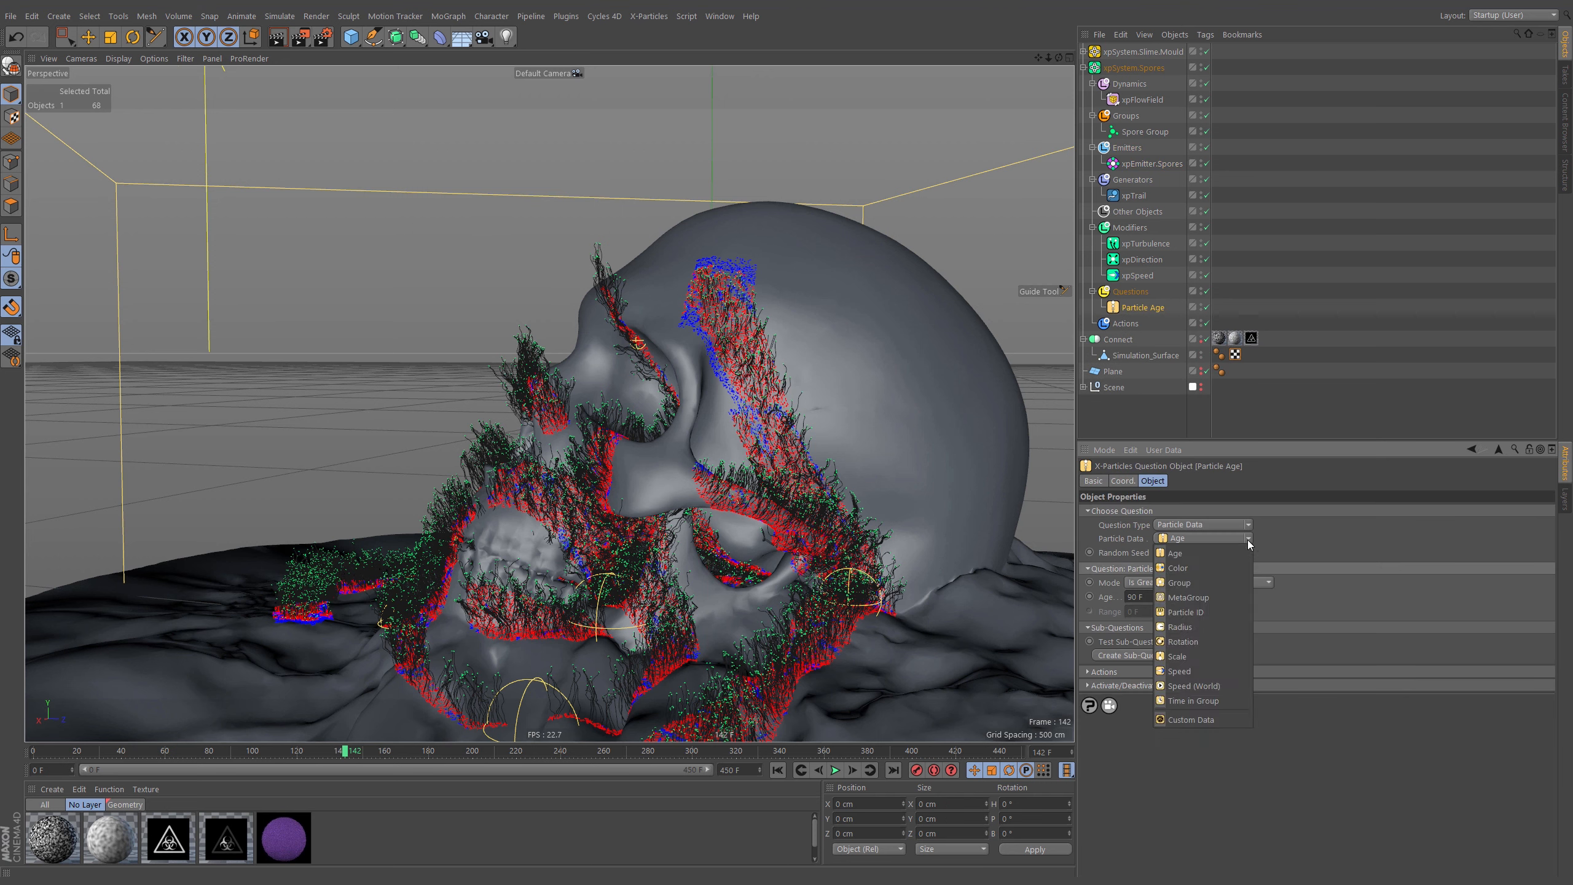
{"action": "left_click", "coordinate": [1210, 671]}
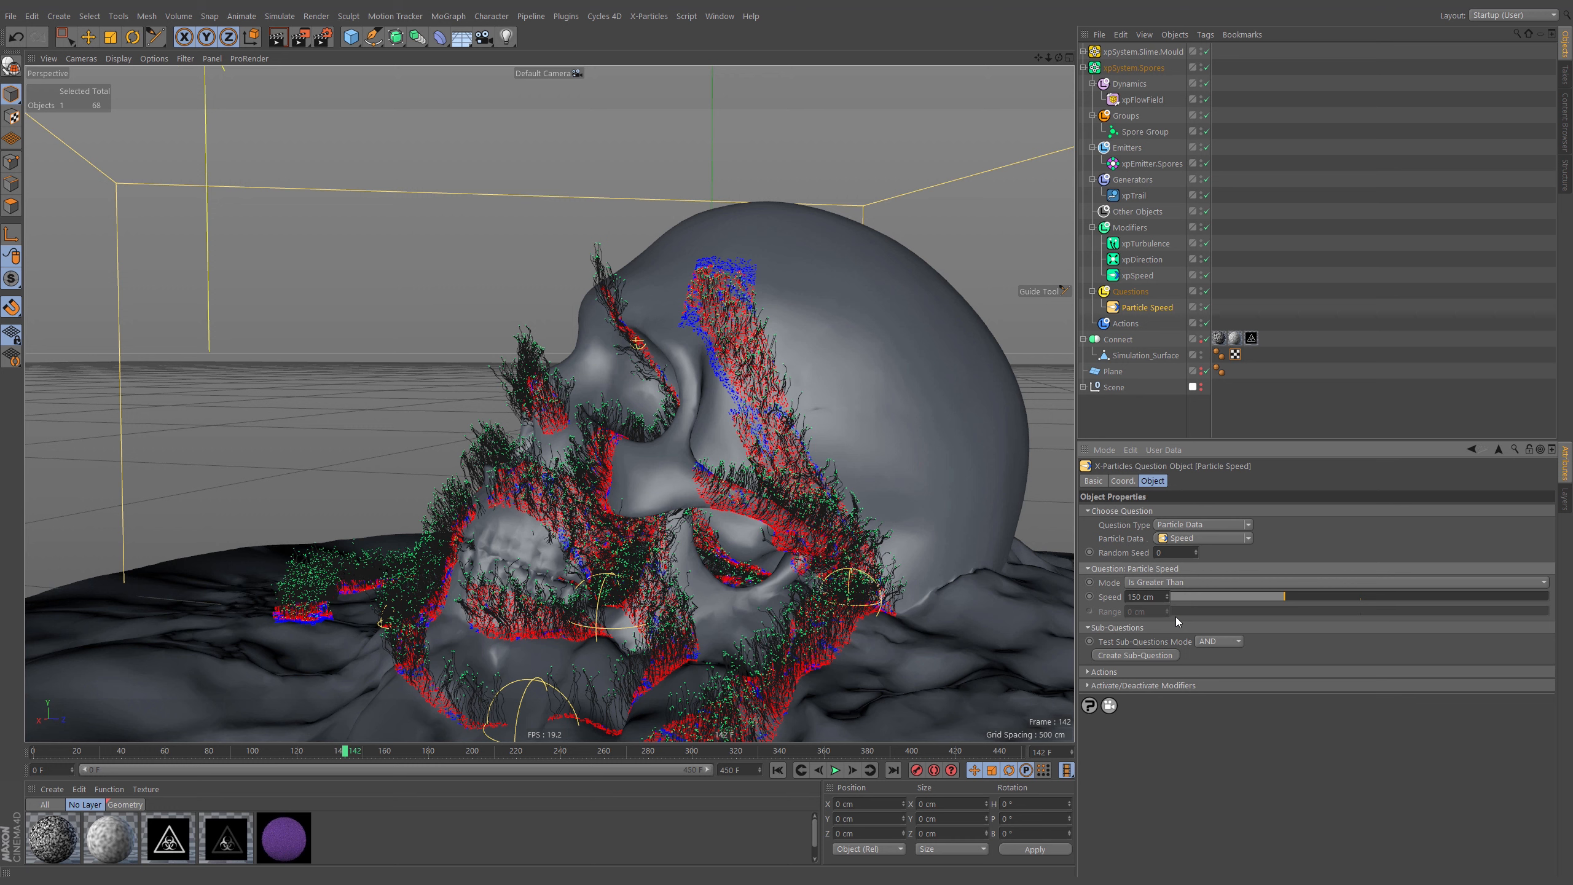
Set the Particle Speed question to Is Less Than 3 cm and return to the first frame
{"action": "left_click", "coordinate": [1160, 583]}
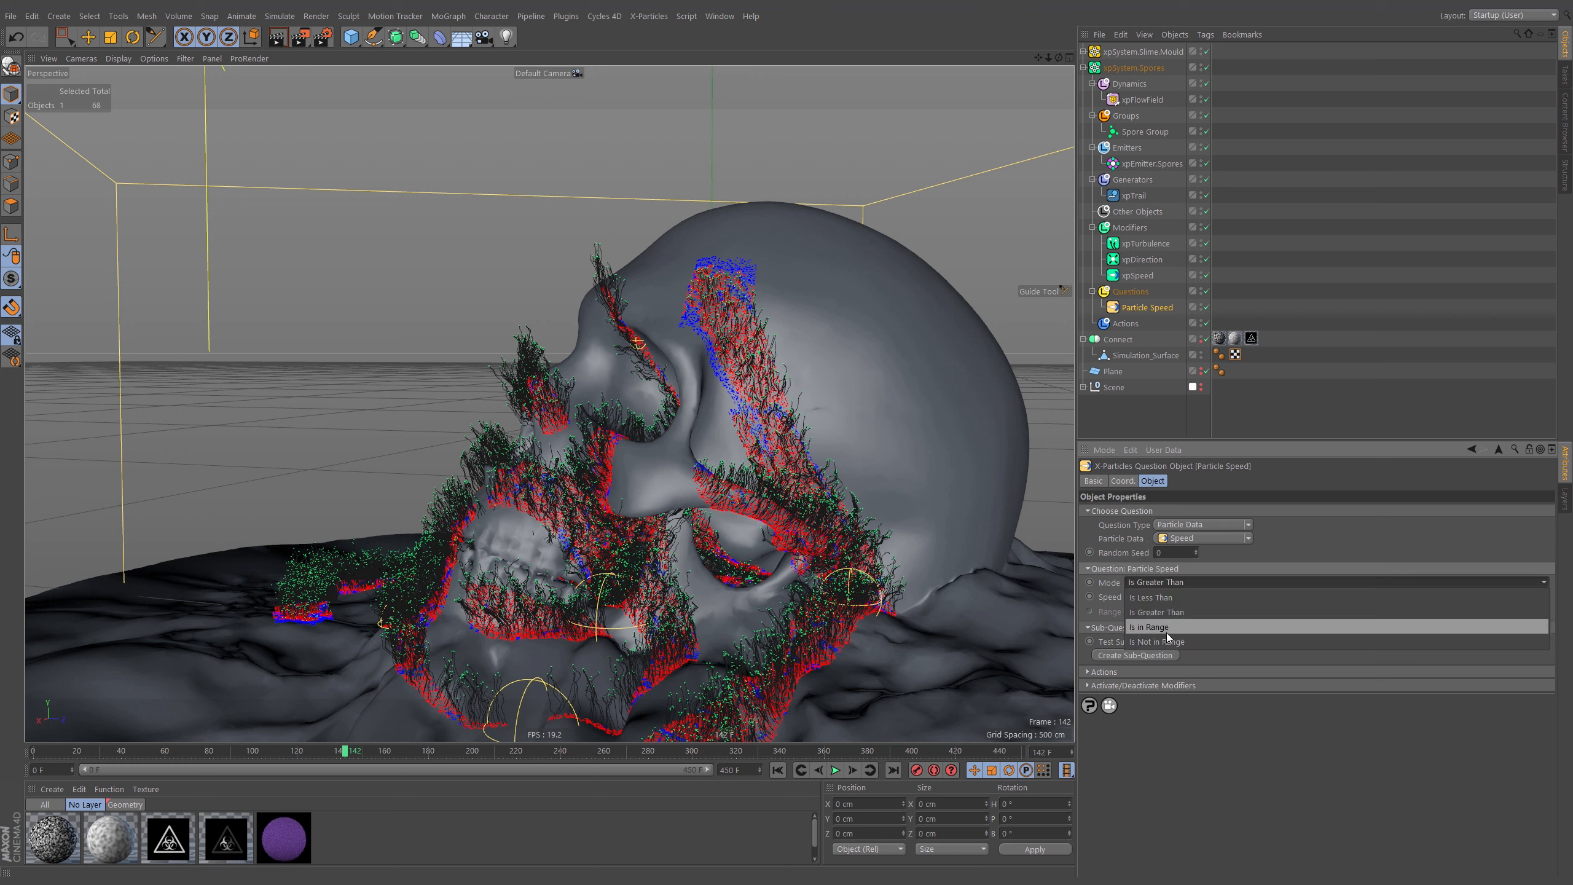
{"action": "left_click", "coordinate": [1158, 609]}
{"action": "left_click", "coordinate": [1143, 597]}
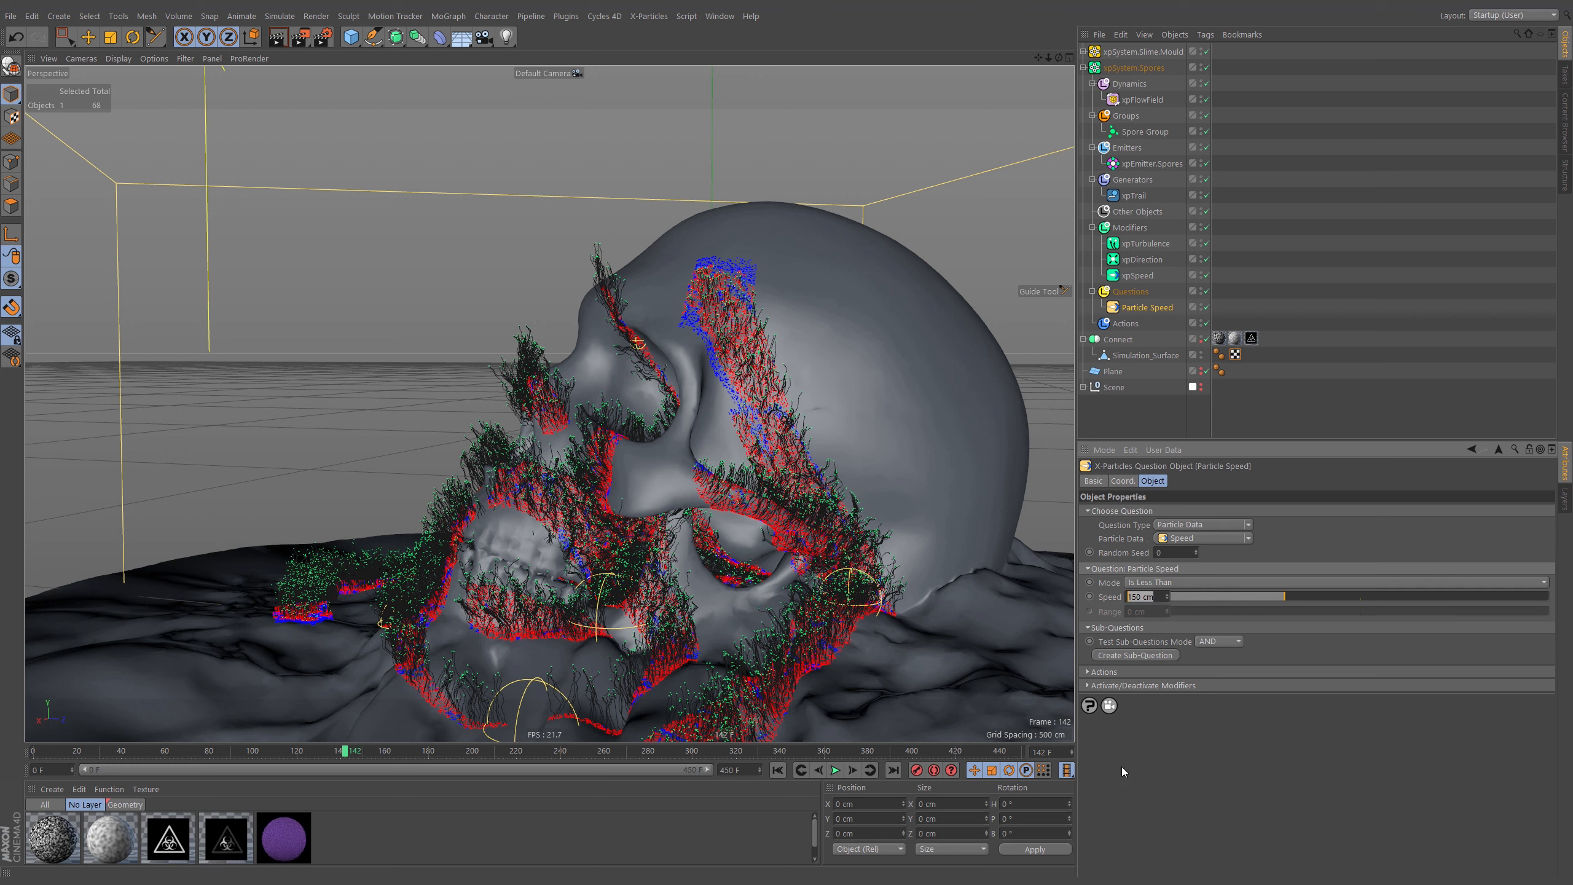
{"action": "type", "text": "3"}
{"action": "key", "text": "Return"}
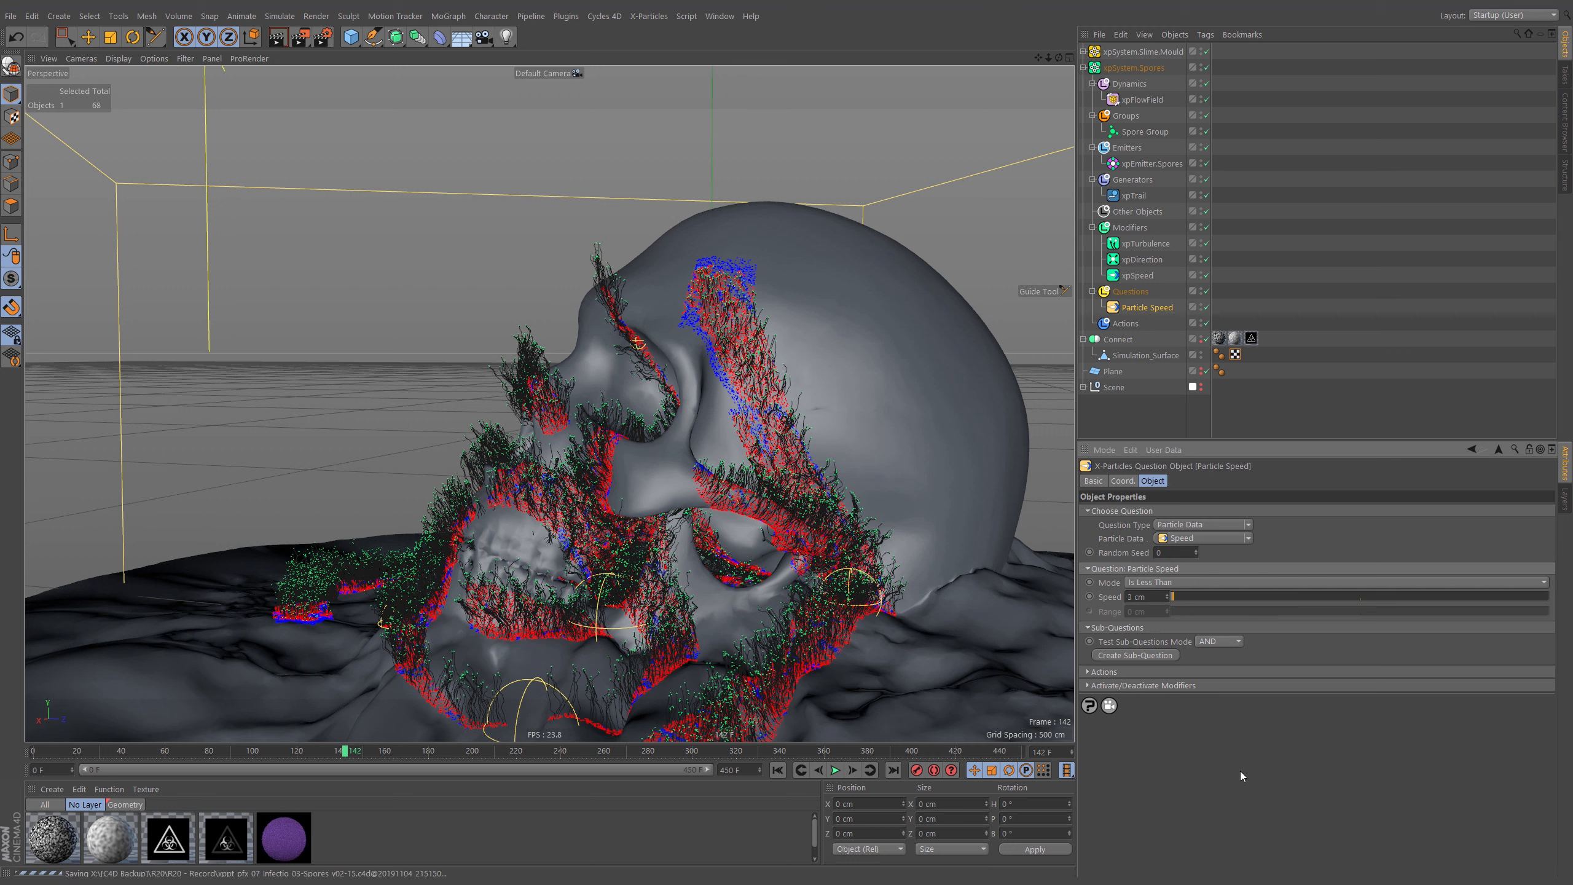
{"action": "left_click", "coordinate": [777, 769]}
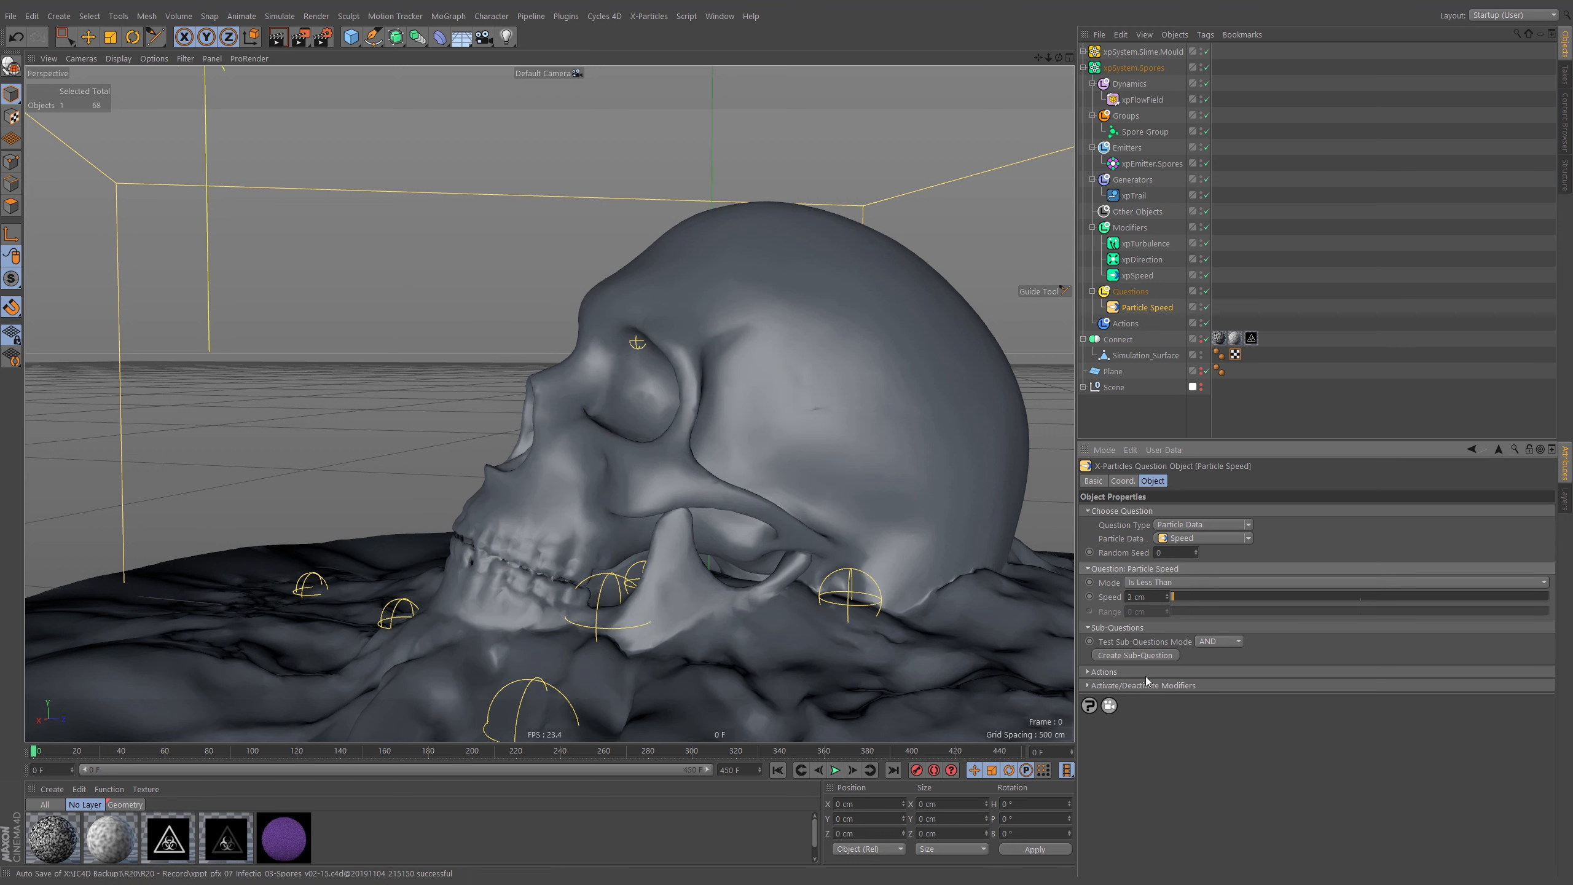
Add an action to the Particle Speed question that changes the particles' editor display to Box
{"action": "left_click", "coordinate": [1106, 672]}
{"action": "left_click", "coordinate": [1118, 745]}
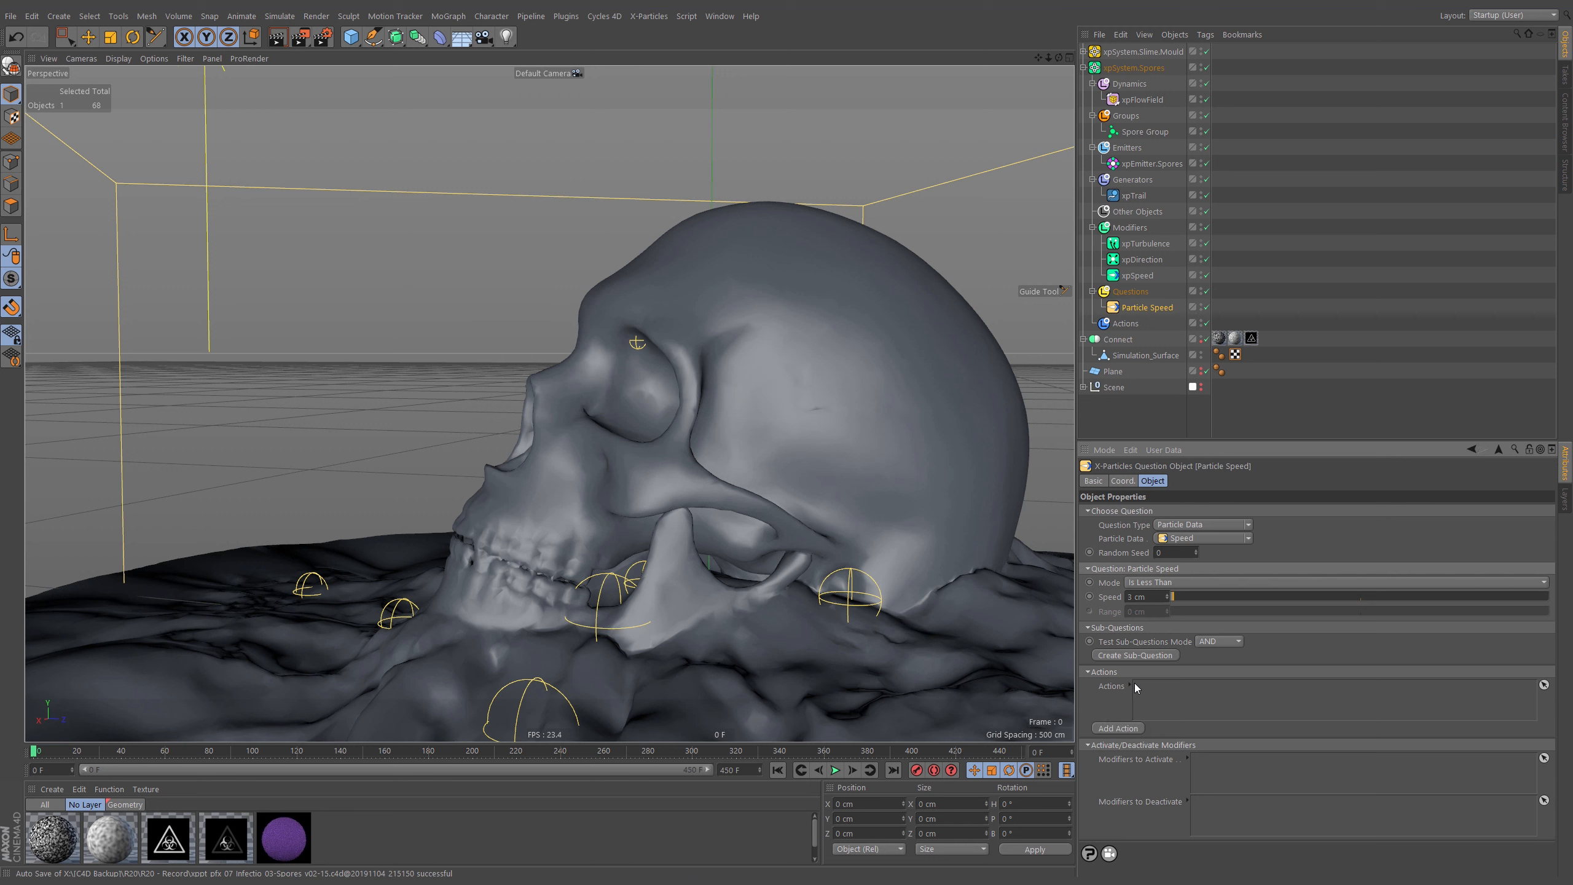
{"action": "left_click", "coordinate": [1115, 730]}
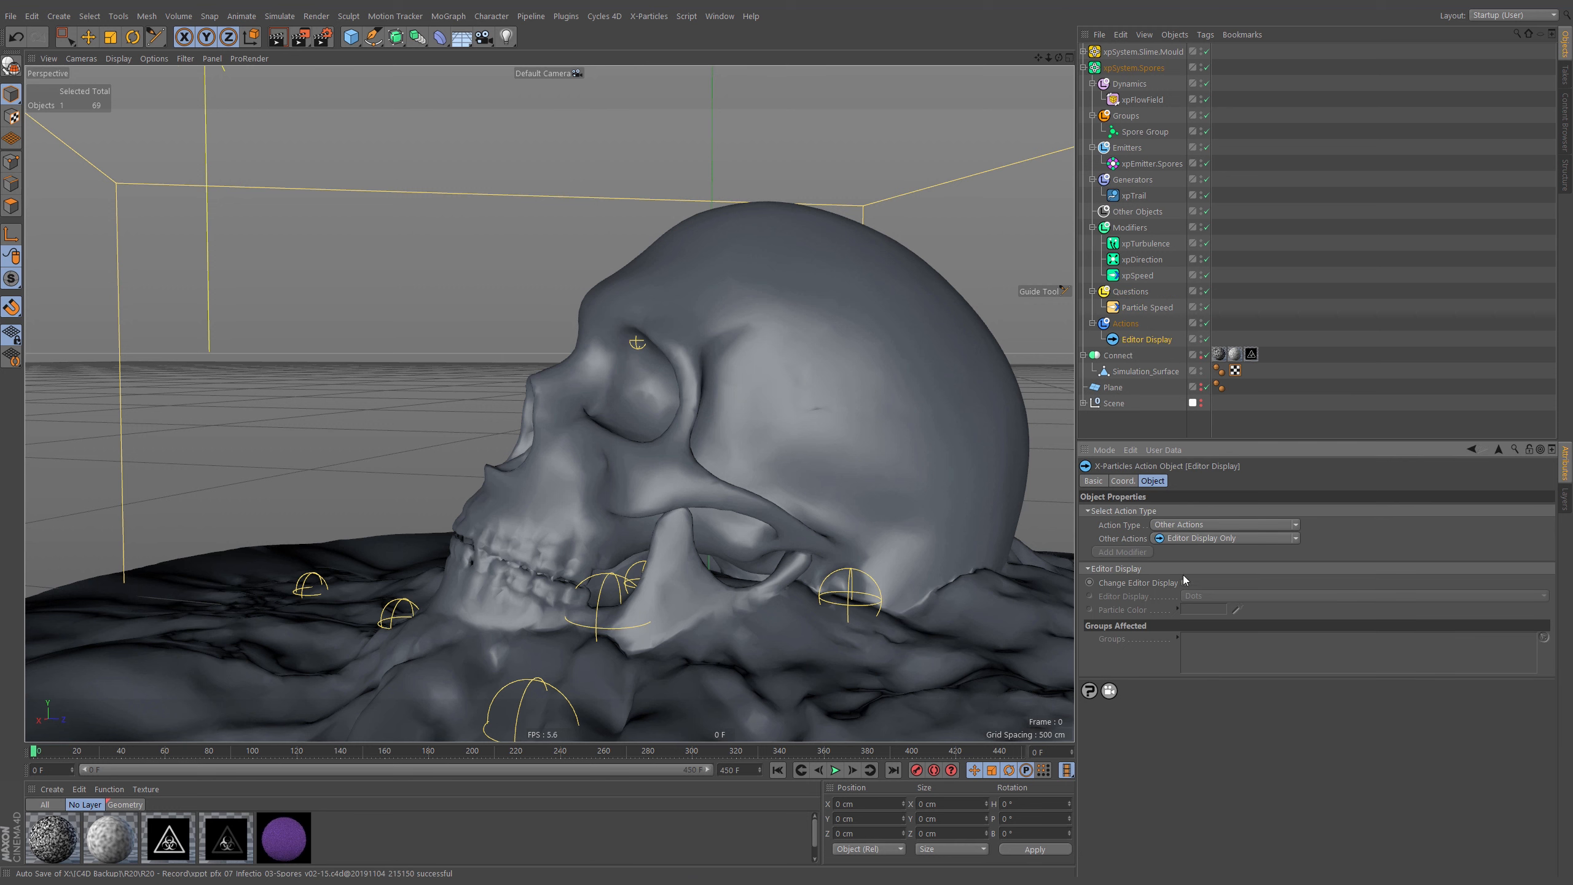
{"action": "left_click", "coordinate": [1185, 583]}
{"action": "left_click", "coordinate": [1212, 594]}
{"action": "left_click", "coordinate": [1233, 672]}
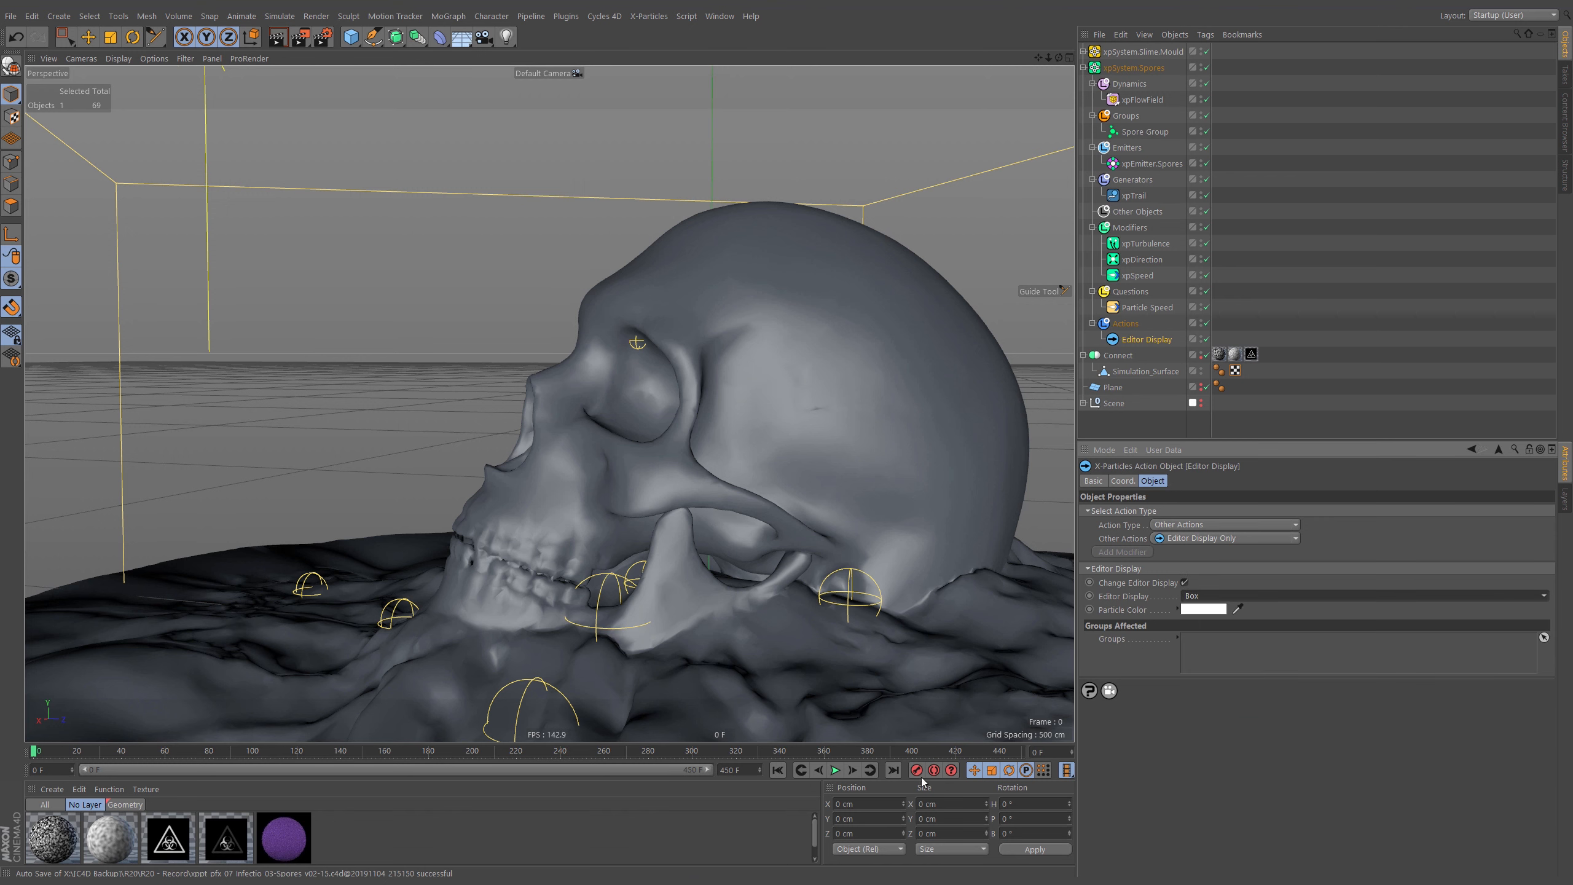
Play the simulation to about frame 129 and inspect the spores' display change up close around the nose
{"action": "left_click", "coordinate": [835, 769]}
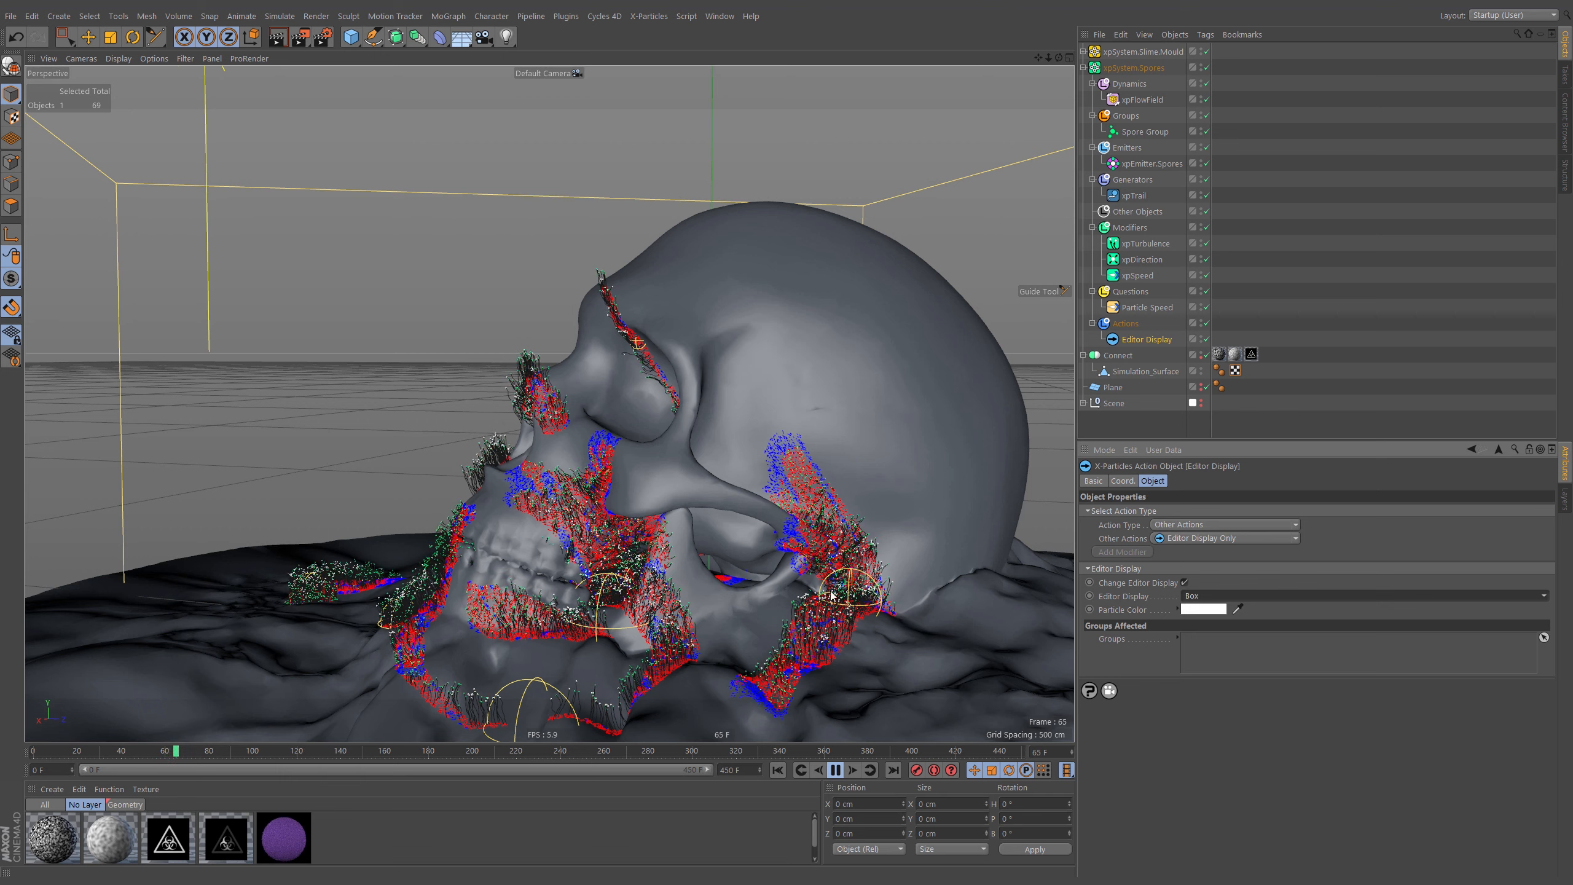
{"action": "left_click", "coordinate": [835, 770]}
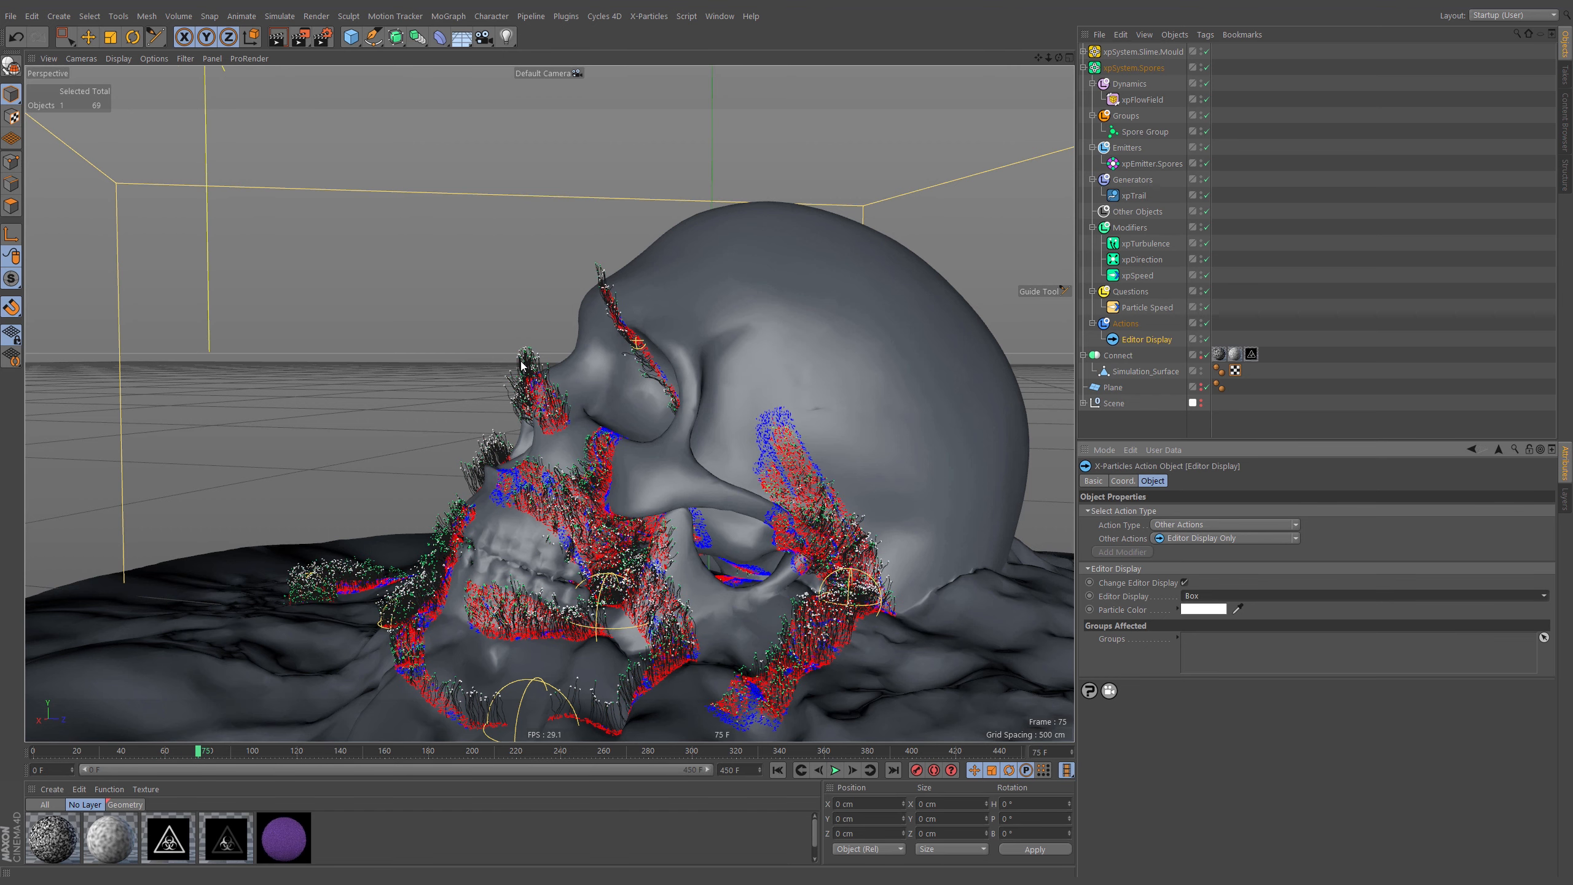
{"action": "right_click_drag", "start_coordinate": [521, 362], "coordinate": [867, 375], "text": "alt"}
{"action": "left_click_drag", "start_coordinate": [775, 607], "coordinate": [784, 596], "text": "alt"}
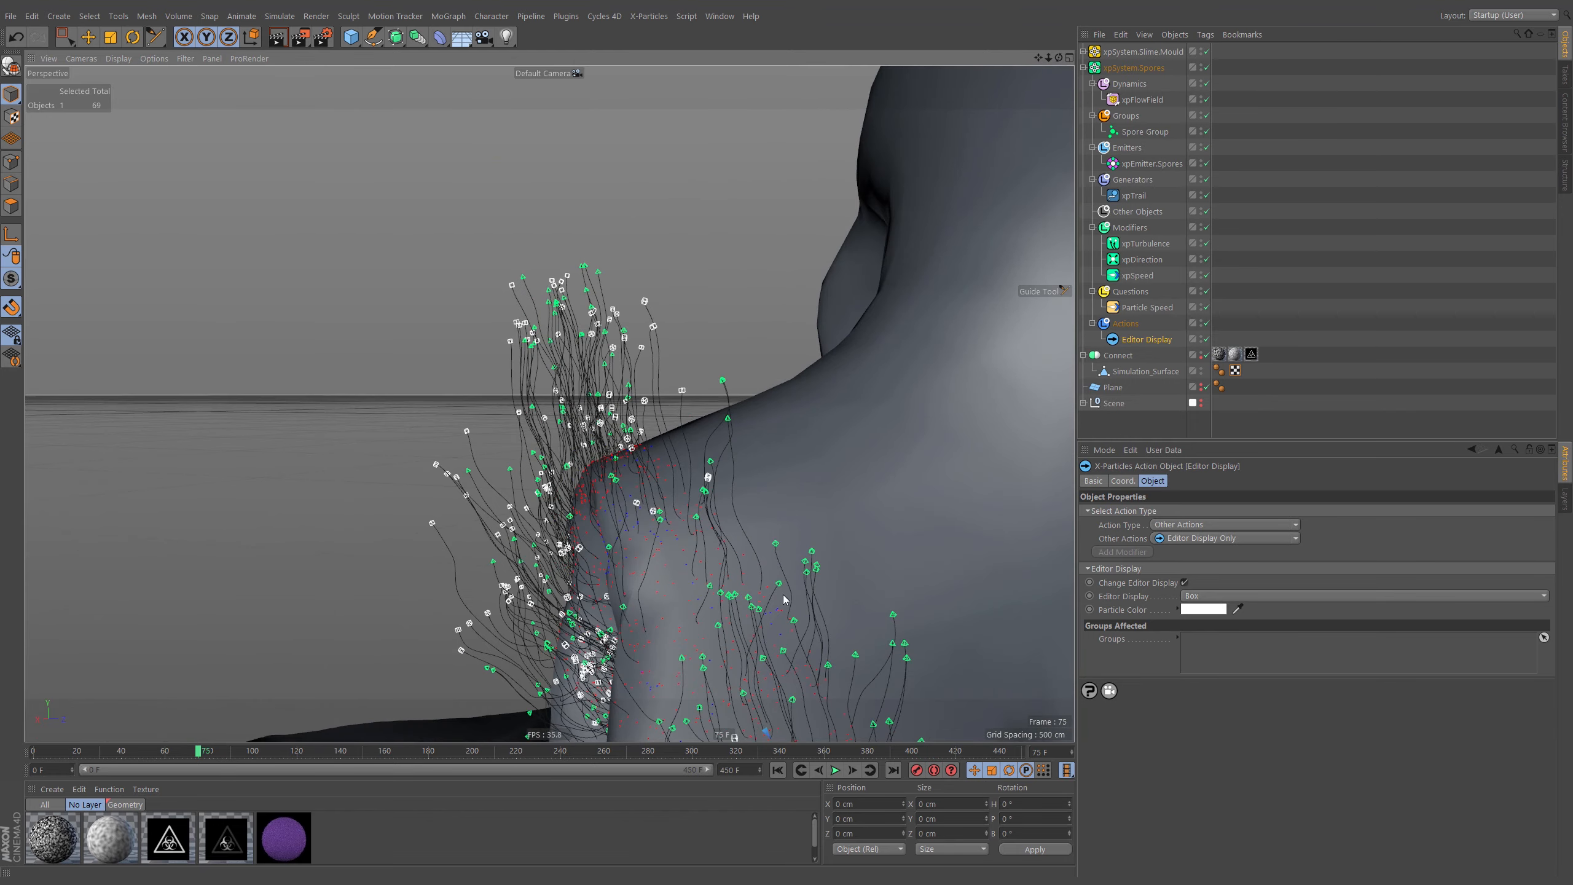
{"action": "left_click", "coordinate": [837, 769]}
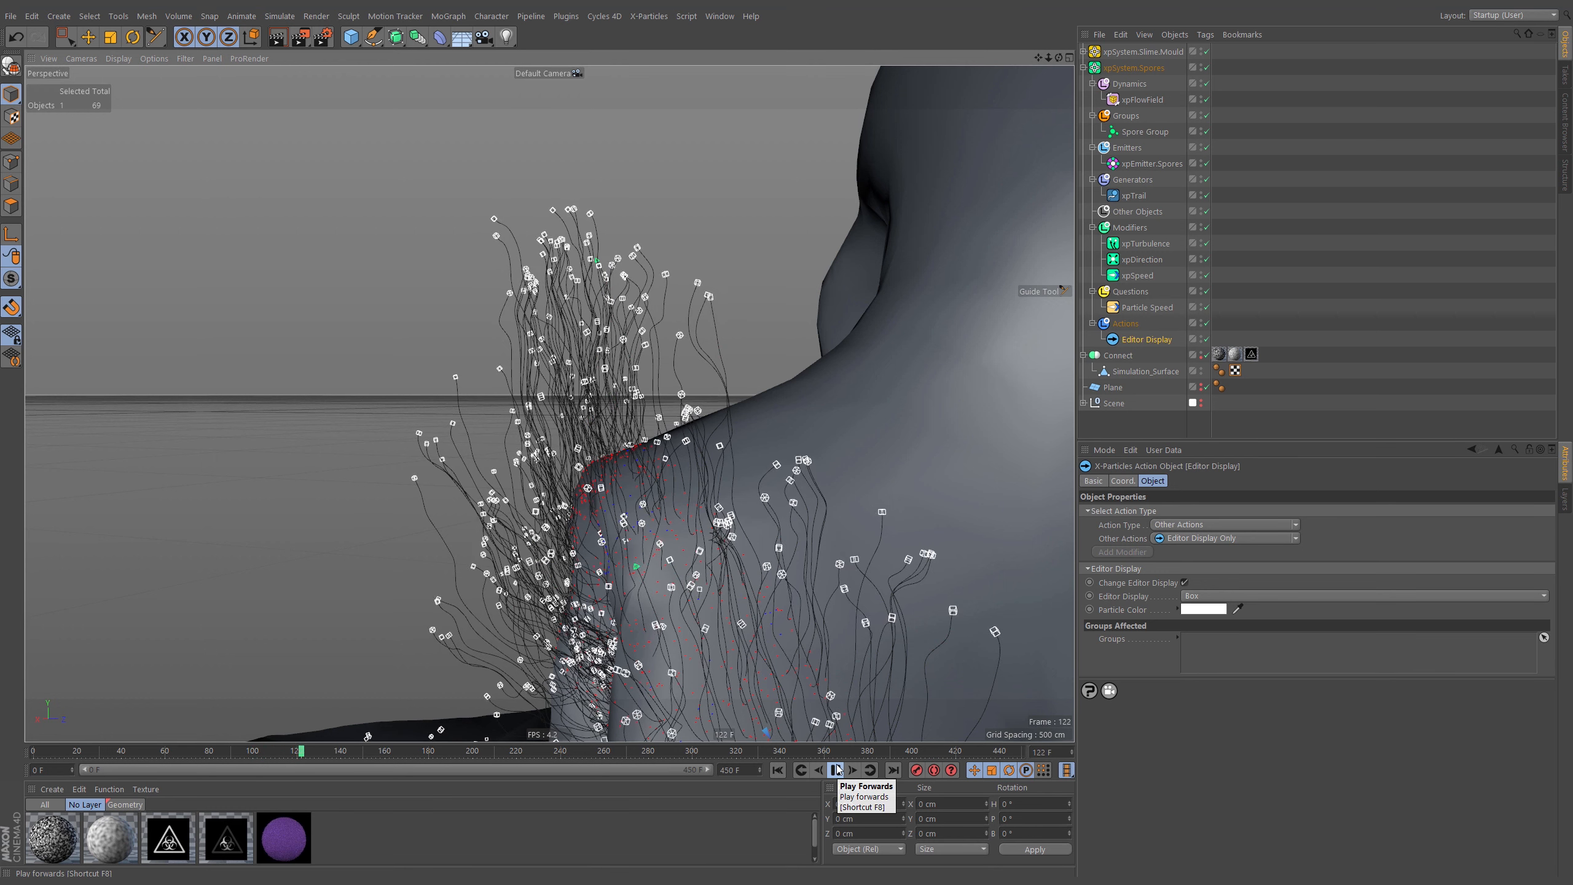
{"action": "left_click", "coordinate": [837, 771]}
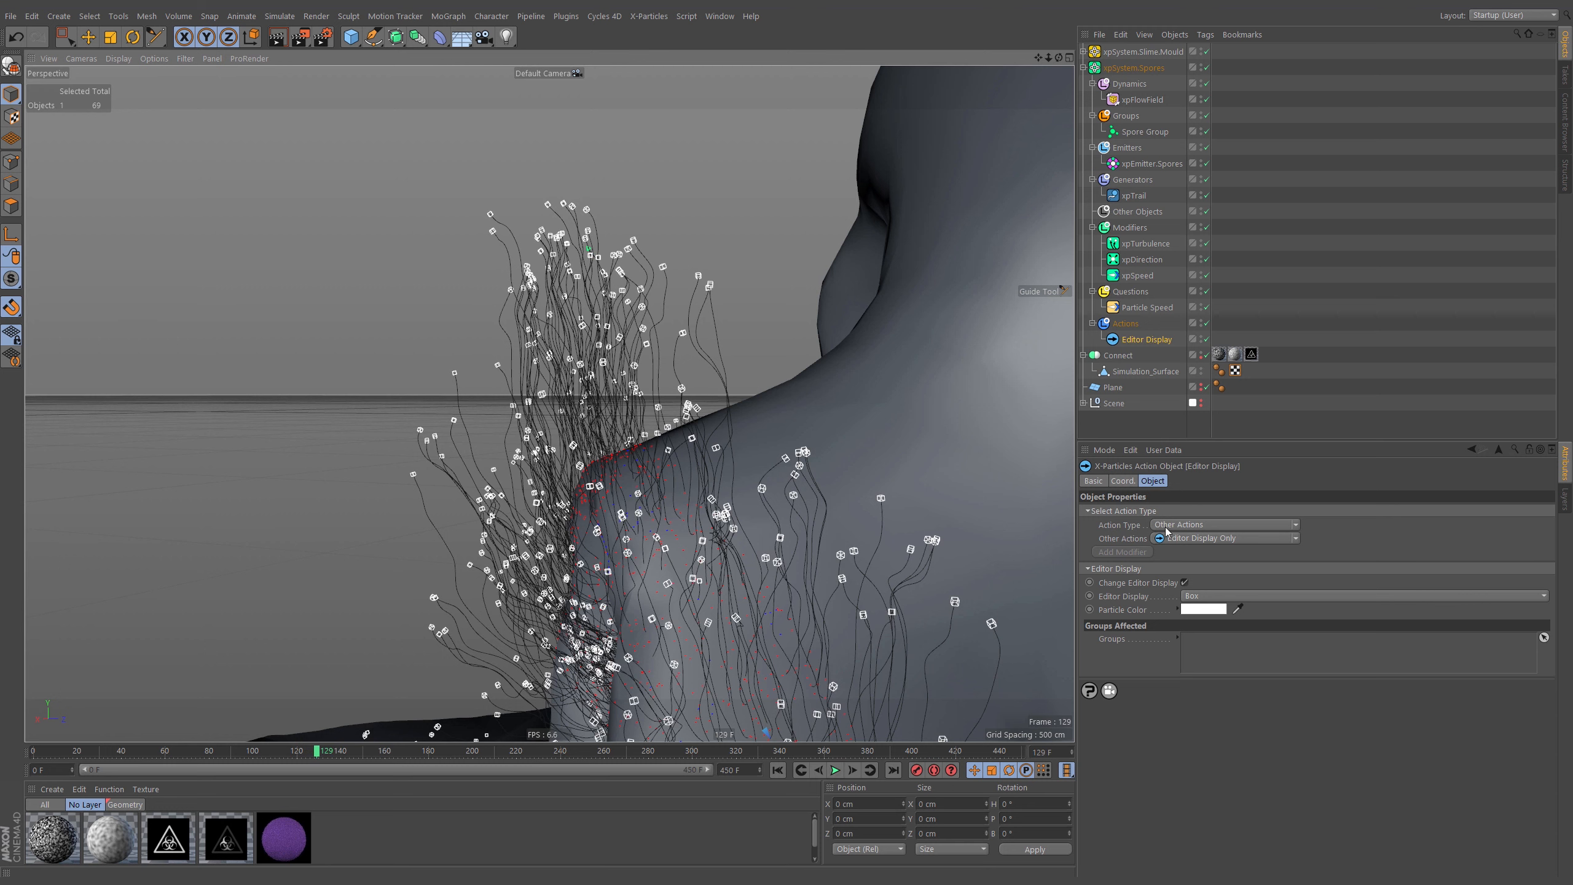
Change the Editor Display action to the direct action Freeze Particles and enable Set Speed to Zero
{"action": "left_click", "coordinate": [1296, 539]}
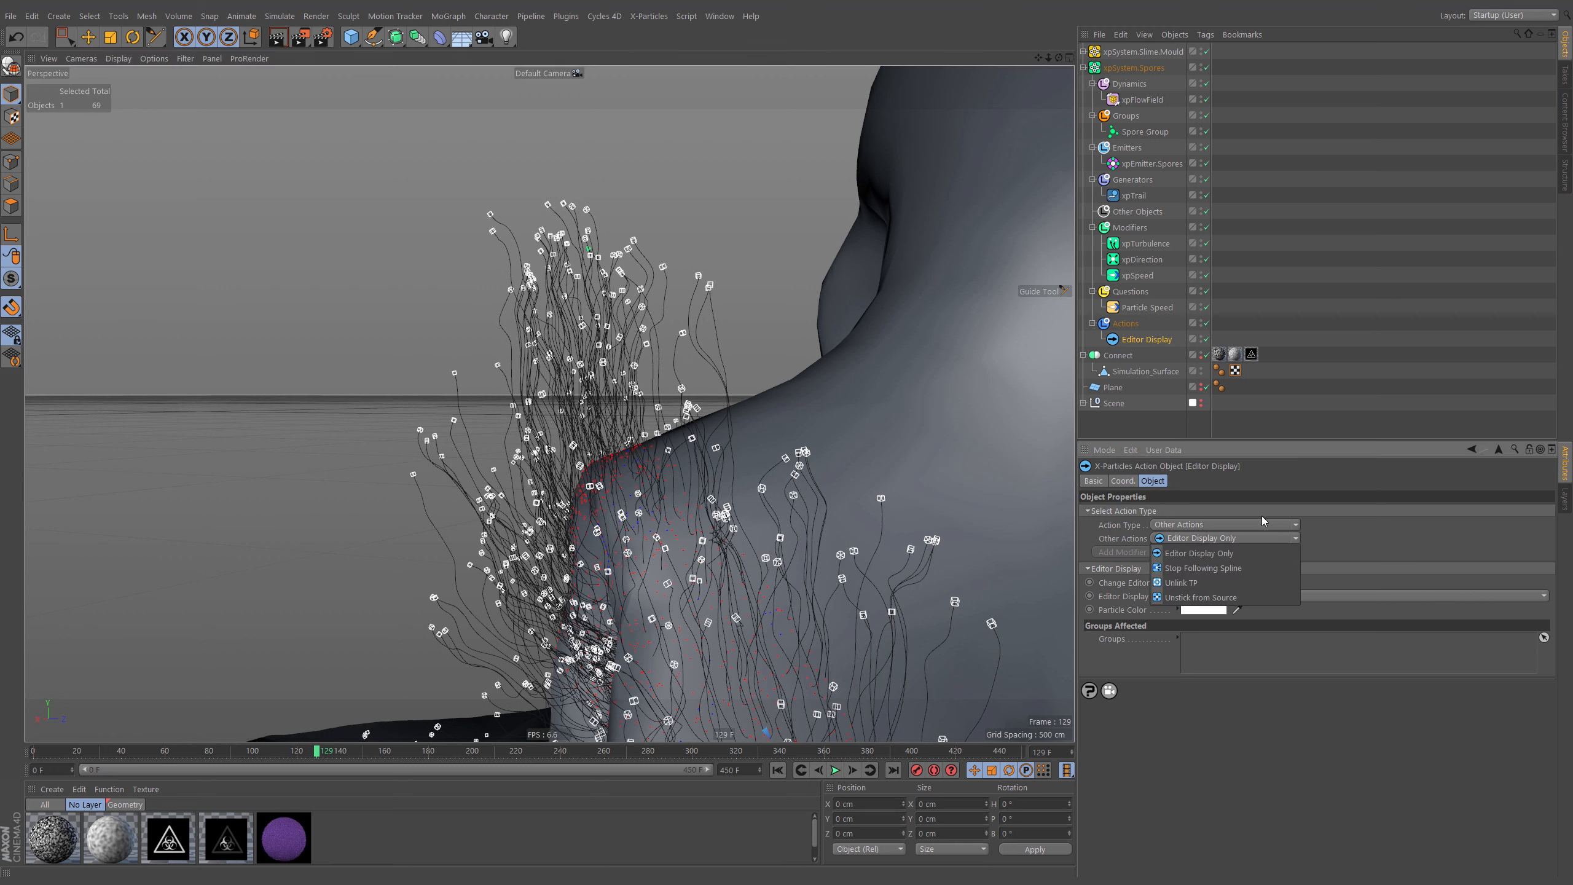
{"action": "left_click", "coordinate": [1213, 524]}
{"action": "left_click", "coordinate": [1212, 524]}
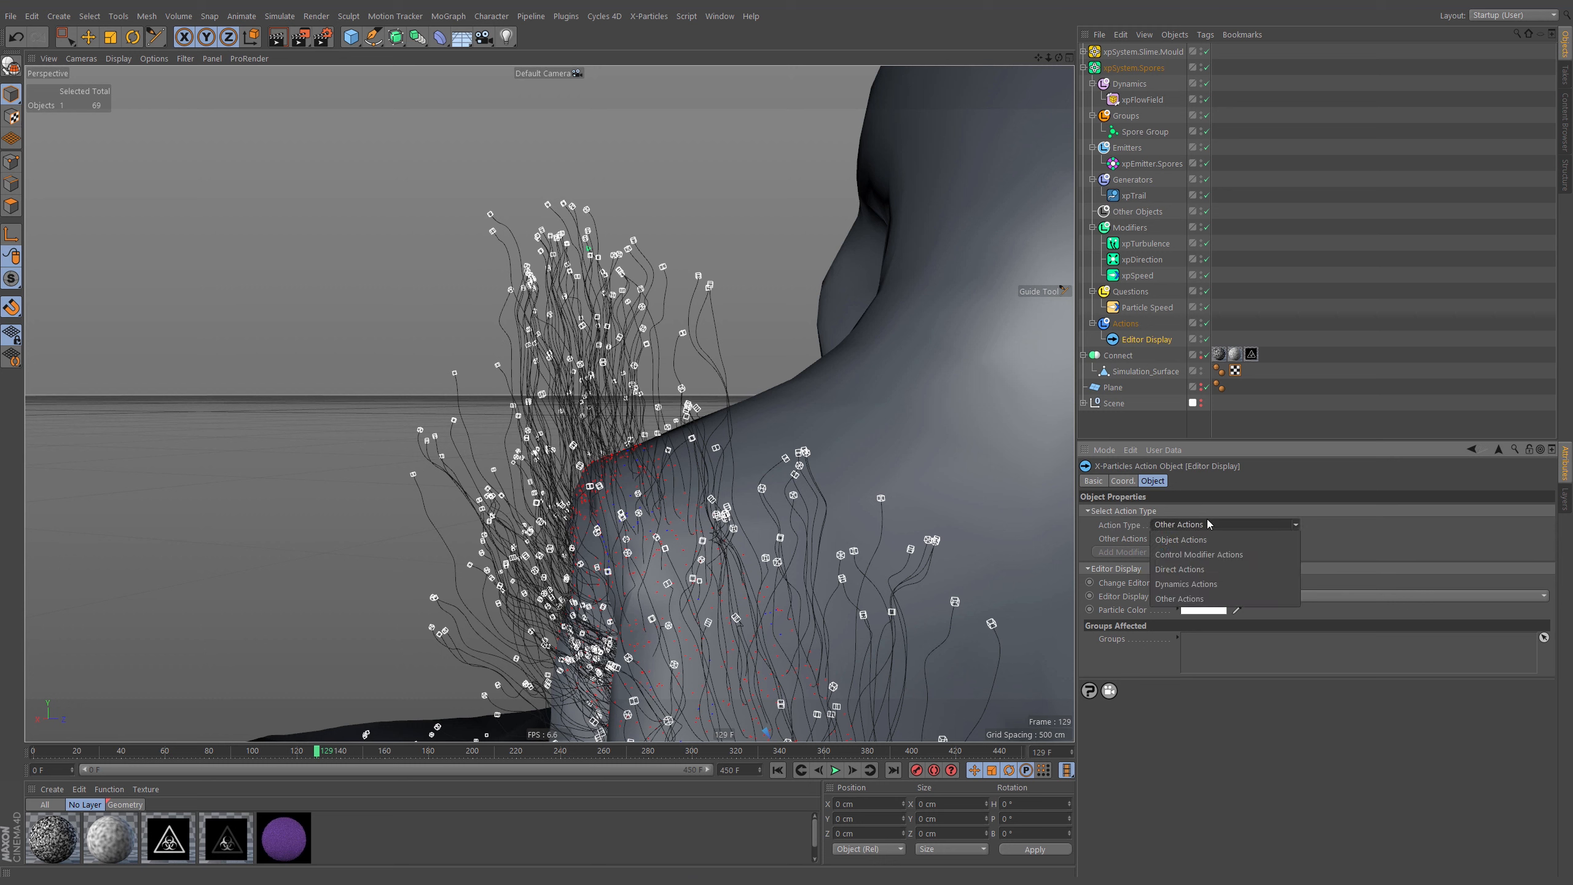
{"action": "left_click", "coordinate": [1212, 568]}
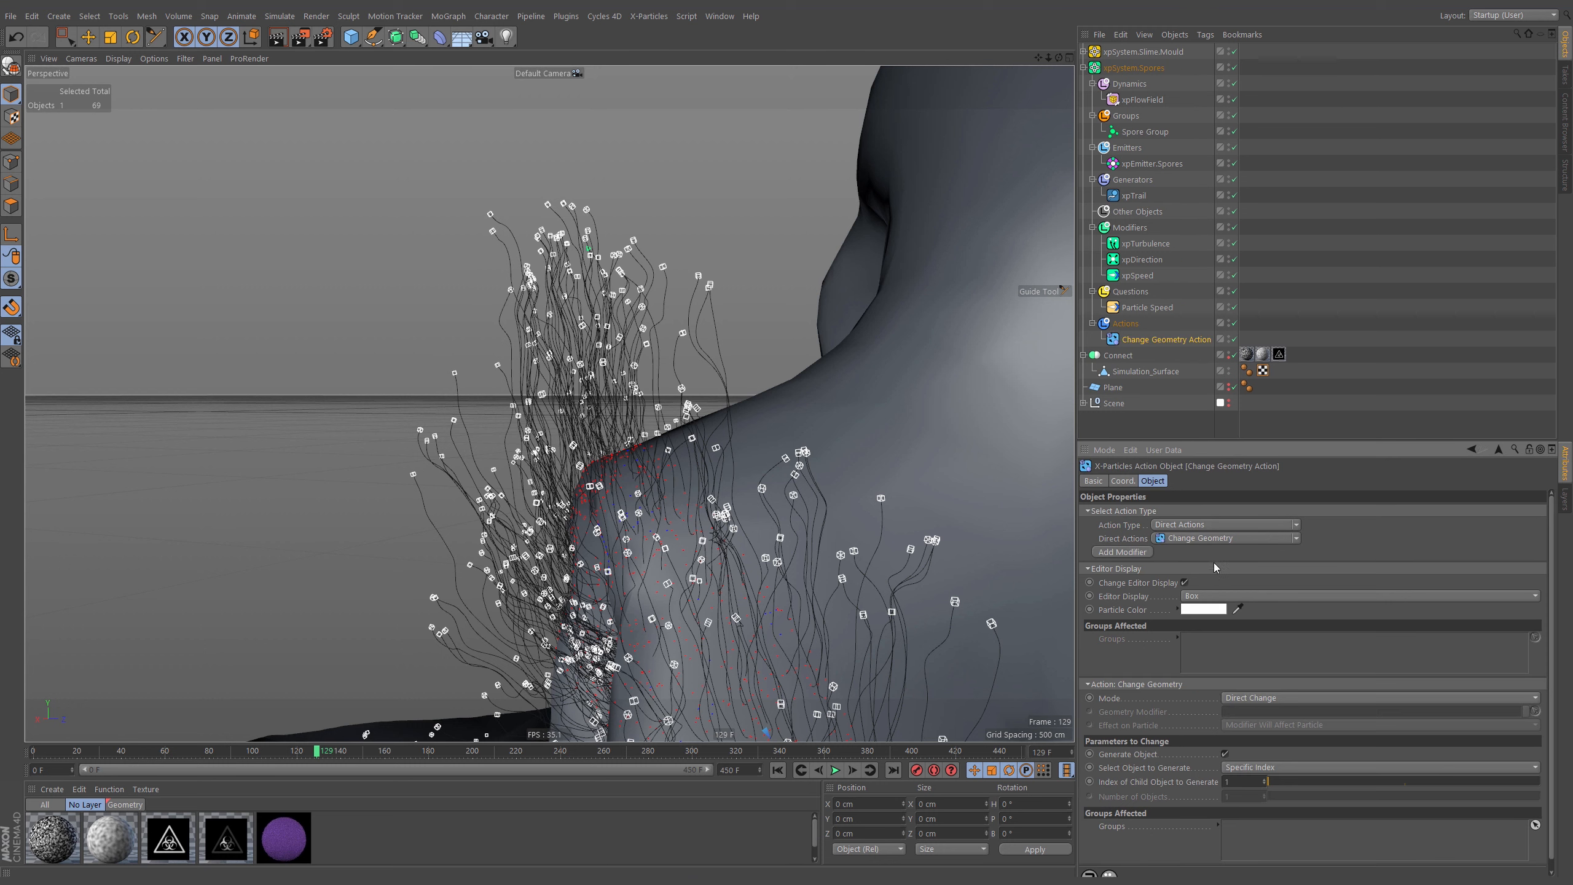
{"action": "left_click", "coordinate": [1295, 538]}
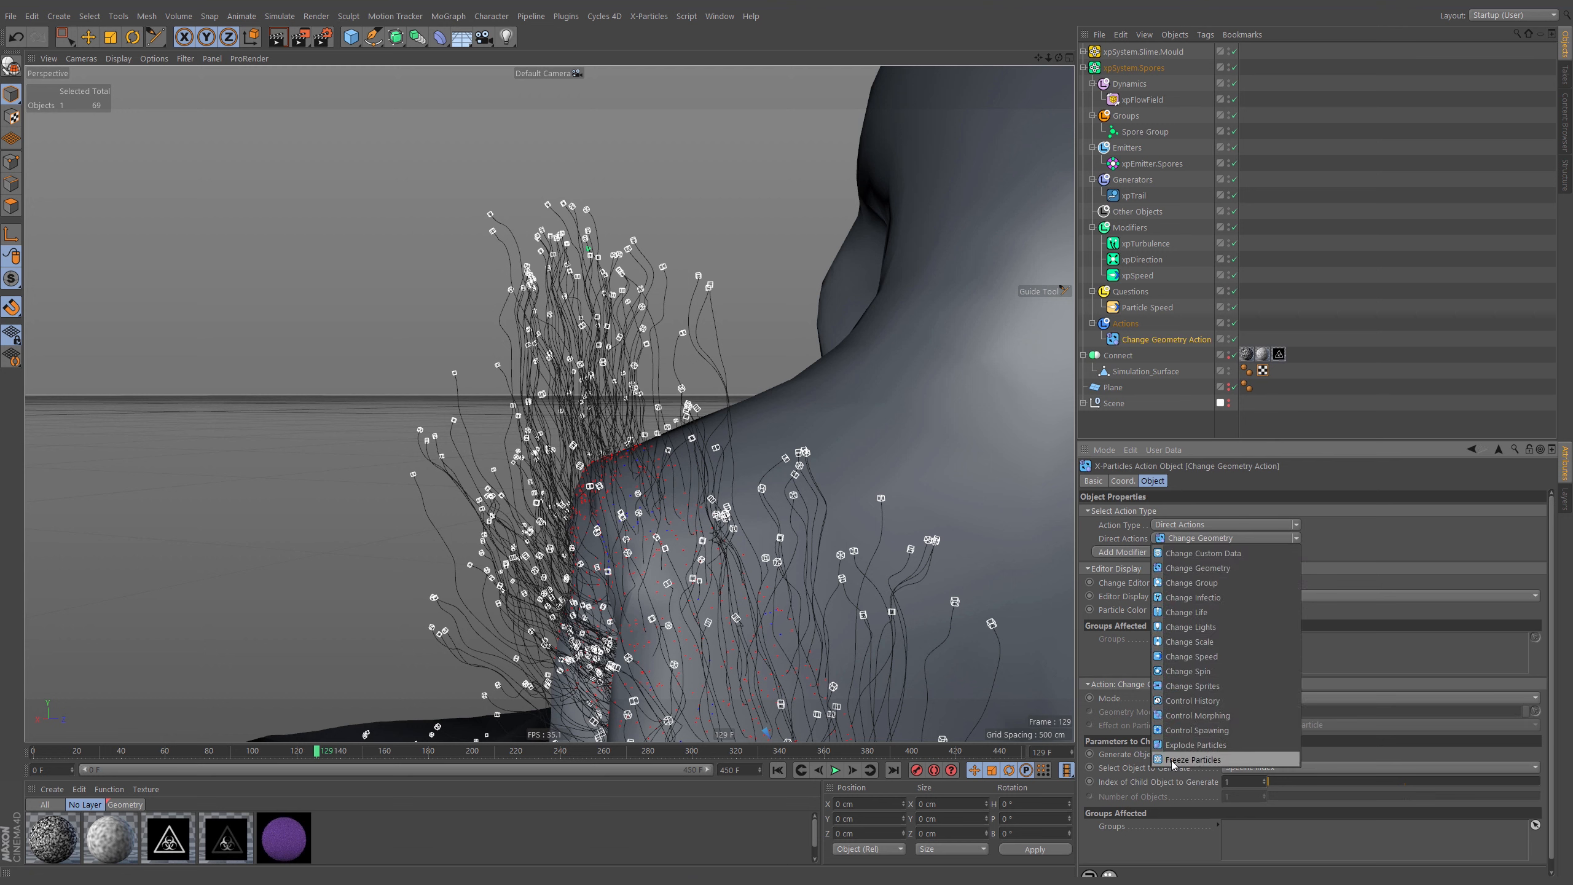
{"action": "left_click", "coordinate": [1226, 760]}
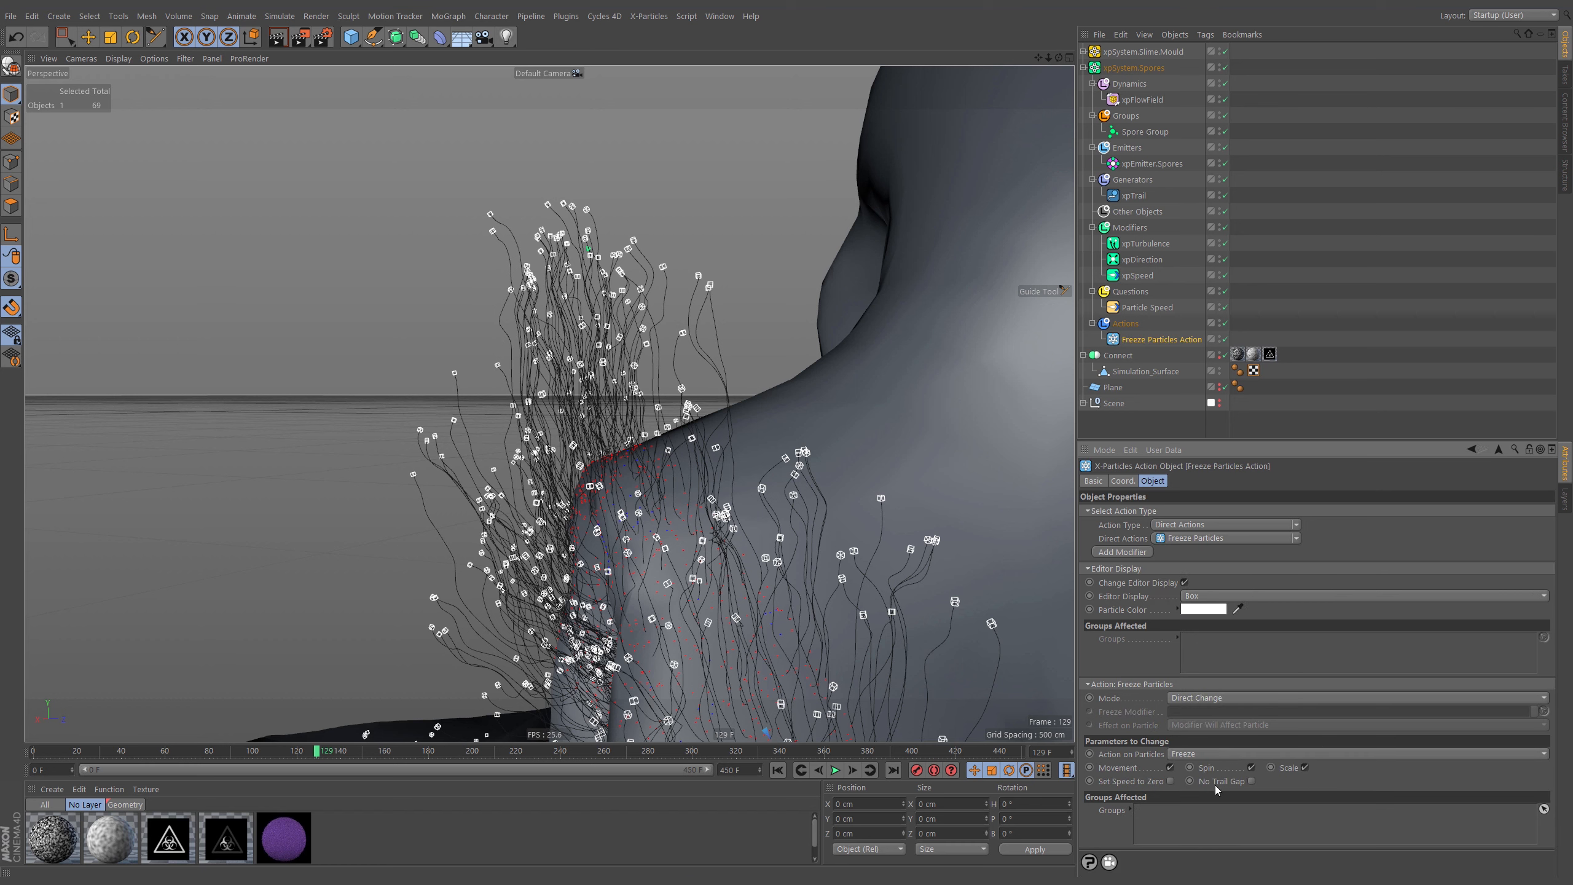
{"action": "left_click", "coordinate": [1171, 781]}
Replay the simulation from the start to about frame 140, inspect the spores across the skull and the Particle Speed question, and return to frame 0
{"action": "left_click", "coordinate": [778, 769]}
{"action": "left_click", "coordinate": [836, 770]}
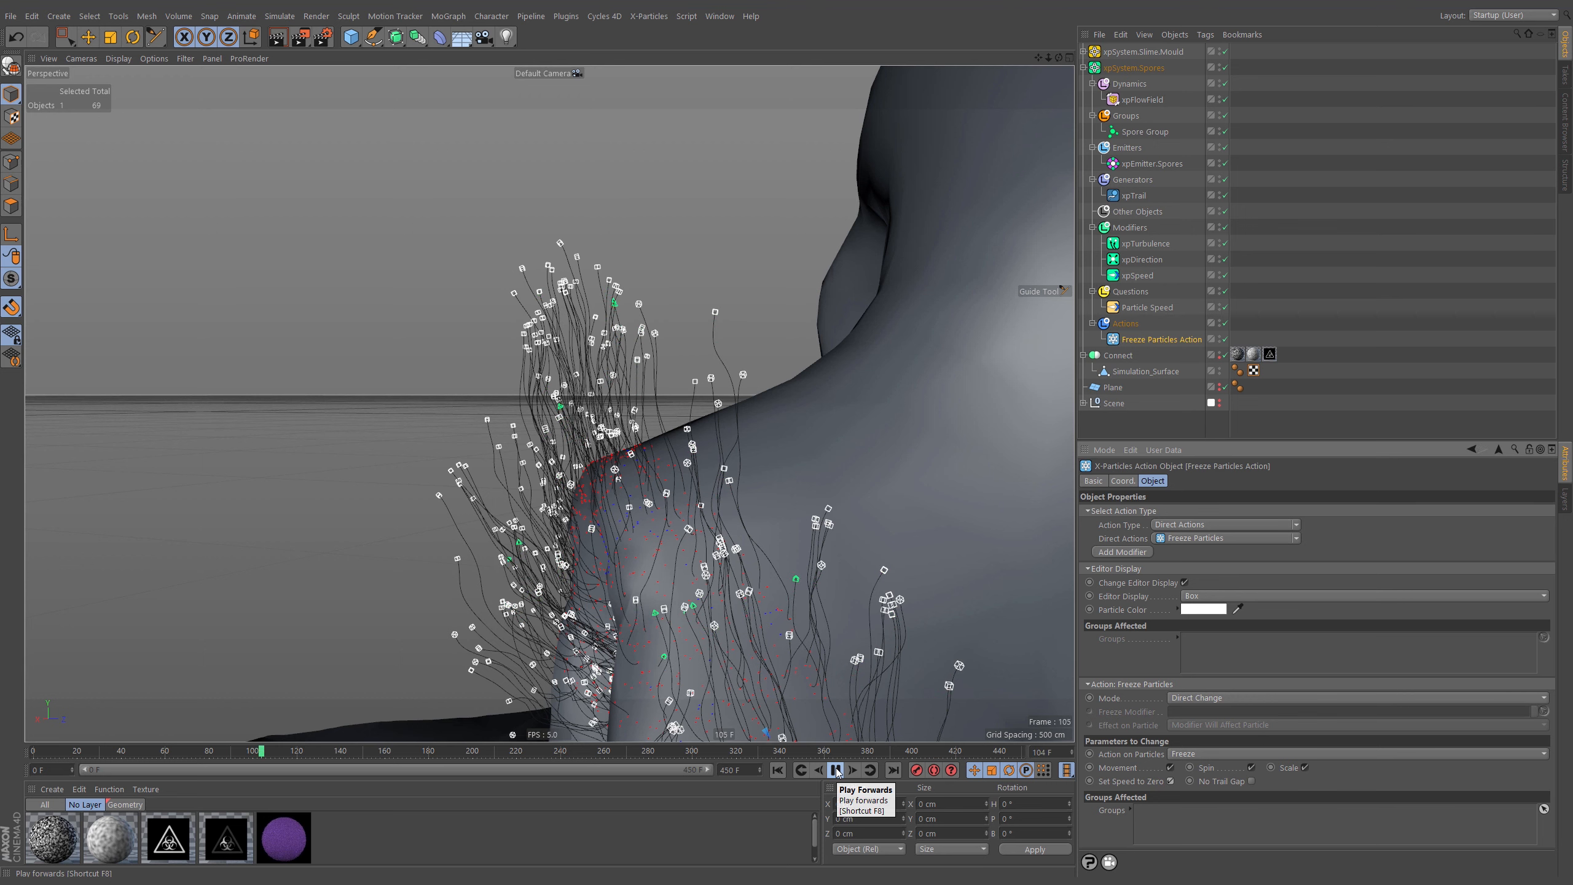
{"action": "right_click_drag", "start_coordinate": [821, 492], "coordinate": [638, 693], "text": "alt"}
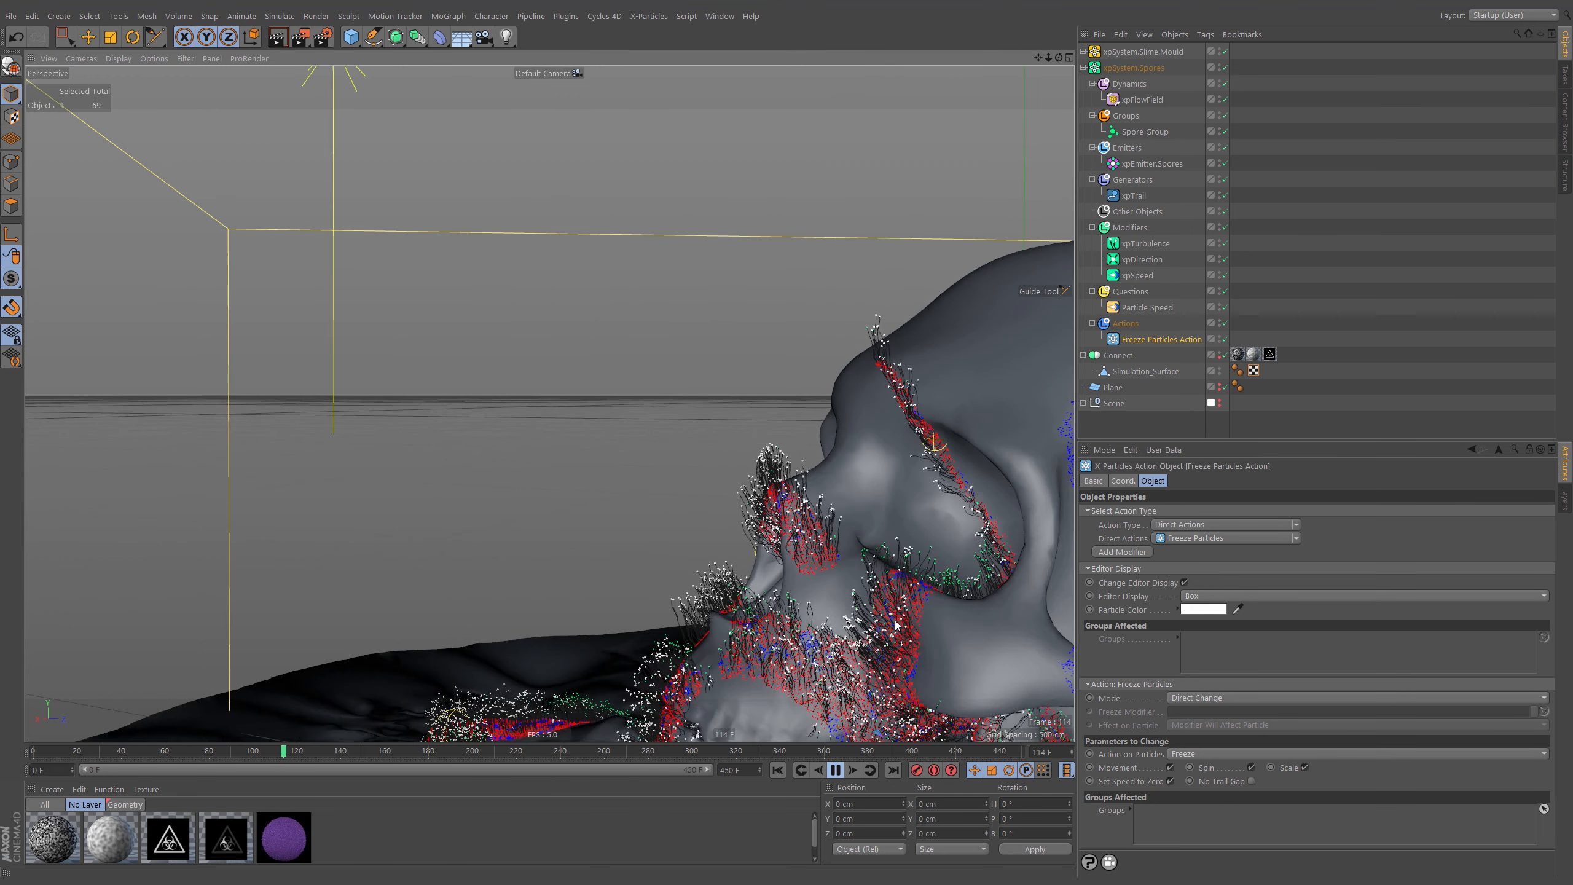
{"action": "middle_click_drag", "start_coordinate": [875, 651], "coordinate": [785, 474], "text": "alt"}
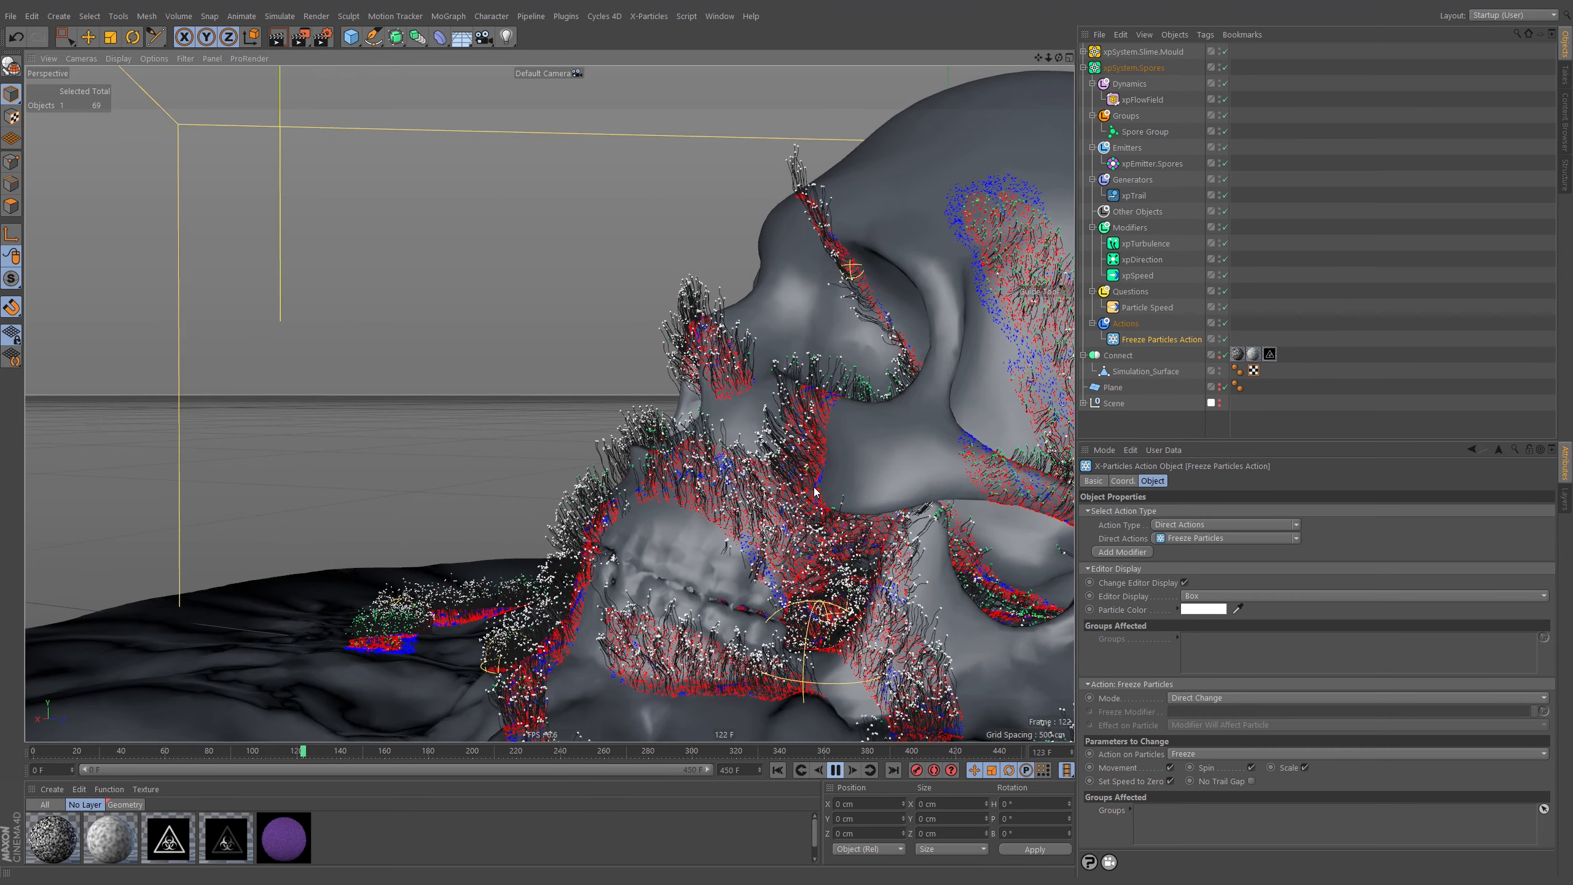
{"action": "left_click_drag", "start_coordinate": [894, 438], "coordinate": [824, 451], "text": "alt"}
{"action": "left_click", "coordinate": [1148, 307]}
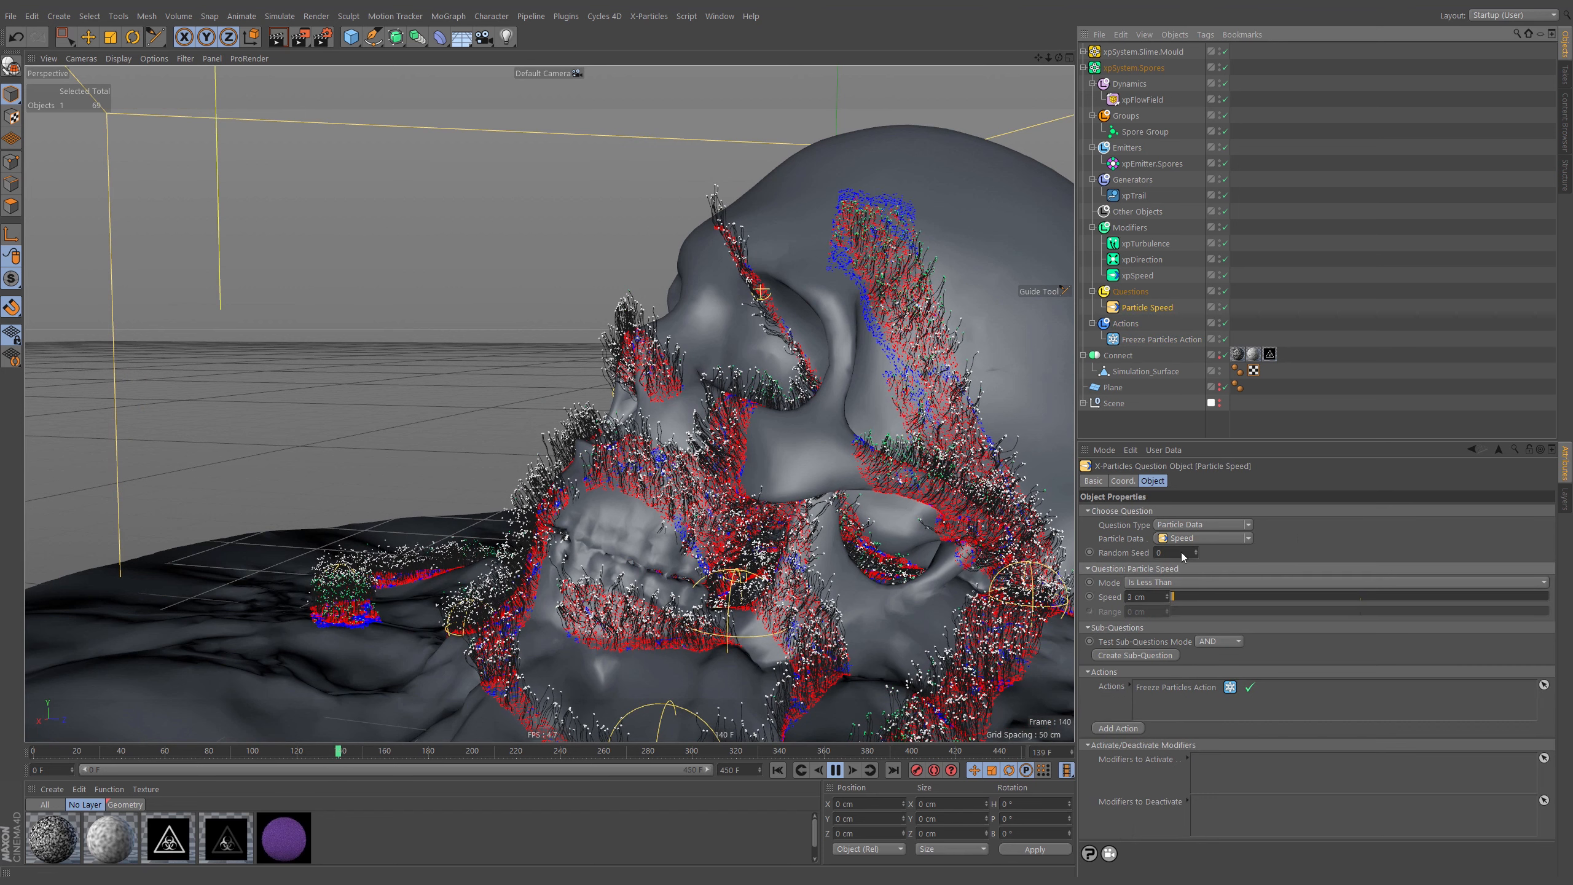
{"action": "left_click", "coordinate": [835, 770]}
{"action": "left_click", "coordinate": [778, 770]}
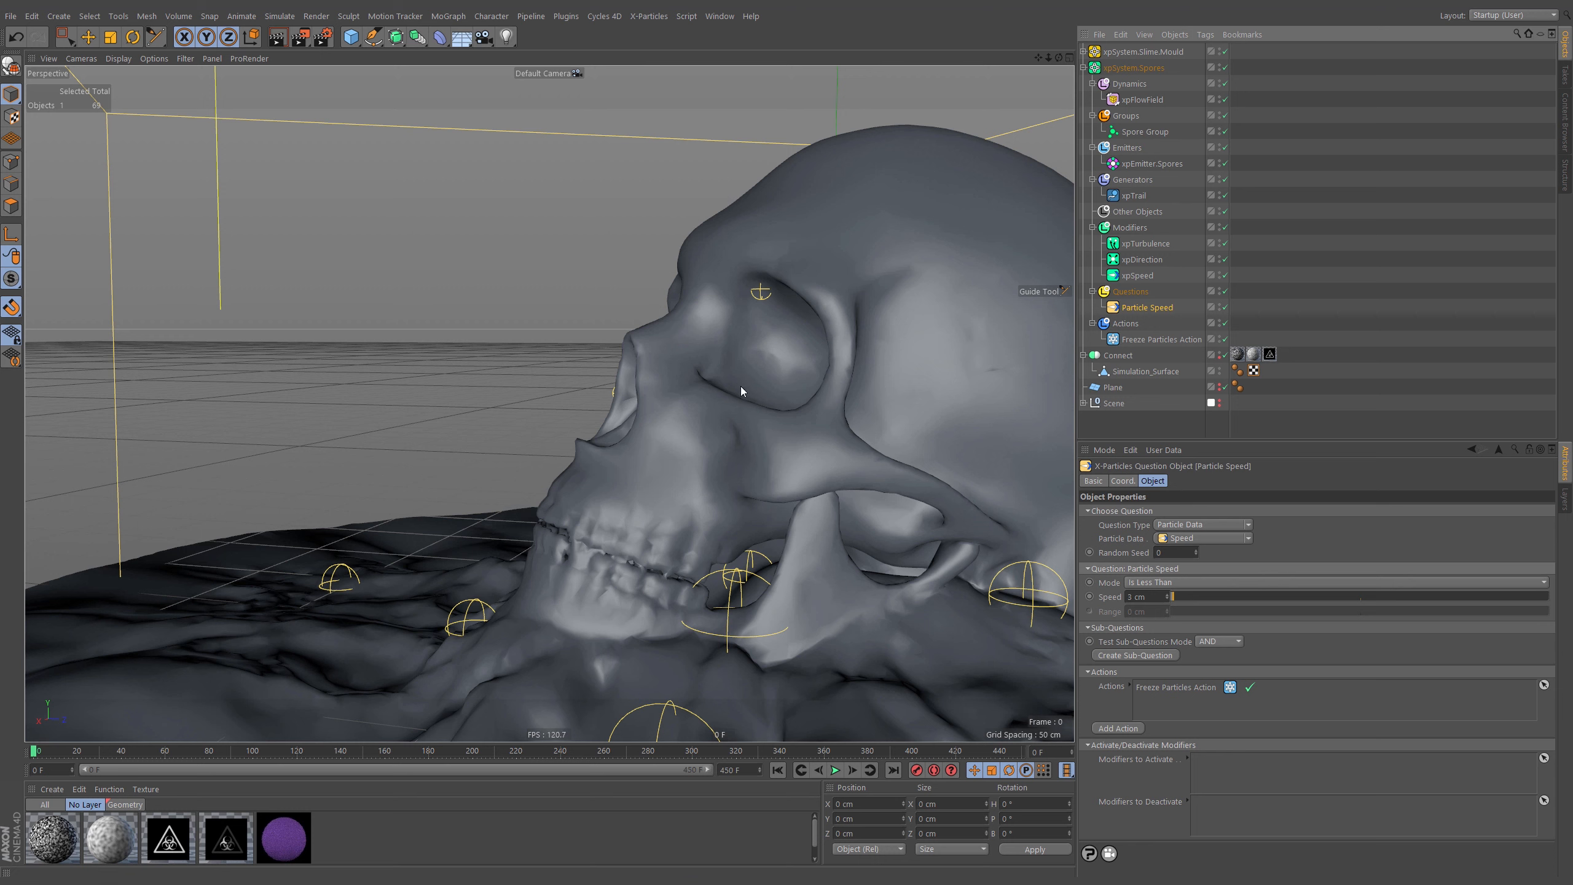
Create a sub-folder in the Modifiers folder of xpSystem.Spores and name it Motion
{"action": "left_click", "coordinate": [1131, 228]}
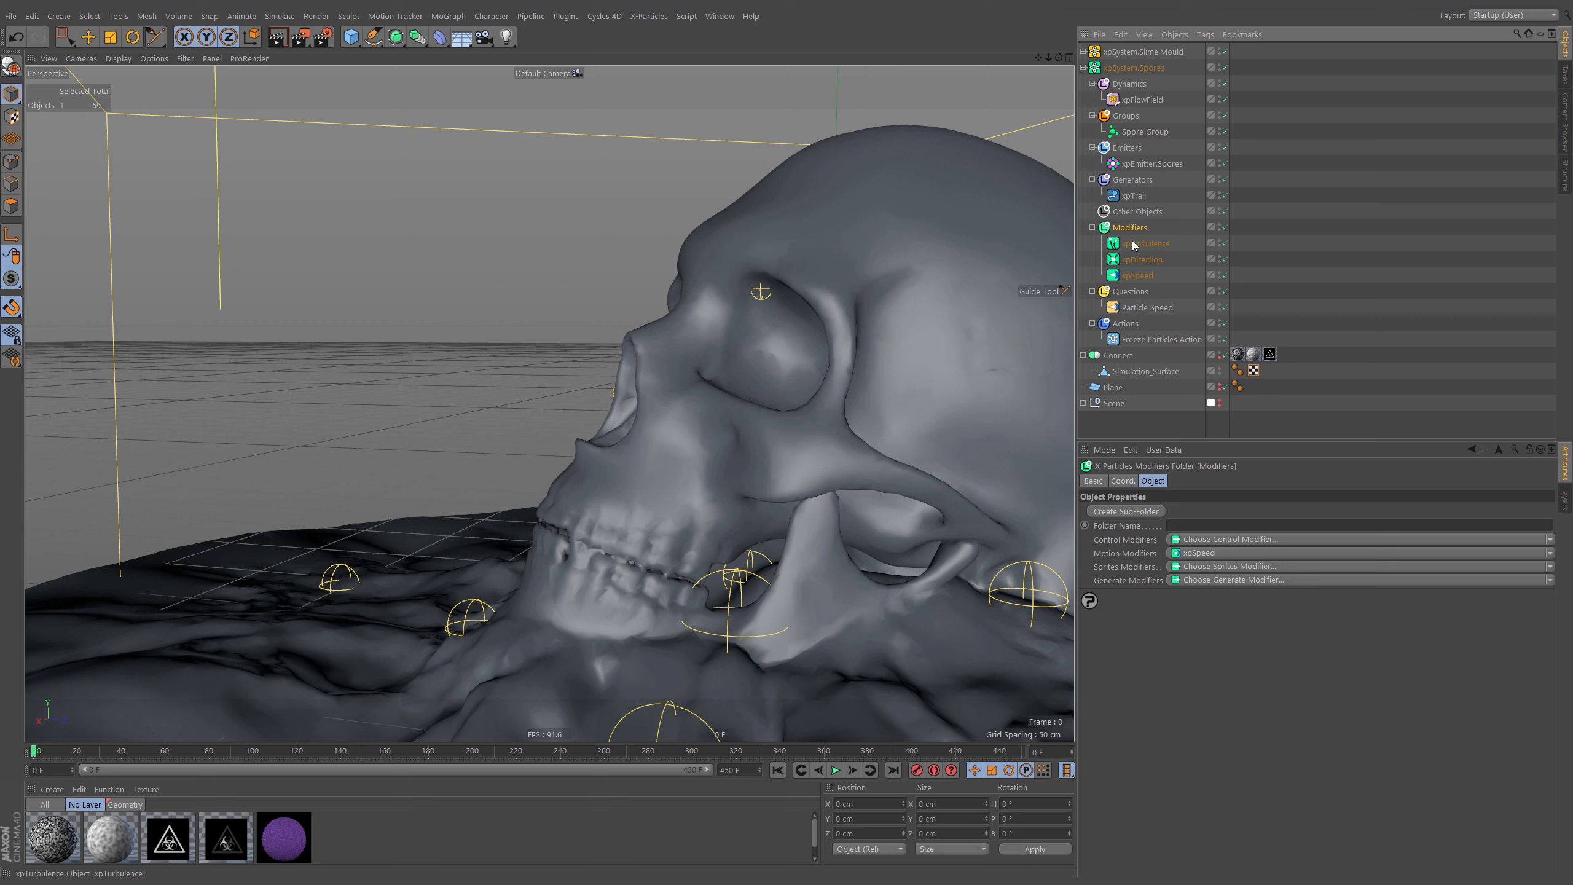
{"action": "left_click", "coordinate": [1126, 512]}
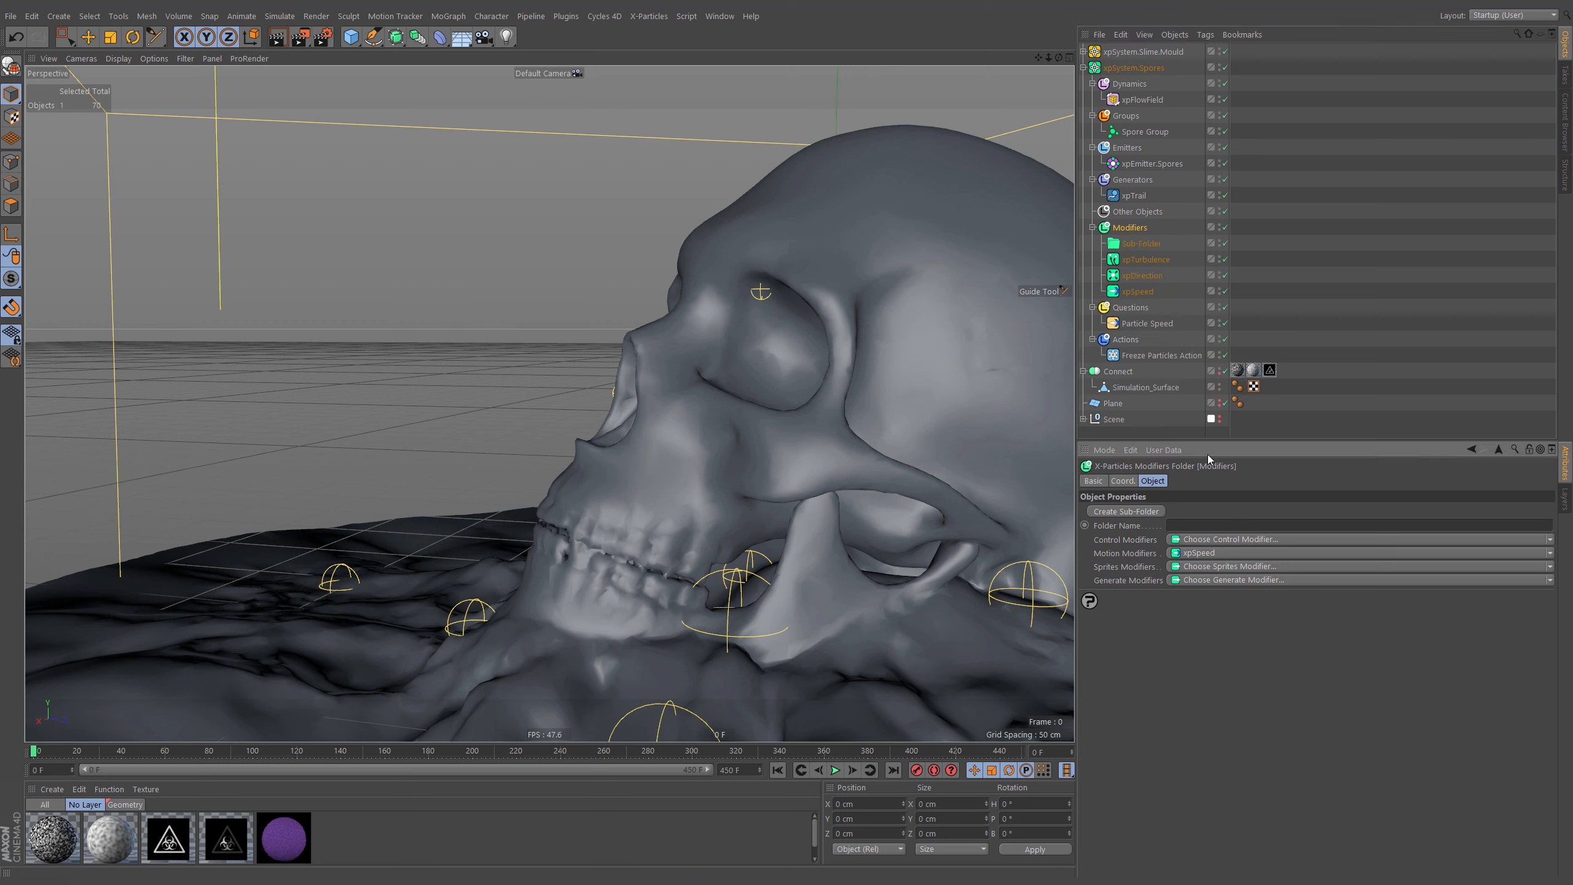
{"action": "double_click", "coordinate": [1144, 244]}
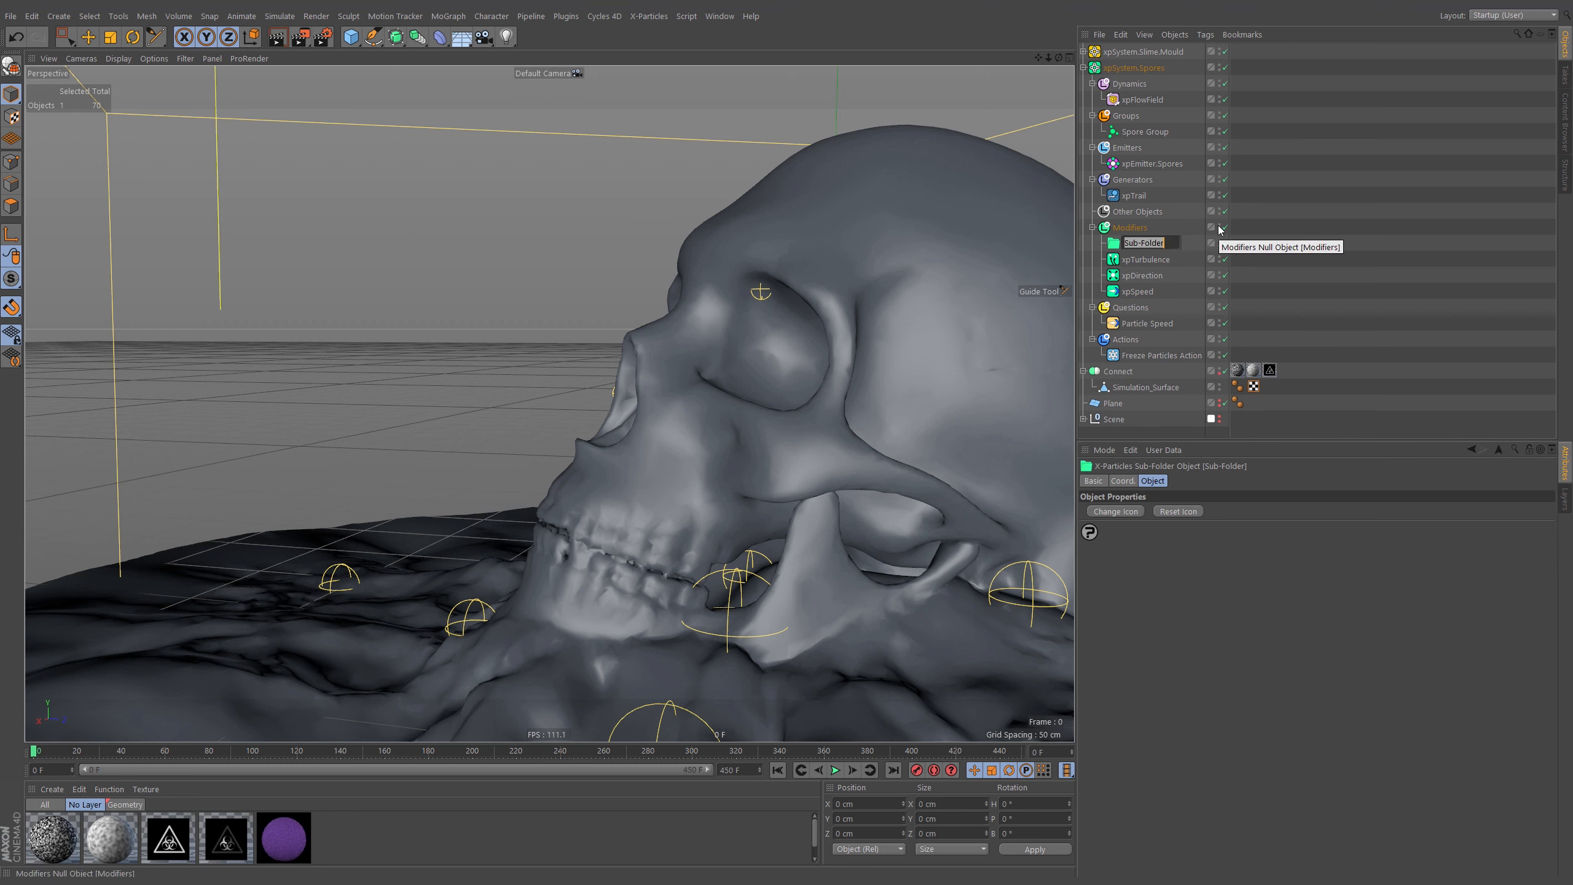
{"action": "type", "text": "Motion"}
{"action": "key", "text": "Return"}
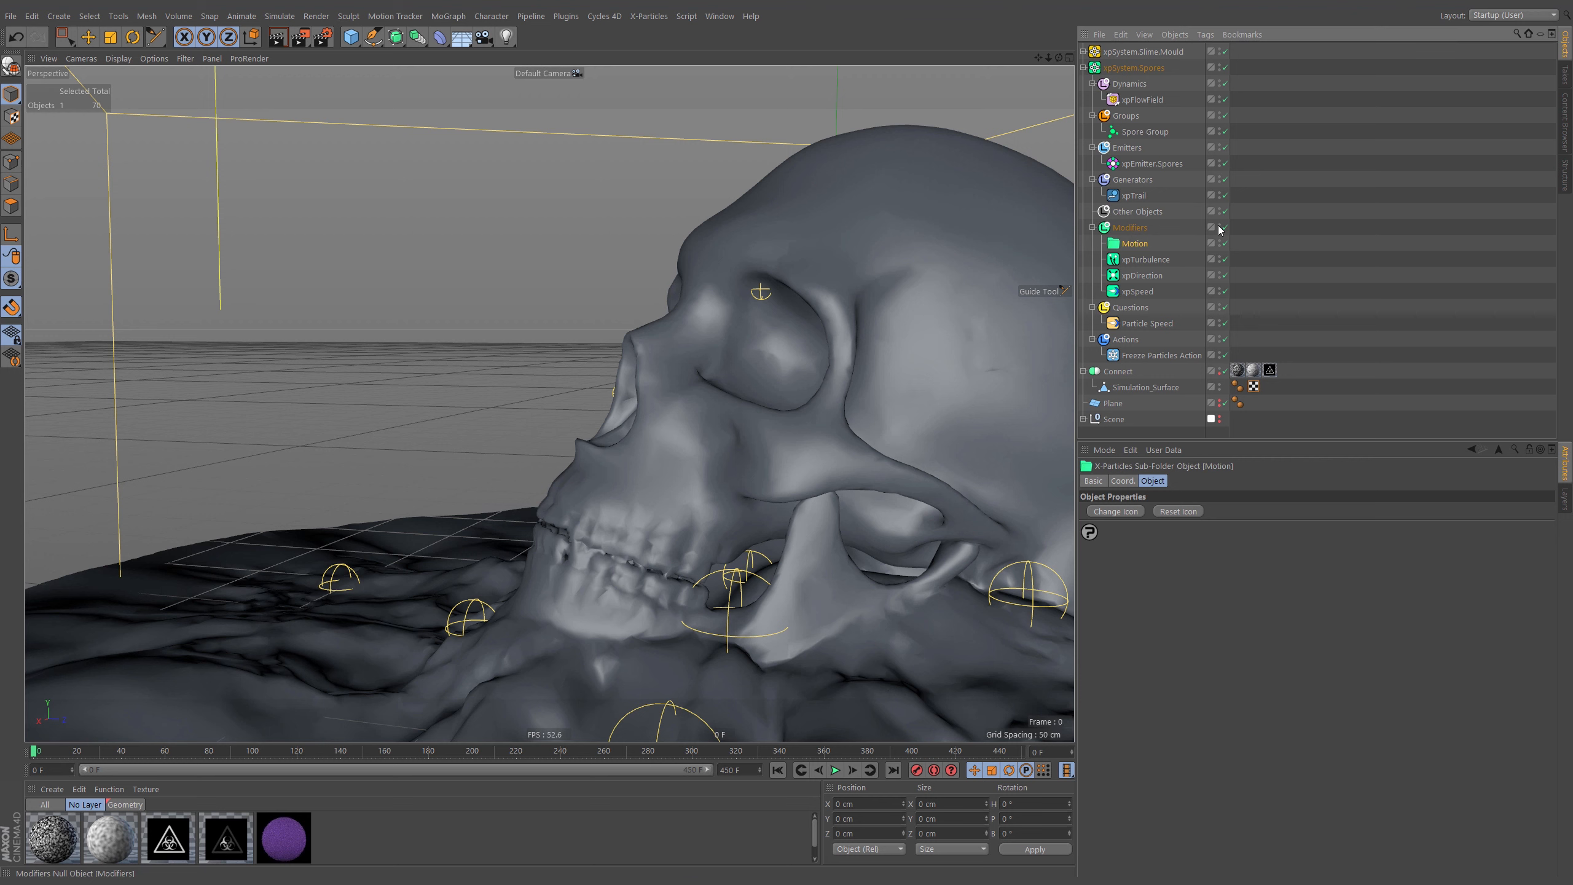
Move xpTurbulence, xpDirection and xpSpeed into the Motion sub-folder and collapse it
{"action": "left_click", "coordinate": [1131, 262]}
{"action": "left_click", "coordinate": [1133, 289], "text": "shift"}
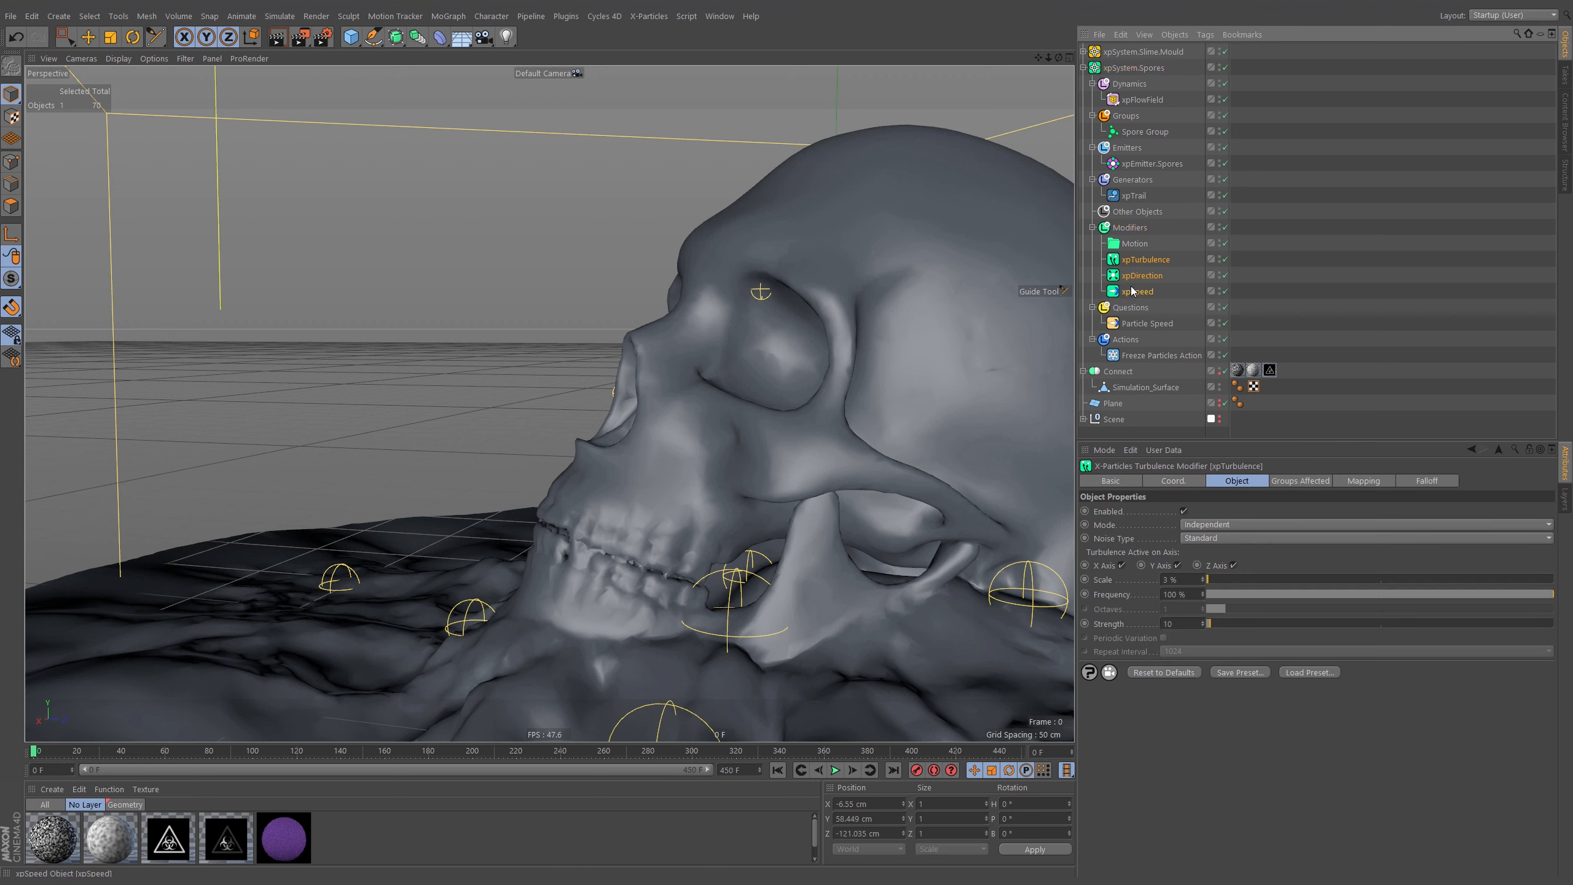
{"action": "left_click_drag", "start_coordinate": [1133, 261], "coordinate": [1130, 246]}
{"action": "left_click", "coordinate": [1102, 243]}
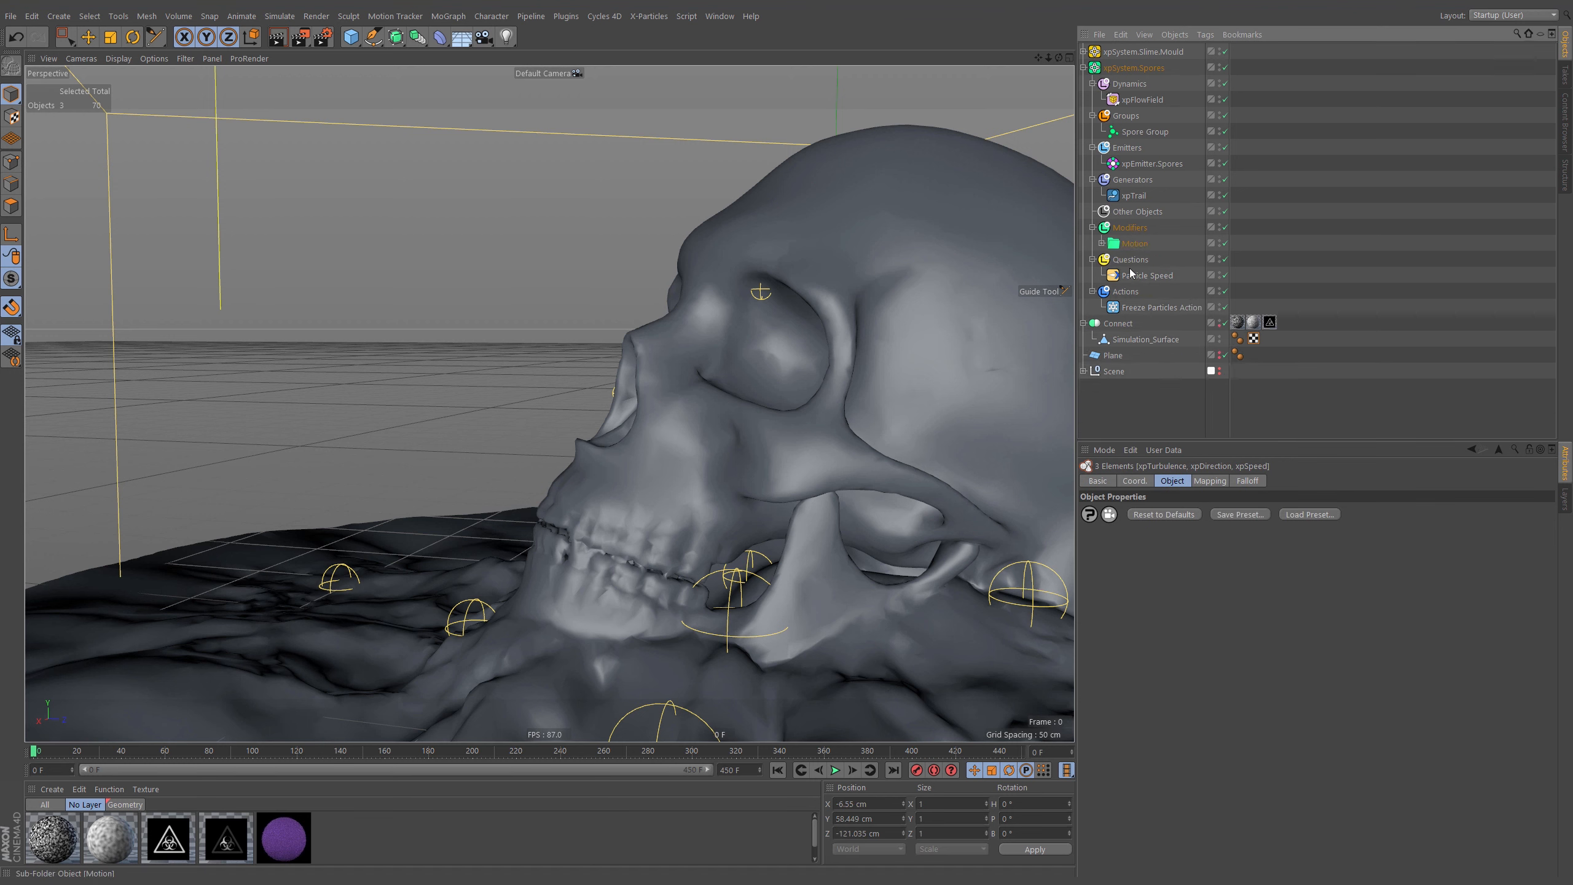
{"action": "left_click", "coordinate": [1304, 248]}
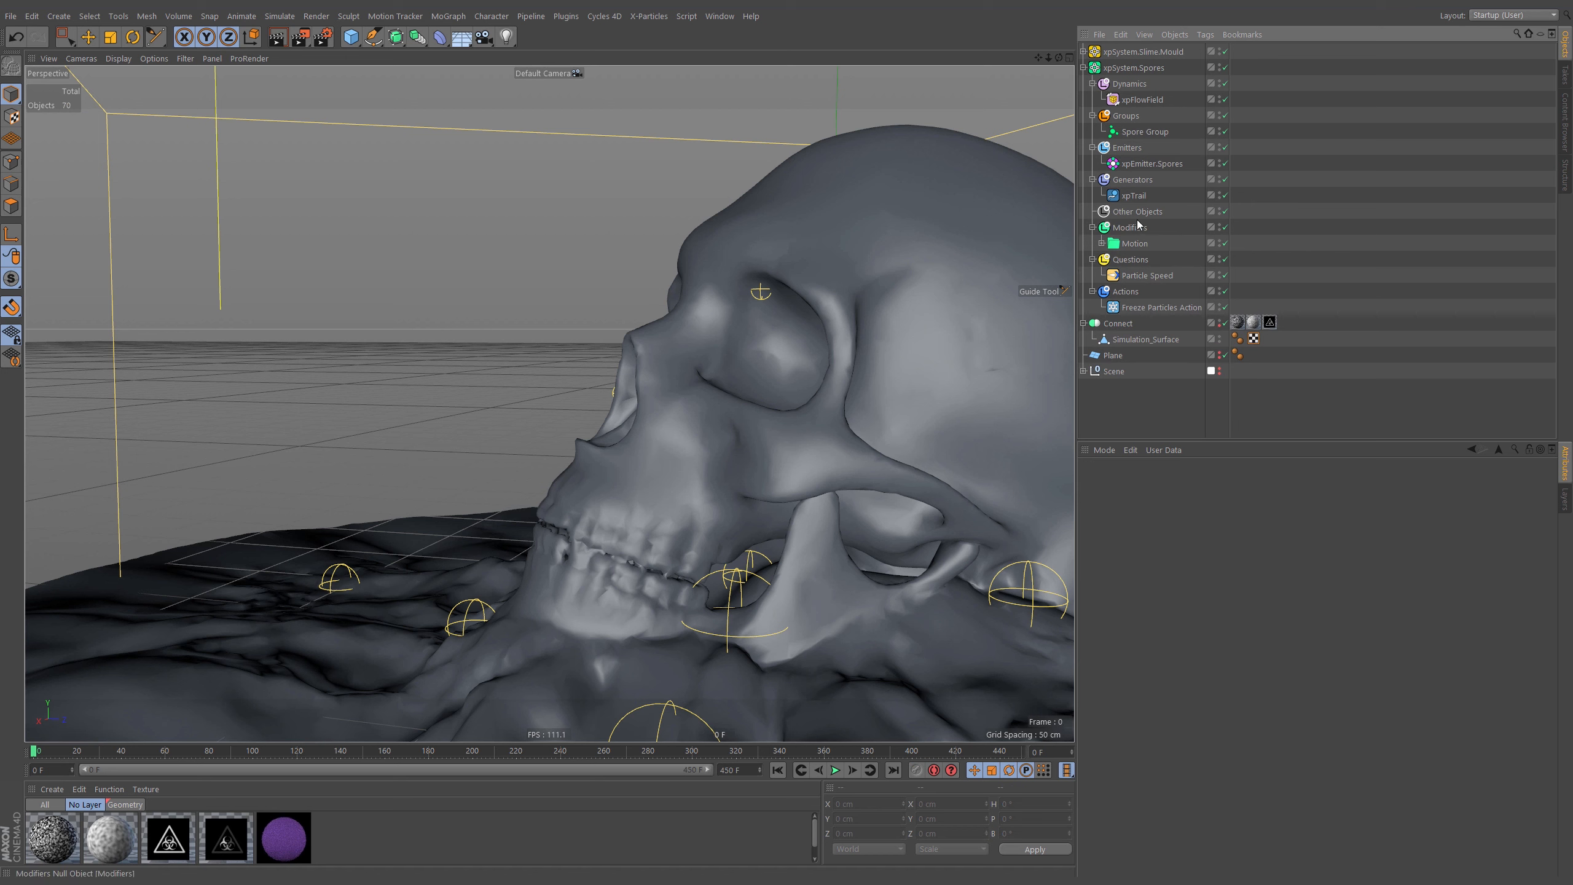
Add an xpScale control modifier below the Motion sub-folder and play the simulation to about frame 74
{"action": "left_click", "coordinate": [1137, 227]}
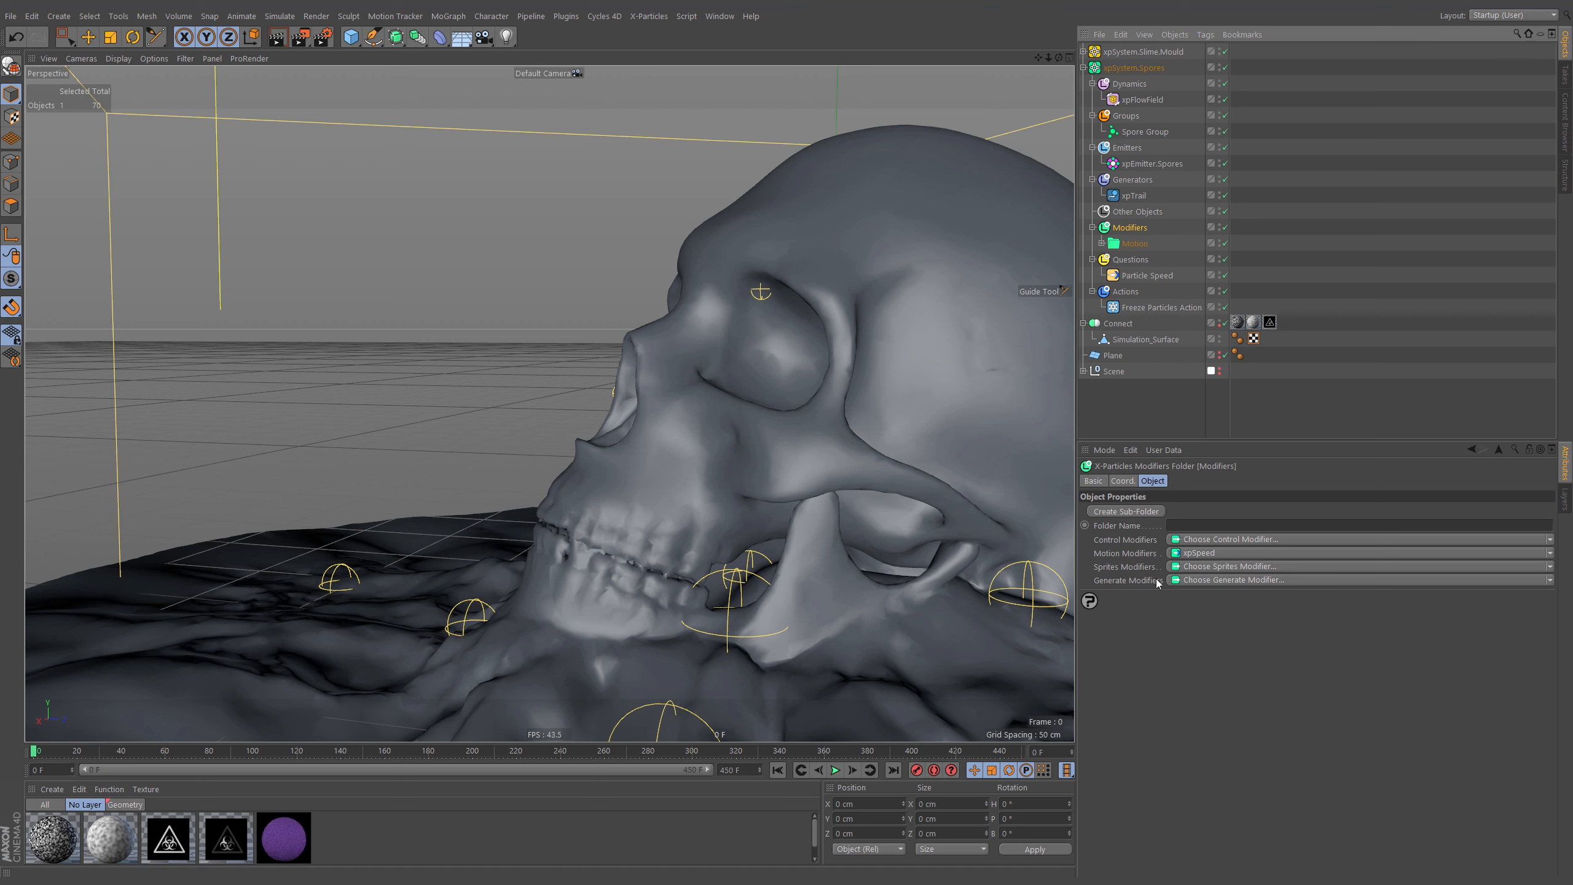
{"action": "left_click", "coordinate": [1252, 539]}
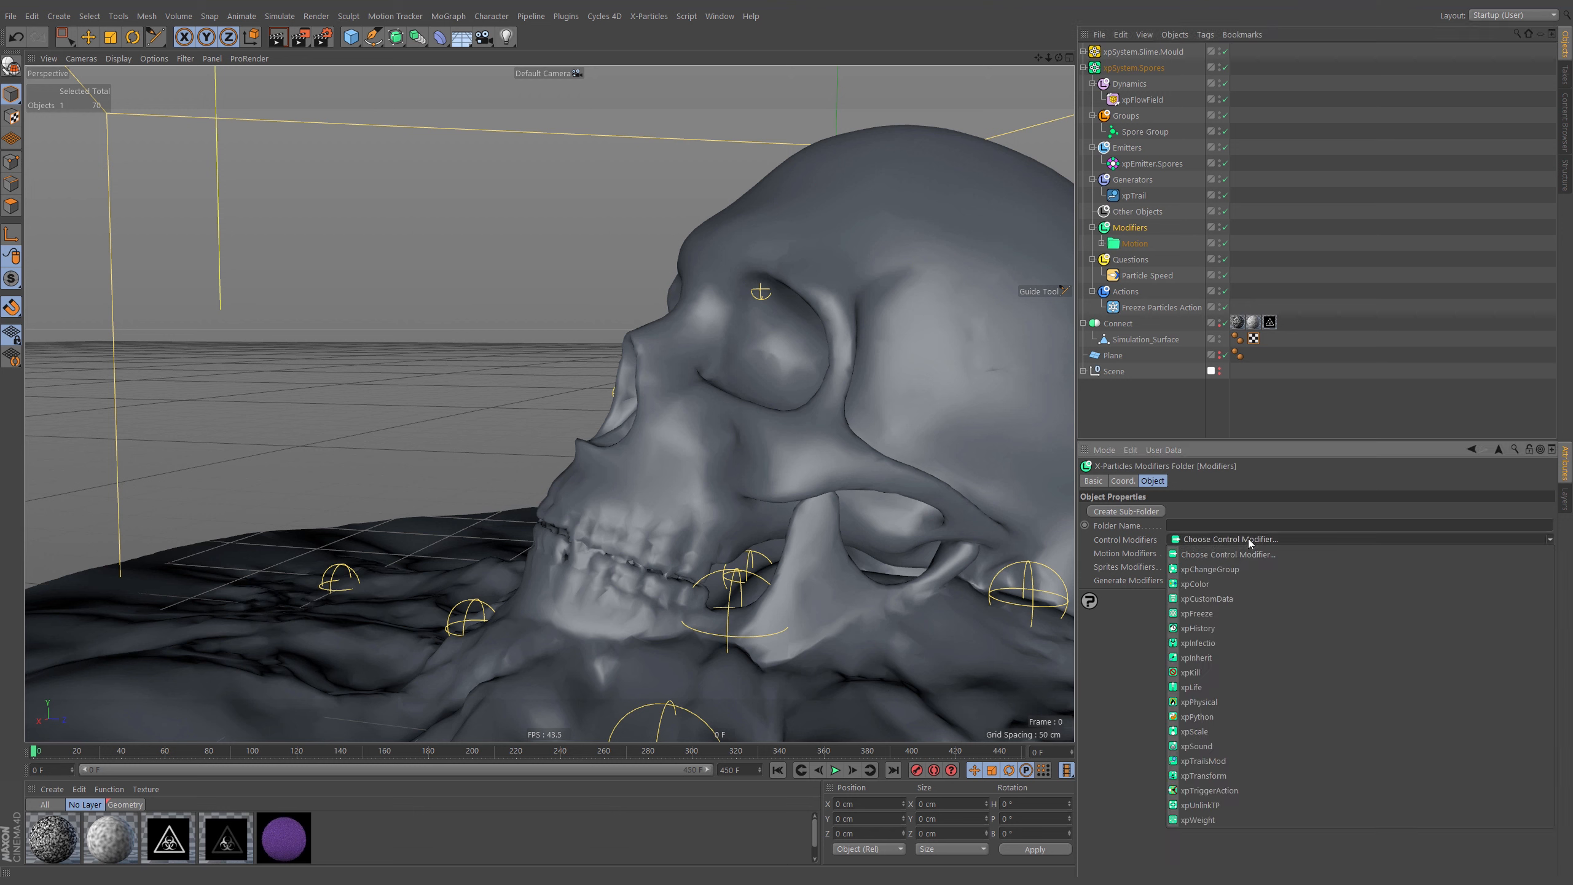
{"action": "left_click", "coordinate": [1204, 732]}
{"action": "left_click_drag", "start_coordinate": [1136, 243], "coordinate": [1137, 268]}
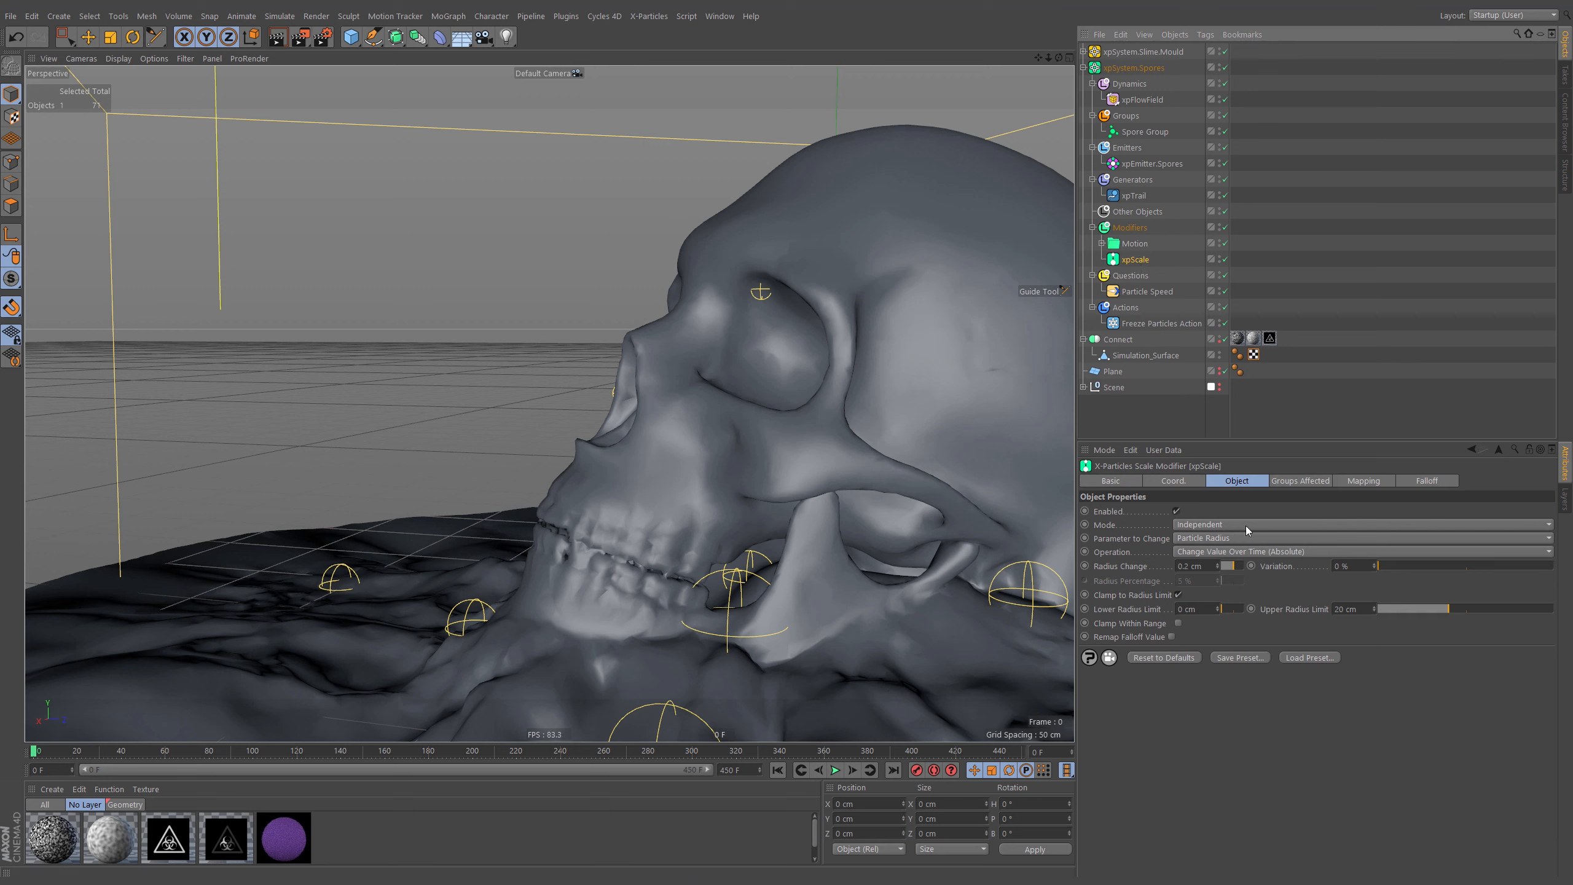
{"action": "left_click", "coordinate": [836, 770]}
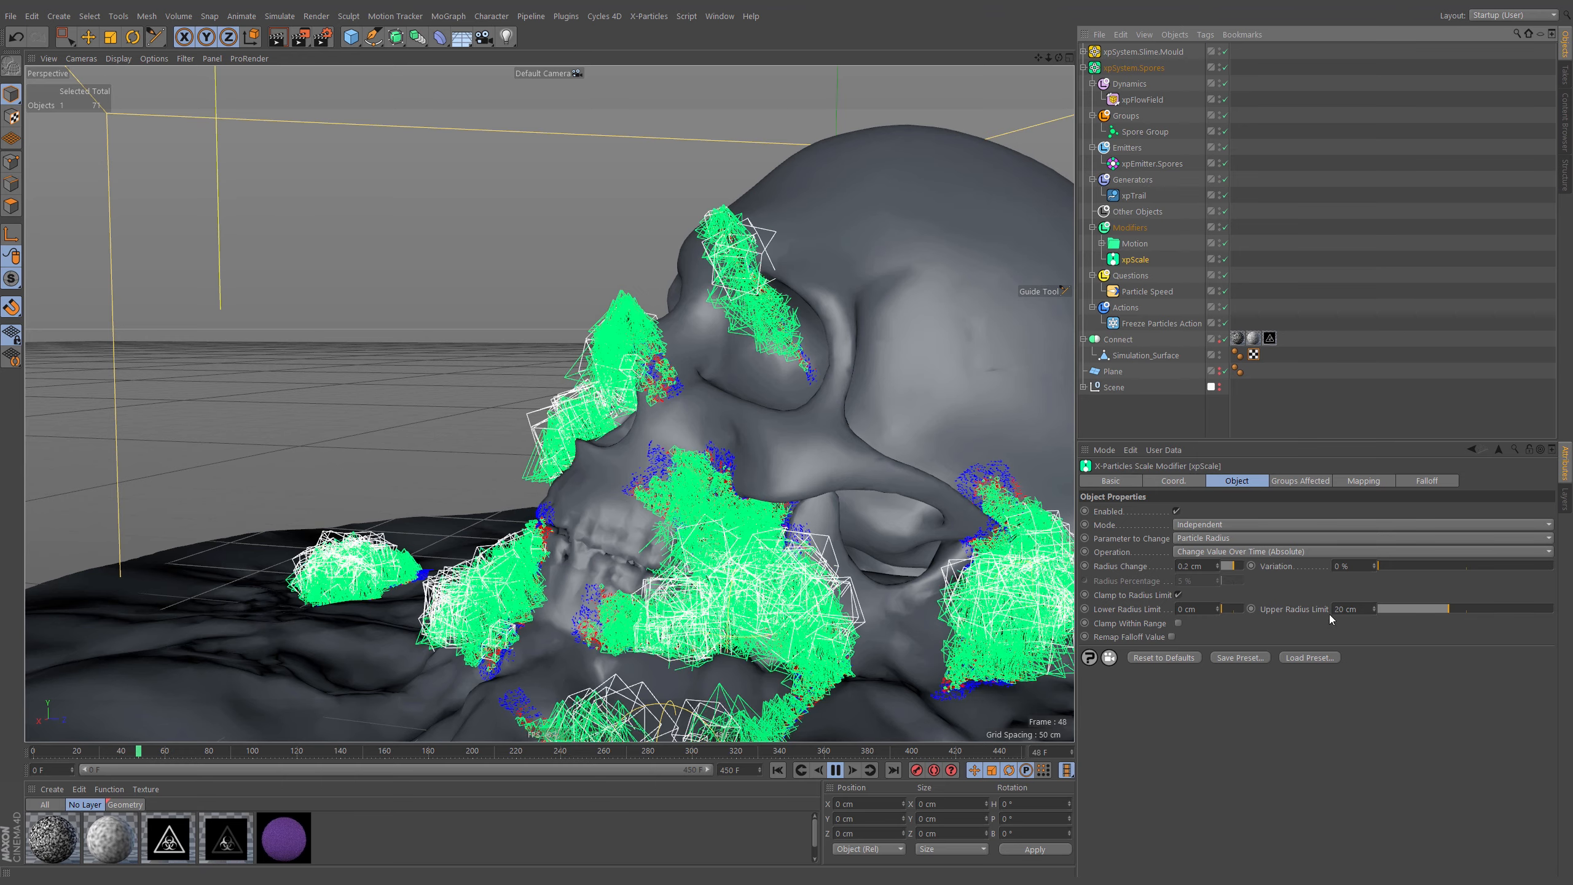
{"action": "left_click", "coordinate": [835, 770]}
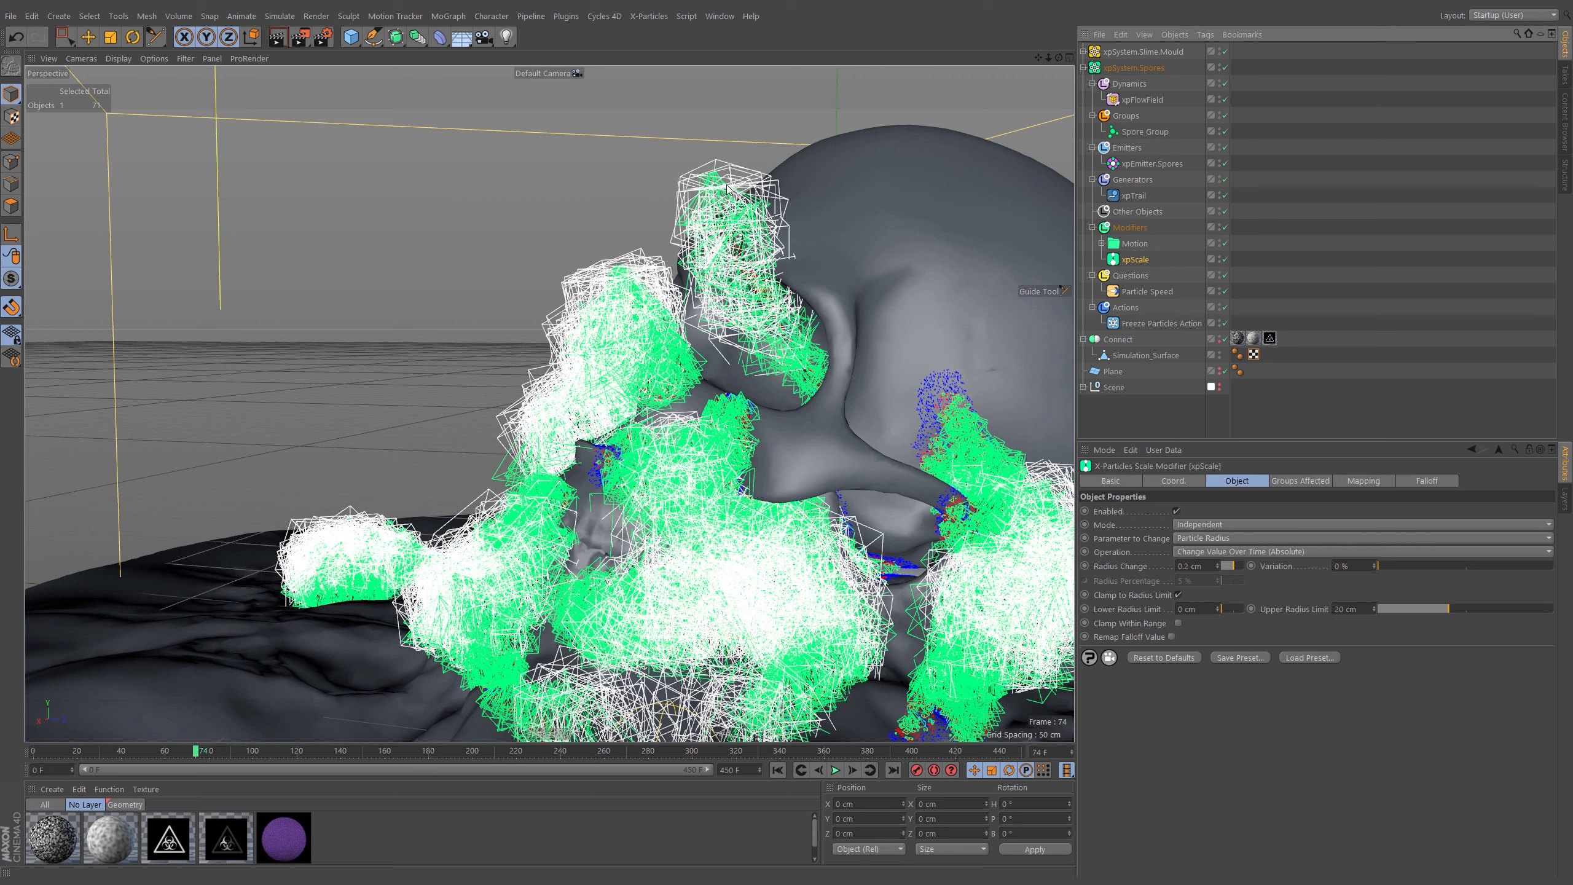
Set the editor display of both the Spore Group and the Freeze Particles Action to Circle
{"action": "left_click", "coordinate": [1161, 130]}
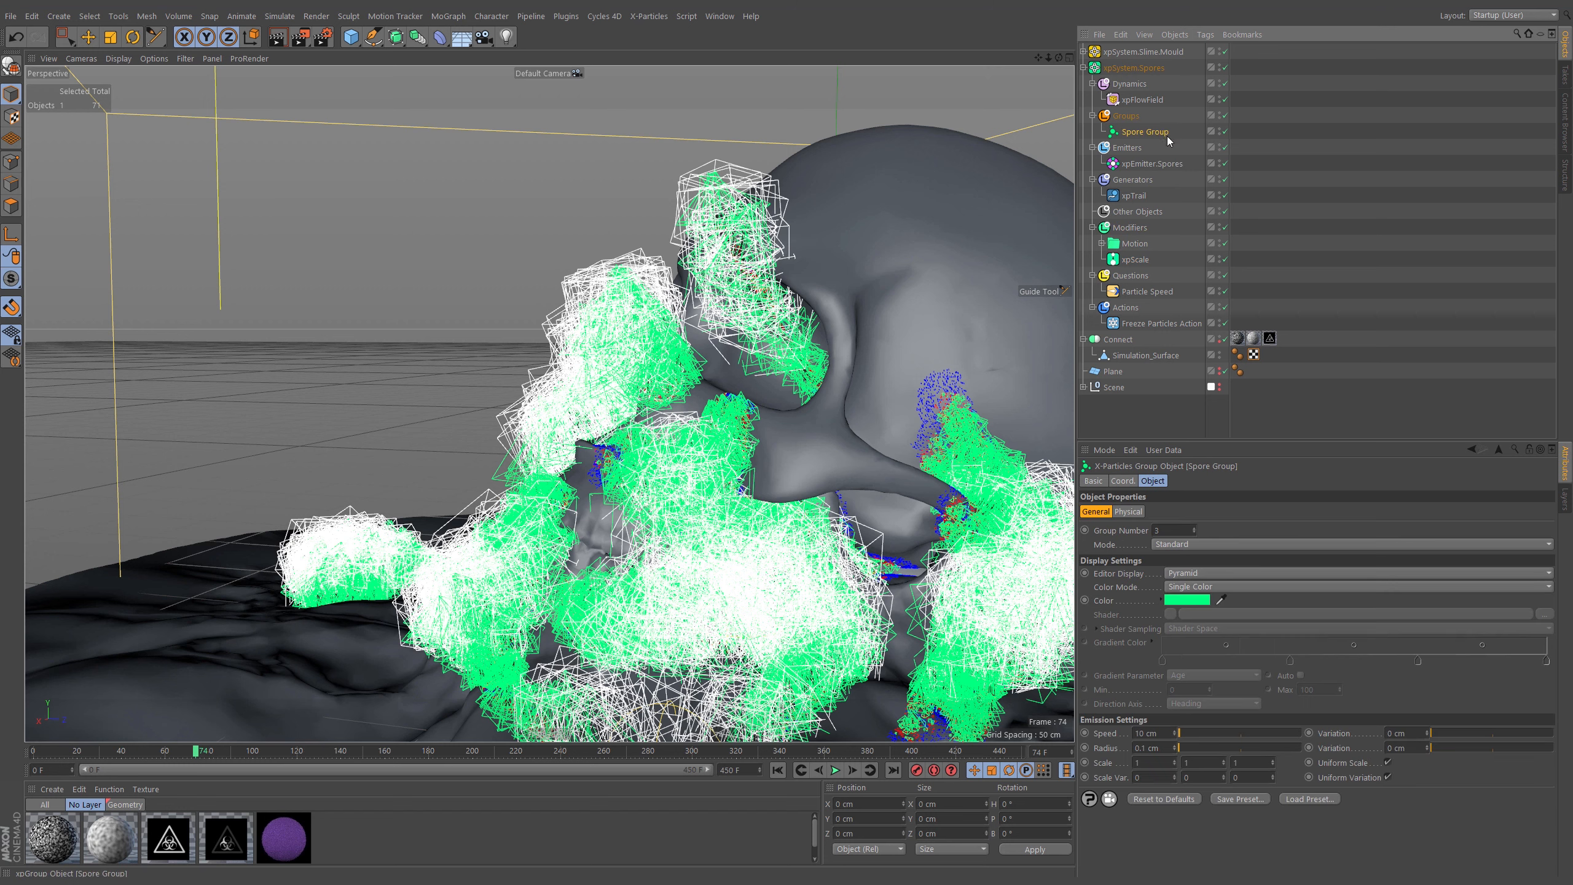
{"action": "left_click", "coordinate": [1181, 577]}
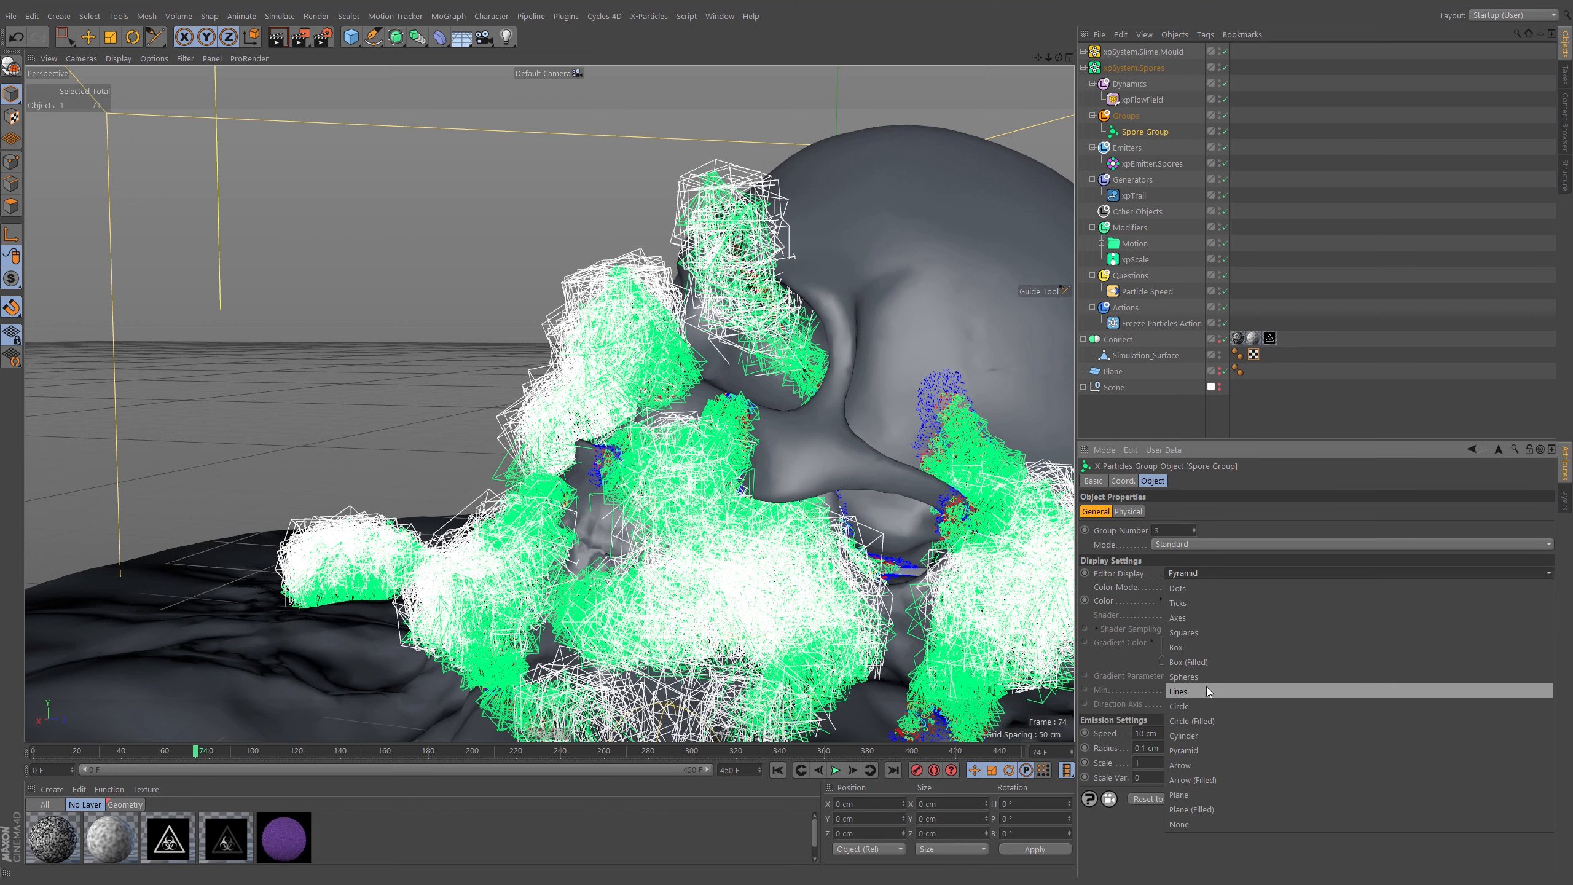
{"action": "left_click", "coordinate": [1193, 704]}
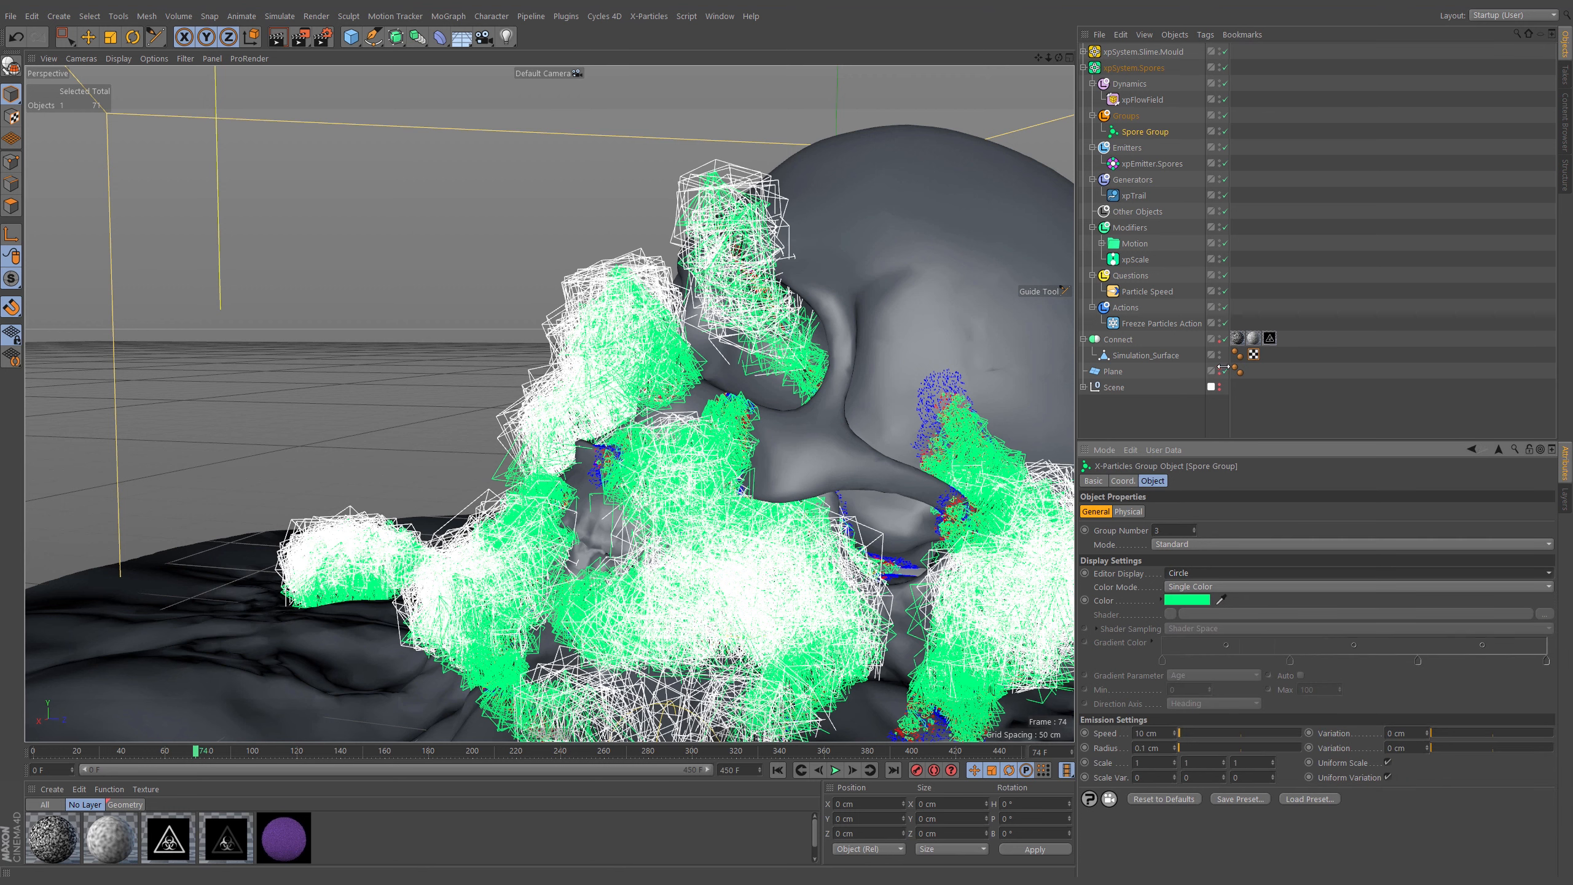
{"action": "left_click", "coordinate": [1145, 325]}
{"action": "left_click", "coordinate": [1191, 596]}
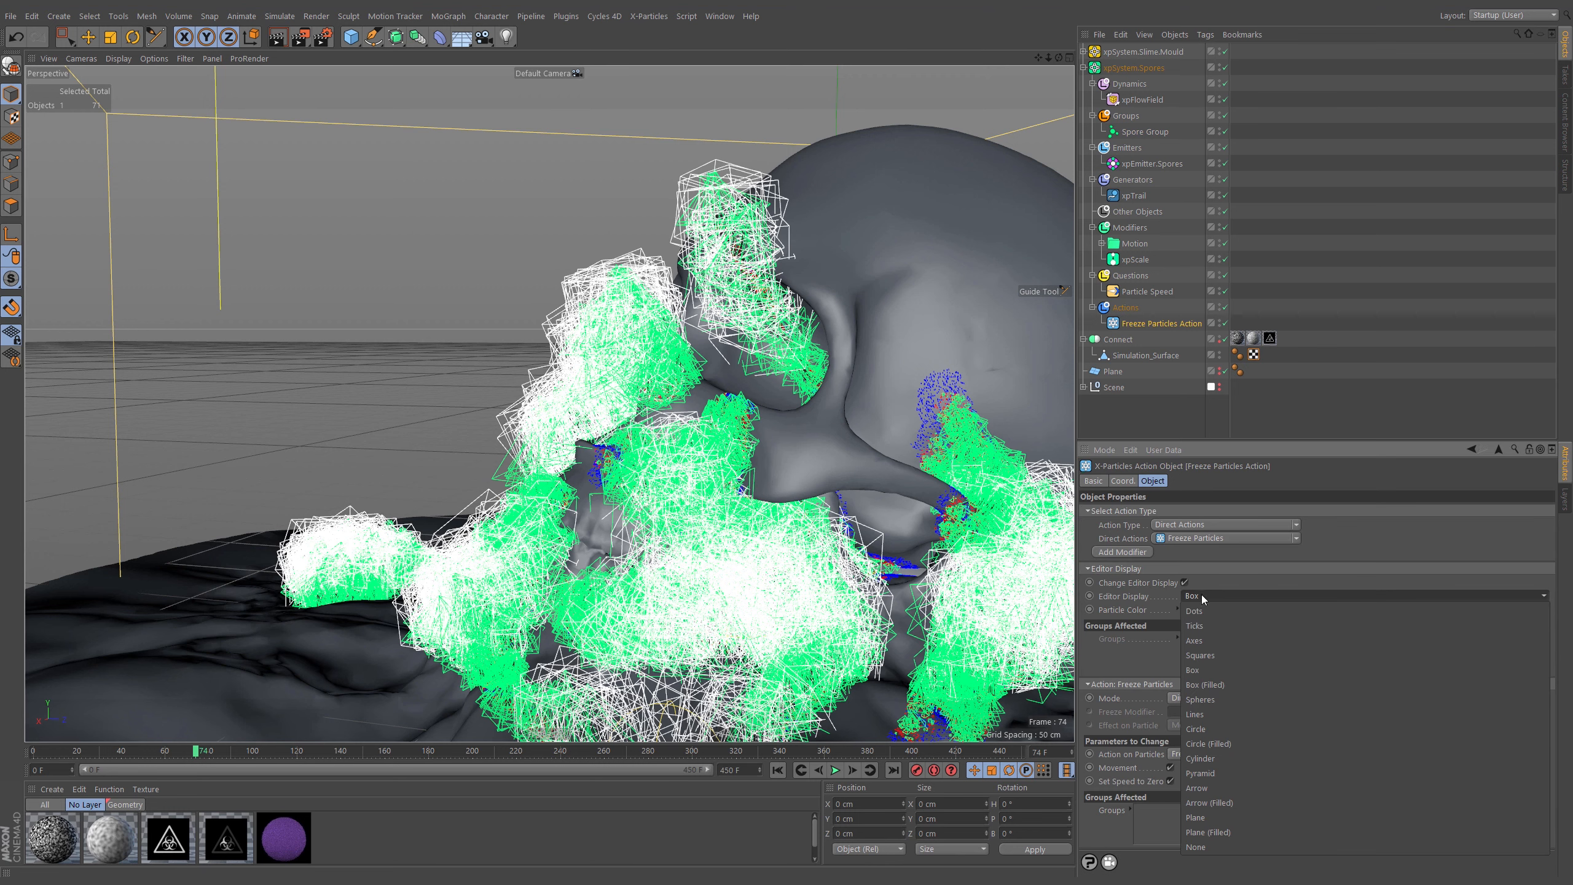
{"action": "left_click", "coordinate": [1214, 729]}
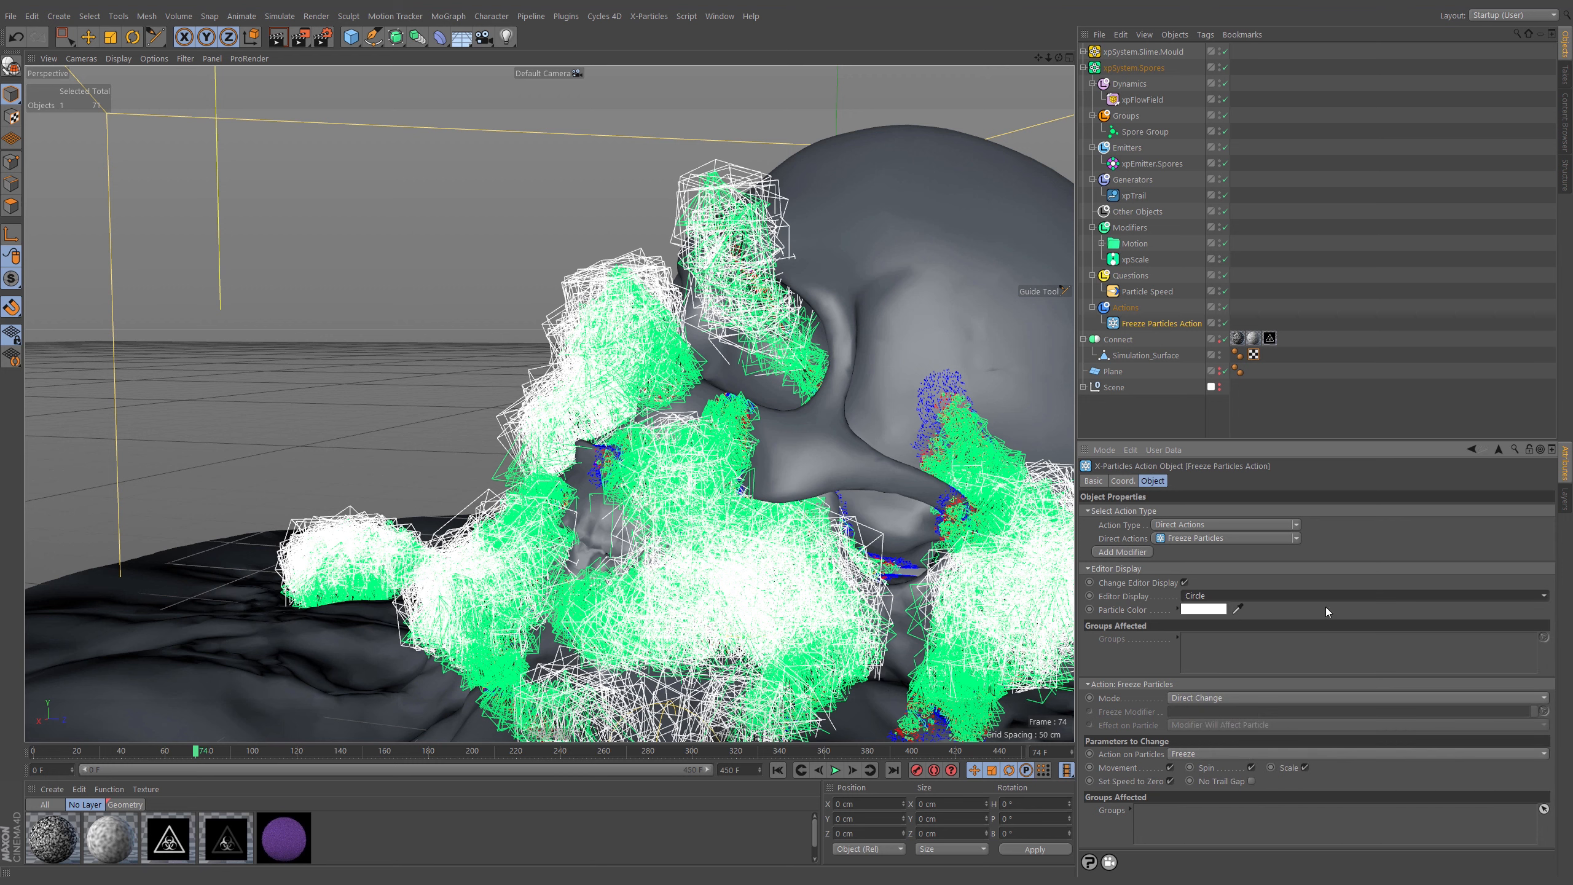
Set the Freeze Particles Action's particle color to pale yellow and play the simulation to about frame 49
{"action": "left_click", "coordinate": [1201, 609]}
{"action": "left_click_drag", "start_coordinate": [1162, 609], "coordinate": [1165, 609]}
{"action": "left_click", "coordinate": [1217, 621]}
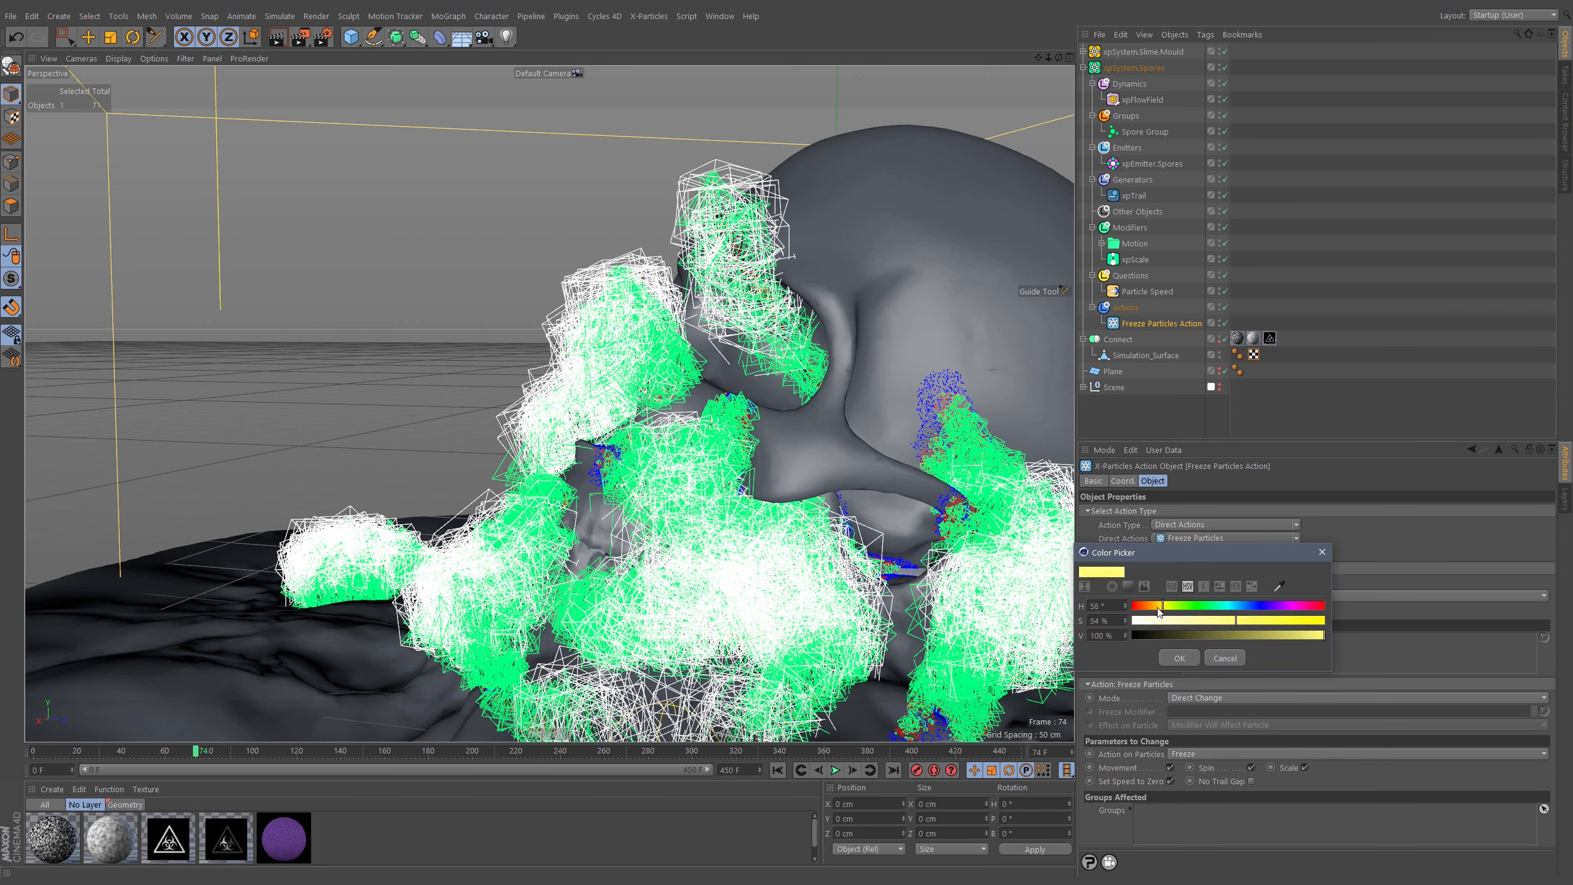
{"action": "left_click", "coordinate": [1180, 659]}
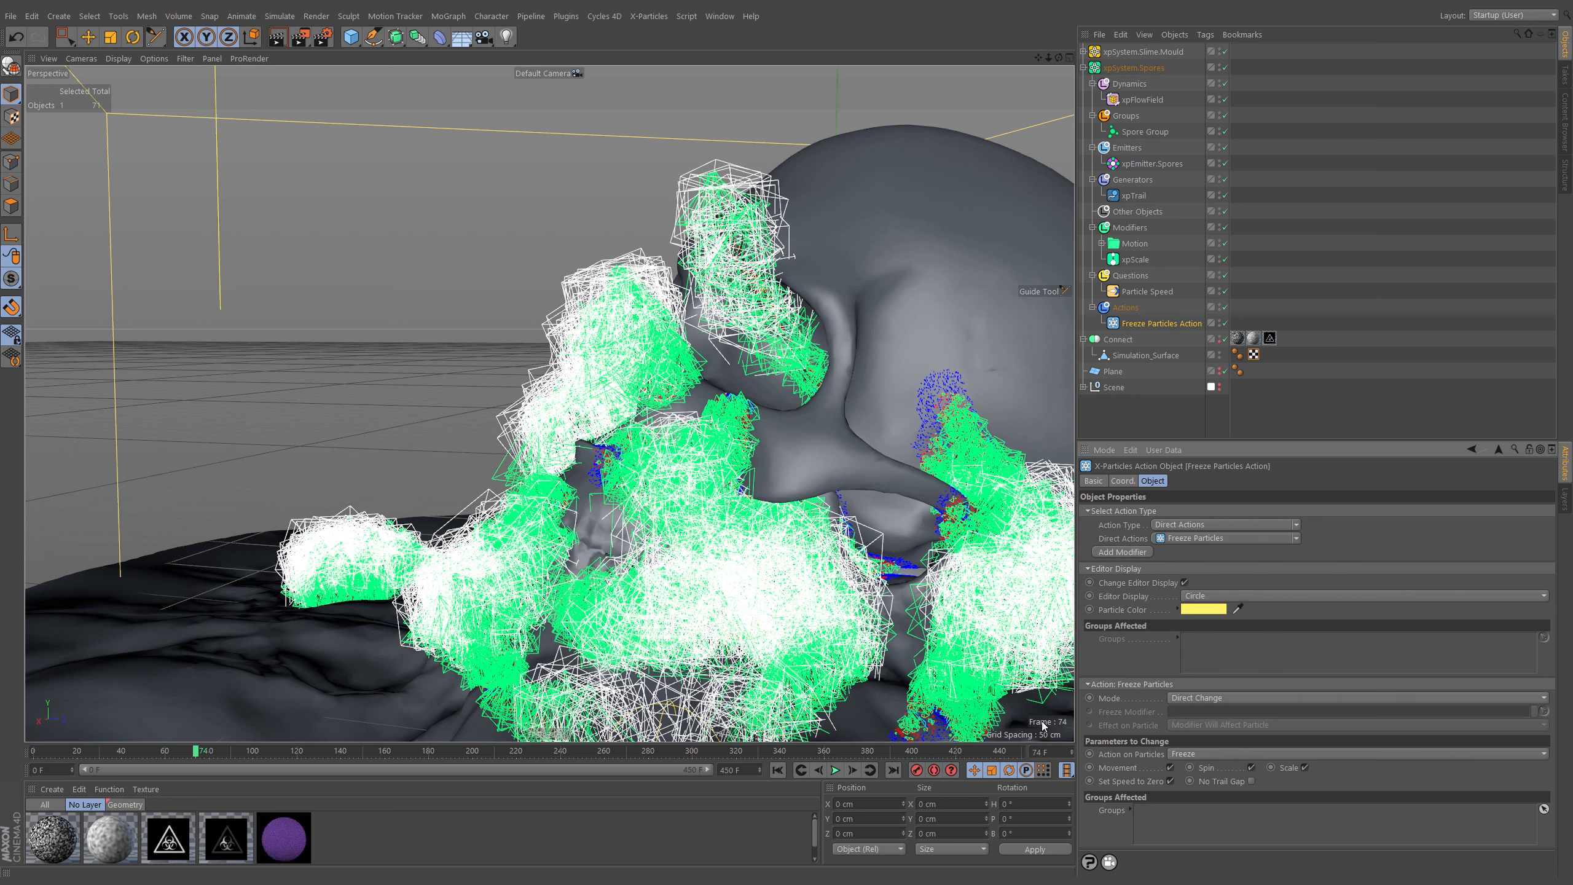
{"action": "left_click", "coordinate": [835, 770]}
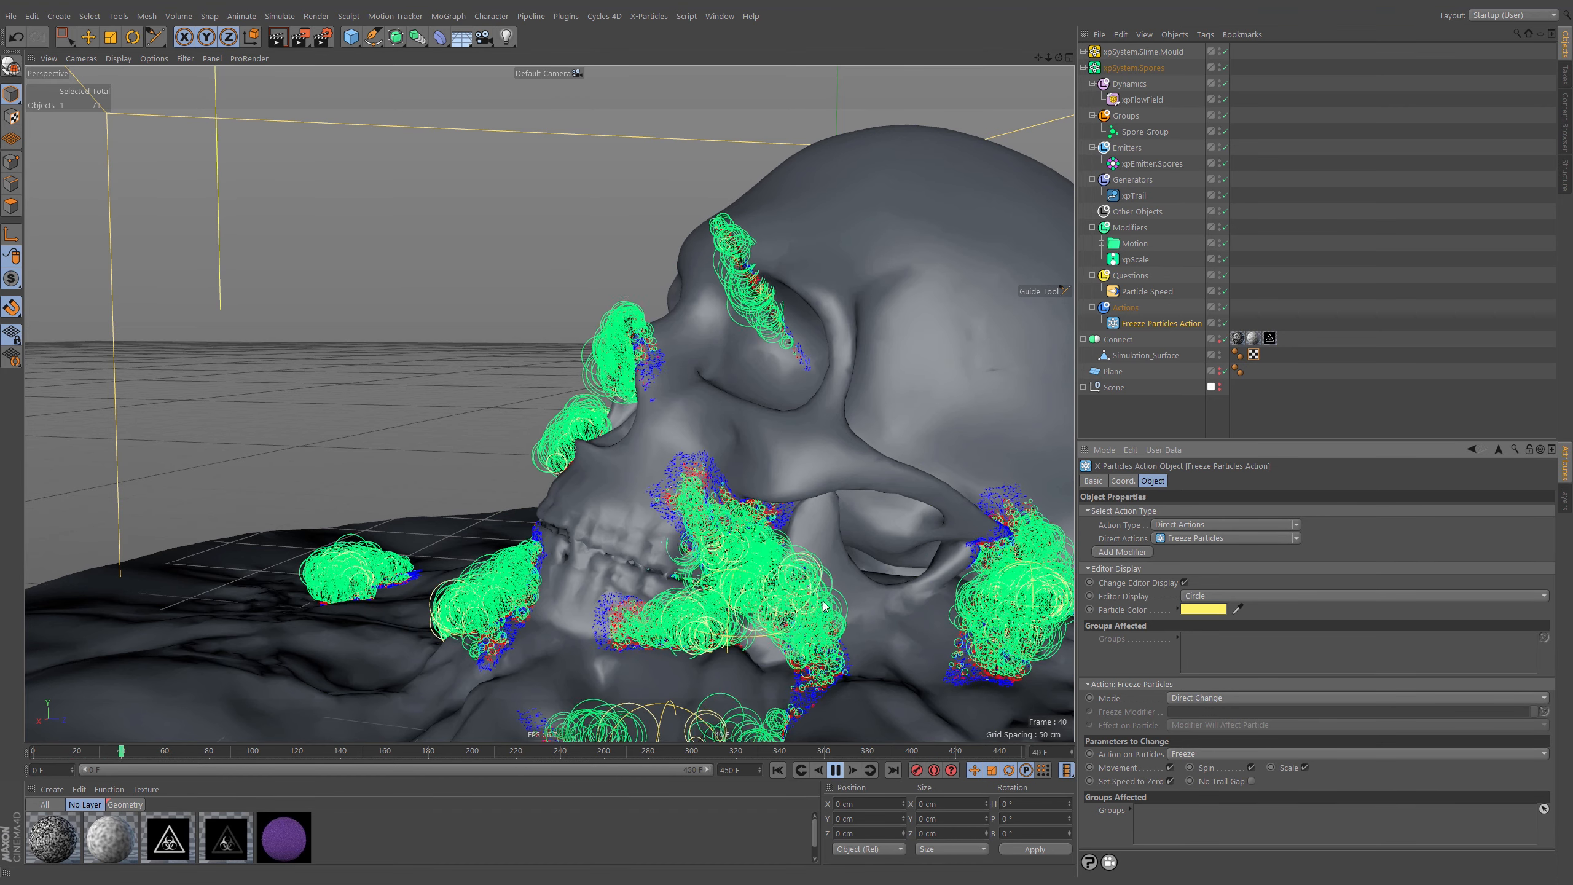
{"action": "left_click", "coordinate": [837, 768]}
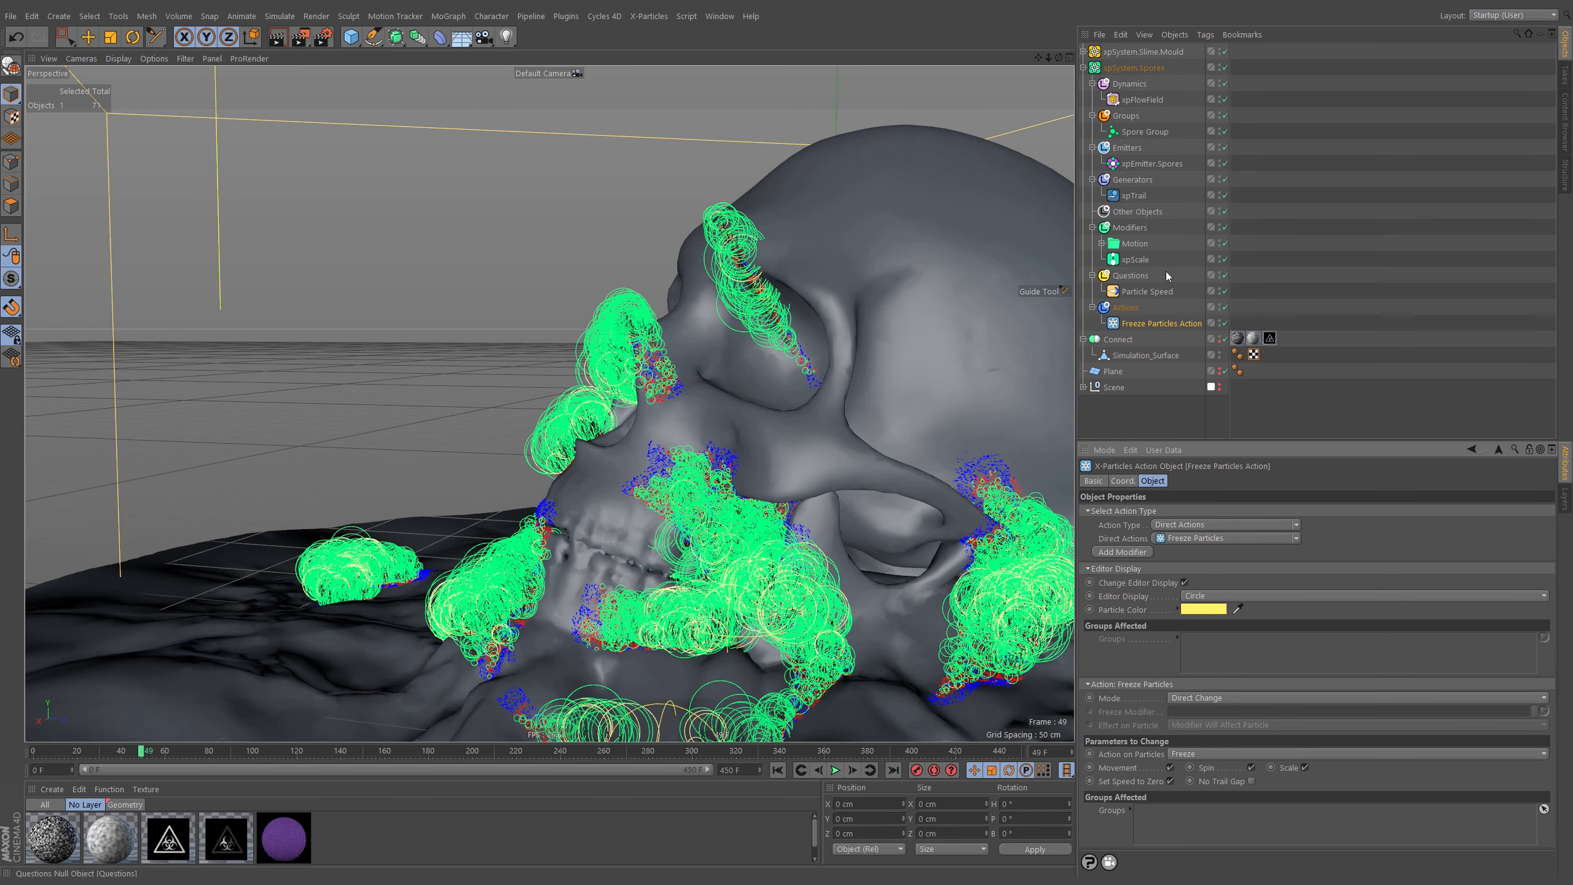
Set xpScale's Upper Radius Limit to 0.5 cm and replay the simulation from the start to about frame 52
{"action": "left_click", "coordinate": [1136, 260]}
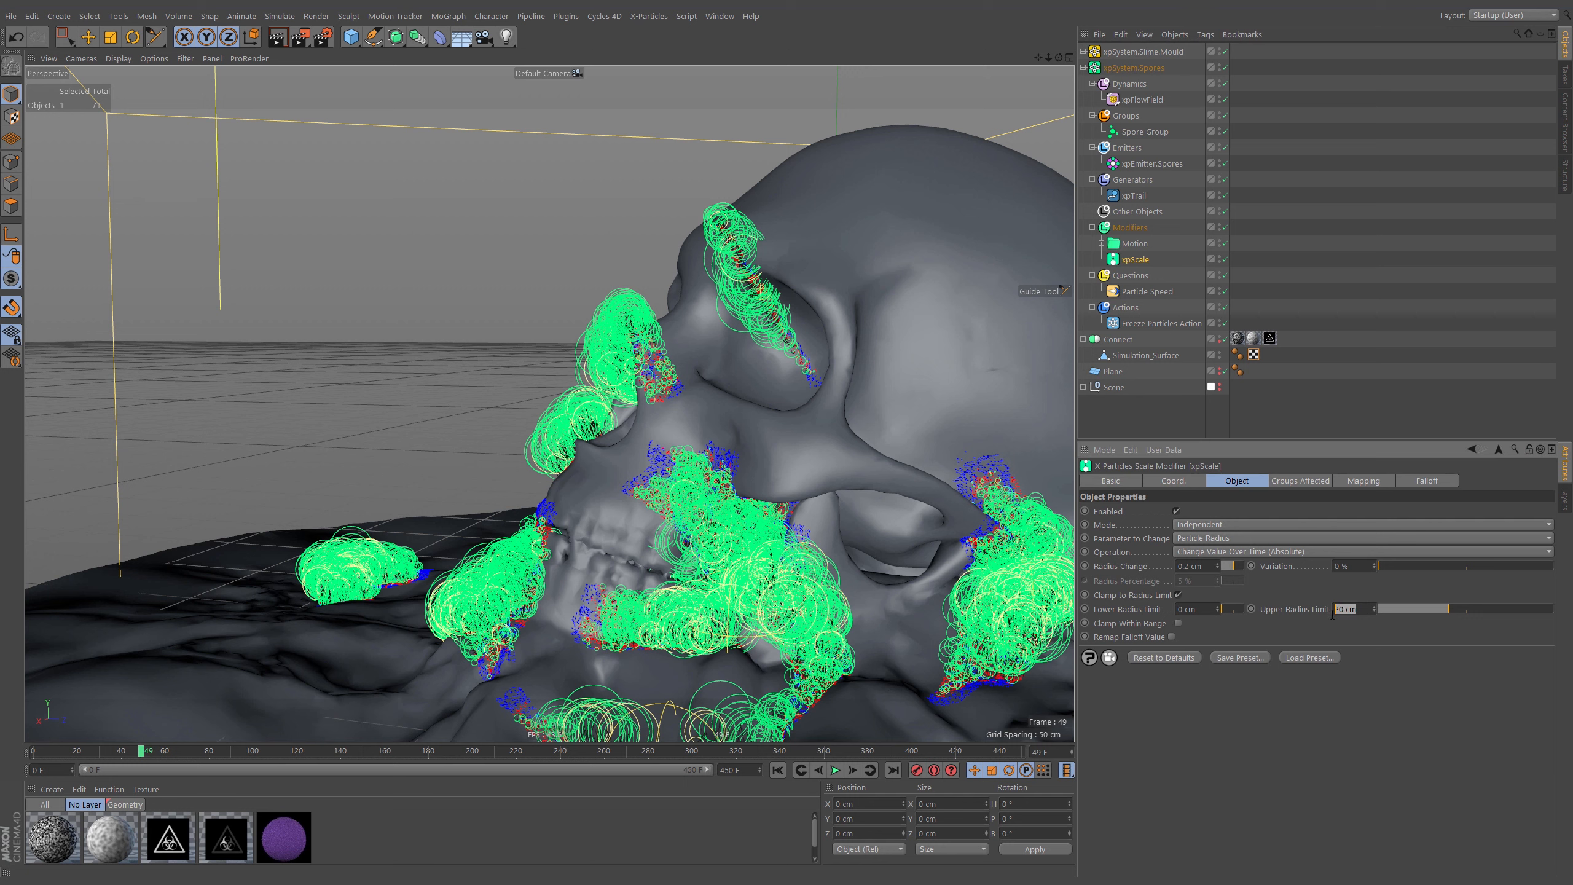
{"action": "left_click", "coordinate": [1348, 610]}
{"action": "type", "text": ".5"}
{"action": "key", "text": "Return"}
{"action": "left_click", "coordinate": [778, 770]}
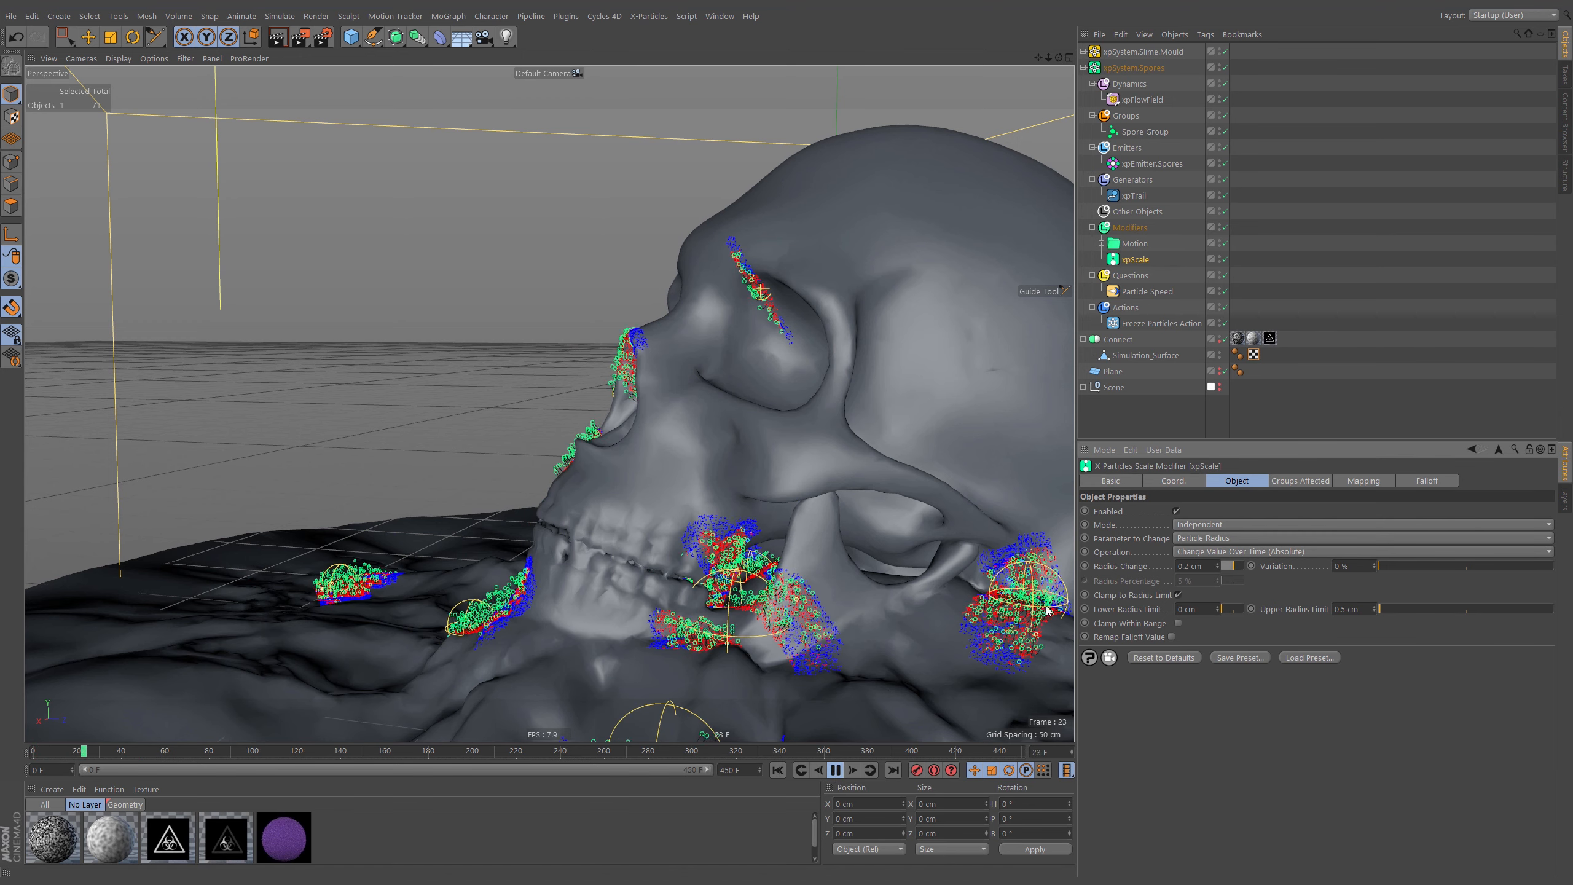
{"action": "left_click", "coordinate": [836, 770]}
Set the Spore Group's emission radius to 0 cm
{"action": "left_click", "coordinate": [1150, 133]}
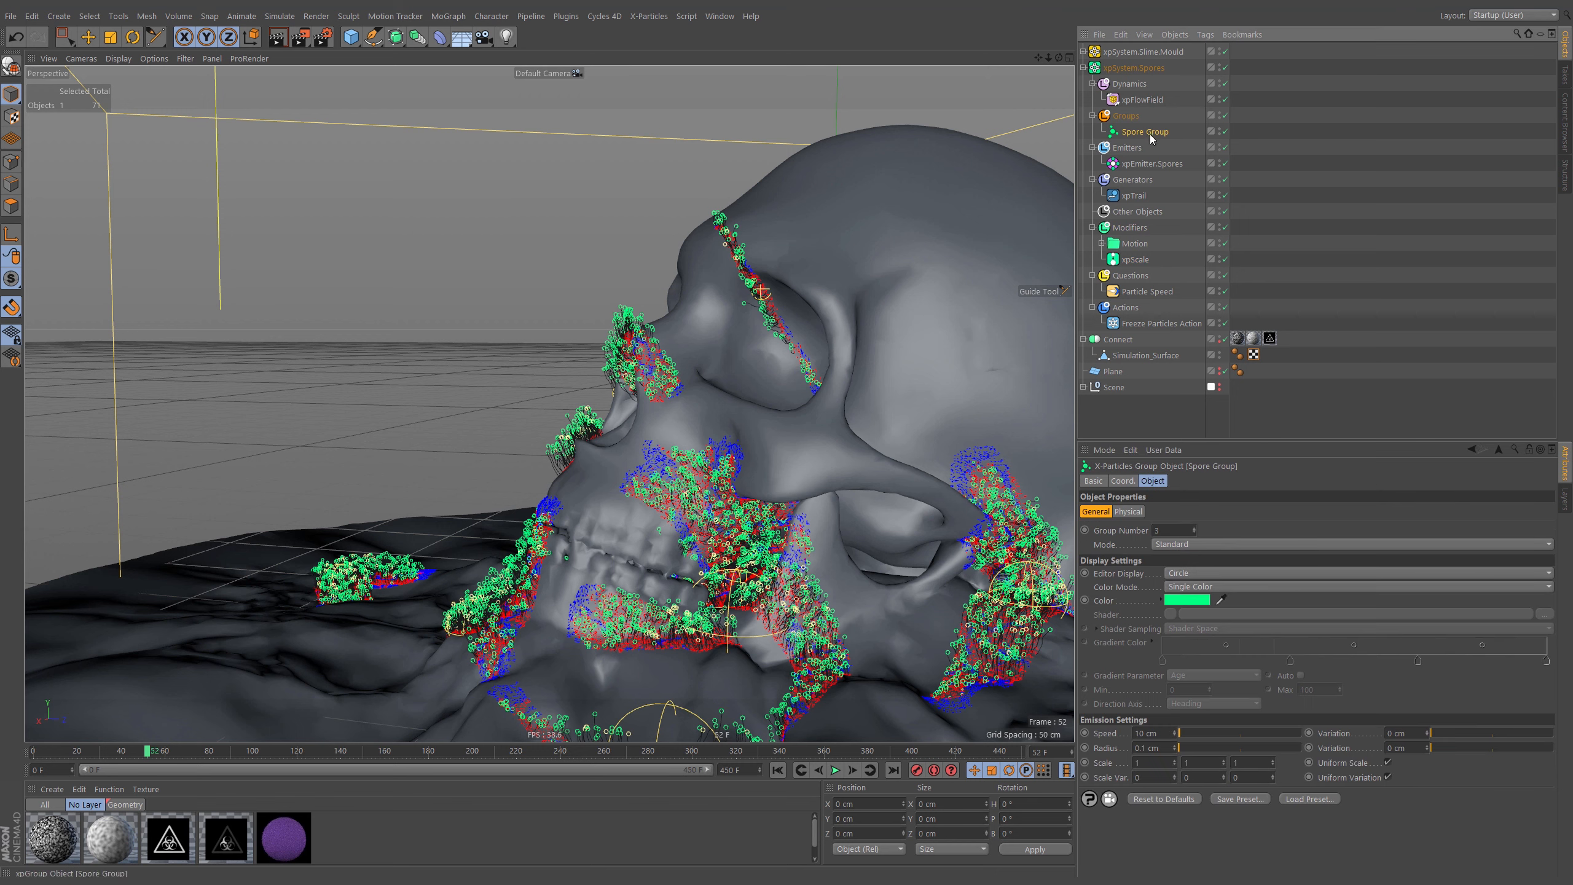
{"action": "left_click", "coordinate": [1161, 734]}
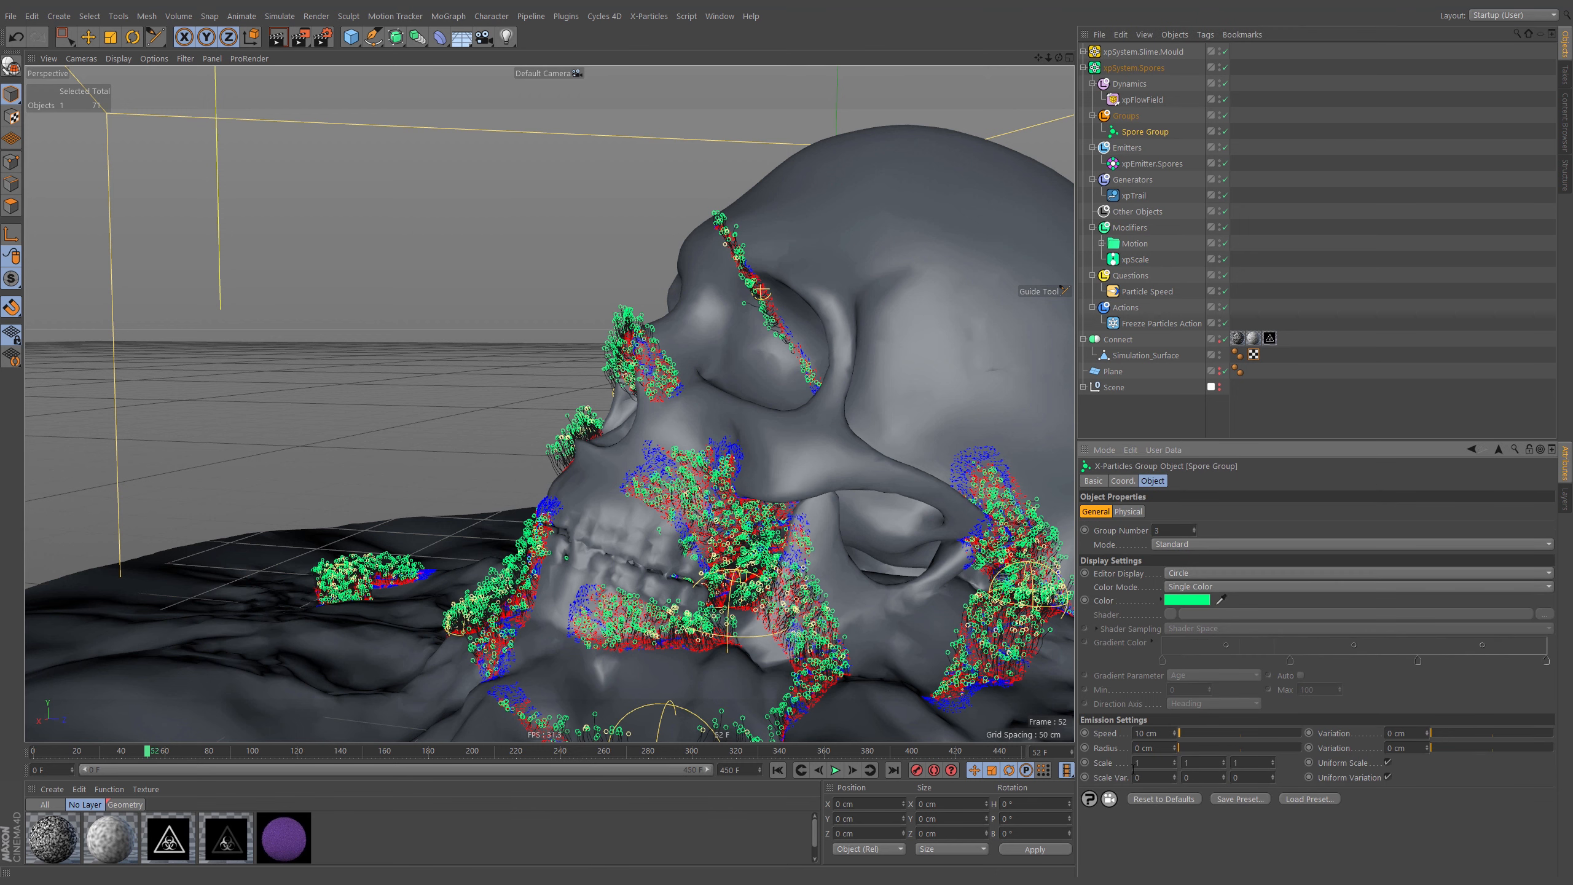
Set xpScale's Radius Change to 0.01 cm with 5% variation and play the simulation from the start to about frame 103
{"action": "left_click", "coordinate": [778, 770]}
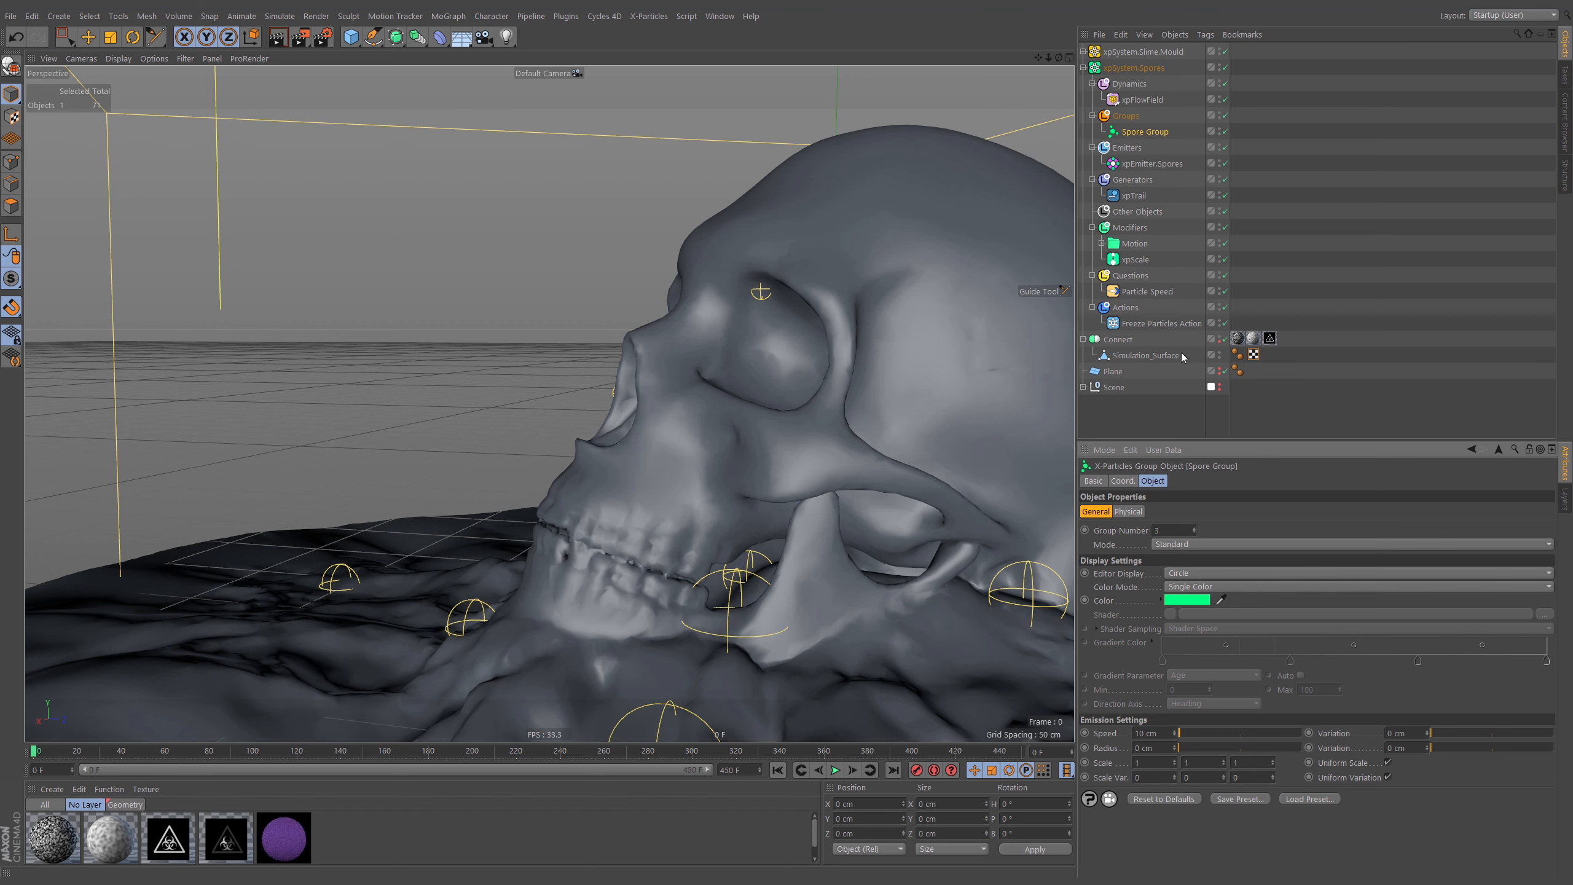
{"action": "left_click", "coordinate": [1134, 260]}
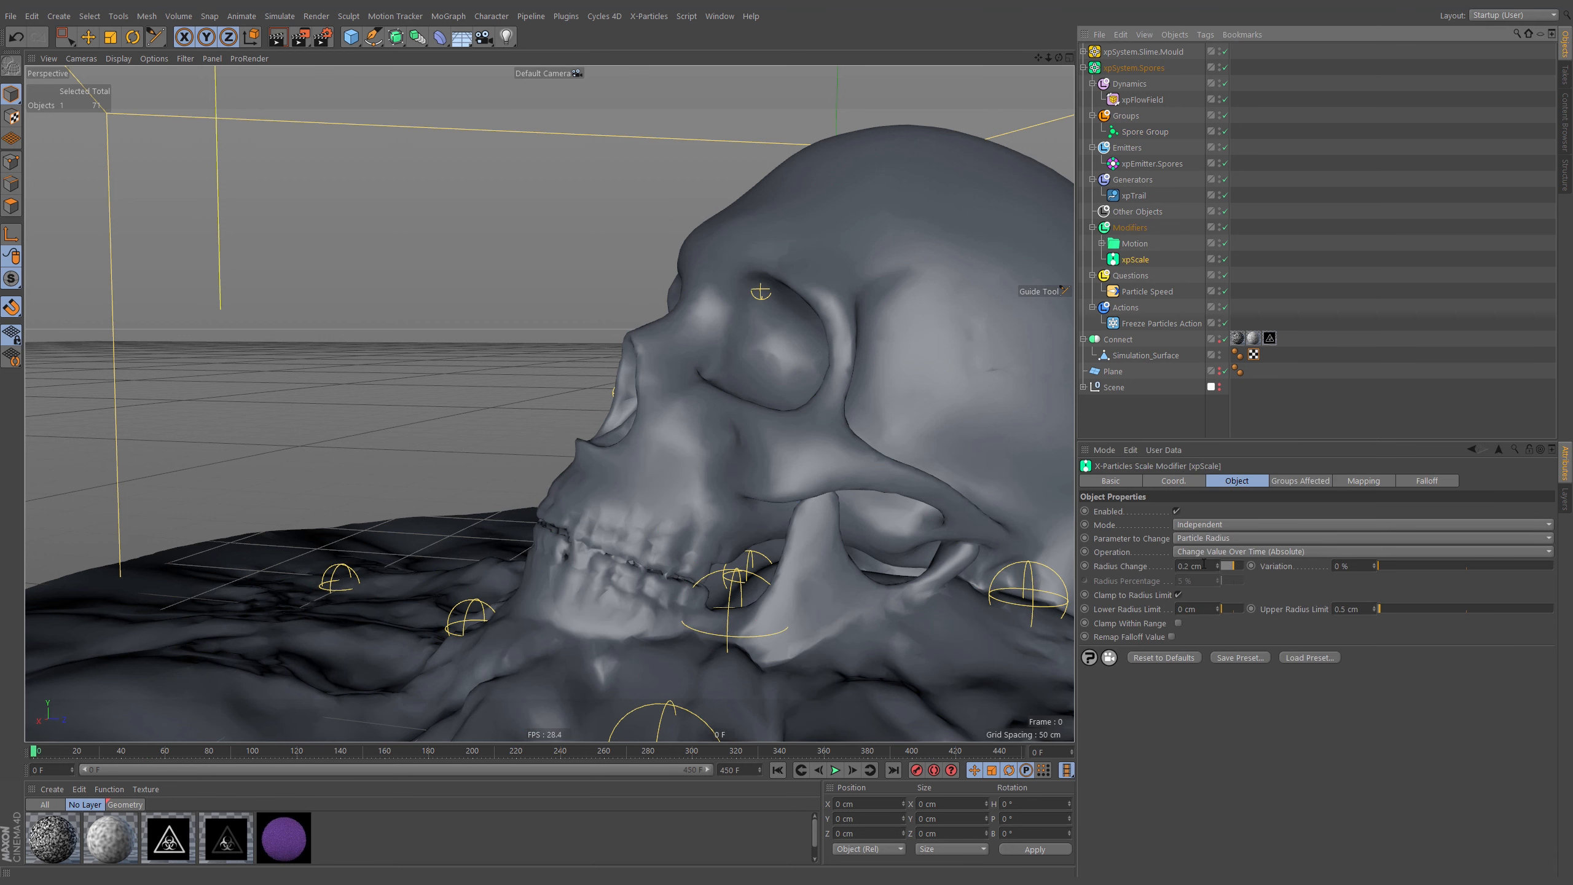
{"action": "left_click", "coordinate": [1204, 565]}
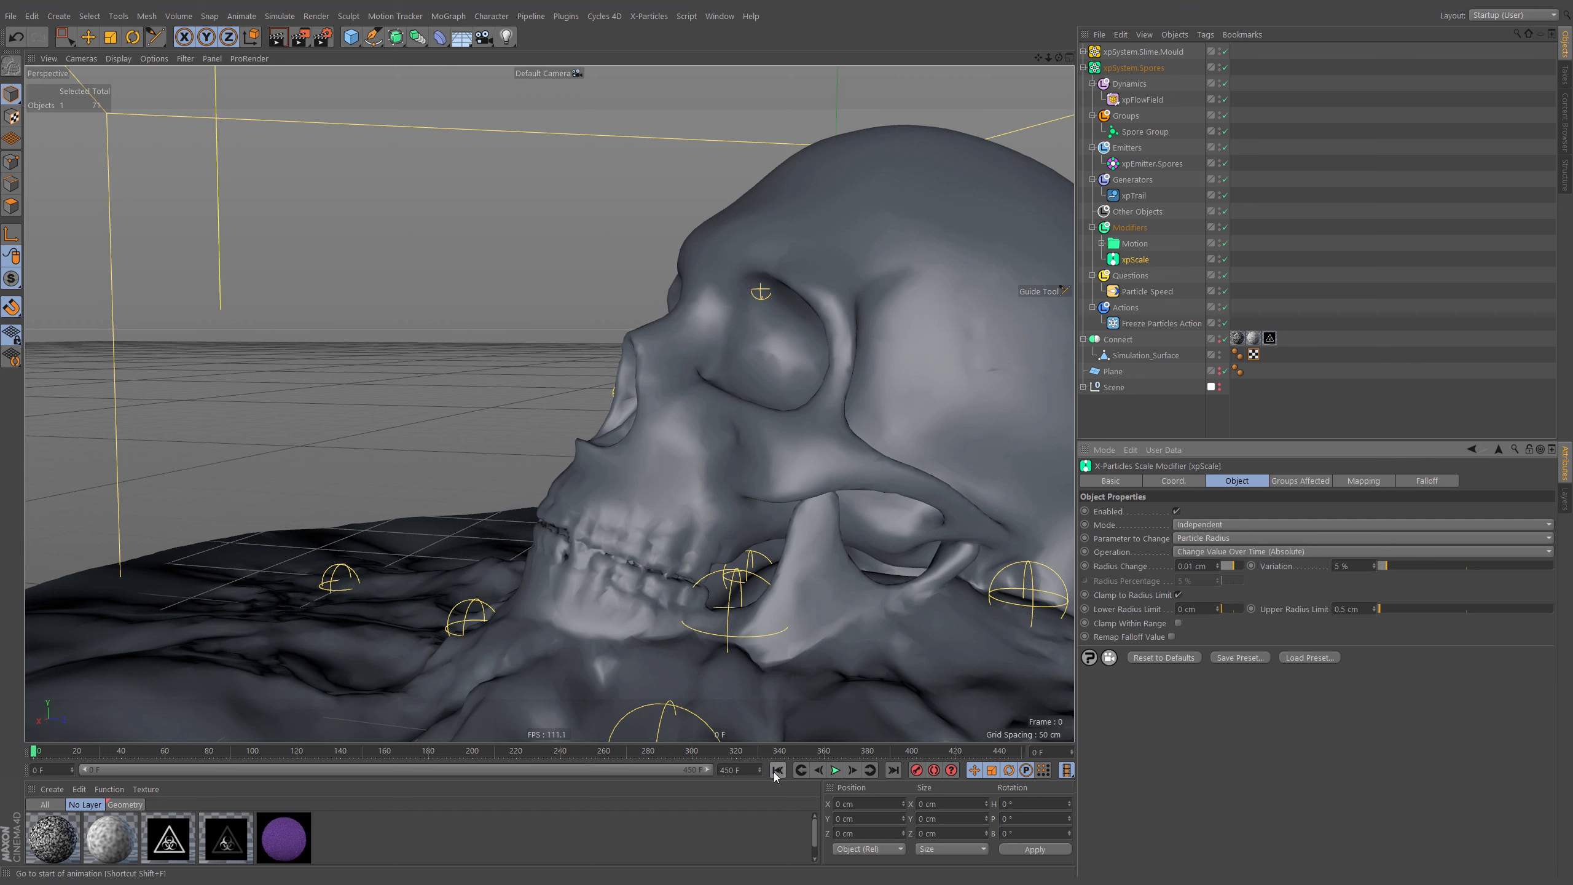
{"action": "left_click", "coordinate": [836, 770]}
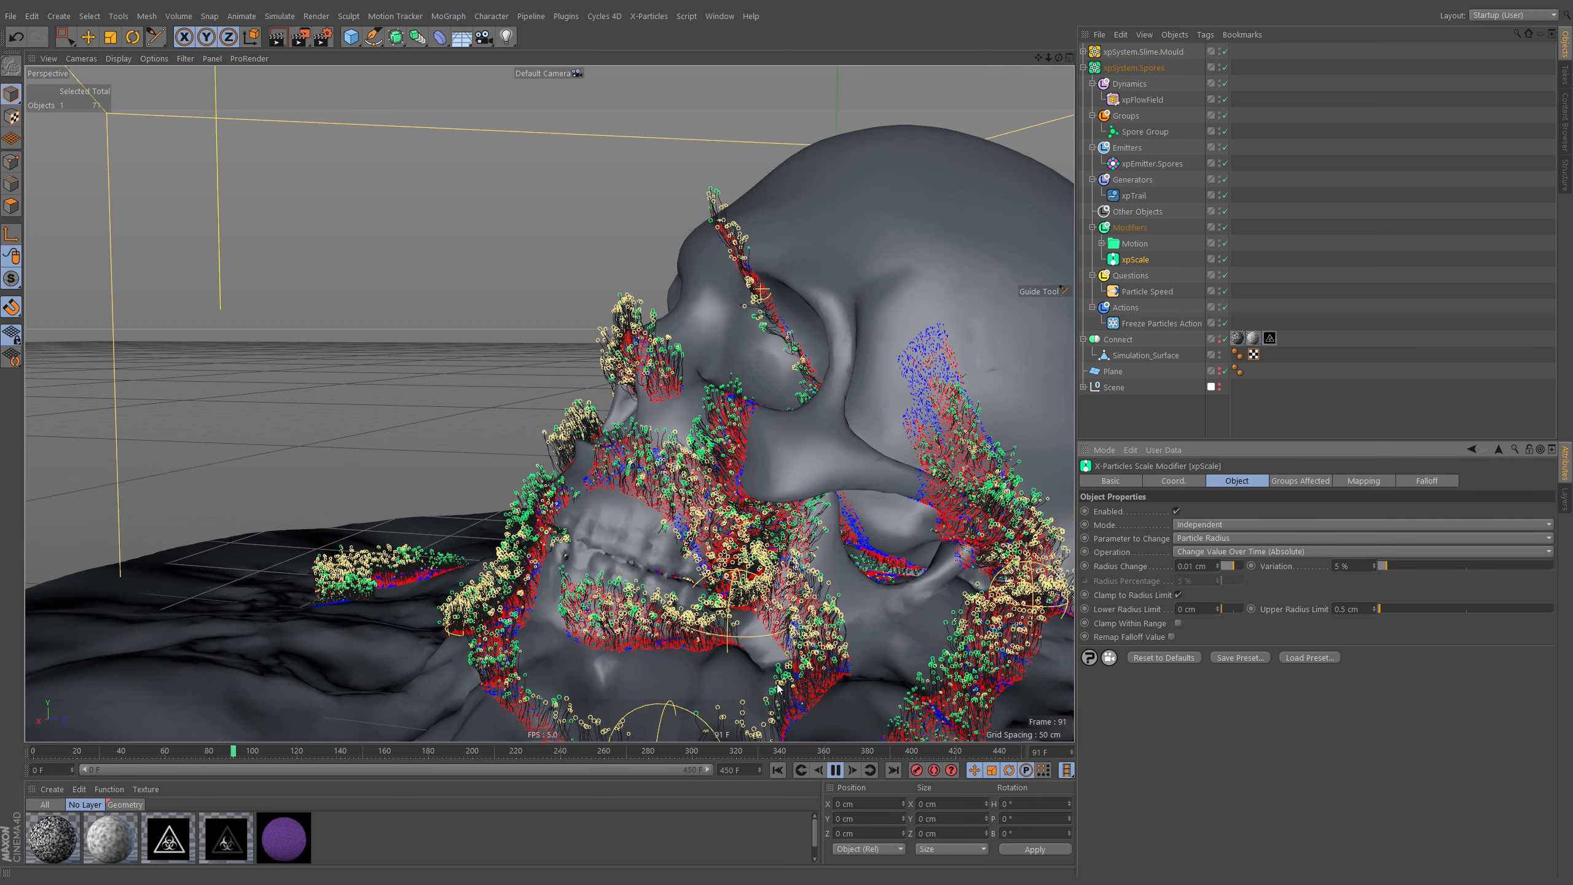
{"action": "left_click", "coordinate": [835, 769]}
Enable the slime mould's xpOVDBMesher.Mould.Surface generator and advance to frame 104
{"action": "left_click", "coordinate": [1083, 51]}
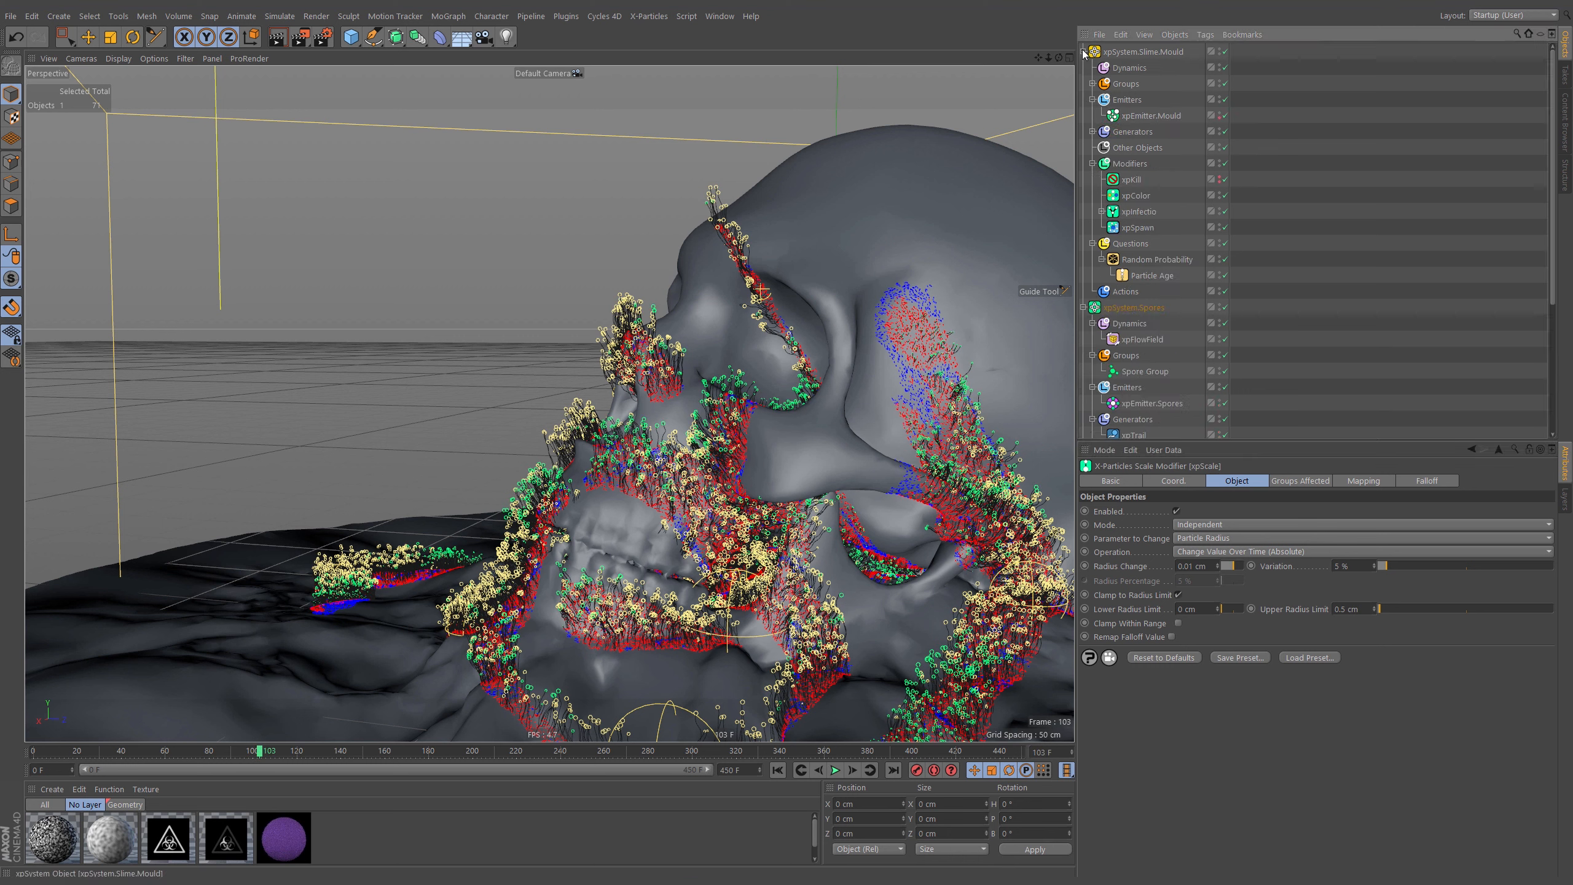
{"action": "left_click", "coordinate": [1093, 132]}
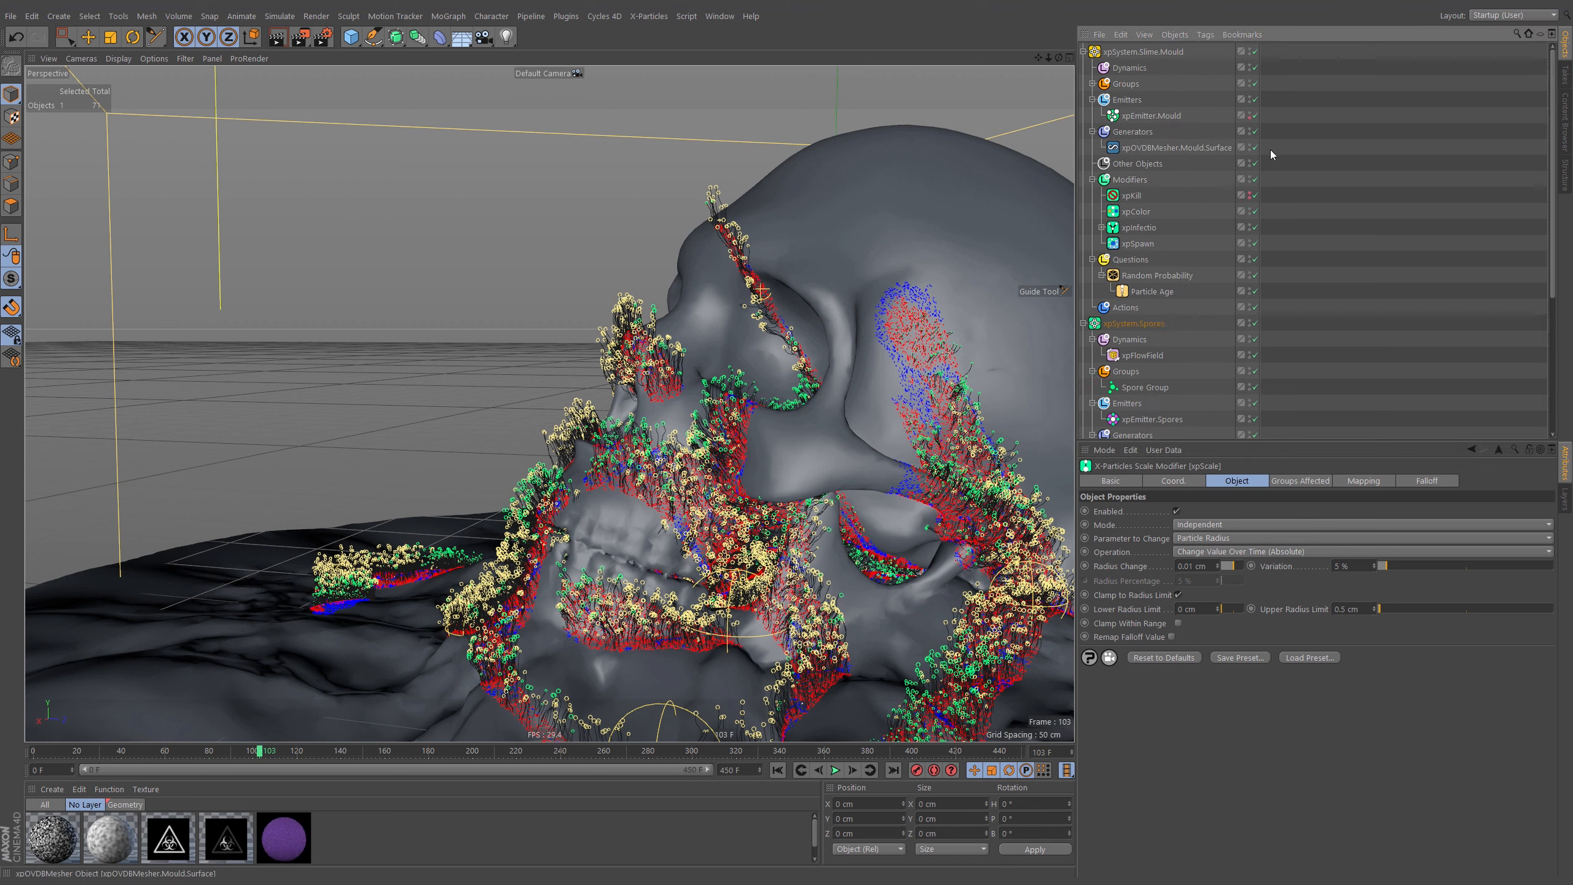
{"action": "key", "text": "g"}
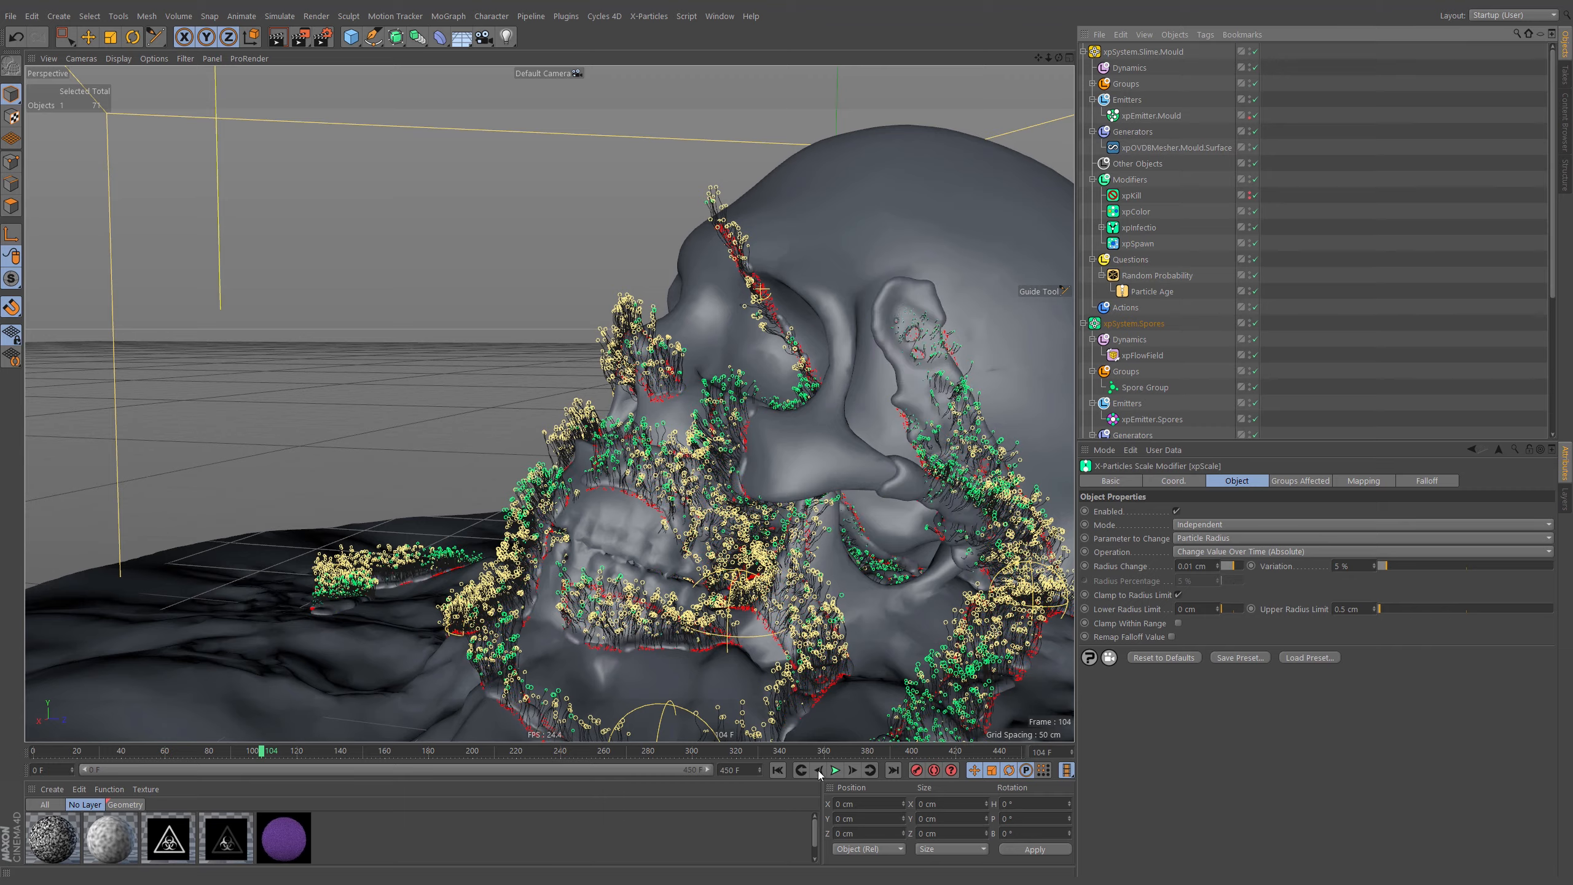
Inspect the spore trails growing from the meshed mould up close around the nose, and switch the mesher off again
{"action": "left_click_drag", "start_coordinate": [948, 413], "coordinate": [877, 419], "text": "alt"}
{"action": "middle_click_drag", "start_coordinate": [799, 406], "coordinate": [735, 398], "text": "alt"}
{"action": "right_click_drag", "start_coordinate": [708, 352], "coordinate": [824, 347], "text": "alt"}
{"action": "left_click_drag", "start_coordinate": [824, 347], "coordinate": [815, 426], "text": "alt"}
{"action": "right_click_drag", "start_coordinate": [823, 434], "coordinate": [657, 378], "text": "alt"}
{"action": "left_click_drag", "start_coordinate": [656, 366], "coordinate": [611, 276], "text": "alt"}
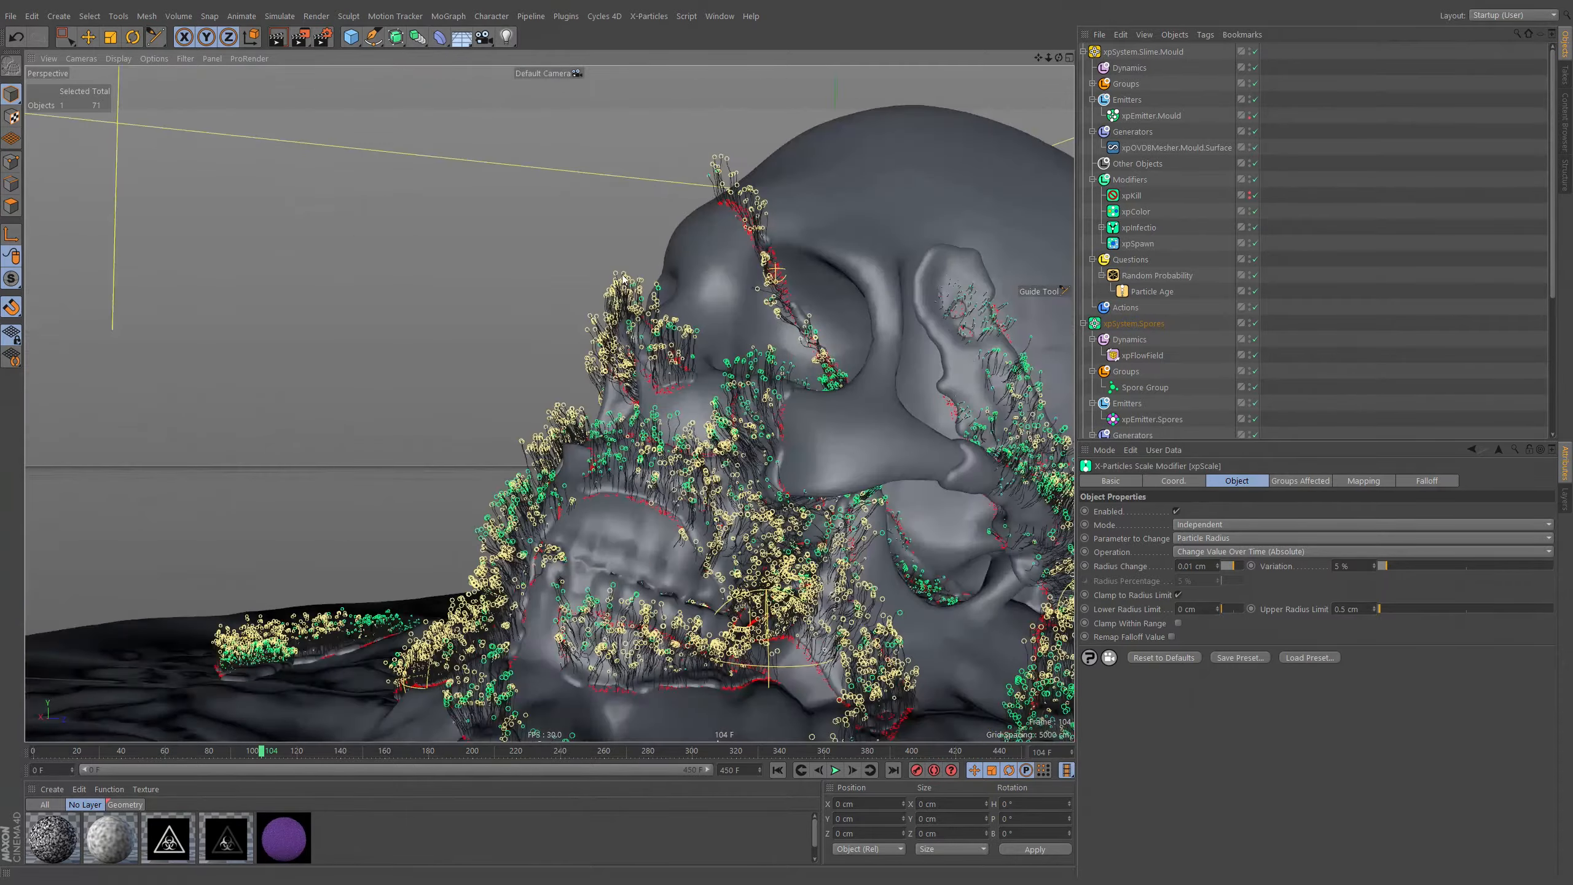
{"action": "right_click_drag", "start_coordinate": [610, 276], "coordinate": [751, 271], "text": "alt"}
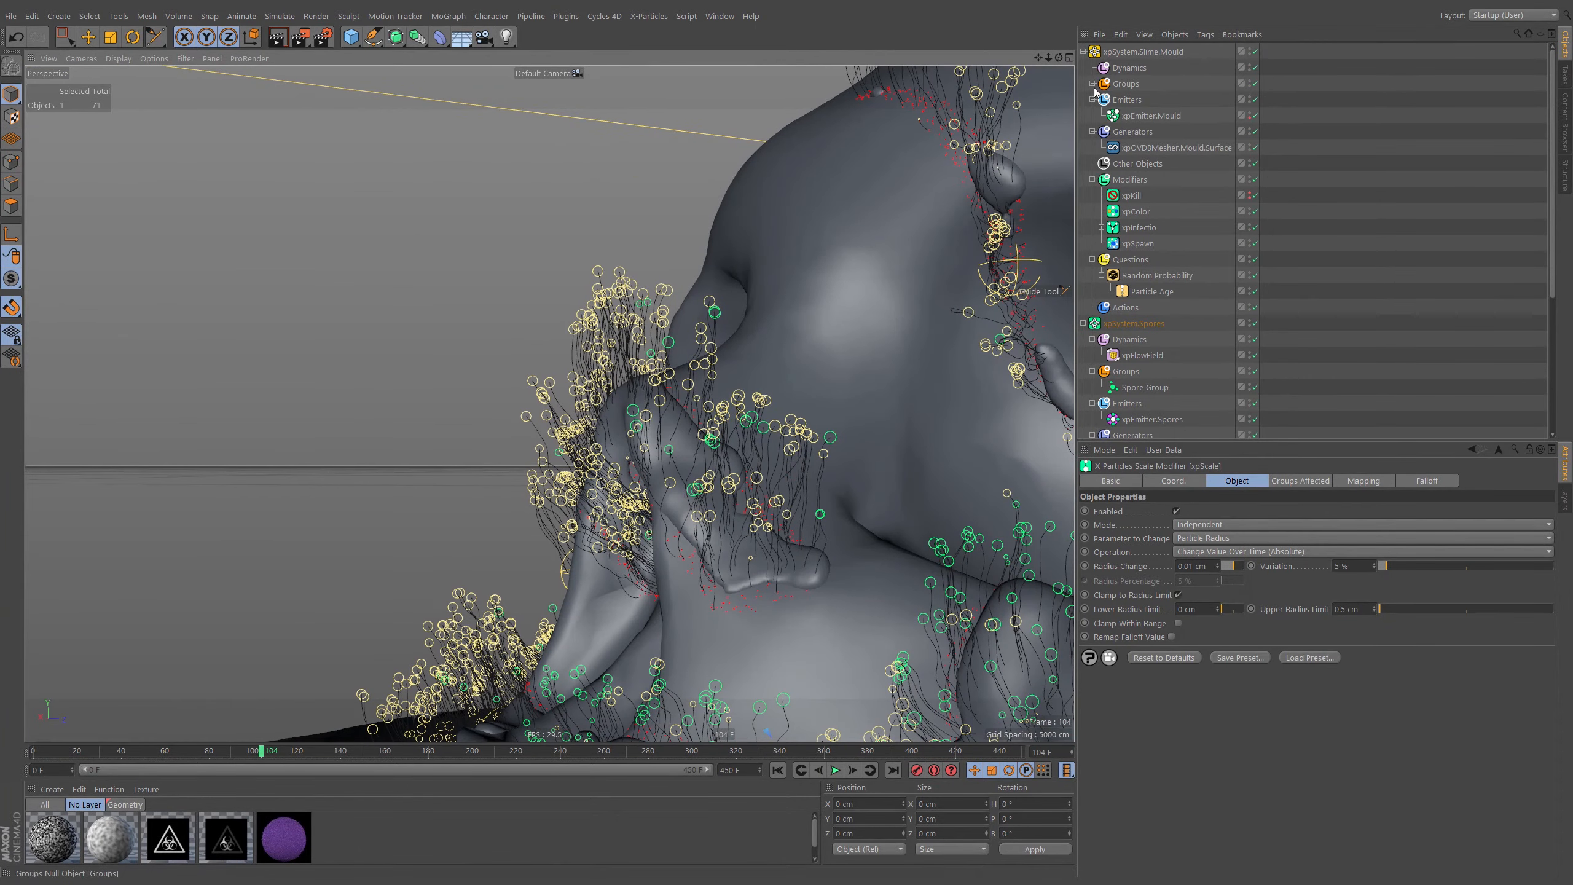
{"action": "left_click", "coordinate": [1084, 52]}
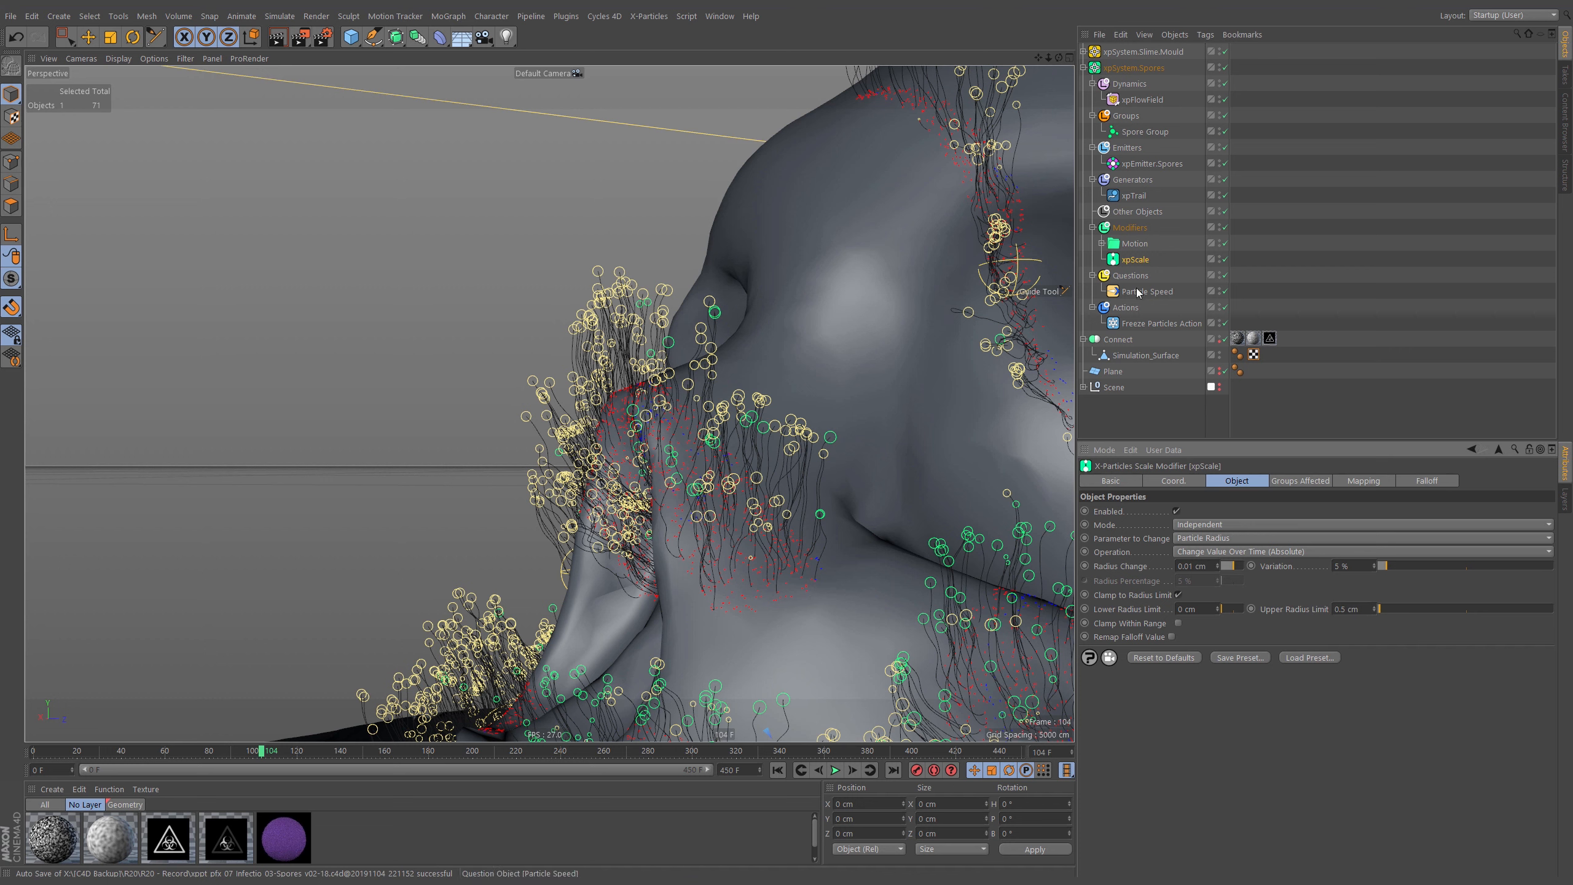
Review the settings of the Freeze Particles Action, the Particle Speed question and the xpScale modifier, including its mapping
{"action": "left_click", "coordinate": [1161, 321]}
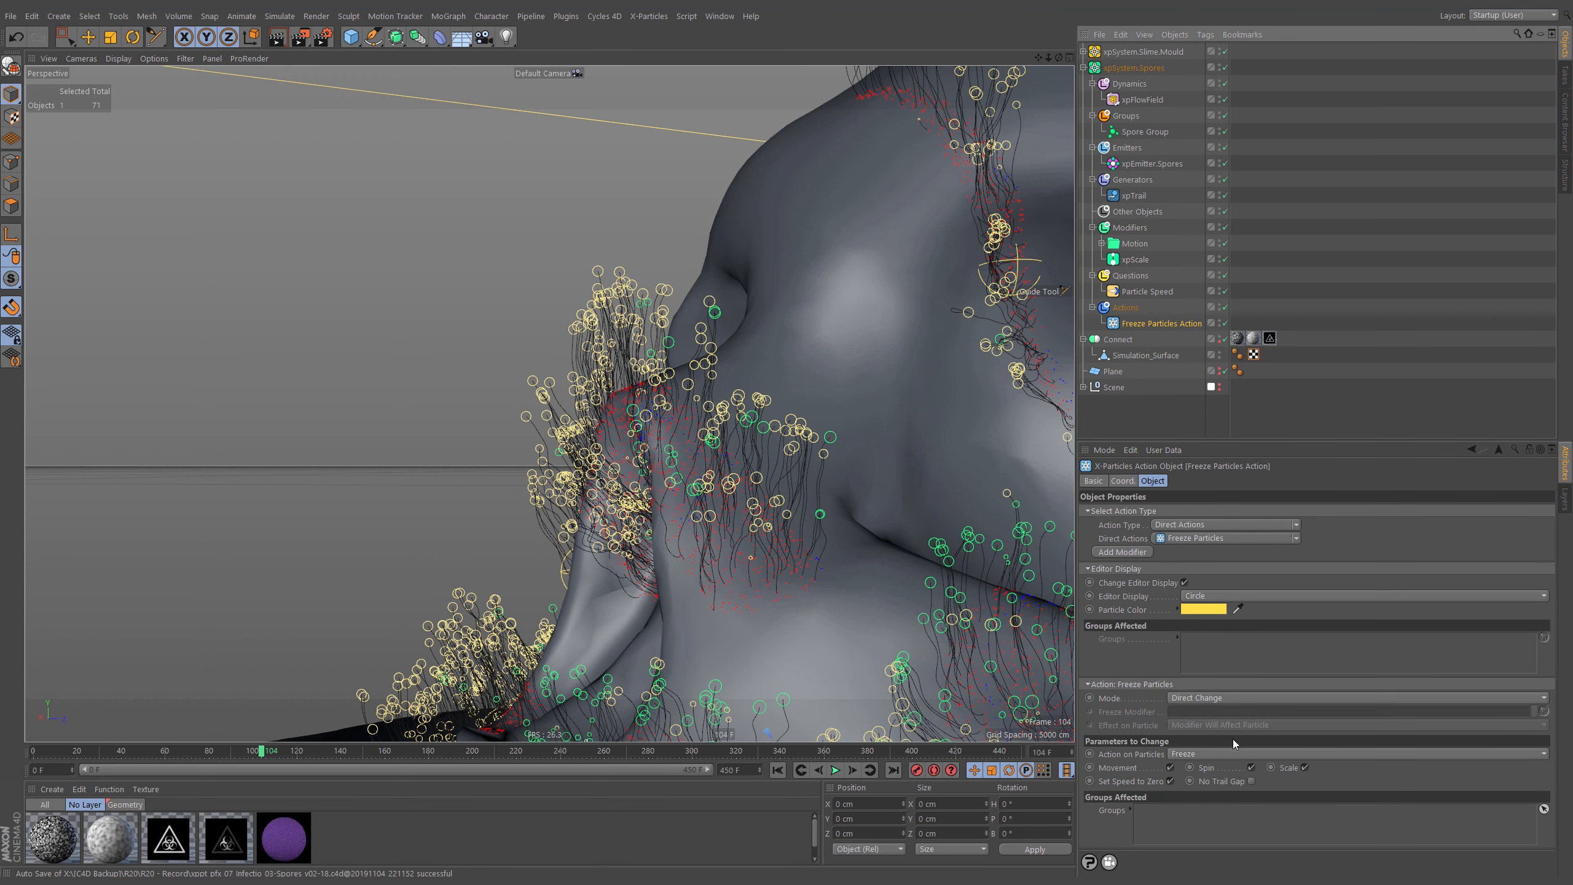
{"action": "left_click", "coordinate": [1137, 293]}
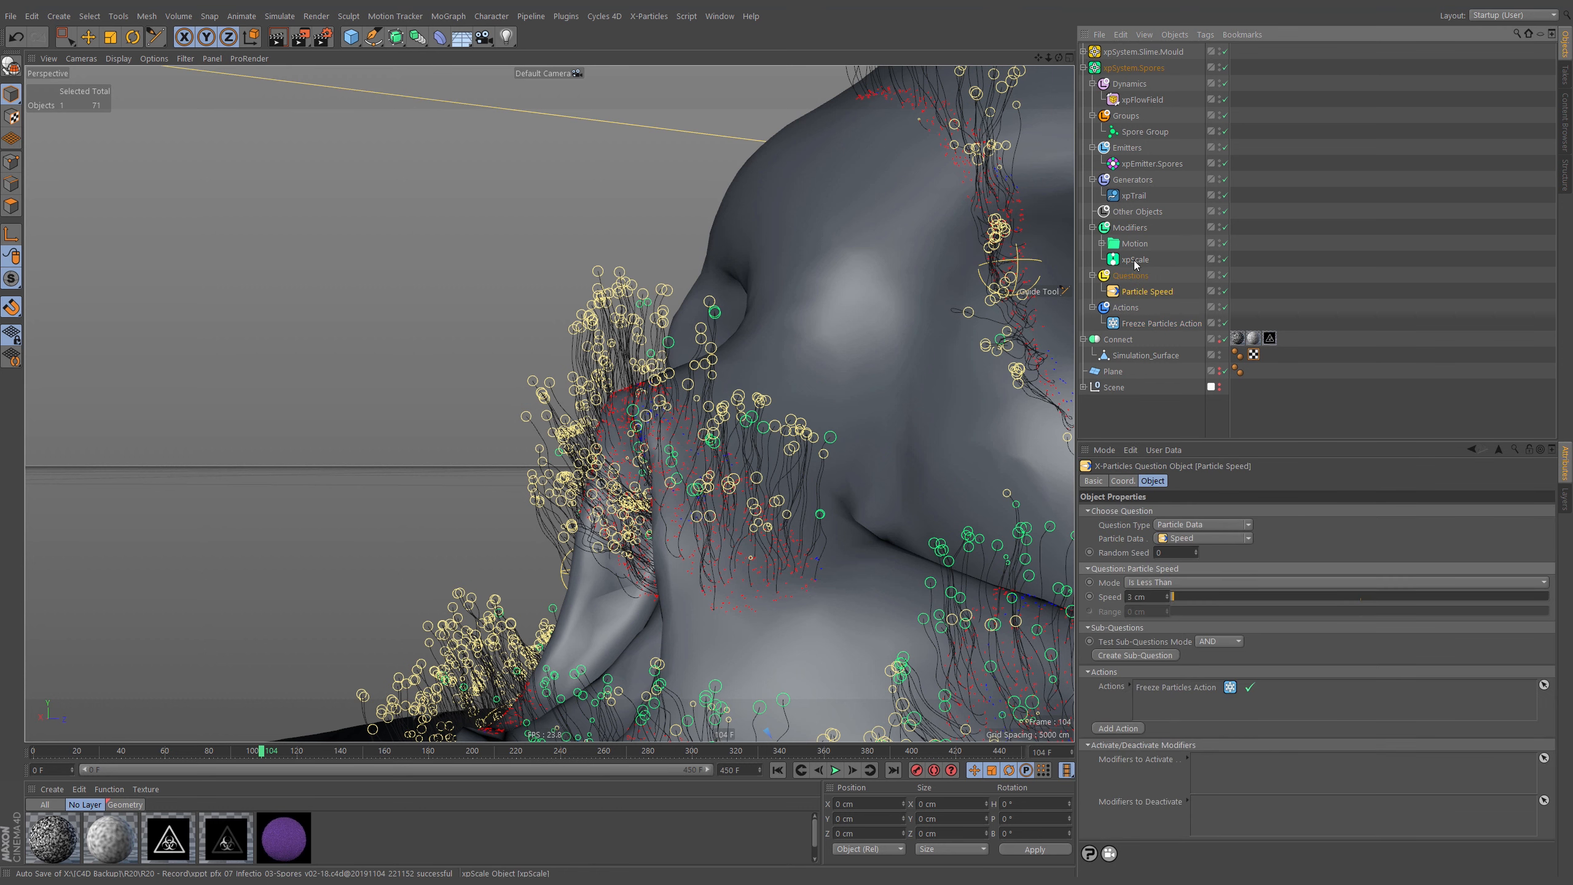
{"action": "left_click", "coordinate": [1135, 260]}
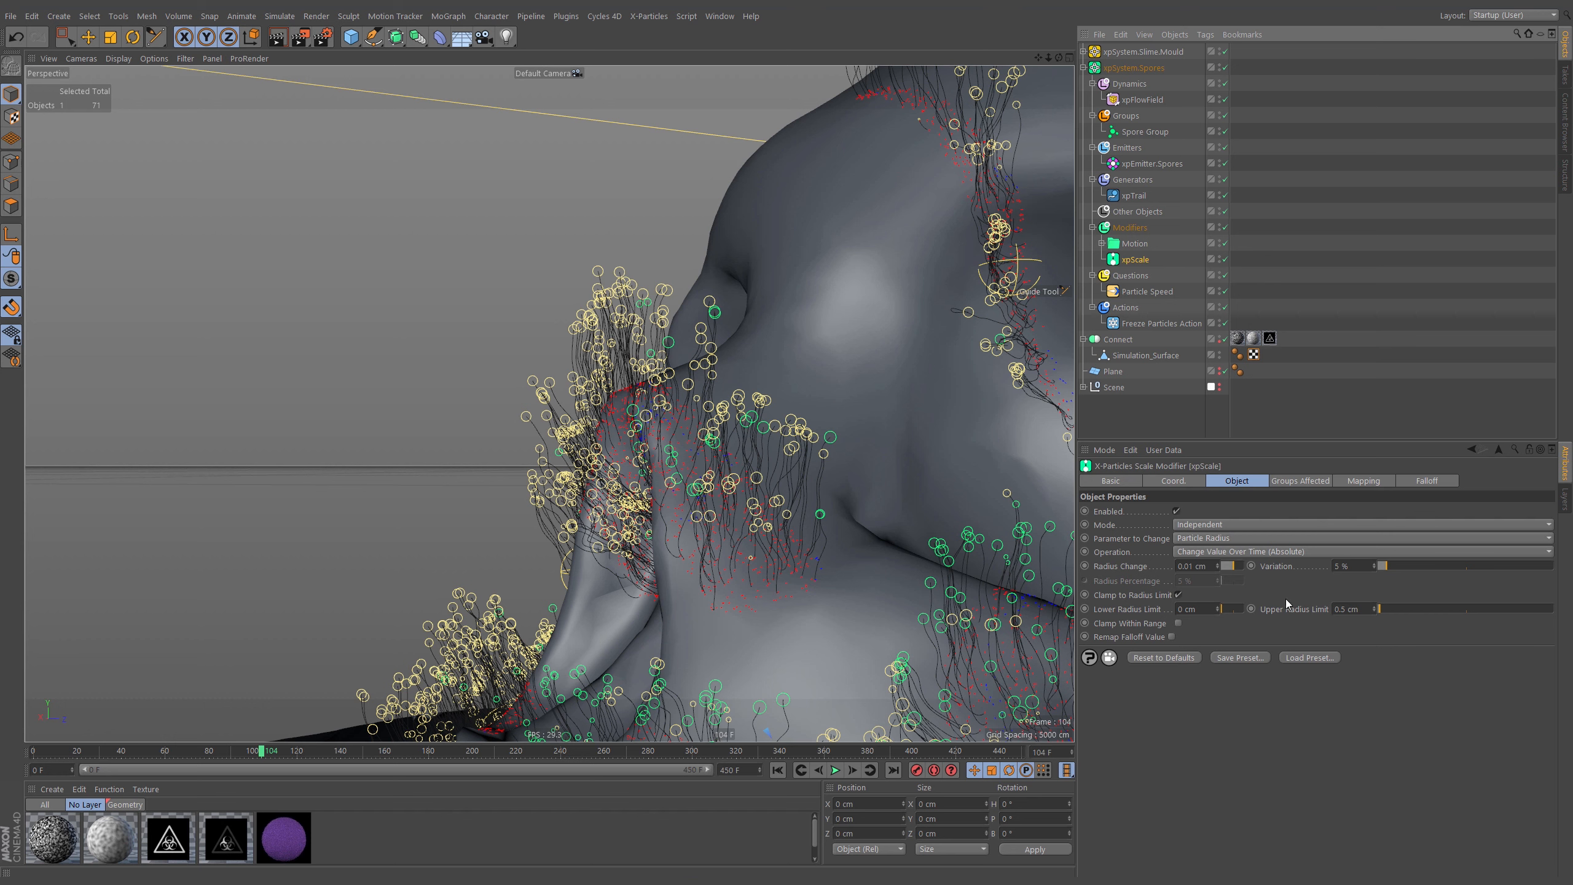
{"action": "left_click", "coordinate": [1363, 484]}
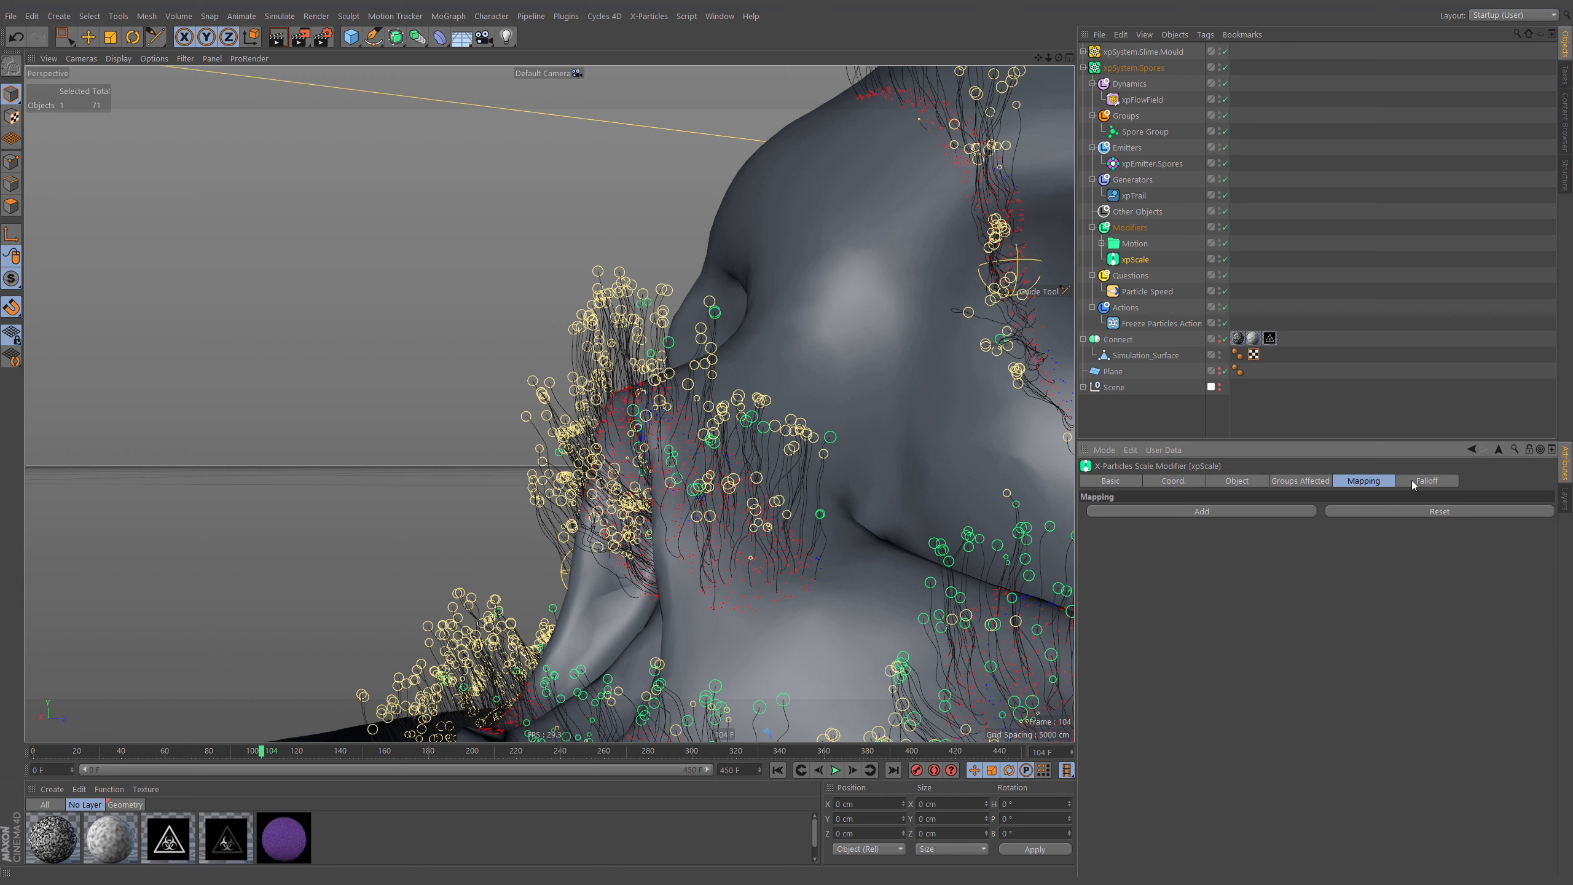
{"action": "left_click", "coordinate": [1242, 486]}
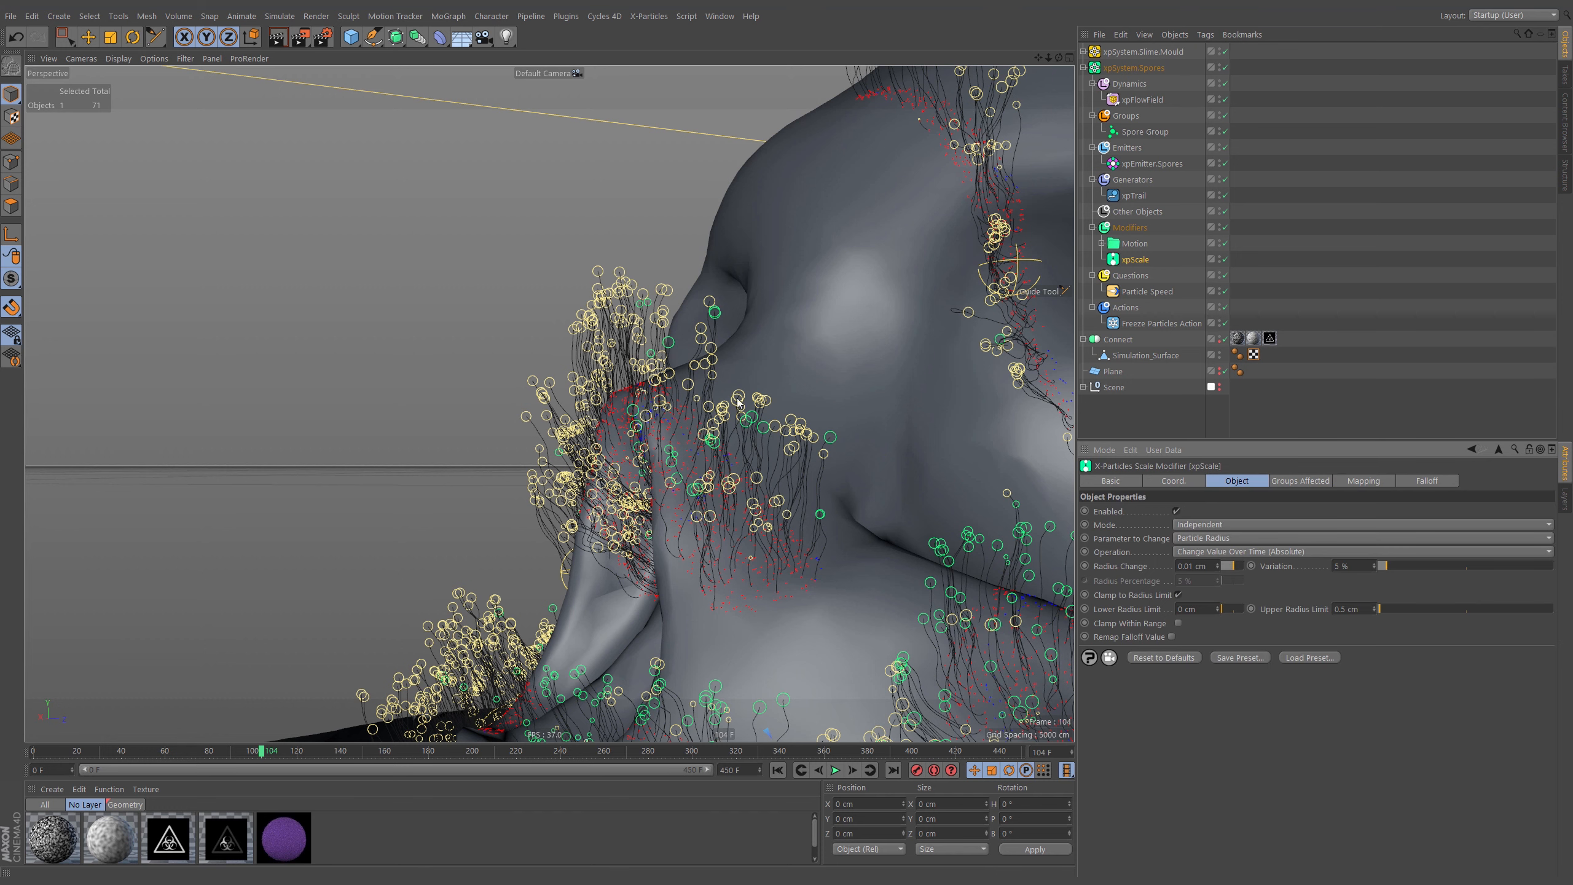
Return the animation to frame 0 and add an xpCache object outside both X-Particles systems
{"action": "scroll", "coordinate": [748, 386], "scroll_direction": "down", "scroll_amount": 5}
{"action": "left_click_drag", "start_coordinate": [746, 404], "coordinate": [692, 401], "text": "alt"}
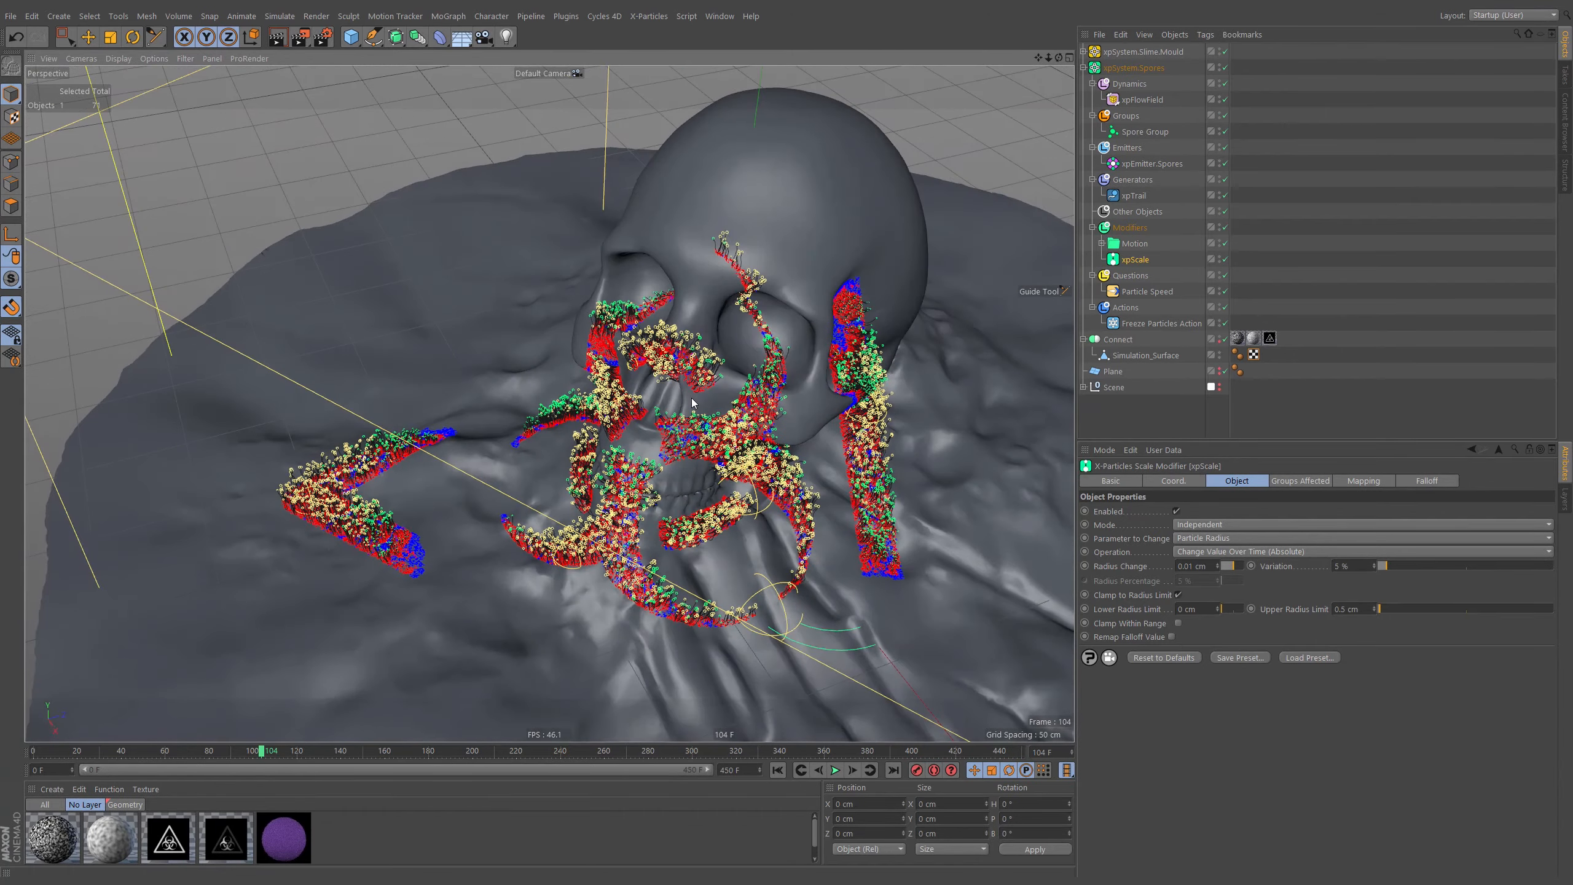
{"action": "left_click", "coordinate": [777, 769]}
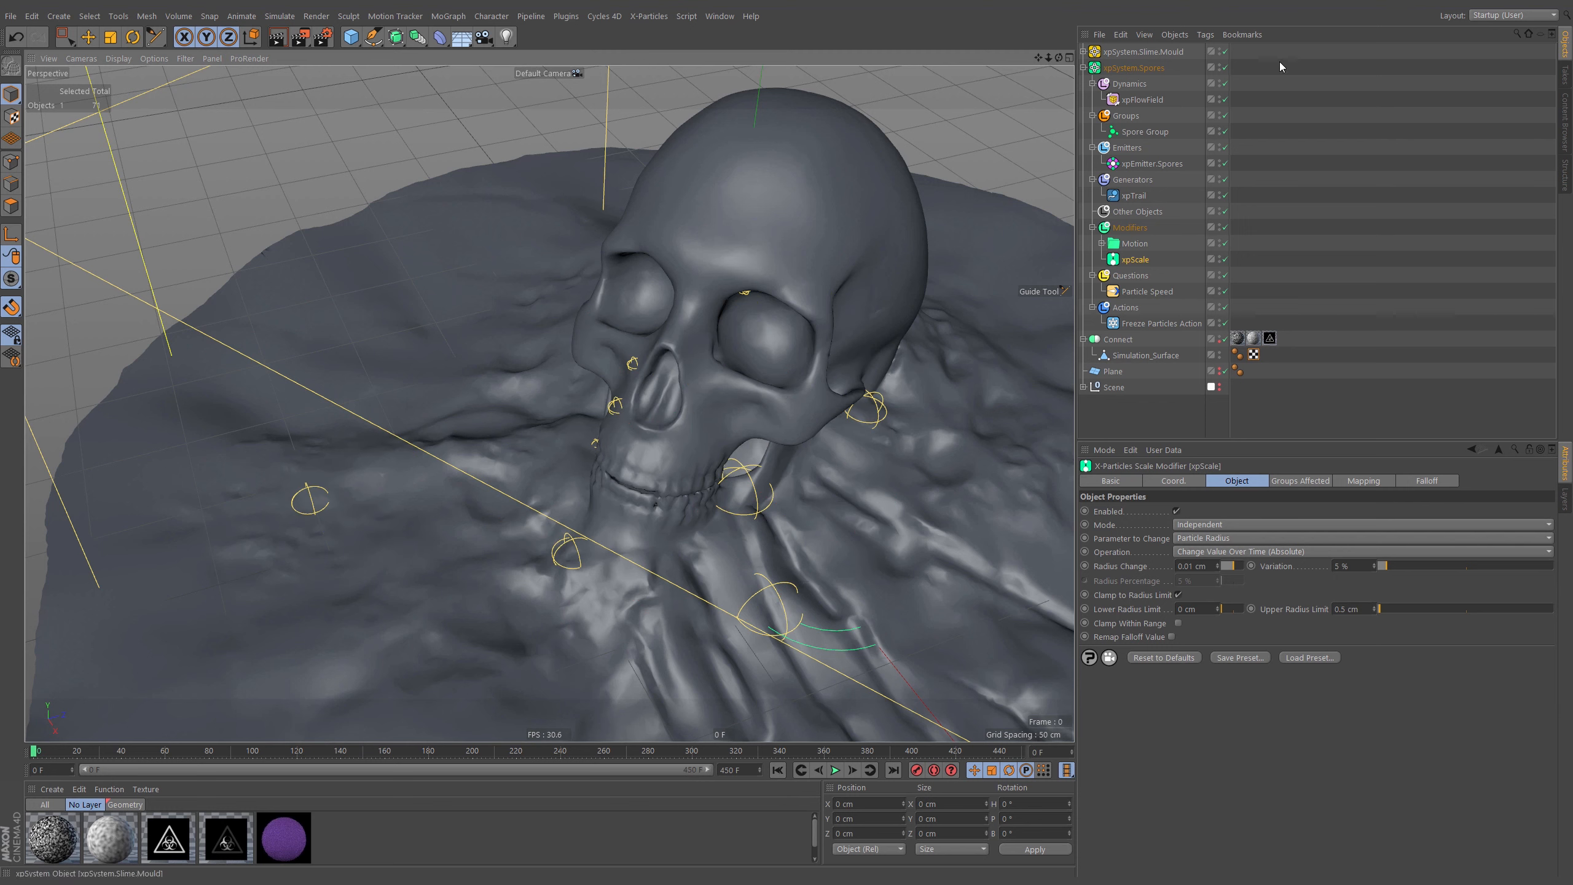
{"action": "left_click", "coordinate": [1314, 95]}
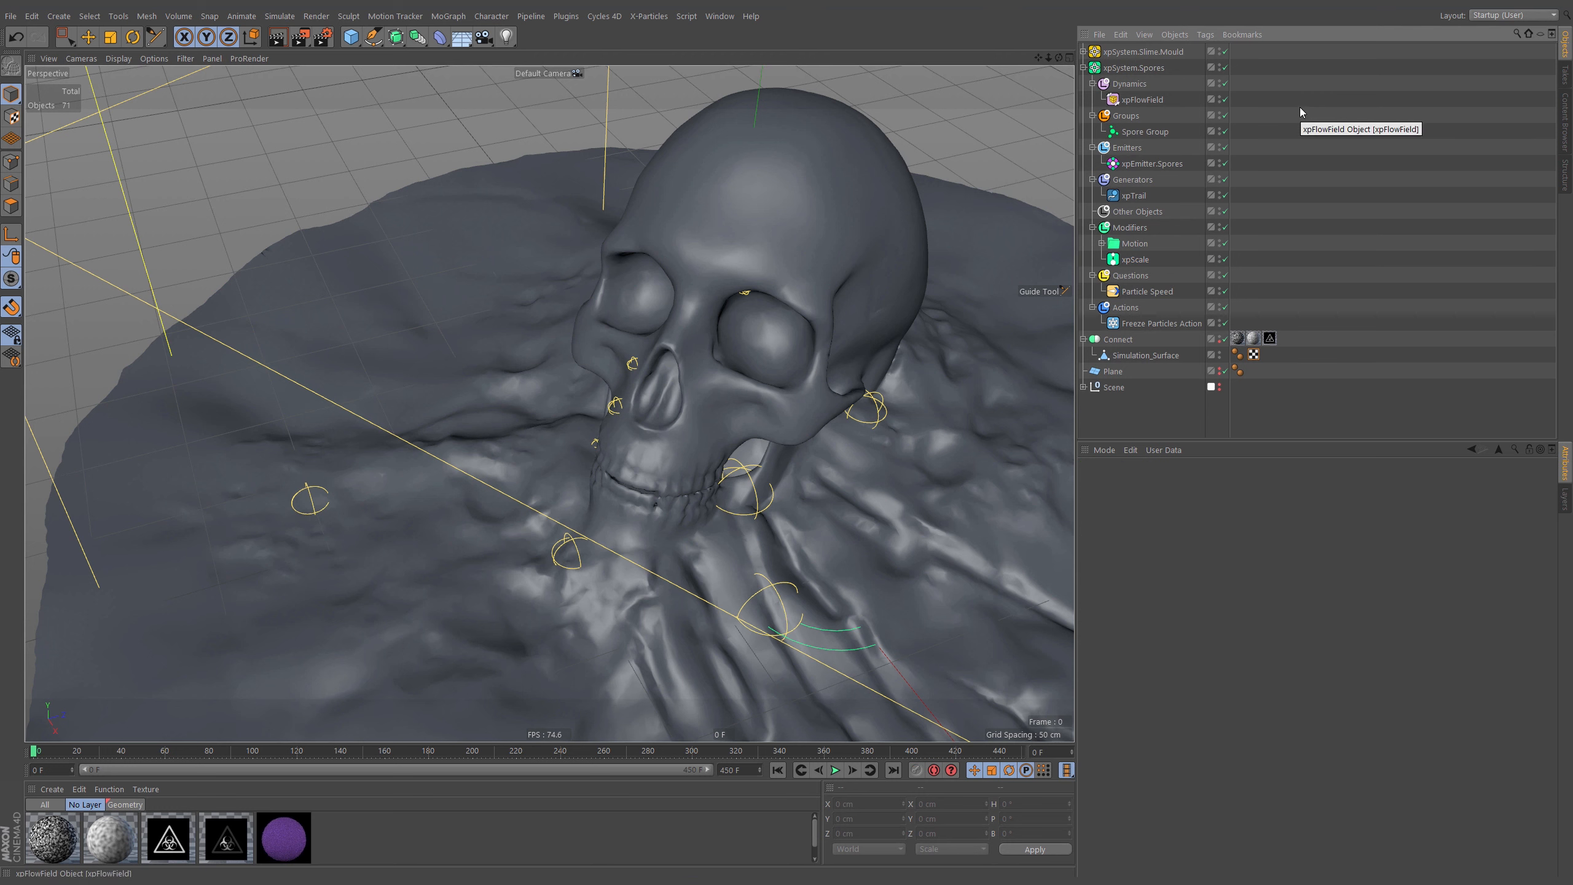
{"action": "key", "text": "shift+c"}
{"action": "type", "text": "xp"}
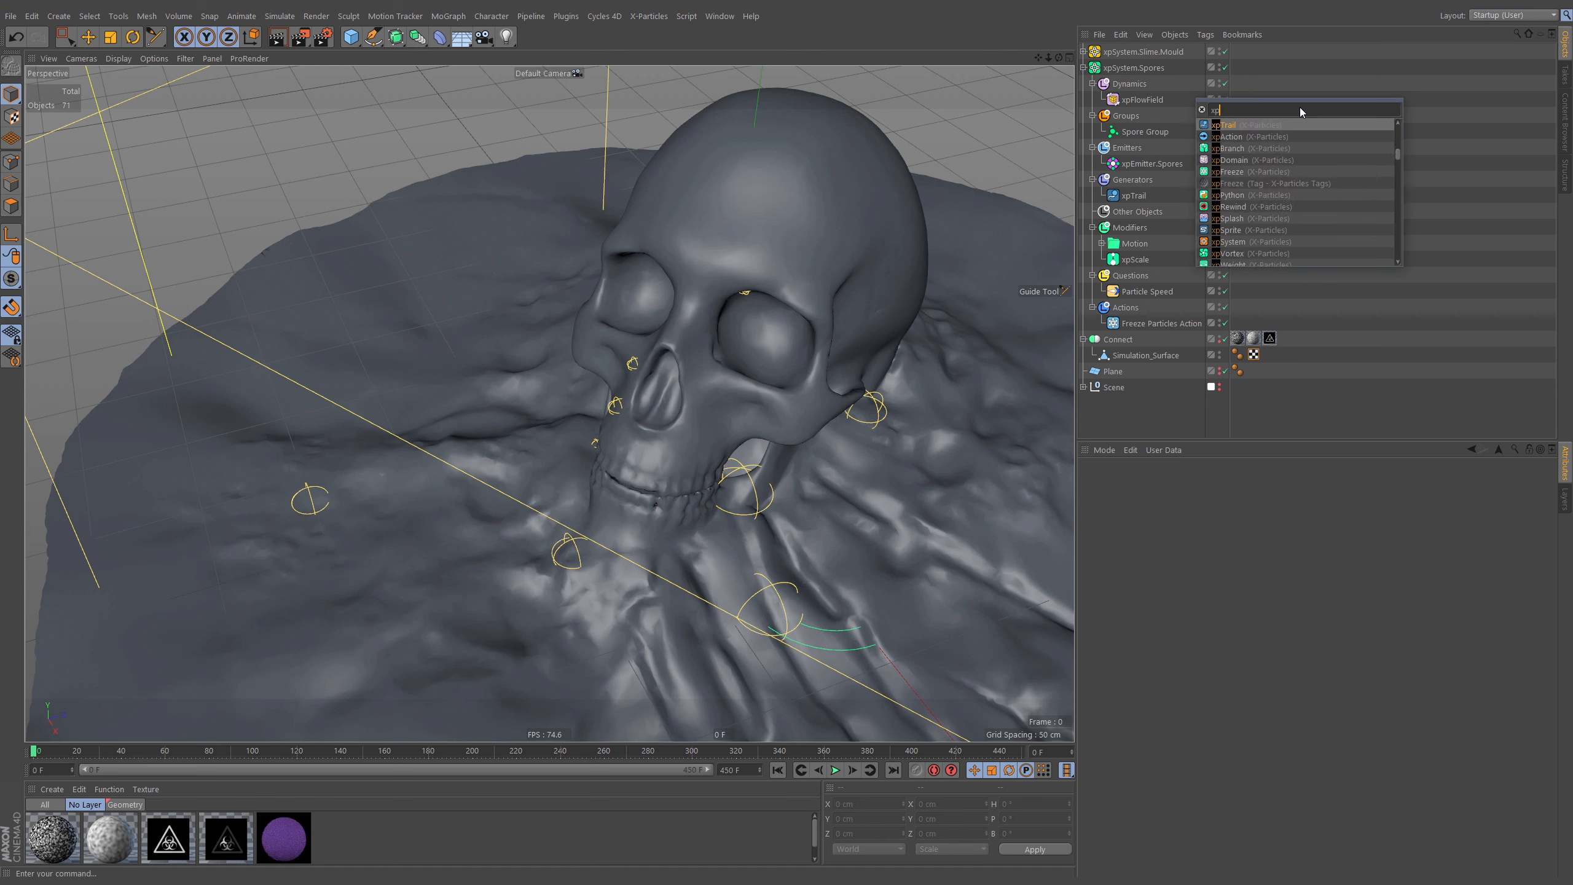
{"action": "type", "text": "cac"}
{"action": "key", "text": "Return"}
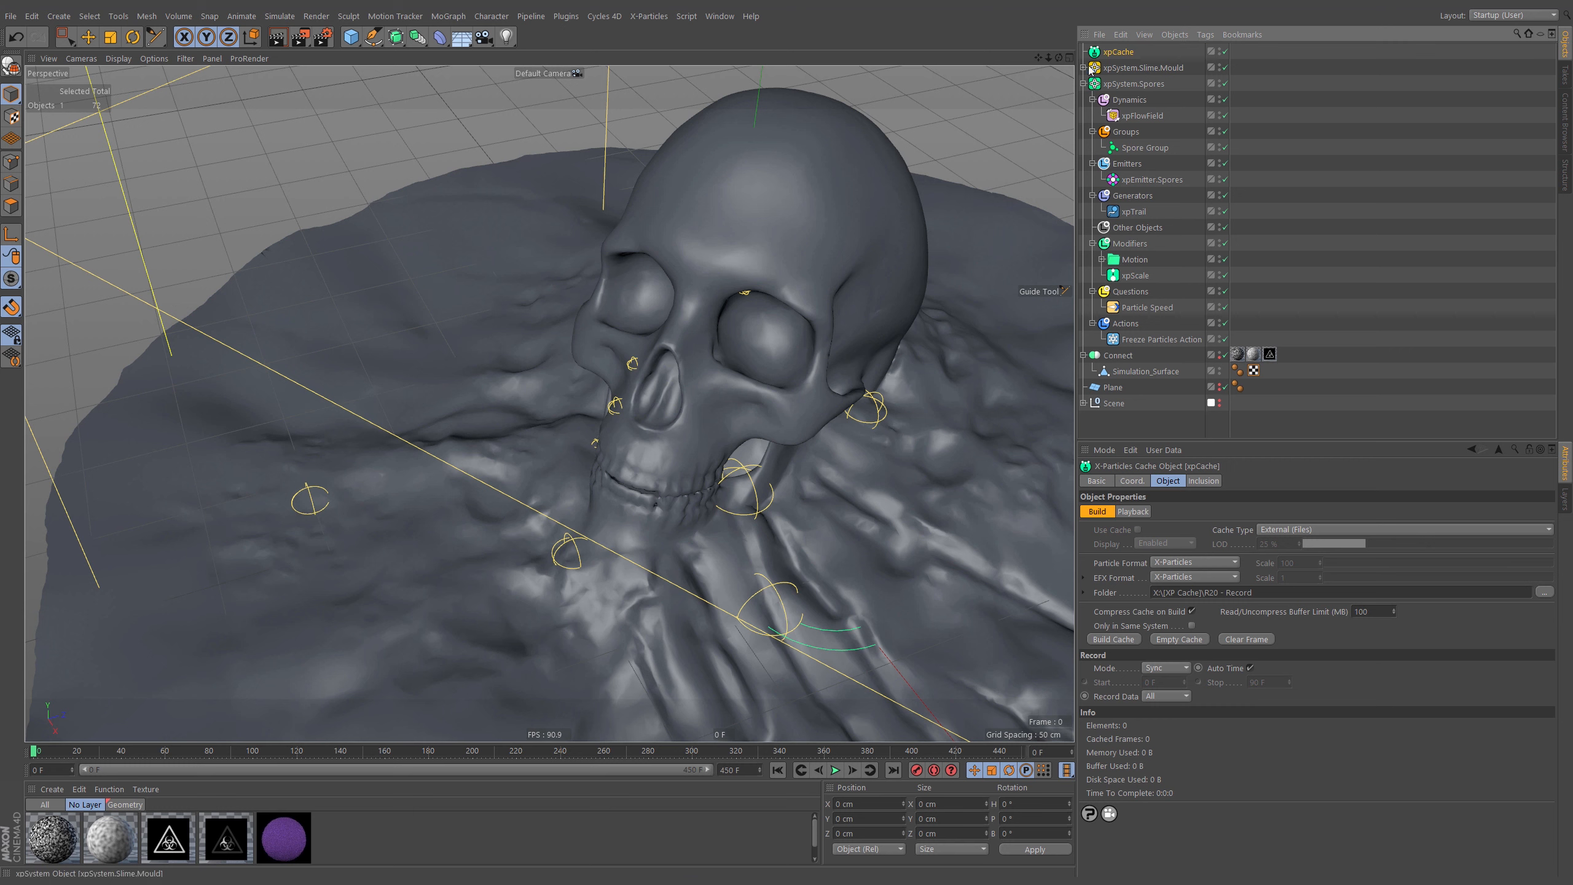
Rename the new cache object as xpCache.Global
{"action": "double_click", "coordinate": [1131, 53]}
{"action": "type", "text": "."}
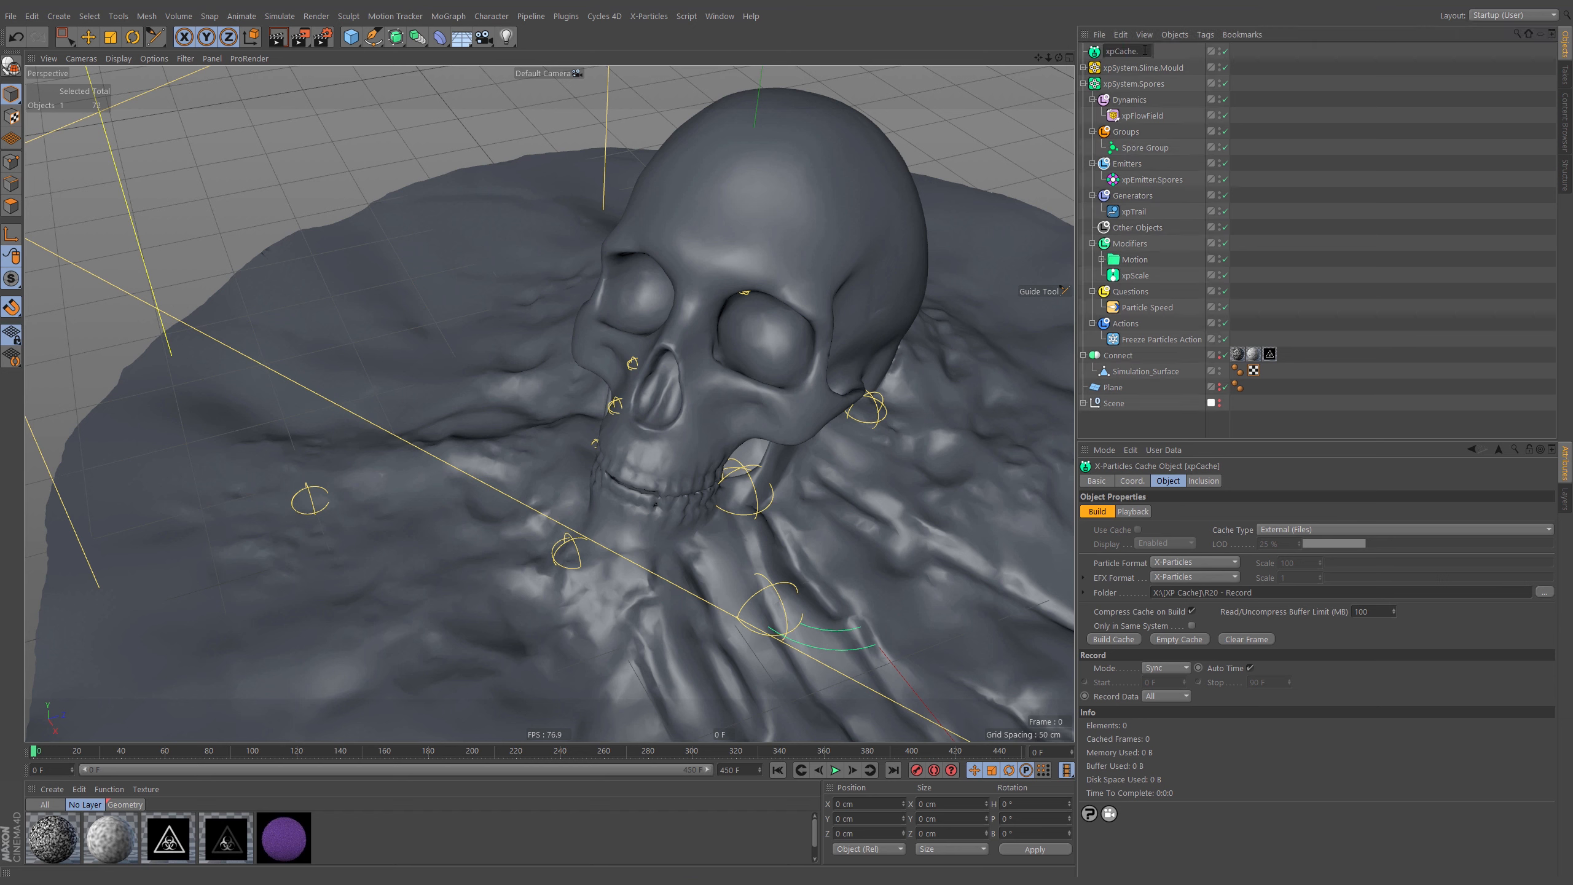
{"action": "type", "text": "Global"}
{"action": "key", "text": "Return"}
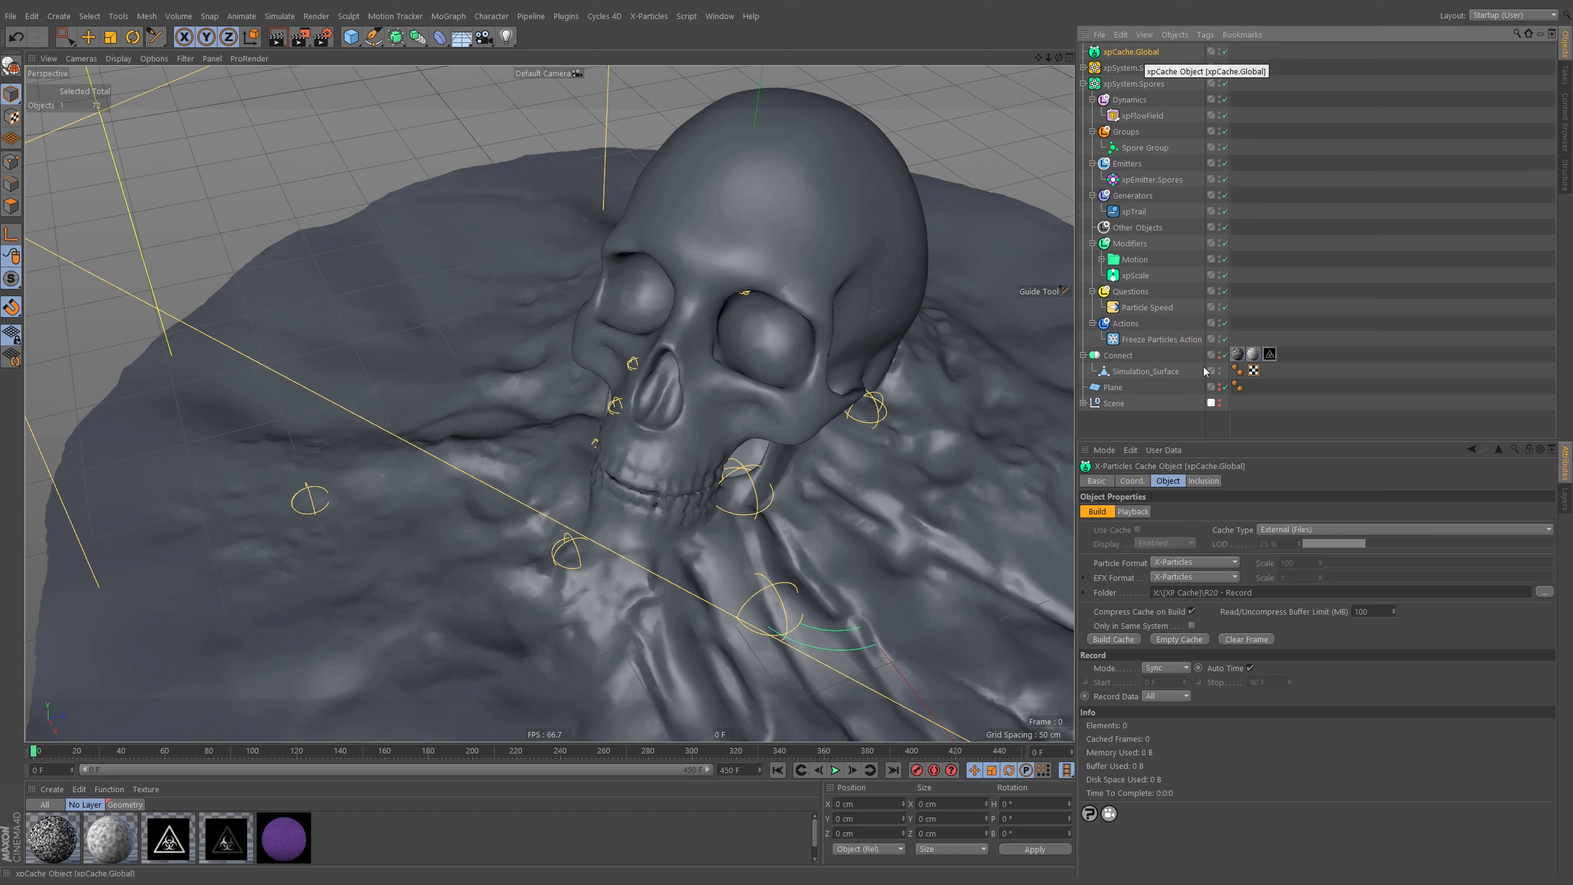
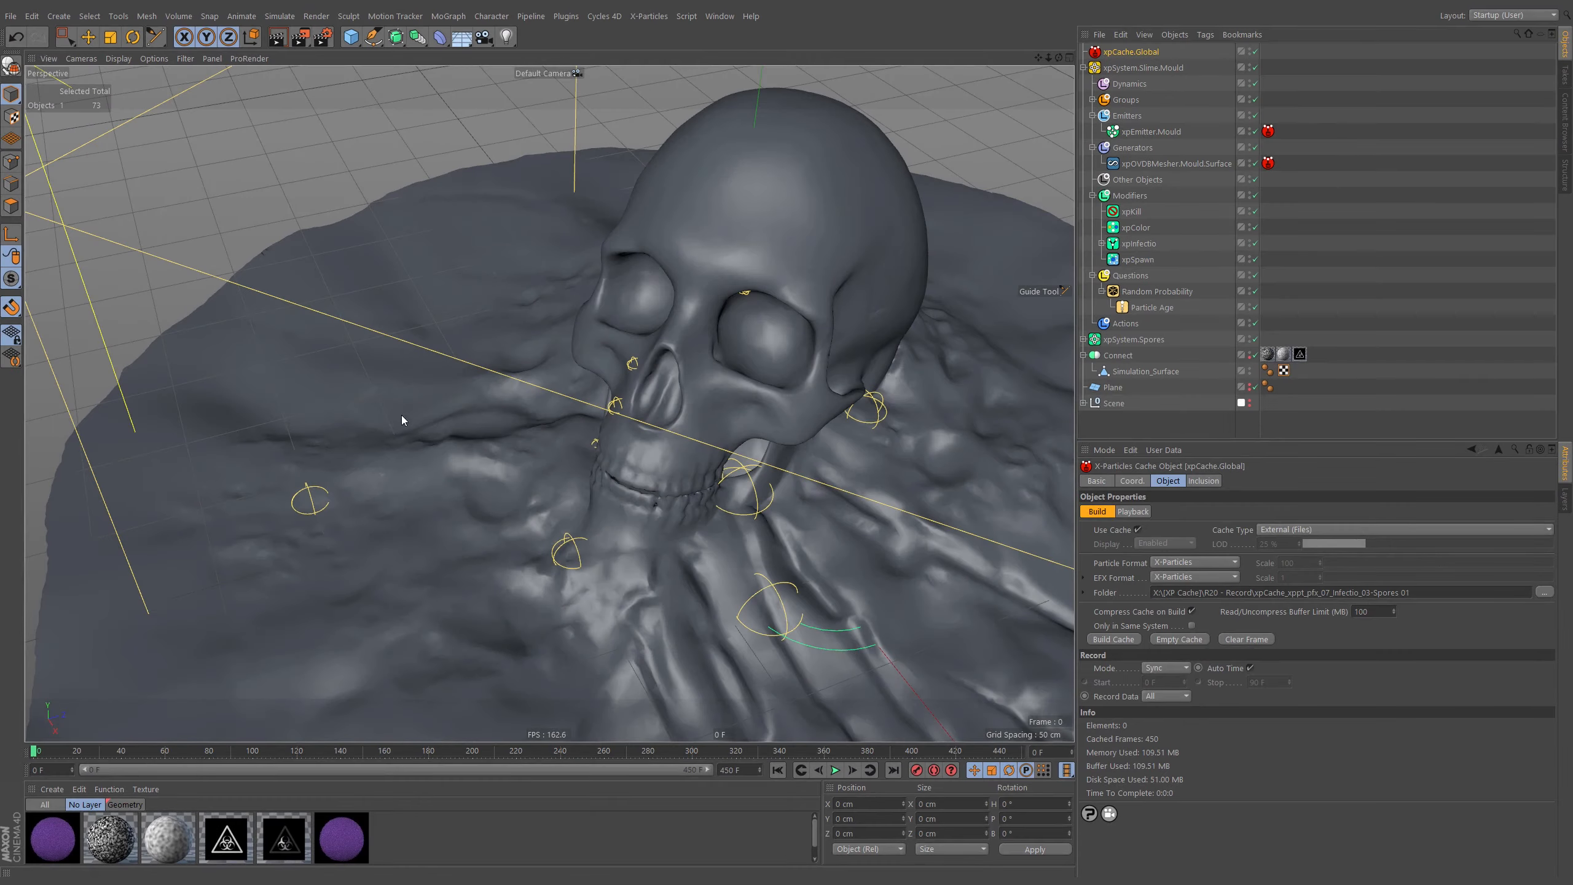
Play the cached simulation from frame 0 to about frame 343
{"action": "left_click", "coordinate": [835, 769]}
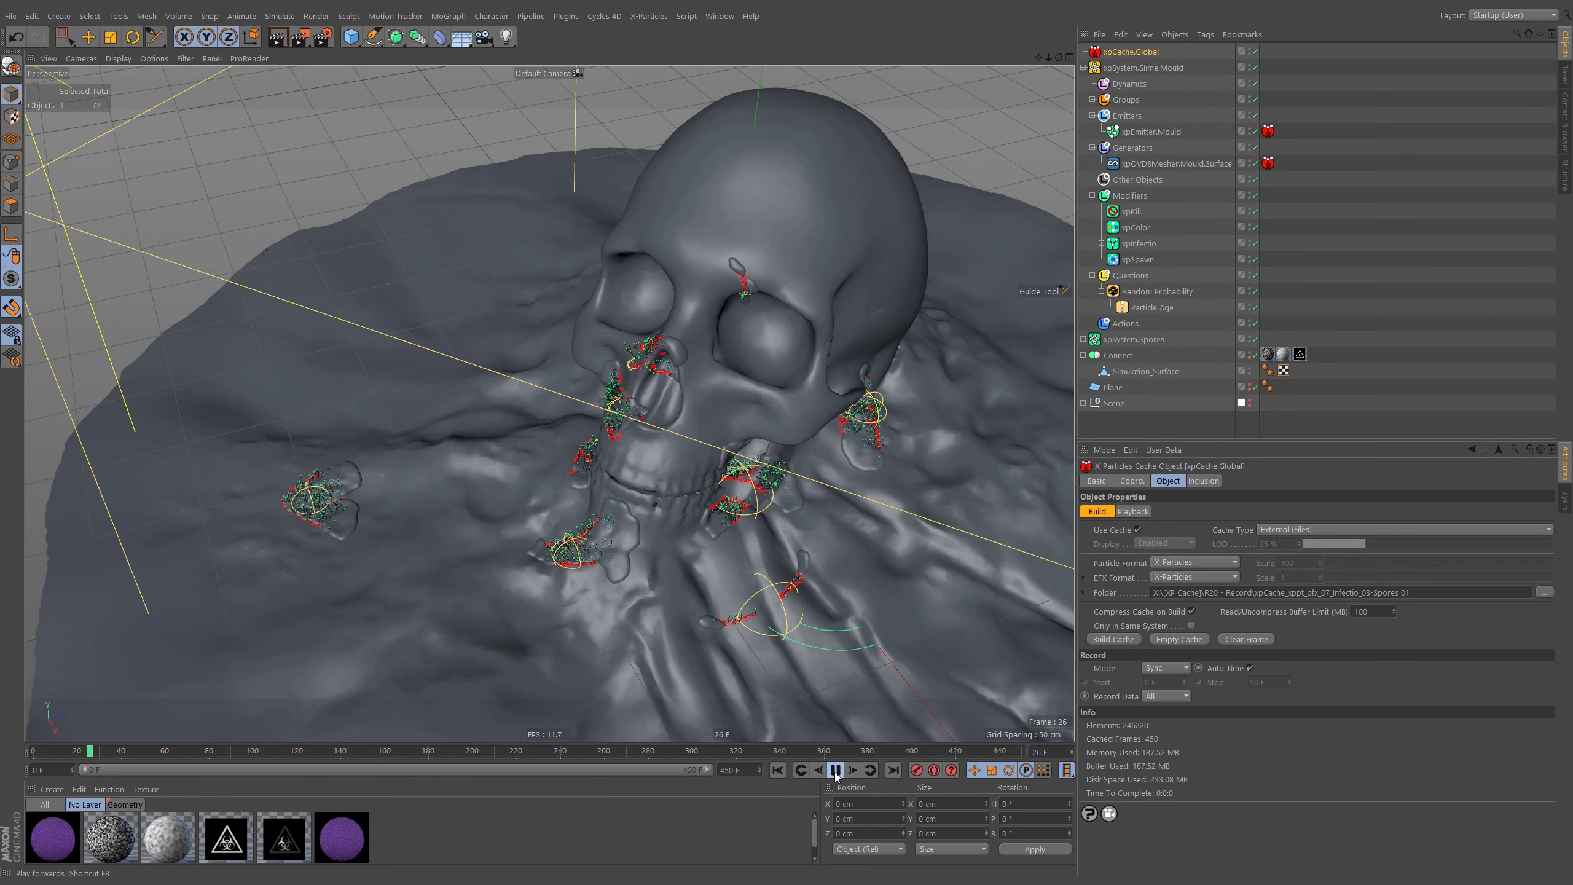
{"action": "left_click", "coordinate": [836, 769]}
{"action": "left_click", "coordinate": [836, 770]}
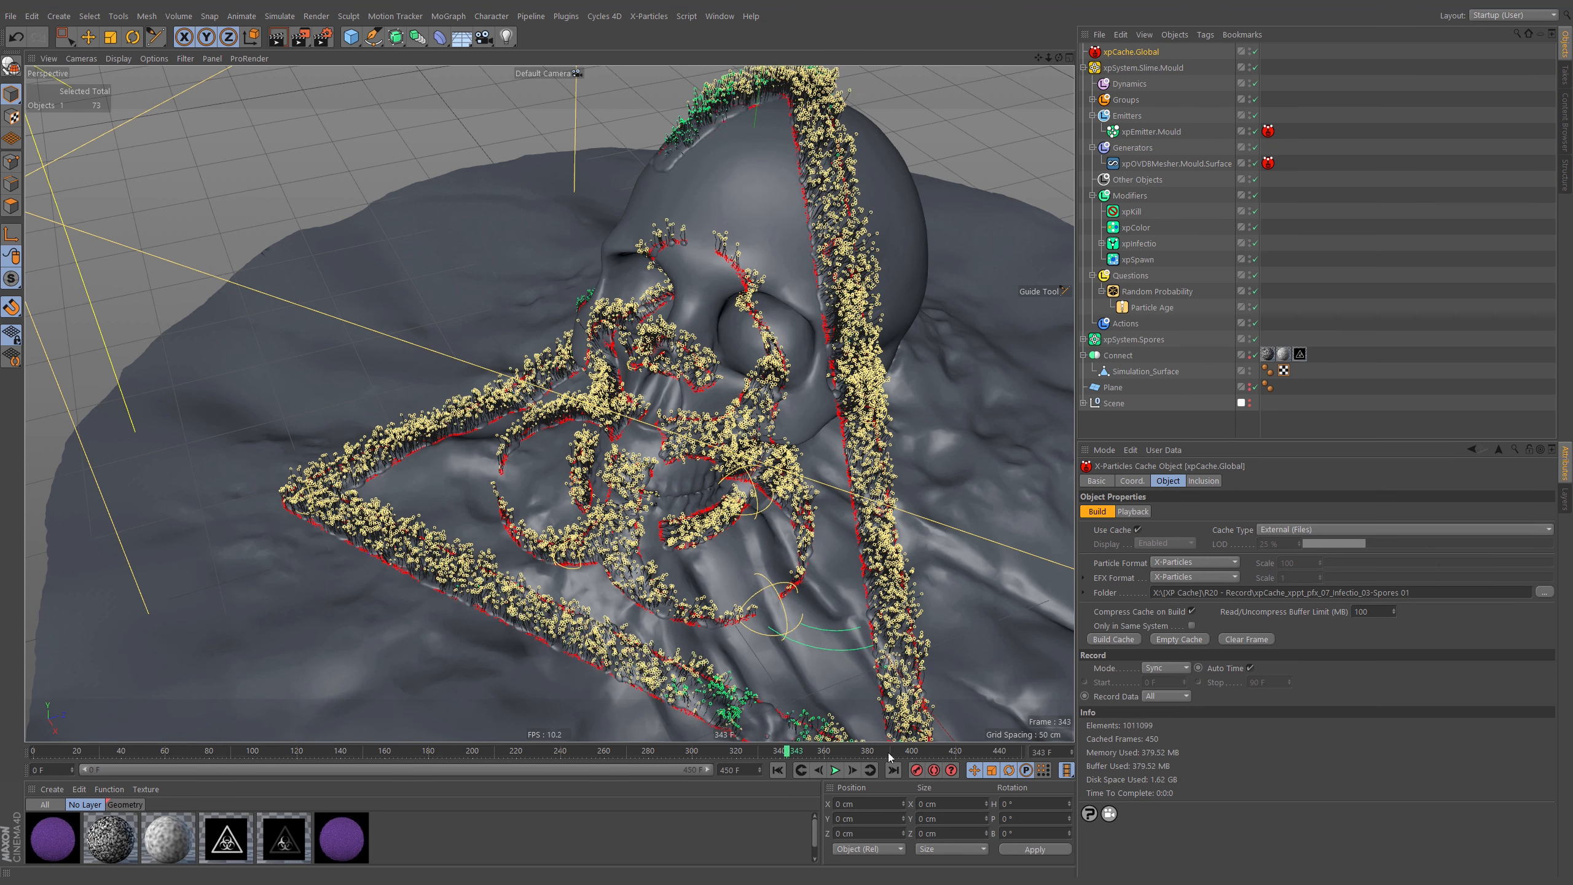
Replay the cached simulation from the start and turn off the All Frames playback option
{"action": "left_click", "coordinate": [778, 770]}
{"action": "left_click", "coordinate": [835, 769]}
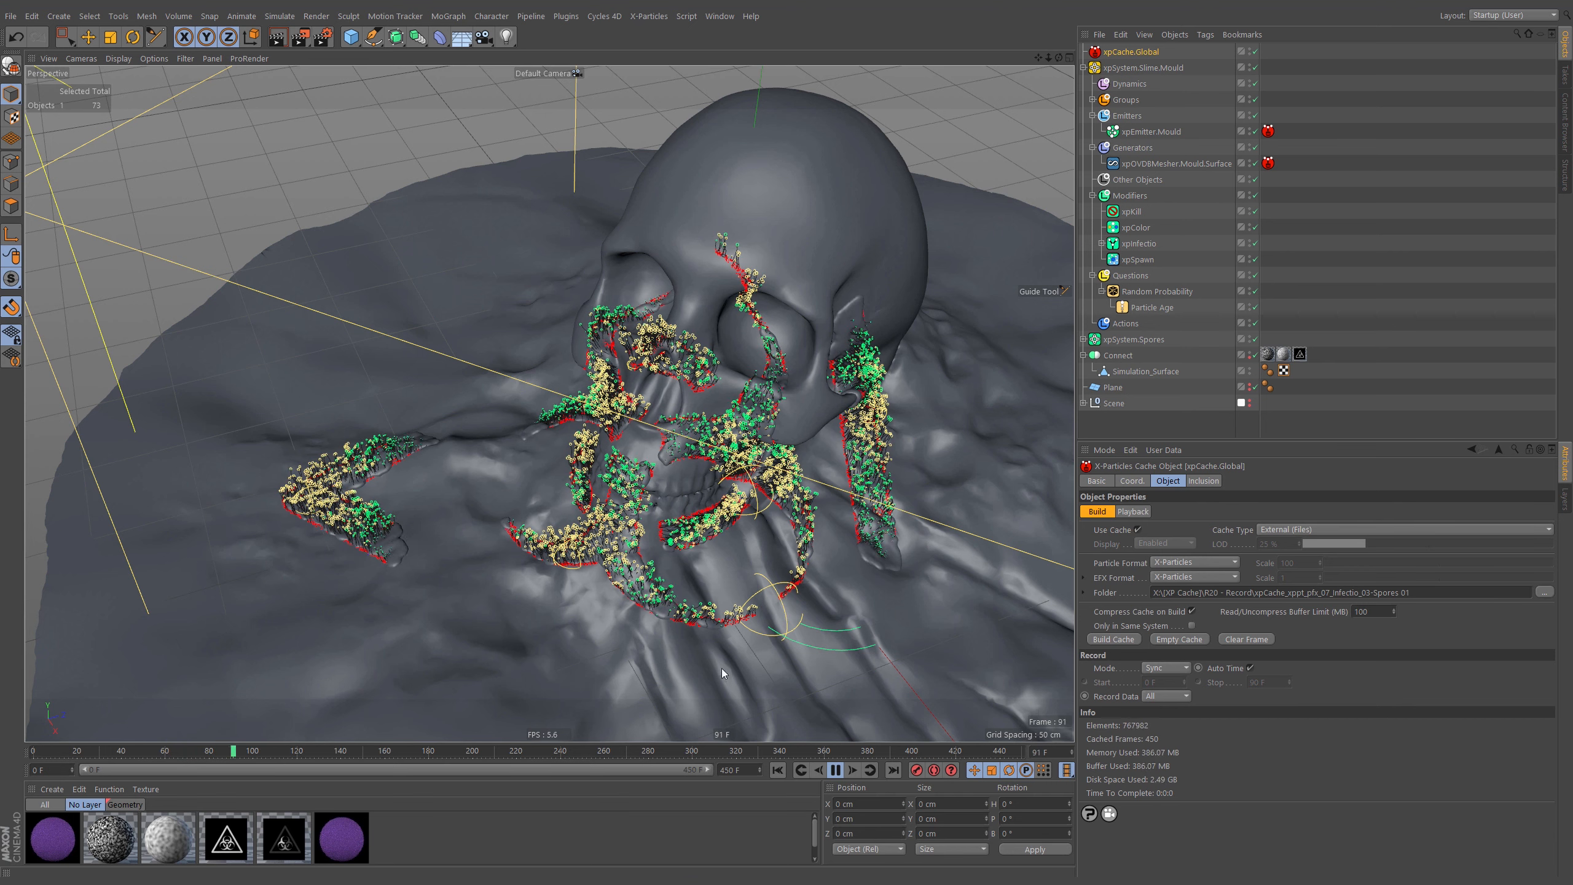
{"action": "left_click", "coordinate": [1067, 770]}
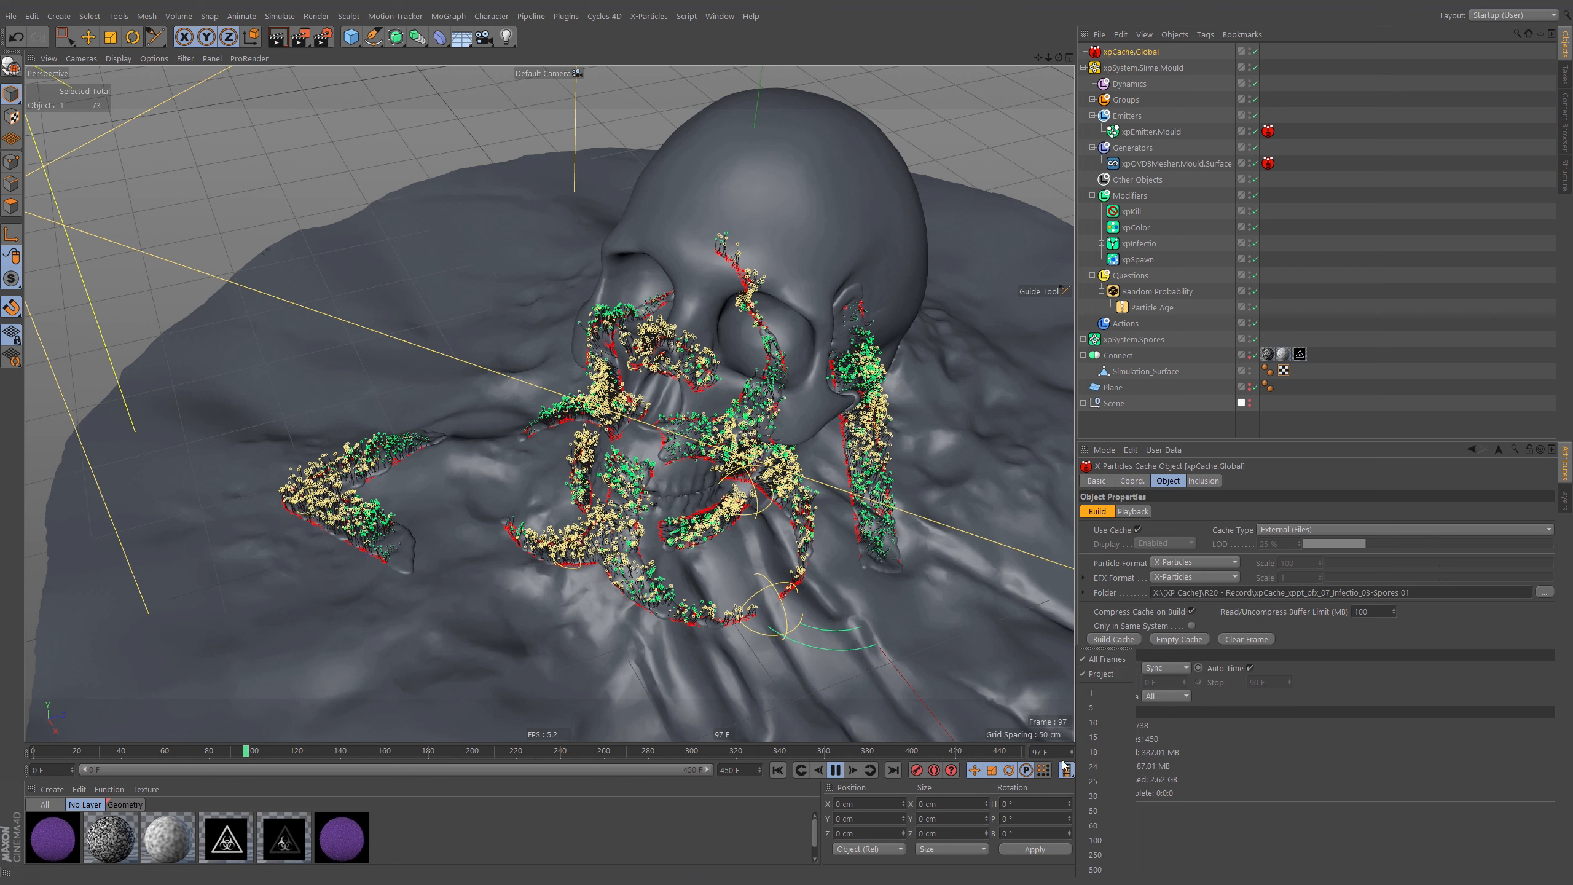
{"action": "left_click", "coordinate": [1113, 659]}
Replay the cache from the start to about frame 274 and return to frame 0
{"action": "left_click", "coordinate": [782, 771]}
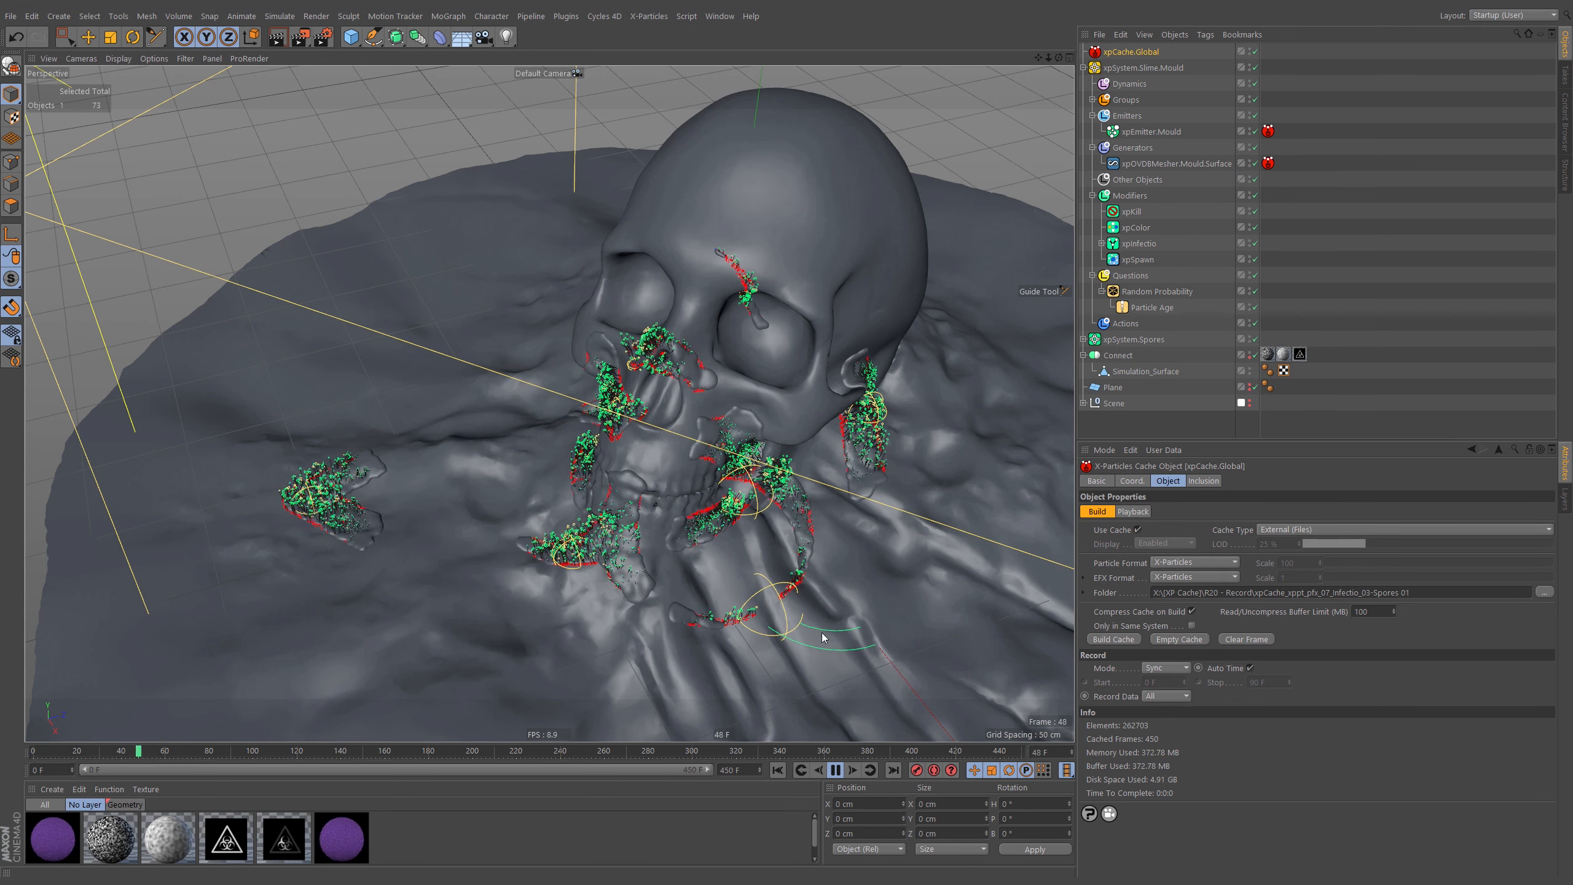
{"action": "left_click", "coordinate": [836, 770]}
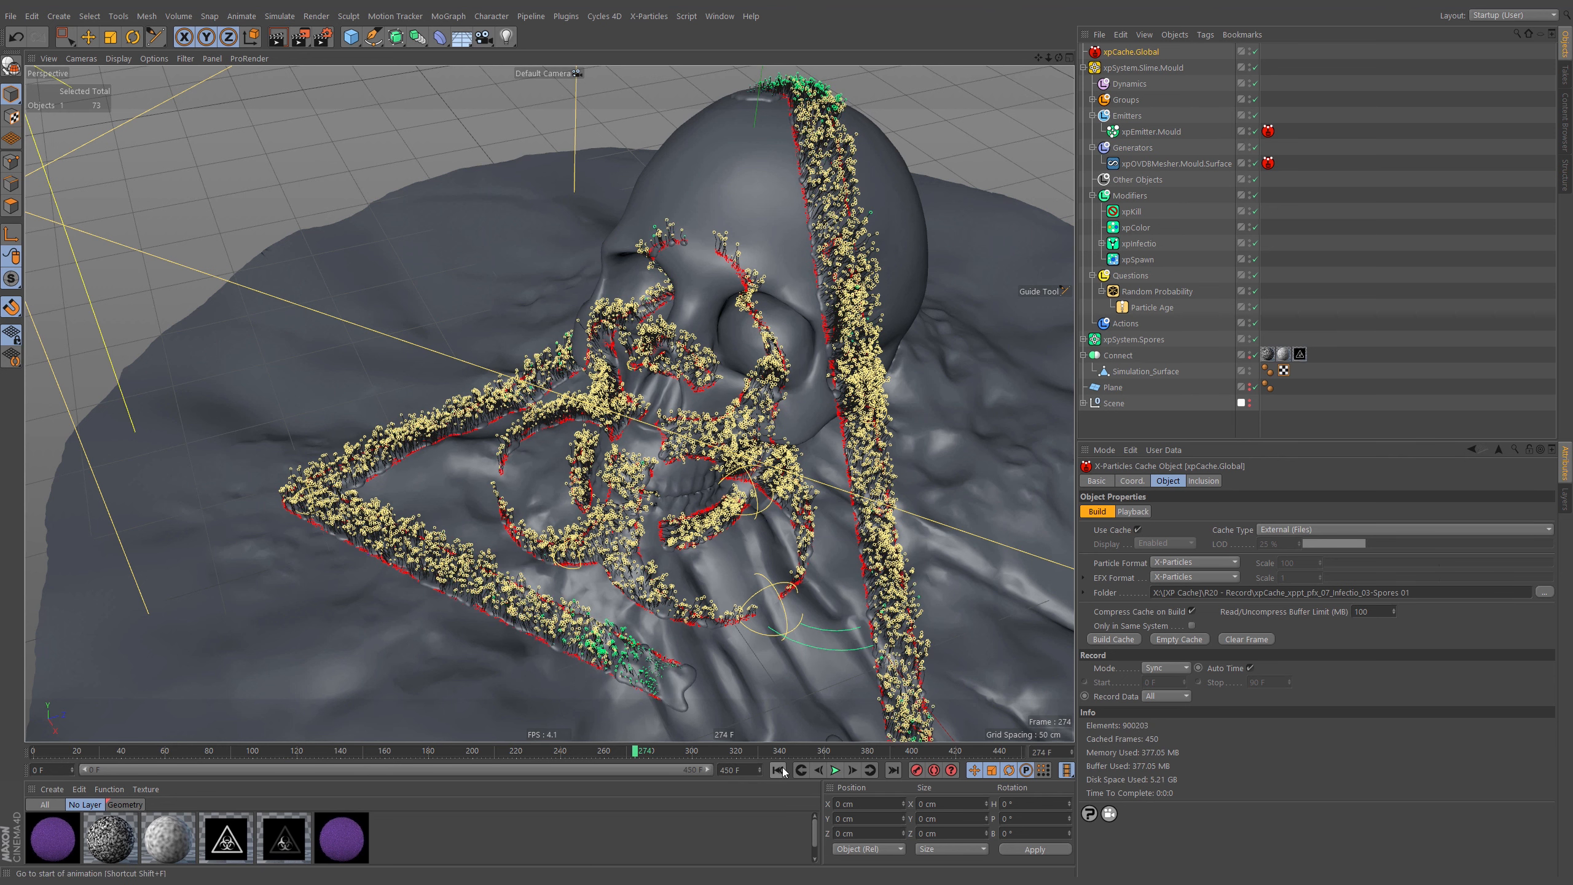
{"action": "left_click", "coordinate": [780, 770]}
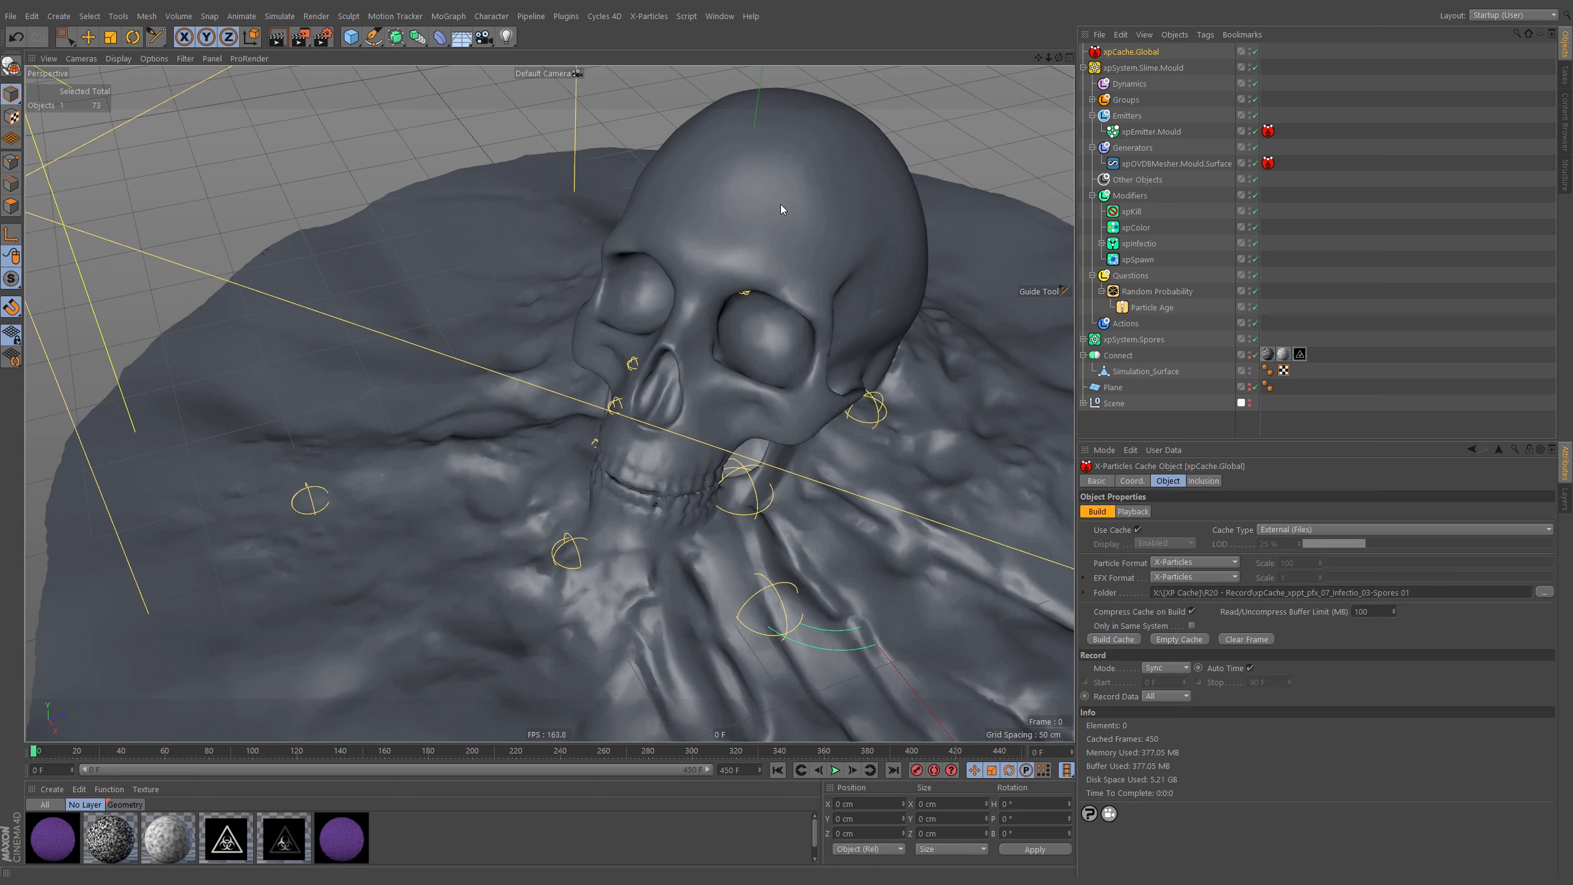
Disable the Connect object so the skull and ground surface are hidden, and collapse its hierarchy
{"action": "left_click", "coordinate": [1115, 357]}
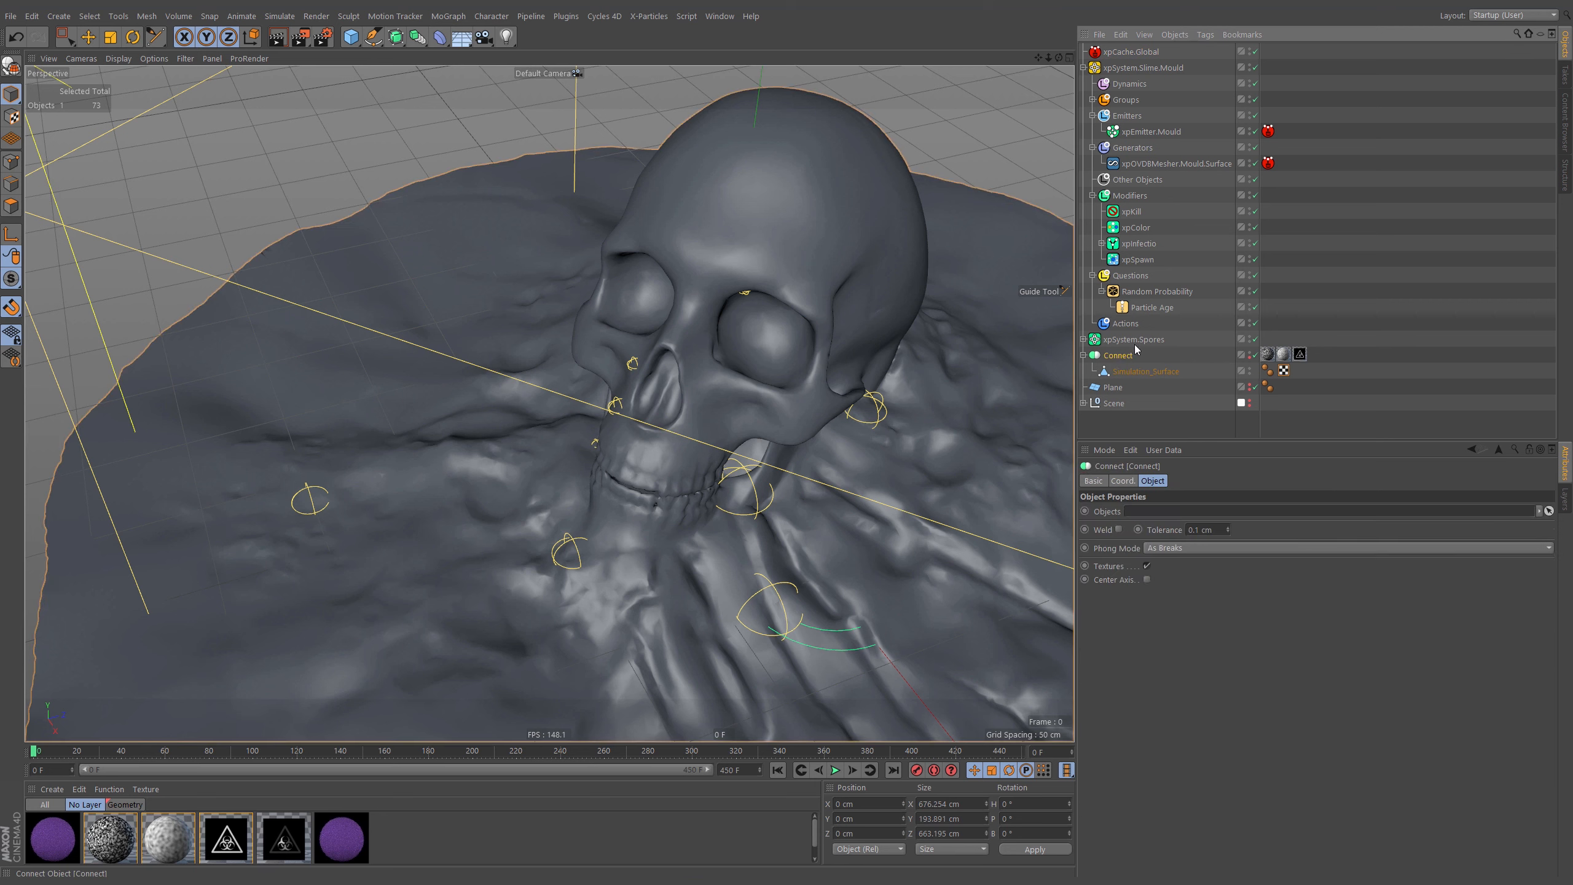
{"action": "left_click", "coordinate": [1256, 356]}
{"action": "left_click", "coordinate": [1253, 356]}
{"action": "left_click", "coordinate": [1083, 356]}
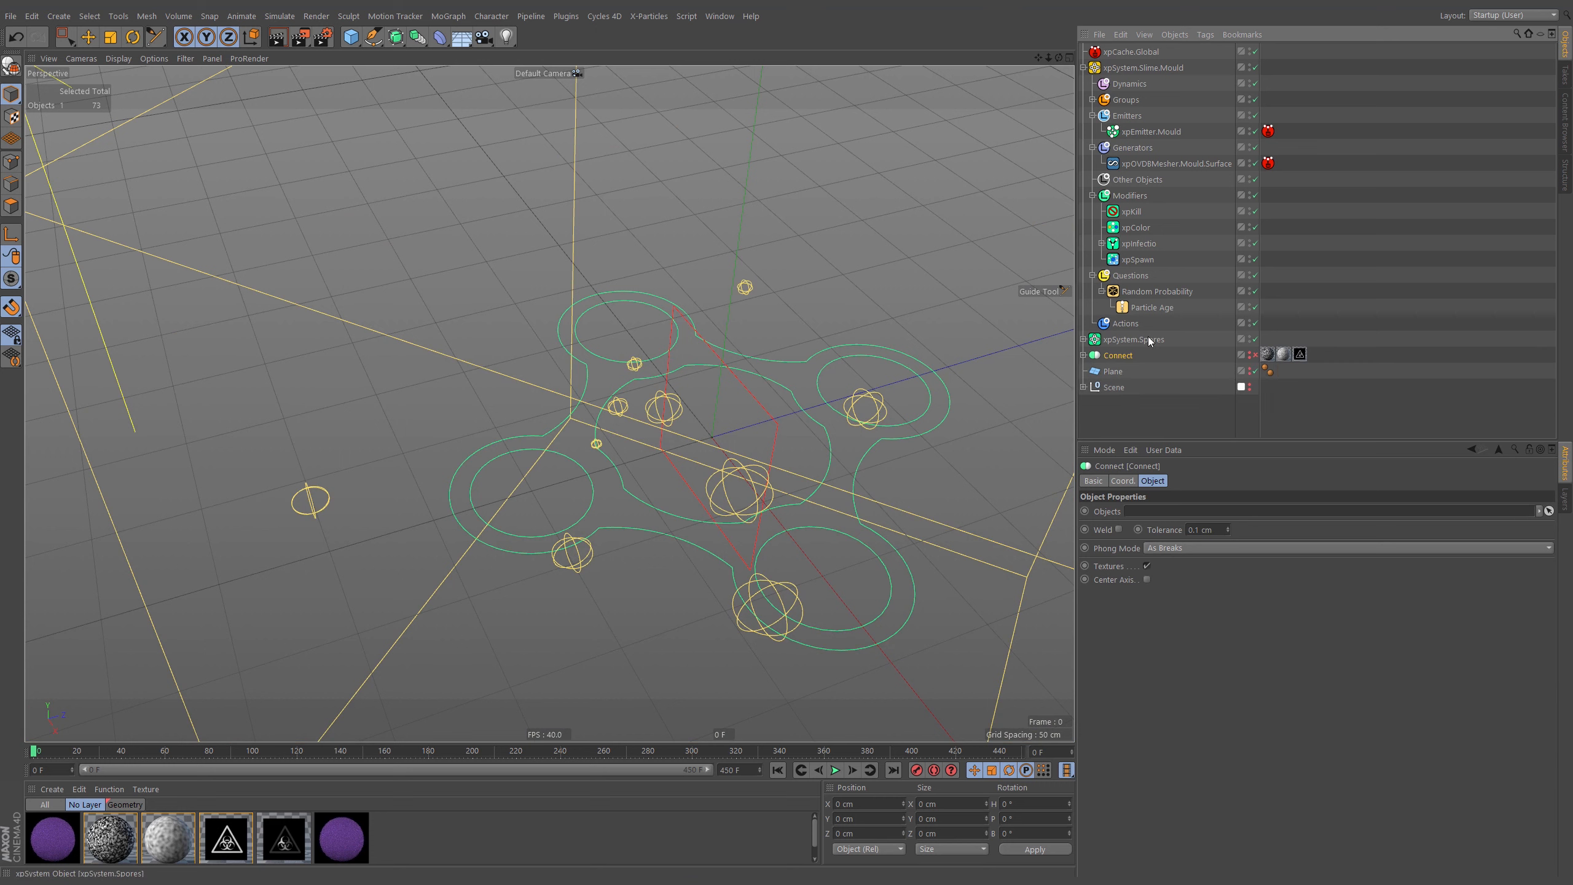
Turn off Icon in Viewport for xpSystem.Spores and clear the selection
{"action": "left_click", "coordinate": [1125, 340]}
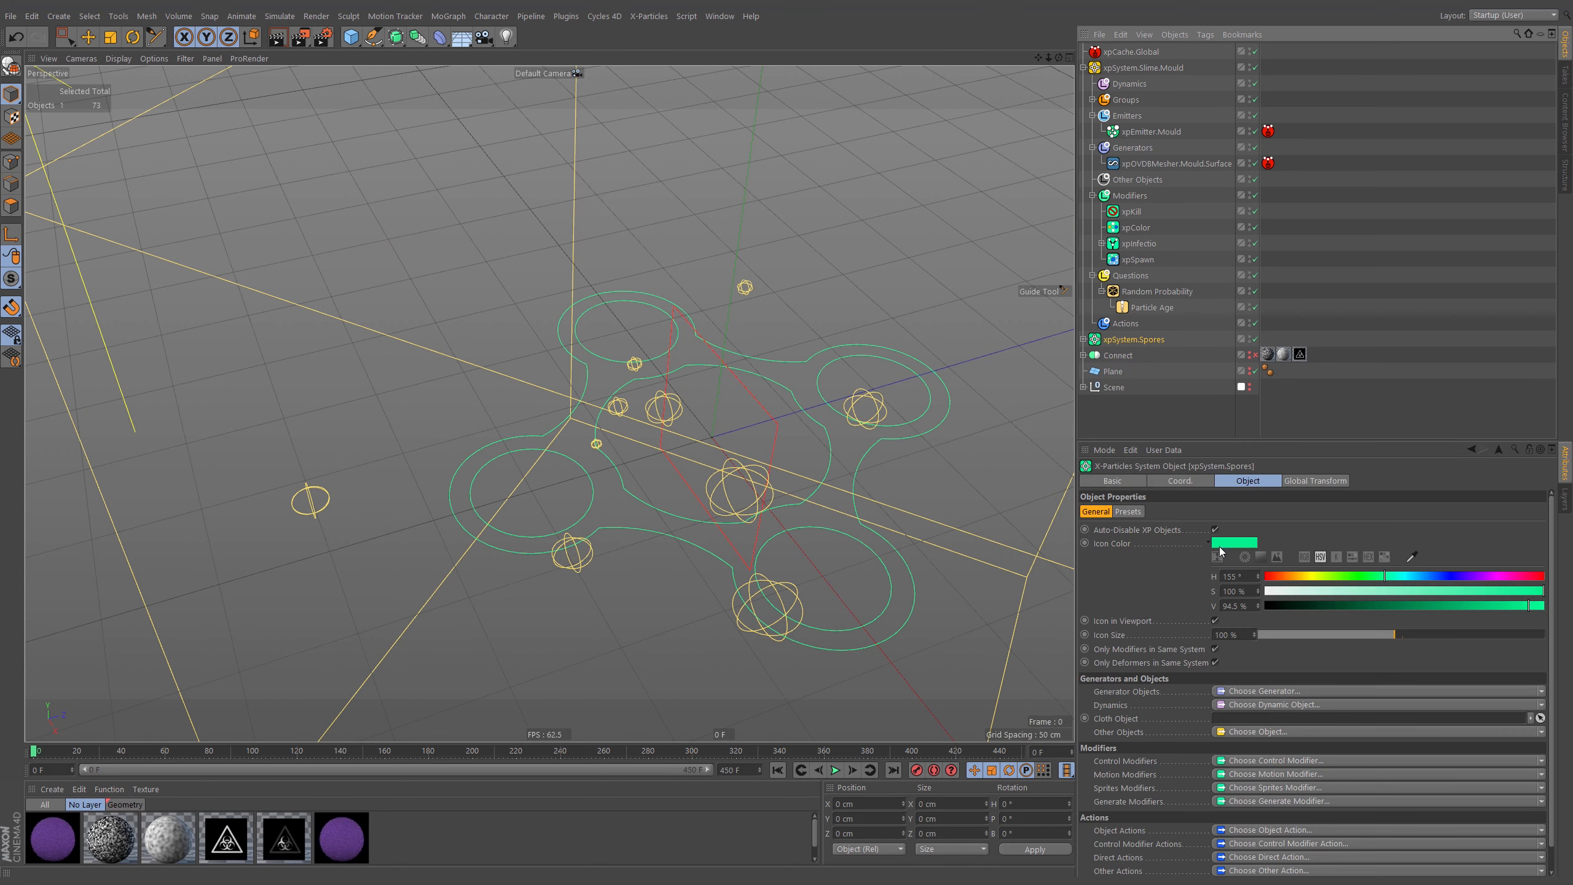
{"action": "left_click", "coordinate": [1214, 620]}
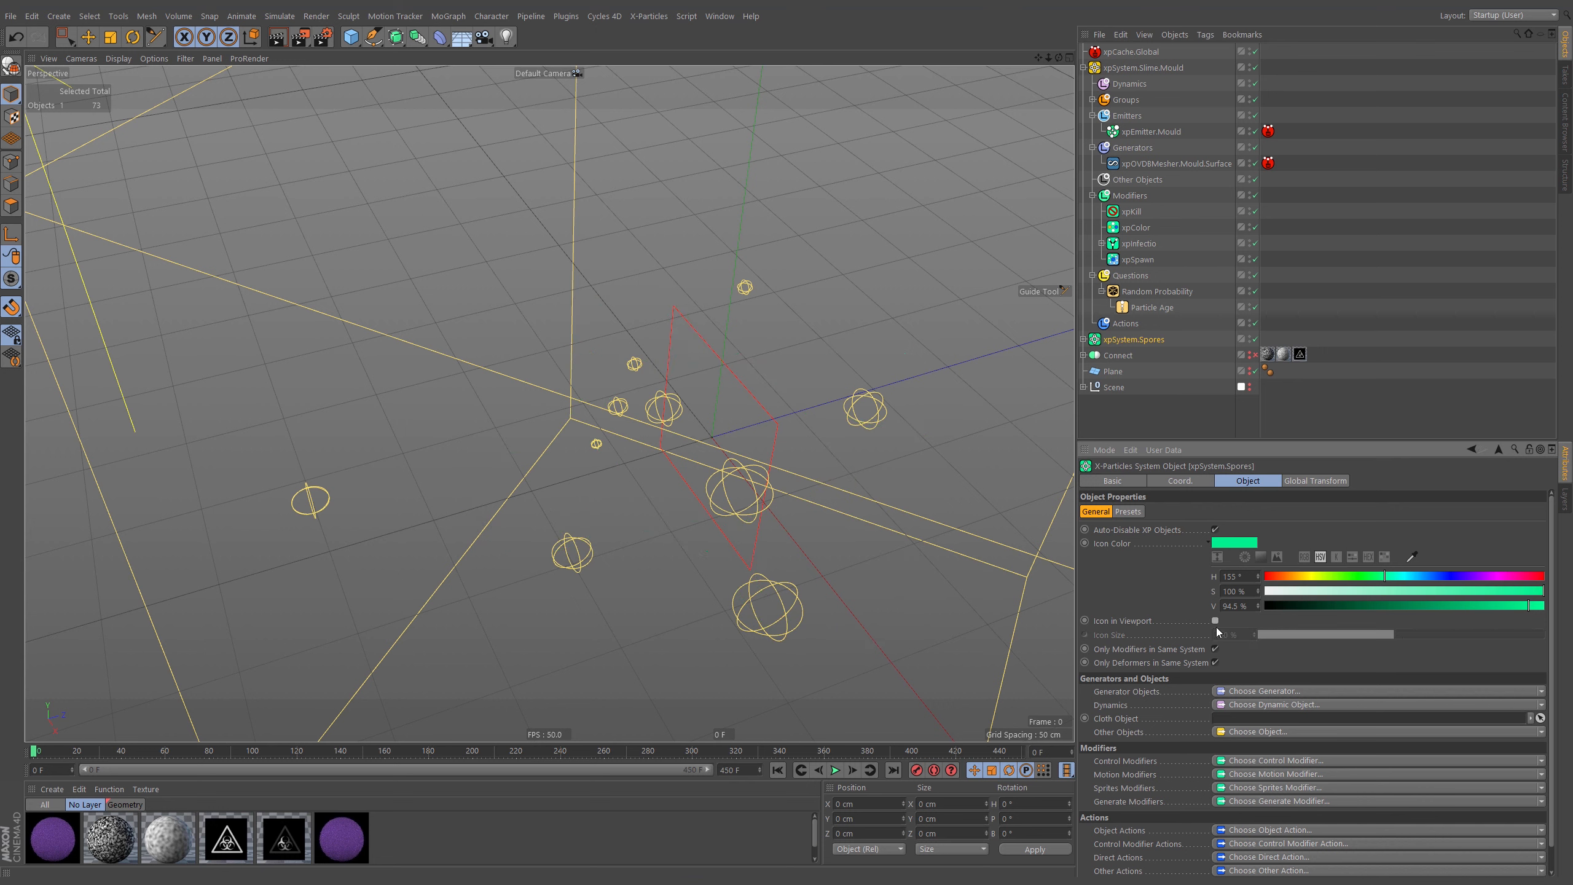
{"action": "left_click", "coordinate": [1354, 152]}
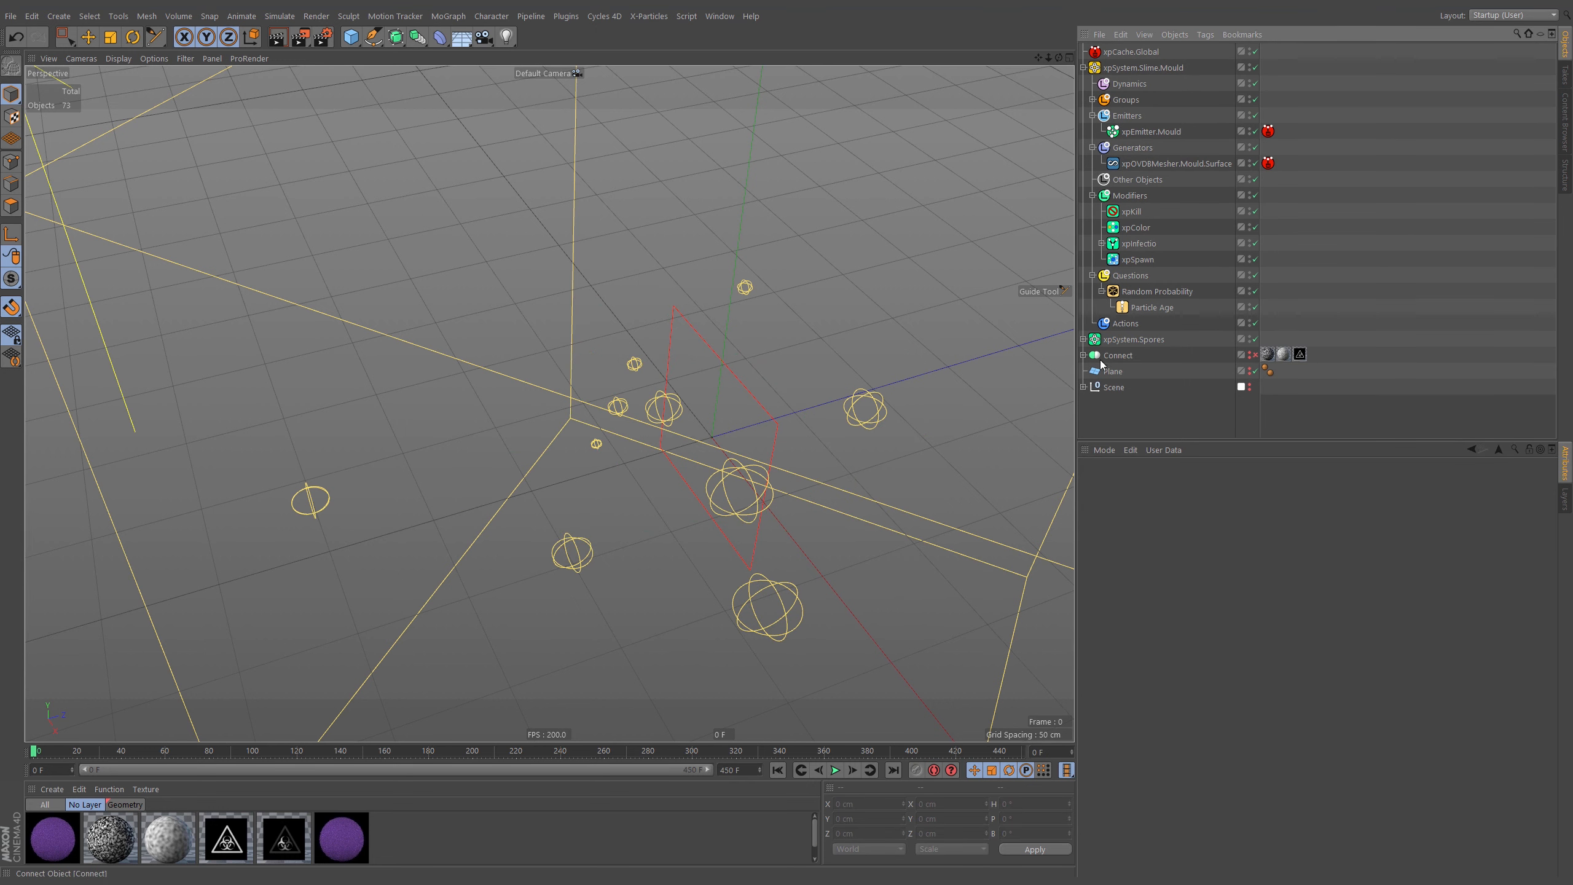
Make the Geometry group inside the Scene null visible in the viewport and collapse the Scene hierarchy
{"action": "left_click", "coordinate": [1084, 387]}
{"action": "scroll", "coordinate": [1316, 388], "scroll_direction": "down", "scroll_amount": 3}
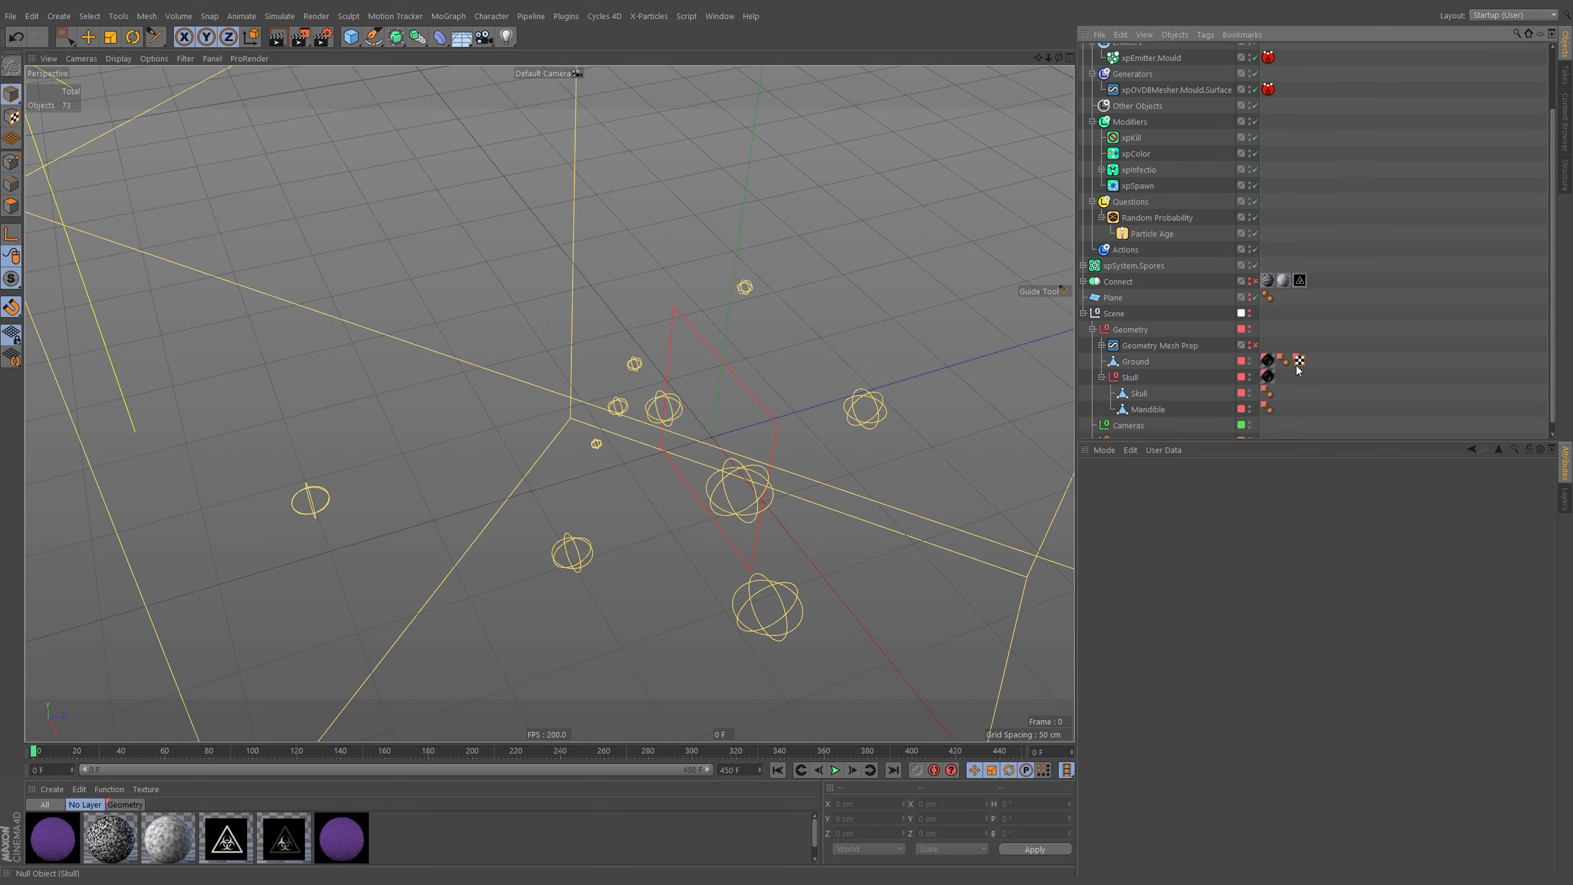
{"action": "left_click", "coordinate": [1250, 327]}
{"action": "left_click", "coordinate": [1084, 313]}
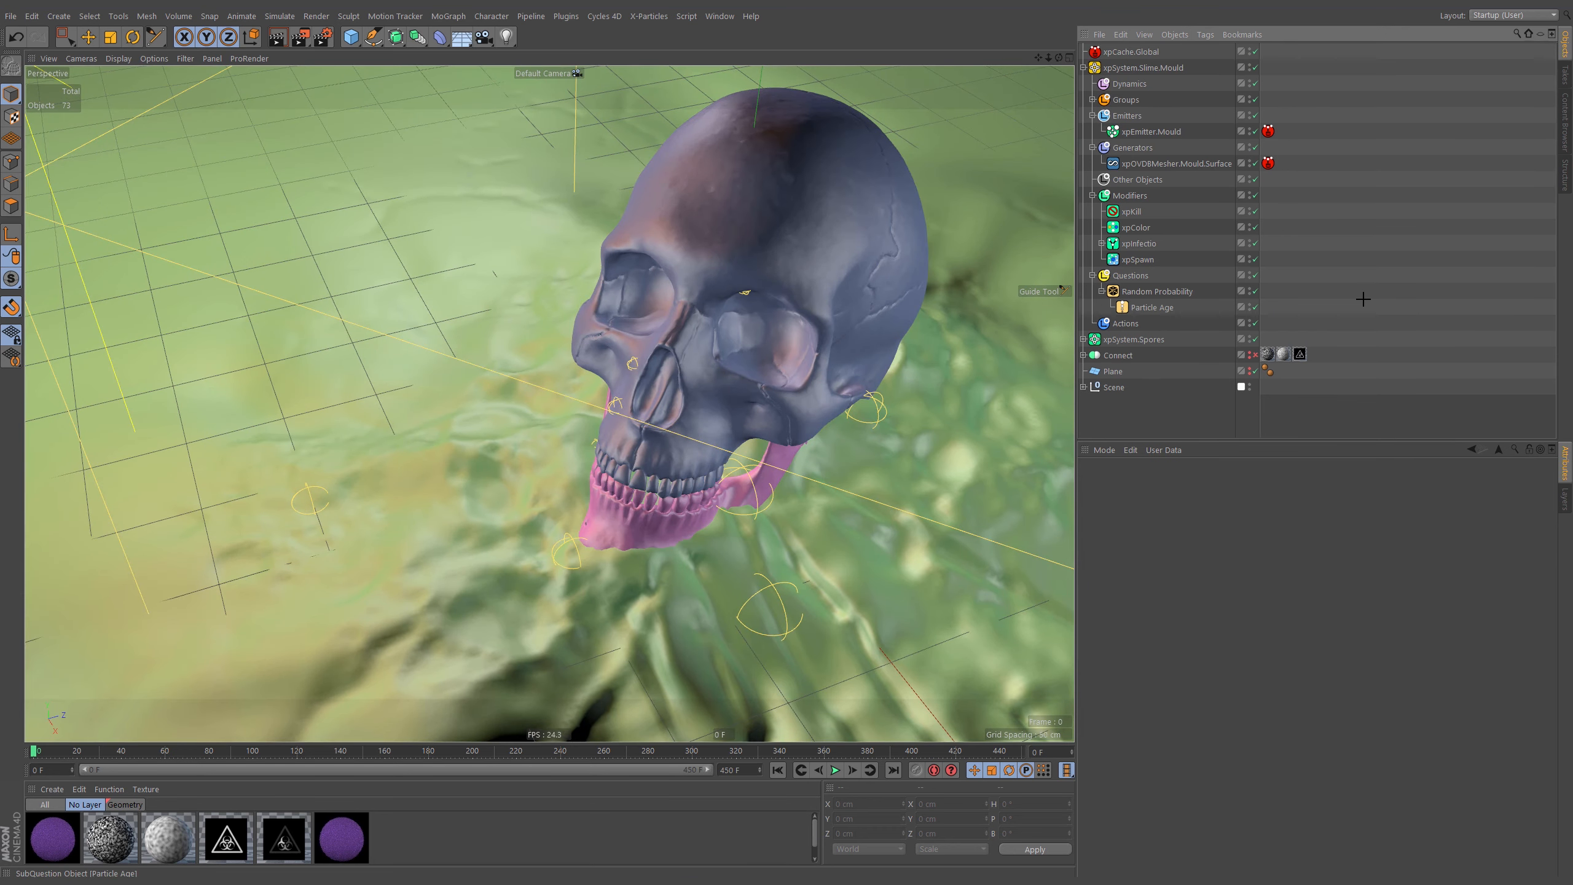
Play the cached simulation on the skull from frame 0, scrub to frame 450 and view the growth from the front
{"action": "left_click", "coordinate": [835, 770]}
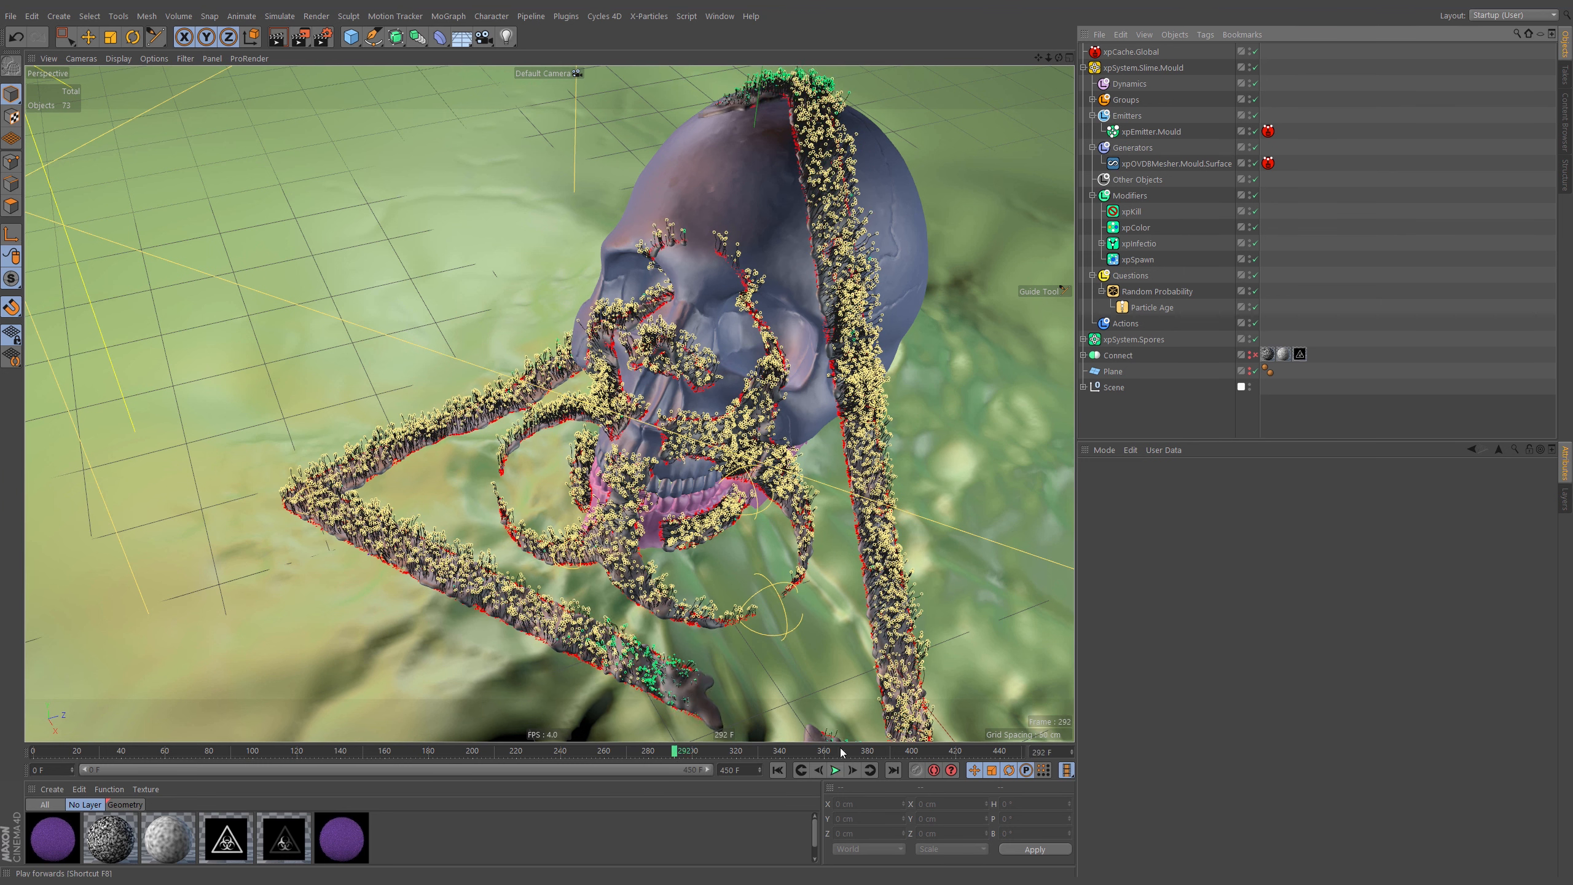
{"action": "left_click", "coordinate": [835, 770]}
{"action": "left_click_drag", "start_coordinate": [699, 323], "coordinate": [699, 399], "text": "alt"}
{"action": "left_click_drag", "start_coordinate": [889, 751], "coordinate": [1136, 759]}
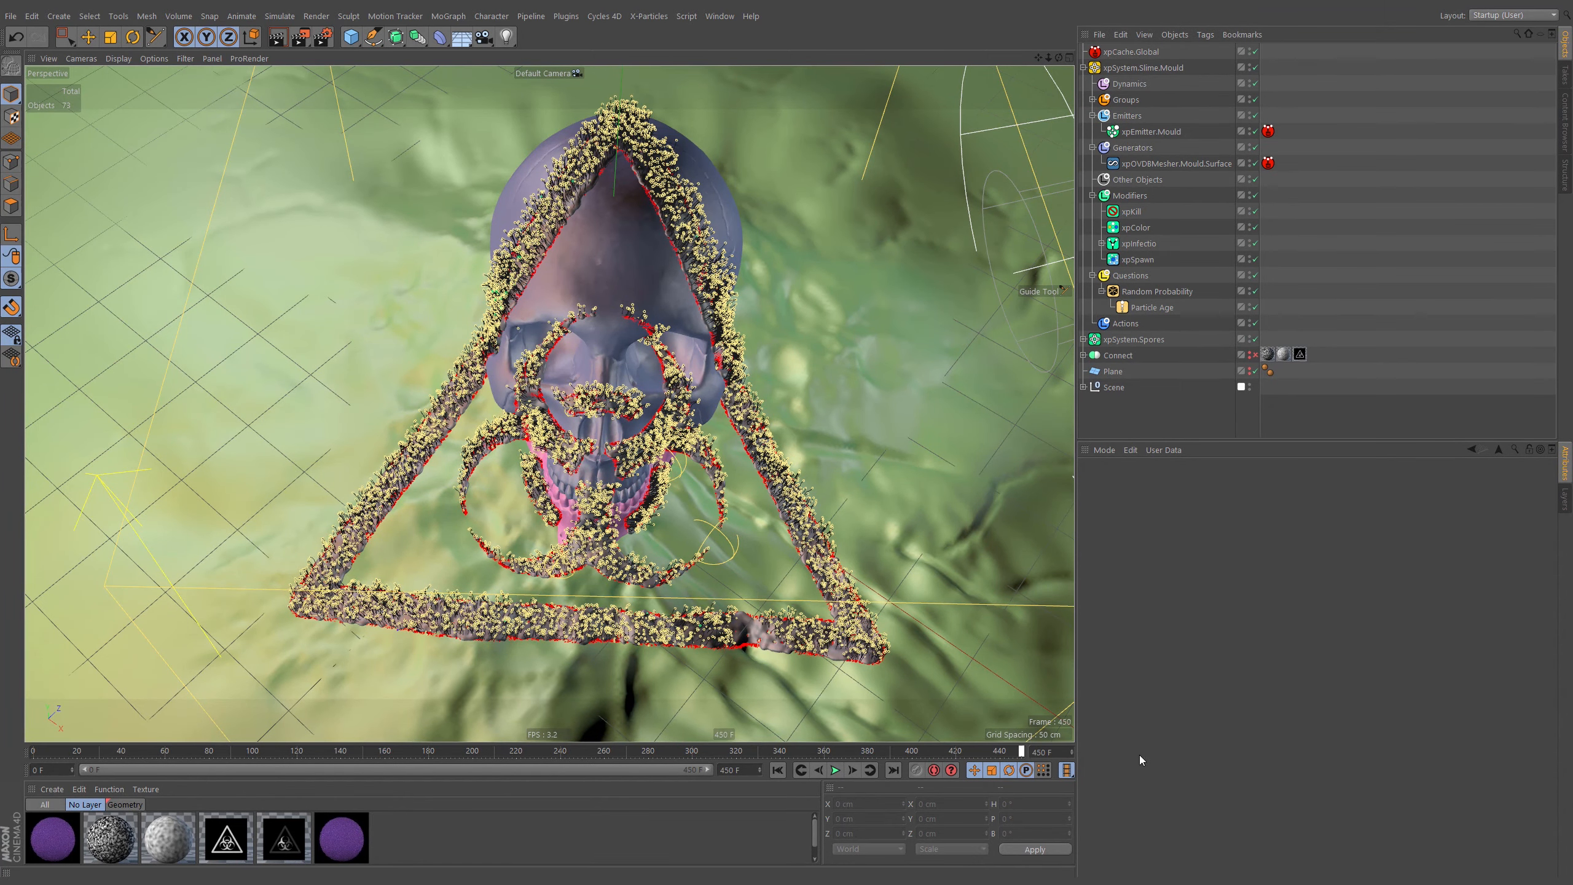
{"action": "left_click_drag", "start_coordinate": [767, 538], "coordinate": [839, 642], "text": "alt"}
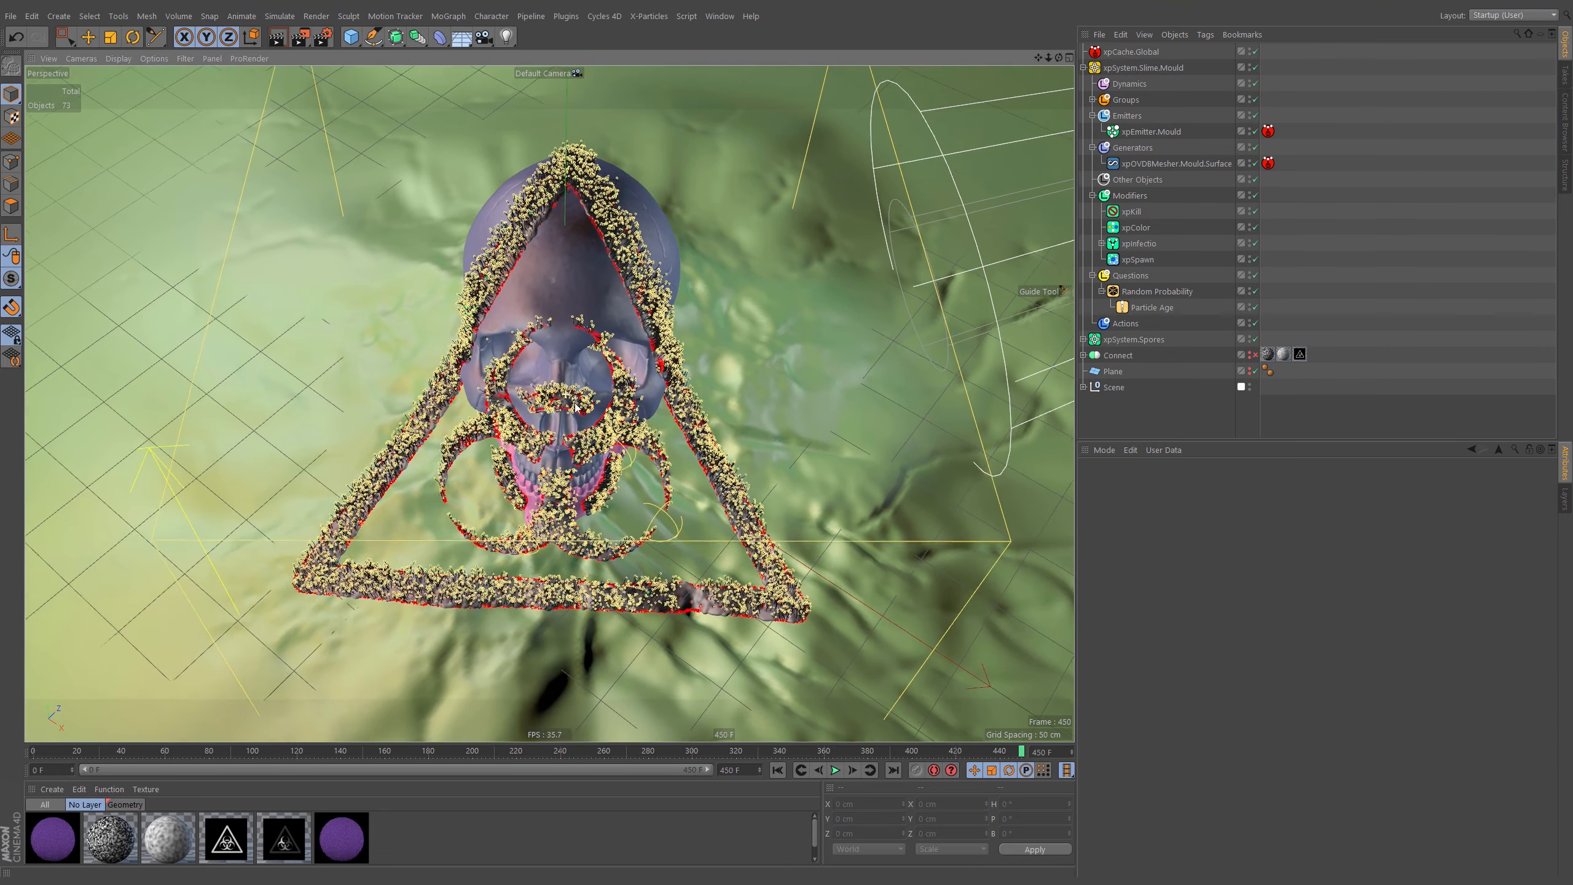
Extend the project's end frame to 600 and stretch the preview range to cover all 600 frames
{"action": "left_click", "coordinate": [738, 769]}
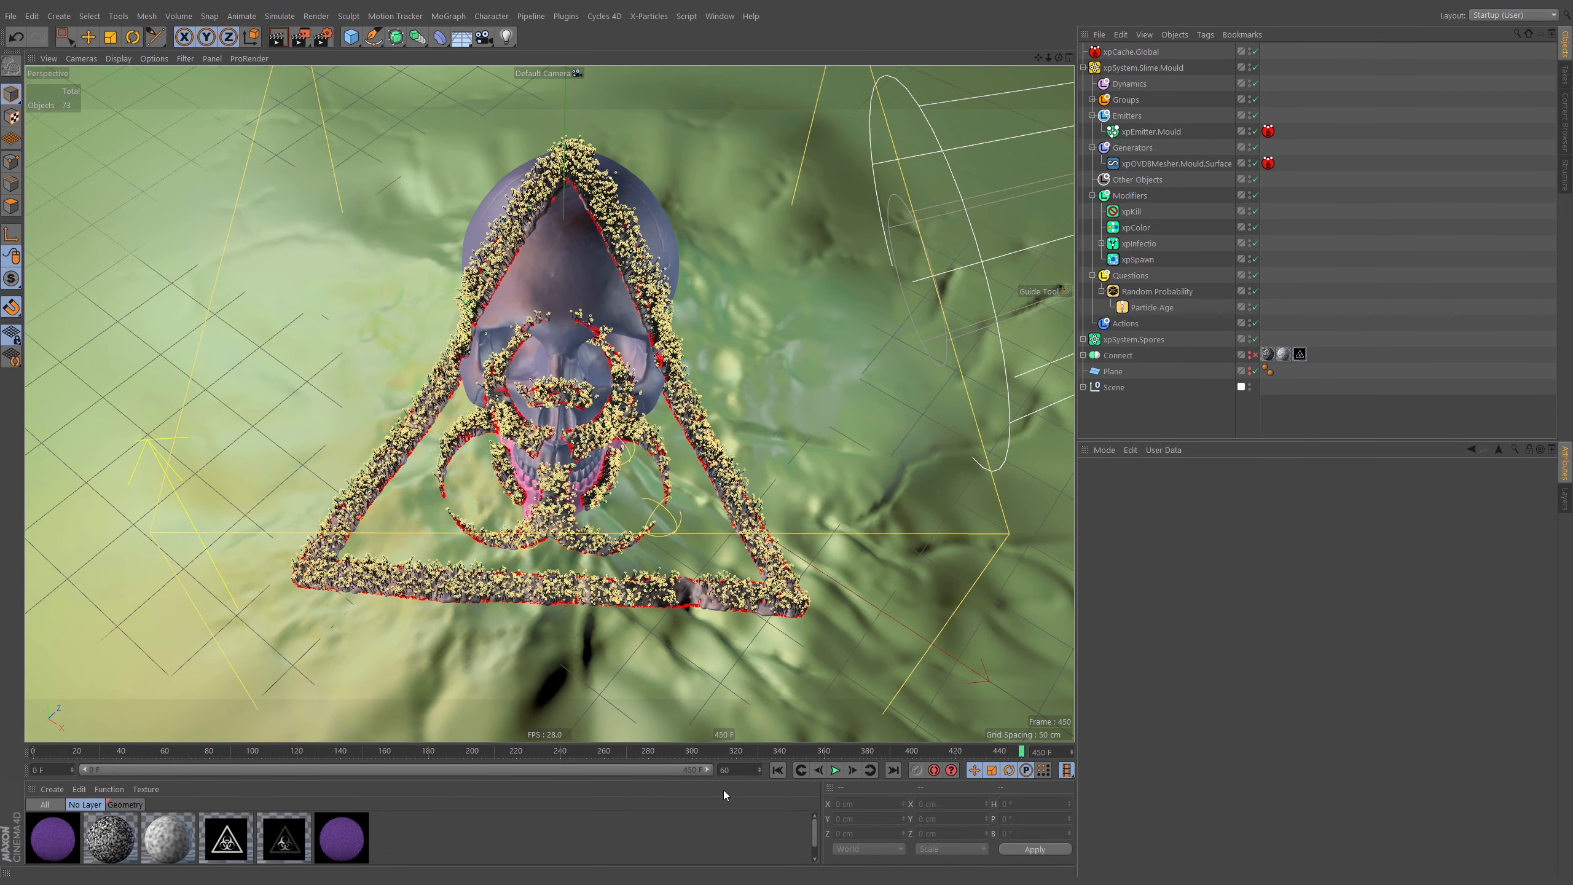
{"action": "key", "text": "Return"}
{"action": "left_click_drag", "start_coordinate": [556, 775], "coordinate": [708, 769]}
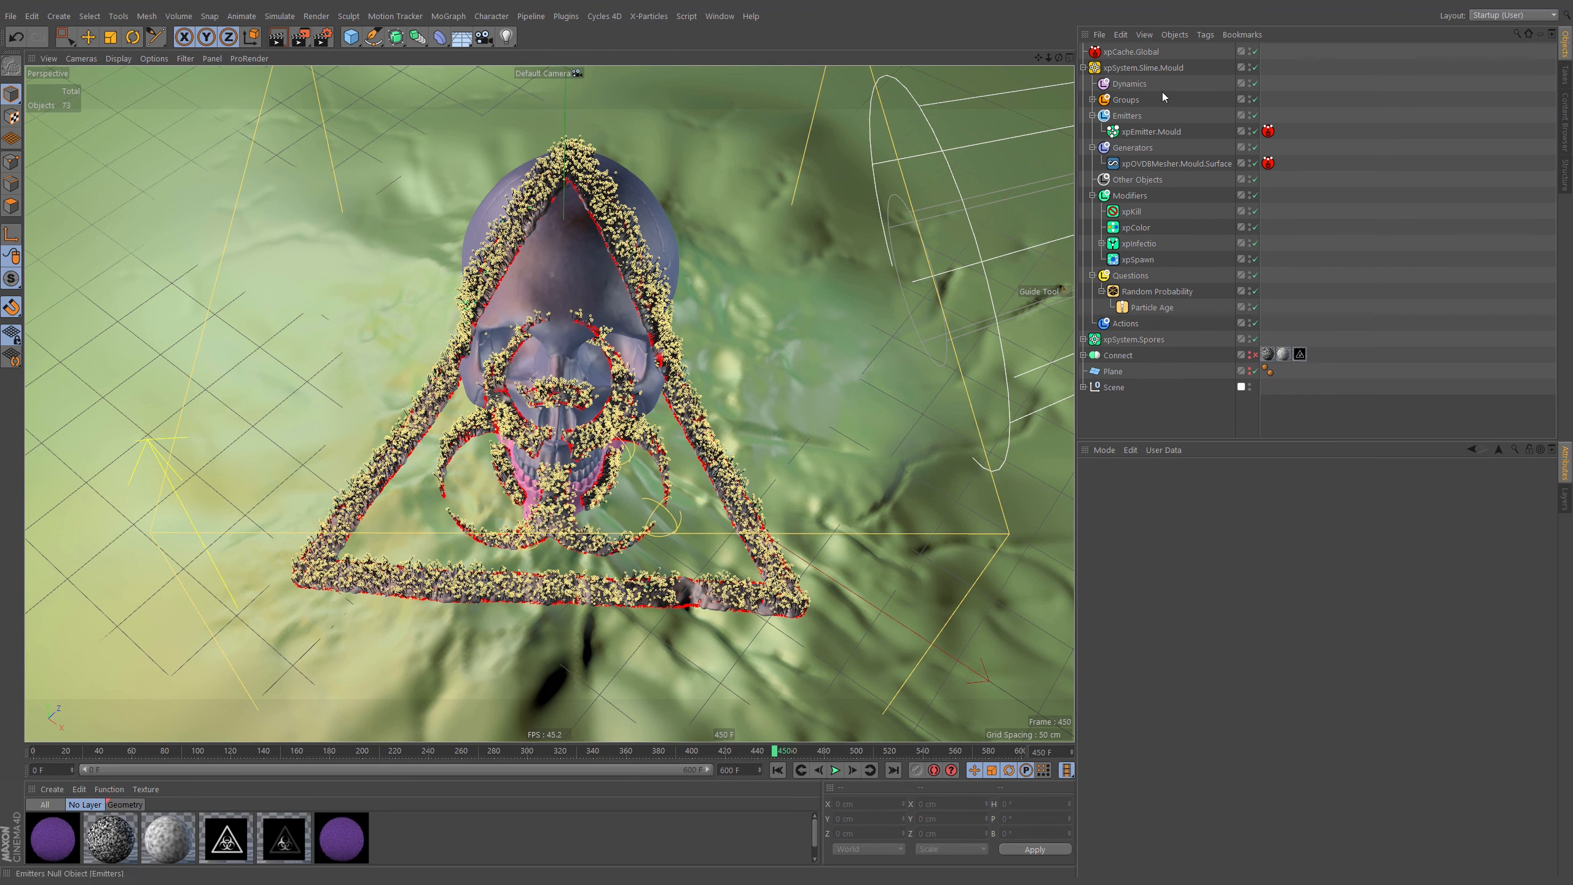
Inspect the playback settings of xpCache.Global while scrubbing between frame 450 and frame 600, and return to frame 0
{"action": "left_click", "coordinate": [1141, 50]}
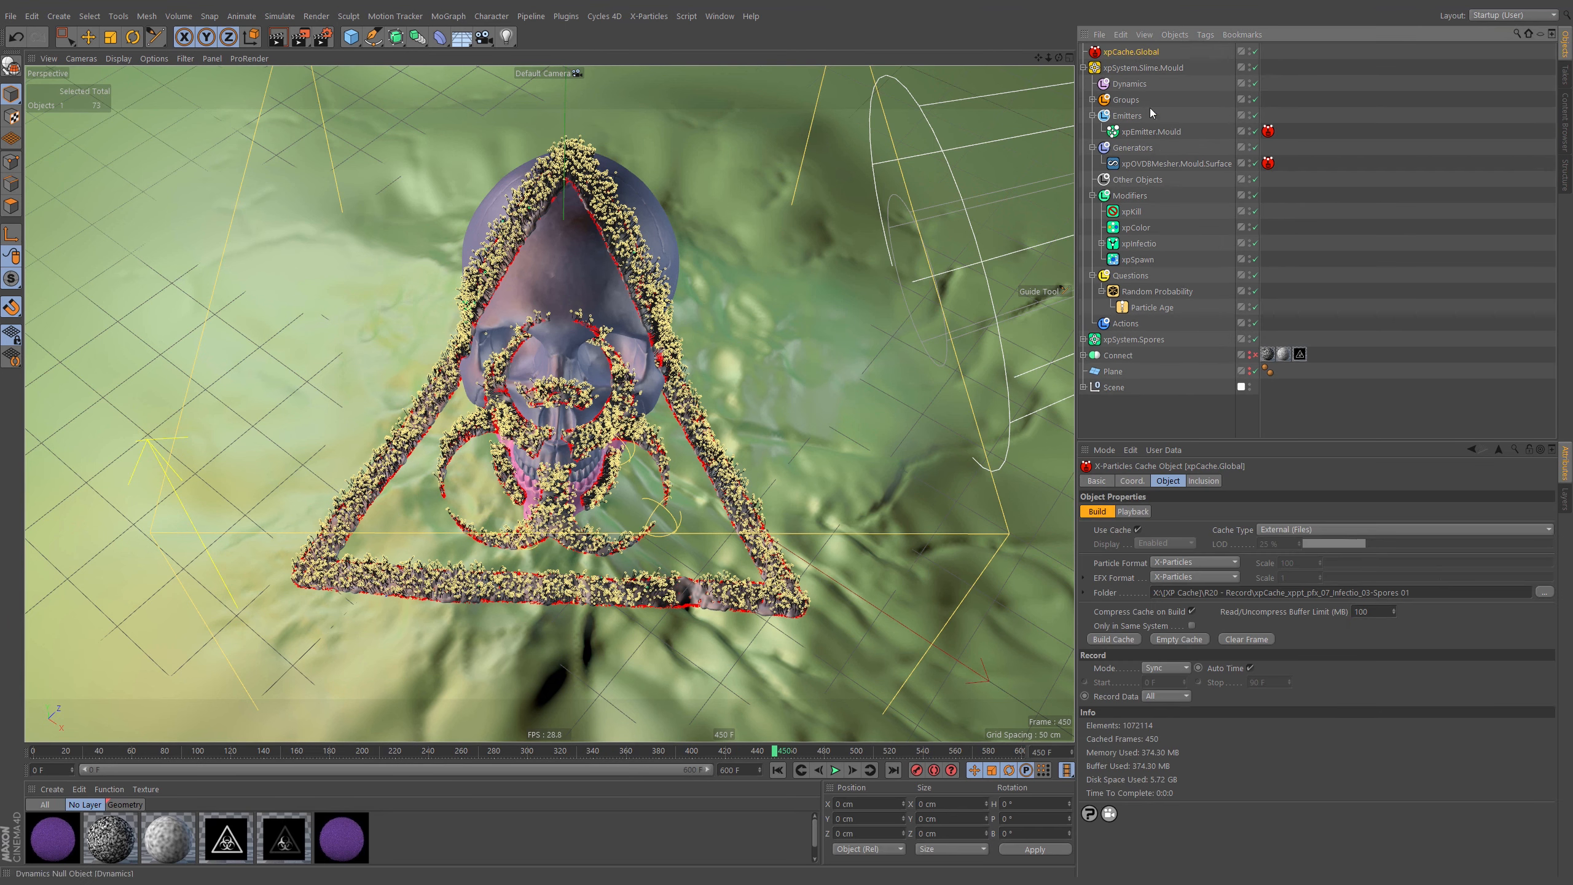
{"action": "left_click", "coordinate": [1126, 513]}
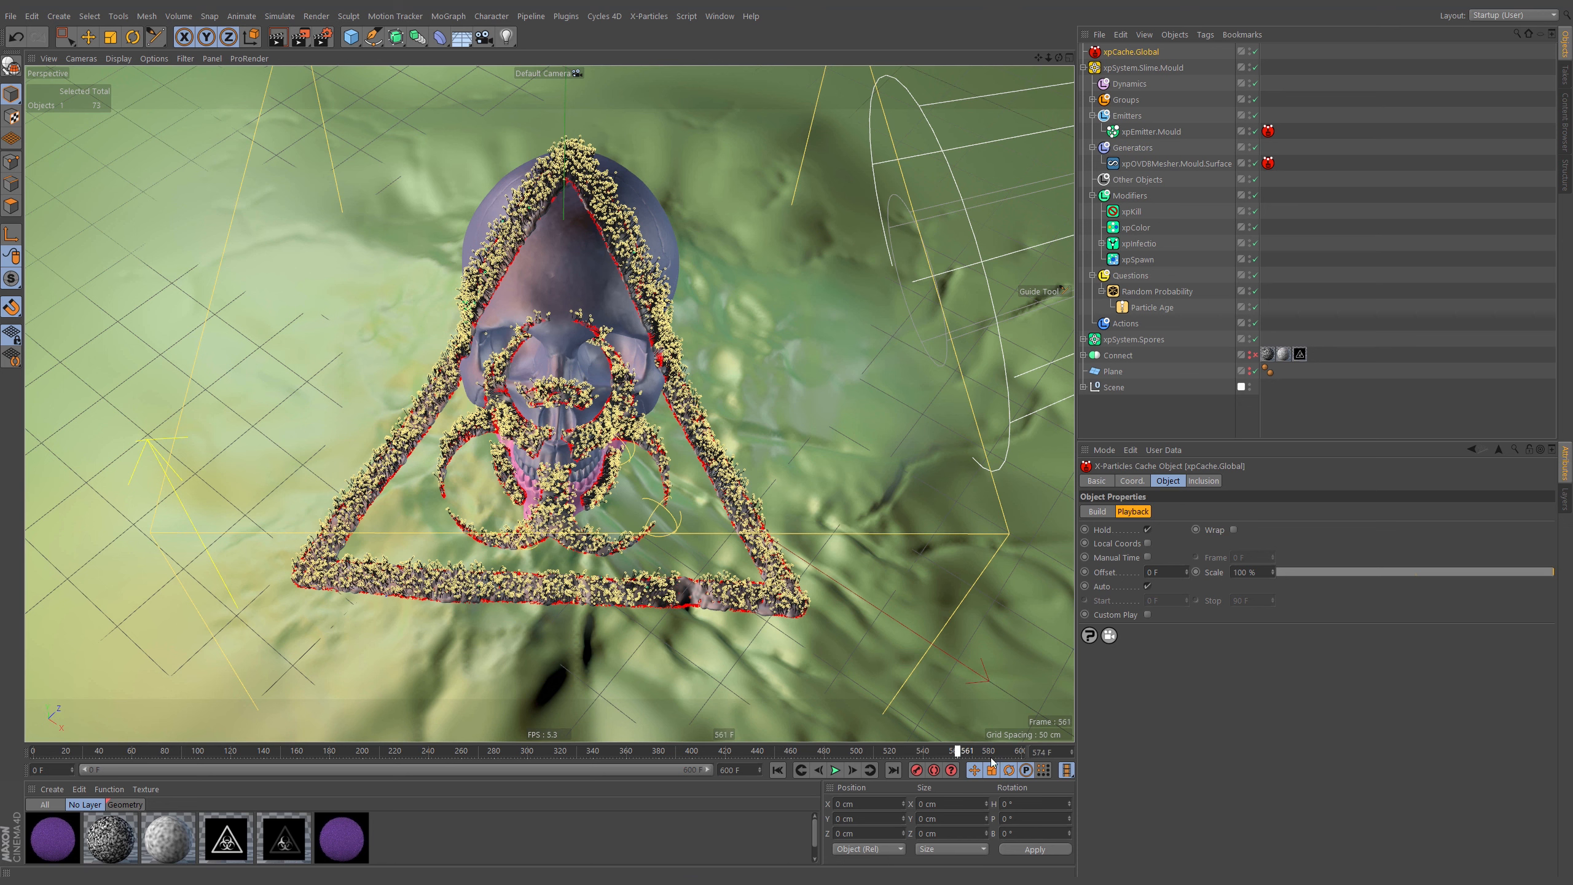
{"action": "left_click_drag", "start_coordinate": [962, 763], "coordinate": [794, 762]}
{"action": "left_click", "coordinate": [778, 770]}
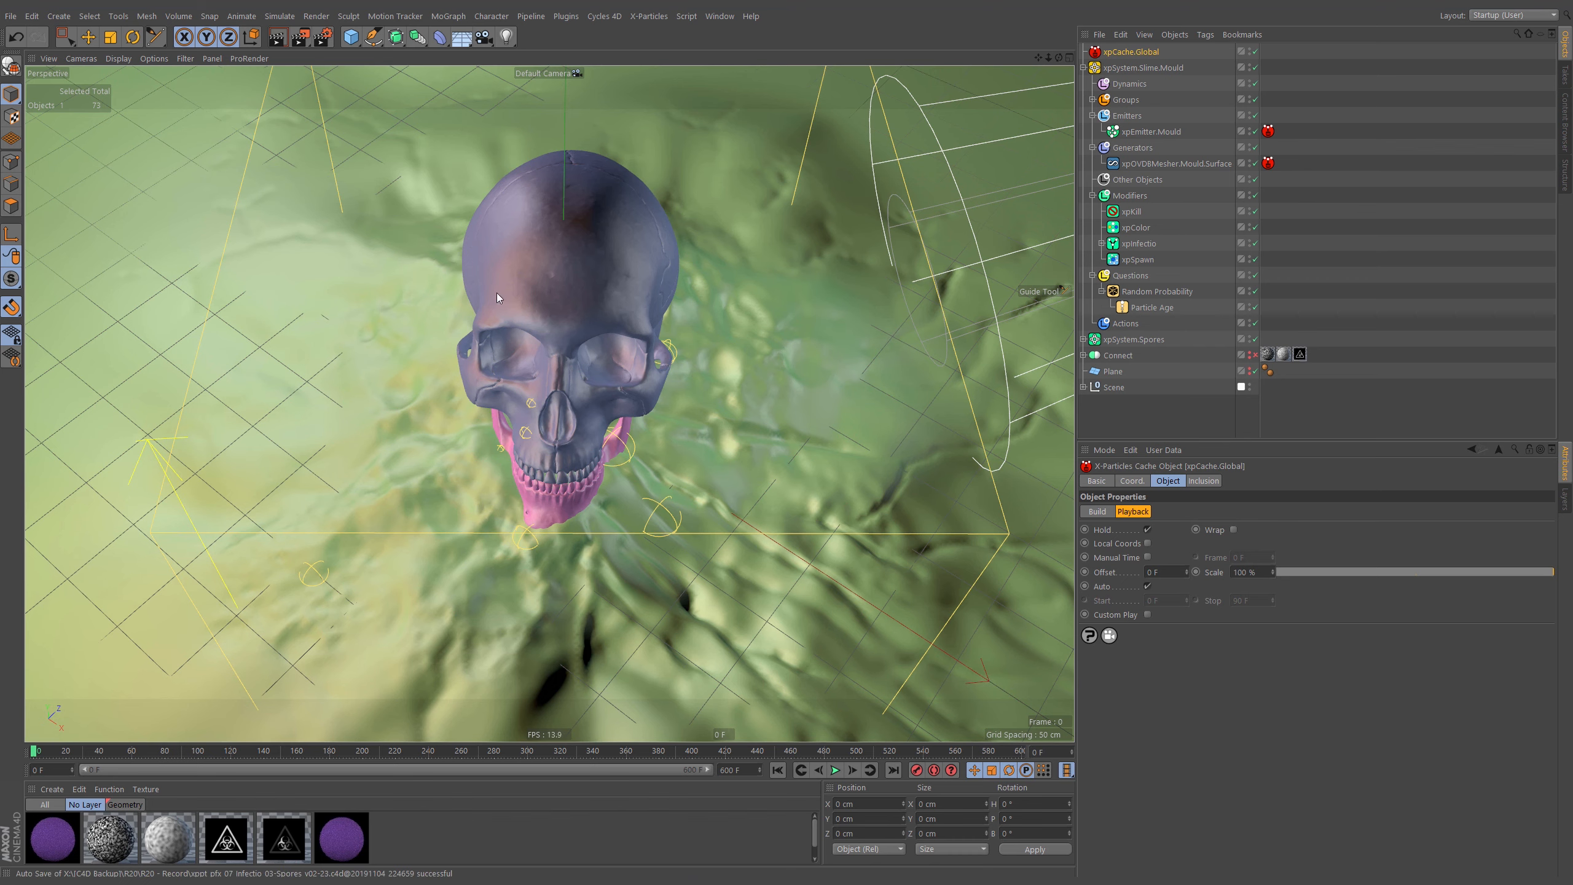
{"action": "left_click_drag", "start_coordinate": [634, 444], "coordinate": [713, 396], "text": "alt"}
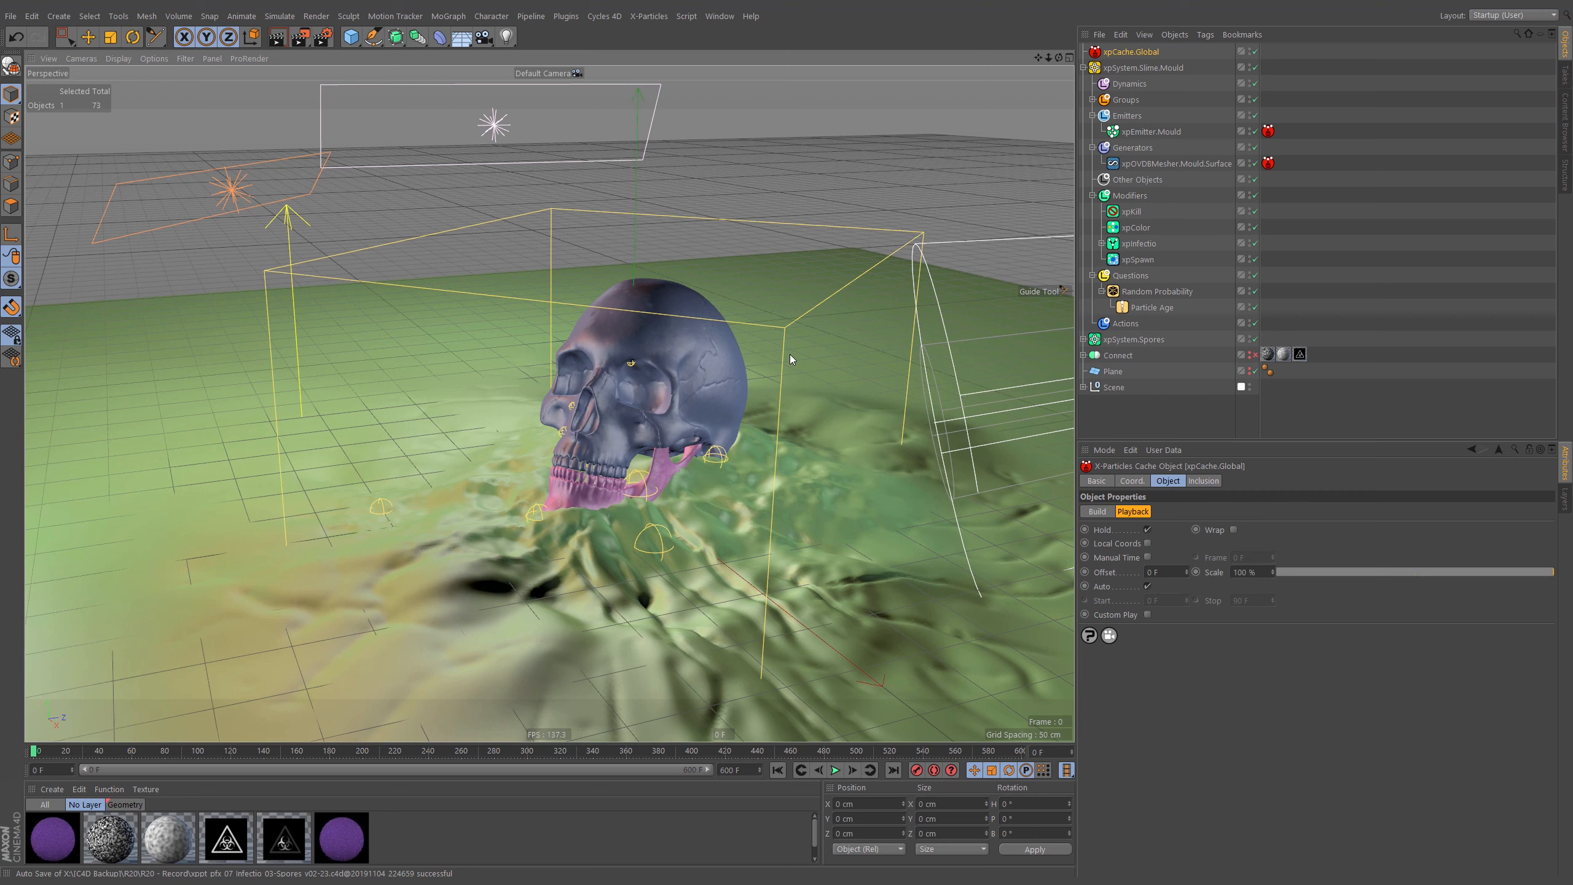